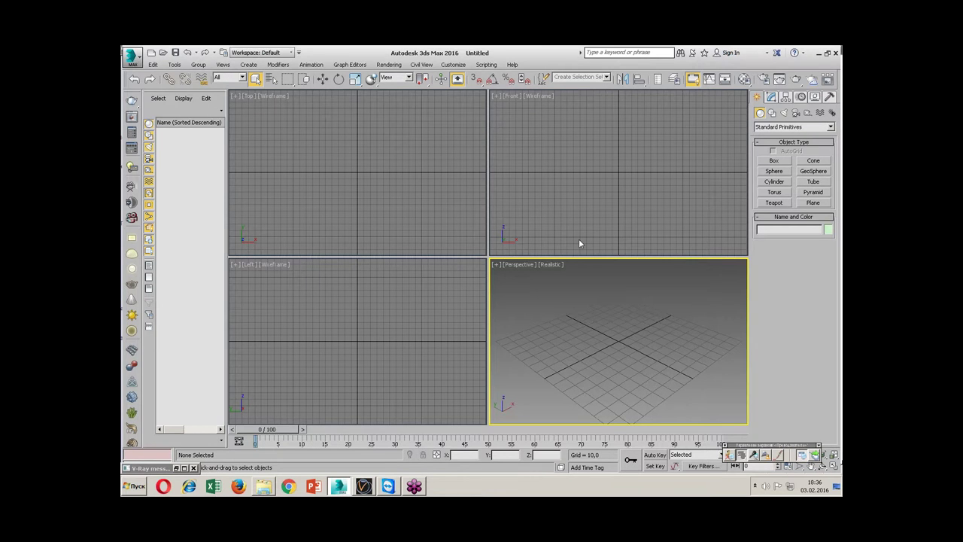
- Open Paint from the Start menu and place an empty text box near the top of the canvas
click(134, 486)
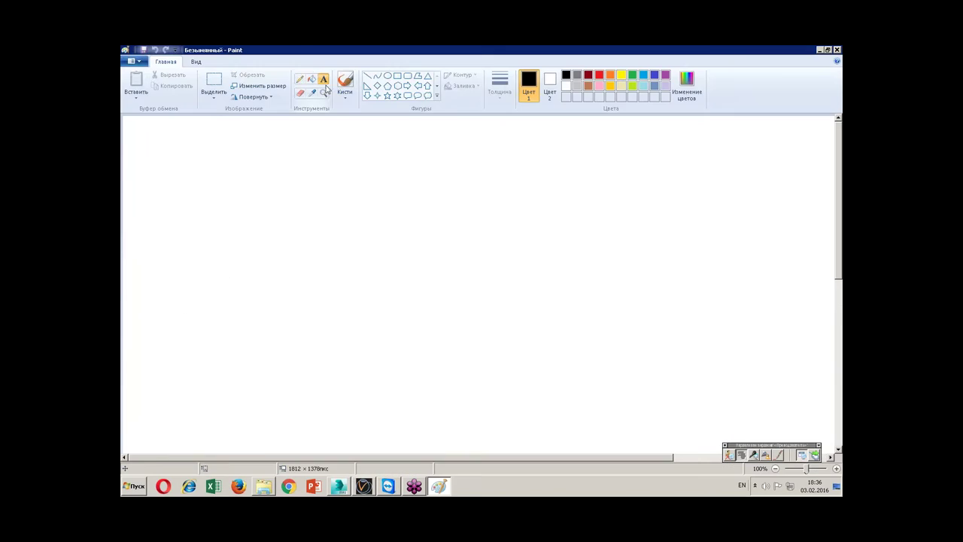
drag(231, 131, 406, 154)
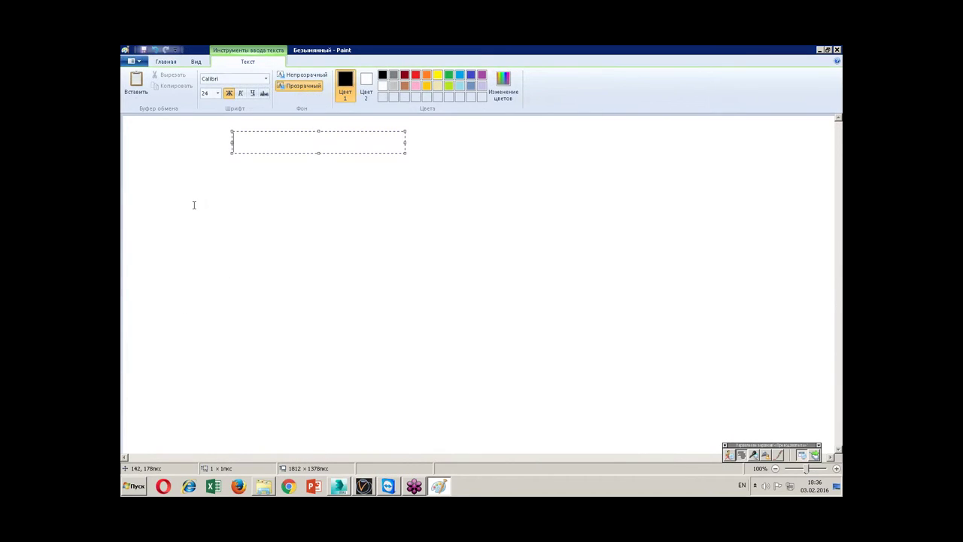
- Type the student's full name in bold, commit it to the canvas, and return to 3ds Max
text(Хрипунков Константин Юрьевич)
click(366, 248)
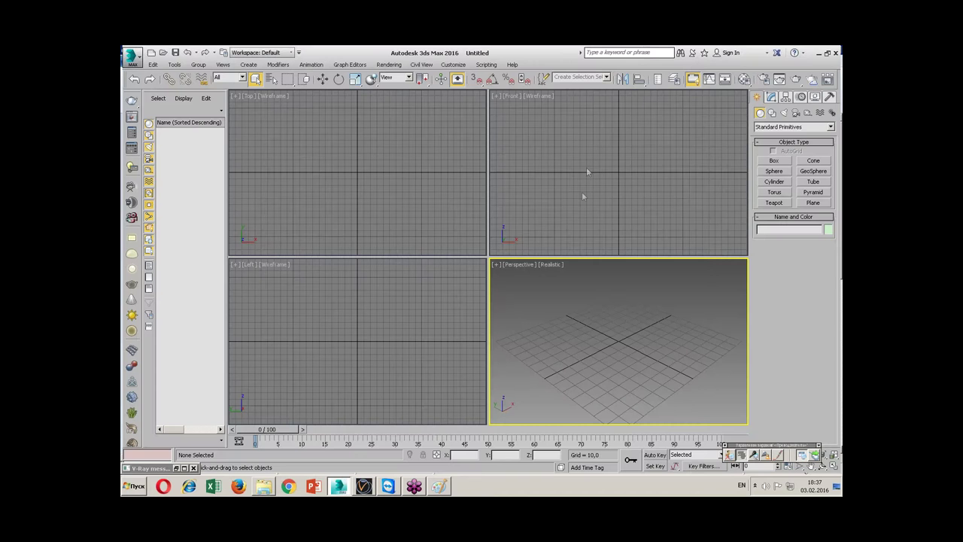
click(581, 191)
click(585, 334)
- Show the Seminar 6 folder, deselect Landscape4.max, and open render.jpg in Photo Viewer
click(265, 486)
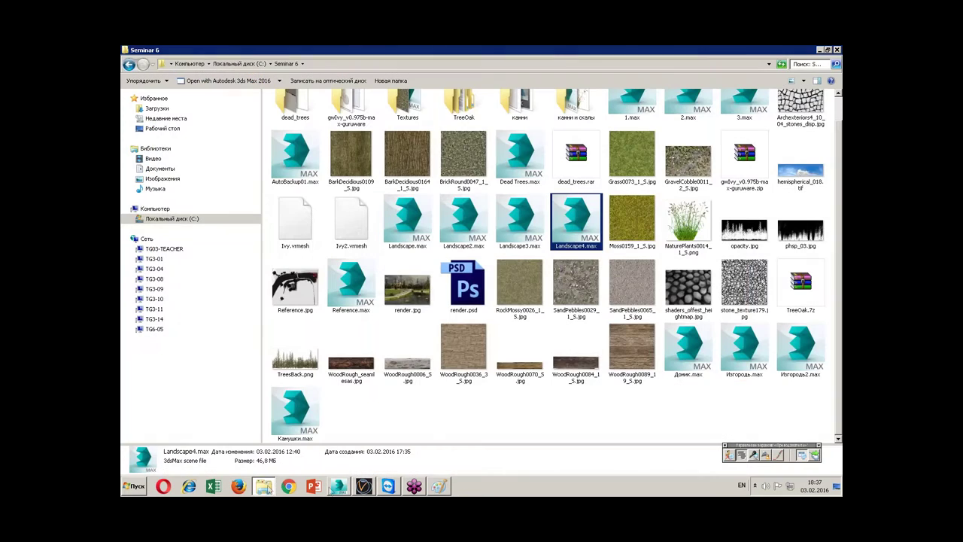
click(525, 417)
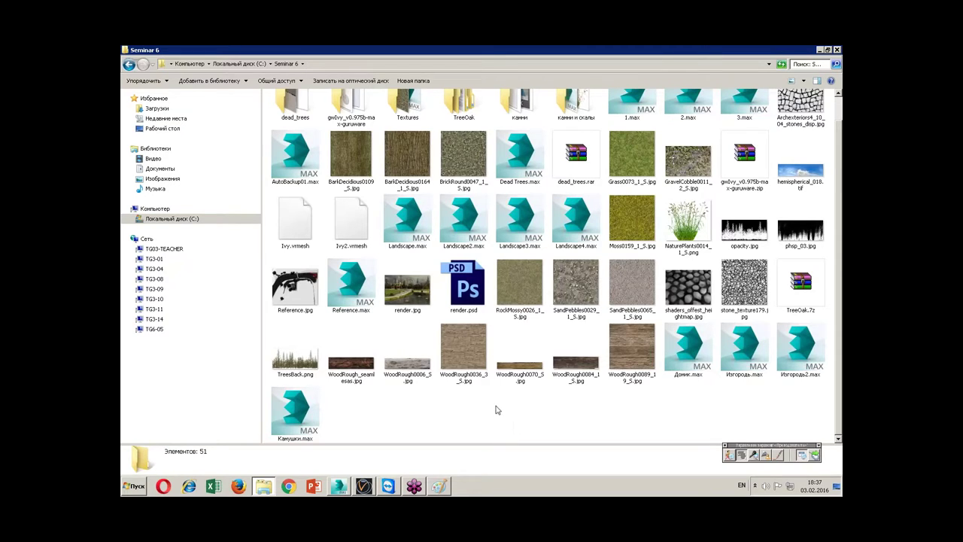
double_click(411, 295)
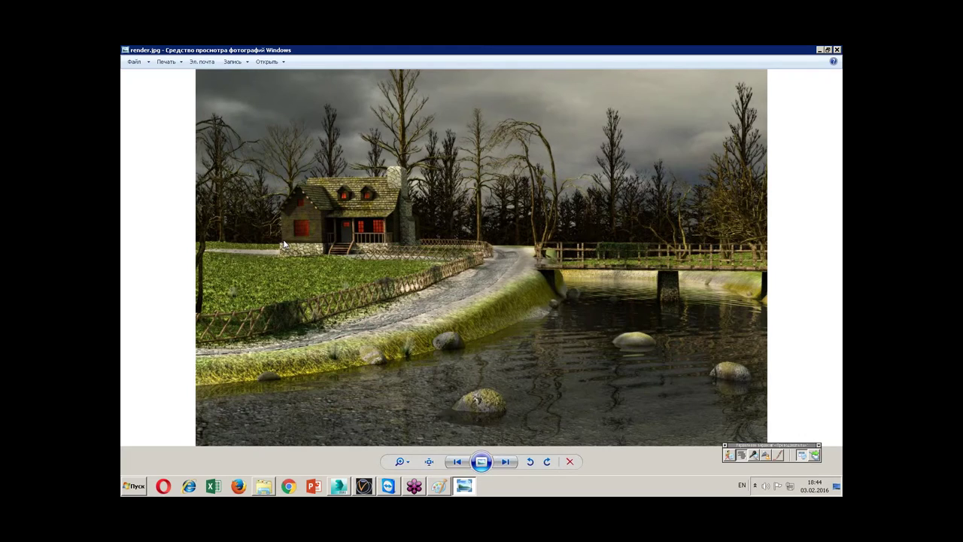
- Open Reference.jpg from the Seminar 6 folder, pan and zoom over the site plan, then close it
click(260, 485)
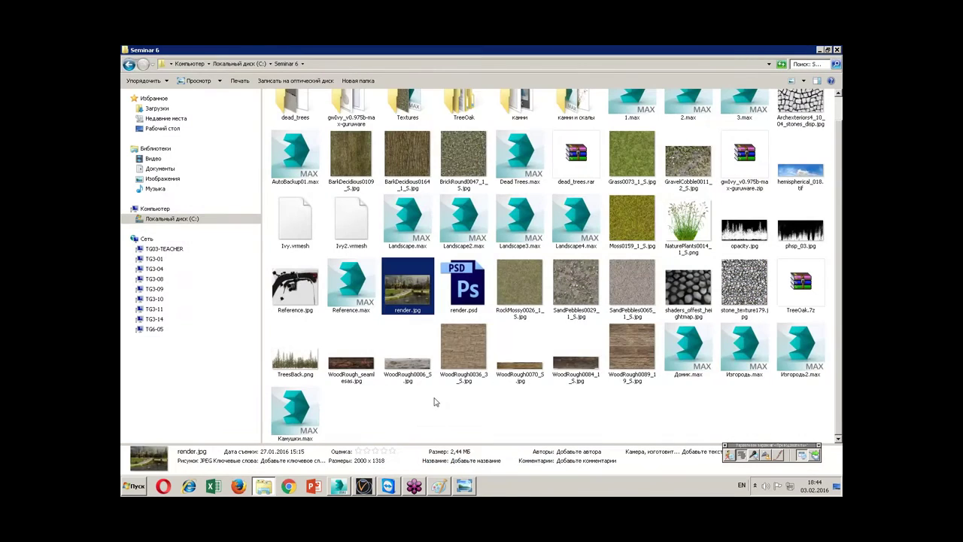
double_click(305, 284)
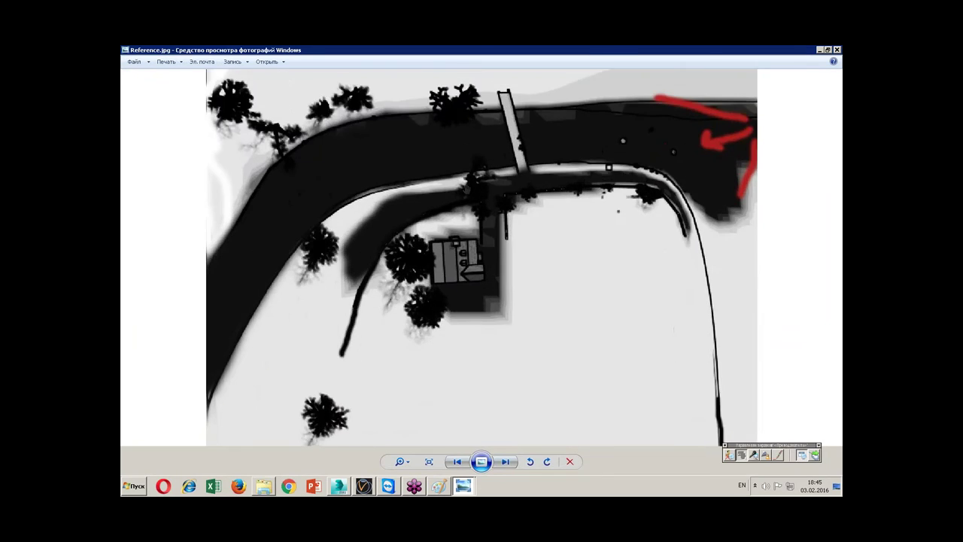
drag(505, 159, 506, 181)
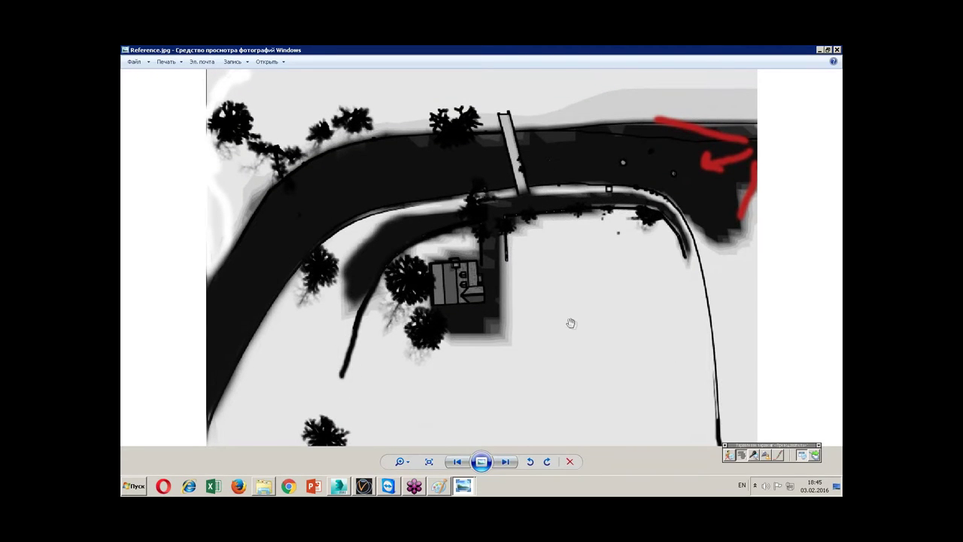
scroll(555, 273, down, 2)
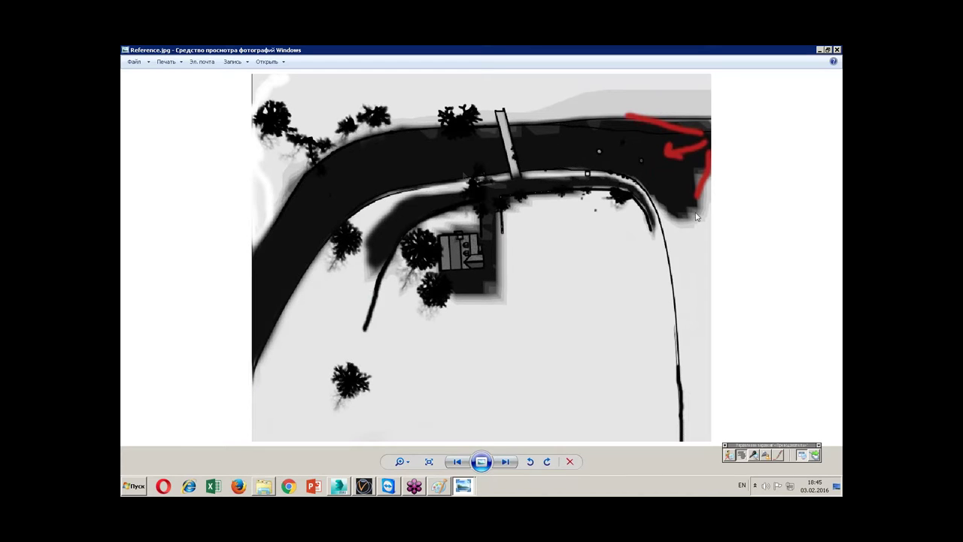
scroll(677, 165, up, 1)
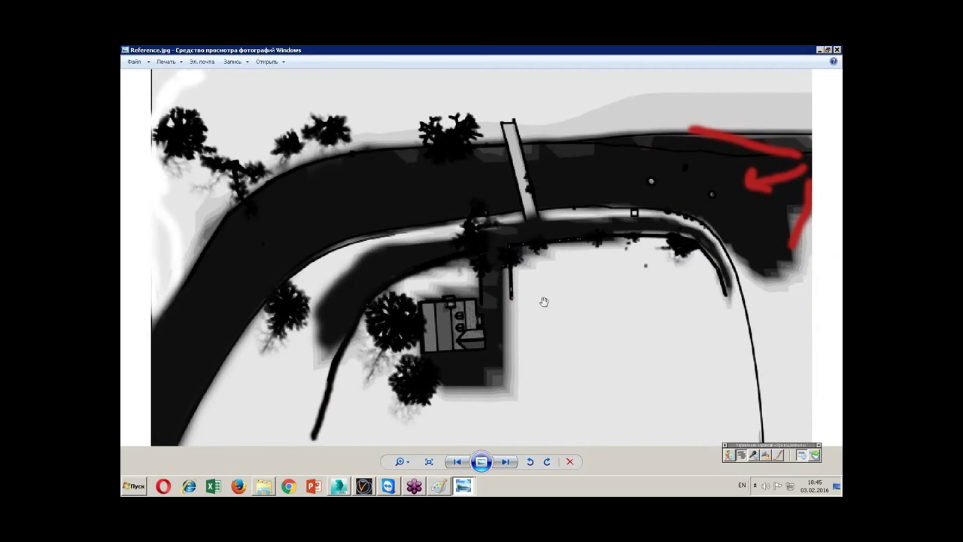
scroll(475, 219, down, 3)
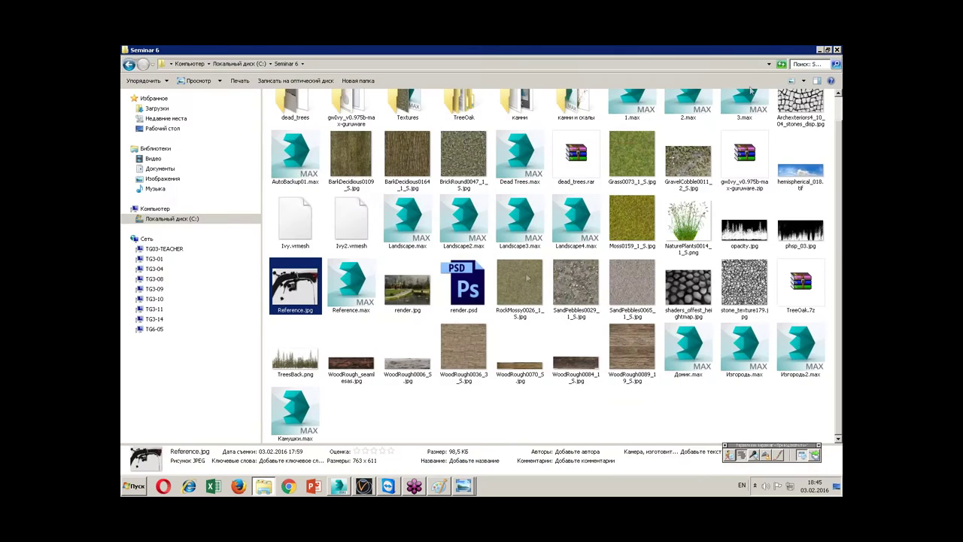
click(836, 49)
click(617, 413)
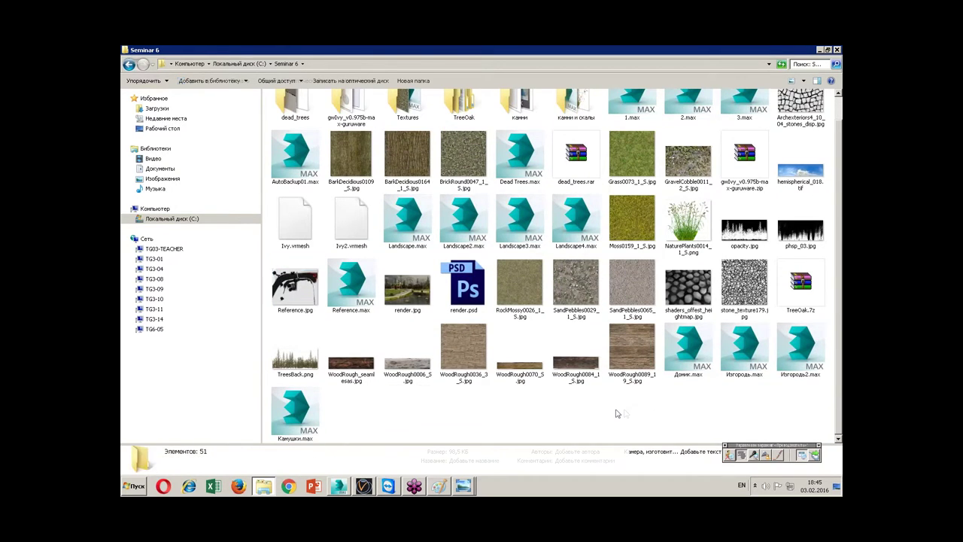
- Drop Reference.max from Explorer into 3ds Max and open it as the scene
scroll(656, 410, up, 1)
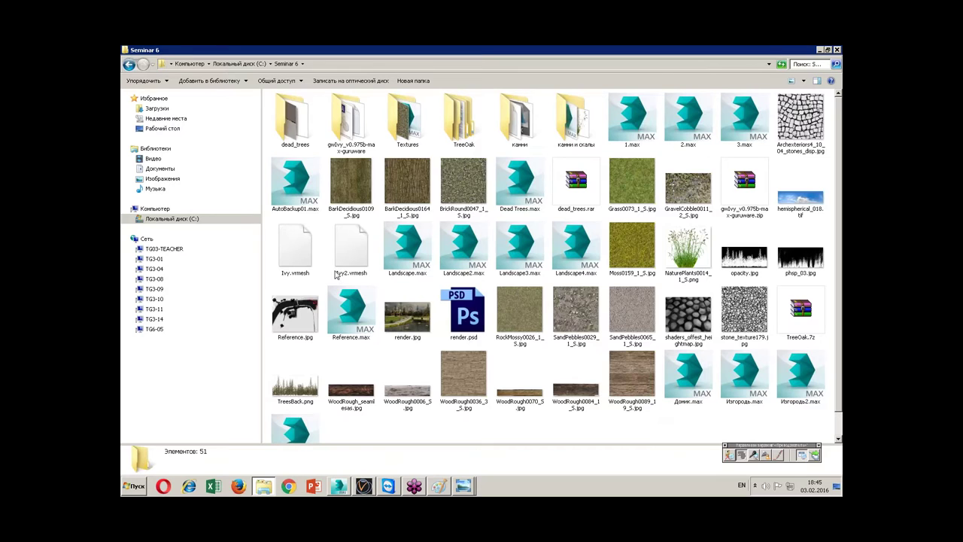
double_click(348, 317)
scroll(421, 316, down, 1)
drag(502, 300, 545, 289)
click(566, 294)
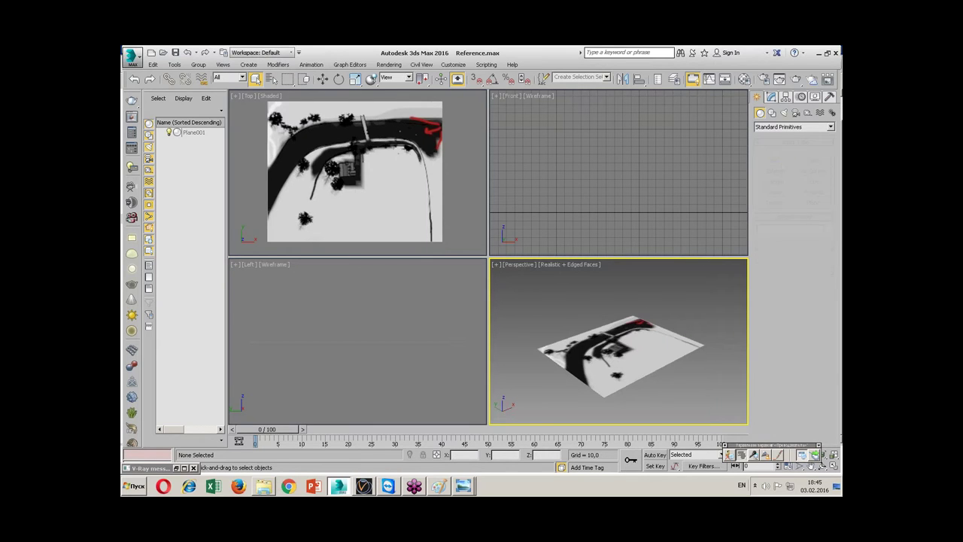
- Draw a test box near the house, inspect it from another angle, then delete it
click(775, 161)
drag(334, 164, 363, 184)
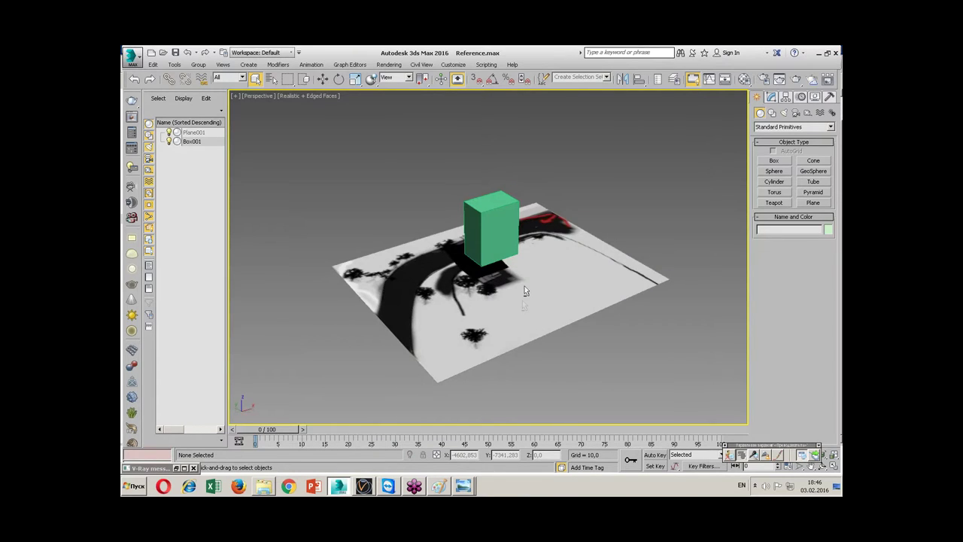
alt+middle_drag(524, 291, 522, 223)
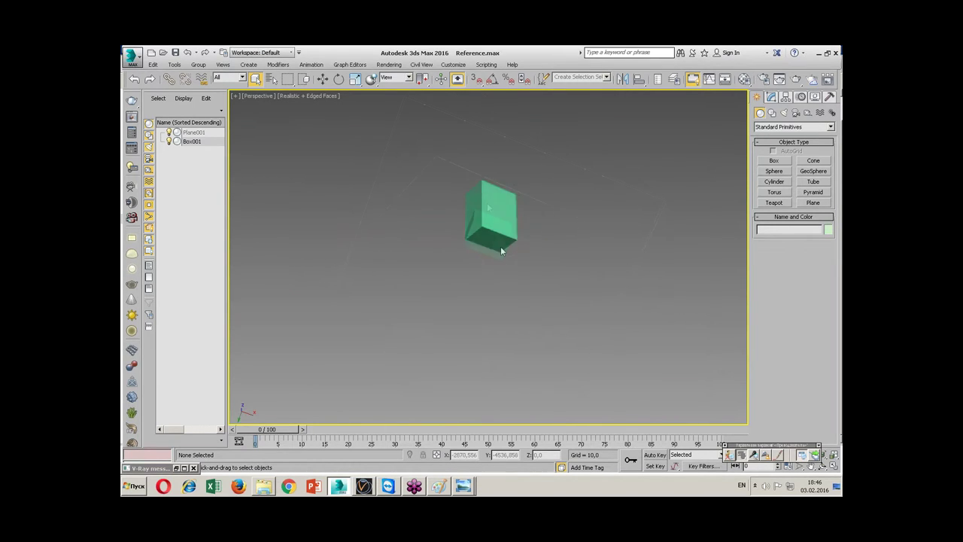
click(515, 242)
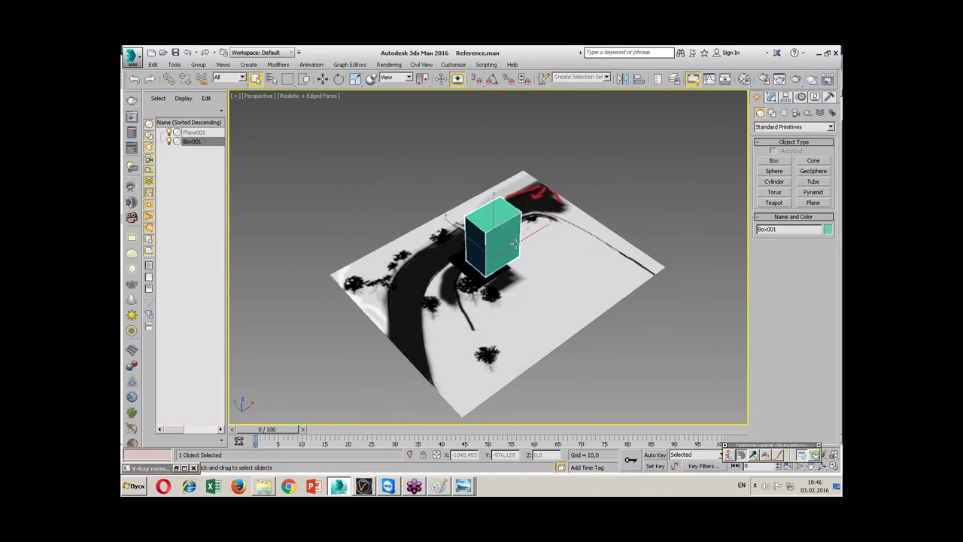
key(Delete)
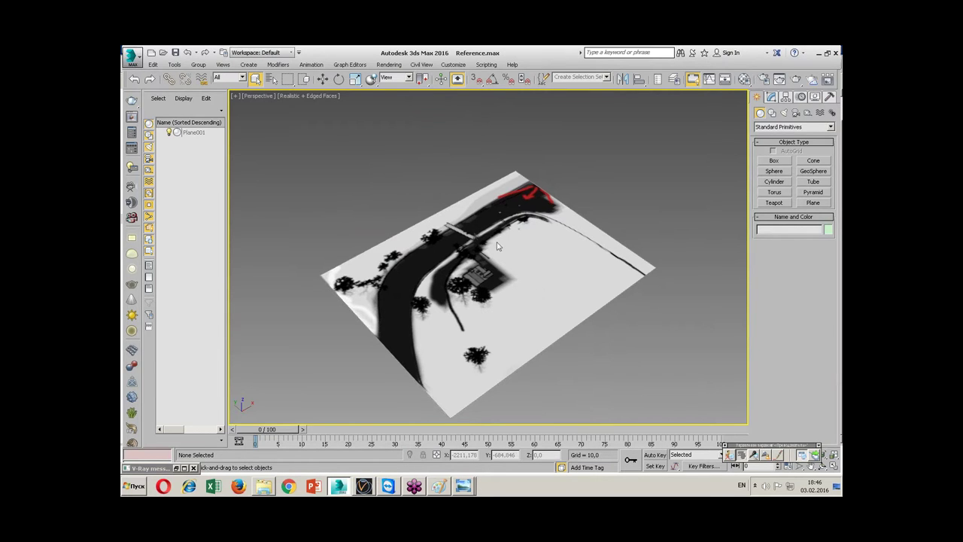
- Restore the four-viewport layout and maximize the Top view of the site plan
mouse_move(539, 265)
alt+middle_down()
mouse_move(510, 272)
mouse_move(468, 215)
alt+middle_up()
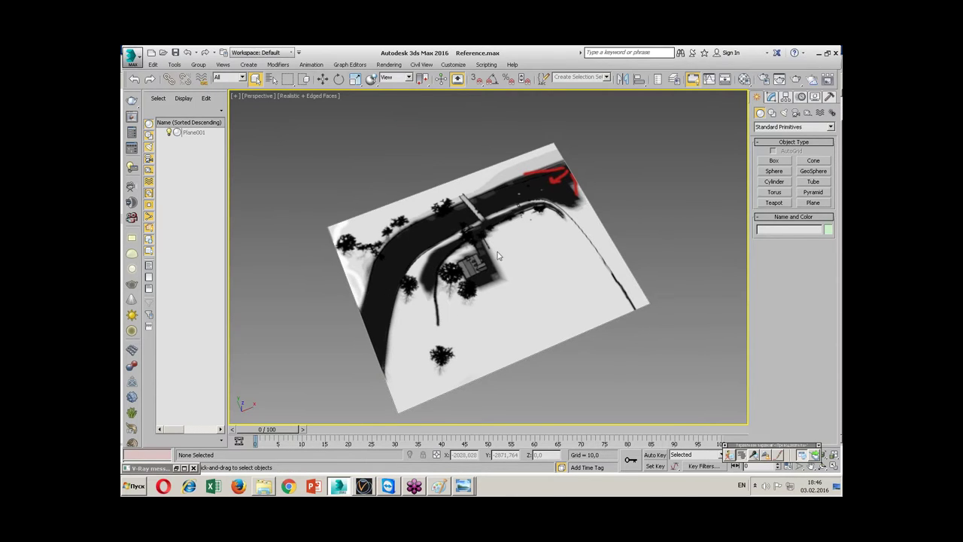
key(alt+w)
click(376, 206)
key(alt+w)
scroll(376, 207, down, 3)
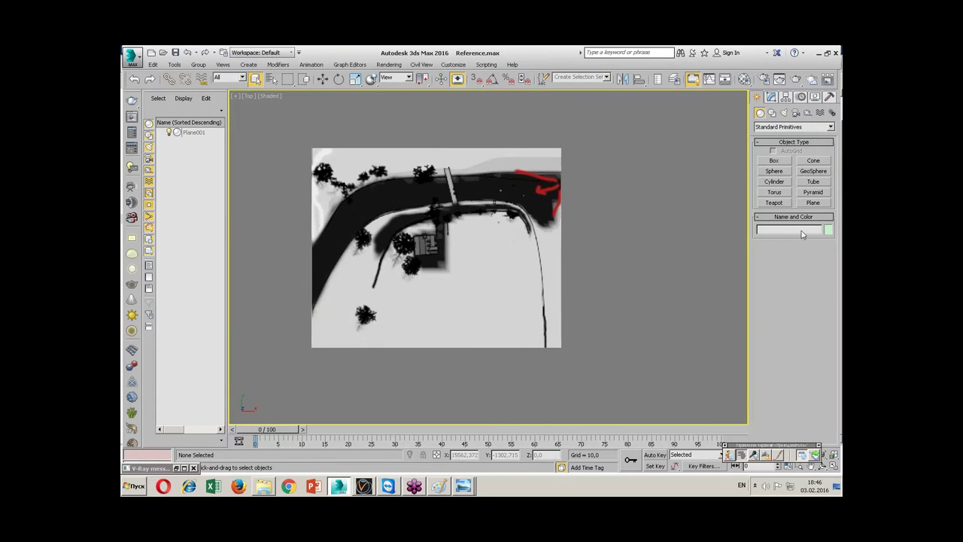
click(811, 205)
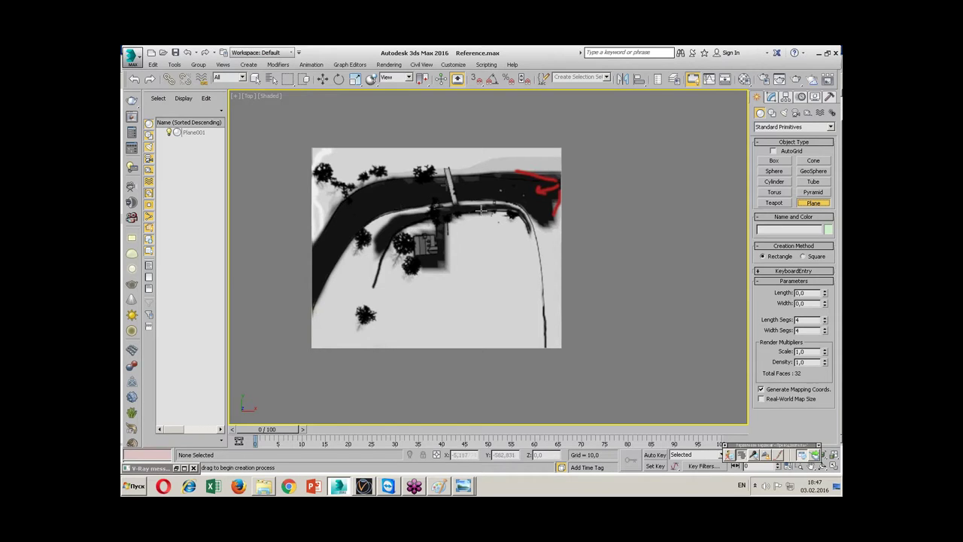
- Draw Plane002 covering the whole site plan, about 12025 by 14825
middle_drag(476, 226, 462, 228)
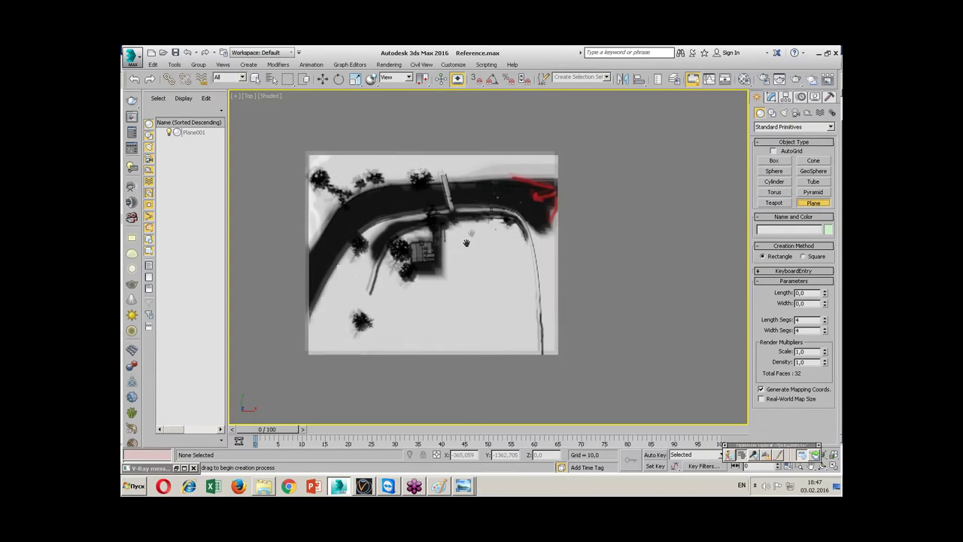
scroll(312, 256, up, 3)
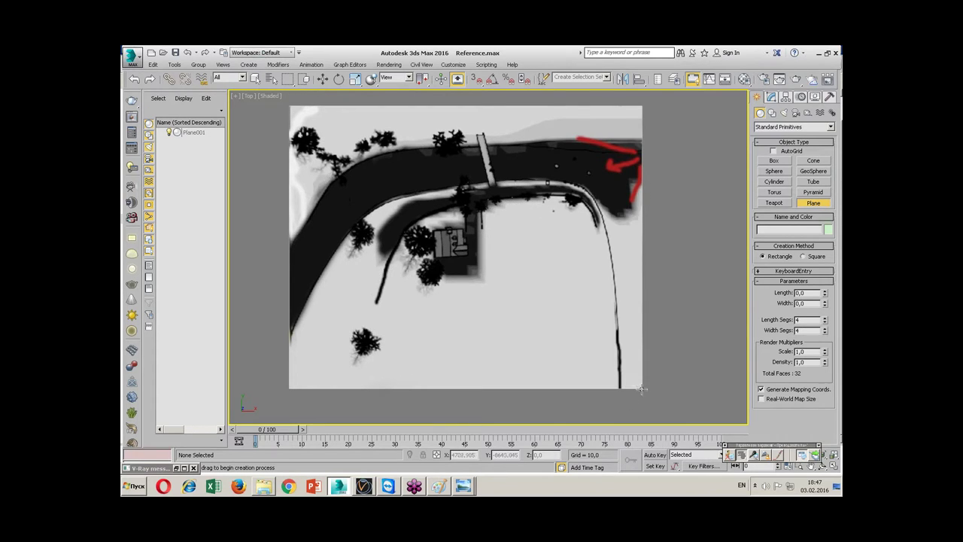
mouse_move(641, 388)
mouse_down()
mouse_move(631, 360)
mouse_move(289, 107)
mouse_up()
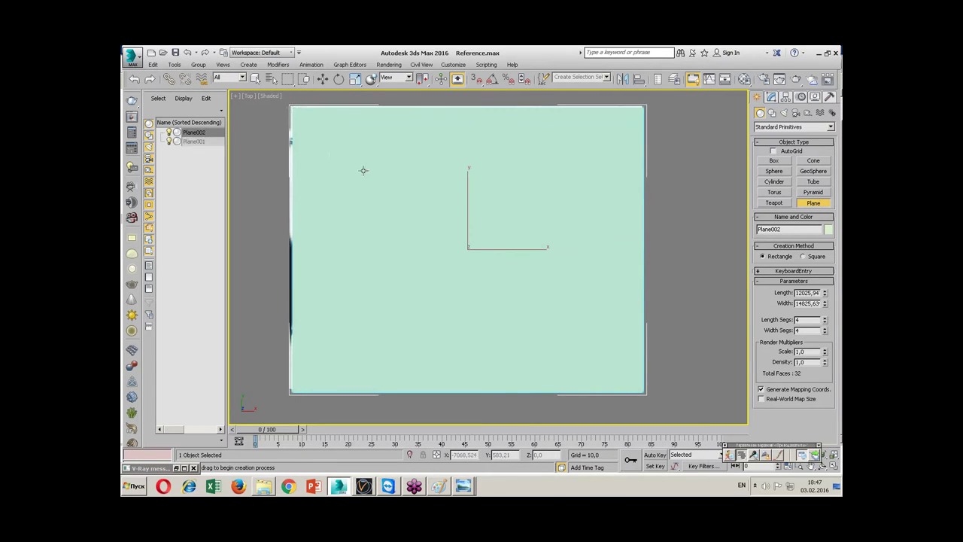
- Make Plane002 see-through with edged faces, trying 10 then 1 length segments
key(alt+x)
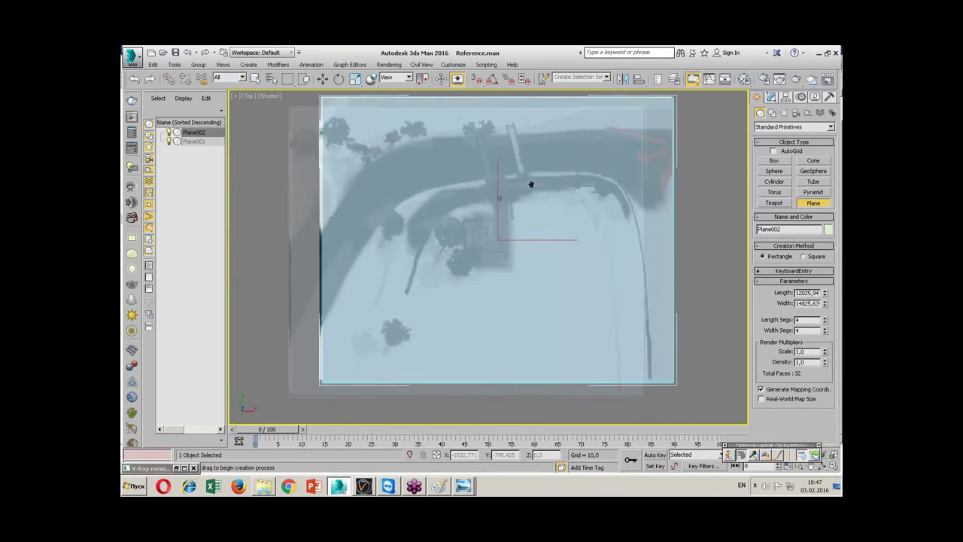
middle_drag(500, 194, 505, 203)
right_click(501, 181)
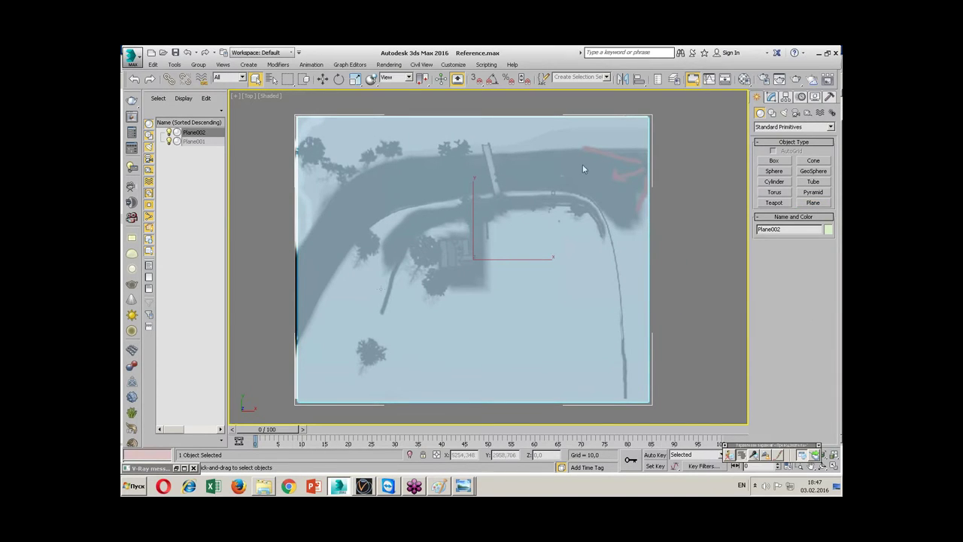
click(771, 97)
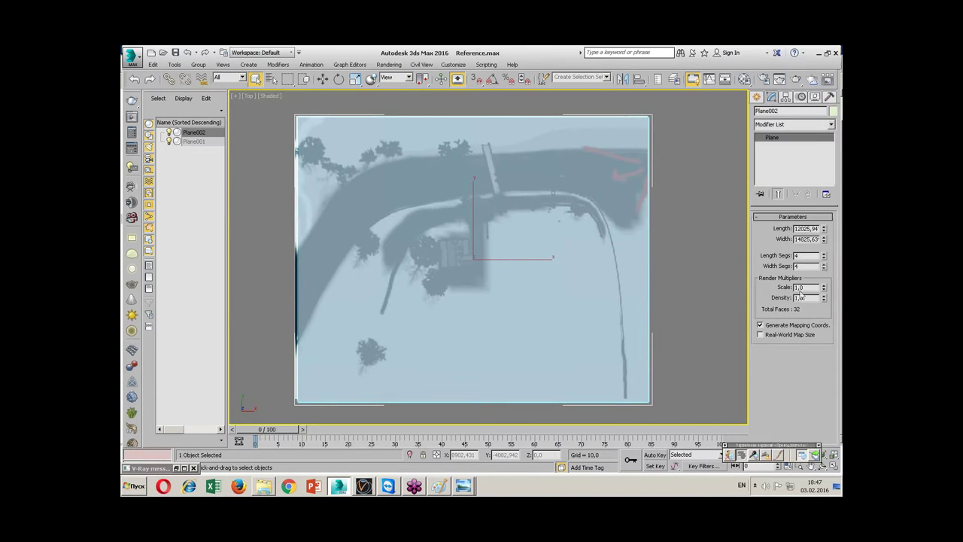
key(F4)
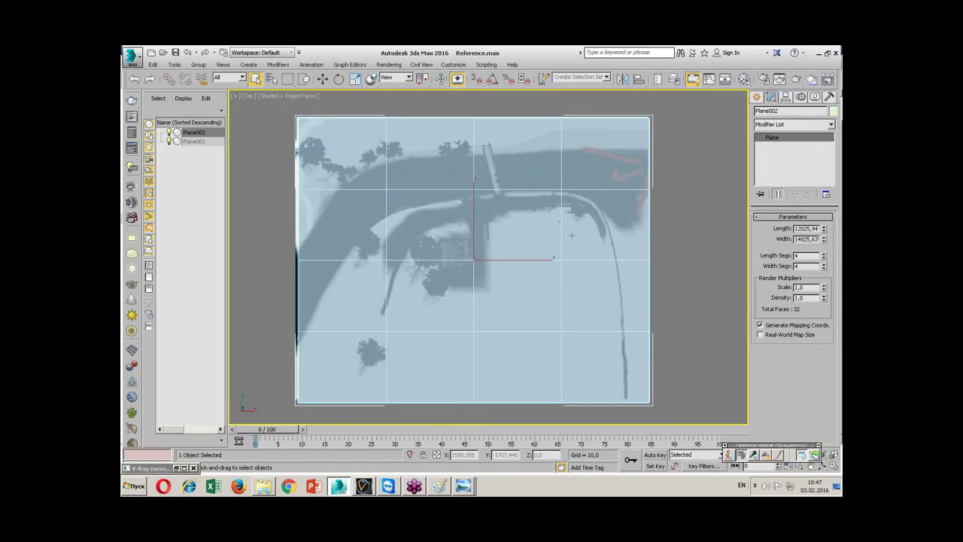
middle_drag(528, 238, 540, 238)
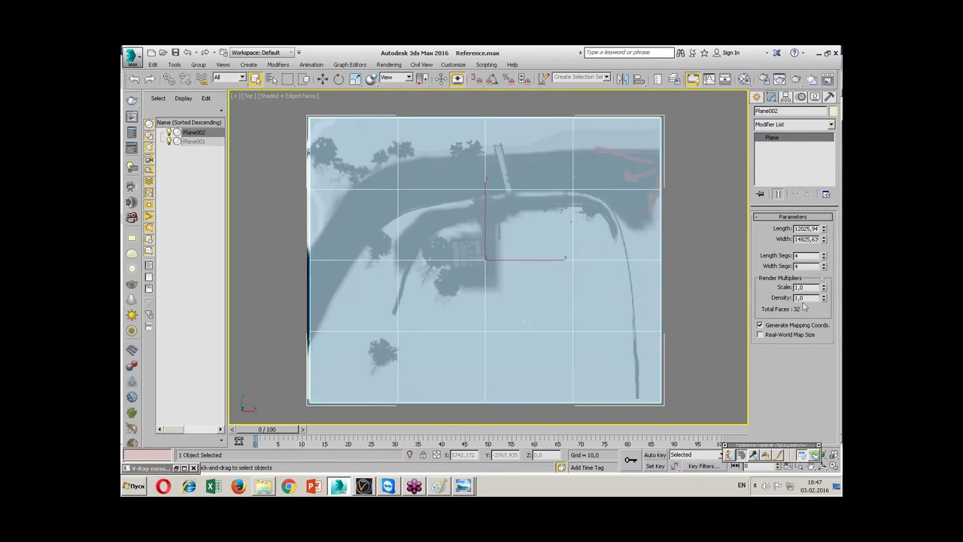
text(10)
key(Return)
key(Return)
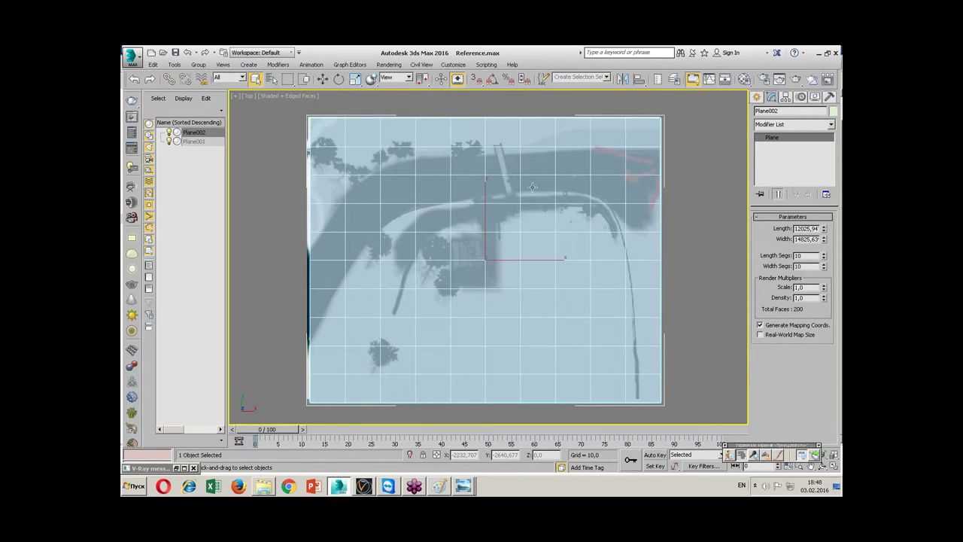
right_click(825, 267)
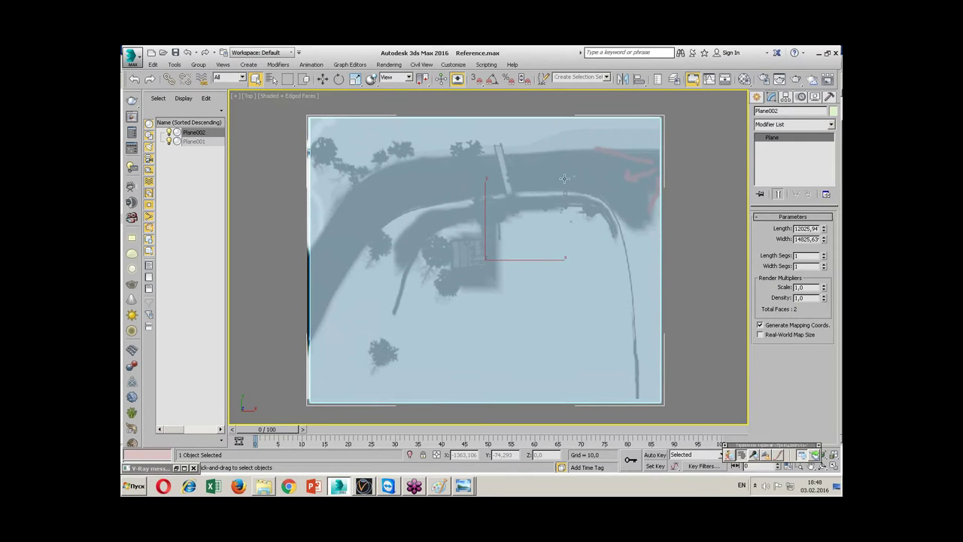
- Convert the plane to Editable Poly at vertex level, then undo back to the Plane primitive
right_click(469, 243)
mouse_move(500, 360)
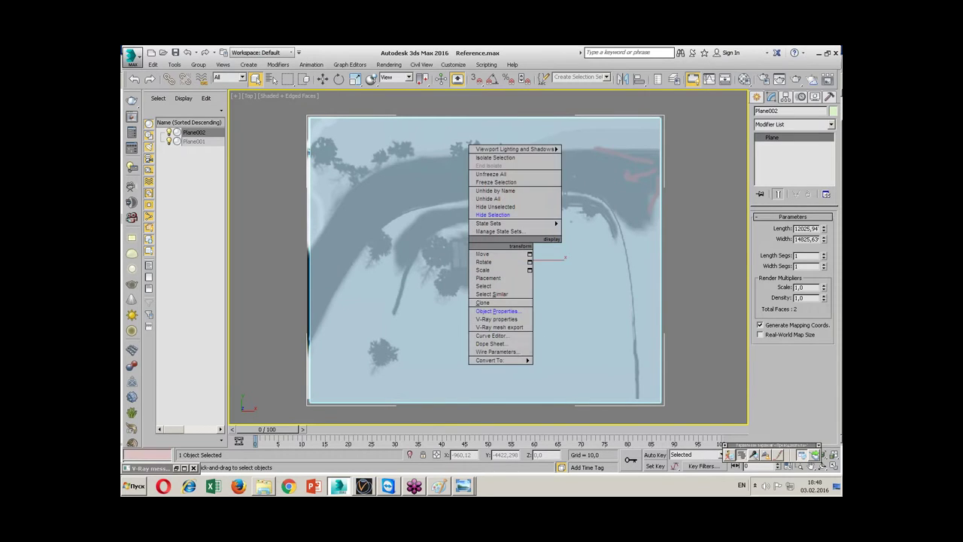
click(584, 369)
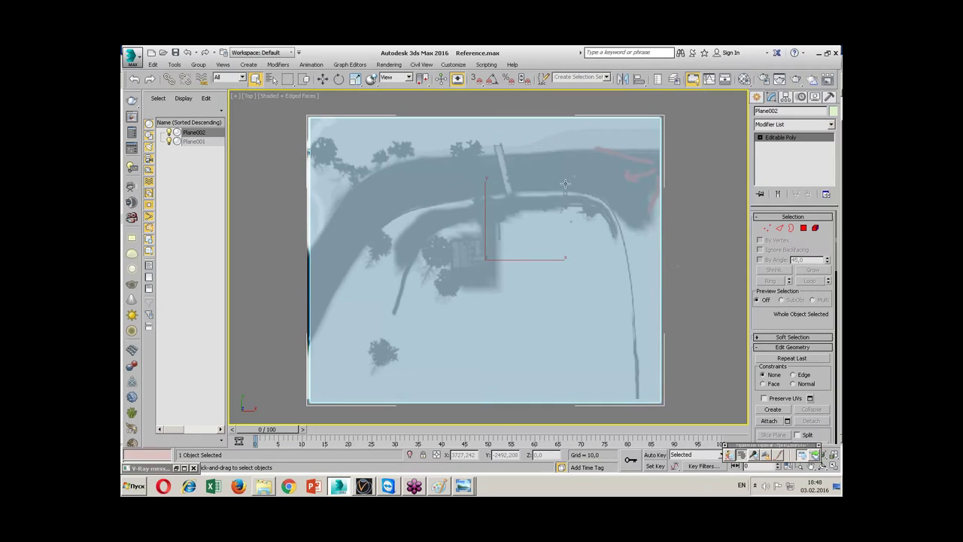
key(1)
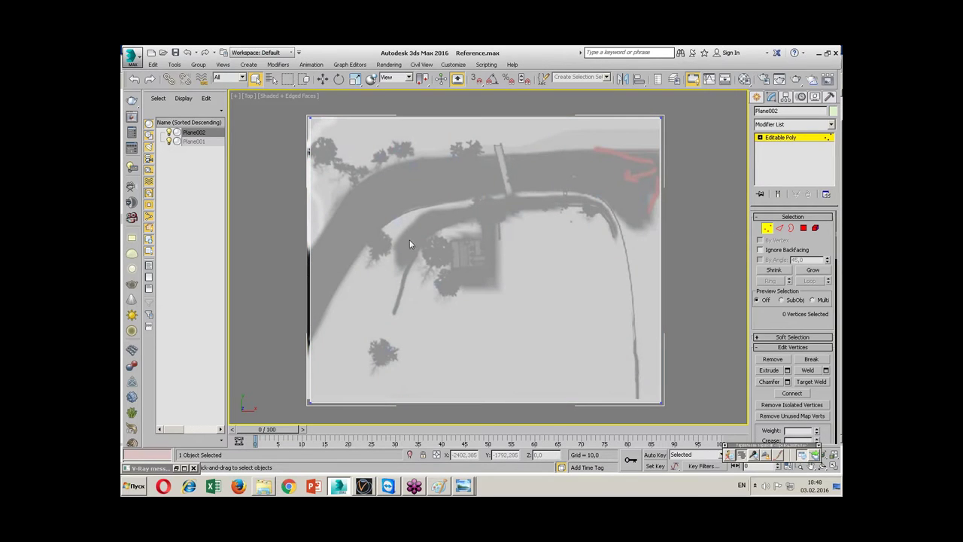
middle_drag(437, 227, 430, 230)
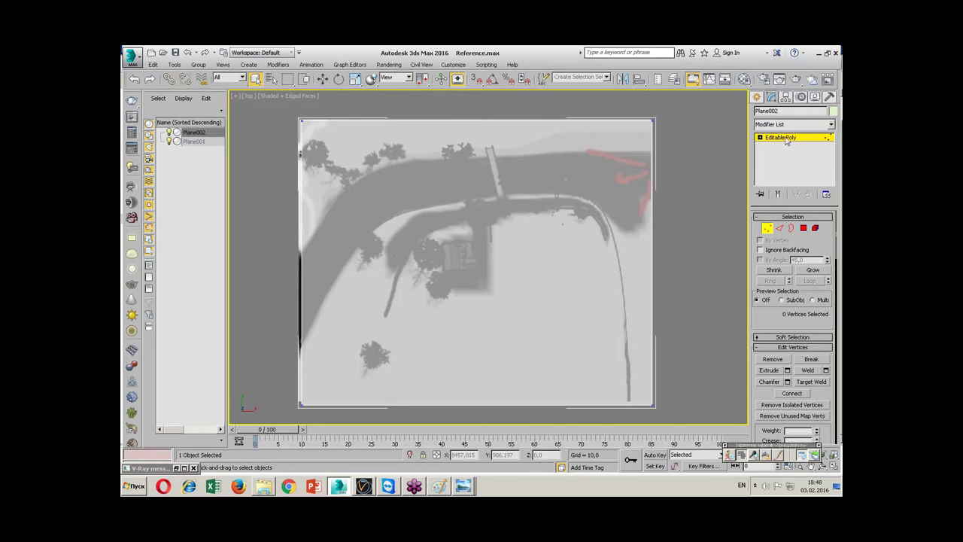
key(ctrl+z)
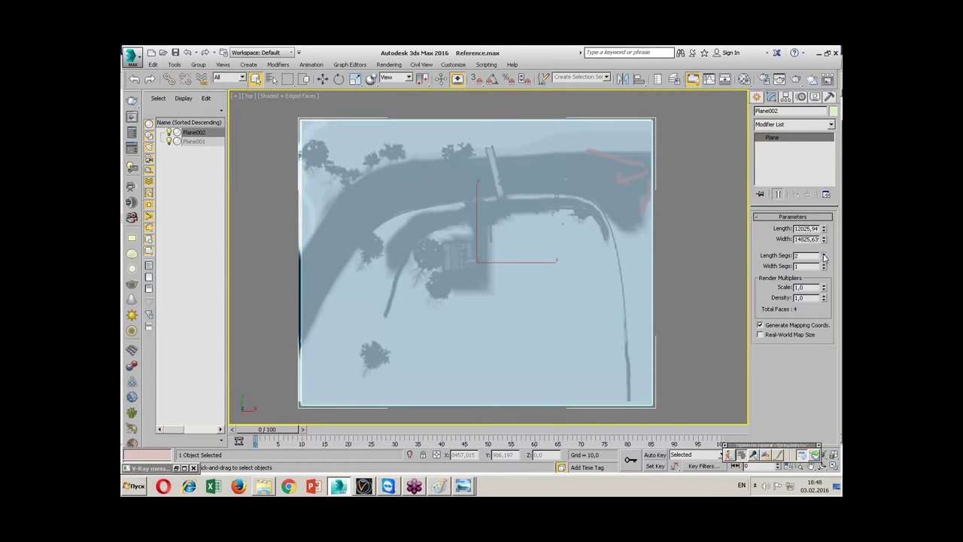
text(4)
- Give Plane002 4 by 4 segments and convert it to an Editable Poly at vertex level
key(Return)
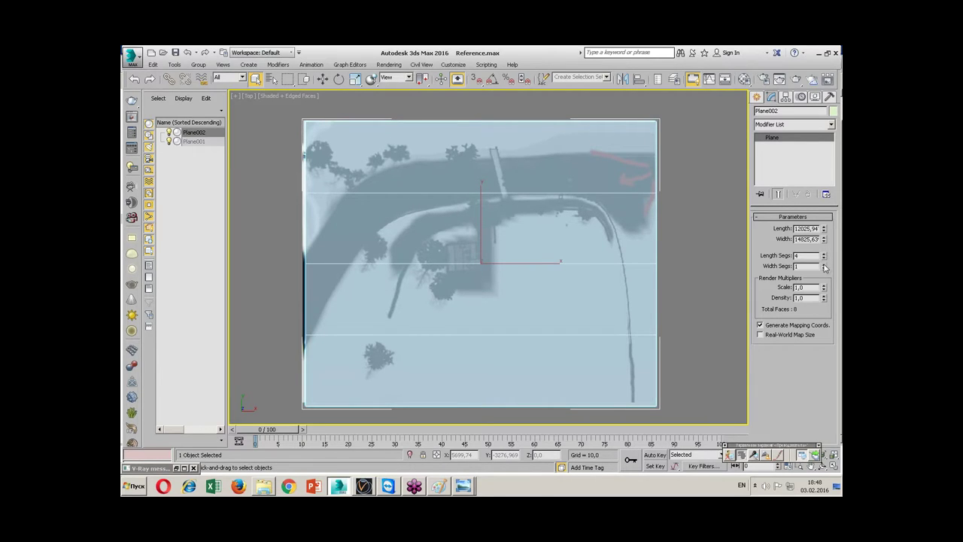
drag(824, 267, 610, 184)
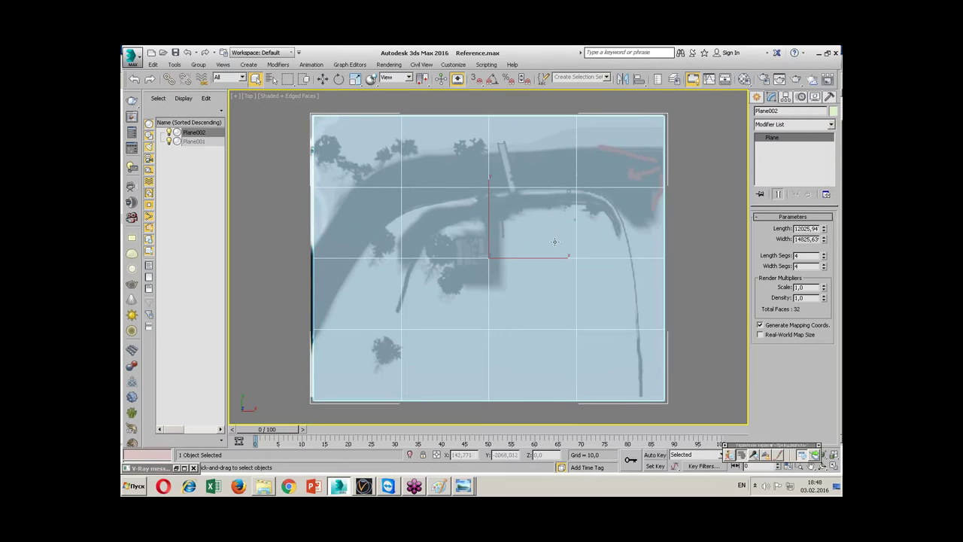
middle_drag(400, 243, 395, 248)
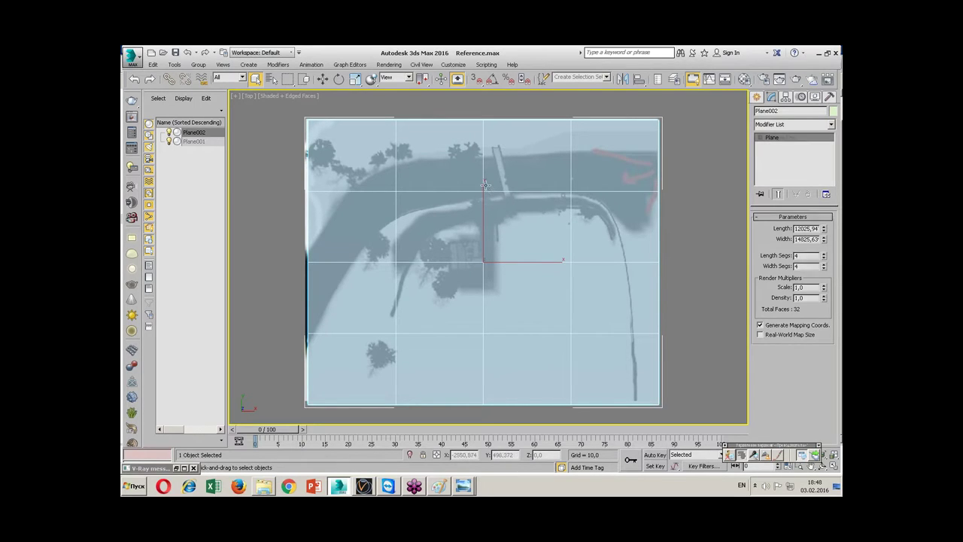
key(1)
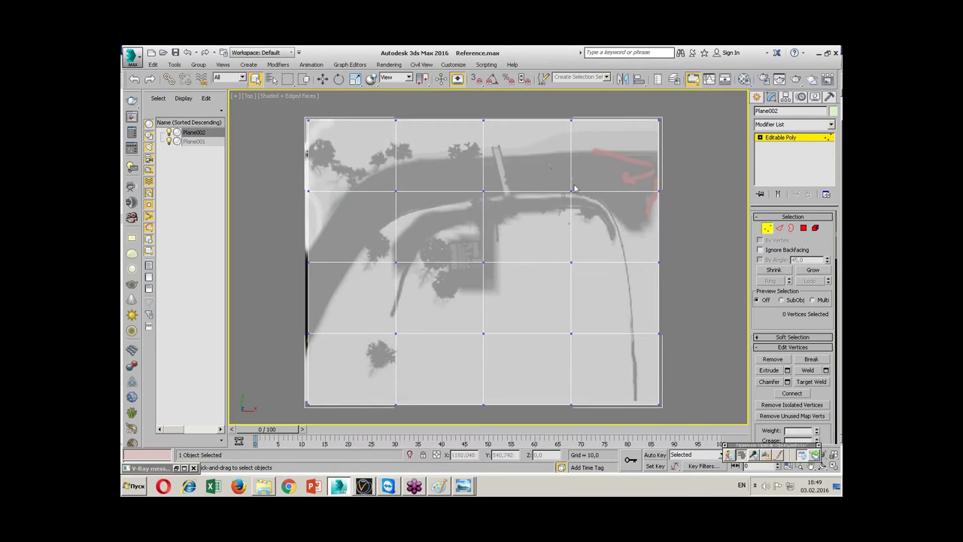
- Move the top and left-edge vertices onto the road's upper border
mouse_move(669, 211)
mouse_down()
mouse_move(560, 173)
mouse_move(616, 149)
mouse_move(616, 105)
mouse_up()
key(w)
click(395, 157)
drag(394, 137, 394, 146)
click(307, 154)
drag(307, 154, 308, 220)
click(399, 233)
- Connect a new vertical edge and move its vertex onto the road's upper border
click(780, 228)
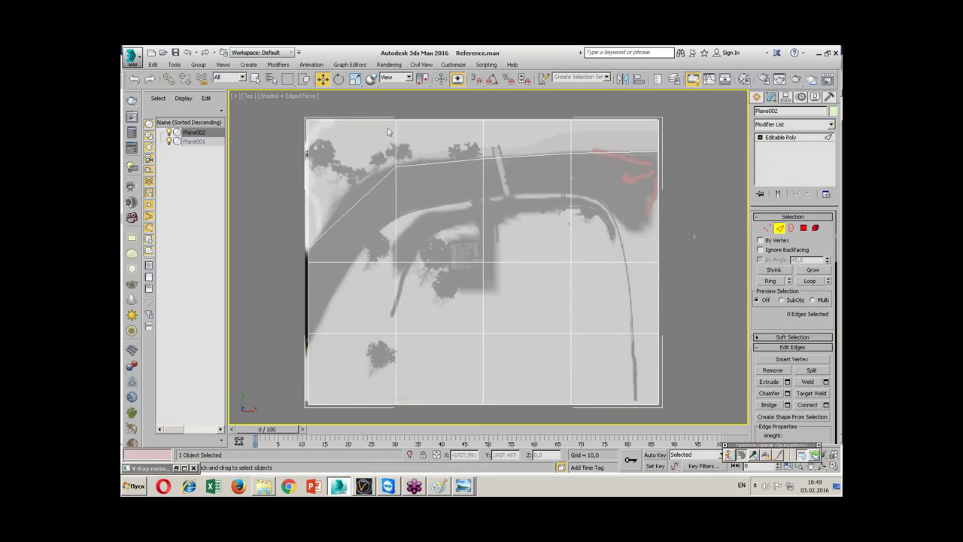
click(809, 405)
key(1)
click(352, 206)
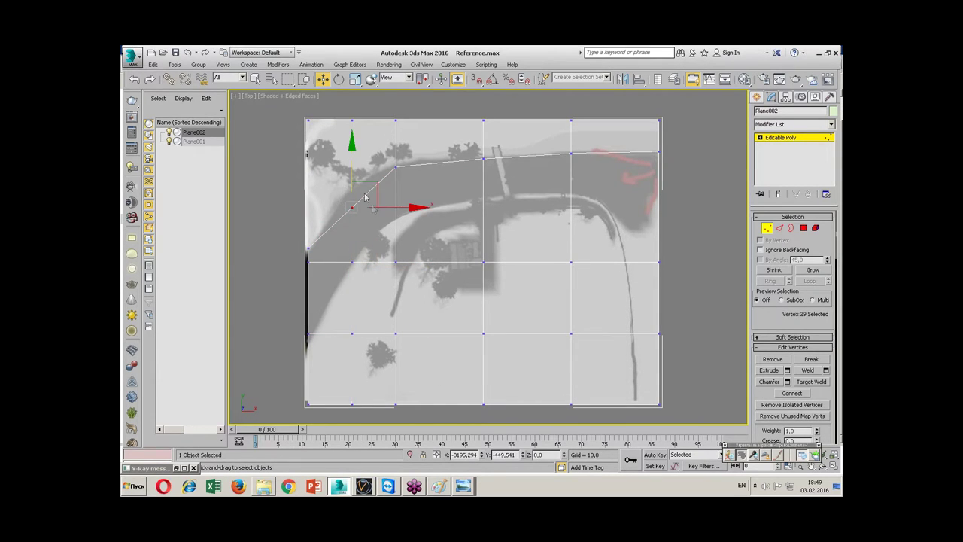
drag(364, 197, 364, 166)
click(427, 191)
middle_drag(405, 226, 408, 192)
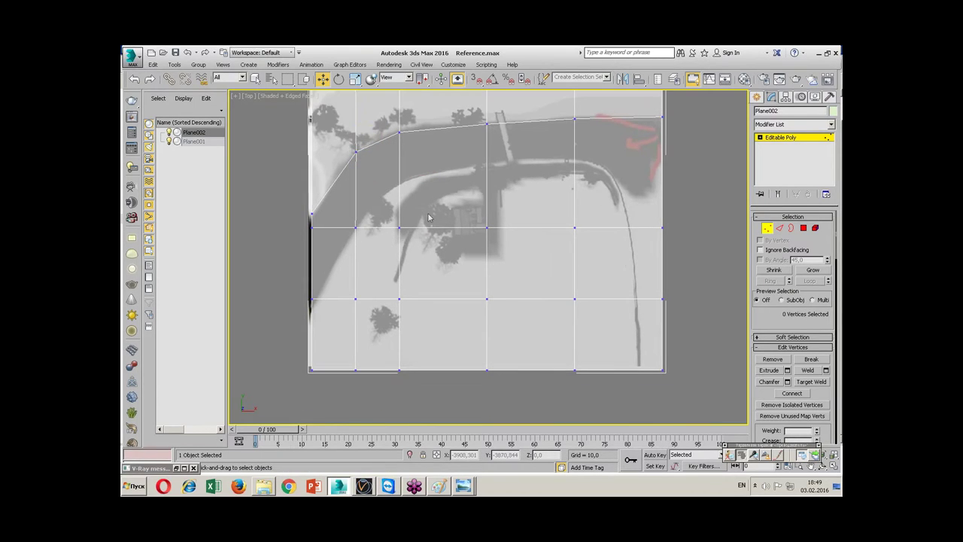
- Raise the second-row vertices to follow the road's lower edge up to the bend
click(313, 229)
click(398, 226)
drag(396, 147, 399, 119)
click(487, 227)
drag(487, 227, 486, 163)
click(574, 225)
drag(574, 181, 574, 116)
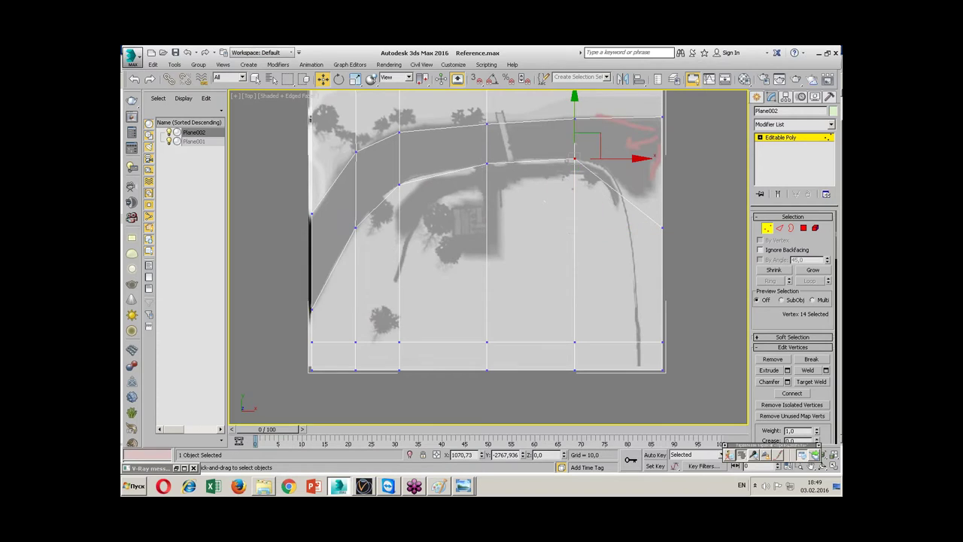
scroll(359, 260, down, 3)
scroll(422, 218, up, 3)
middle_drag(574, 230, 509, 230)
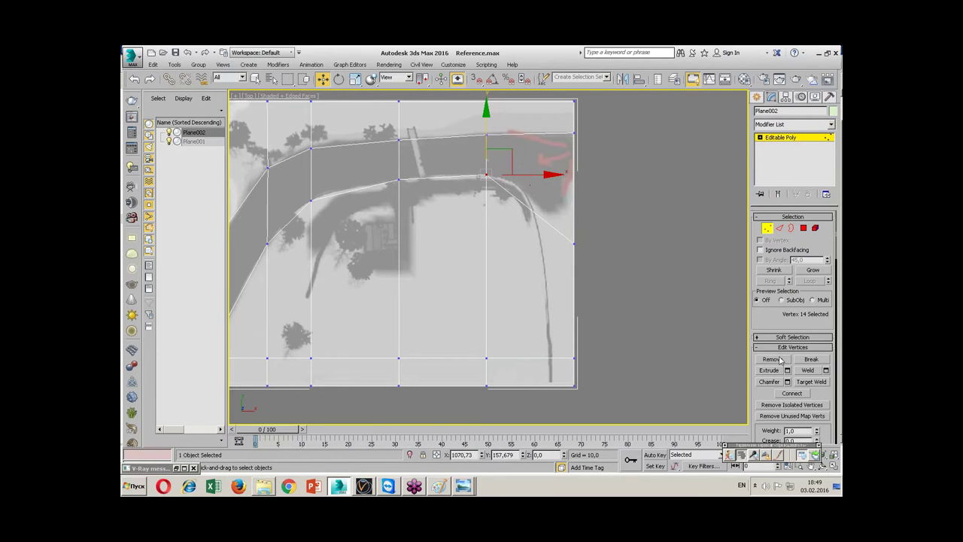
- Ring-select the column of edges starting from the diagonal edge near the road bend
key(2)
click(516, 194)
key(alt+r)
scroll(789, 316, down, 2)
scroll(790, 315, down, 2)
scroll(790, 316, down, 2)
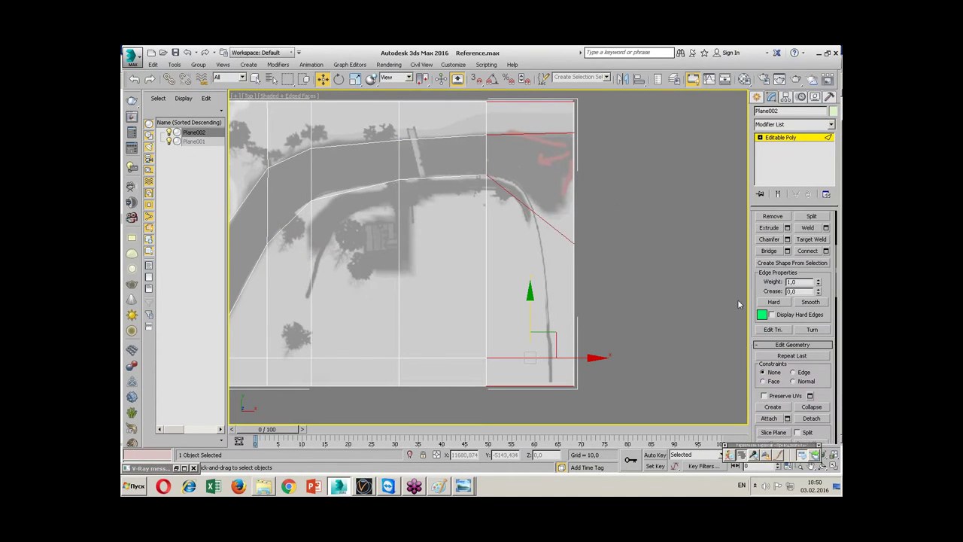
- Cut a full-height edge from the plane's top to bottom edge and drag its new vertex onto the road curve
drag(748, 296, 656, 295)
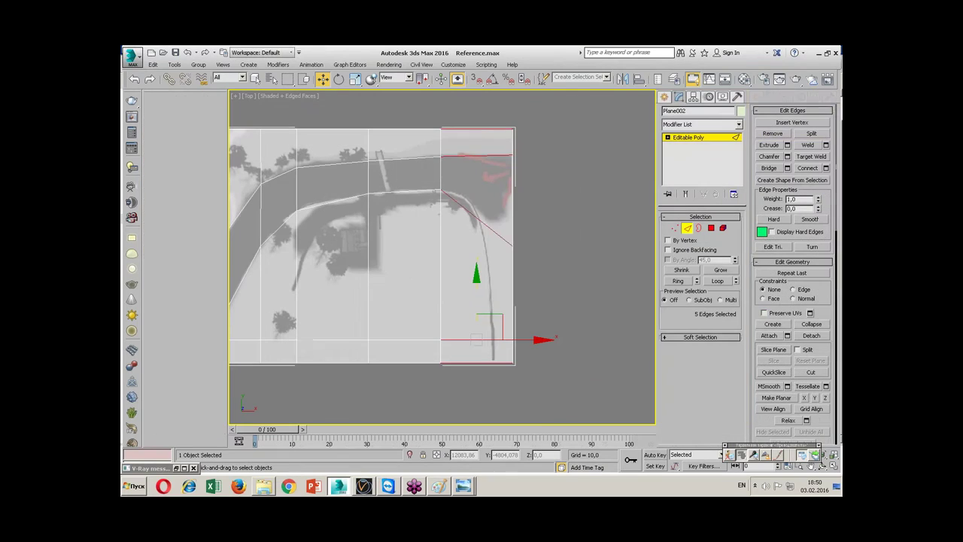
click(812, 373)
click(464, 129)
click(468, 363)
key(1)
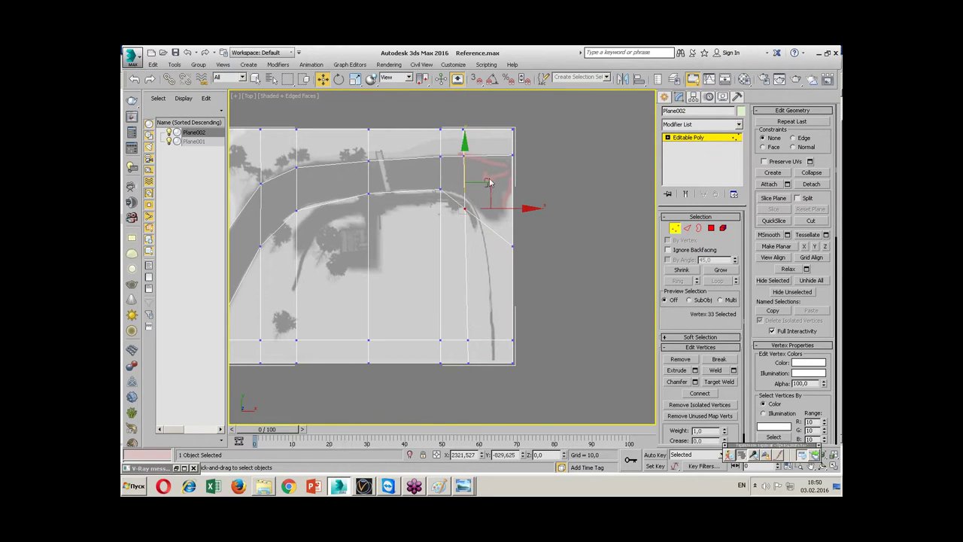
drag(489, 182, 483, 170)
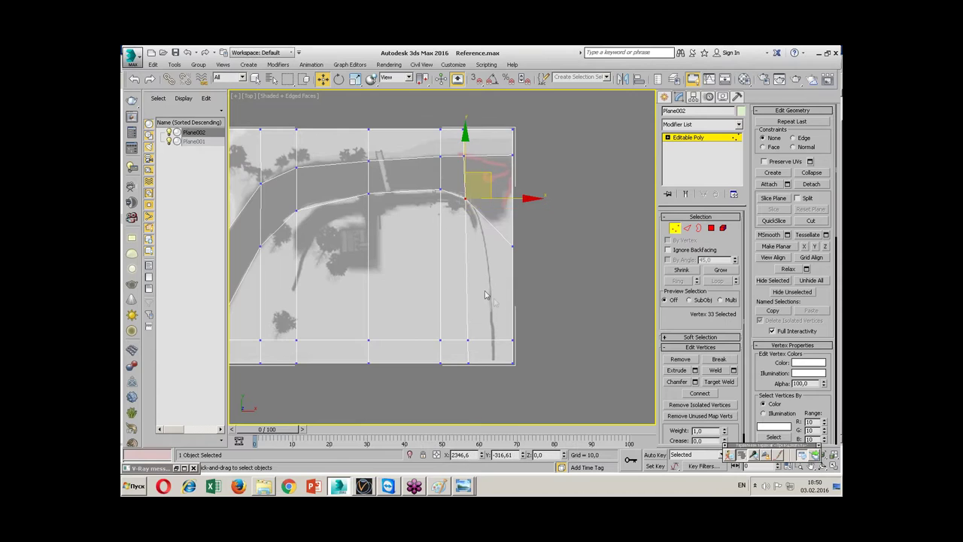
- Start a second cut along the curving road edge, checking the mesh in wireframe (F3)
middle_drag(489, 295, 576, 291)
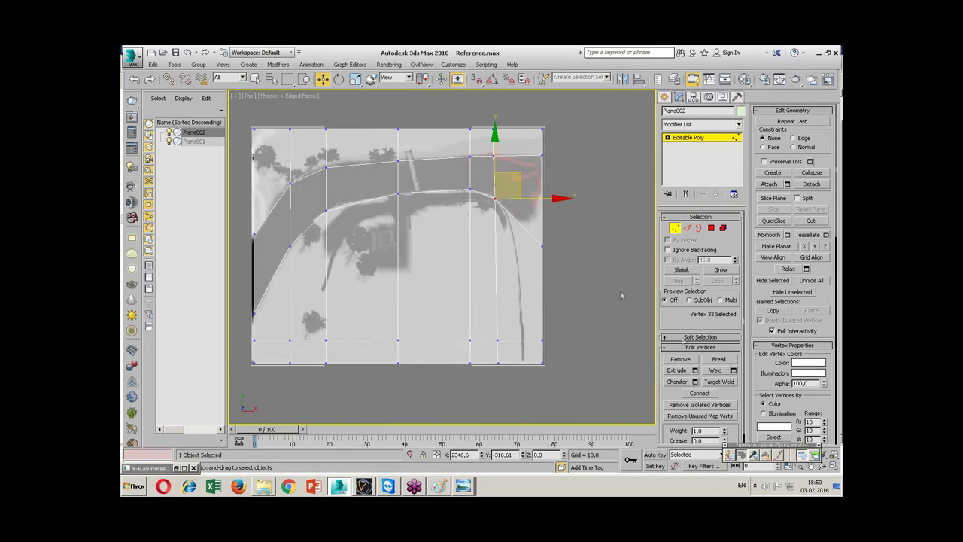
click(811, 221)
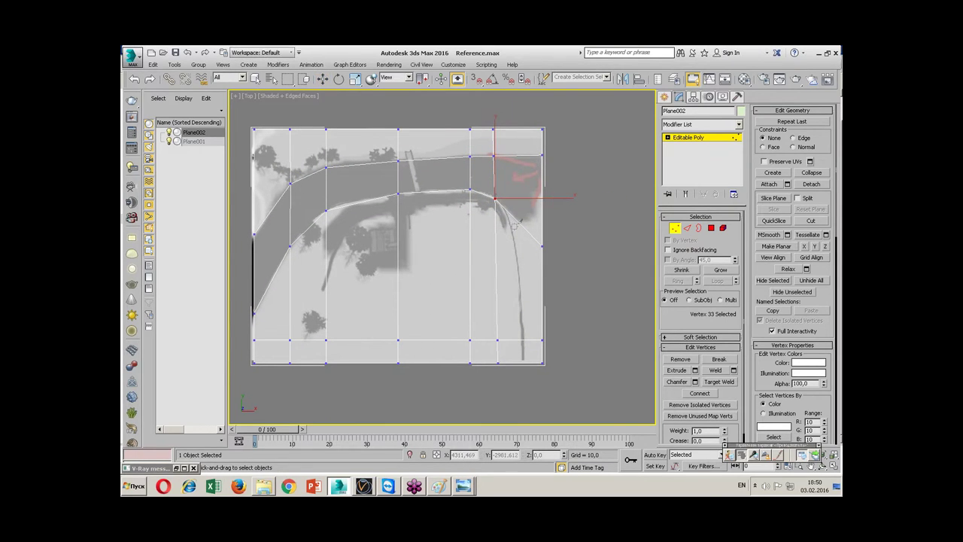
click(504, 208)
click(518, 266)
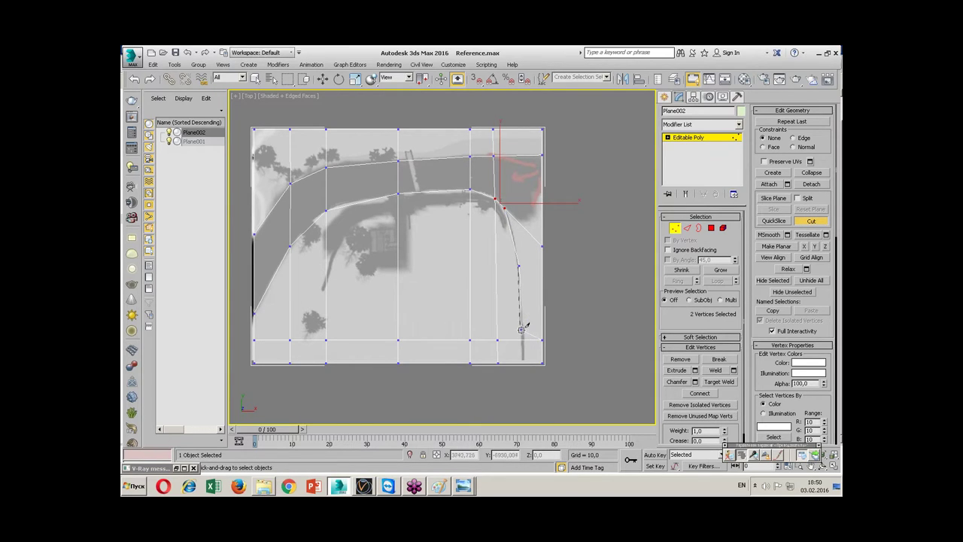
scroll(512, 282, up, 2)
key(F3)
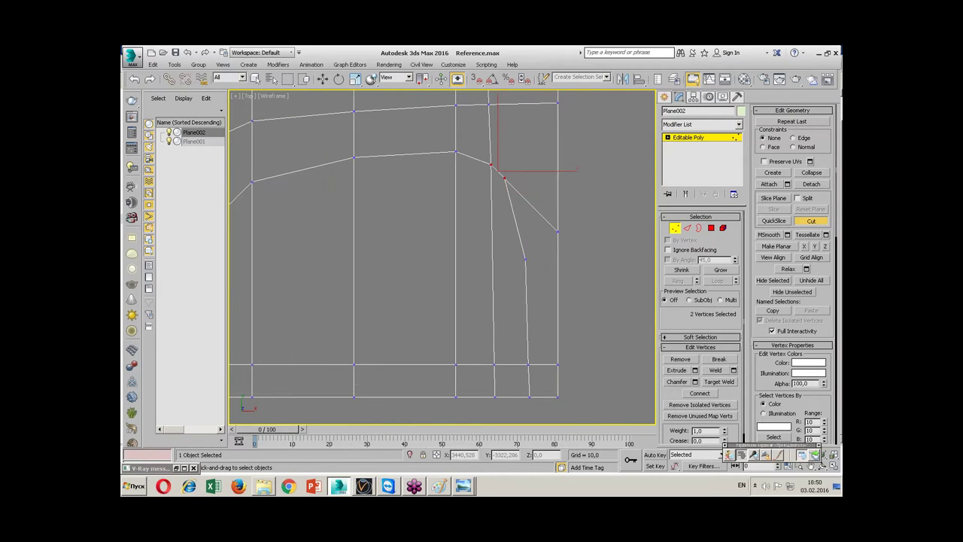
scroll(519, 251, down, 2)
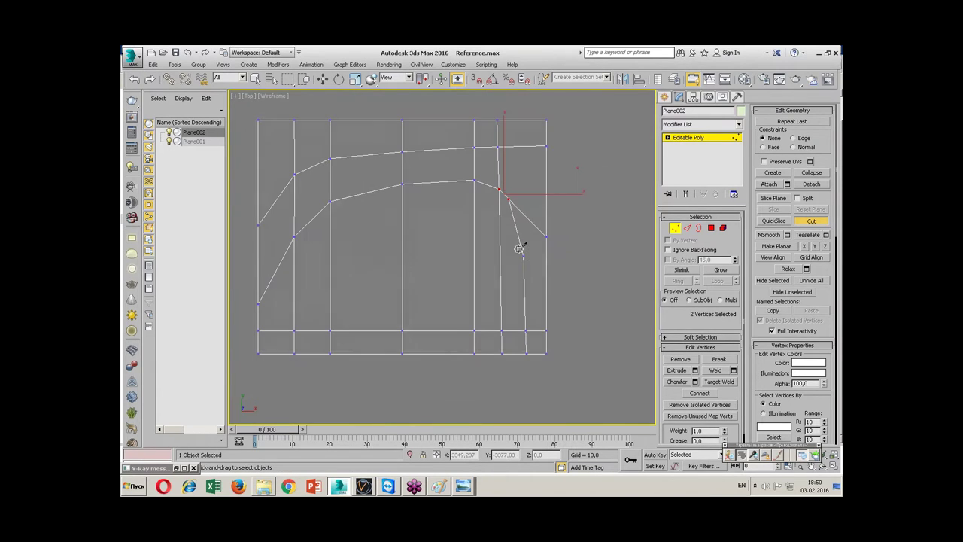
key(F3)
scroll(511, 252, up, 2)
scroll(512, 252, down, 2)
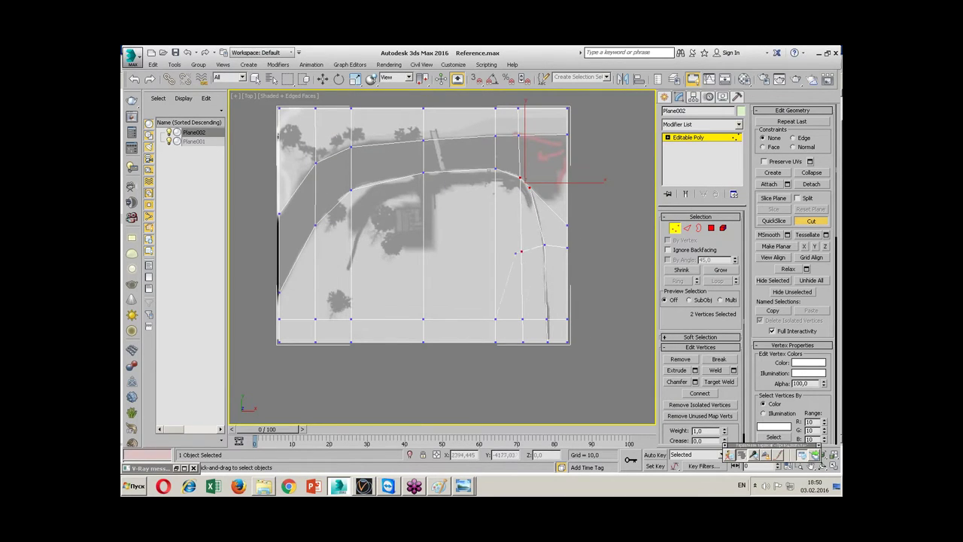
- Continue that cut through points on the road curve to the plane's left border
click(495, 254)
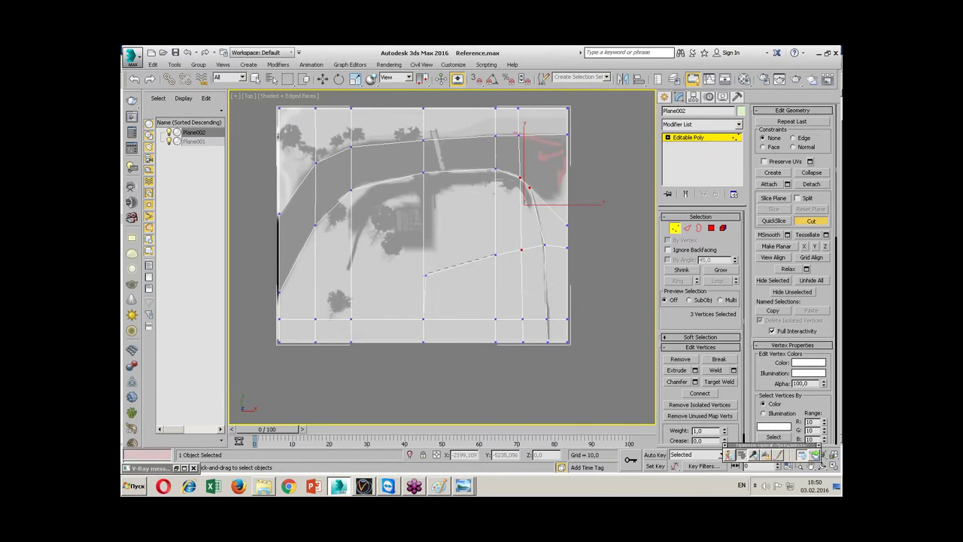
click(351, 288)
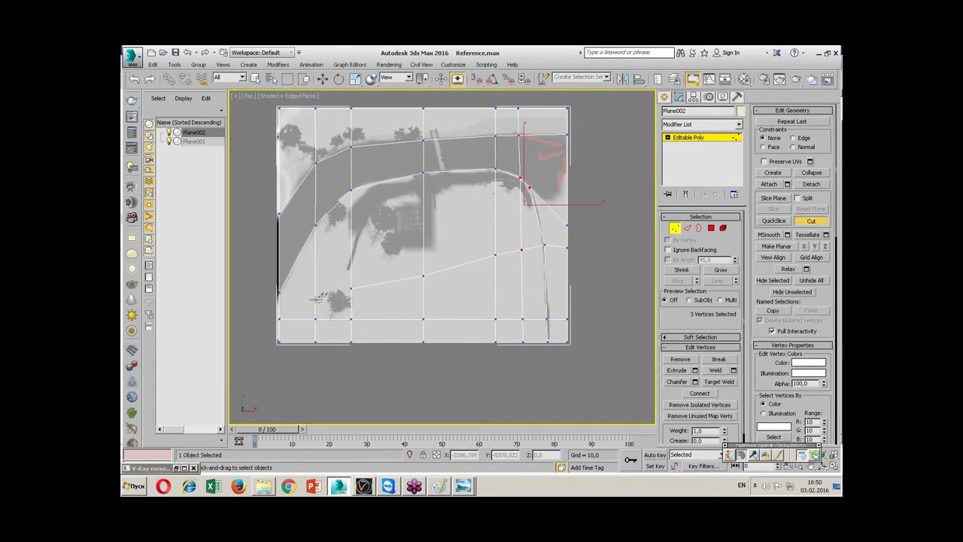
click(278, 306)
- Clear the vertex selection and begin a new cut from the road-curve vertex
key(w)
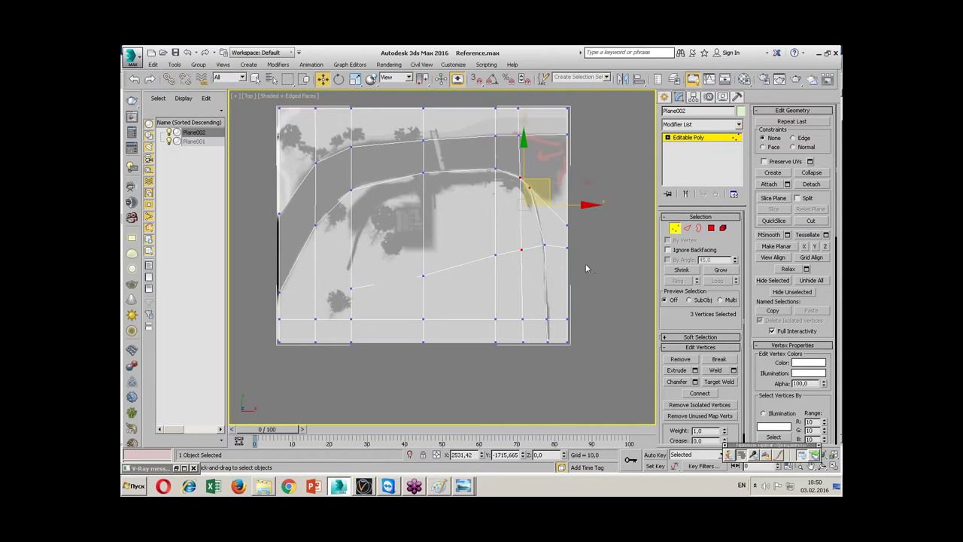
click(595, 268)
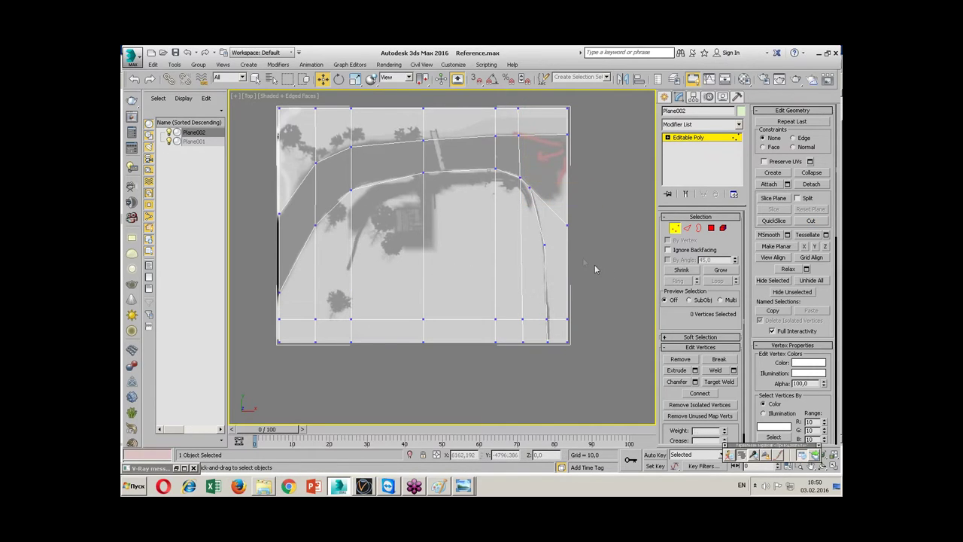
click(811, 220)
click(544, 246)
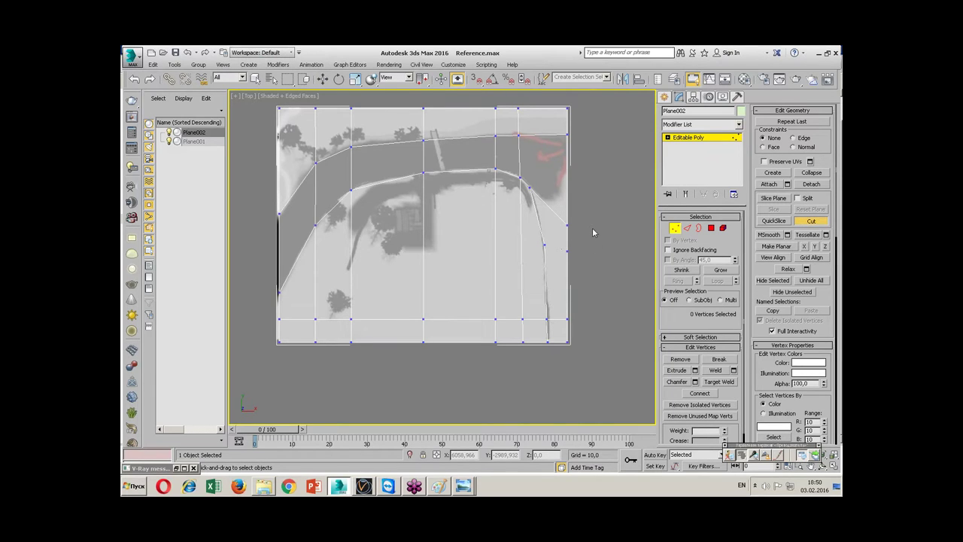
- Cut an edge from the curve vertex up to the top border near the upper-right corner
scroll(522, 258, up, 2)
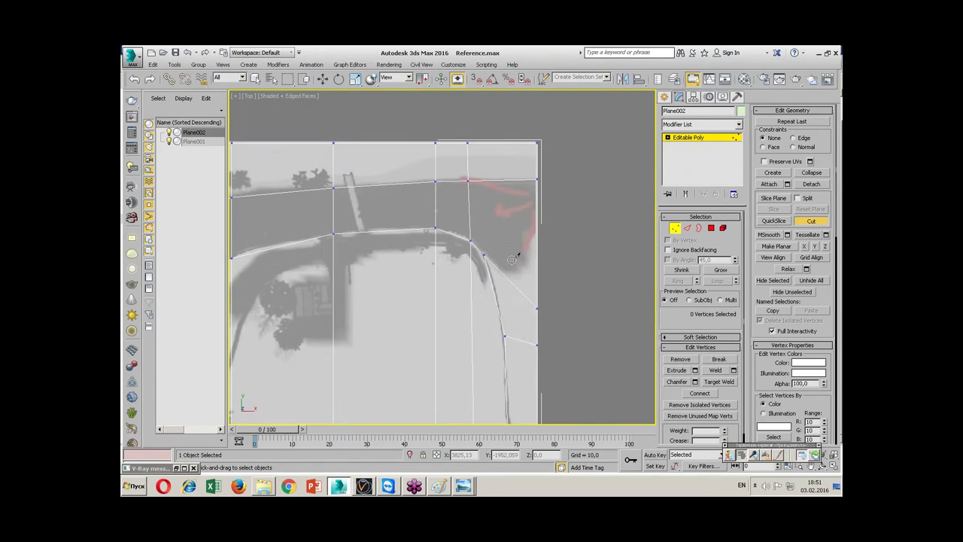
click(484, 255)
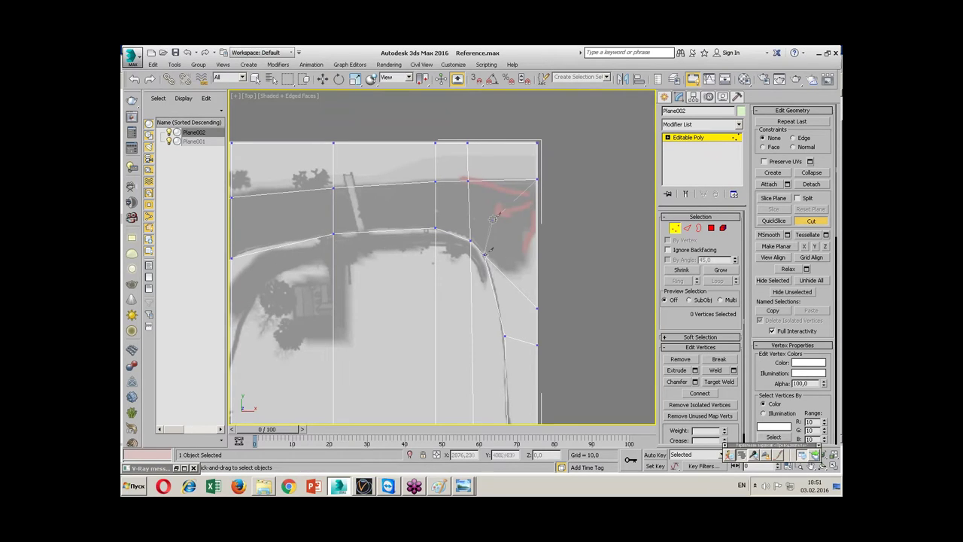
click(489, 142)
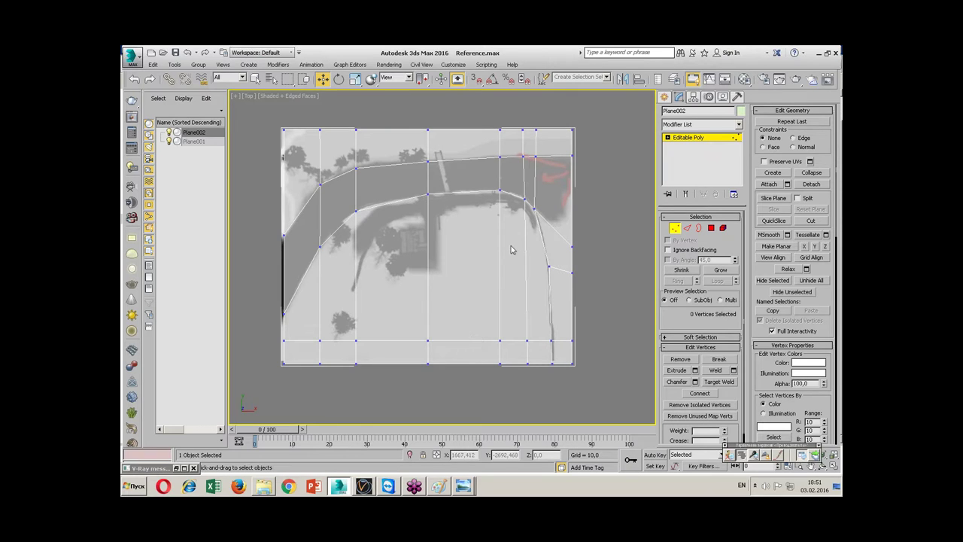
- At Polygon level, window-select the left side, the area inside the curve and the top strip (19 polygons)
key(4)
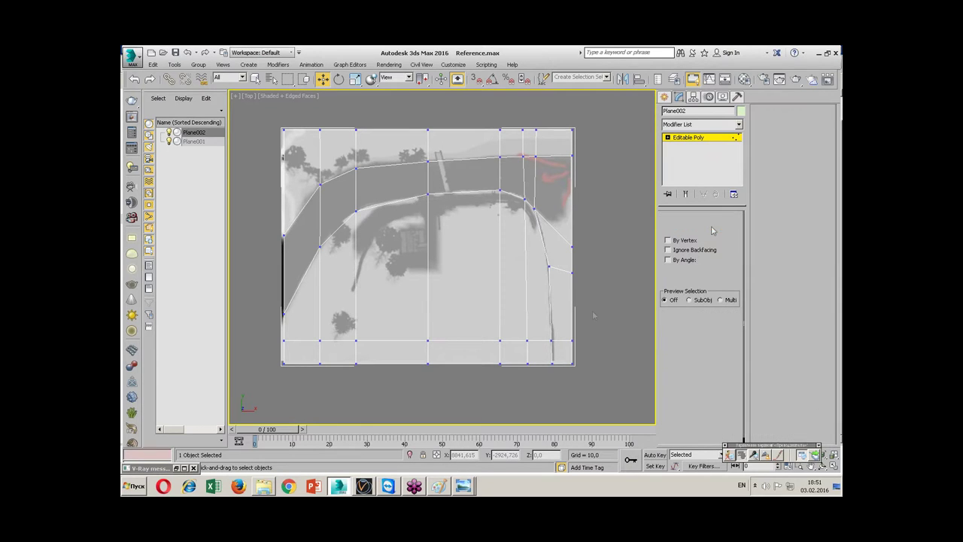
drag(286, 388, 380, 336)
ctrl+drag(478, 349, 527, 256)
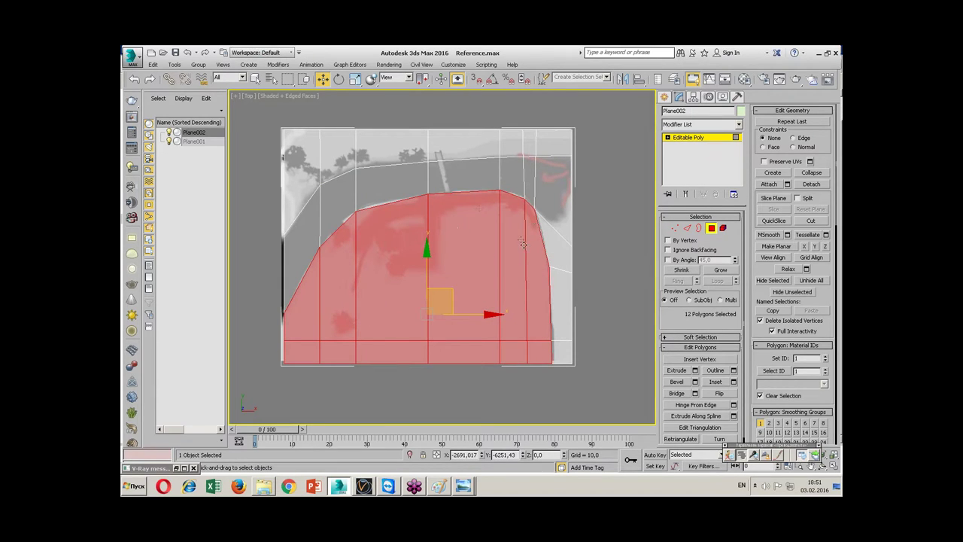
middle_drag(461, 233, 456, 264)
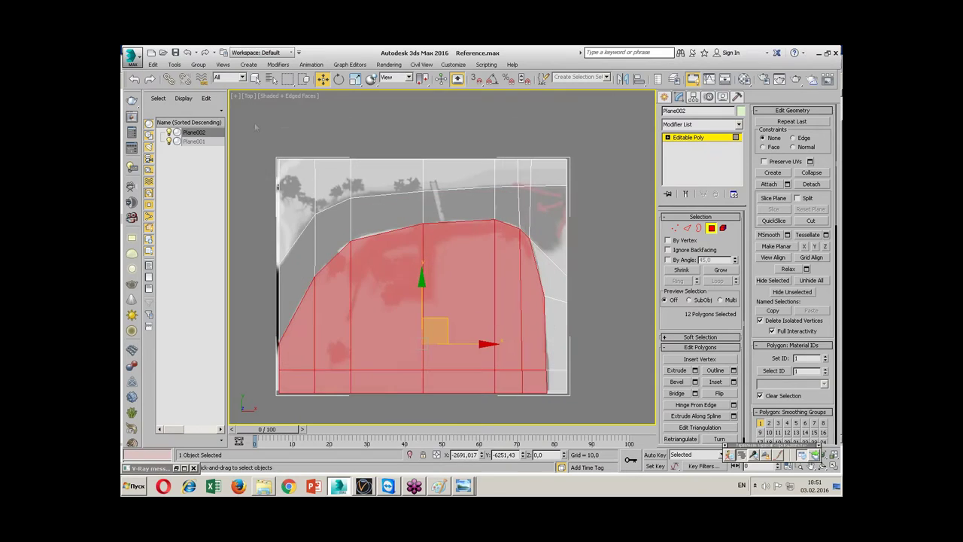
drag(572, 181, 603, 185)
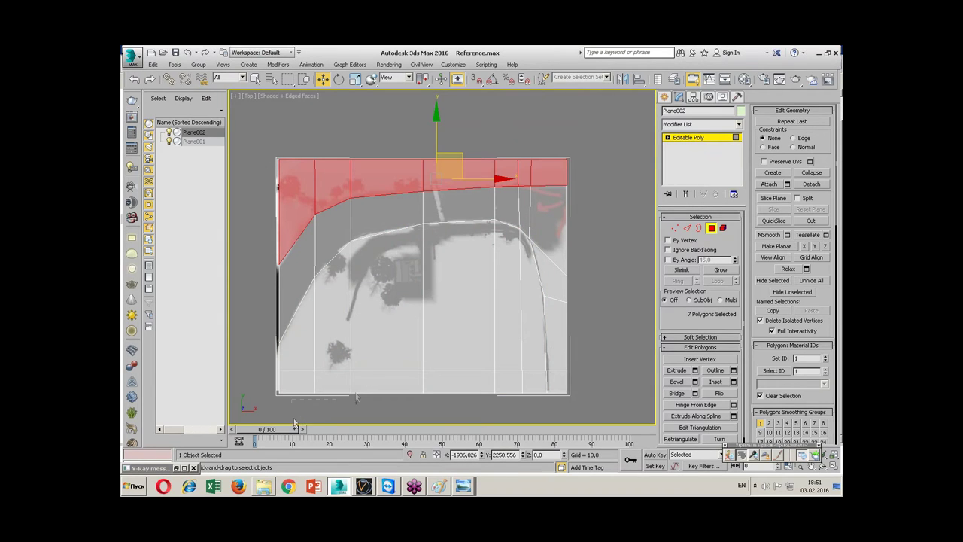
ctrl+drag(516, 347, 534, 326)
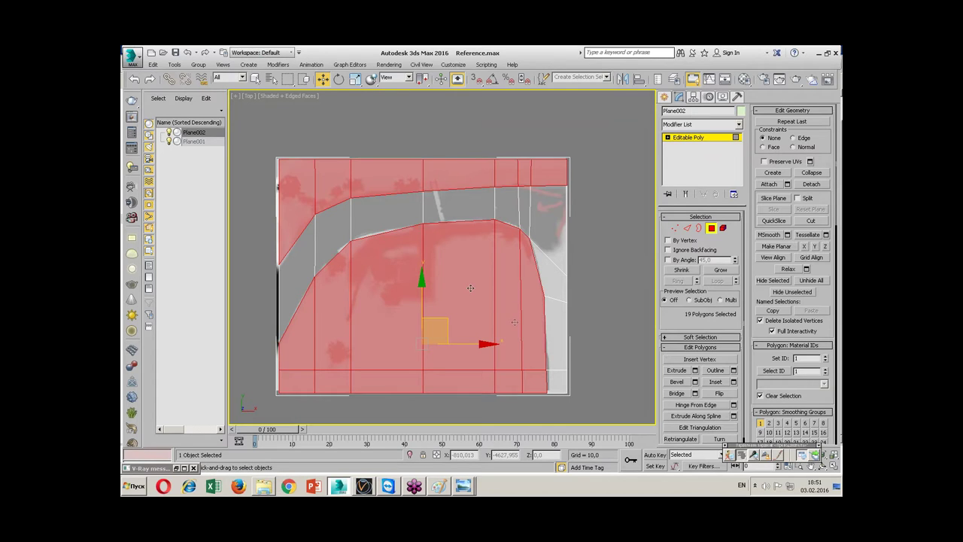
key(alt+w)
- Switch the Perspective viewport to plain Shaded display and orbit around the plane
scroll(589, 248, down, 3)
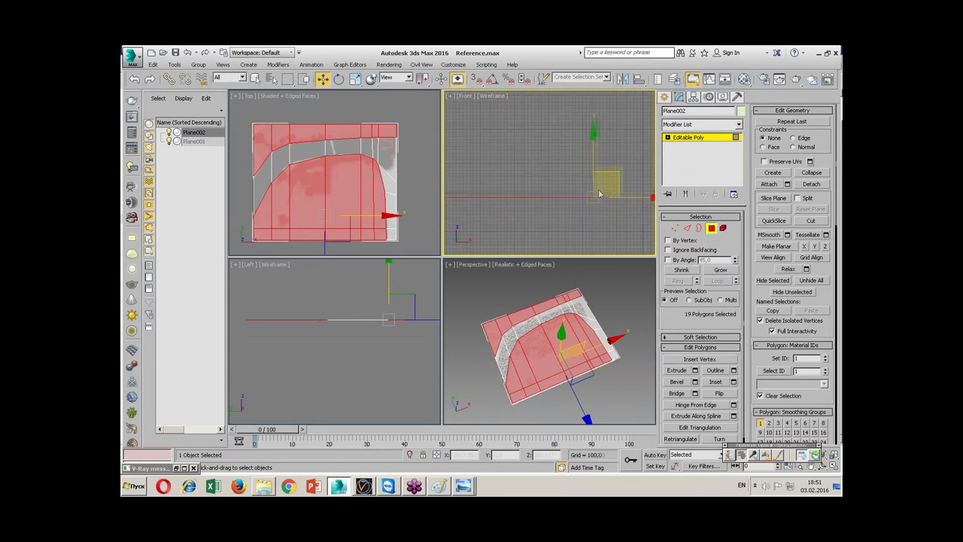
right_click(358, 314)
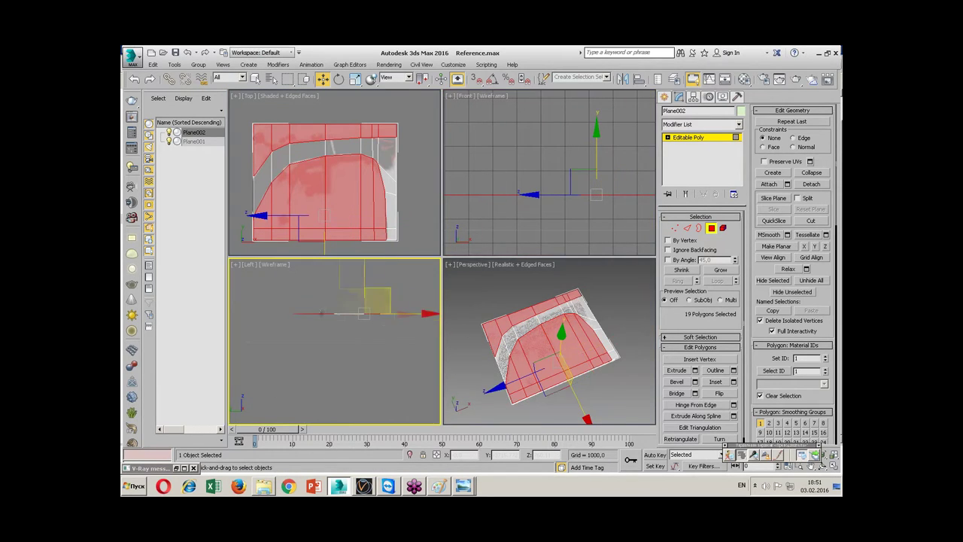
right_click(526, 294)
click(537, 265)
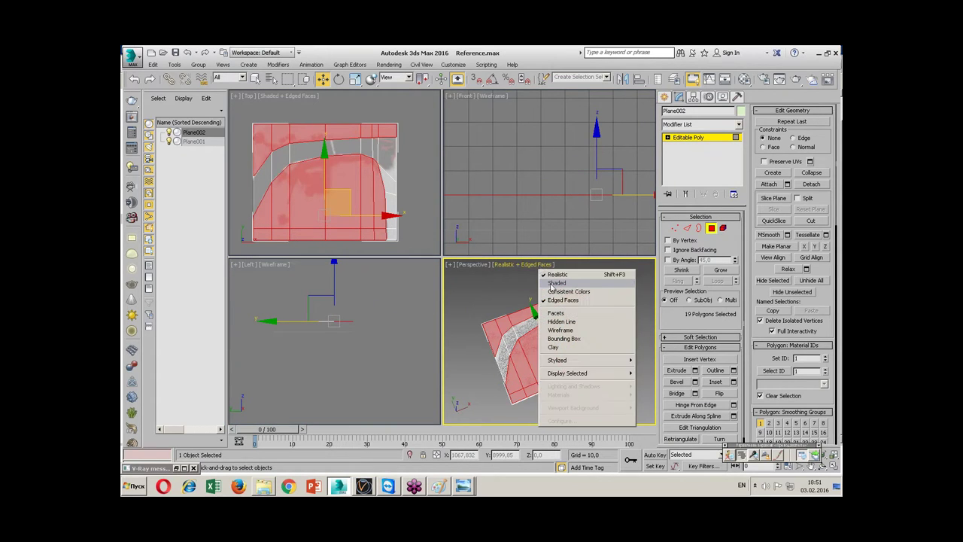
click(563, 282)
mouse_move(557, 346)
alt+middle_down()
mouse_move(582, 356)
mouse_move(571, 347)
alt+middle_up()
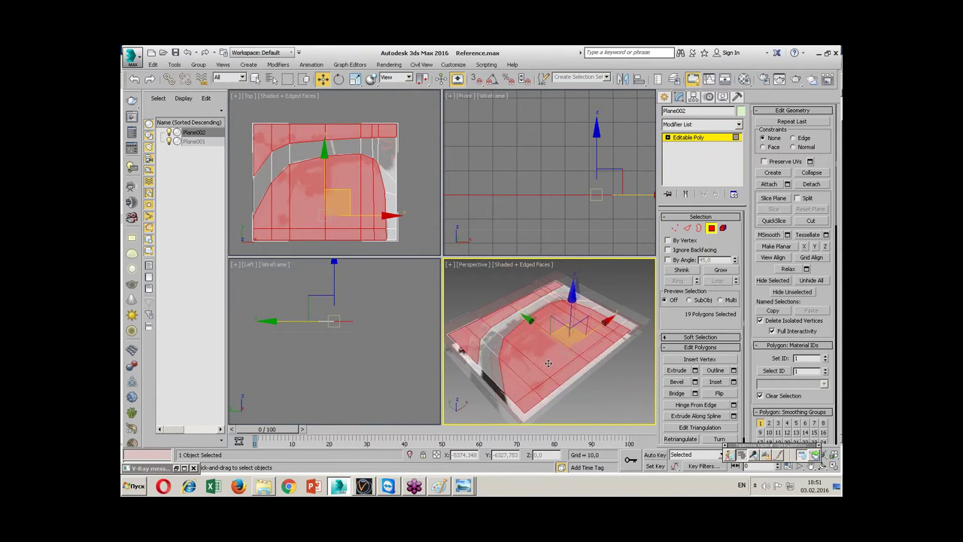
scroll(547, 215, down, 2)
scroll(571, 197, up, 3)
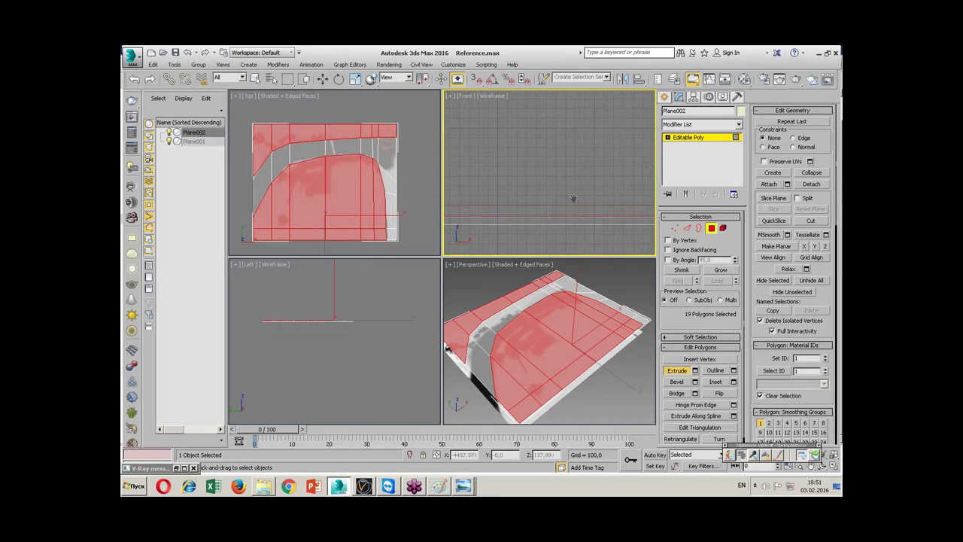
scroll(566, 192, up, 1)
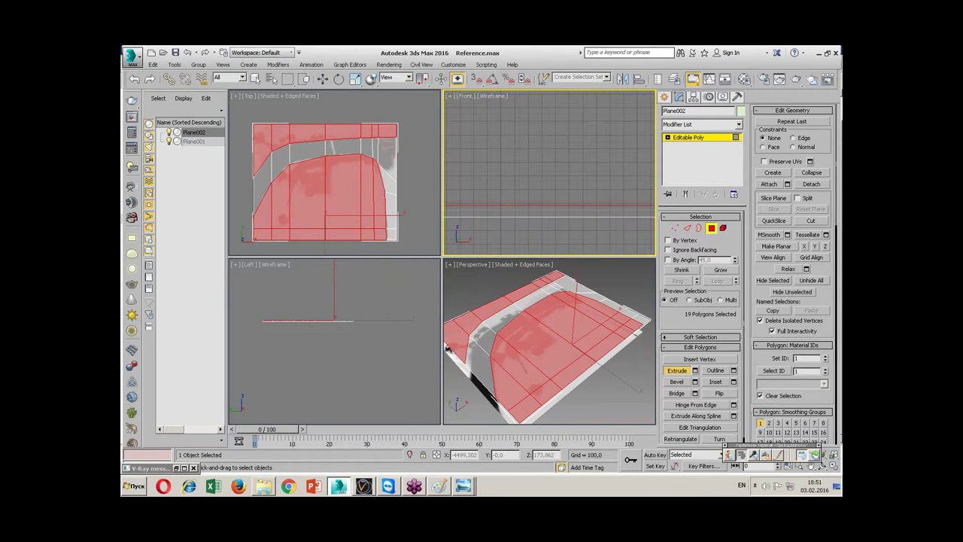
- Move the selected land polygons slightly upward
middle_click(565, 314)
key(w)
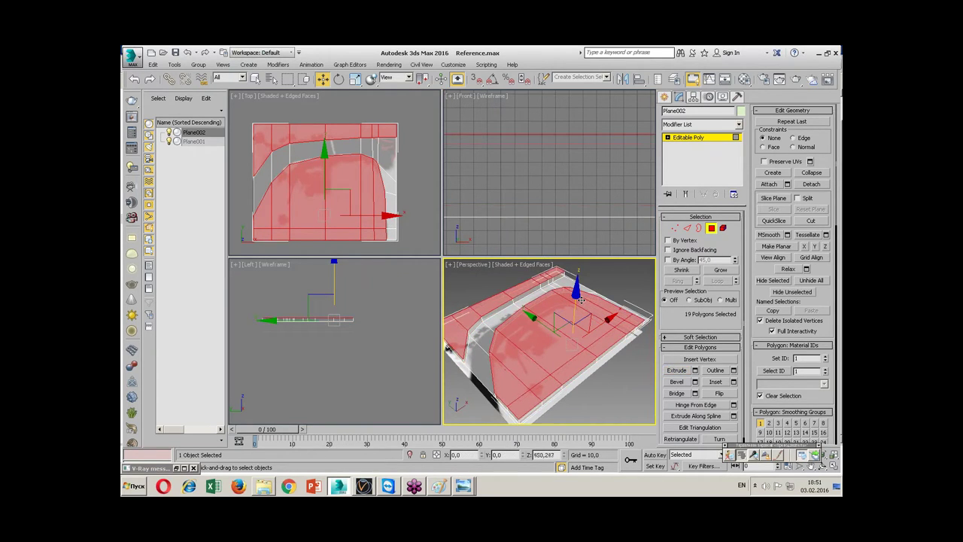
scroll(583, 233, down, 2)
scroll(561, 169, up, 3)
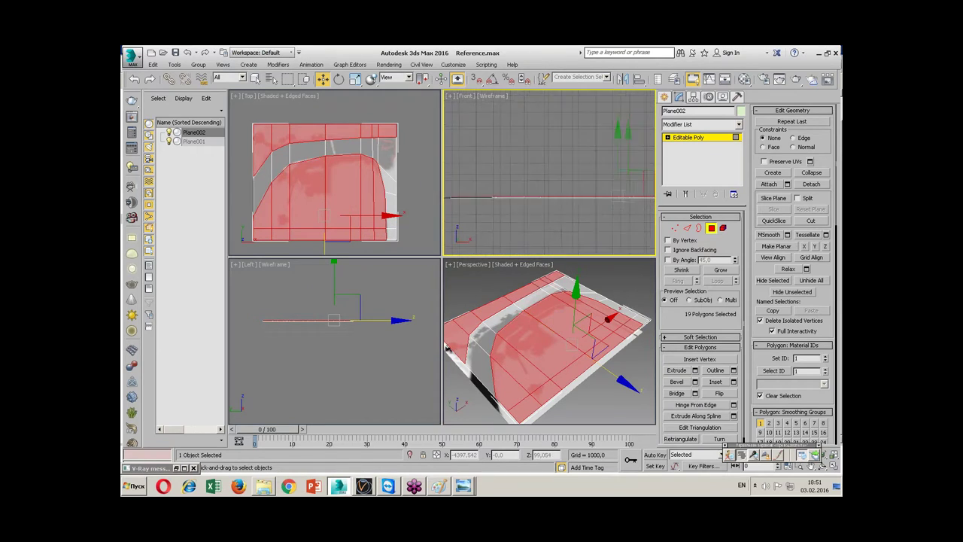
scroll(560, 169, up, 1)
drag(560, 168, 561, 166)
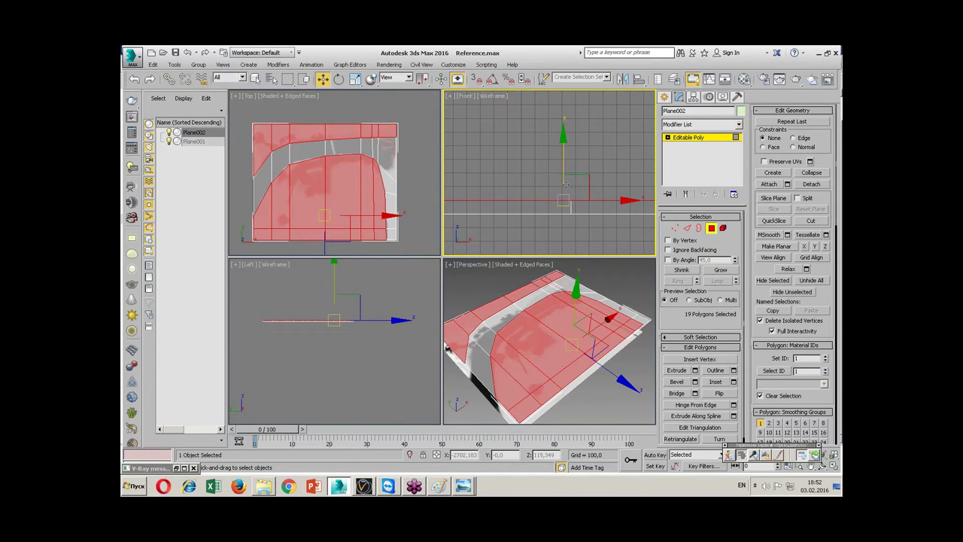
- Frame the plane in the Left view and lift the selected polygons a bit higher in the Front view
right_click(375, 321)
key(z)
middle_drag(372, 338, 387, 333)
scroll(542, 316, up, 3)
scroll(535, 346, up, 2)
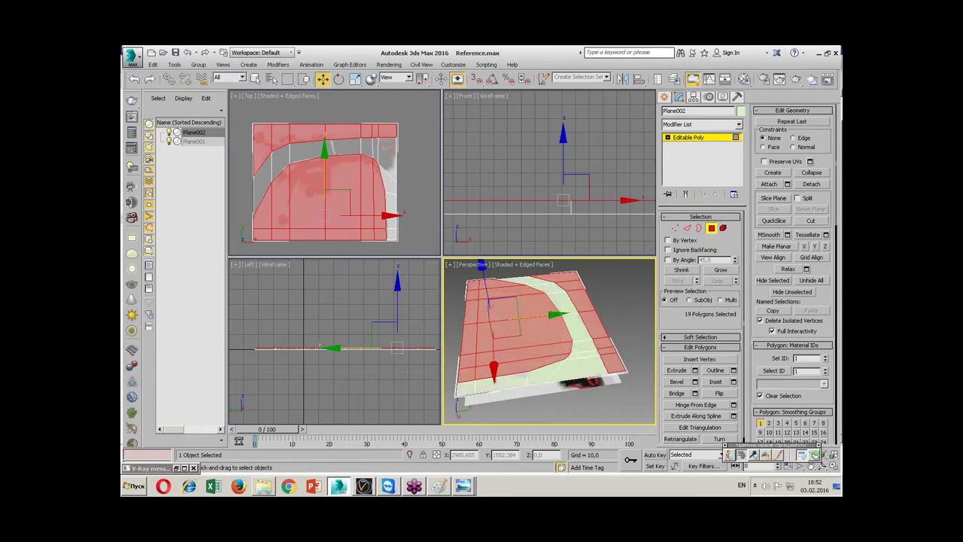
scroll(534, 357, up, 3)
scroll(534, 361, up, 3)
right_click(527, 218)
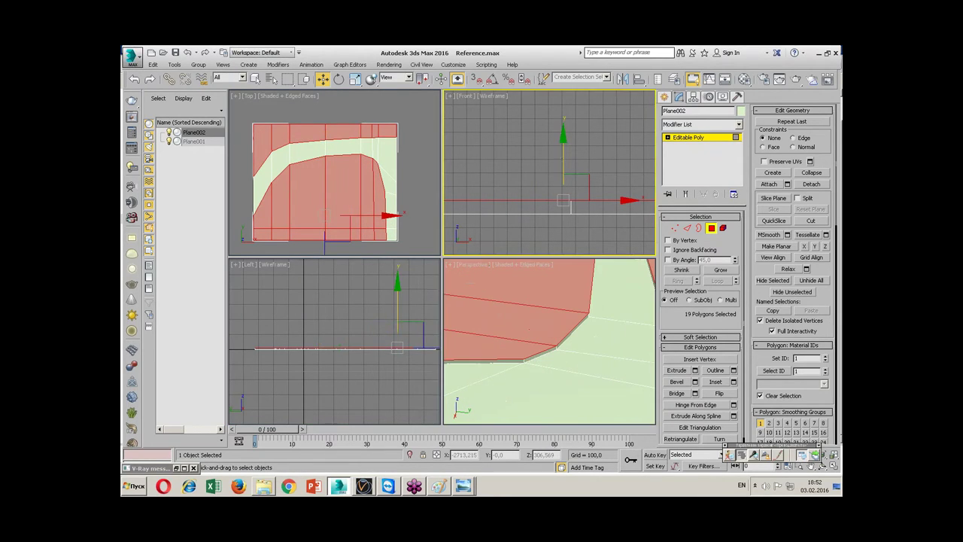
drag(564, 159, 564, 150)
alt+middle_drag(542, 301, 550, 308)
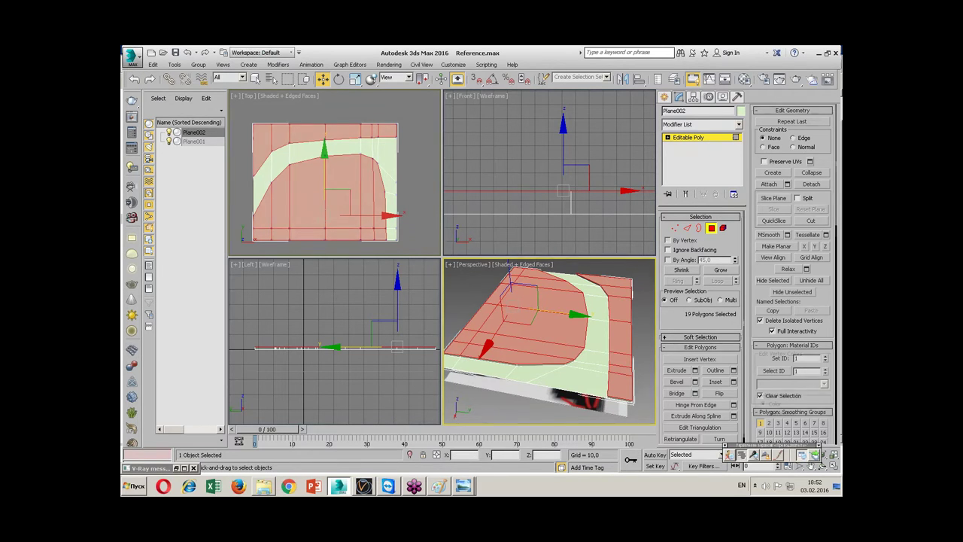
key(1)
middle_drag(332, 195, 361, 176)
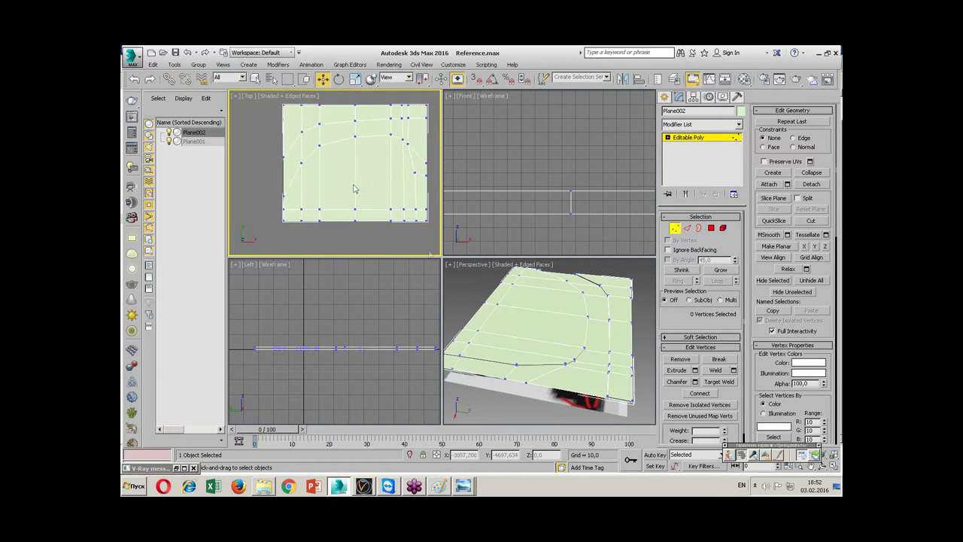
- Select a row of vertices in the Front view and raise them upward
click(342, 353)
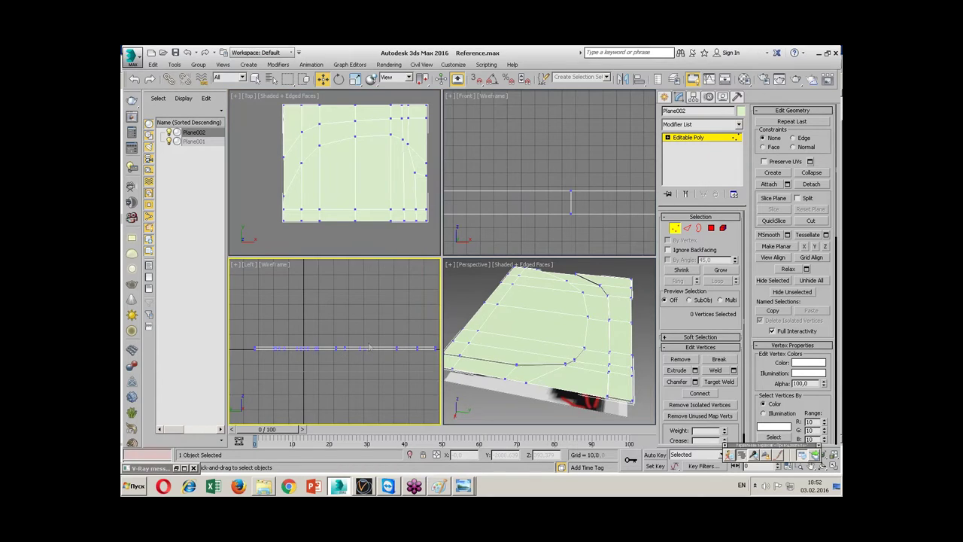
alt+middle_drag(584, 325, 579, 301)
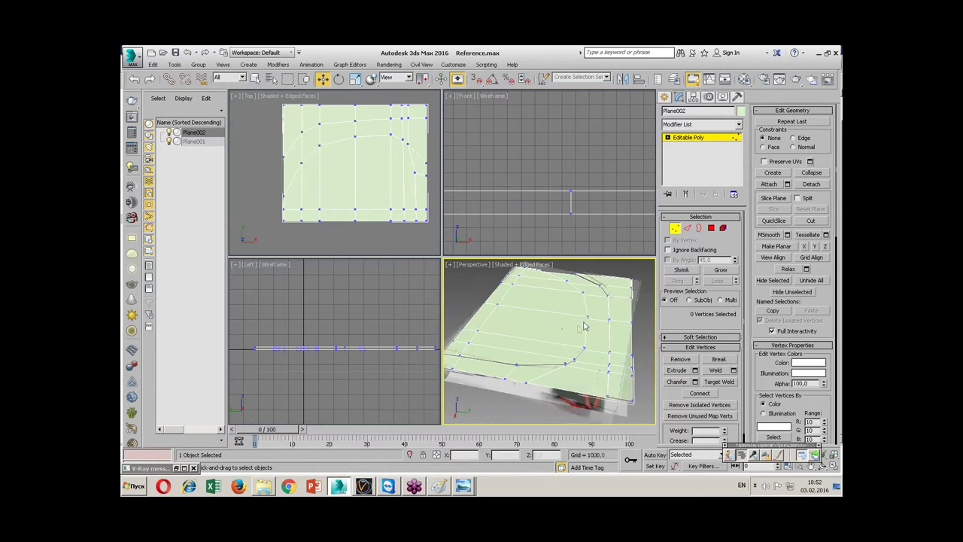
scroll(277, 363, up, 3)
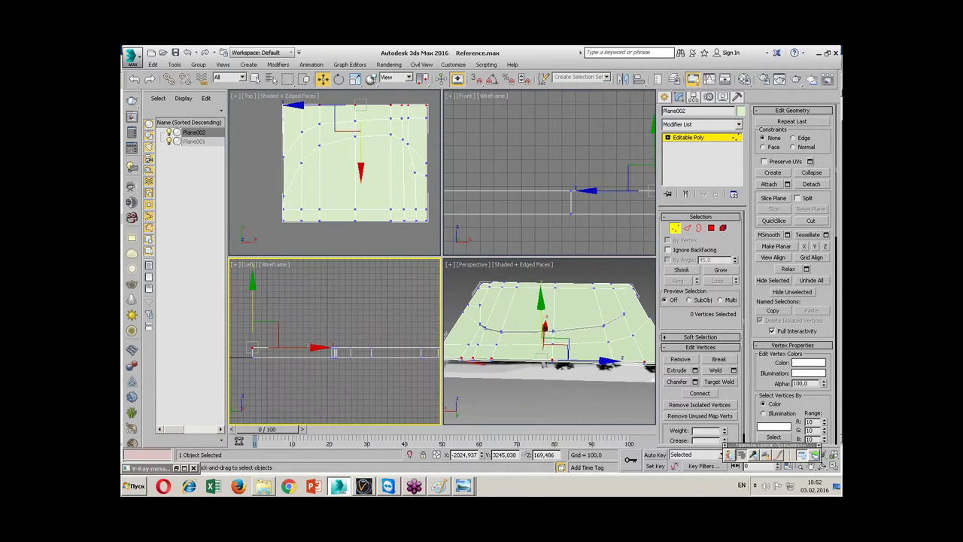
mouse_move(494, 179)
mouse_down()
mouse_move(512, 195)
mouse_move(536, 176)
mouse_up()
key(z)
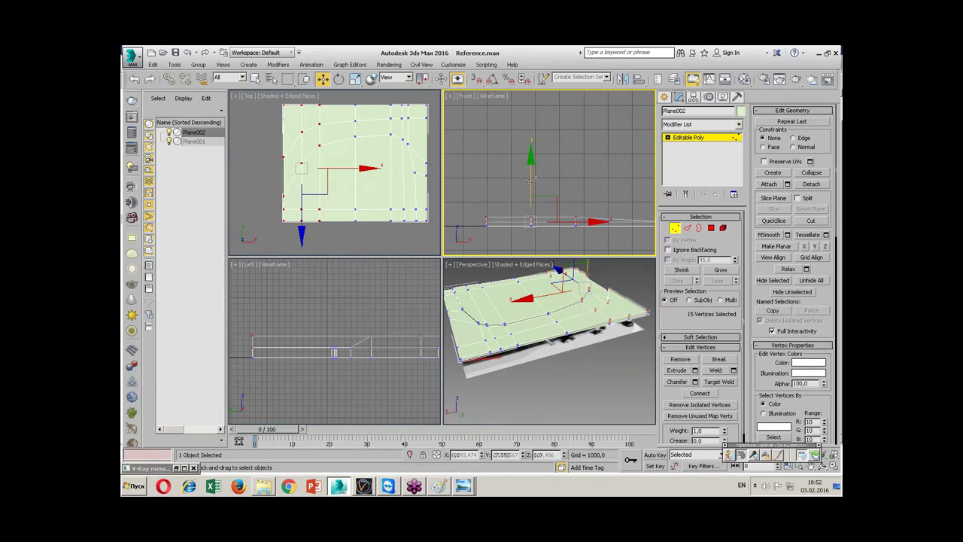
scroll(530, 184, up, 2)
scroll(521, 197, up, 1)
middle_drag(520, 196, 537, 200)
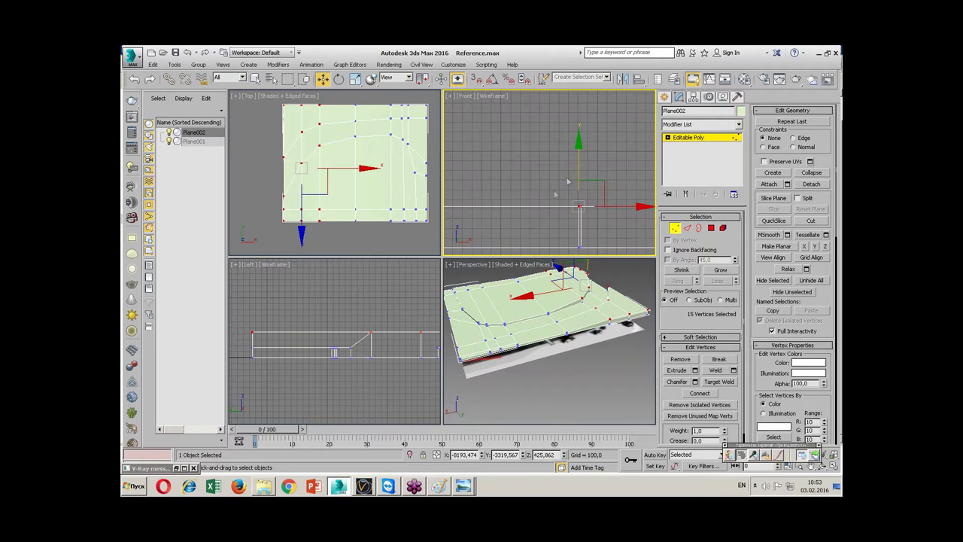
drag(576, 170, 587, 154)
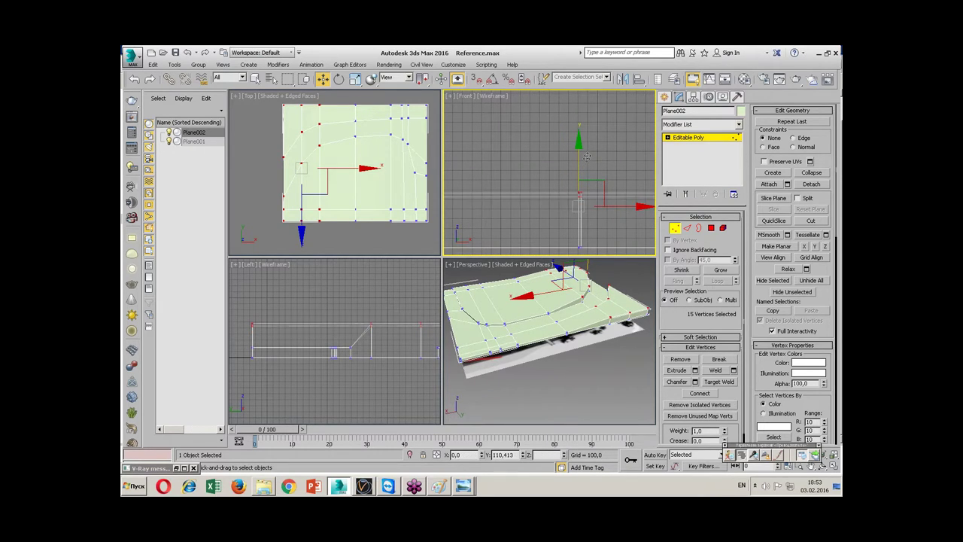
- Marquee-select a smaller vertex group, then deselect and maximize the Perspective view
scroll(583, 162, down, 3)
scroll(531, 209, down, 3)
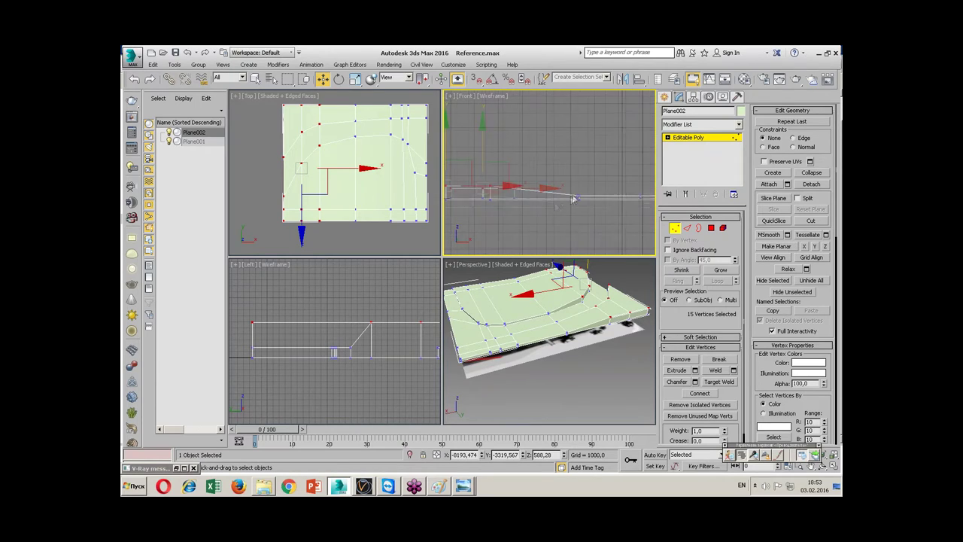
drag(570, 209, 571, 210)
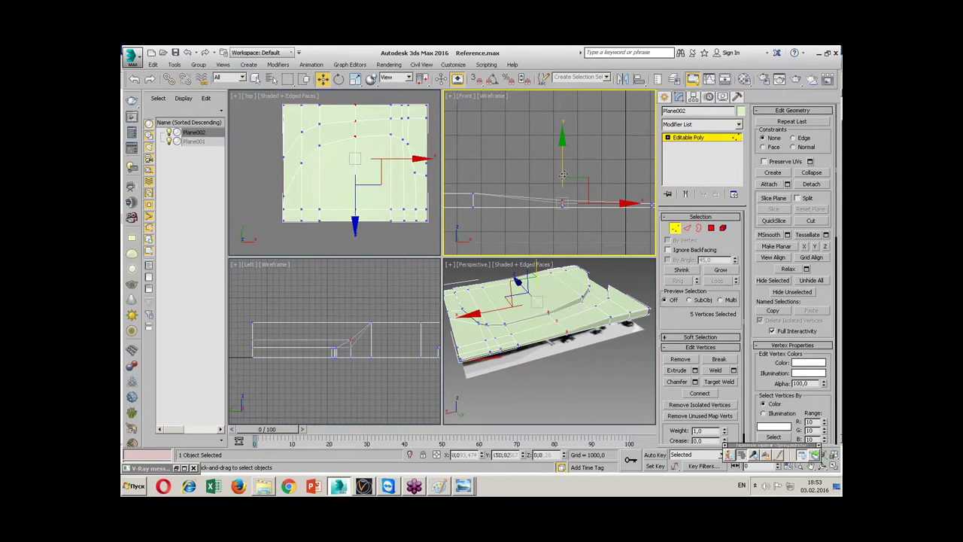
click(526, 376)
key(alt+w)
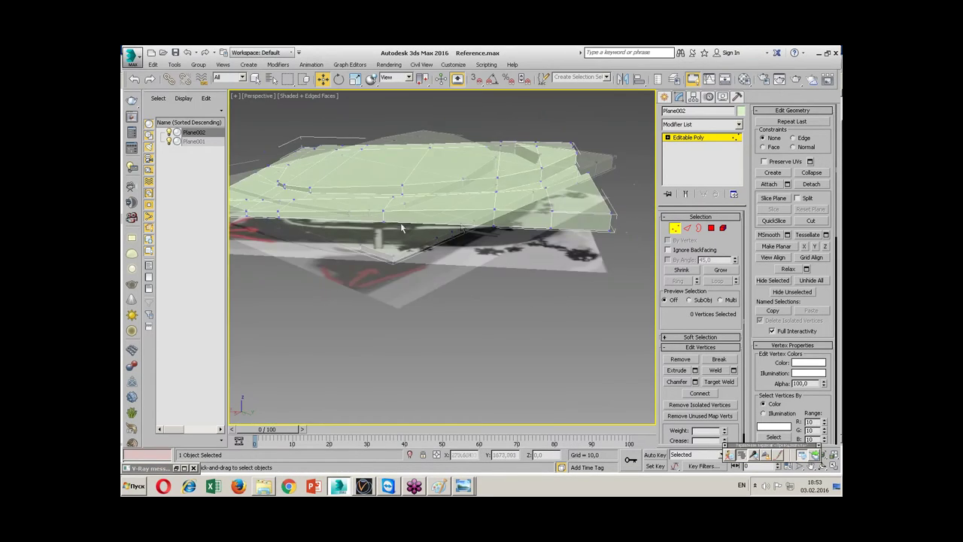
mouse_move(526, 376)
alt+middle_down()
mouse_move(476, 243)
mouse_move(509, 192)
mouse_move(504, 218)
alt+middle_up()
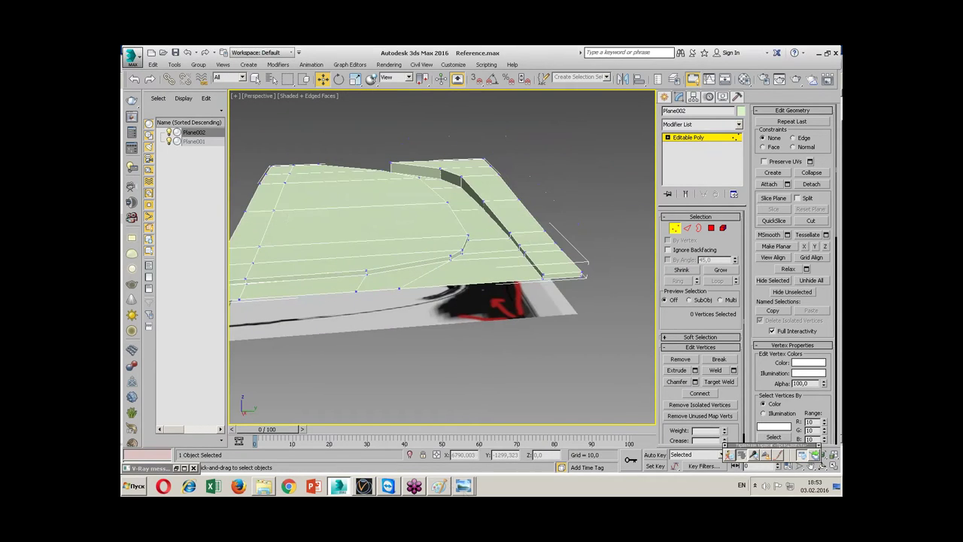
click(451, 451)
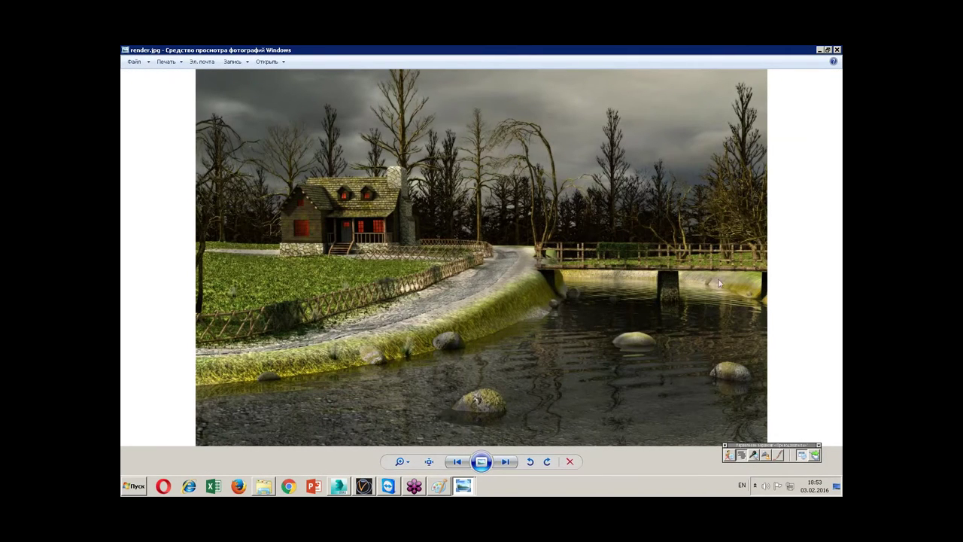
click(338, 486)
alt+middle_drag(479, 318, 487, 203)
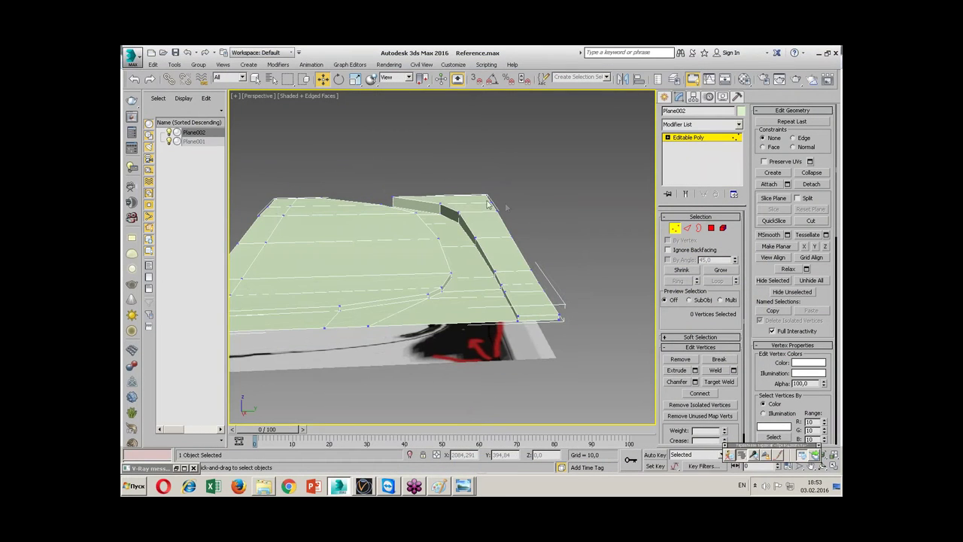
click(686, 228)
- Pull the curved-bank edges upward into a sloped ramp
click(548, 246)
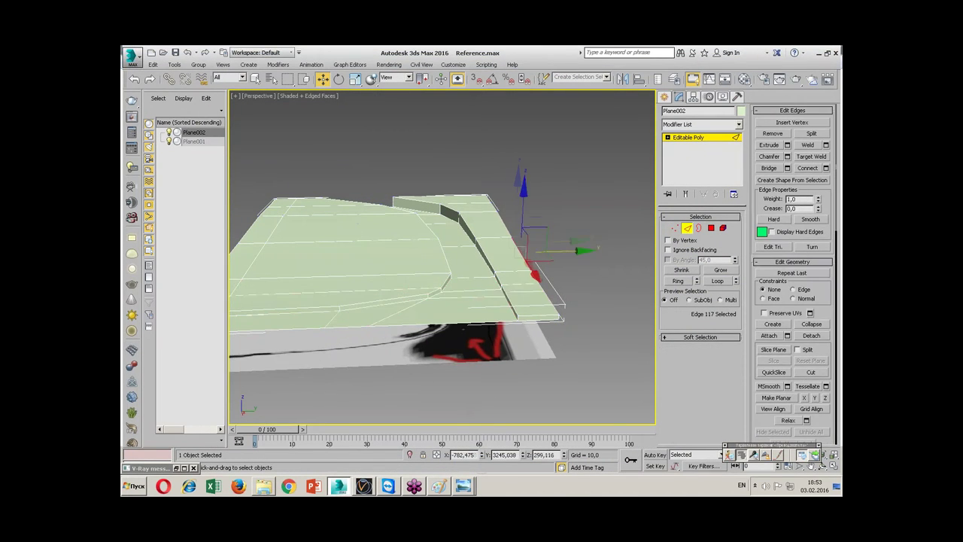
drag(525, 234, 511, 172)
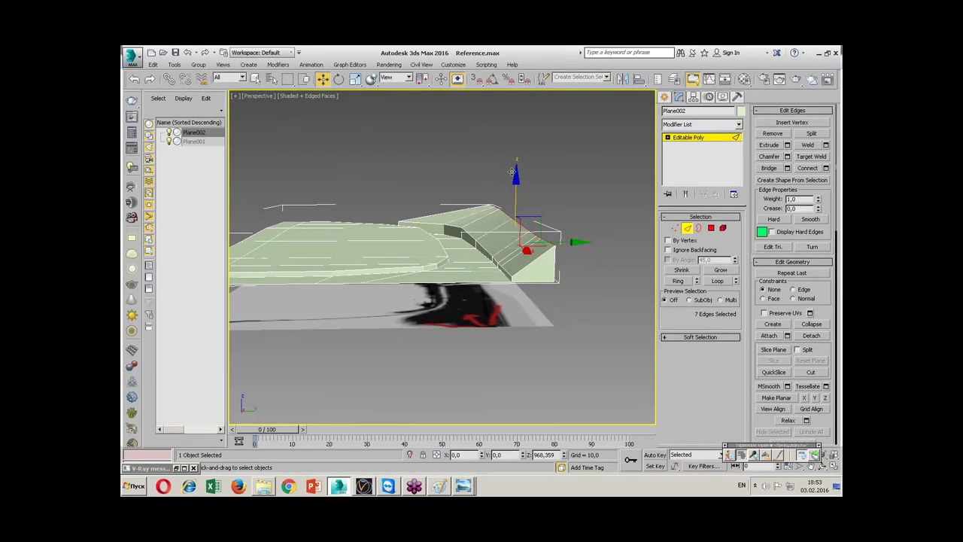
click(559, 206)
mouse_move(559, 206)
alt+middle_down()
mouse_move(474, 249)
mouse_move(440, 203)
alt+middle_up()
- At Vertex level, inspect a bank vertex and turn on See-Through (Alt+X) to show the reference
key(1)
click(436, 202)
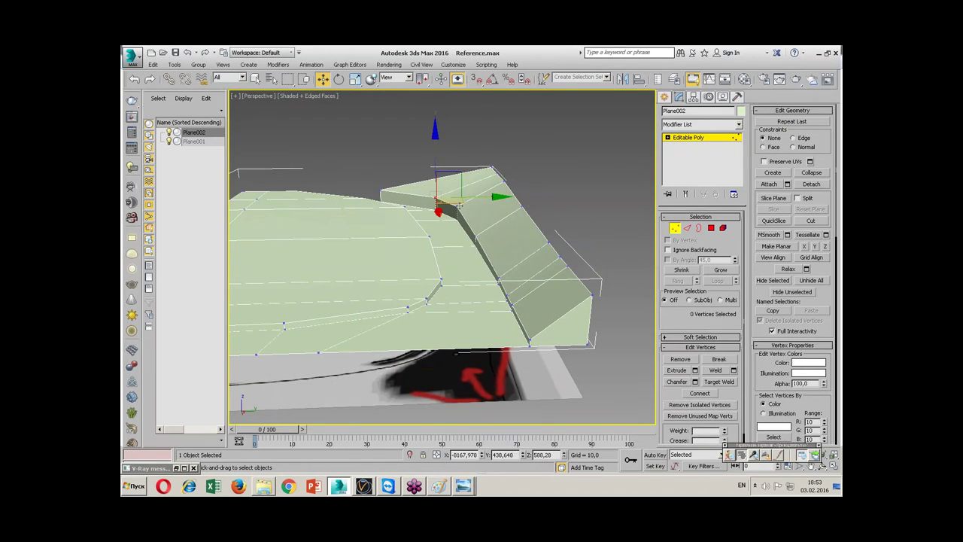
click(441, 204)
alt+middle_drag(440, 203, 472, 306)
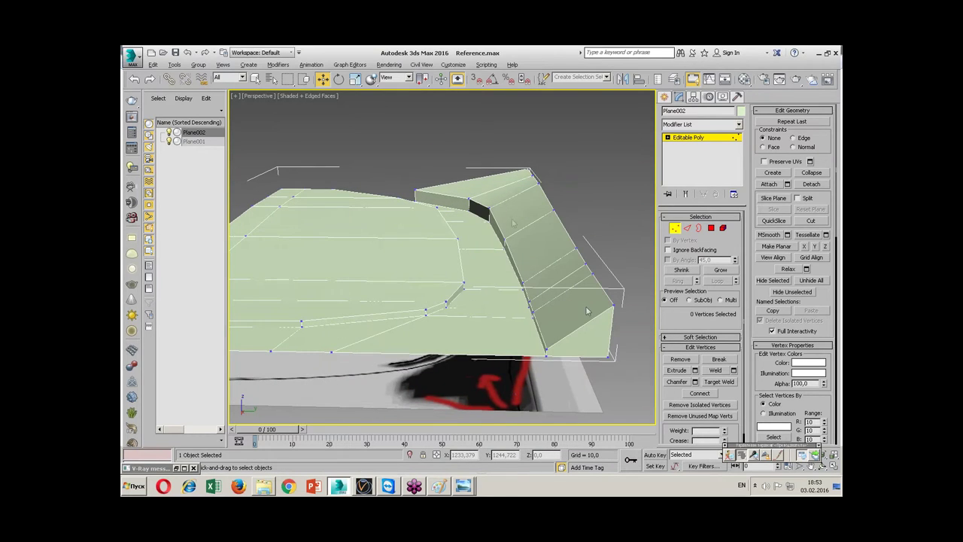
key(alt+x)
mouse_move(454, 222)
alt+middle_down()
mouse_move(533, 236)
mouse_move(462, 232)
mouse_move(489, 224)
mouse_move(511, 308)
mouse_move(577, 297)
mouse_move(504, 308)
alt+middle_up()
- Select and inspect the crease vertices from several angles, then open the Reference.jpg sketch
click(489, 311)
ctrl+click(522, 255)
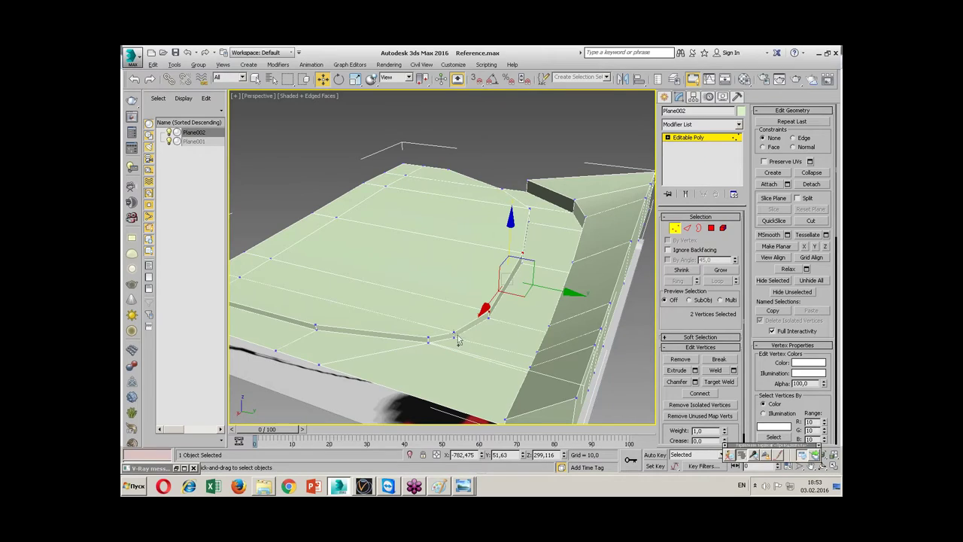
ctrl+click(456, 337)
alt+middle_drag(456, 337, 536, 311)
click(429, 353)
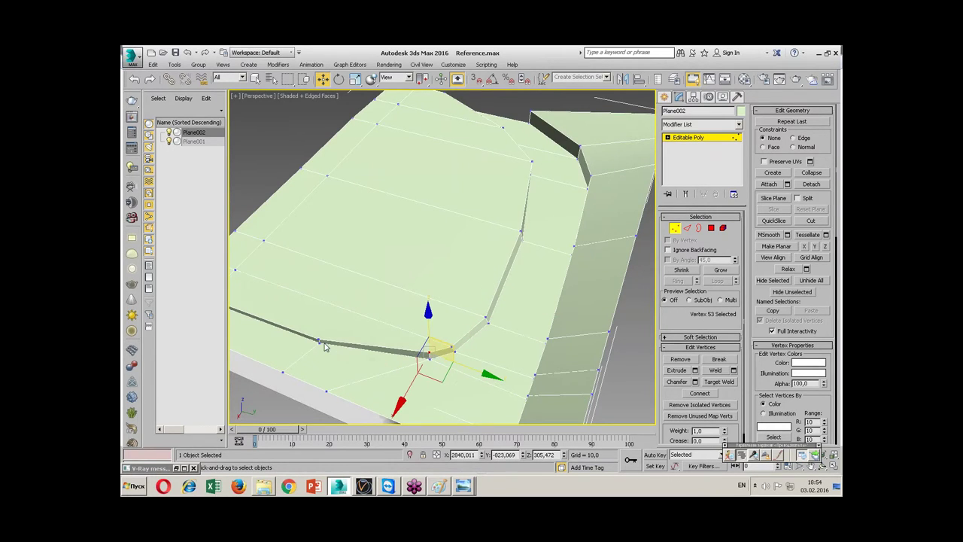
scroll(325, 346, down, 5)
click(391, 316)
mouse_move(391, 316)
alt+middle_down()
mouse_move(470, 256)
mouse_move(504, 275)
mouse_move(475, 263)
alt+middle_up()
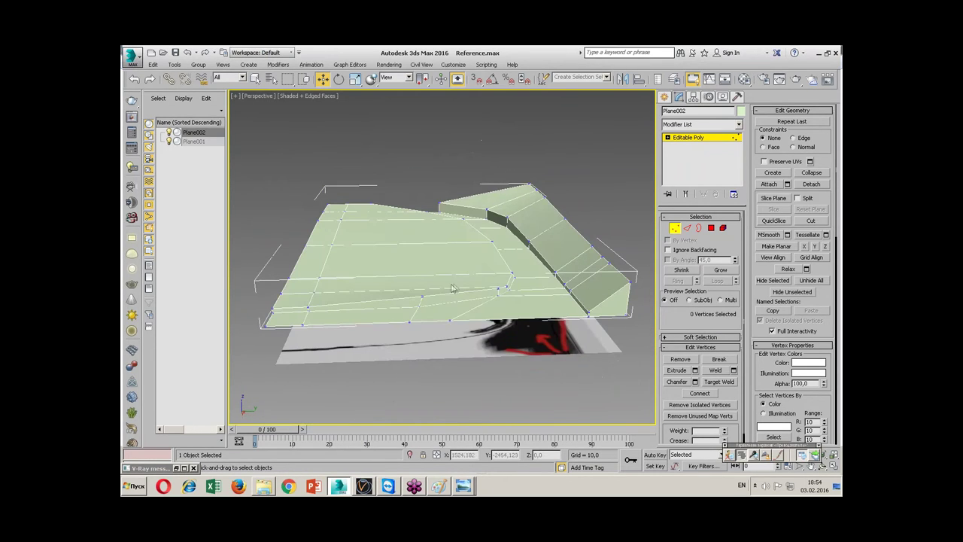
alt+middle_drag(486, 263, 408, 444)
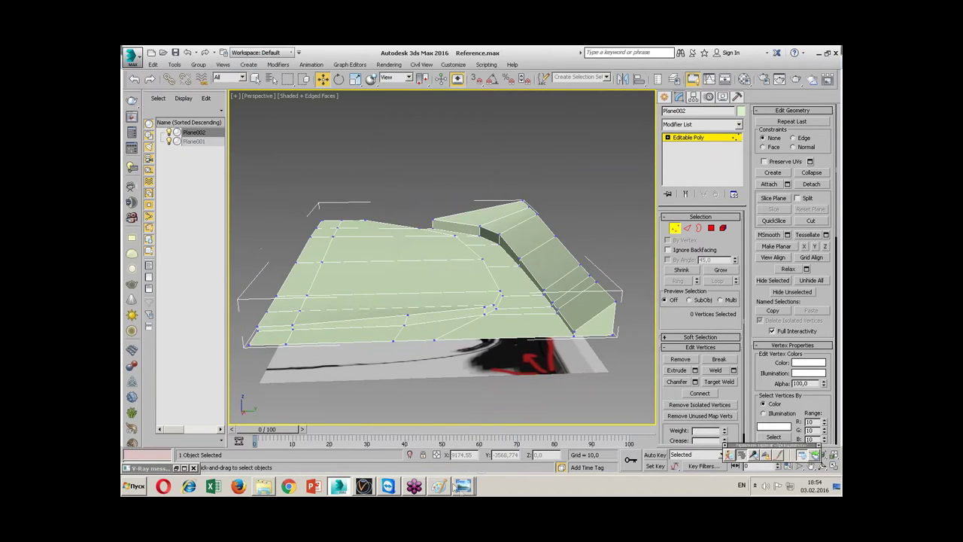
click(450, 465)
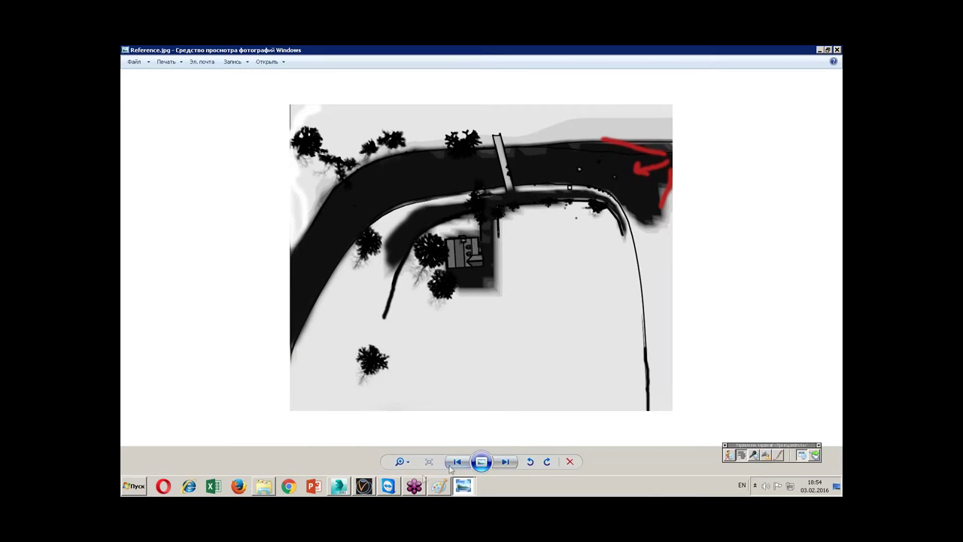
click(339, 485)
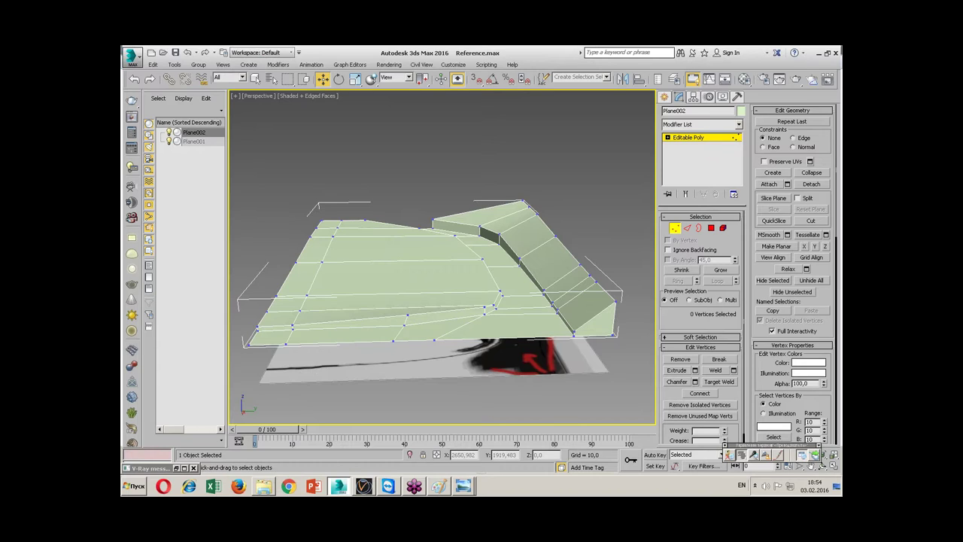
- Return Plane002 to object level, maximize and zoom the Top view, and show Create > Cameras
mouse_move(468, 302)
alt+middle_down()
mouse_move(431, 267)
mouse_move(439, 270)
mouse_move(419, 279)
mouse_move(466, 263)
mouse_move(482, 280)
alt+middle_up()
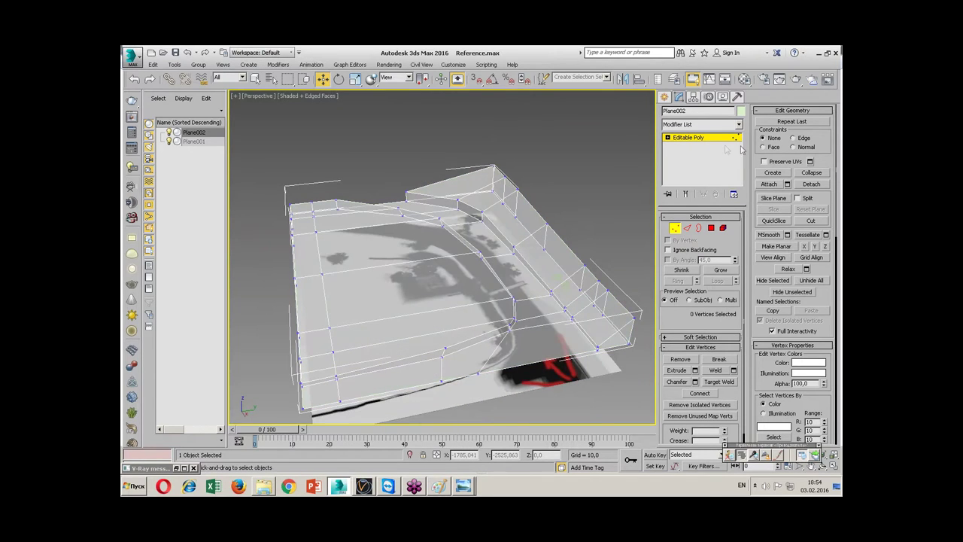
click(721, 138)
key(alt+w)
click(373, 182)
key(alt+w)
scroll(508, 196, up, 3)
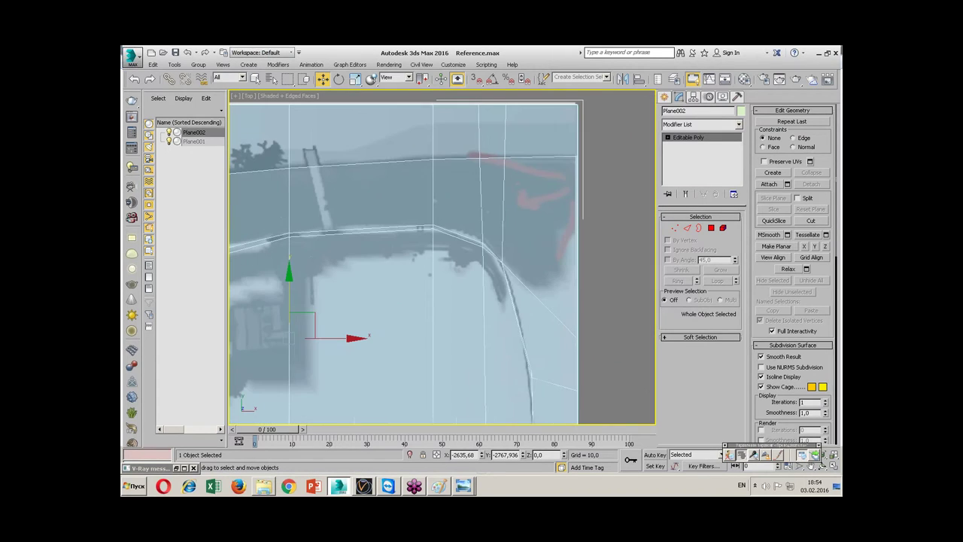
click(665, 97)
click(704, 112)
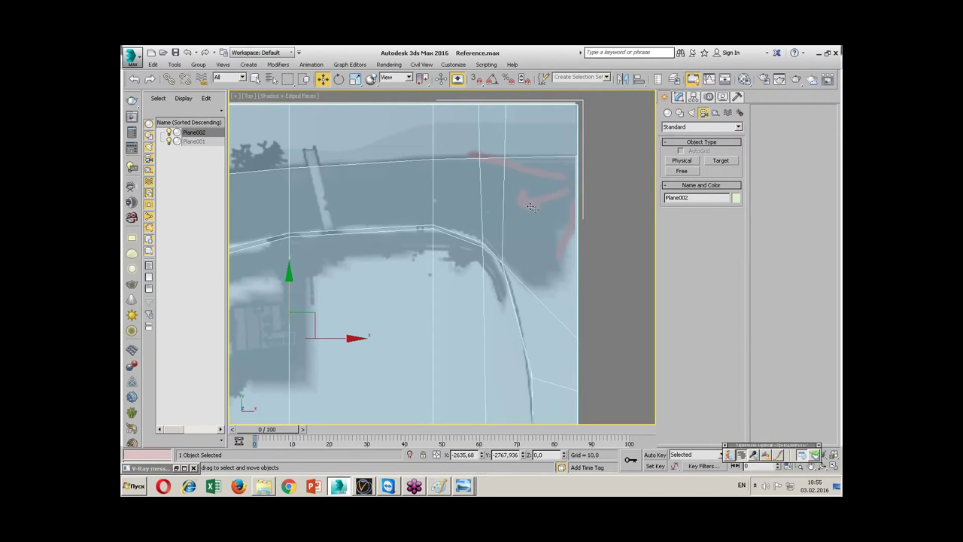
- Create a target physical camera aimed across the terrain
click(681, 161)
drag(581, 181, 513, 198)
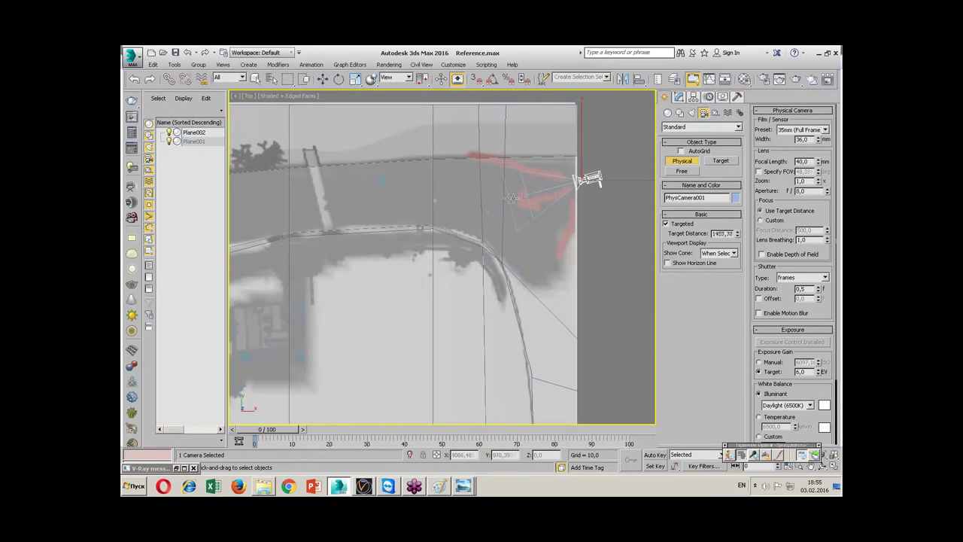
drag(514, 198, 497, 198)
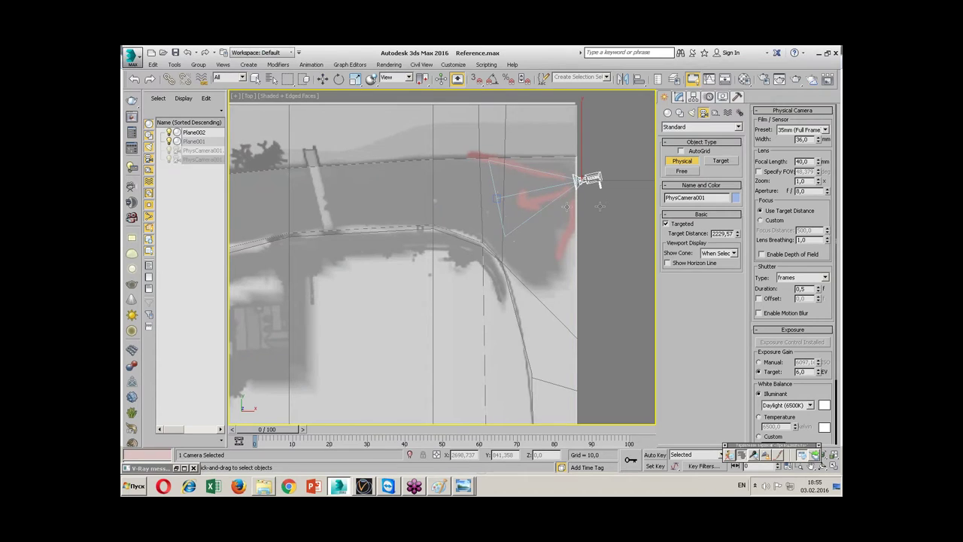
key(w)
key(alt+w)
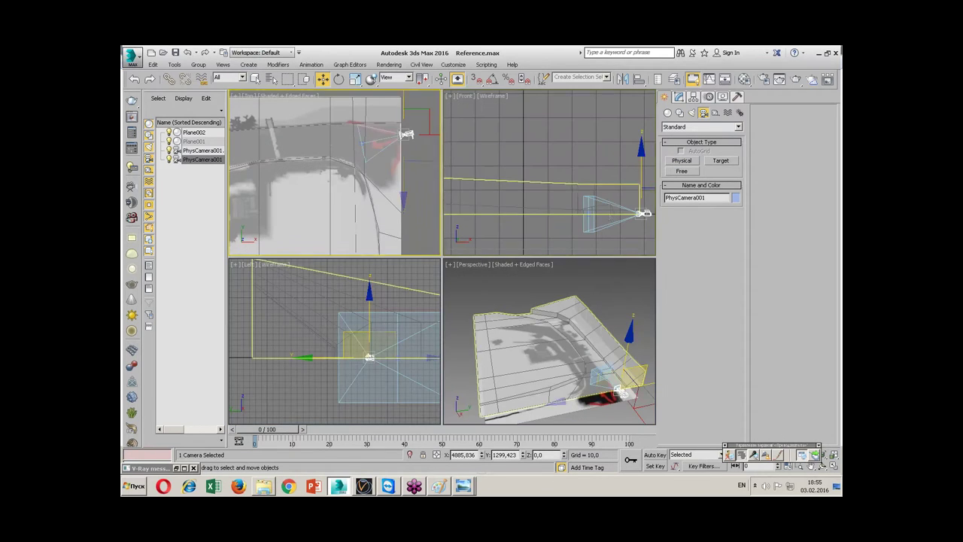
key(alt+w)
- Move the camera target left and down, then set the Perspective viewport to the camera view (C)
right_click(536, 311)
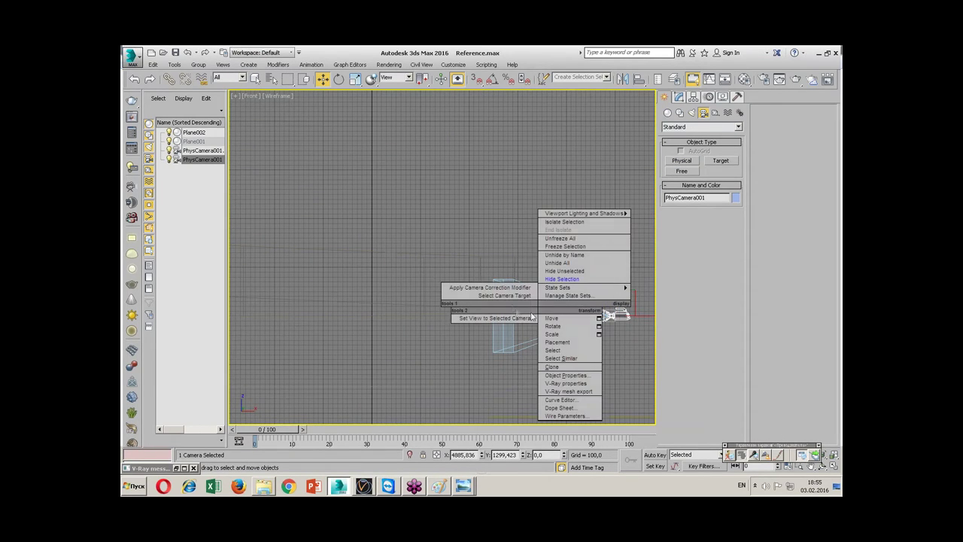
click(505, 295)
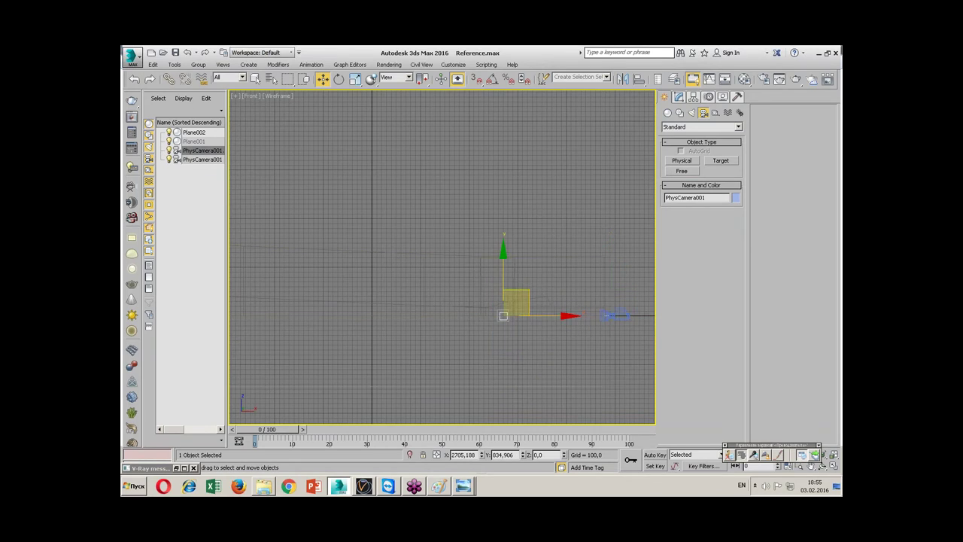
drag(509, 266, 500, 270)
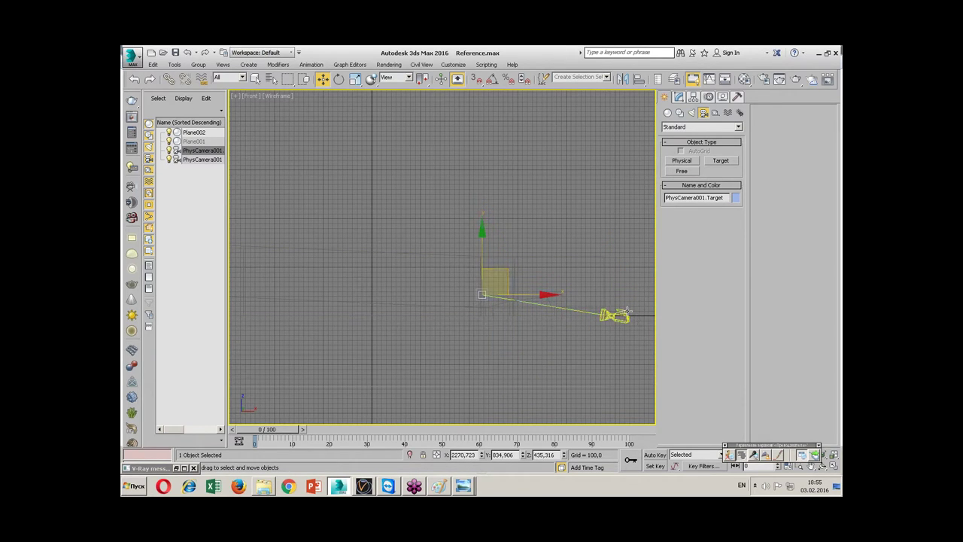
click(605, 290)
click(614, 316)
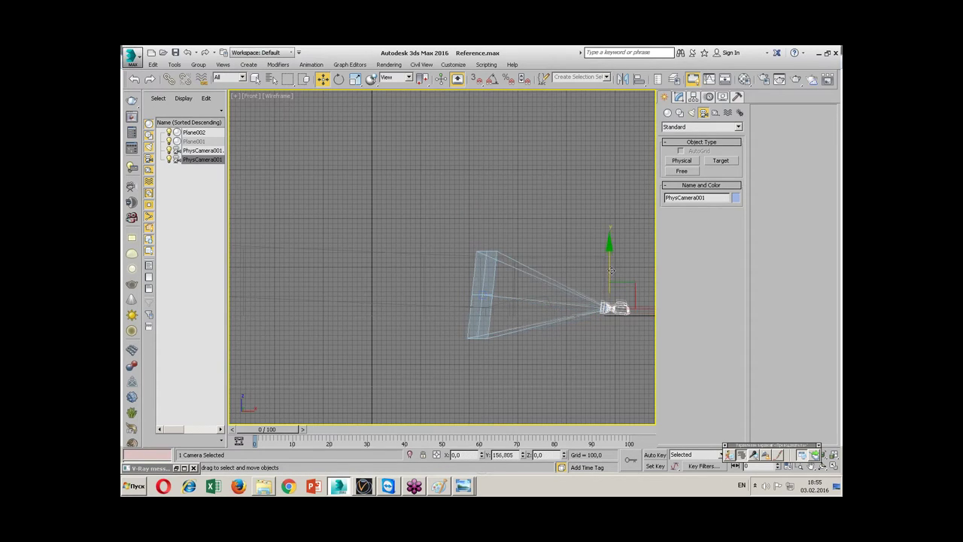
key(alt+w)
right_click(586, 331)
key(c)
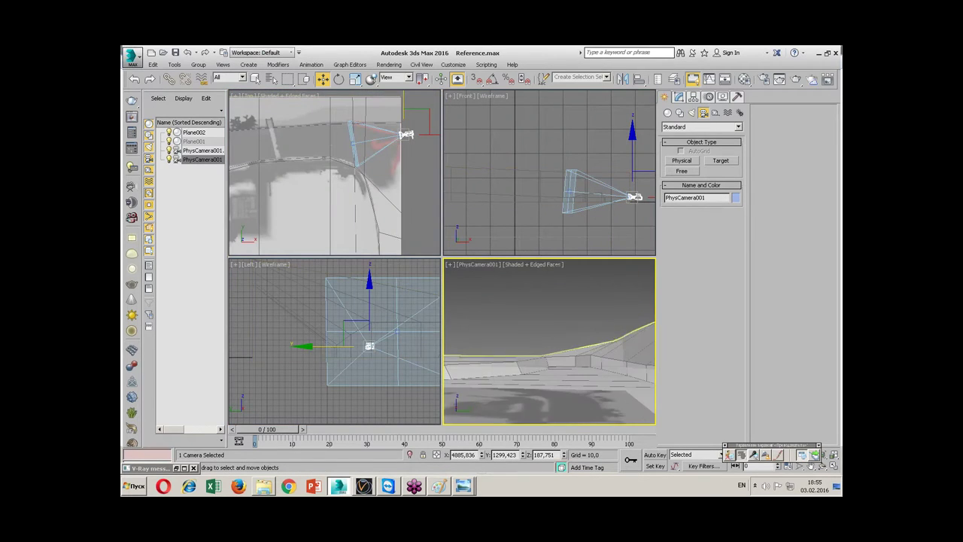
- Select PhysCamera001.Target and bring render.jpg to the front in Photo Viewer
click(352, 144)
click(351, 144)
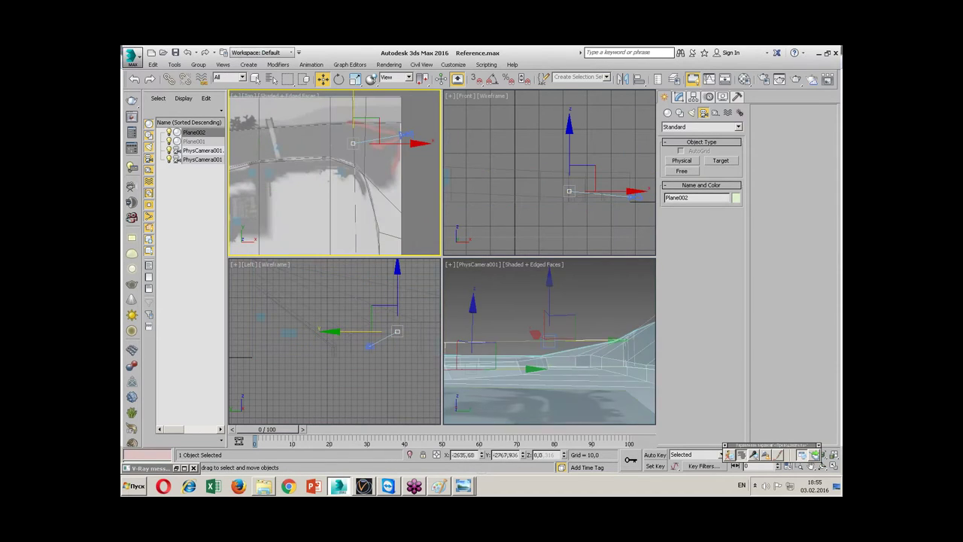
click(463, 486)
click(428, 451)
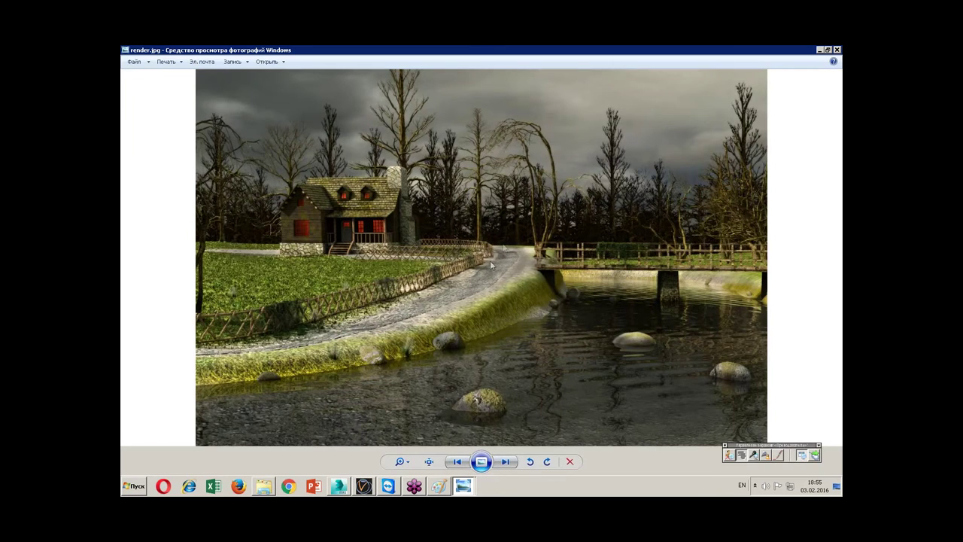
- In the maximized Top view, move the camera target toward the road to re-aim it
click(338, 485)
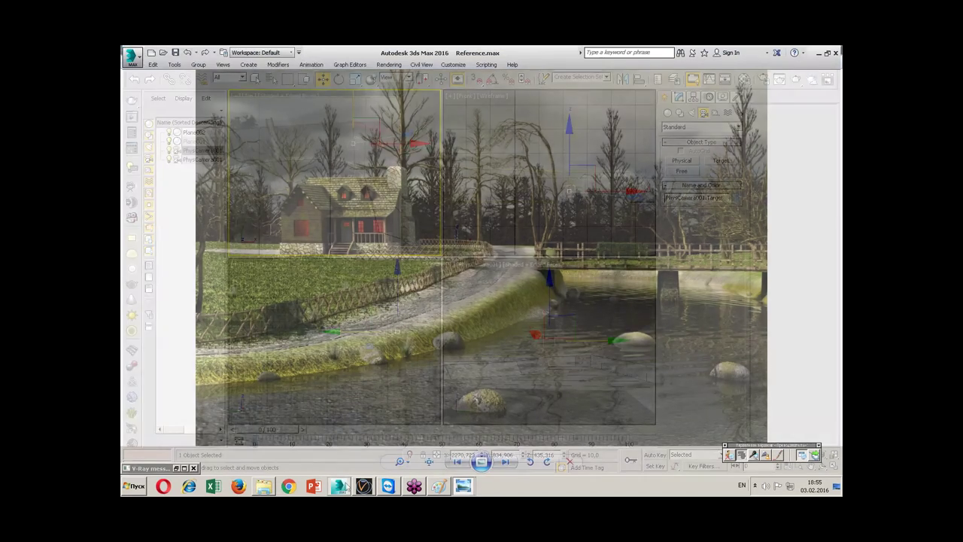
key(alt+w)
drag(527, 201, 374, 257)
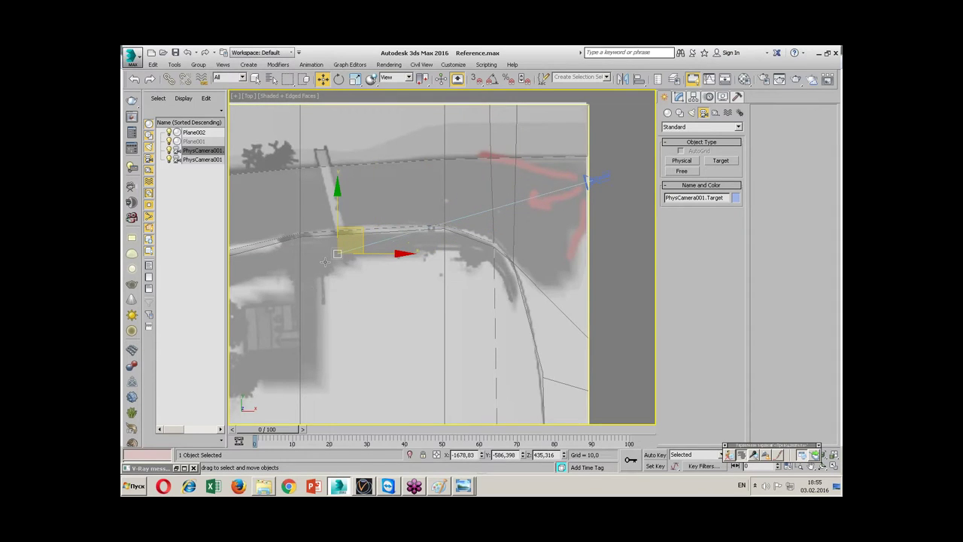
key(alt+w)
right_click(561, 313)
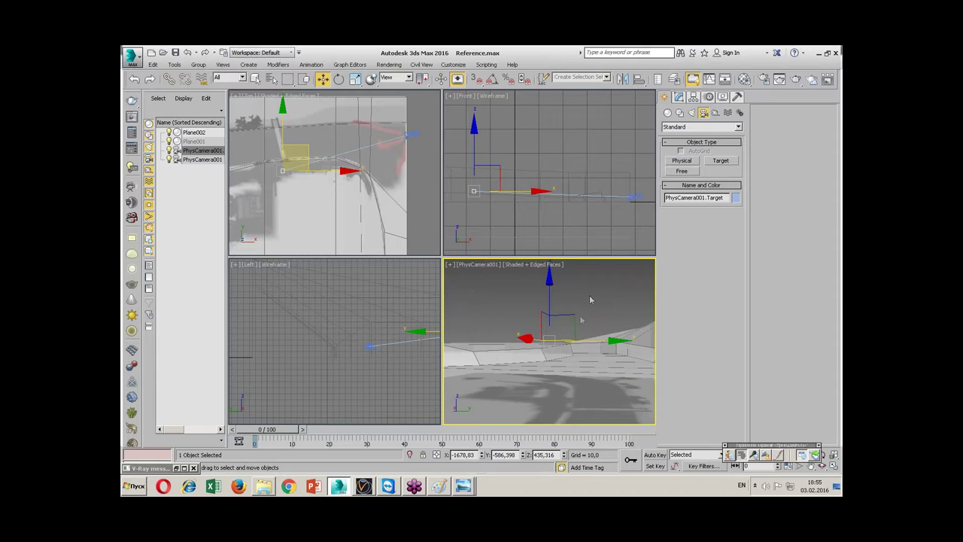
- Truck the camera view to reframe the shot, then select Plane002 in the Modify panel
click(581, 335)
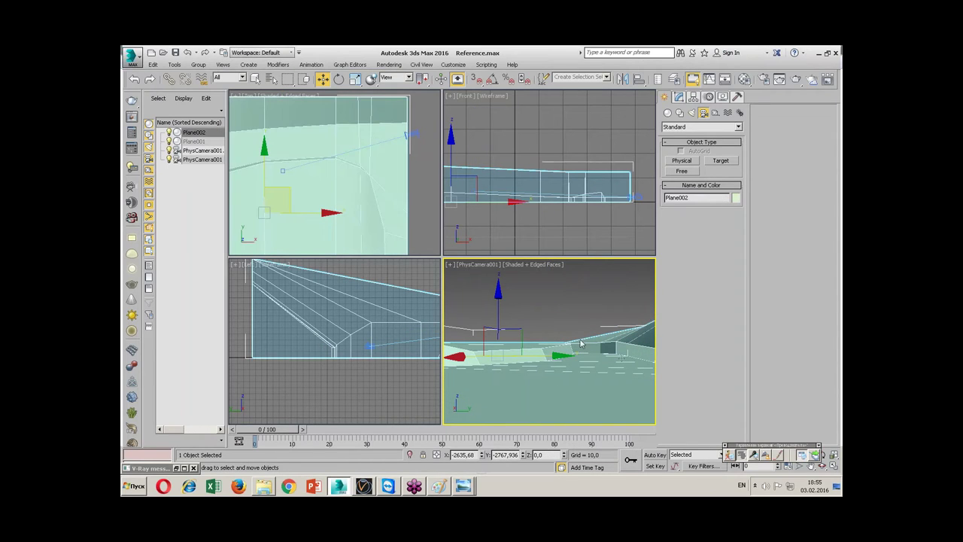
middle_drag(565, 352, 565, 358)
click(450, 344)
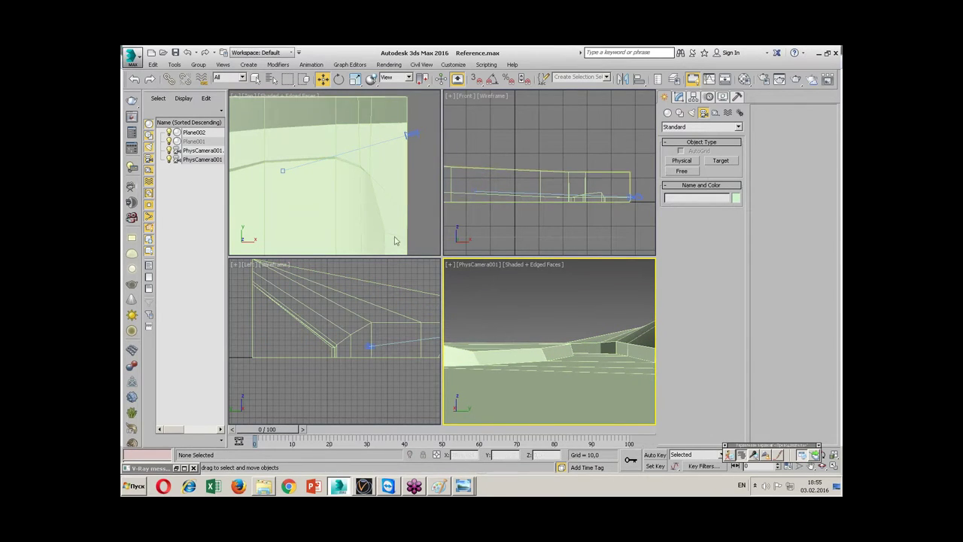
middle_drag(323, 188, 369, 151)
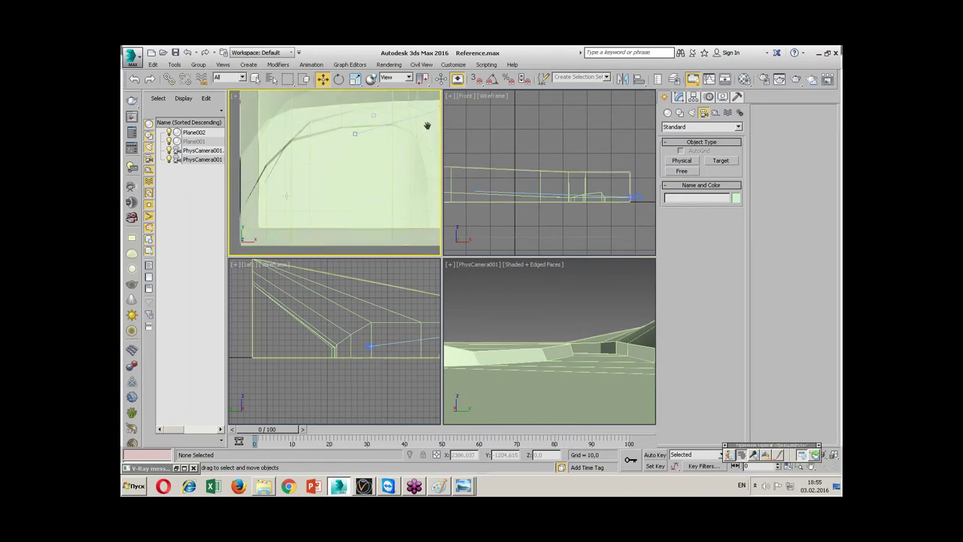
click(678, 97)
click(527, 187)
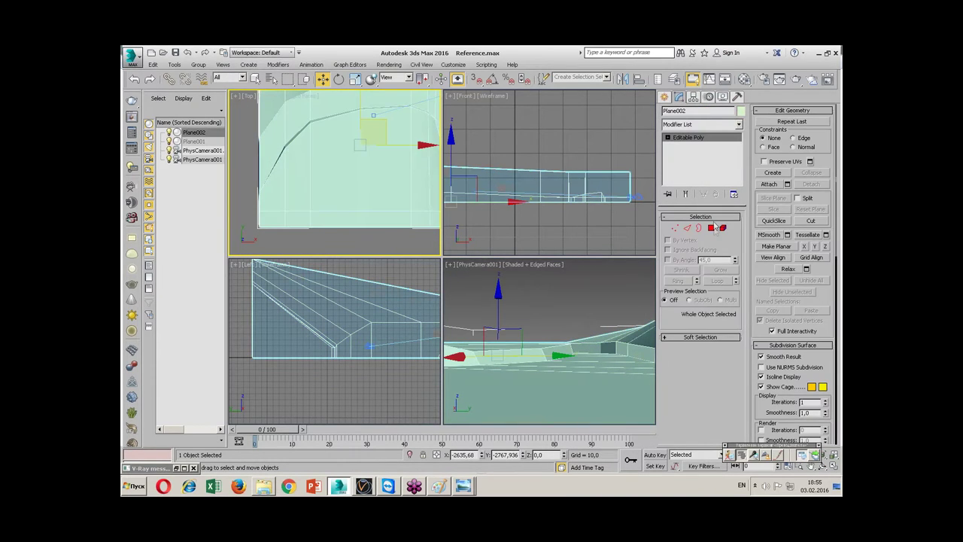
- At Polygon level, select and adjust a block of polygons on the terrain plane
key(4)
drag(361, 112, 312, 175)
click(299, 173)
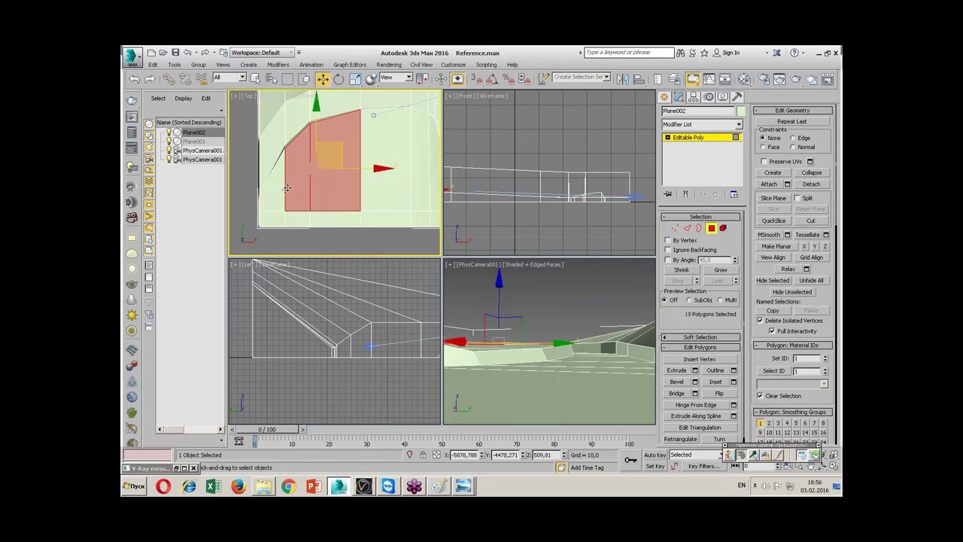
ctrl+click(272, 196)
right_click(475, 301)
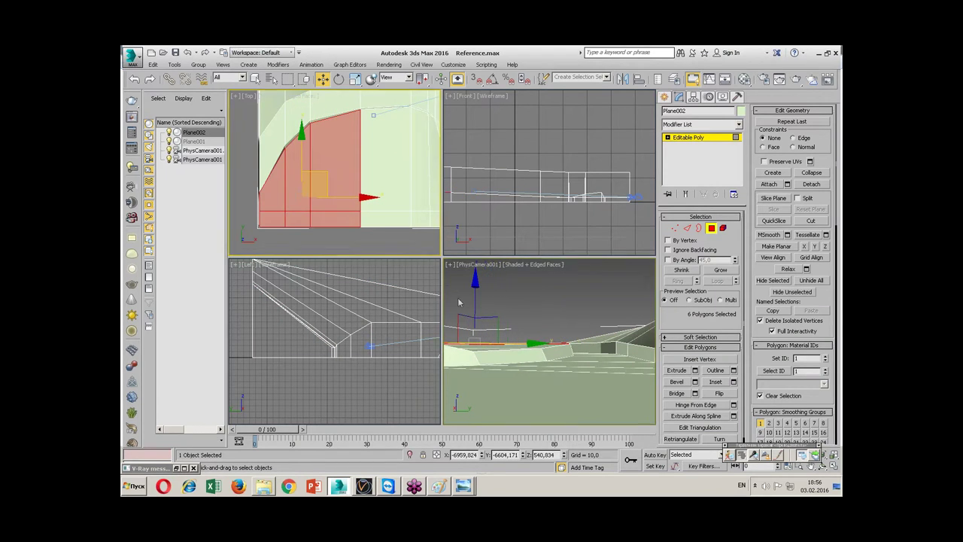
ctrl+click(475, 292)
click(354, 340)
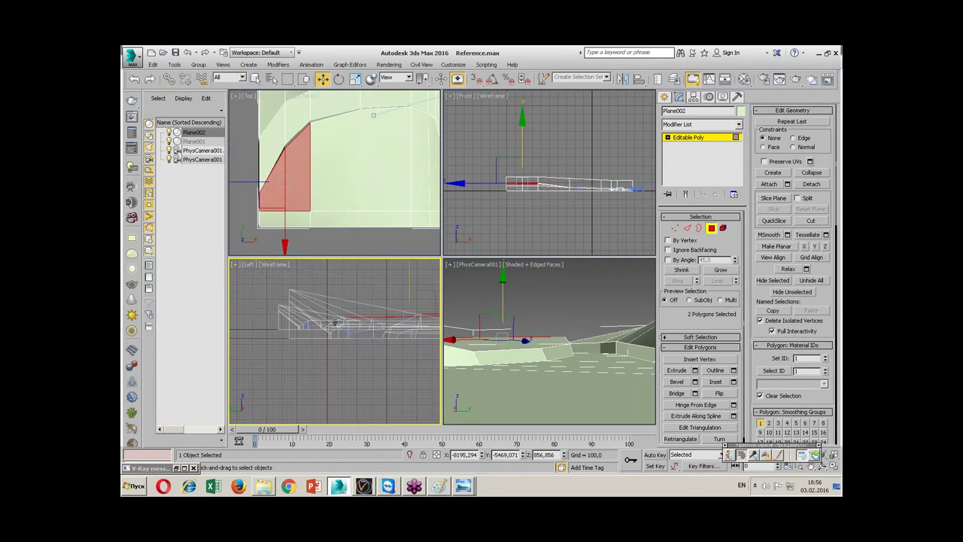
middle_drag(380, 340, 354, 345)
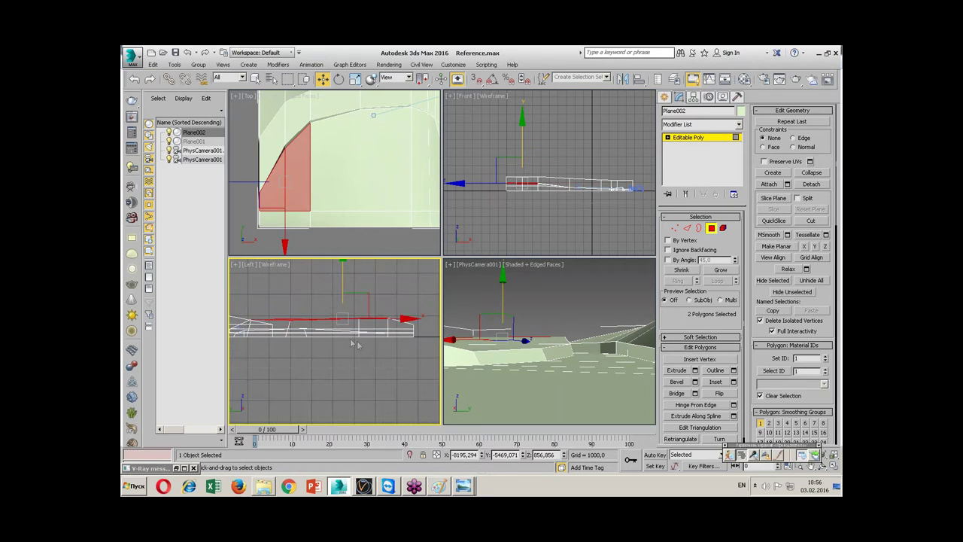
- At Vertex level, select two vertices along the plane's edge, then clear the selection
key(1)
middle_drag(421, 323, 371, 315)
scroll(569, 200, up, 1)
scroll(544, 182, up, 2)
scroll(544, 182, up, 2)
drag(549, 183, 539, 176)
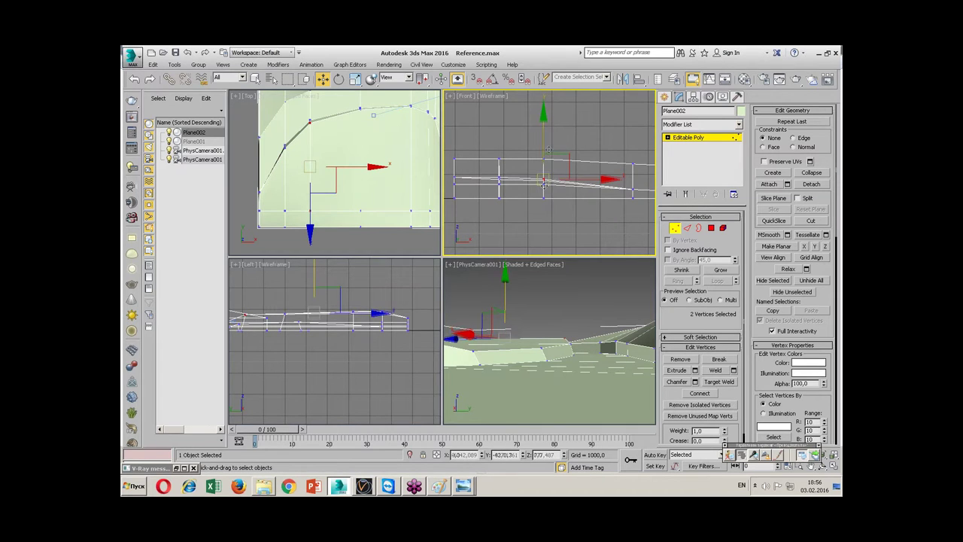
click(558, 304)
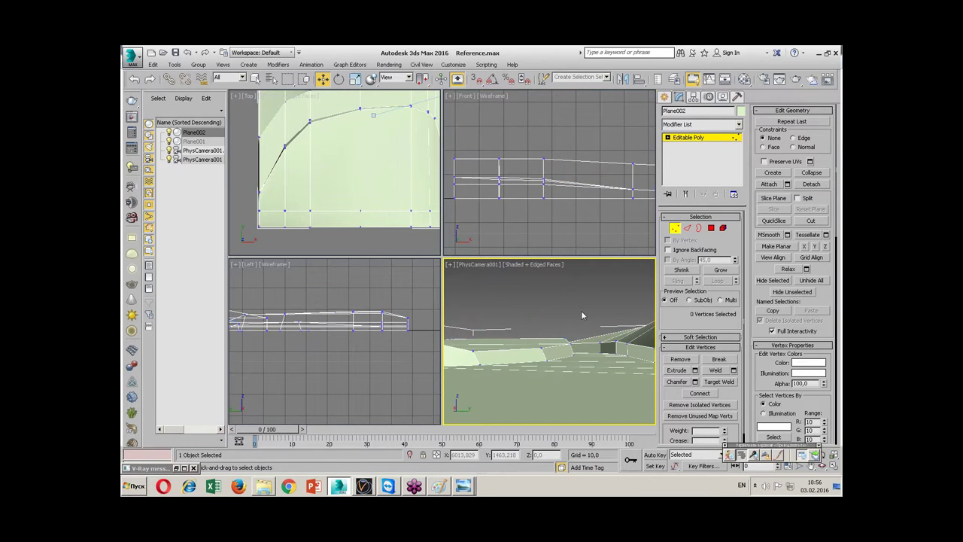
- Return Plane002 to object level with the site plan map showing in the Top and camera views
click(703, 138)
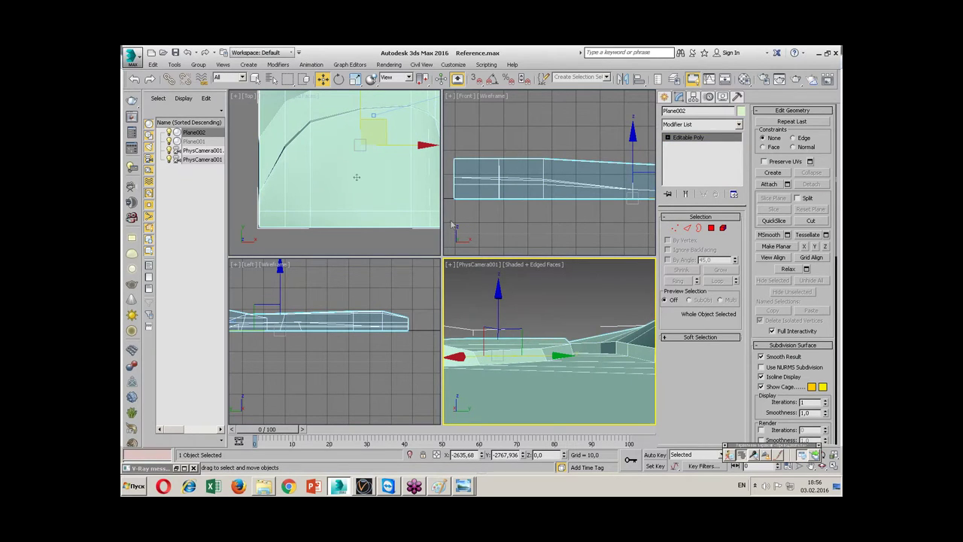
middle_drag(346, 181, 371, 207)
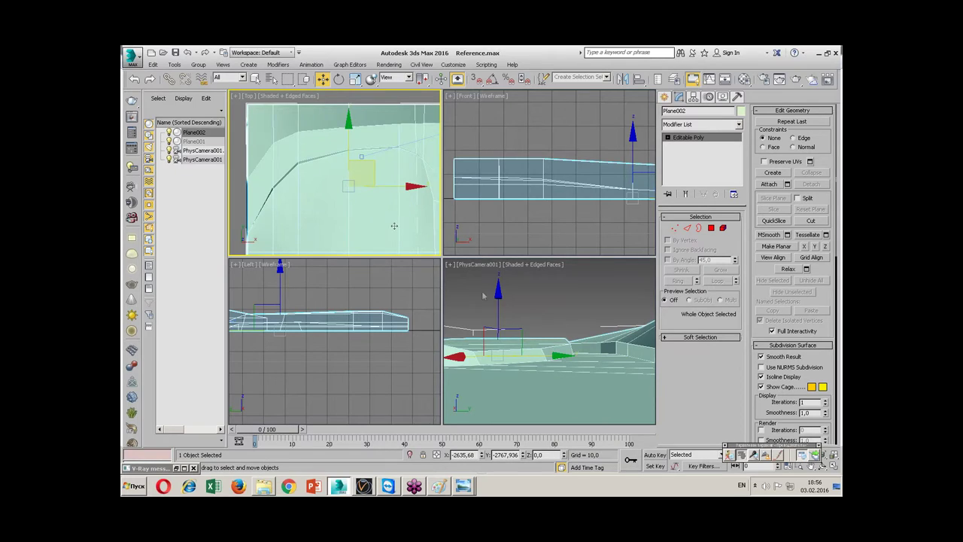
click(620, 362)
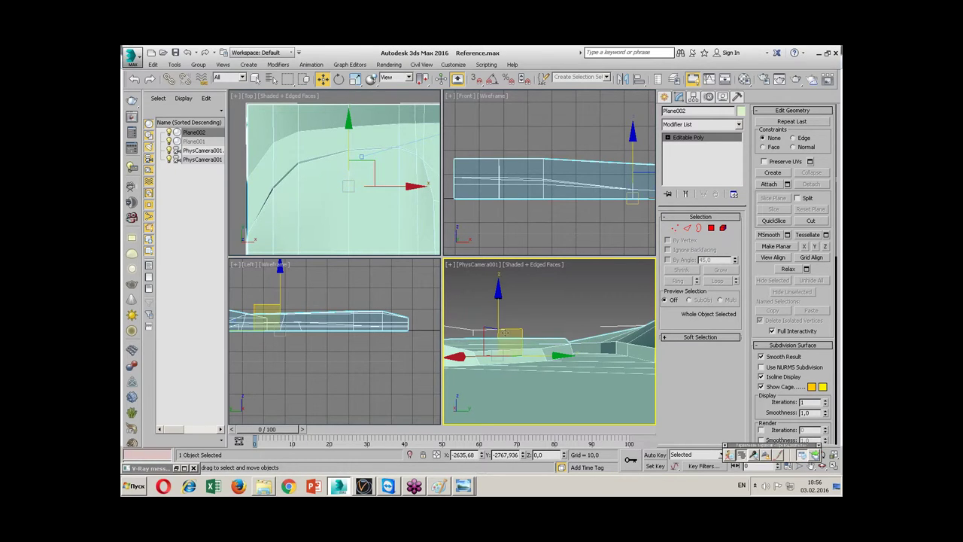
click(331, 191)
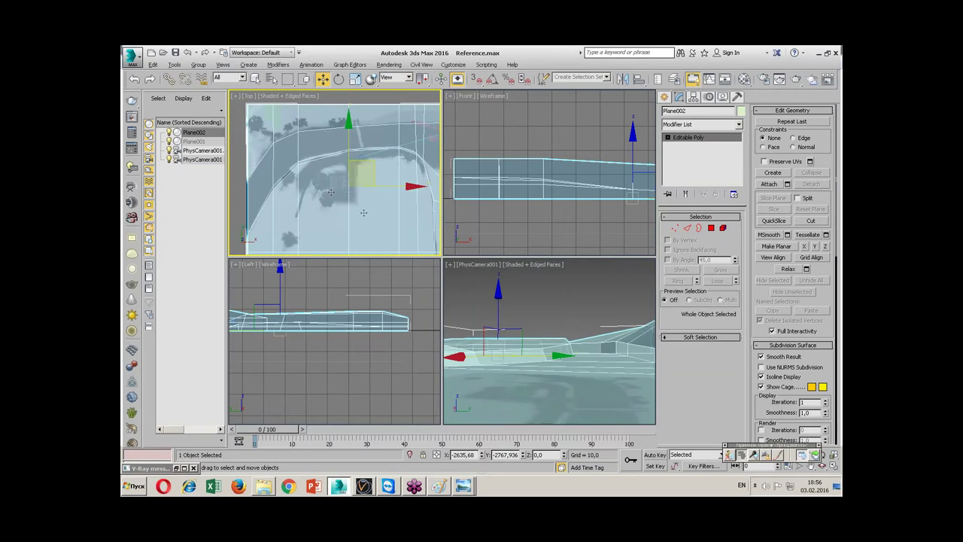
- Merge the Домик object from C:\Seminar 6\Домик.max into the current scene
click(136, 65)
mouse_move(155, 189)
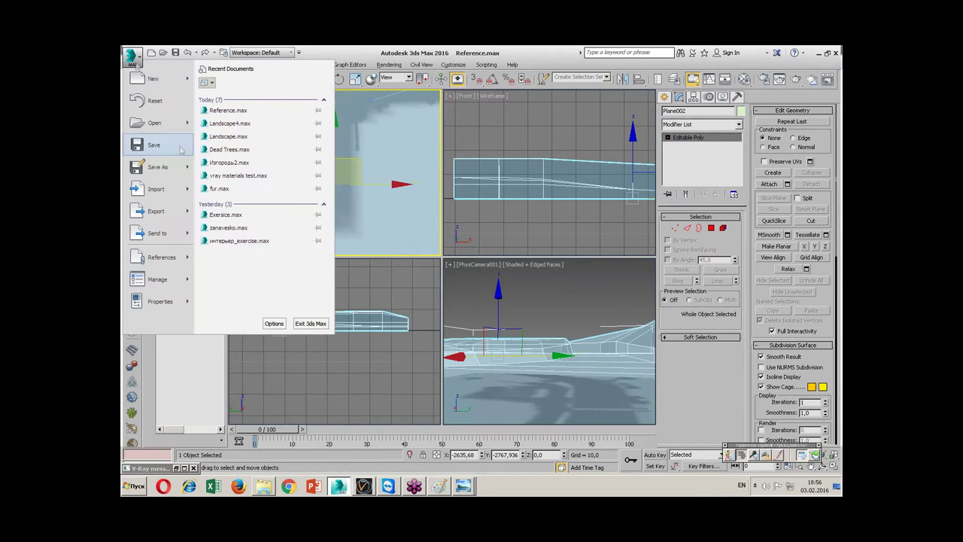
click(241, 132)
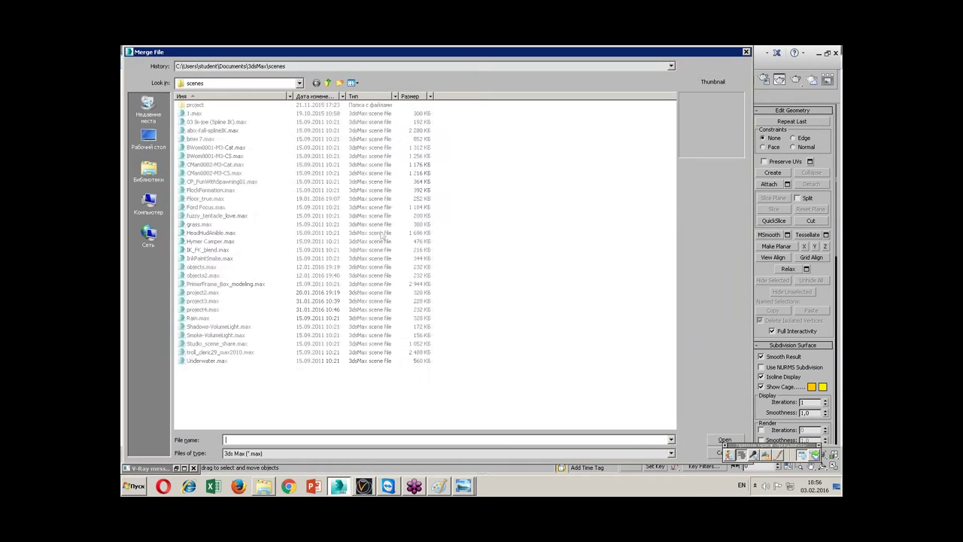
click(217, 68)
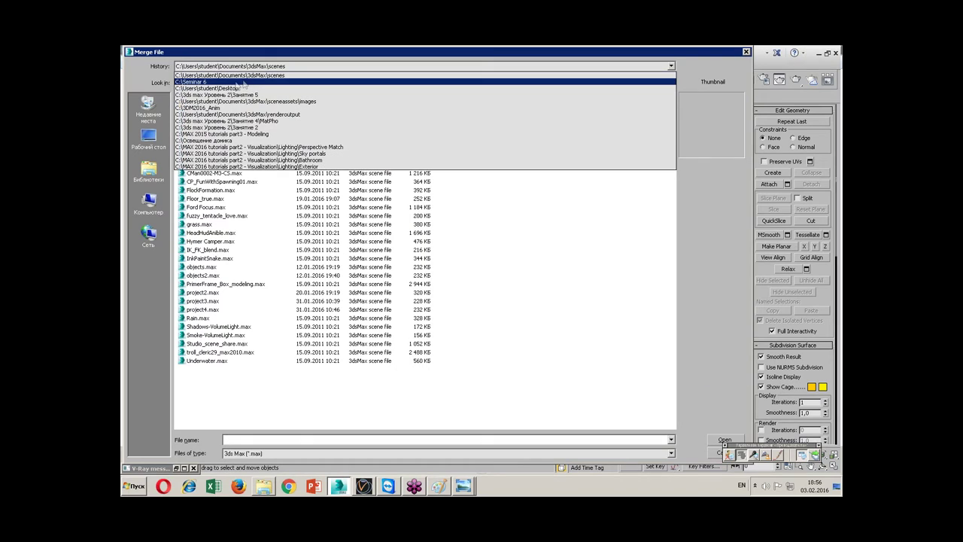
click(219, 83)
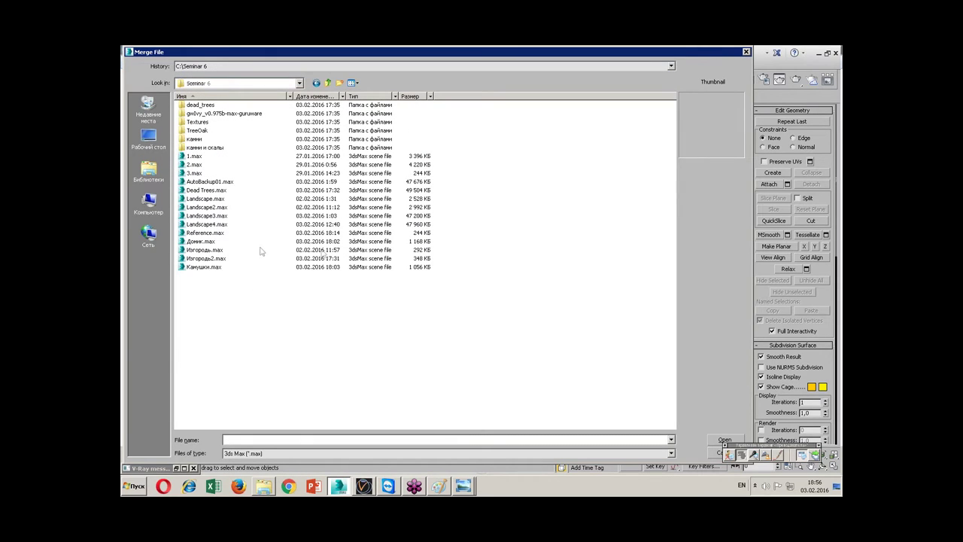
double_click(200, 241)
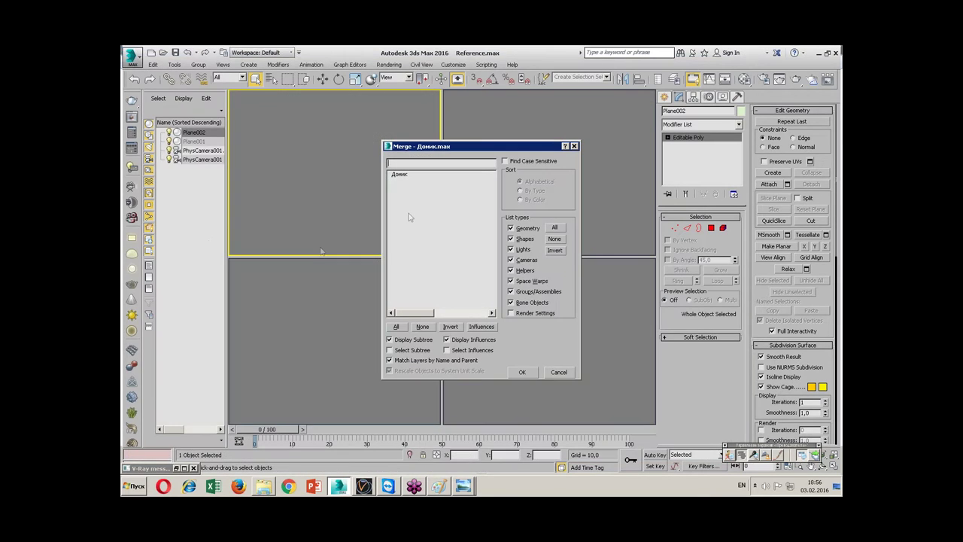
double_click(400, 176)
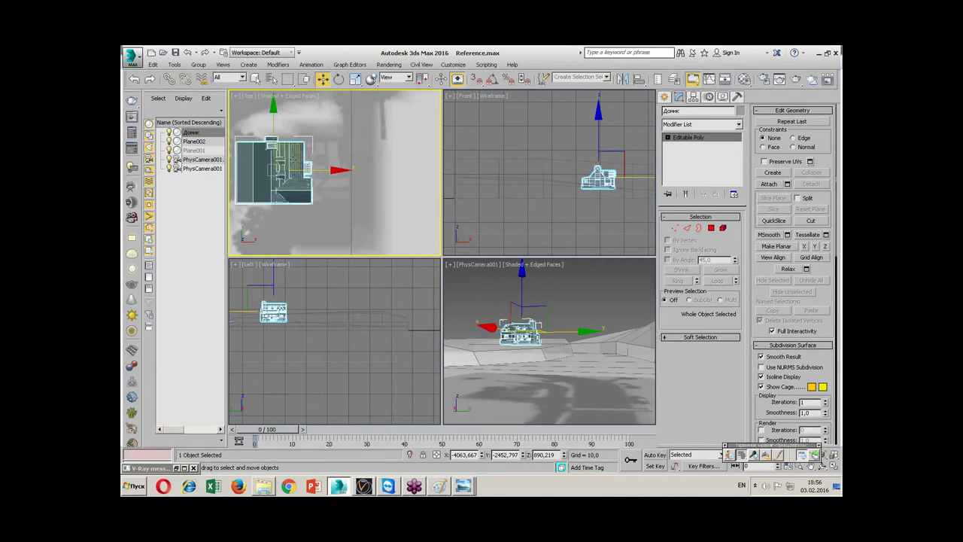
- Shift the house right and rotate it about 8.41° to align with the site plan
drag(300, 160, 331, 163)
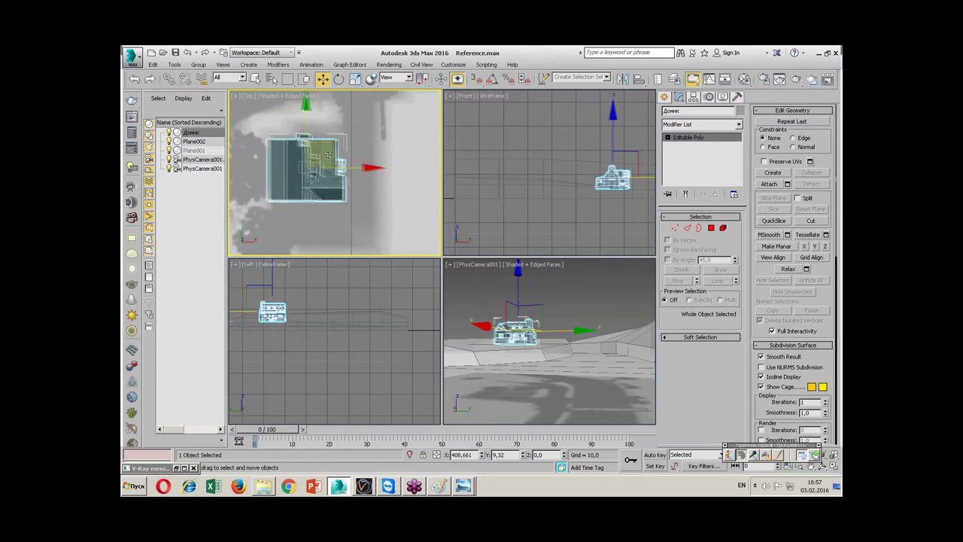
key(e)
drag(362, 164, 362, 138)
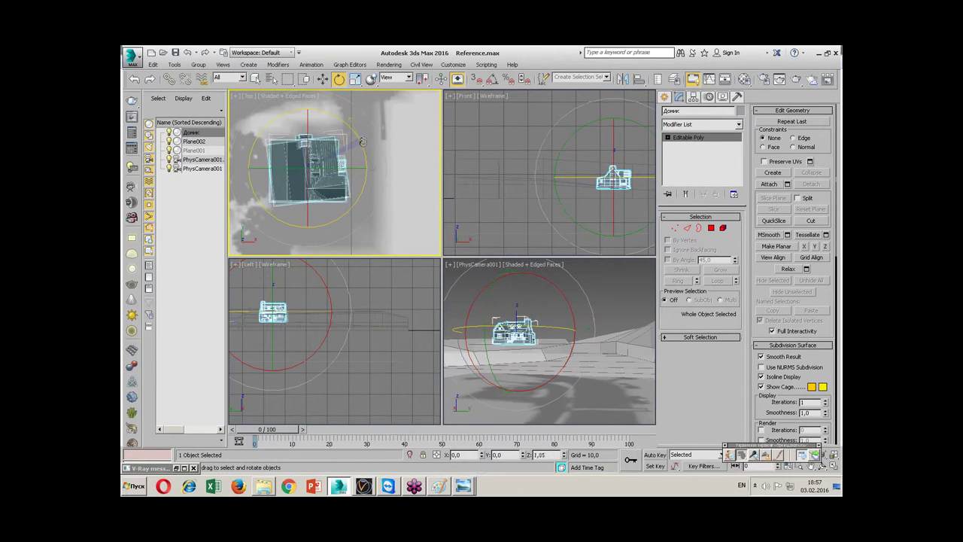
- Maximize the camera view looking down on the house and choose Select and Place
right_click(549, 354)
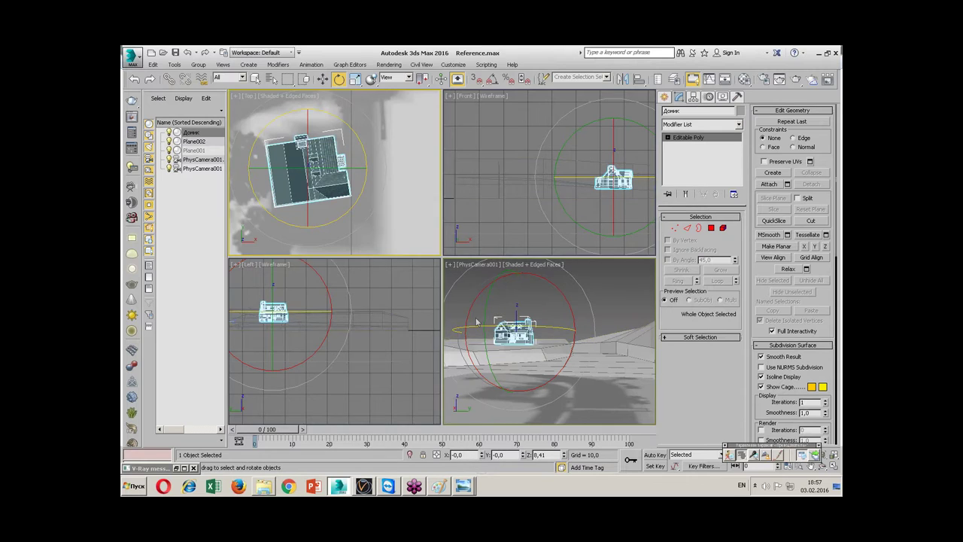
key(alt+w)
mouse_move(416, 253)
alt+middle_down()
mouse_move(504, 279)
mouse_move(456, 246)
mouse_move(404, 281)
mouse_move(616, 275)
mouse_move(467, 263)
alt+middle_up()
click(462, 258)
click(322, 79)
click(371, 80)
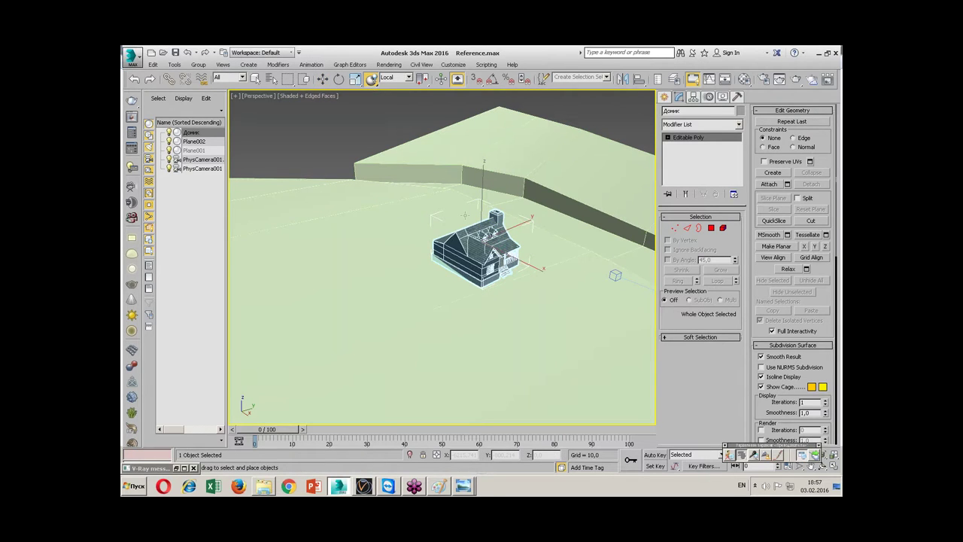
- Enable Use Base As Pivot and place the house on the terrain below the raised bank
mouse_move(484, 248)
mouse_down()
mouse_move(424, 269)
mouse_move(490, 269)
mouse_move(434, 274)
mouse_move(478, 240)
mouse_move(455, 248)
mouse_move(450, 235)
mouse_move(467, 238)
mouse_move(493, 205)
mouse_up()
right_click(373, 80)
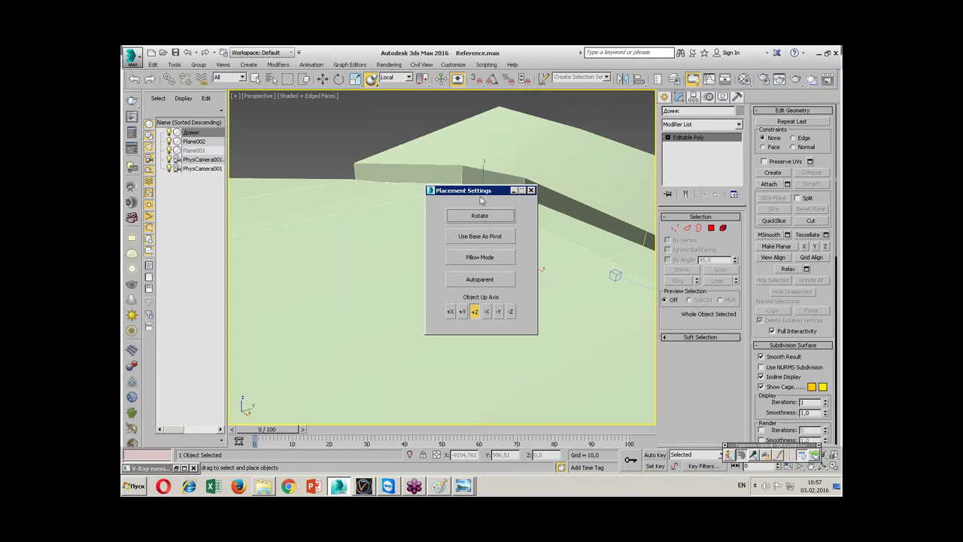
click(486, 239)
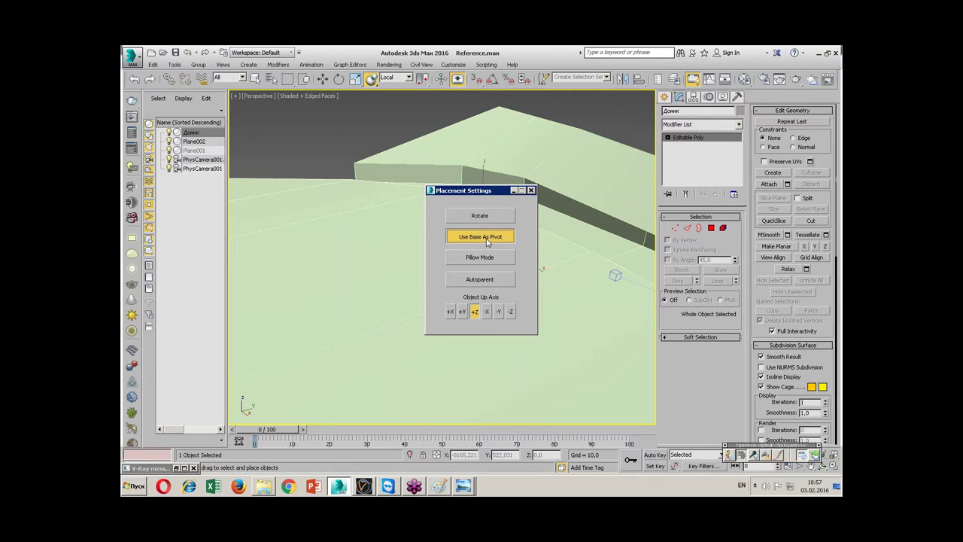
click(531, 191)
mouse_move(482, 241)
mouse_down()
mouse_move(436, 256)
mouse_move(366, 247)
mouse_up()
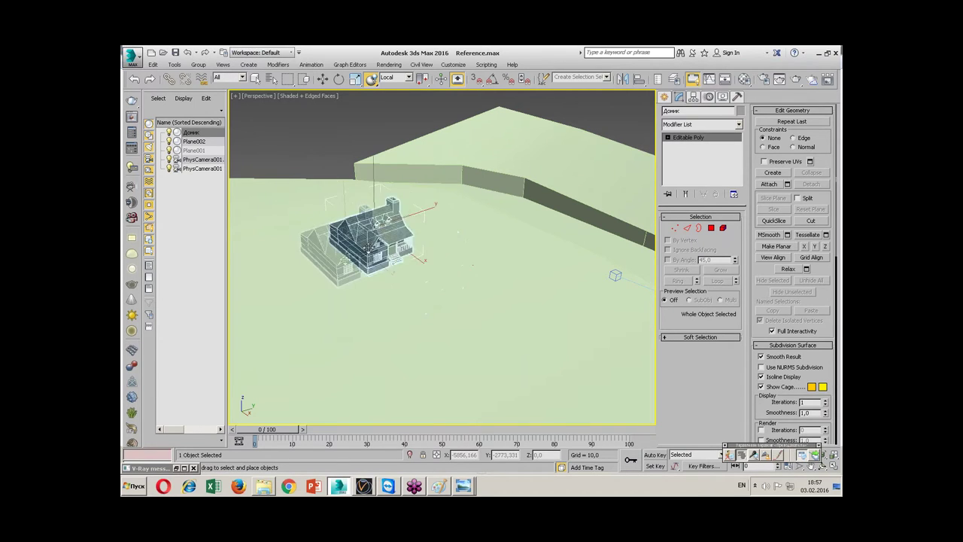
drag(365, 249, 412, 283)
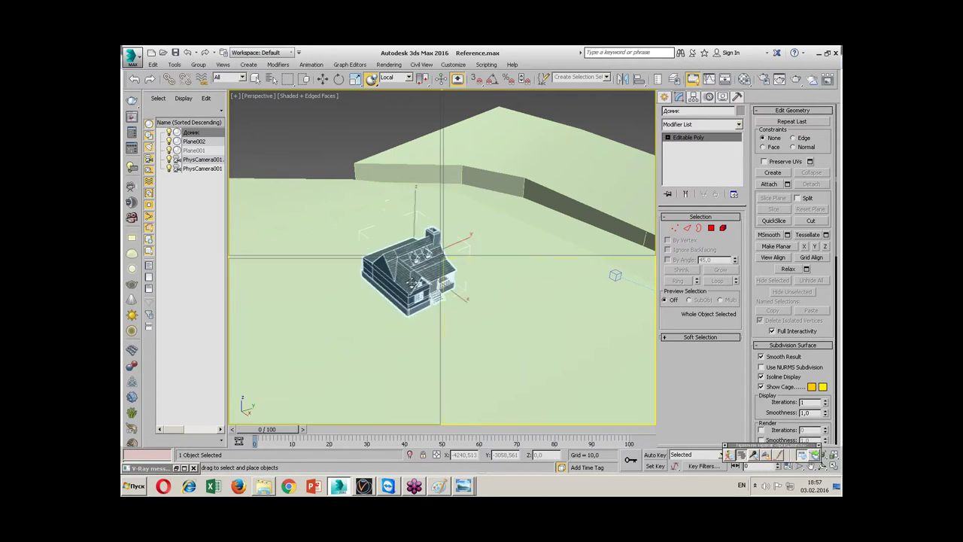
- In a maximized, textured Top view, move the house and rotate it about −8.42° to square it
key(alt+w)
key(t)
key(alt+w)
middle_drag(421, 286, 442, 279)
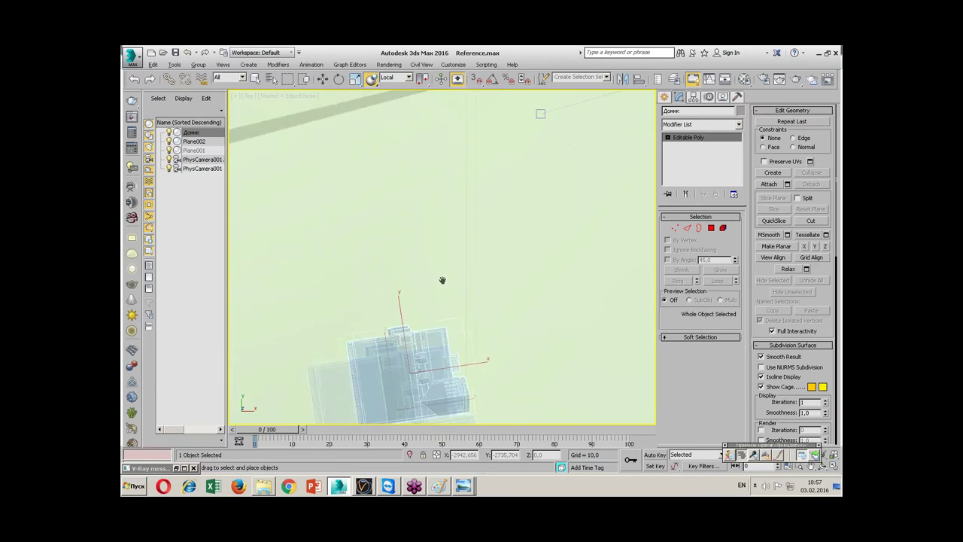
key(alt+x)
click(447, 288)
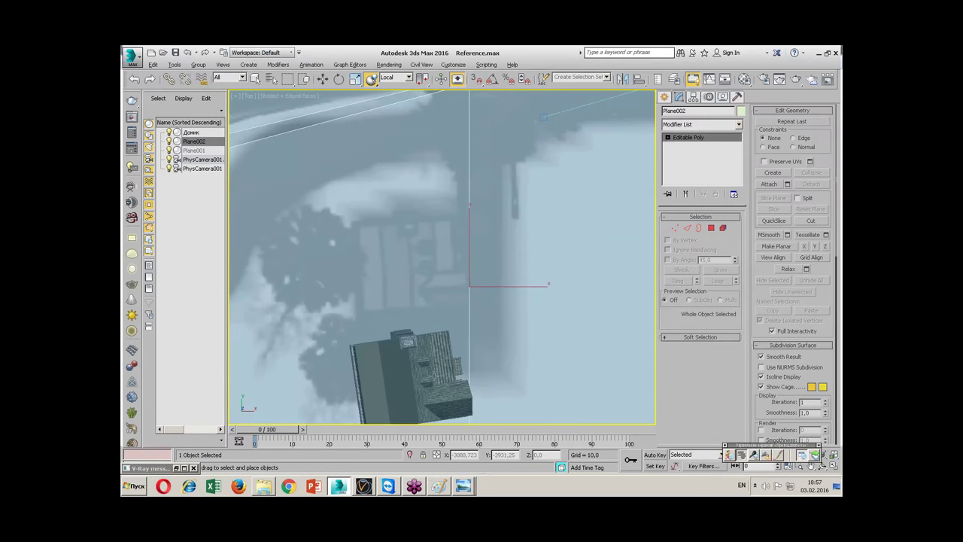
drag(433, 374, 410, 261)
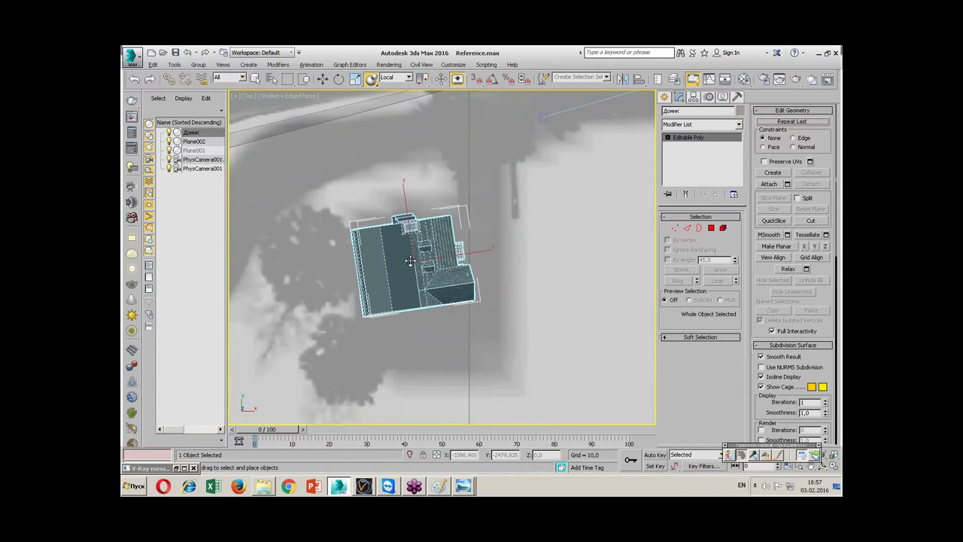
key(e)
drag(410, 261, 410, 226)
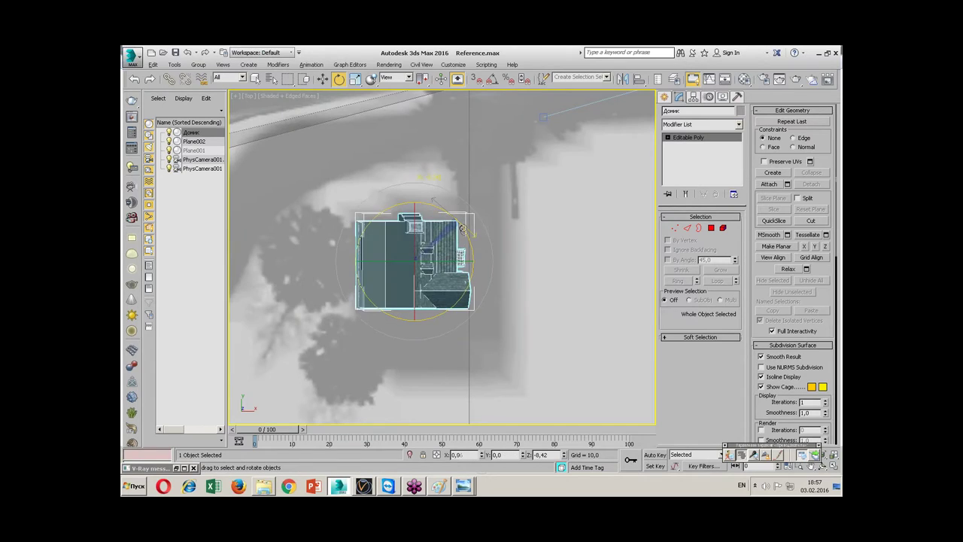
- Restore four views, show PhysCamera001 in the perspective view, and compare with render.jpg
key(alt+w)
click(538, 335)
key(c)
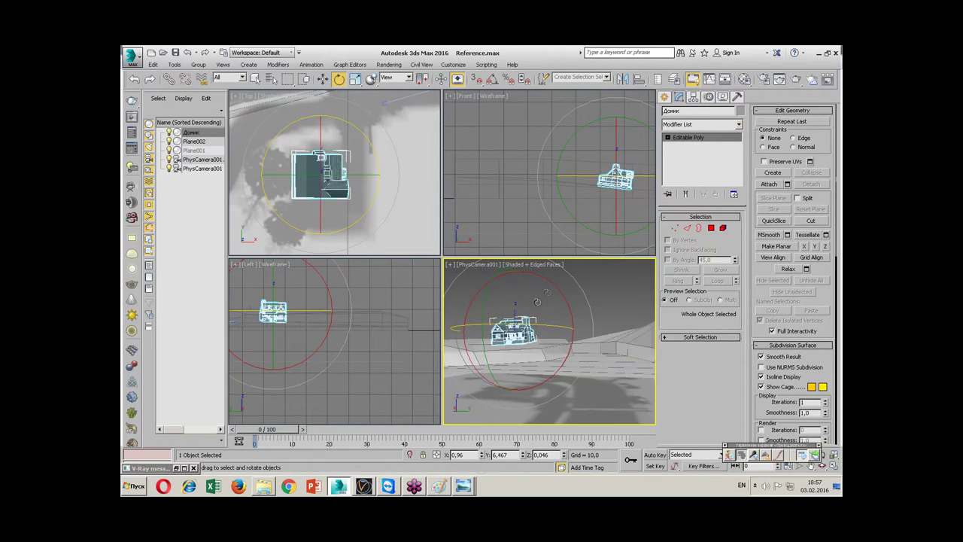
mouse_move(463, 485)
click(459, 452)
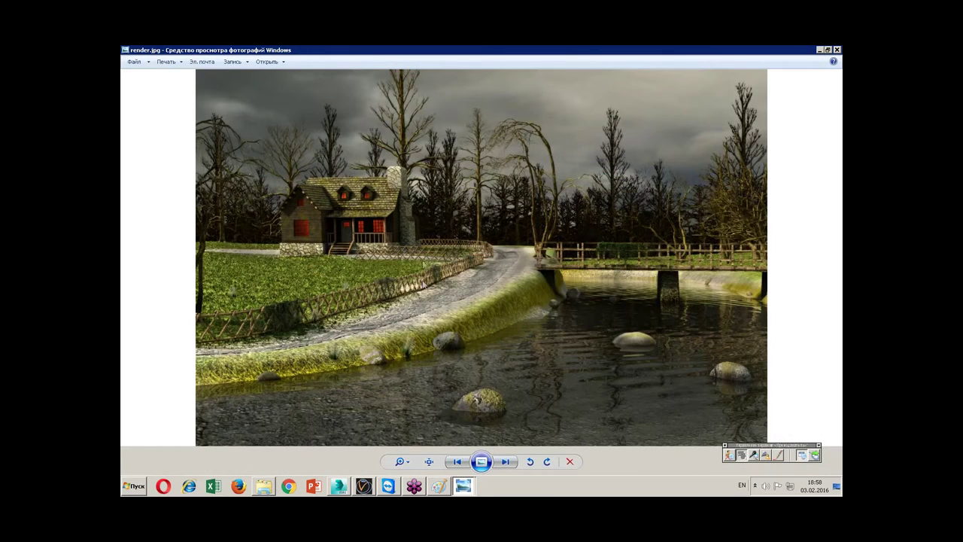
click(340, 486)
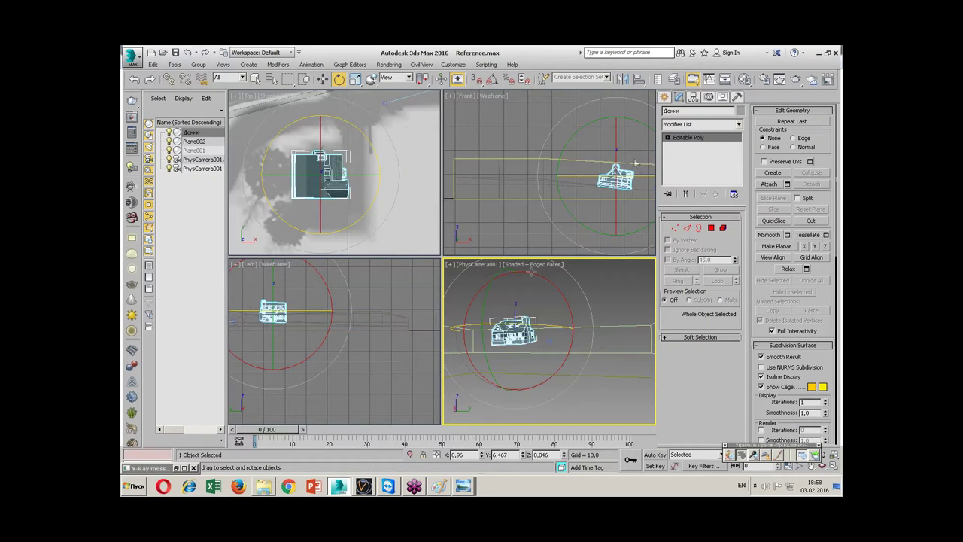
scroll(354, 203, down, 3)
scroll(369, 154, up, 2)
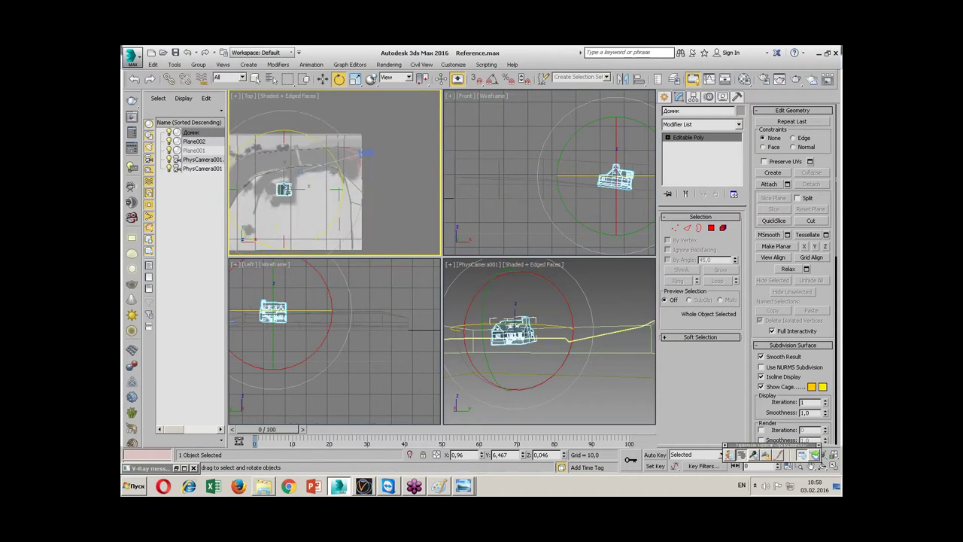
- Move PhysCamera001 along its Local axis closer to the house to frame it better
click(369, 154)
click(361, 151)
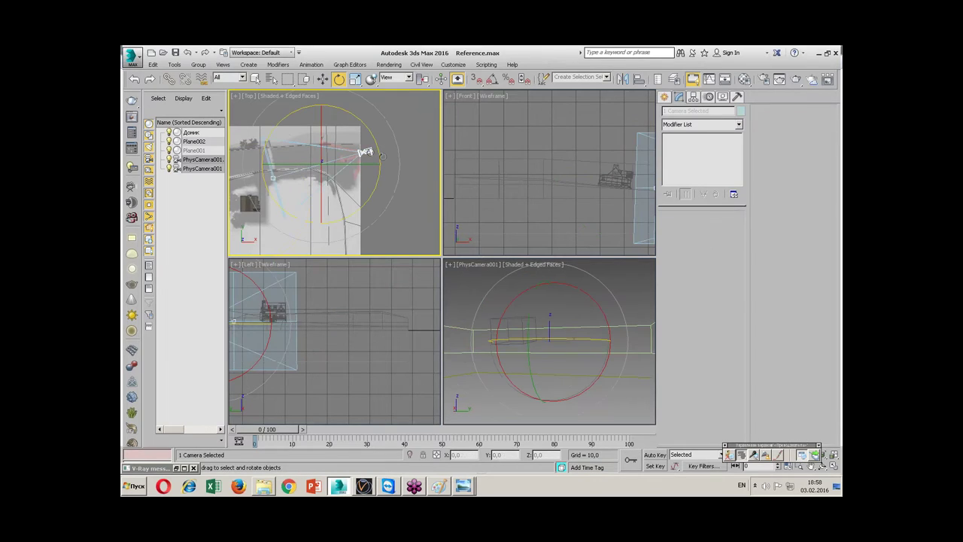
key(w)
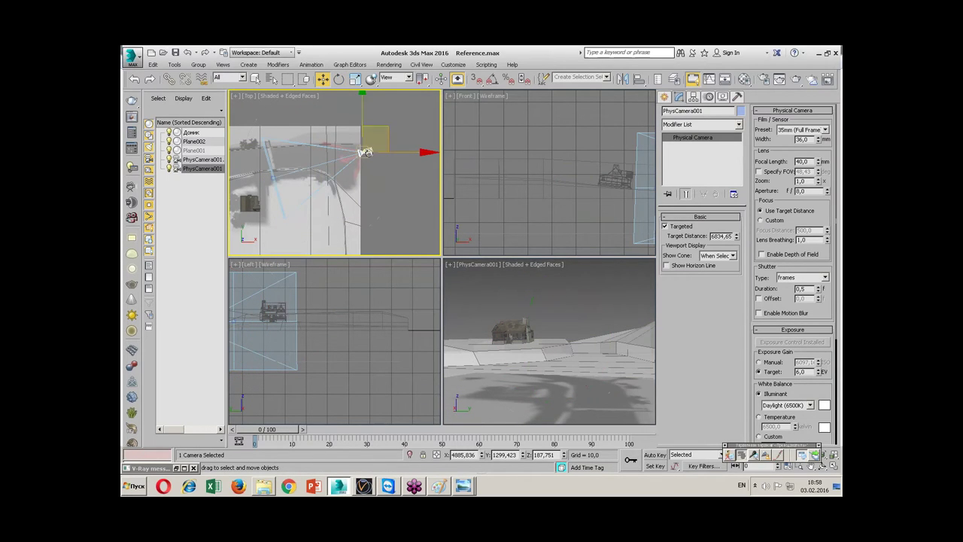
click(405, 77)
click(397, 113)
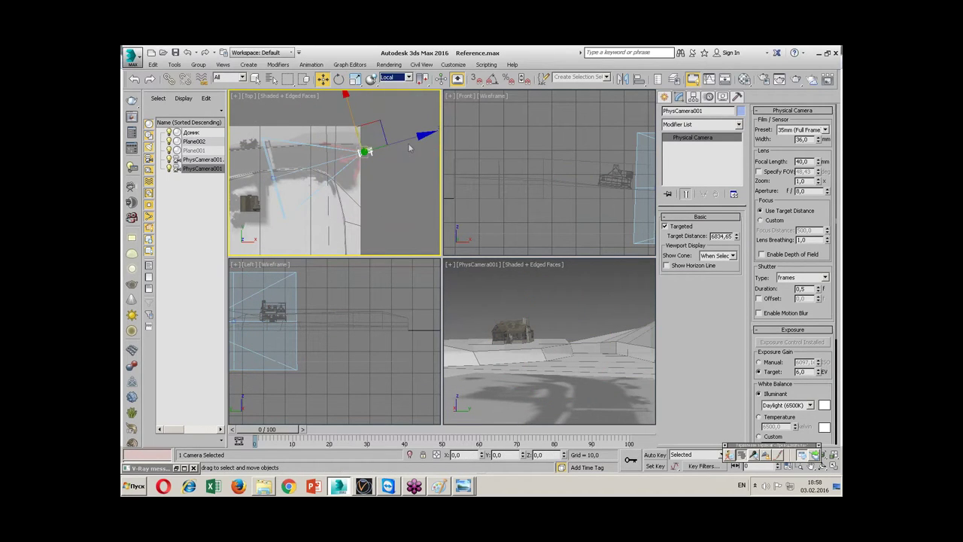
drag(366, 151, 395, 138)
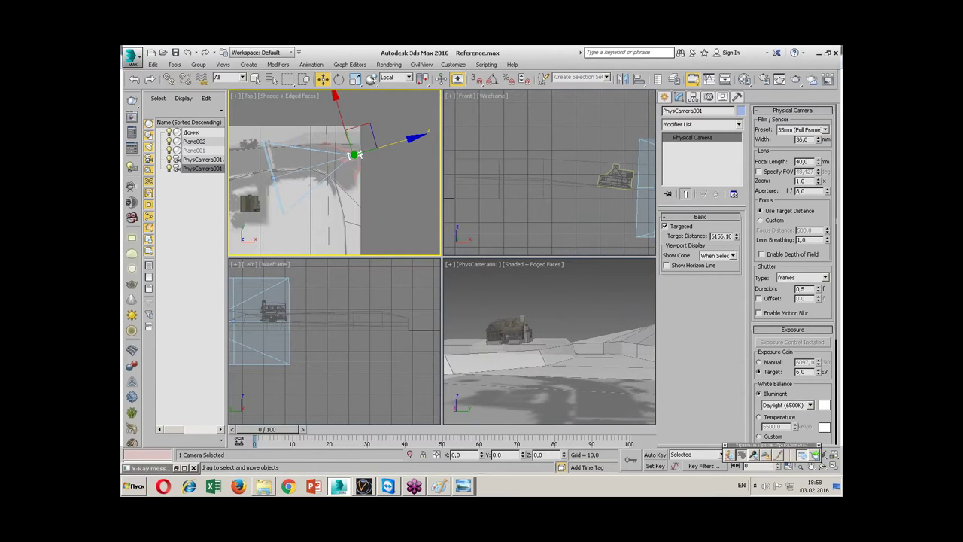
middle_drag(553, 323, 562, 313)
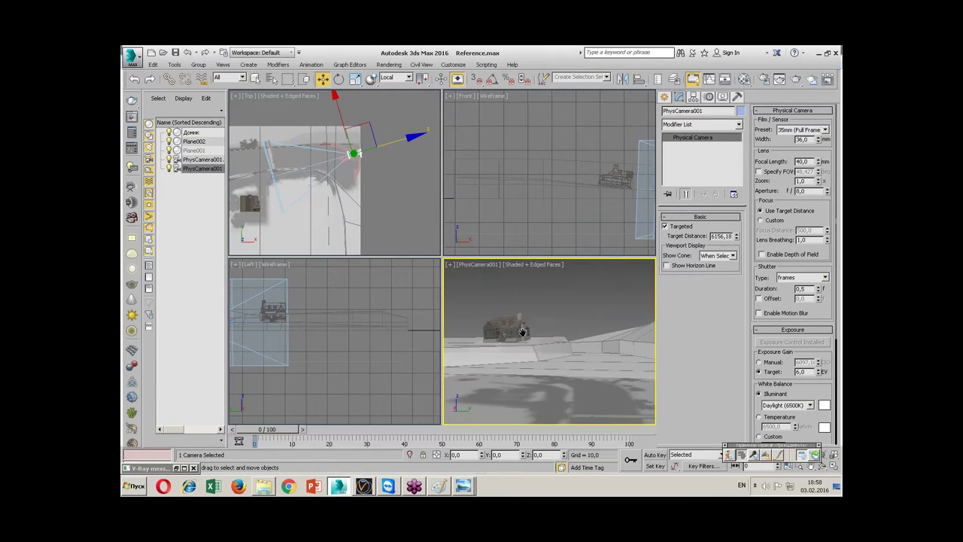
click(558, 309)
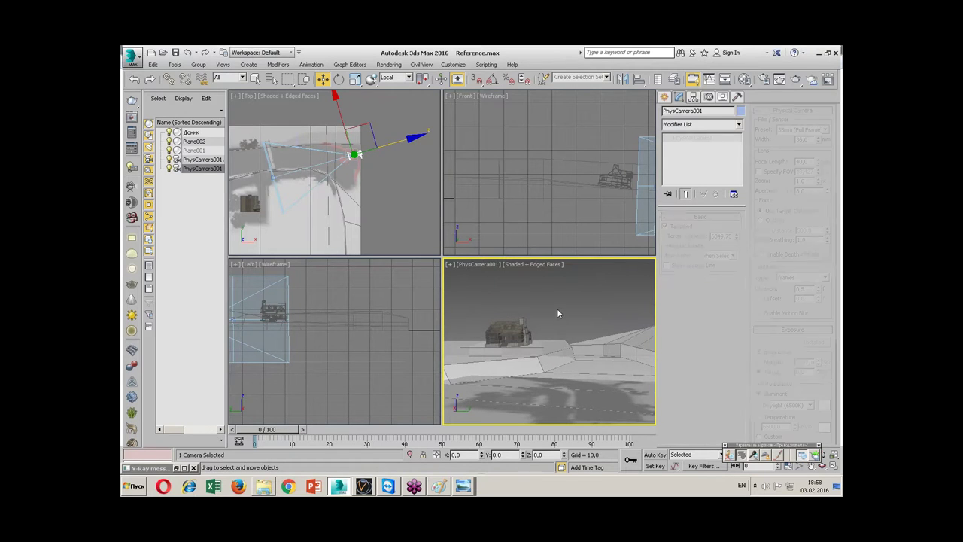
click(301, 196)
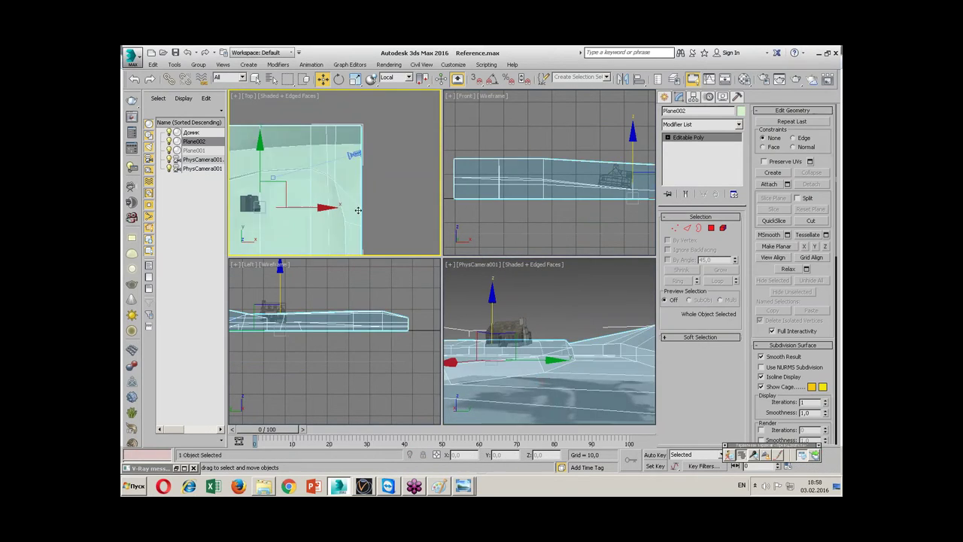
- Maximize the camera view and inspect the terrain's wall vertices, then return to object level
click(549, 361)
key(alt+w)
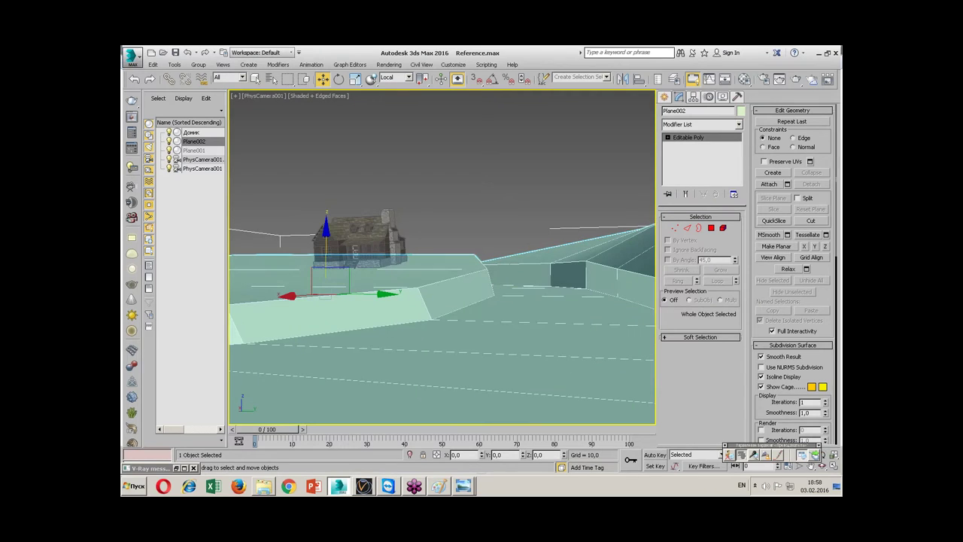
mouse_move(469, 262)
alt+middle_down()
mouse_move(474, 332)
mouse_move(584, 207)
mouse_move(449, 320)
alt+middle_up()
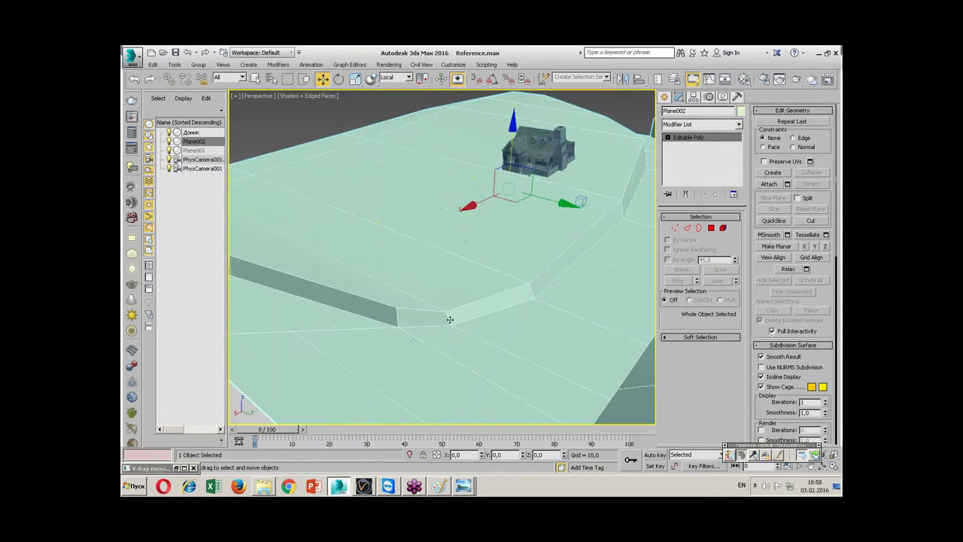
click(675, 228)
alt+middle_drag(522, 284, 444, 301)
ctrl+click(286, 253)
ctrl+click(512, 307)
ctrl+click(589, 282)
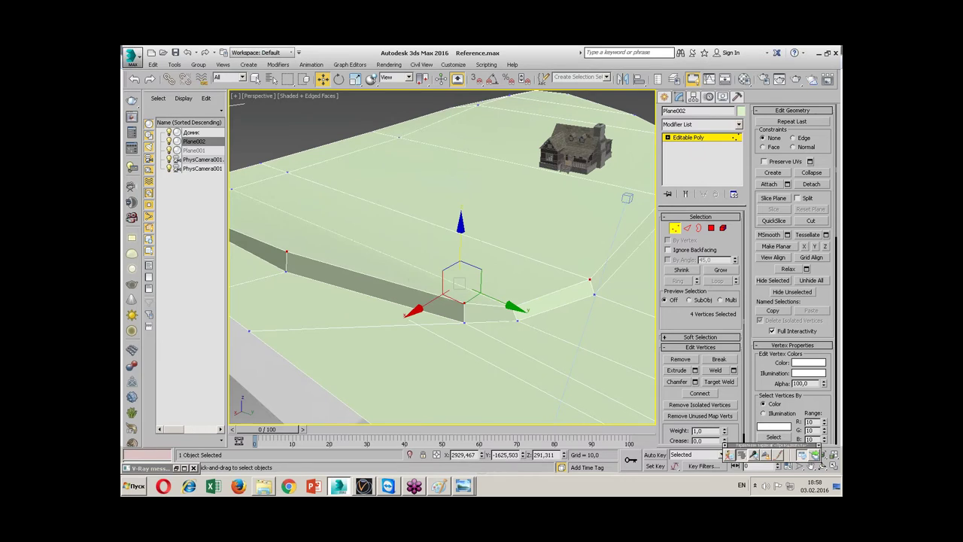
mouse_move(462, 242)
alt+middle_down()
mouse_move(287, 222)
mouse_move(535, 272)
alt+middle_up()
click(535, 272)
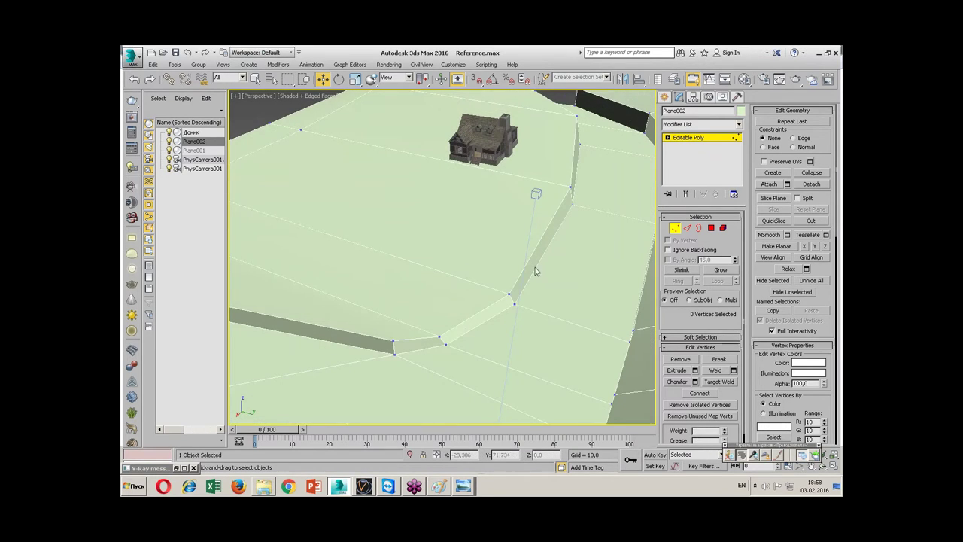
click(692, 138)
- Add a TurboSmooth modifier at 1 iteration to Plane002
click(699, 124)
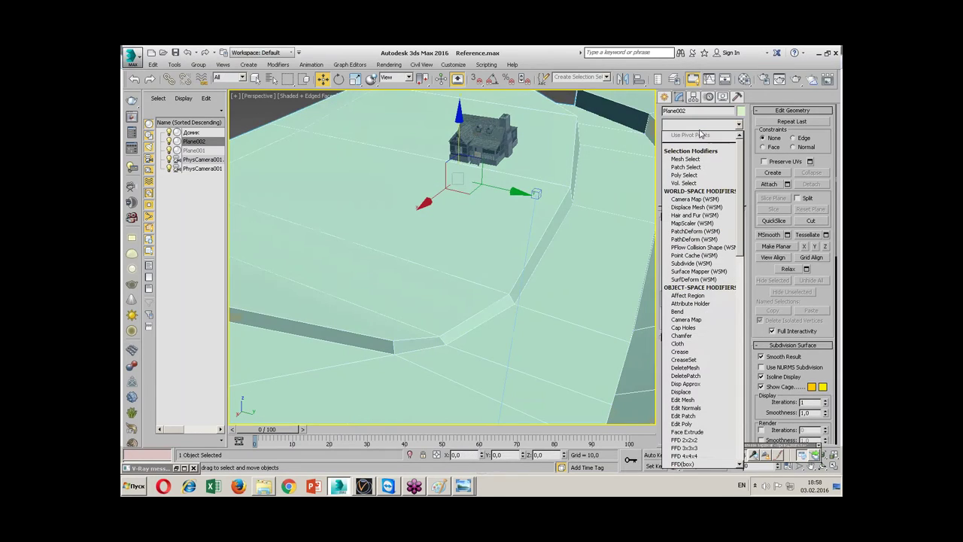
scroll(690, 340, down, 10)
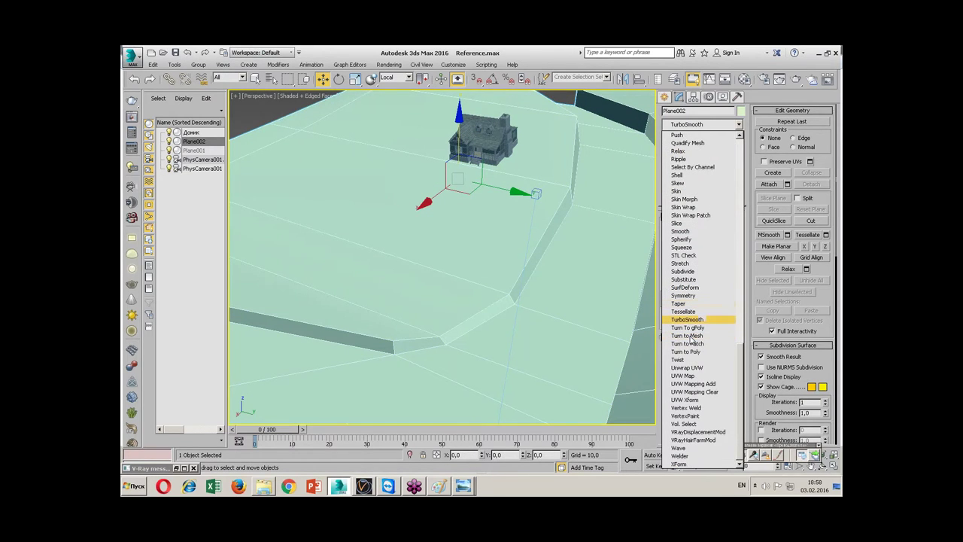
click(688, 327)
alt+middle_drag(556, 287, 478, 290)
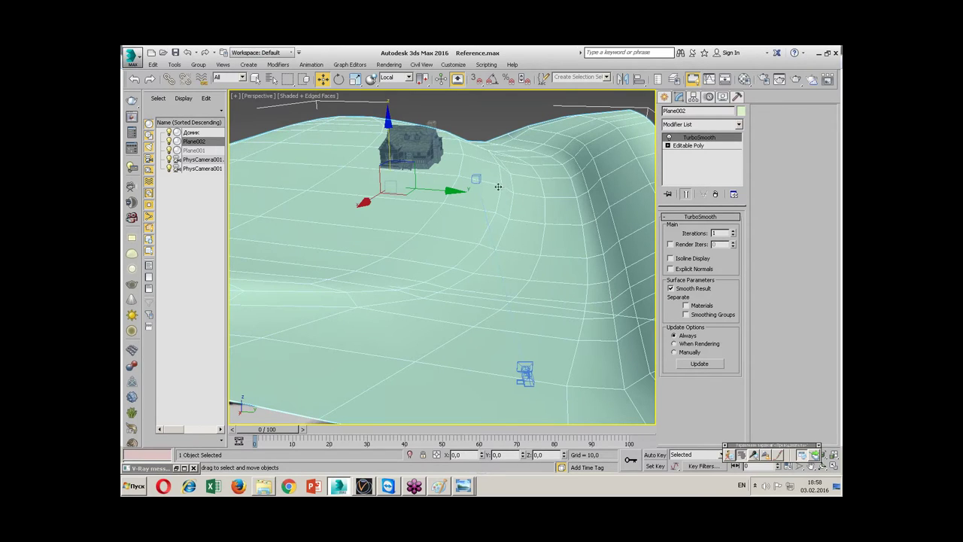
- Compare the physical camera view with the reference render, then maximize the camera view
key(alt+w)
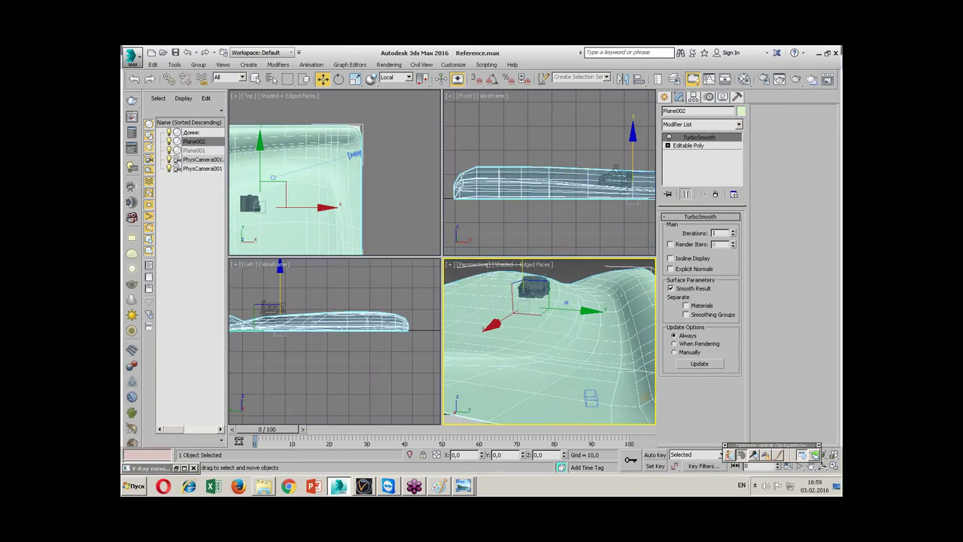
key(c)
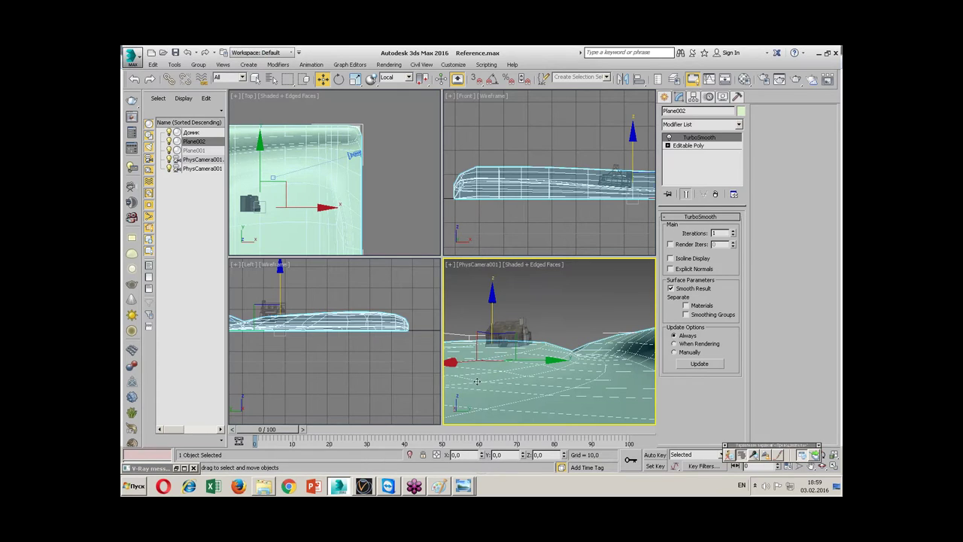
click(451, 450)
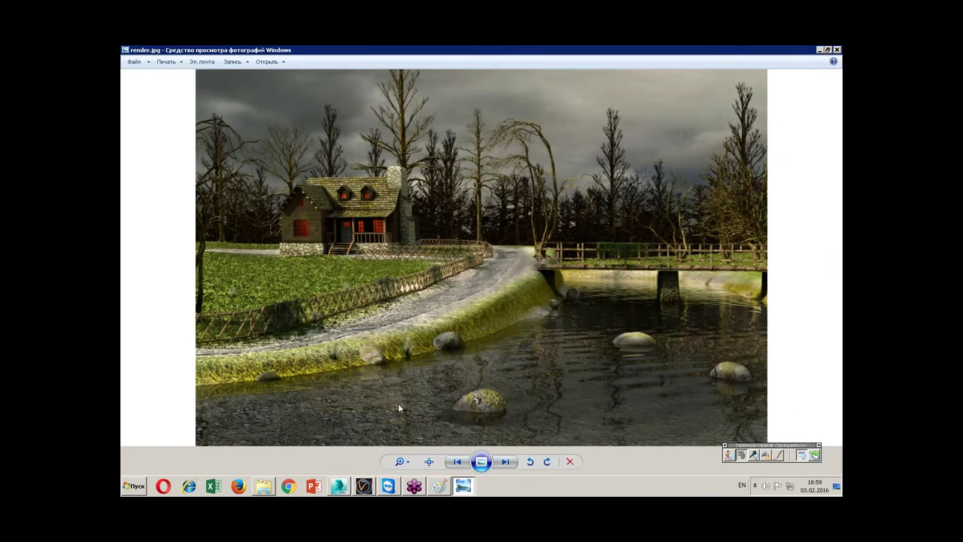
key(alt+Tab)
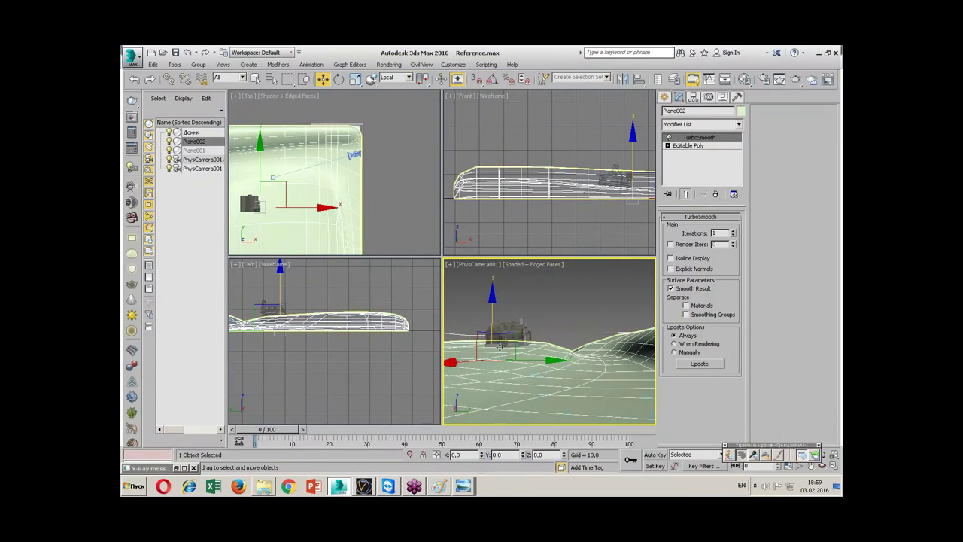
key(alt+w)
- In Perspective view, select the hilltop edge loop and left border edges with Show End Result on
key(p)
mouse_move(523, 354)
alt+middle_down()
mouse_move(428, 330)
mouse_move(481, 301)
alt+middle_up()
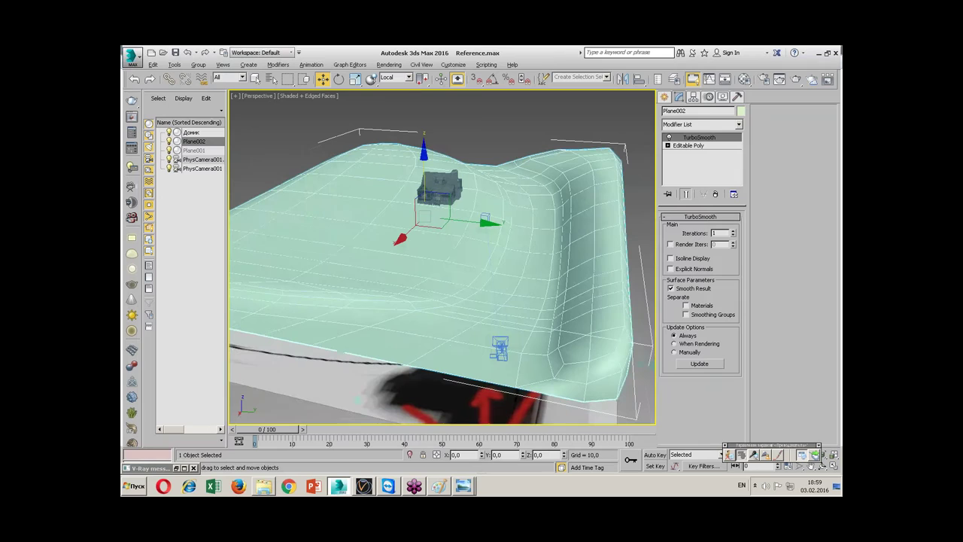
click(668, 145)
click(684, 161)
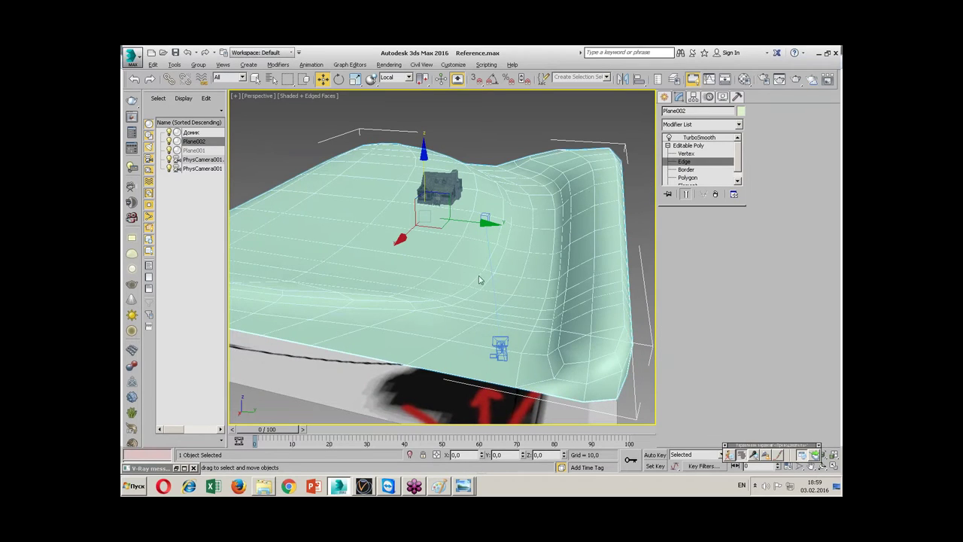
double_click(467, 284)
alt+middle_drag(468, 283, 412, 298)
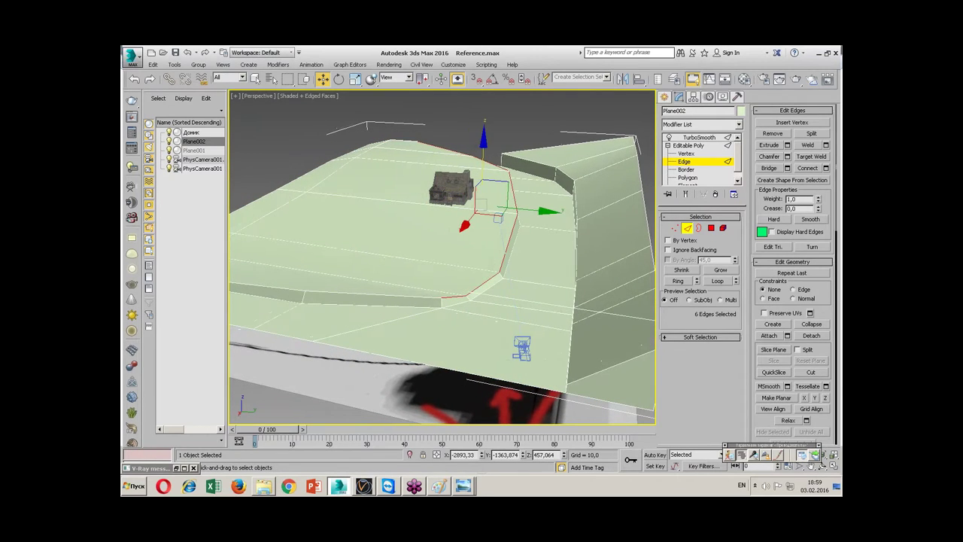
ctrl+double_click(290, 287)
alt+middle_drag(290, 287, 431, 185)
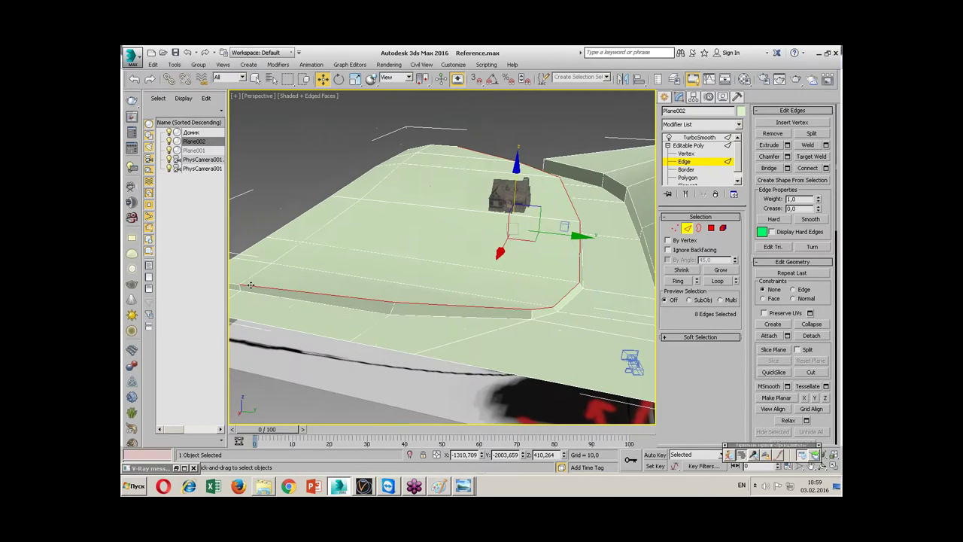
click(686, 193)
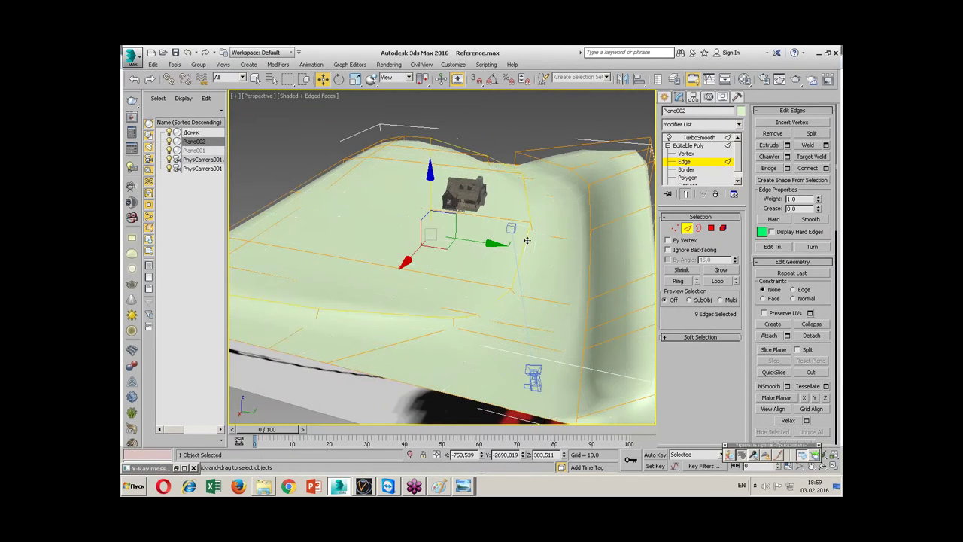
key(F4)
scroll(540, 339, up, 2)
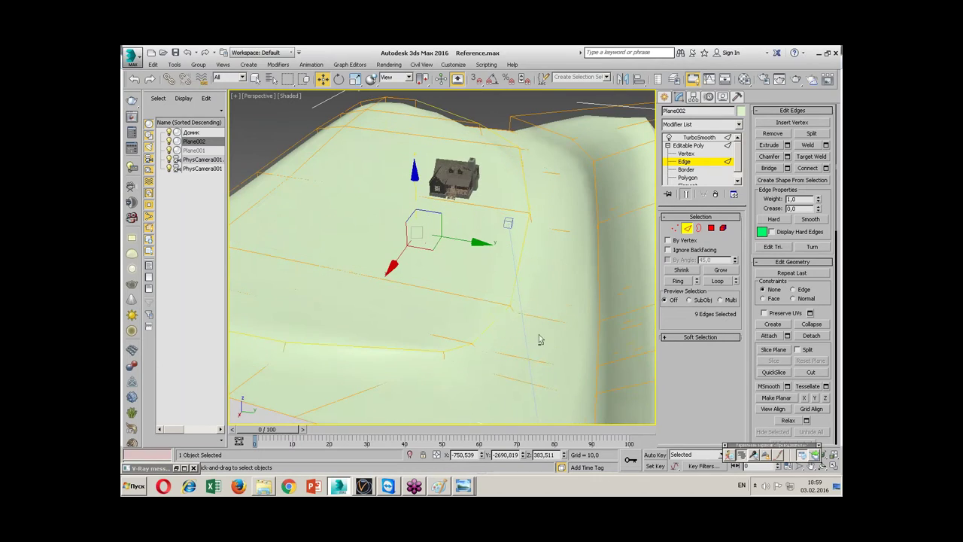
- Chamfer the selected edges by 32.993 with 1 segment
click(786, 155)
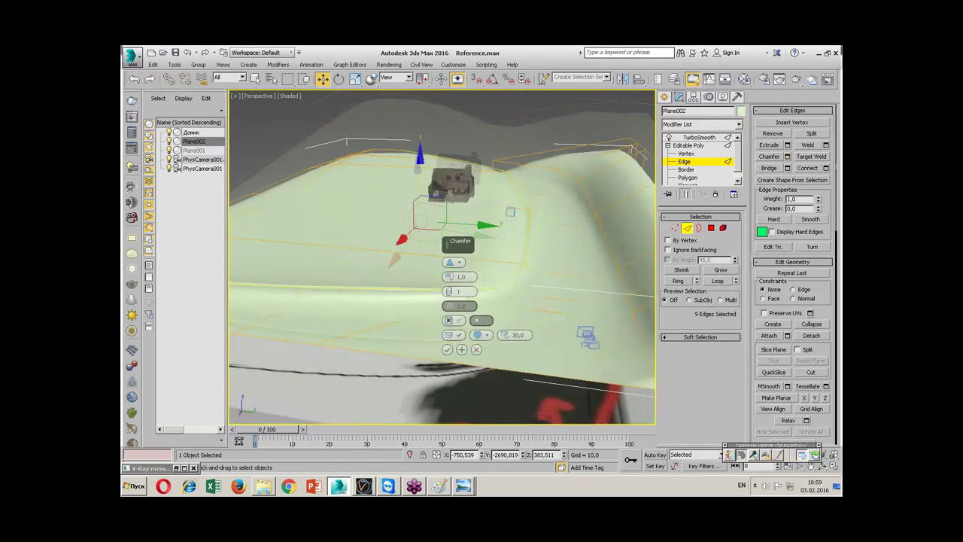
alt+middle_drag(508, 279, 516, 287)
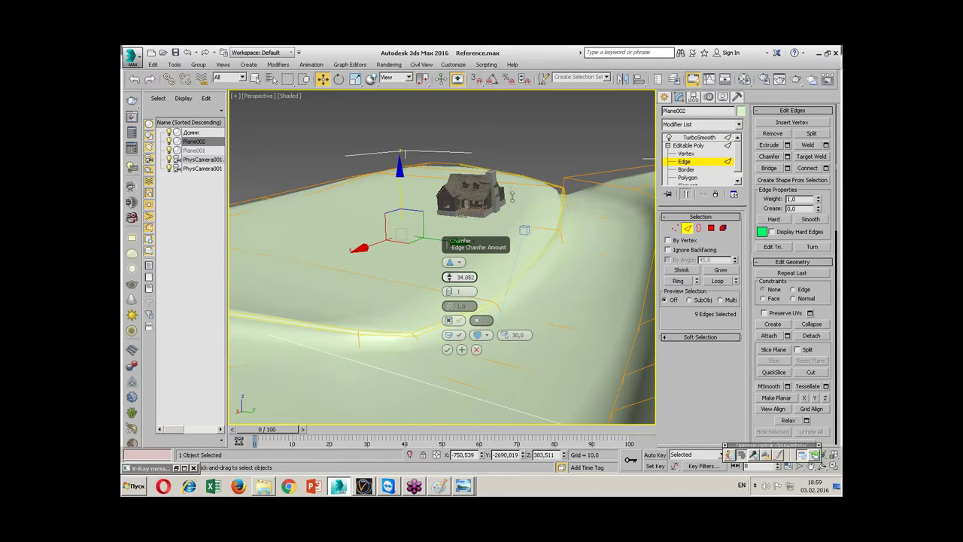
alt+middle_drag(512, 197, 581, 236)
alt+middle_drag(576, 235, 589, 245)
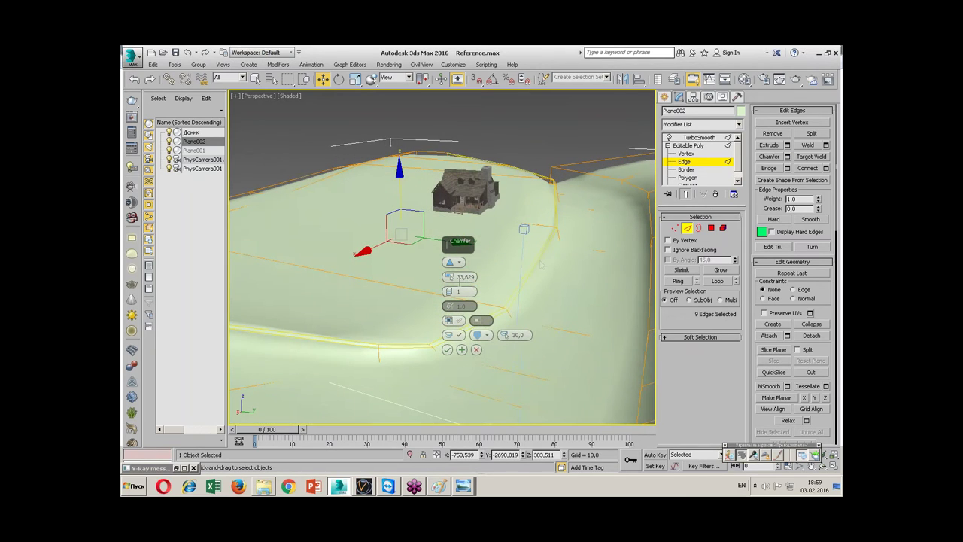
drag(458, 277, 459, 281)
click(447, 351)
mouse_move(519, 294)
alt+middle_down()
mouse_move(535, 252)
mouse_move(447, 256)
mouse_move(429, 237)
mouse_move(440, 218)
mouse_move(430, 208)
mouse_move(490, 248)
mouse_move(546, 225)
mouse_move(522, 215)
mouse_move(486, 241)
alt+middle_up()
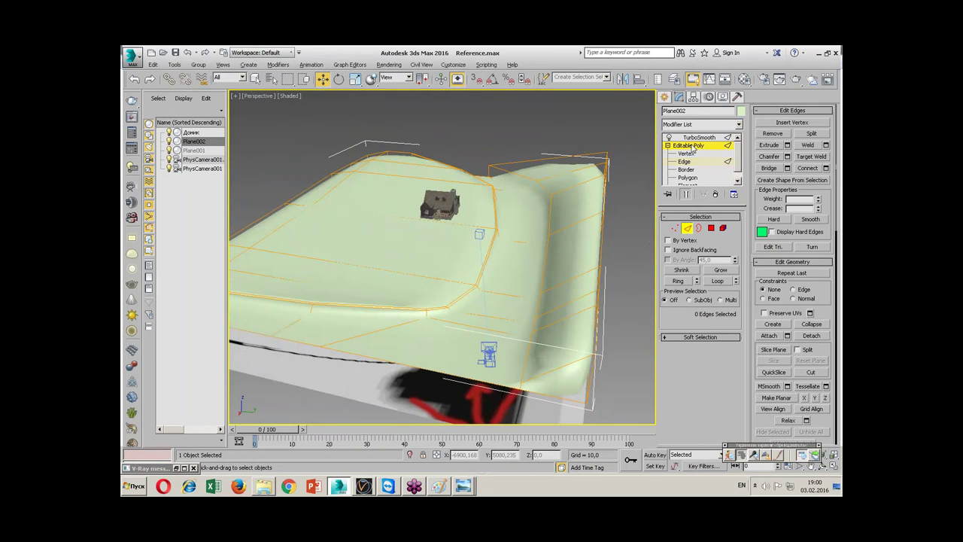
- Raise the TurboSmooth iterations on Plane002 from 1 to 2
click(693, 145)
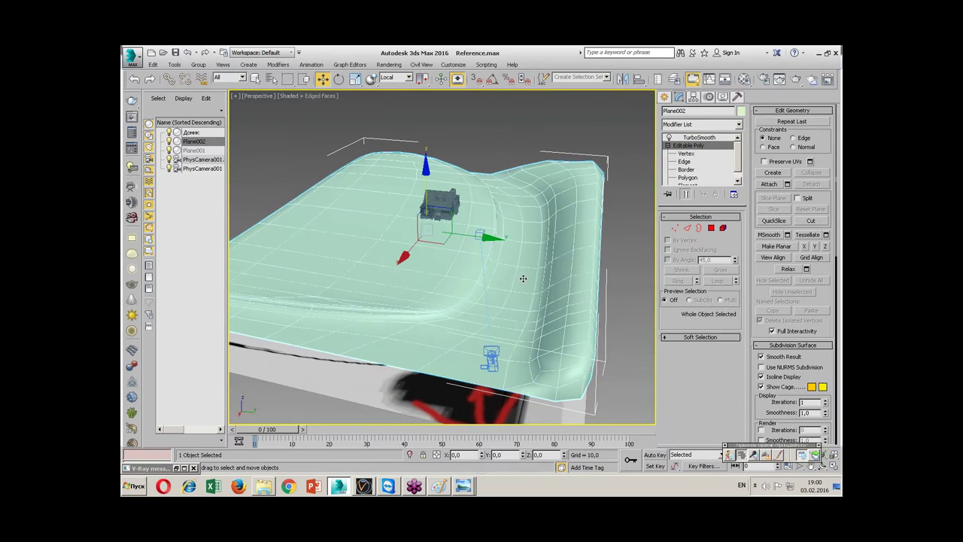
click(707, 138)
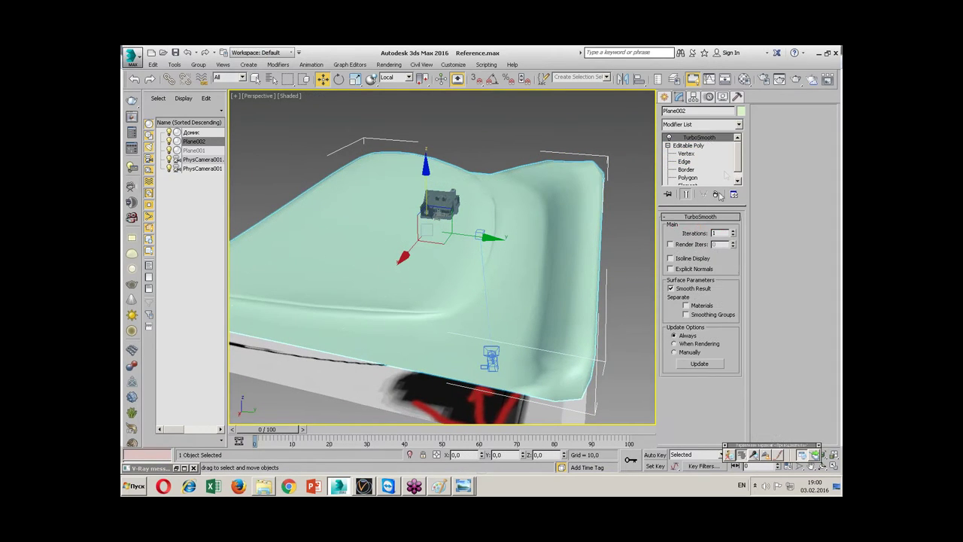
click(734, 233)
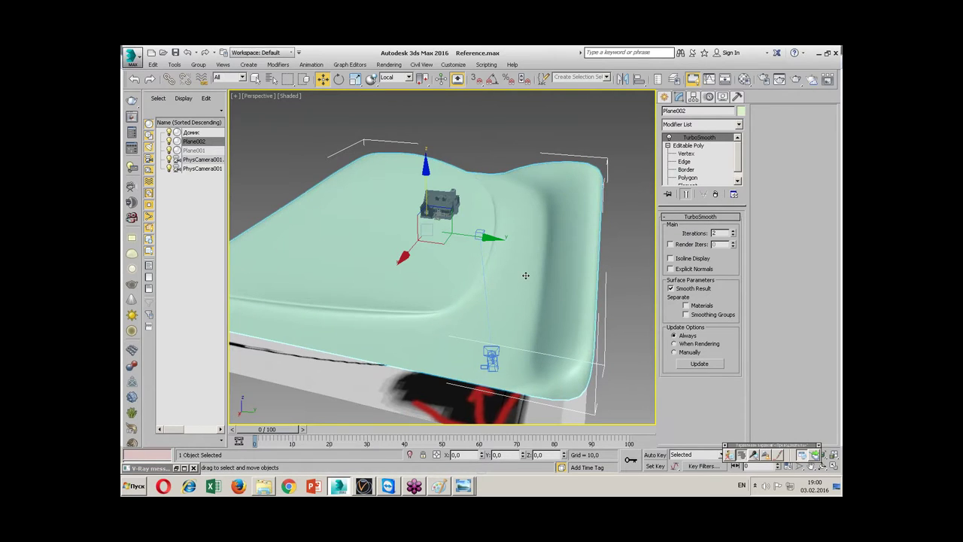
key(F4)
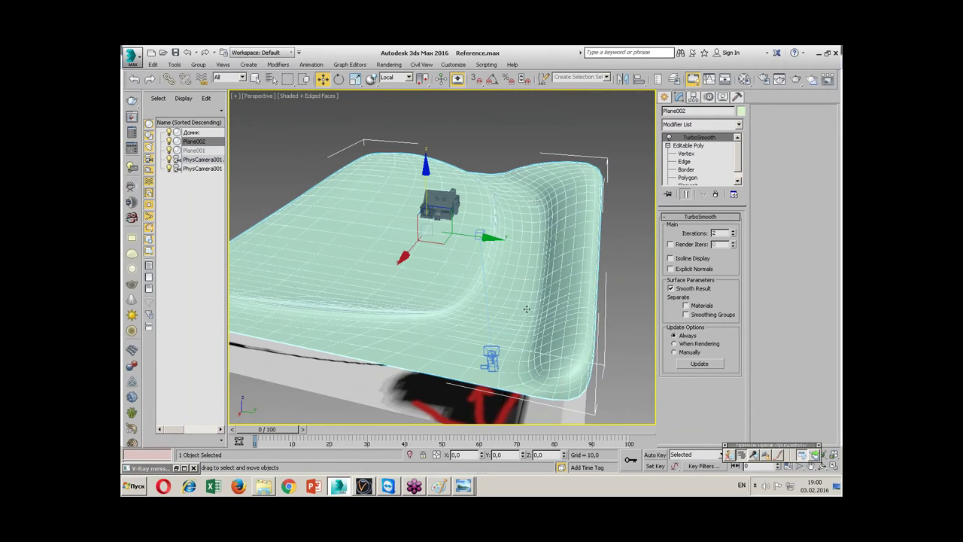
key(F4)
mouse_move(519, 286)
alt+middle_down()
mouse_move(481, 262)
mouse_move(498, 263)
alt+middle_up()
scroll(497, 272, up, 3)
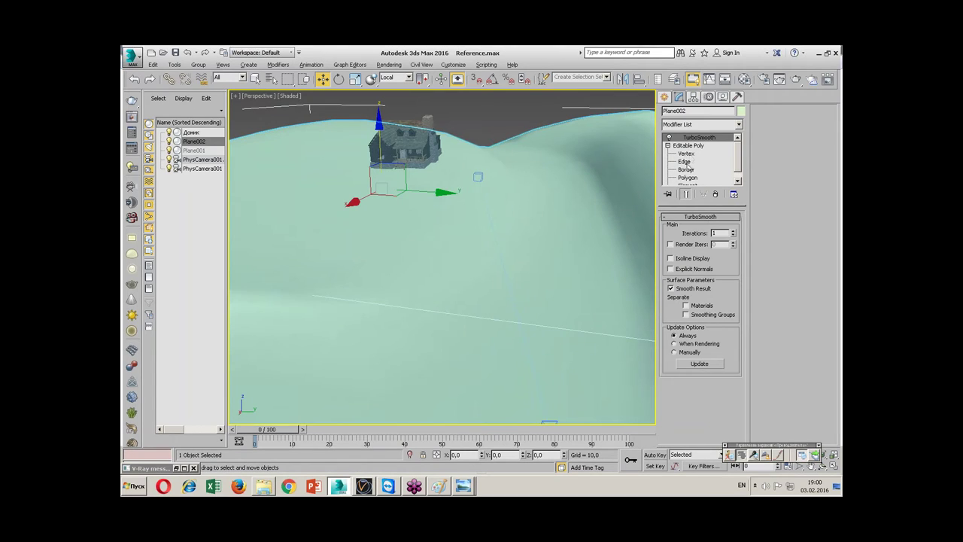
- Chamfer the selected hilltop edges again with amount 13.924
click(689, 162)
click(698, 136)
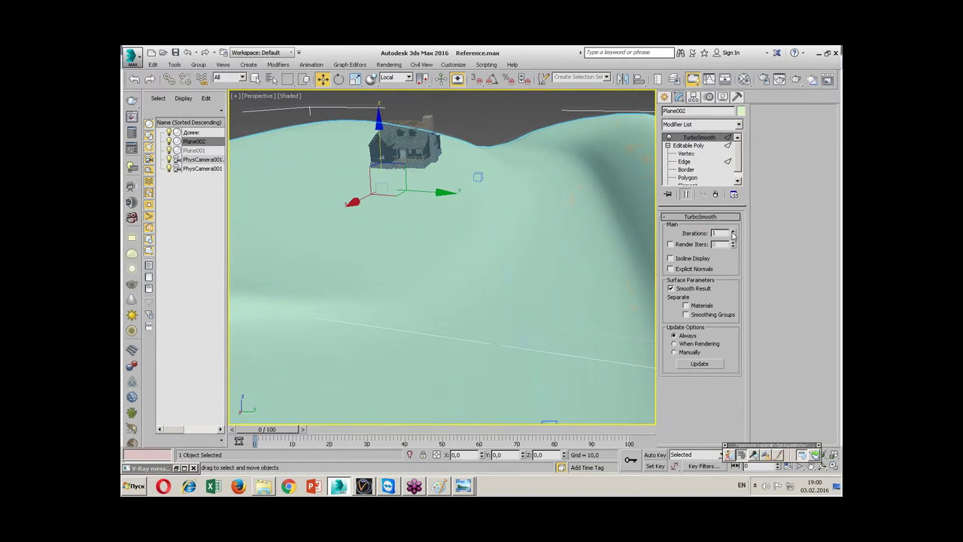
click(683, 162)
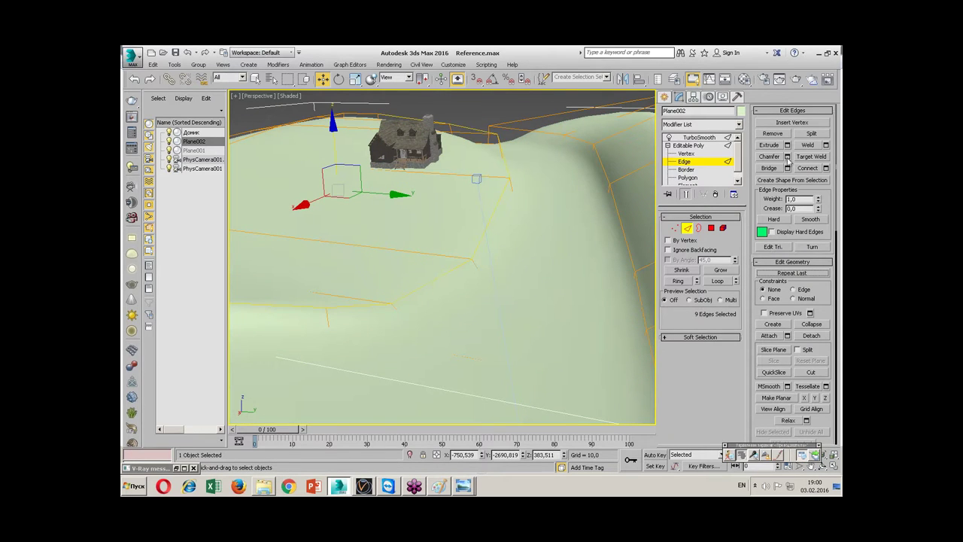
click(787, 156)
mouse_move(449, 276)
mouse_down()
mouse_move(459, 320)
mouse_move(474, 75)
mouse_up()
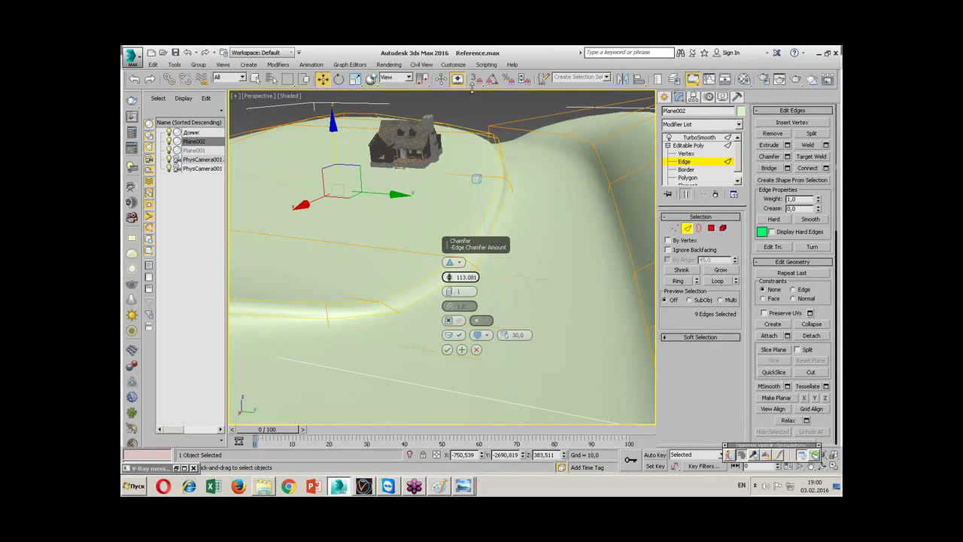
click(448, 349)
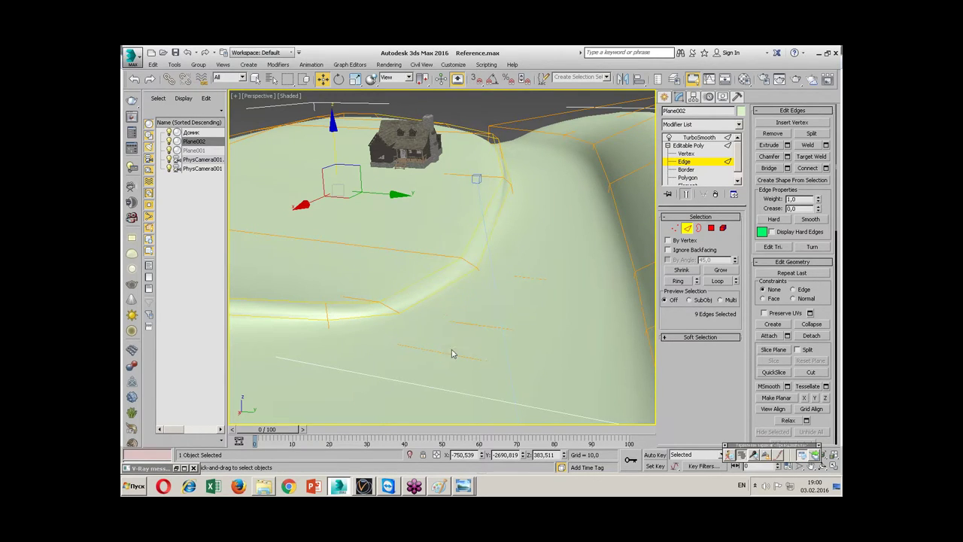
- Reselect TurboSmooth, orbit around the smoothed terrain, and bring up the Modifier List
click(697, 146)
click(699, 137)
mouse_move(518, 213)
alt+middle_down()
mouse_move(473, 236)
mouse_move(513, 189)
mouse_move(526, 199)
alt+middle_up()
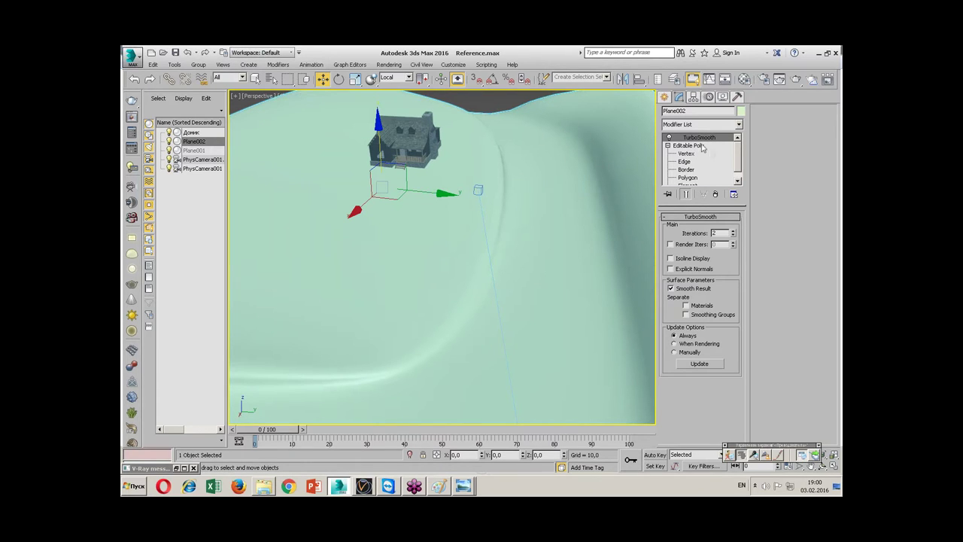
click(716, 125)
scroll(699, 312, down, 1)
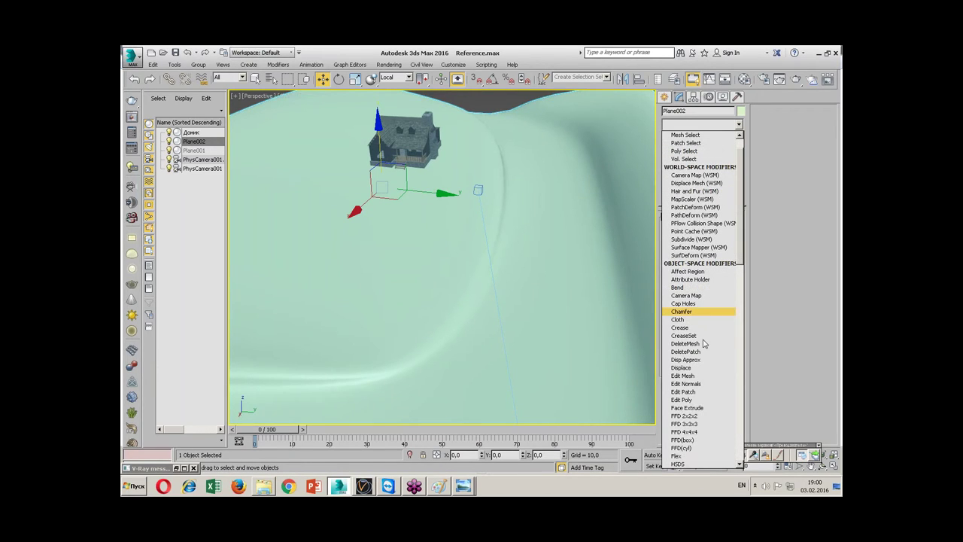
- Add Edit Poly above TurboSmooth on Plane002 and expand its Paint Deformation rollout
click(705, 399)
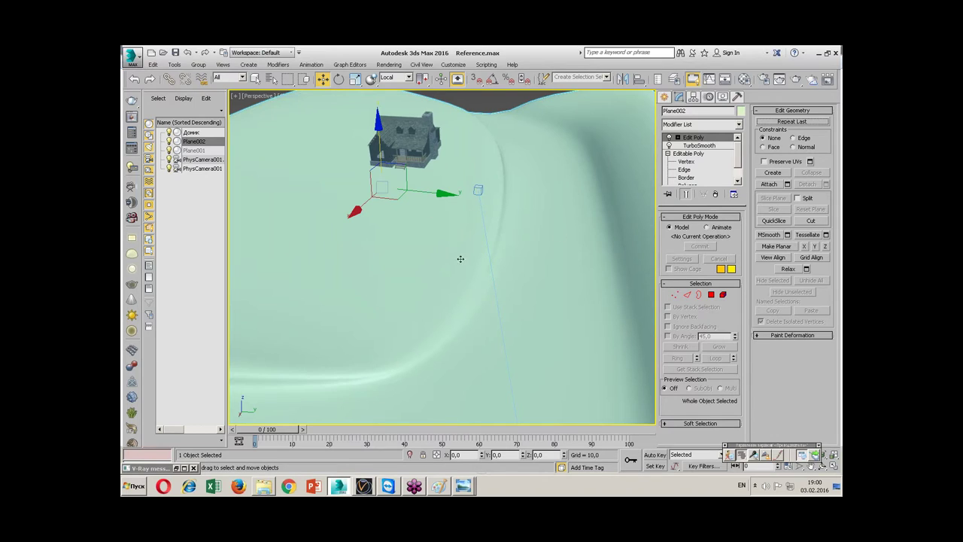
click(782, 336)
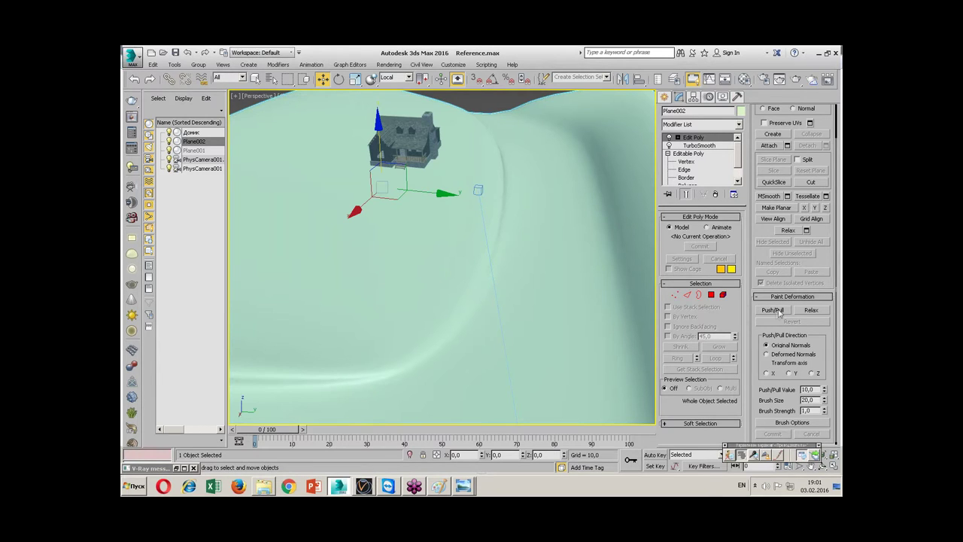
- Enable Push/Pull painting on the terrain, compare with render.jpg, and return to 3ds Max
alt+middle_drag(495, 330, 482, 324)
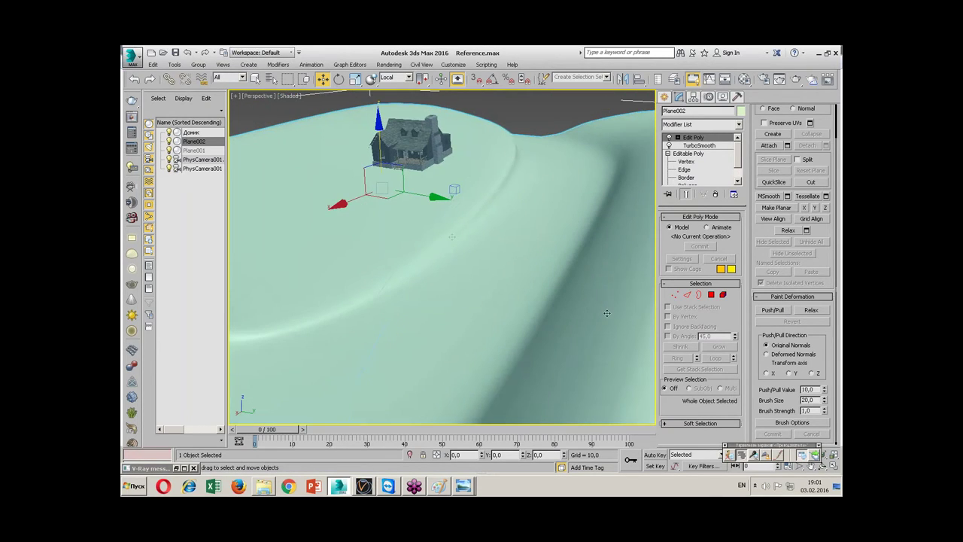
click(772, 310)
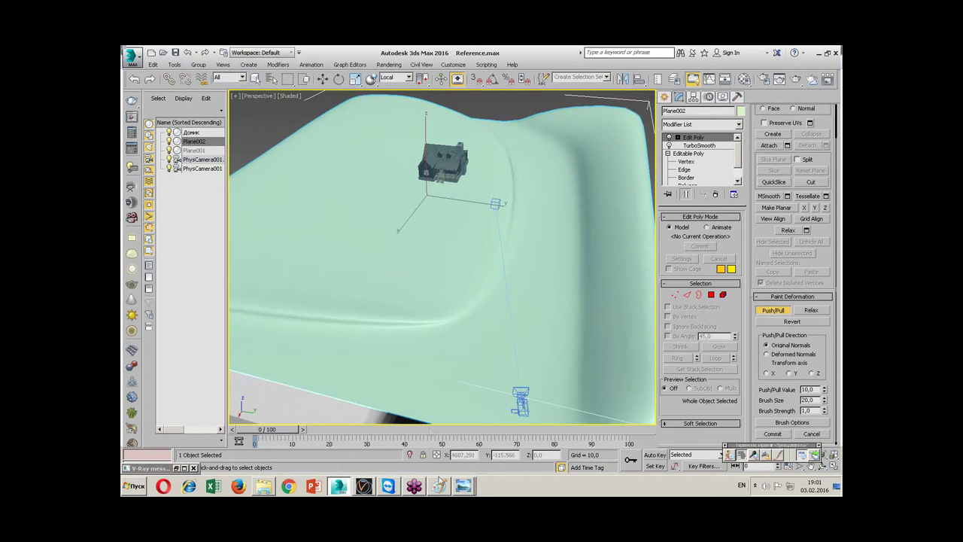
click(463, 485)
click(451, 451)
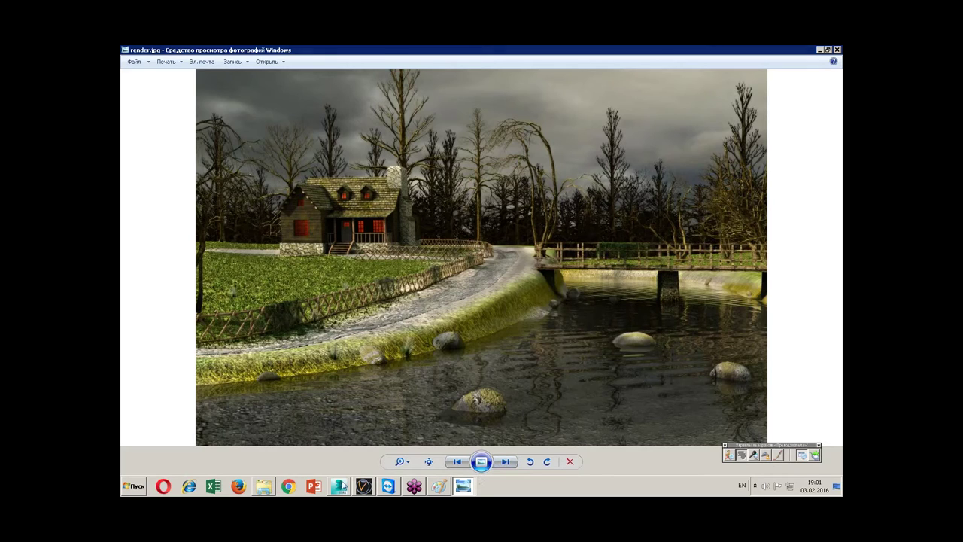
click(339, 485)
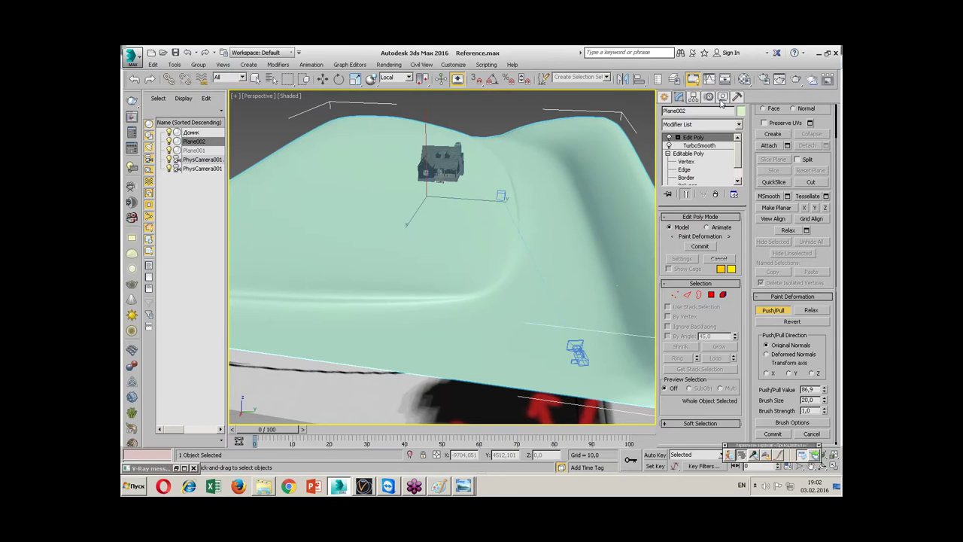
- Change the terrain object's colour to green
click(741, 110)
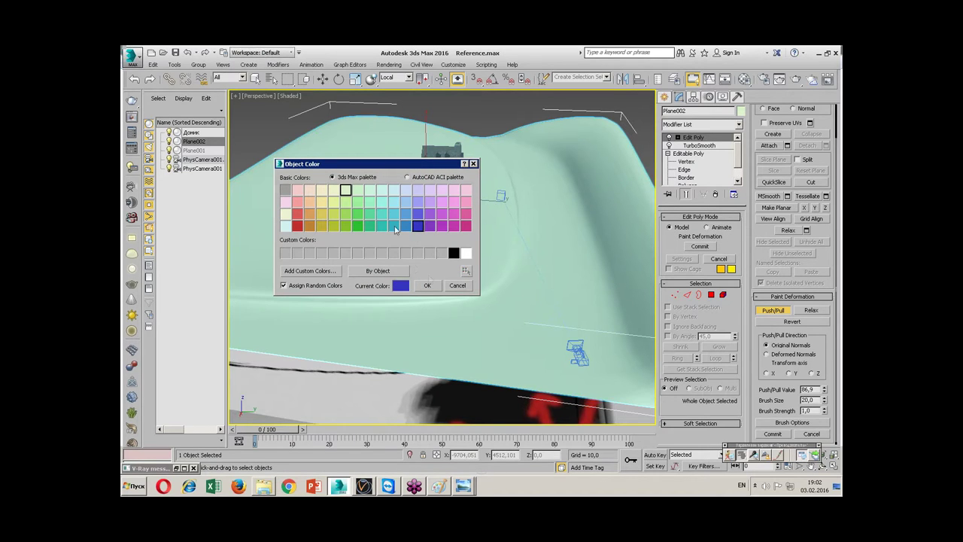
click(357, 225)
click(427, 285)
alt+middle_drag(427, 307, 493, 325)
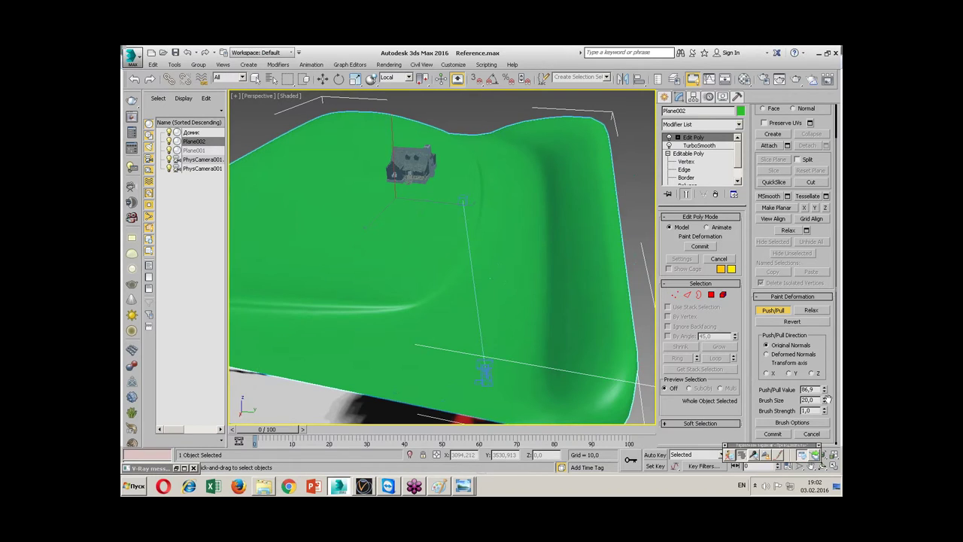
- Push the terrain up into large hills with brush size 1053.2 and a high push/pull value
ctrl+shift+drag(598, 373, 601, 354)
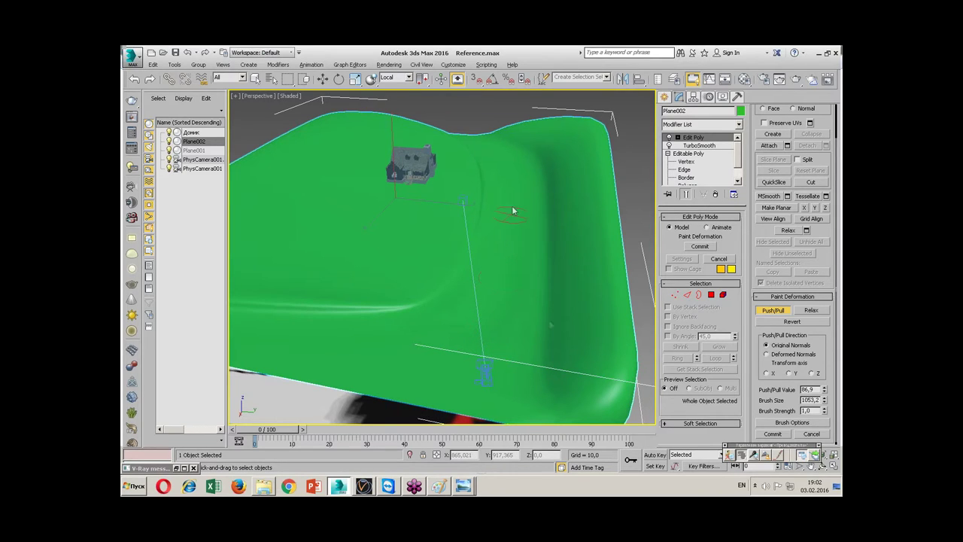
drag(825, 391, 810, 225)
drag(504, 292, 511, 188)
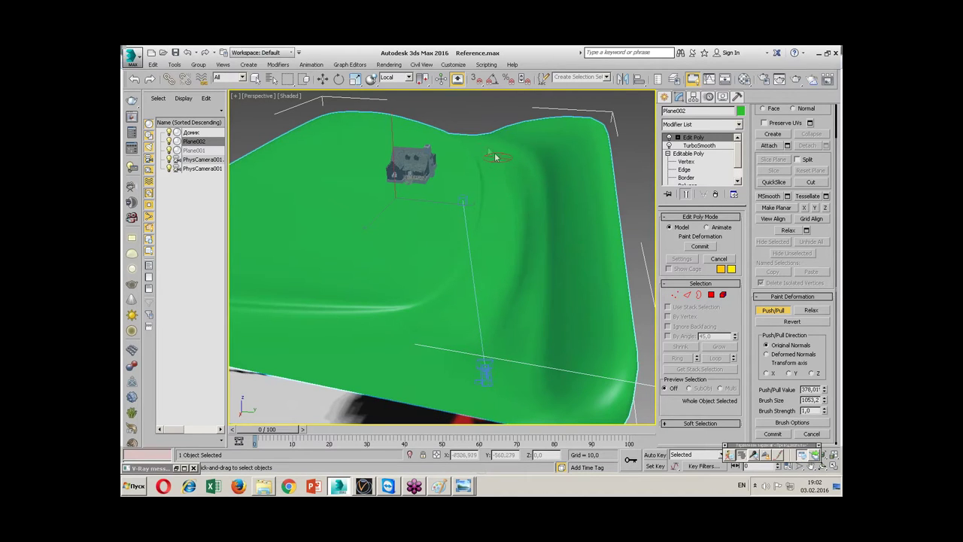
drag(490, 150, 467, 203)
mouse_move(467, 202)
alt+middle_down()
mouse_move(538, 225)
mouse_move(528, 209)
mouse_move(540, 252)
mouse_move(483, 278)
mouse_move(483, 333)
alt+middle_up()
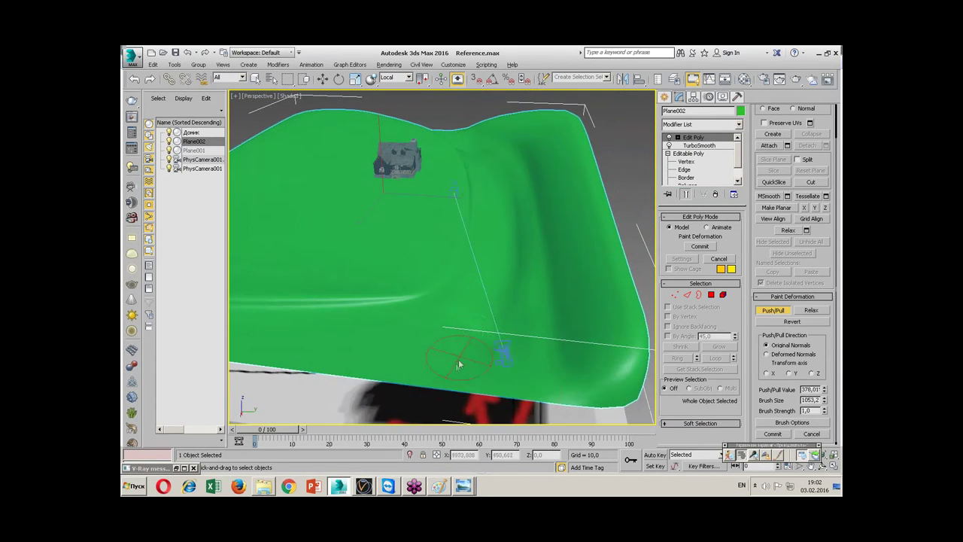
drag(825, 389, 826, 416)
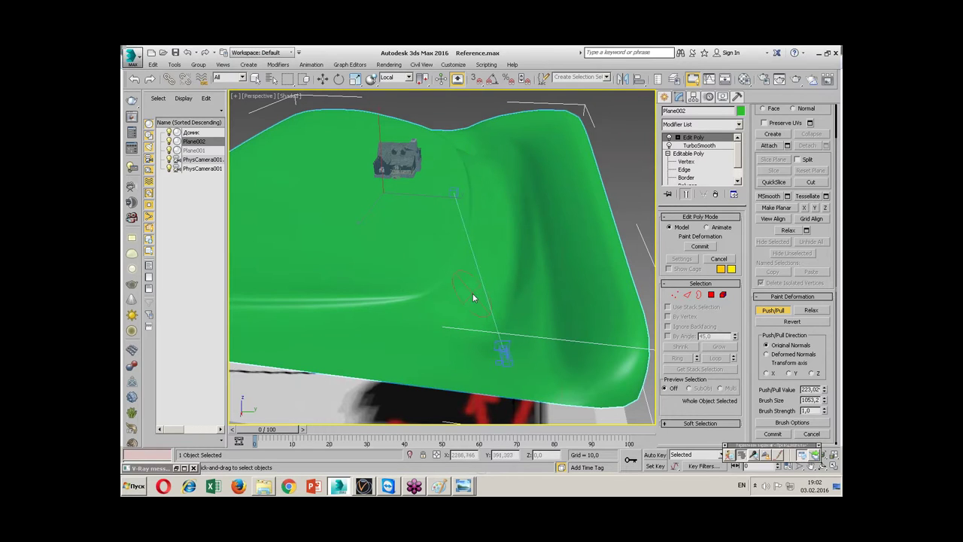
- Show edged faces, carve a groove into the slope, and switch the brush to Relax
key(F4)
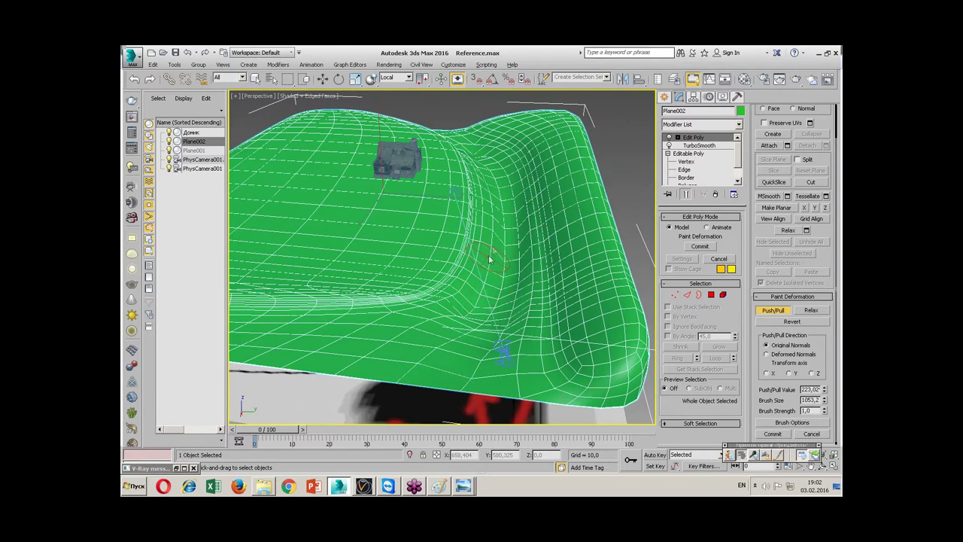
scroll(481, 184, up, 1)
scroll(482, 185, up, 4)
mouse_move(575, 141)
alt+middle_down()
mouse_move(644, 104)
mouse_move(477, 261)
mouse_move(538, 324)
alt+middle_up()
mouse_move(538, 323)
mouse_down()
mouse_move(527, 220)
mouse_move(496, 175)
mouse_move(541, 139)
mouse_move(553, 226)
mouse_move(506, 274)
mouse_up()
mouse_move(574, 243)
alt+middle_down()
mouse_move(531, 218)
mouse_move(511, 240)
mouse_move(476, 242)
mouse_move(543, 254)
mouse_move(484, 327)
mouse_move(526, 323)
alt+middle_up()
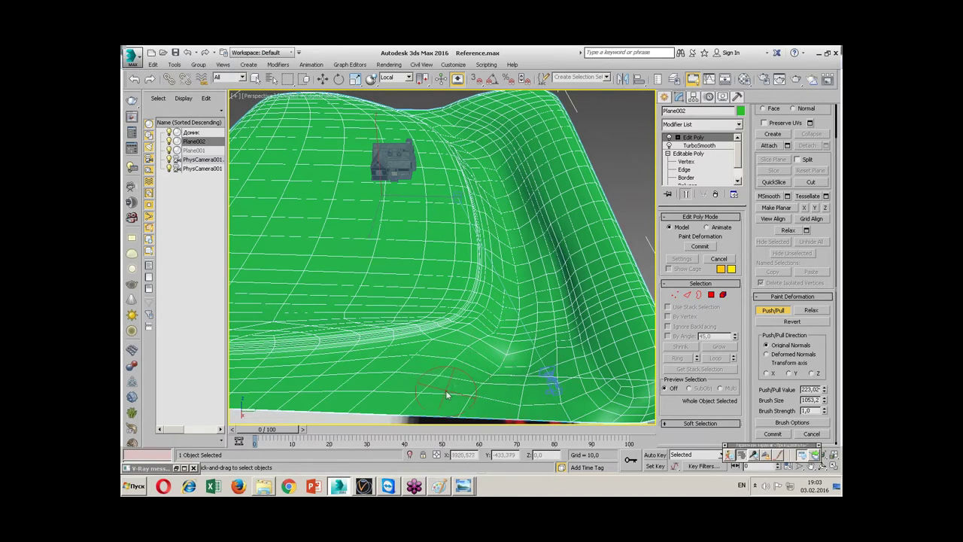
click(810, 311)
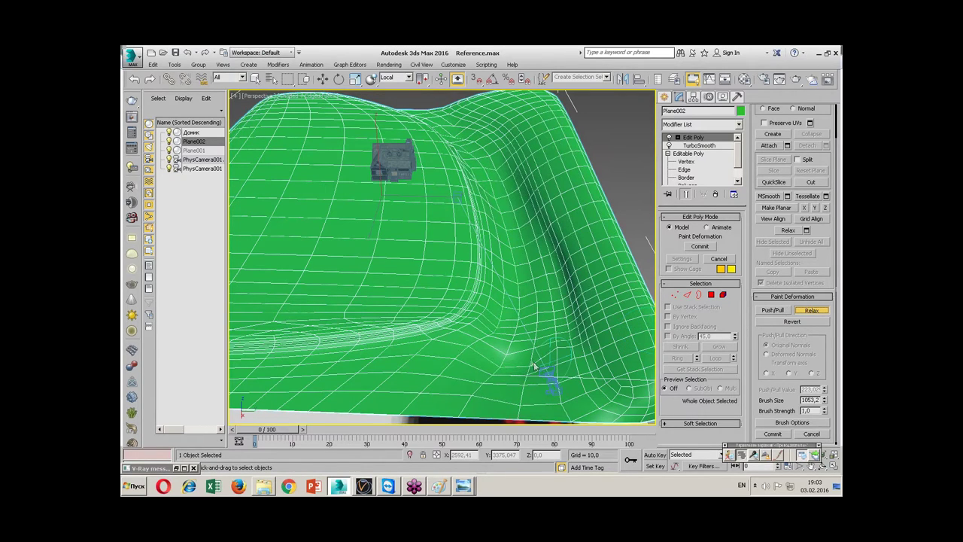
- Relax the terrain creases near the ridge, checking the result from several angles
mouse_move(514, 344)
mouse_down()
mouse_move(540, 343)
mouse_move(478, 368)
mouse_up()
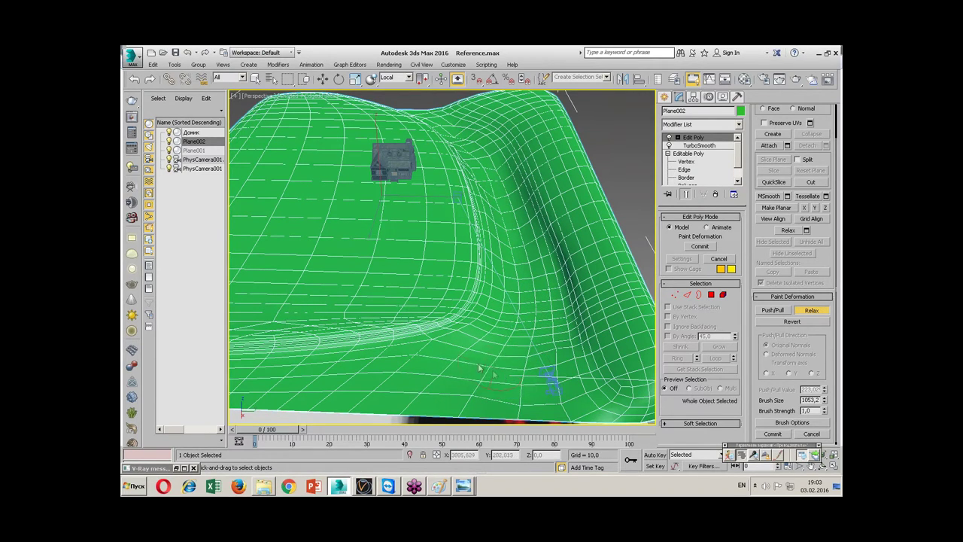
alt+middle_drag(478, 368, 420, 351)
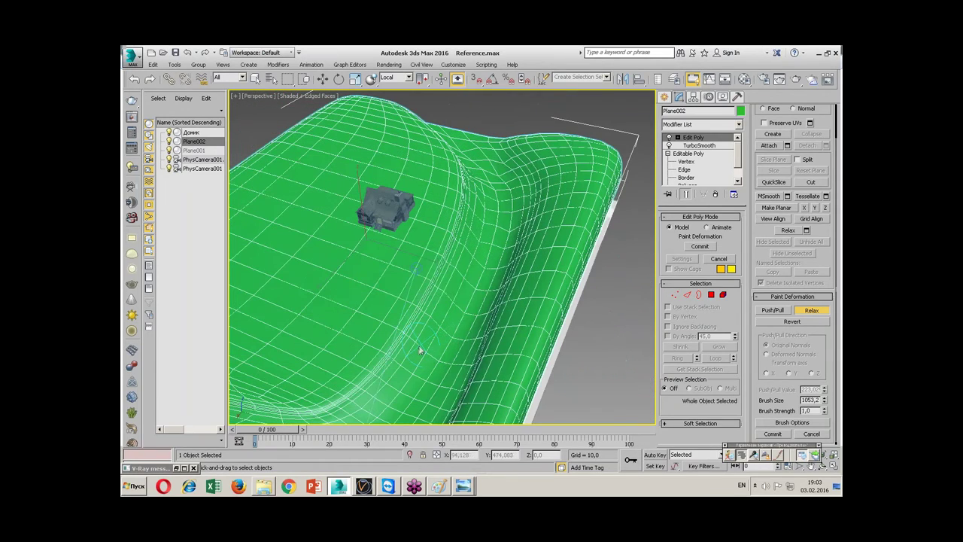
alt+middle_drag(487, 185, 539, 257)
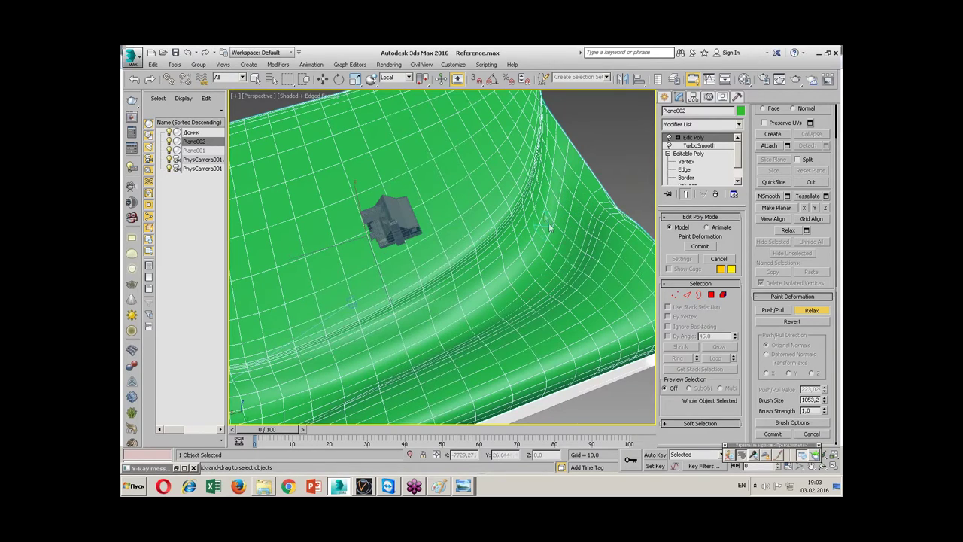
mouse_move(550, 228)
alt+middle_down()
mouse_move(626, 194)
mouse_move(597, 201)
alt+middle_up()
alt+middle_drag(500, 254, 556, 301)
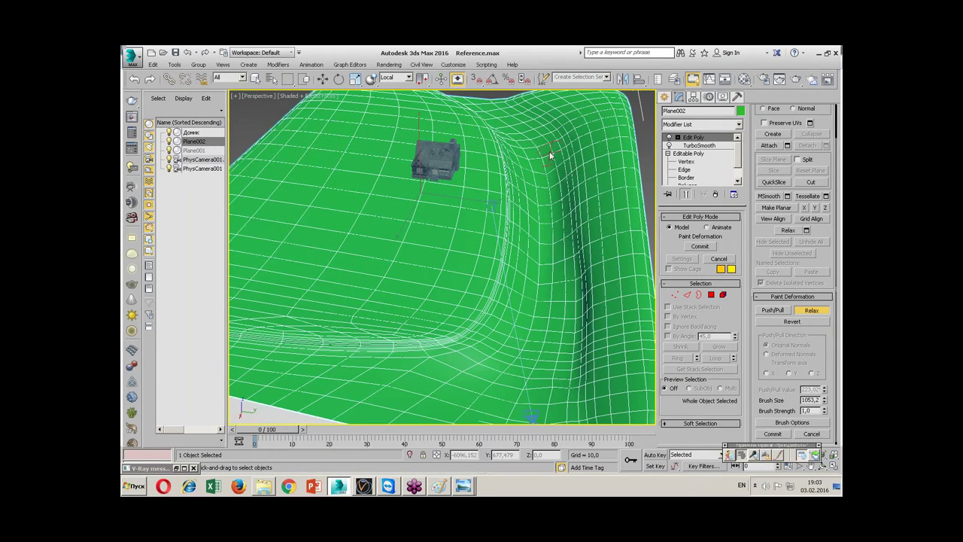
mouse_move(548, 292)
alt+middle_down()
mouse_move(547, 280)
mouse_move(589, 296)
mouse_move(563, 301)
alt+middle_up()
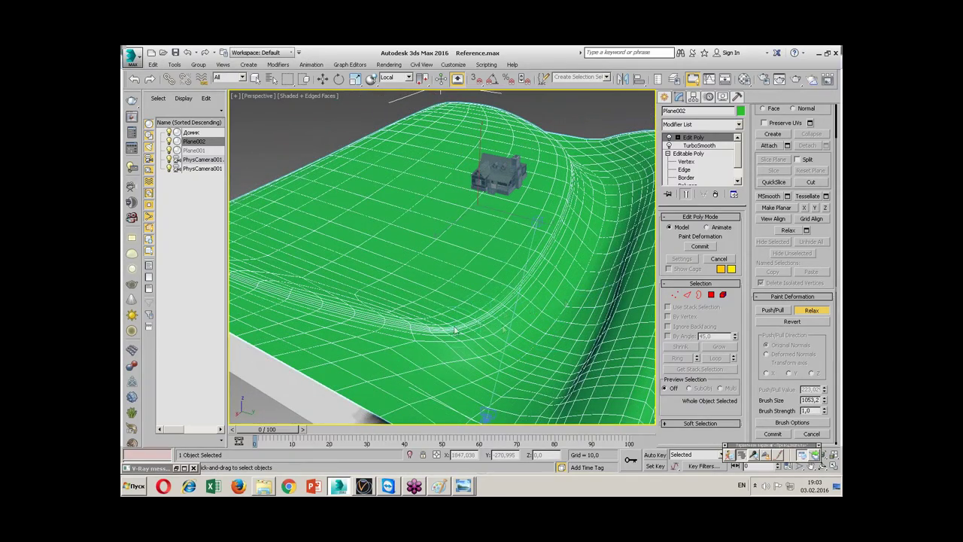
mouse_move(457, 331)
alt+middle_down()
mouse_move(514, 316)
mouse_move(445, 267)
mouse_move(482, 279)
mouse_move(487, 271)
mouse_move(455, 298)
alt+middle_up()
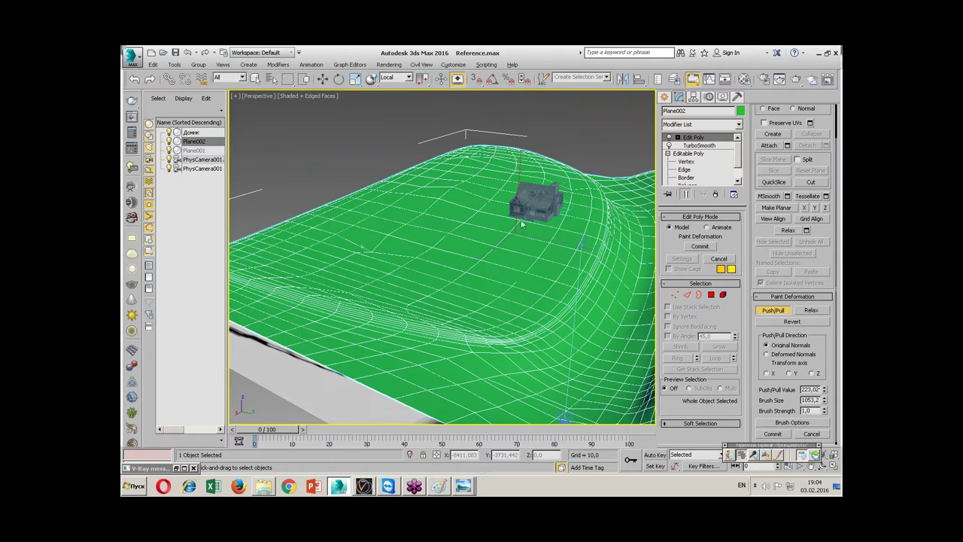
mouse_move(354, 262)
alt+middle_down()
mouse_move(473, 242)
mouse_move(630, 314)
alt+middle_up()
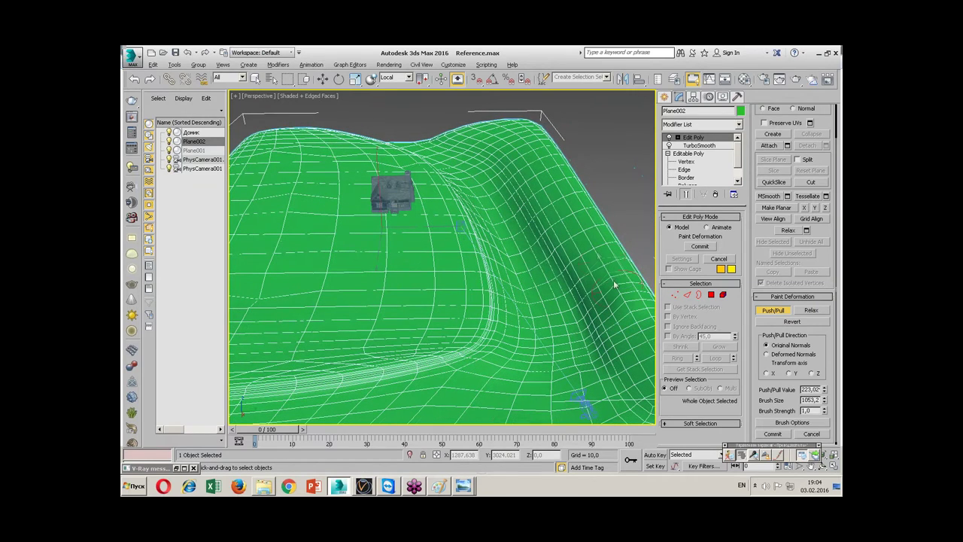
- Relax the terrain further, then show four viewports with the bottom-right through PhysCamera001
click(811, 310)
mouse_move(429, 273)
alt+middle_down()
mouse_move(445, 260)
mouse_move(519, 248)
mouse_move(507, 279)
alt+middle_up()
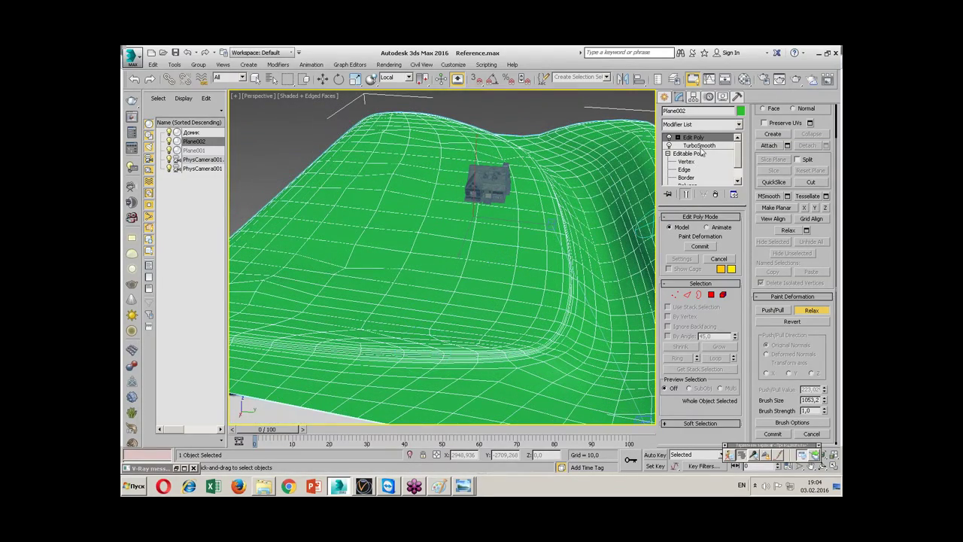
mouse_move(456, 264)
alt+middle_down()
mouse_move(429, 258)
mouse_move(458, 254)
mouse_move(458, 266)
mouse_move(534, 306)
mouse_move(537, 317)
mouse_move(535, 310)
mouse_move(492, 357)
mouse_move(509, 353)
mouse_move(499, 354)
mouse_move(499, 338)
mouse_move(552, 301)
alt+middle_up()
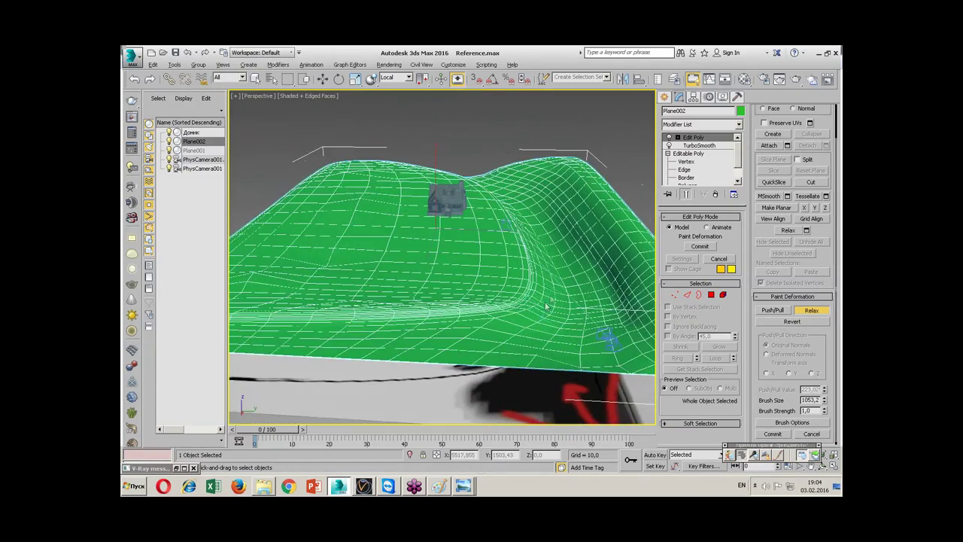
mouse_move(485, 261)
alt+middle_down()
mouse_move(446, 253)
mouse_move(480, 257)
mouse_move(477, 273)
alt+middle_up()
key(alt+w)
key(c)
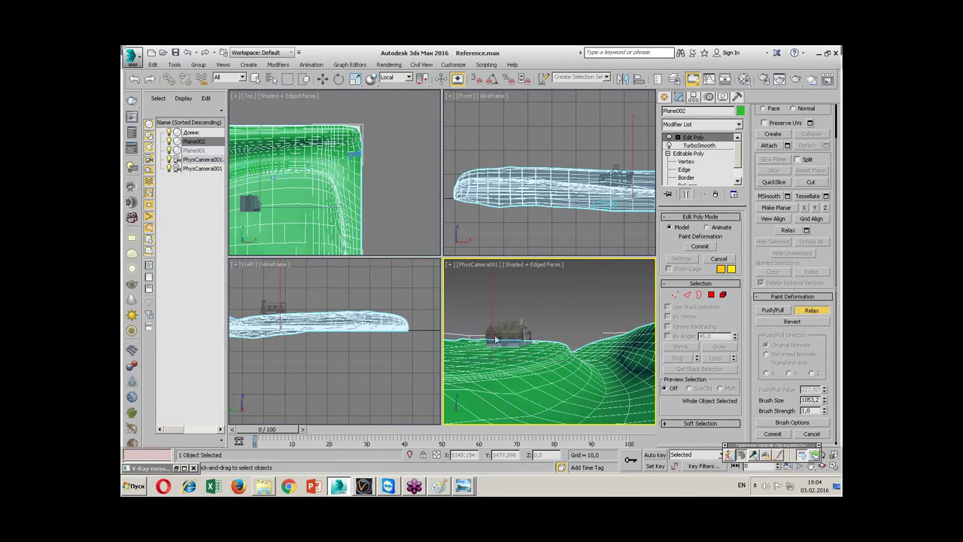
- Return the lower-right view to Perspective and relax the terrain around and in front of the house
key(alt+w)
key(alt+w)
key(p)
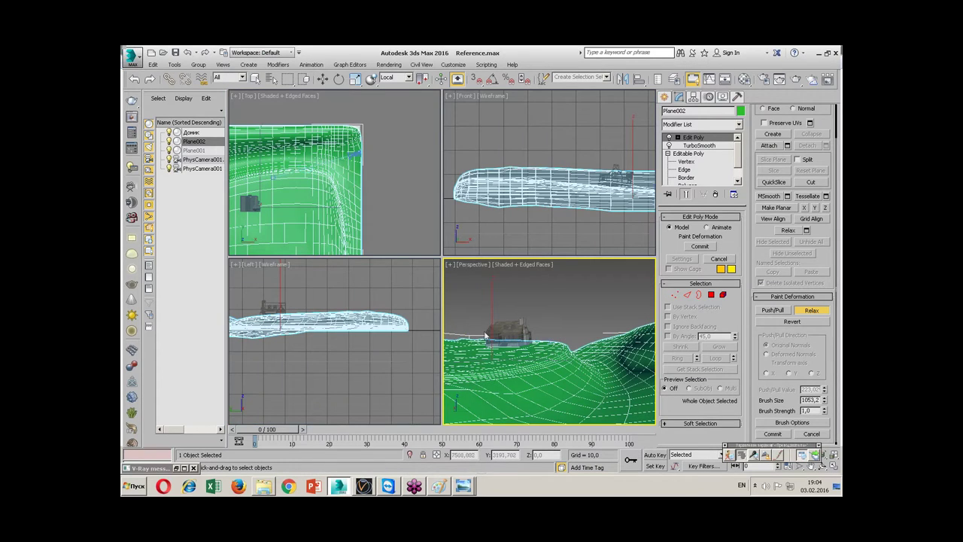
alt+middle_drag(485, 336, 477, 333)
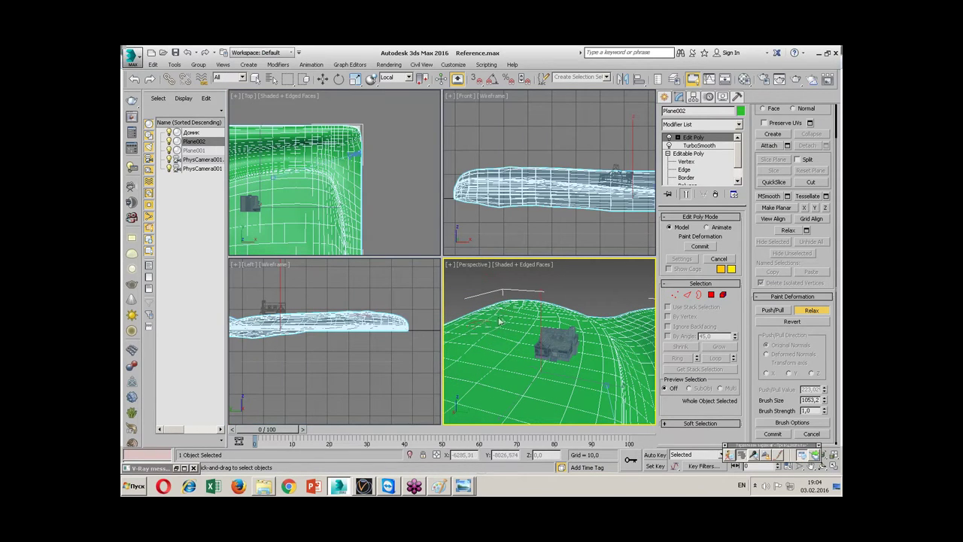
drag(496, 323, 482, 337)
drag(506, 318, 481, 338)
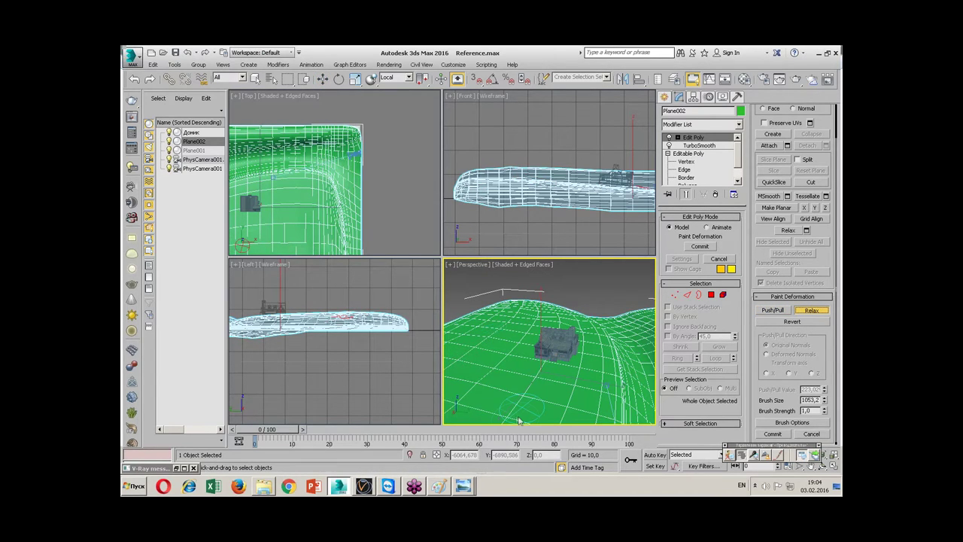
drag(540, 313, 509, 347)
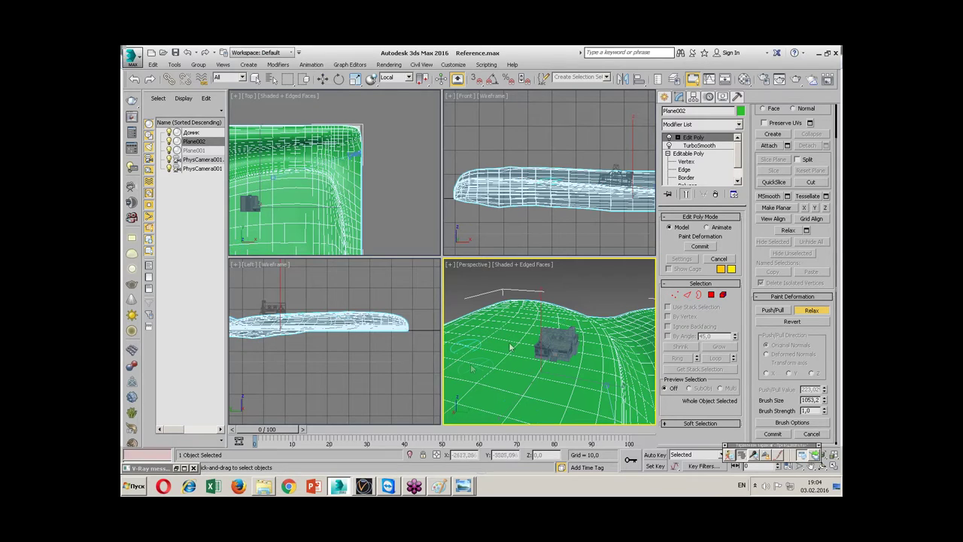
alt+middle_drag(473, 368, 485, 354)
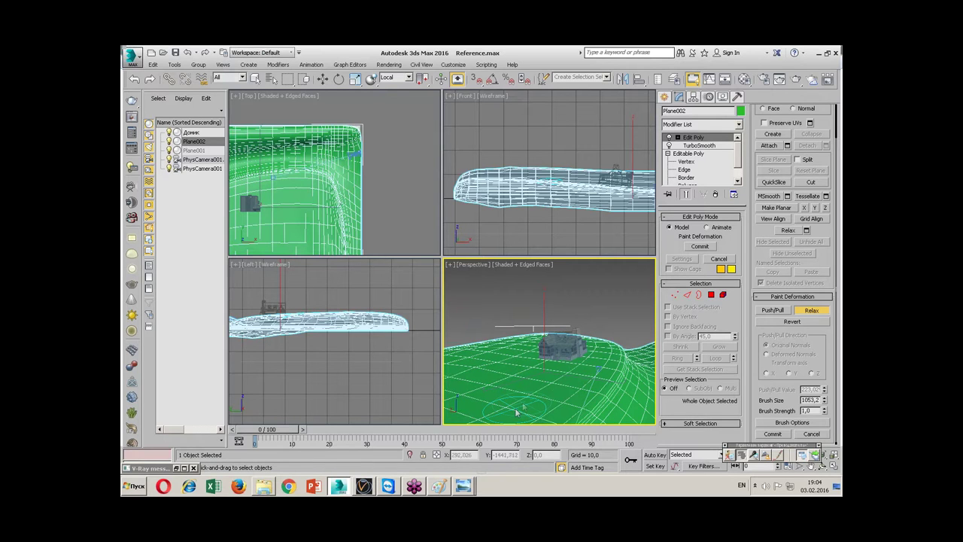
mouse_move(553, 406)
alt+middle_down()
mouse_move(583, 410)
mouse_move(579, 363)
alt+middle_up()
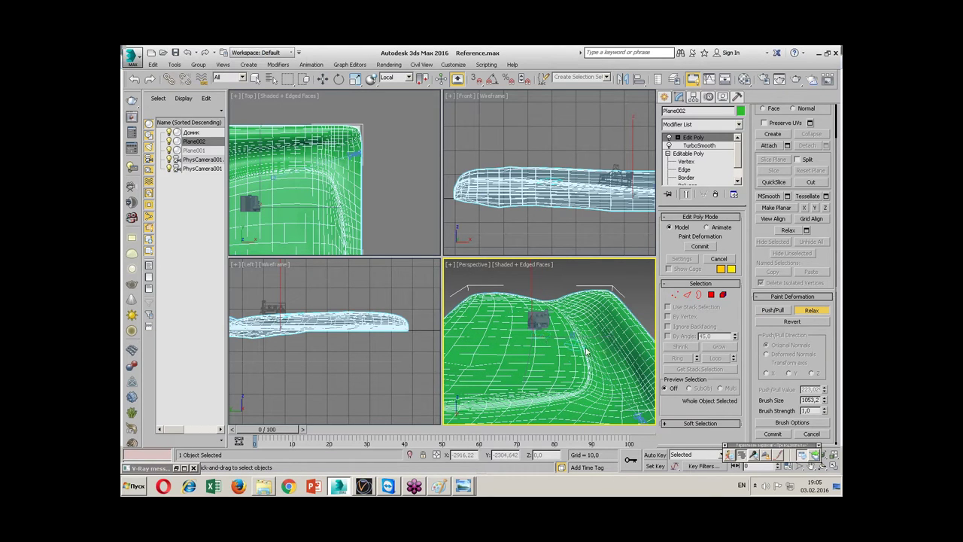
- Stop sculpting with Select and Move, then bring up the render.jpg reference
key(w)
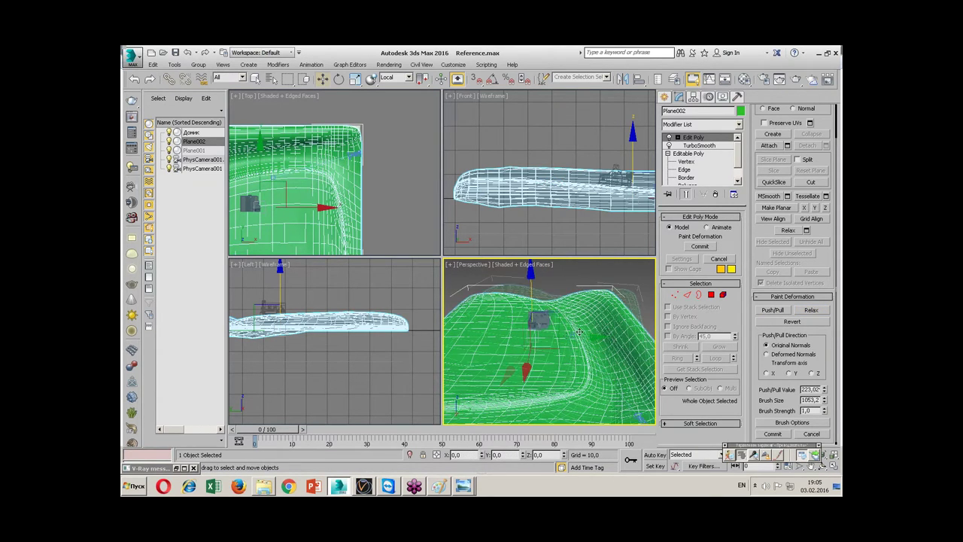
alt+middle_drag(579, 331, 565, 331)
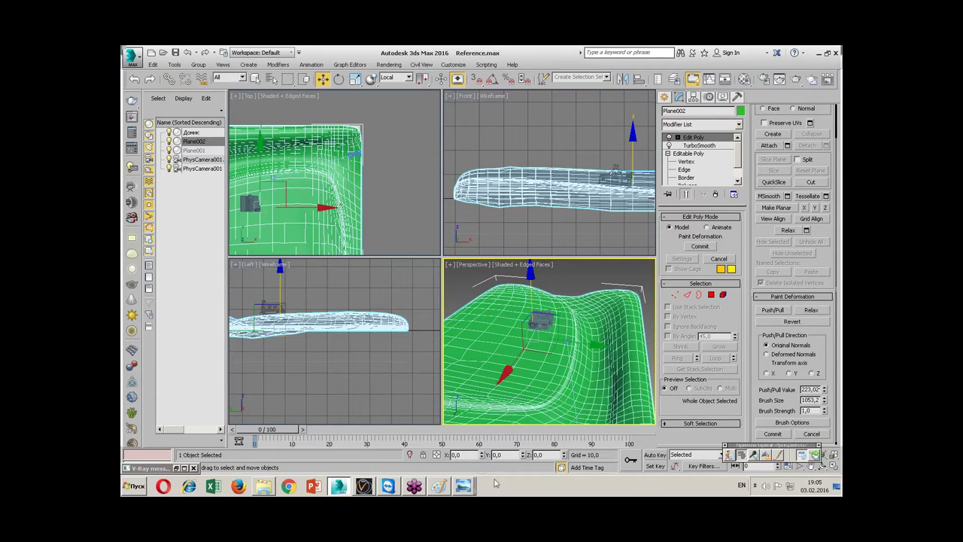
click(462, 485)
click(455, 451)
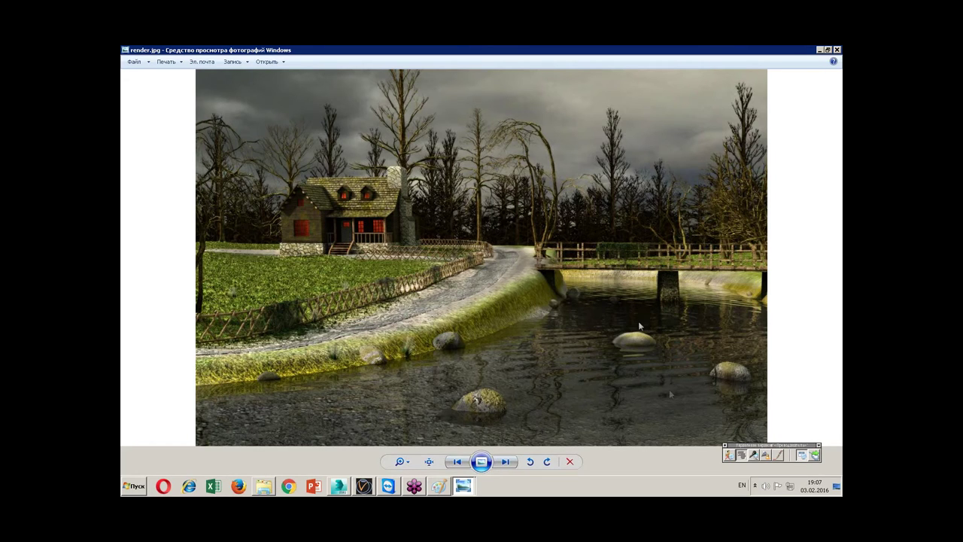
- Bring the Reference.max terrain scene in 3ds Max back in front of the render.jpg viewer
click(337, 486)
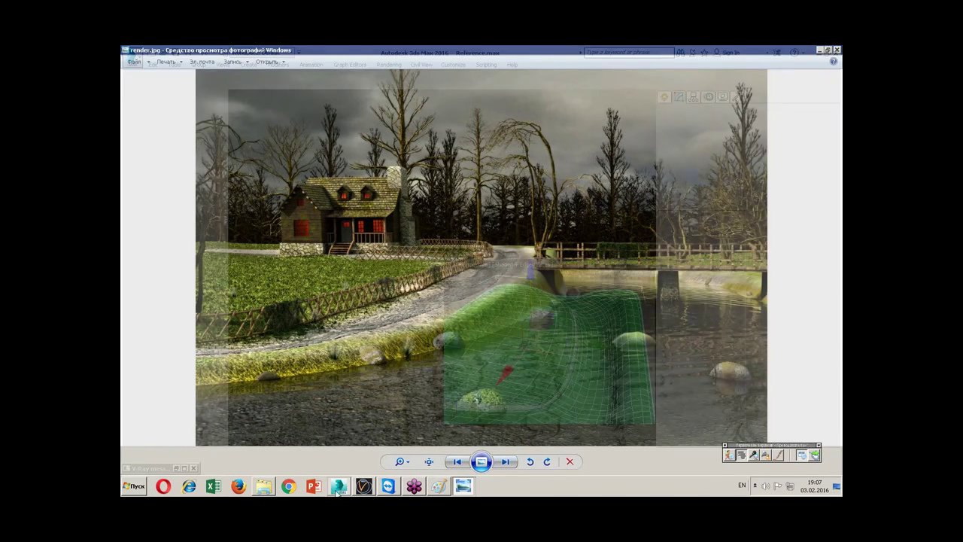
click(665, 97)
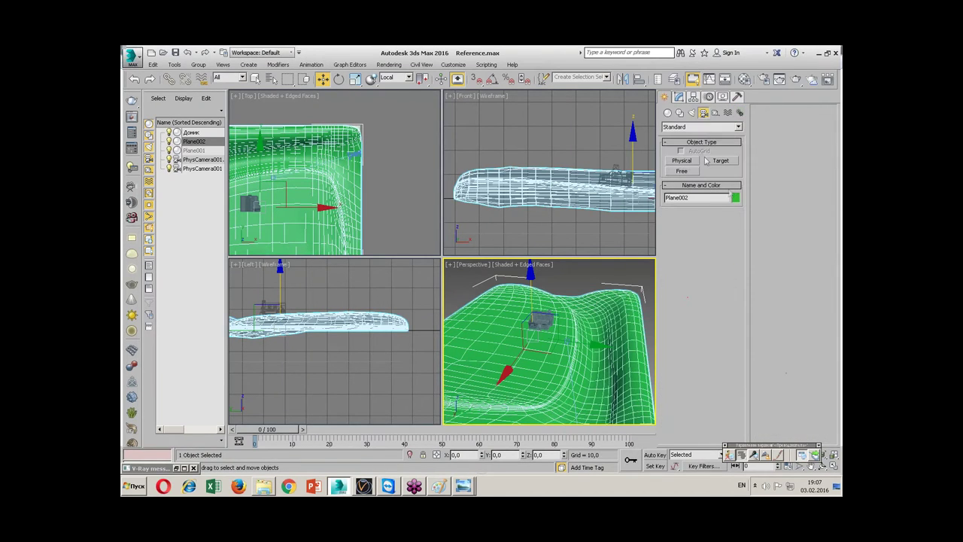
- Draw a large square Standard Primitives plane over the whole terrain in the Top viewport
click(668, 113)
click(724, 204)
middle_drag(249, 224, 317, 198)
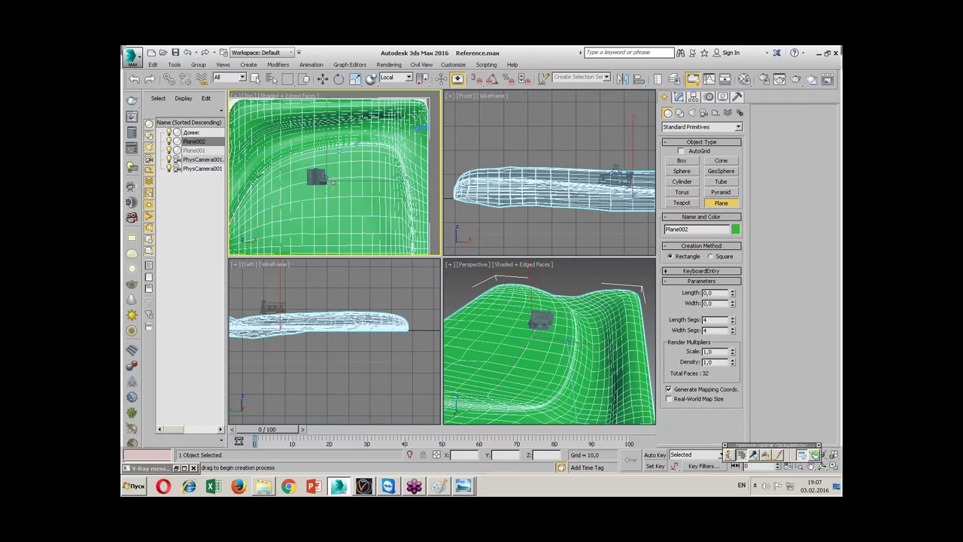
scroll(317, 197, down, 2)
mouse_move(277, 129)
mouse_down()
mouse_move(397, 251)
mouse_move(405, 219)
mouse_up()
- Inspect the new plane under the terrain in a maximized, orbited Perspective view
middle_click(509, 282)
key(alt+w)
mouse_move(509, 240)
middle_down()
mouse_move(510, 282)
mouse_move(476, 304)
middle_up()
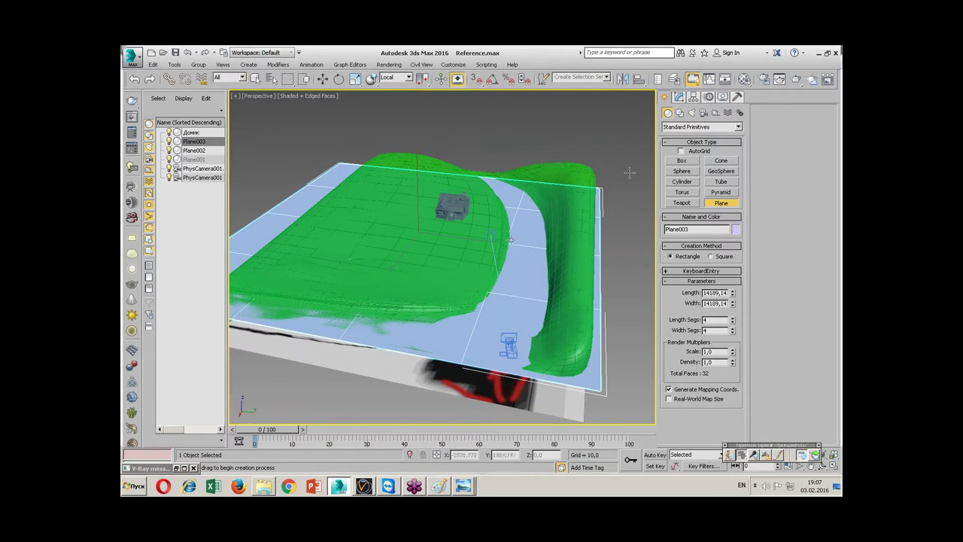
alt+middle_drag(510, 239, 532, 225)
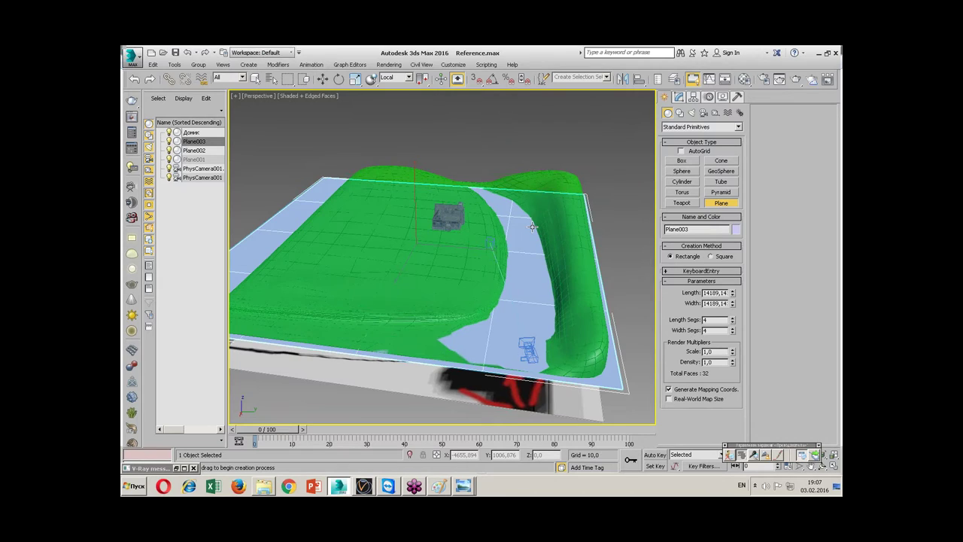
alt+middle_drag(532, 226, 508, 175)
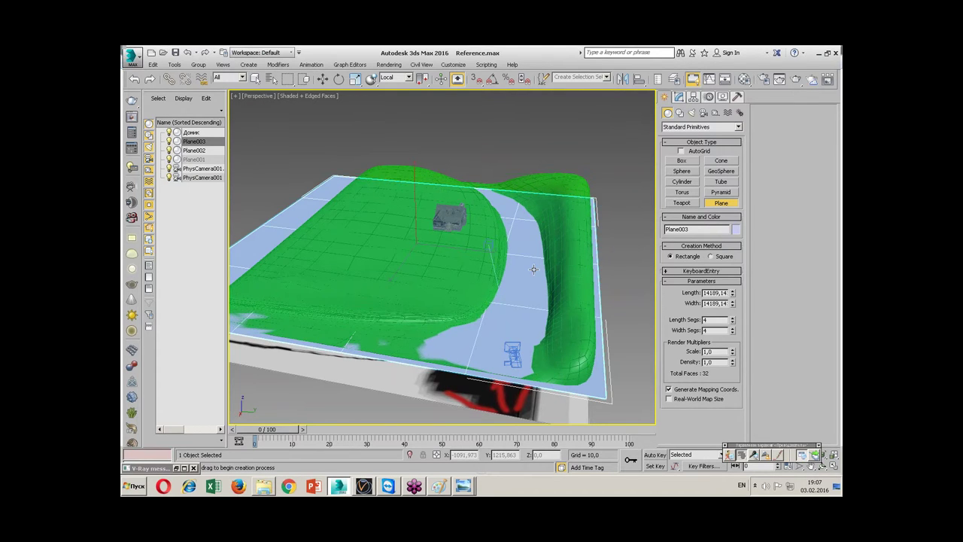
key(alt+w)
- Compare with the reference render, then reframe the maximized Perspective view
click(462, 486)
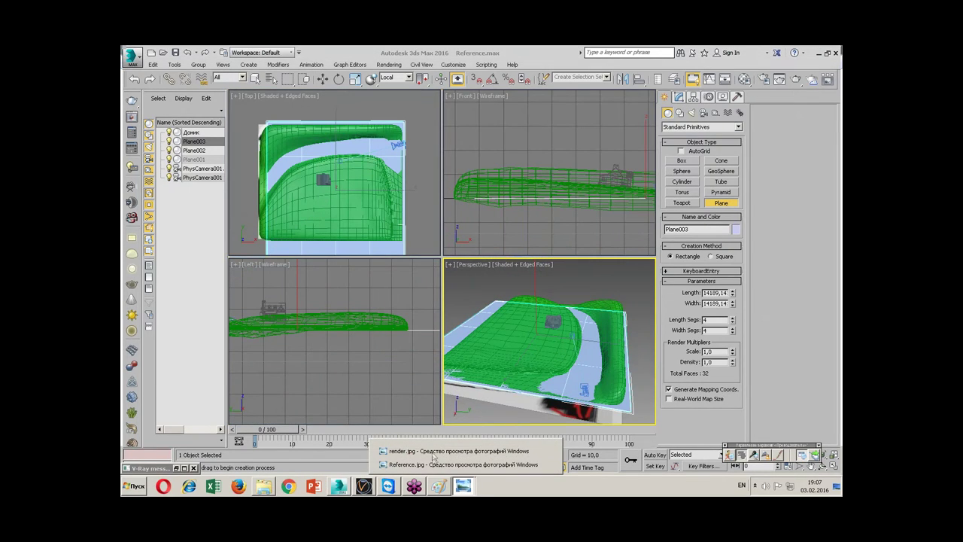
click(436, 451)
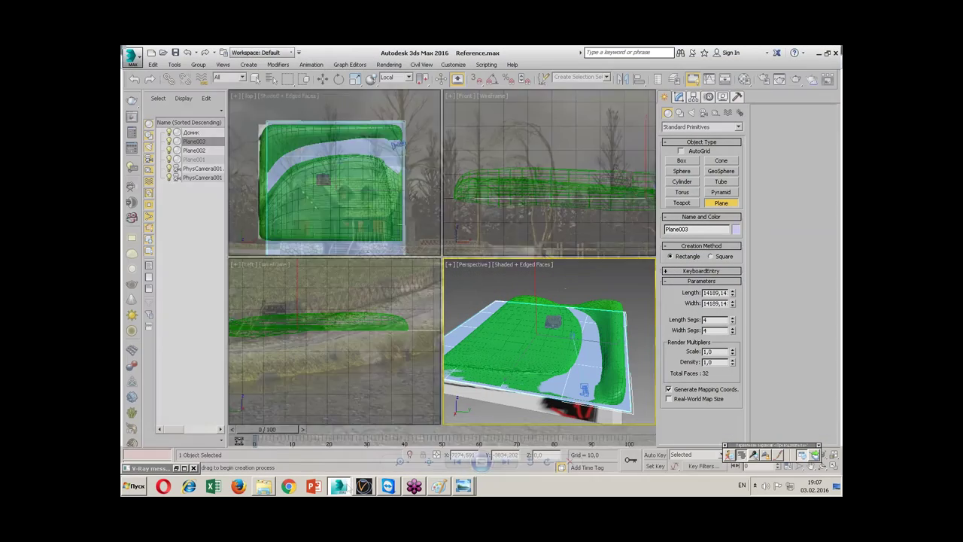
key(alt+w)
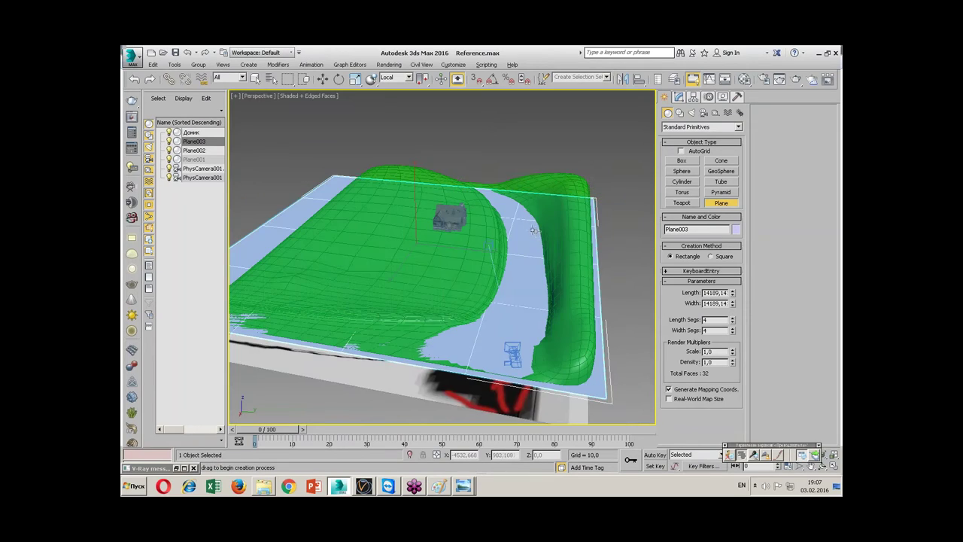
scroll(492, 232, up, 3)
alt+middle_drag(492, 233, 493, 257)
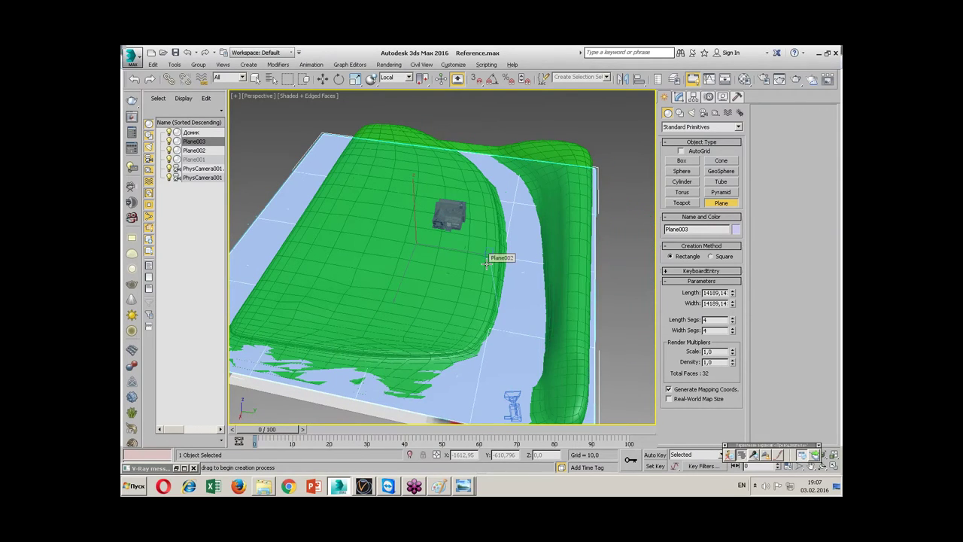
- Raise the Plane003 water plane to Z 73,256 beneath the terrain
right_click(493, 257)
key(w)
drag(437, 256, 446, 259)
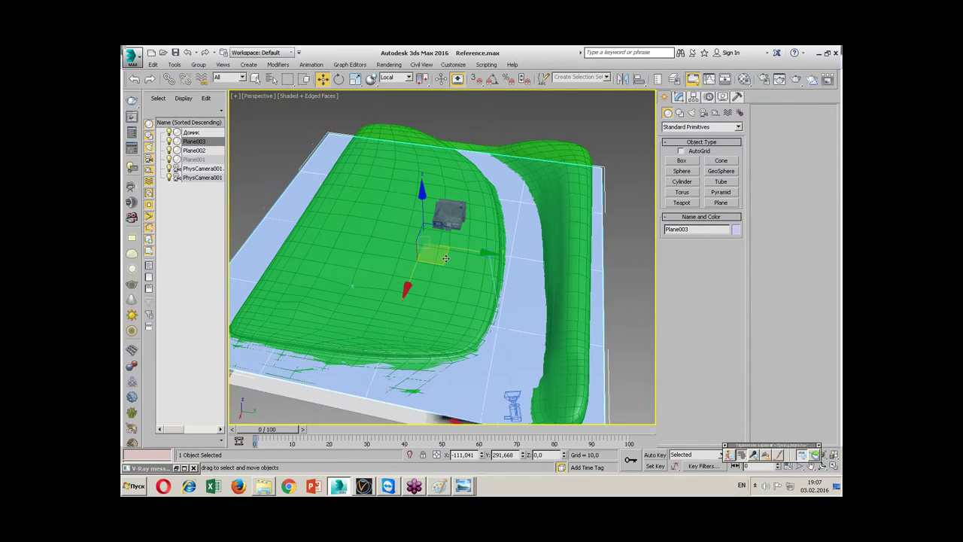
alt+middle_drag(492, 278, 422, 195)
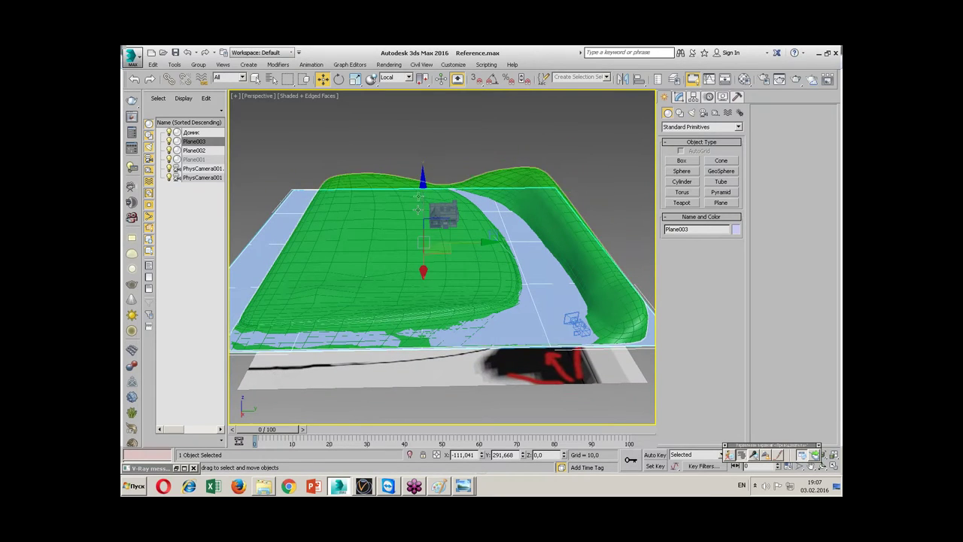
drag(422, 194, 425, 194)
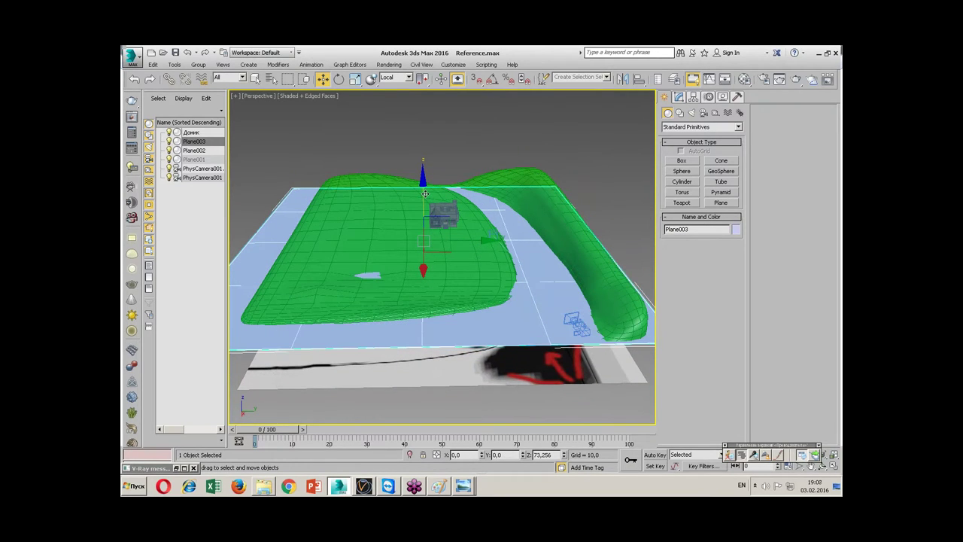
drag(426, 195, 426, 211)
- Select the green terrain Plane002 and enable Paint Deformation Push/Pull
click(376, 249)
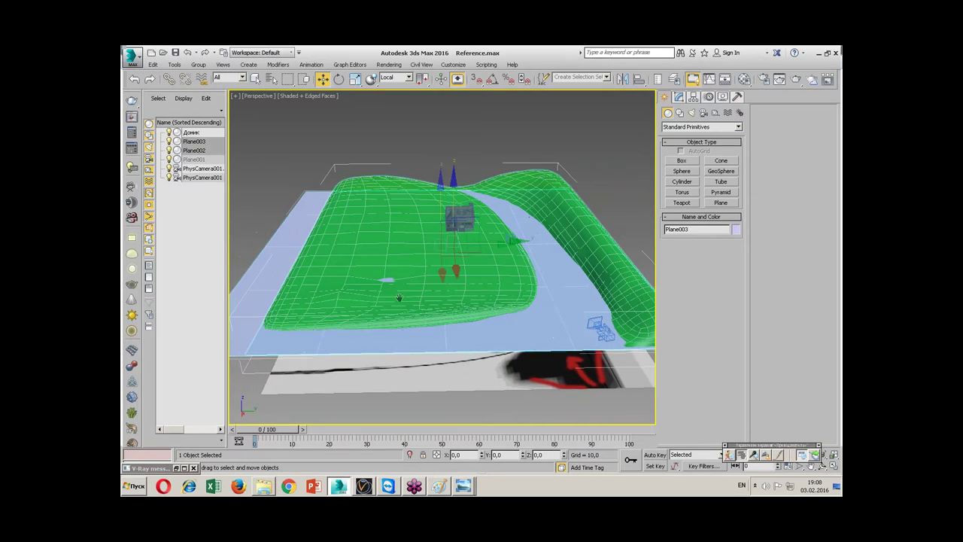
click(679, 97)
key(q)
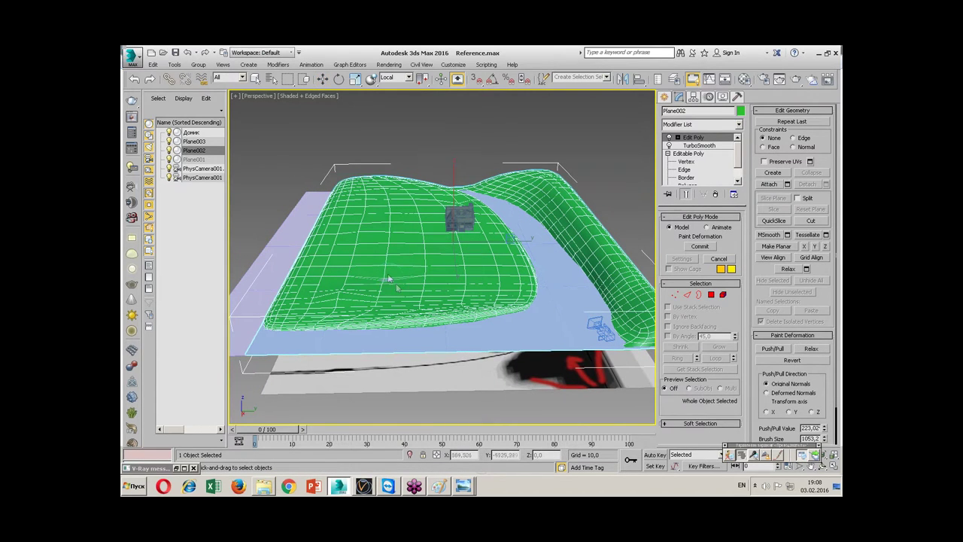
click(773, 349)
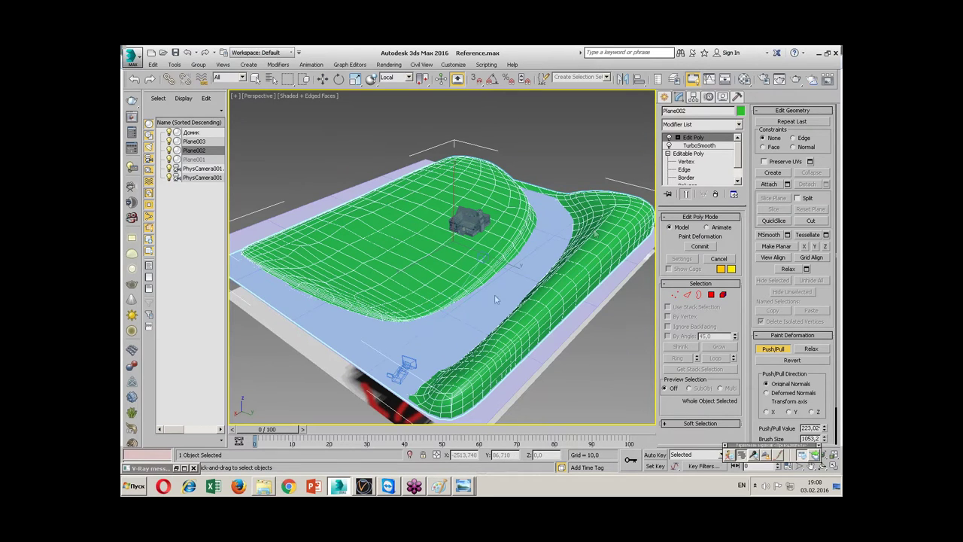
- Convert the Plane003 water plane to an Editable Poly
click(543, 251)
key(w)
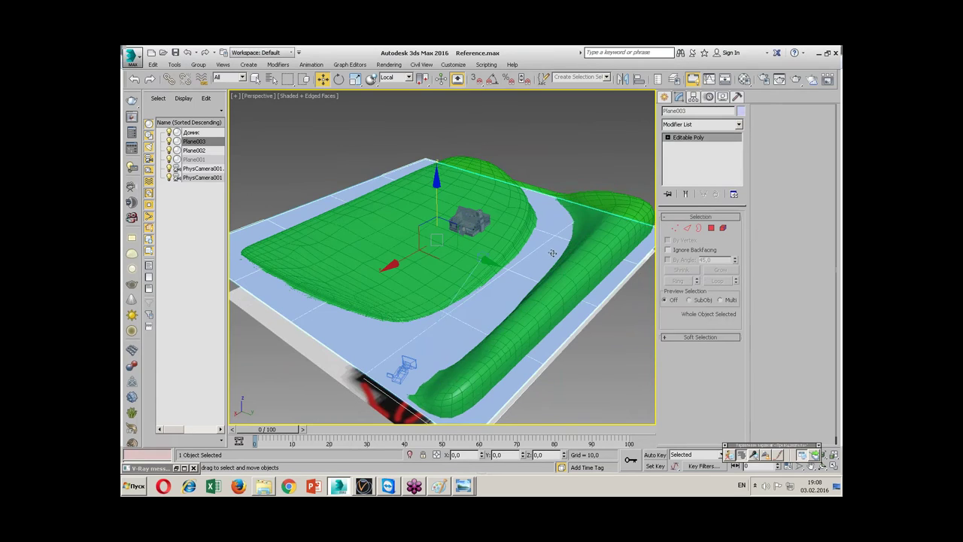
key(alt+w)
- In the Front viewport, move the plane's left tip vertices and one more vertex vertically
click(576, 200)
drag(480, 185, 455, 207)
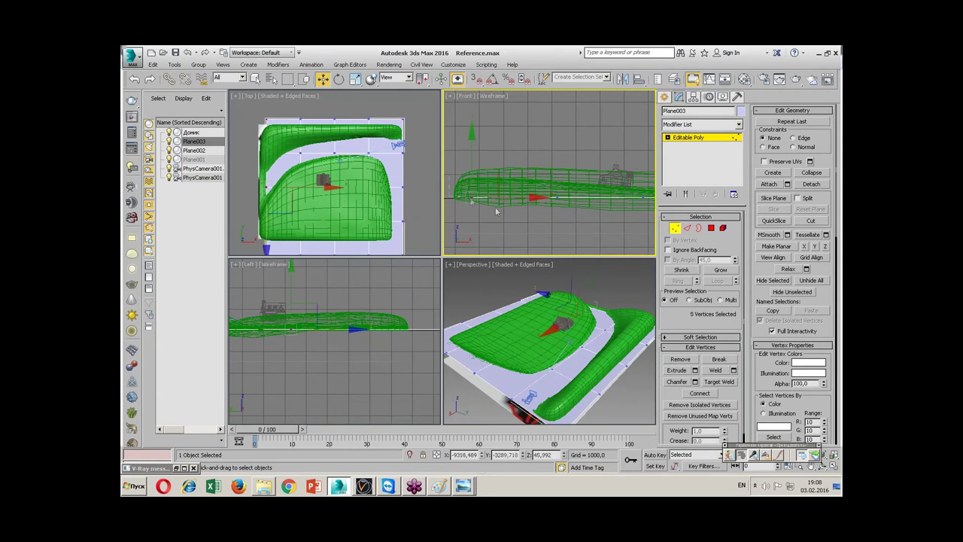
drag(471, 167, 482, 155)
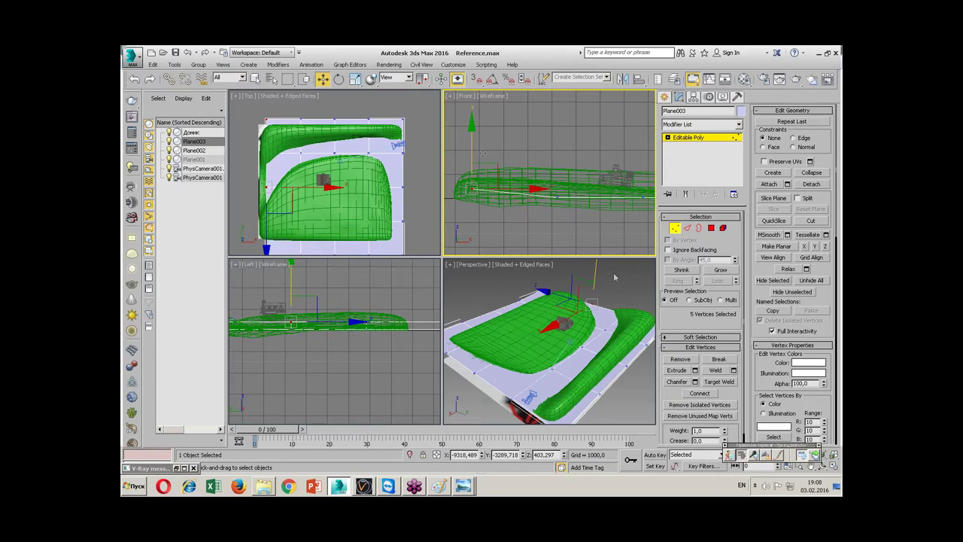
mouse_move(482, 154)
alt+middle_down()
mouse_move(511, 200)
mouse_move(522, 207)
mouse_move(526, 192)
alt+middle_up()
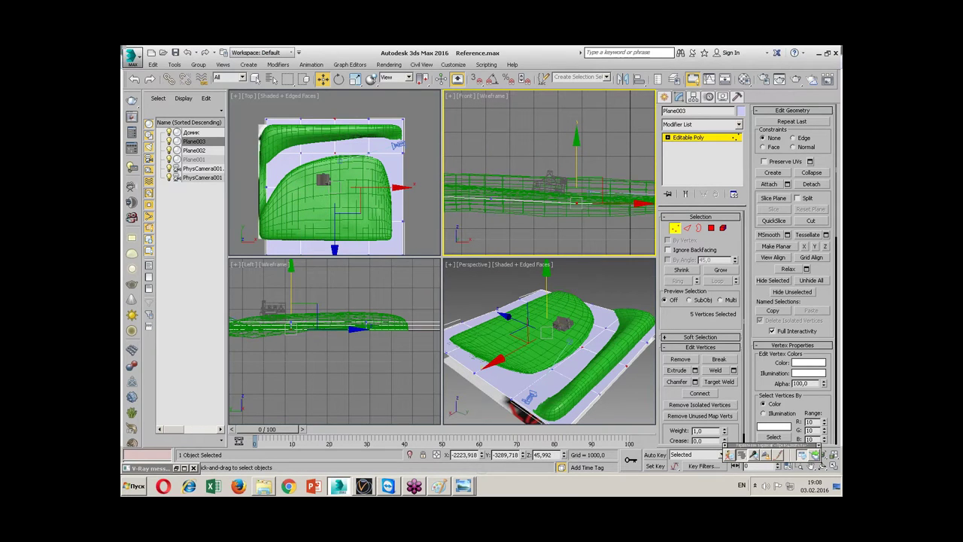
click(574, 168)
click(576, 203)
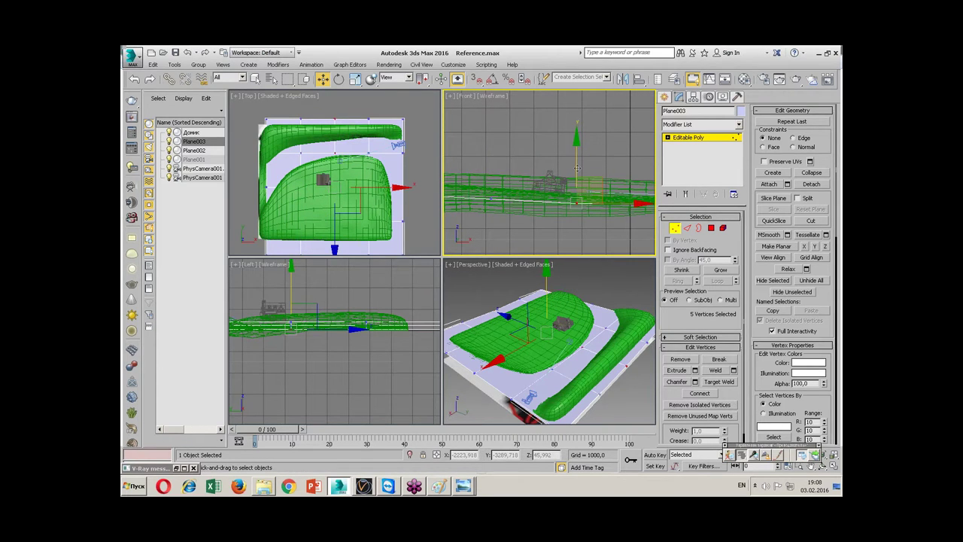
drag(578, 169, 579, 167)
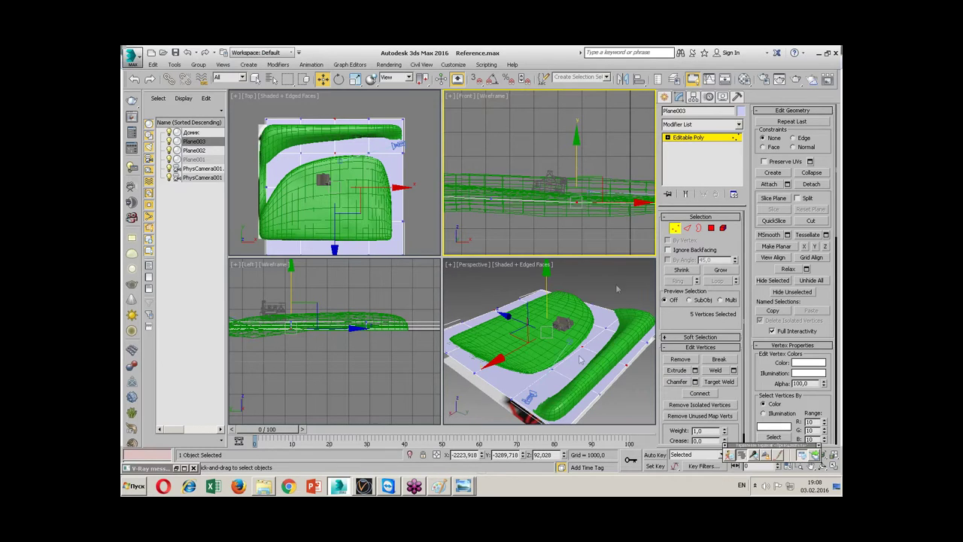
click(586, 211)
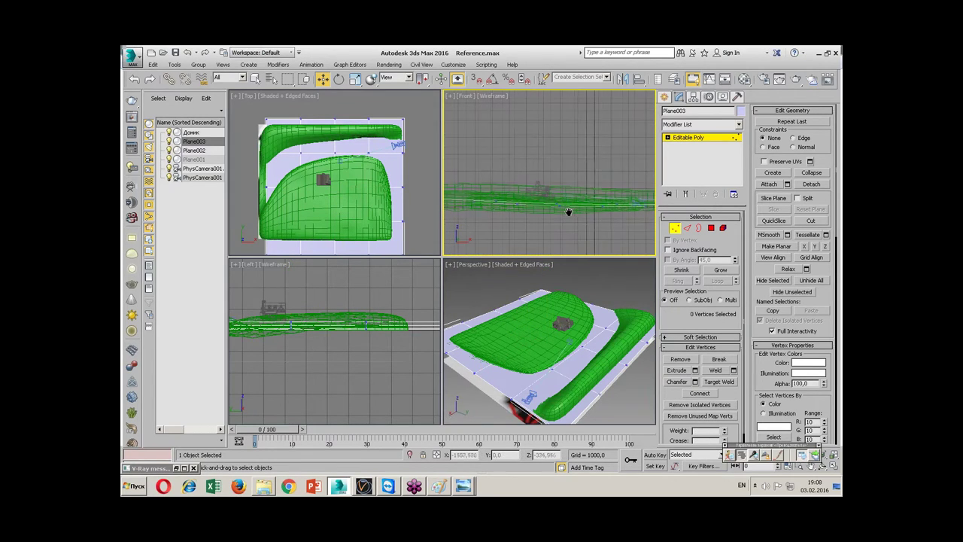
- Exit Vertex mode and inspect the reshaped water plane in a maximized Perspective view
click(587, 277)
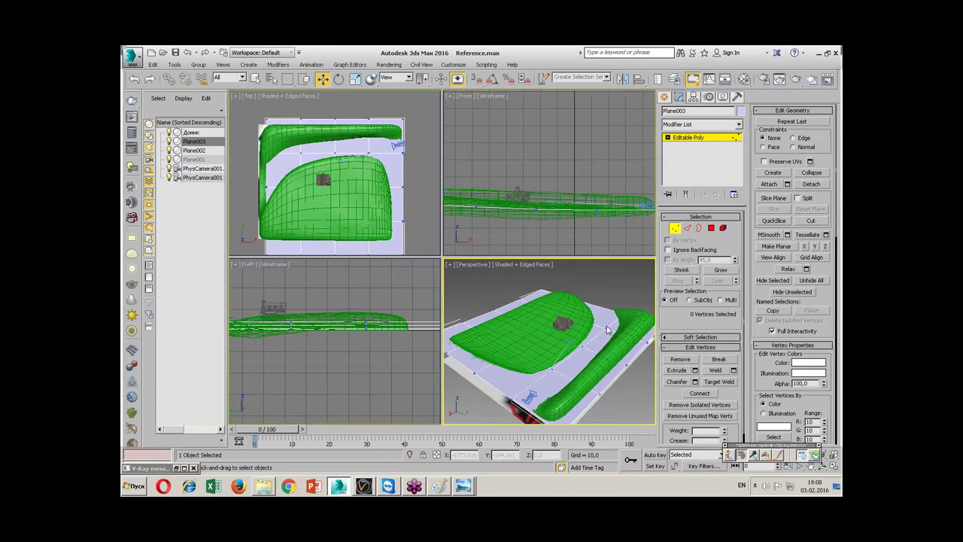
key(alt+w)
click(693, 138)
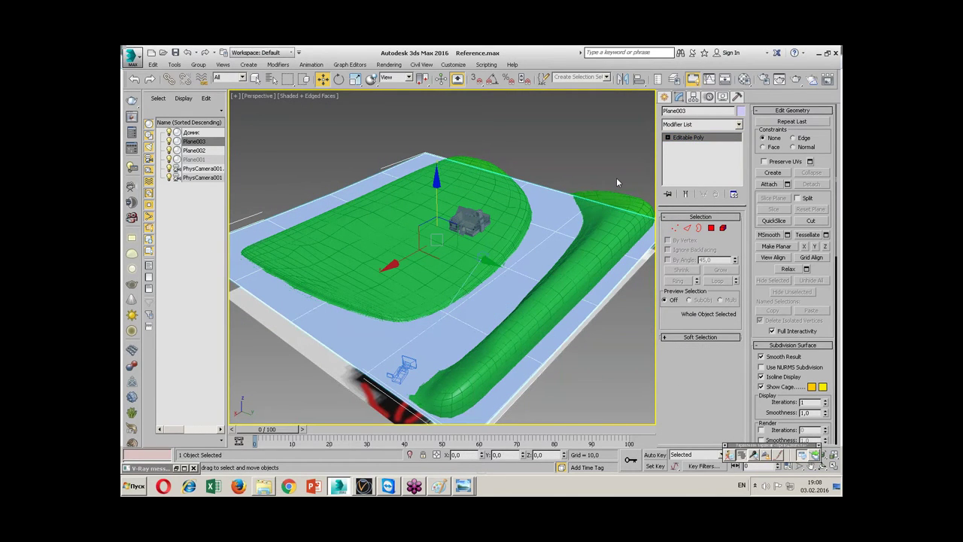
mouse_move(616, 179)
alt+middle_down()
mouse_move(557, 237)
mouse_move(581, 302)
alt+middle_up()
key(alt+w)
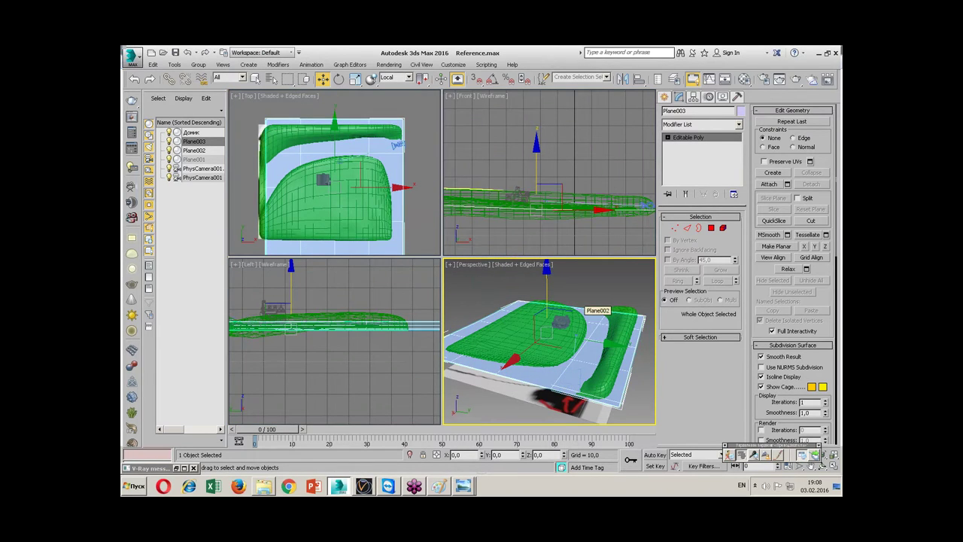
- Show PhysCamera001 in a single maximized view with edged faces turned off
key(c)
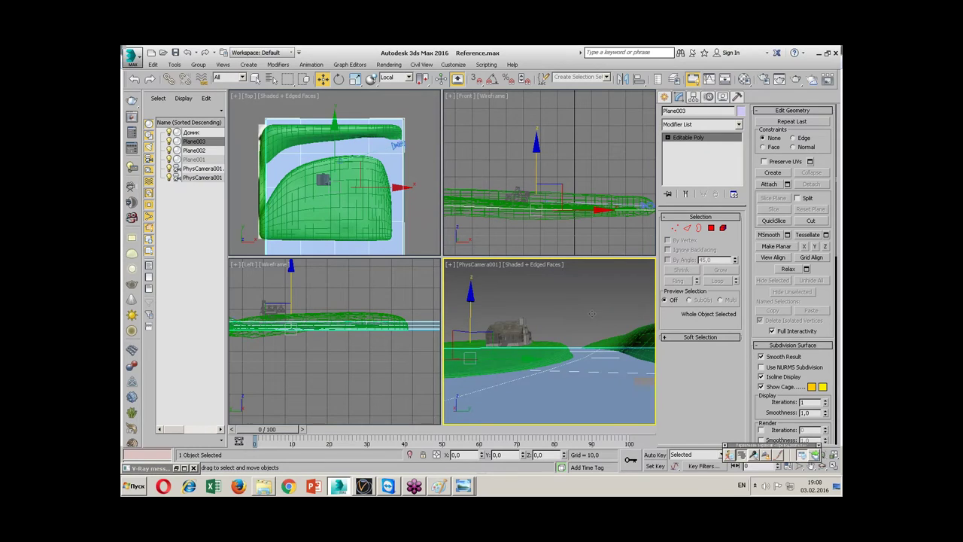
key(alt+w)
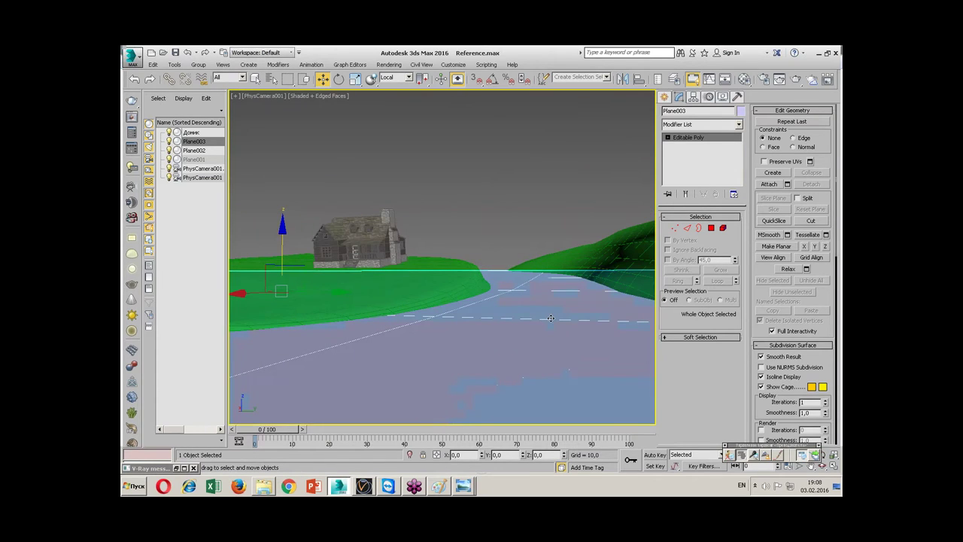
key(F4)
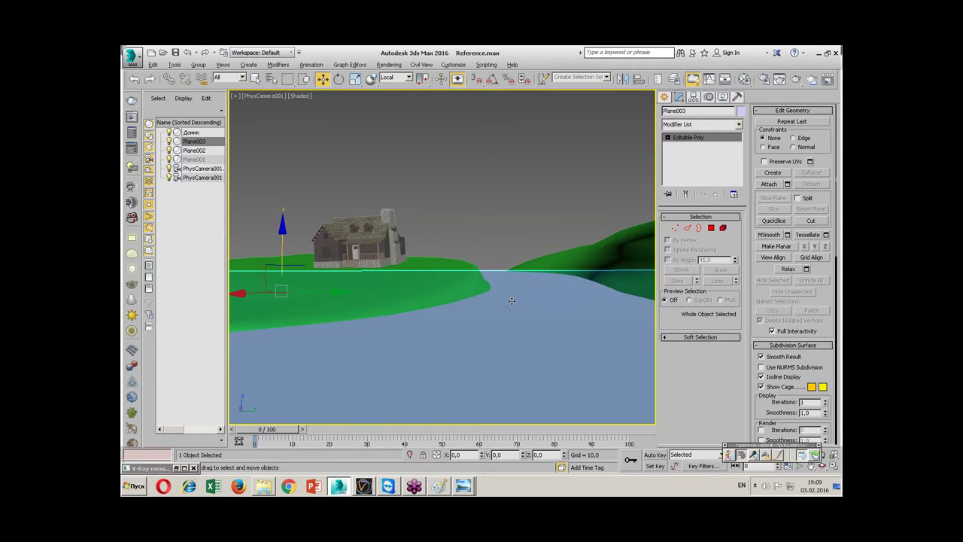
click(463, 485)
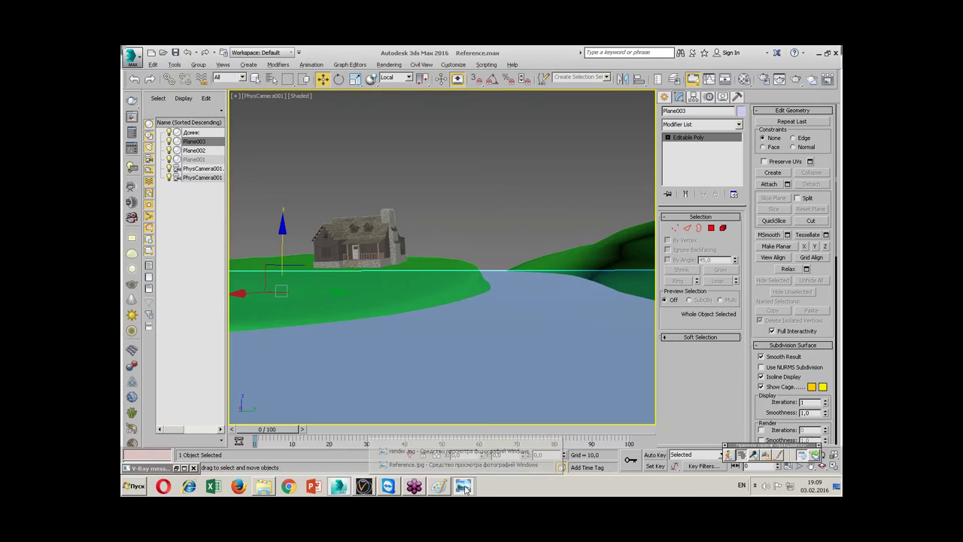
- Glance at the reference render, then return to the riverside scene in 3ds Max
click(412, 450)
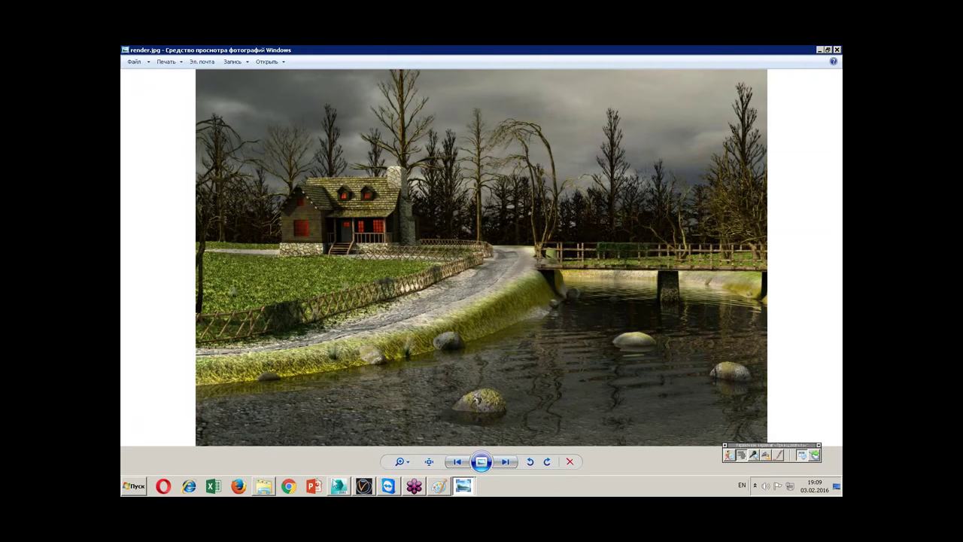
click(338, 486)
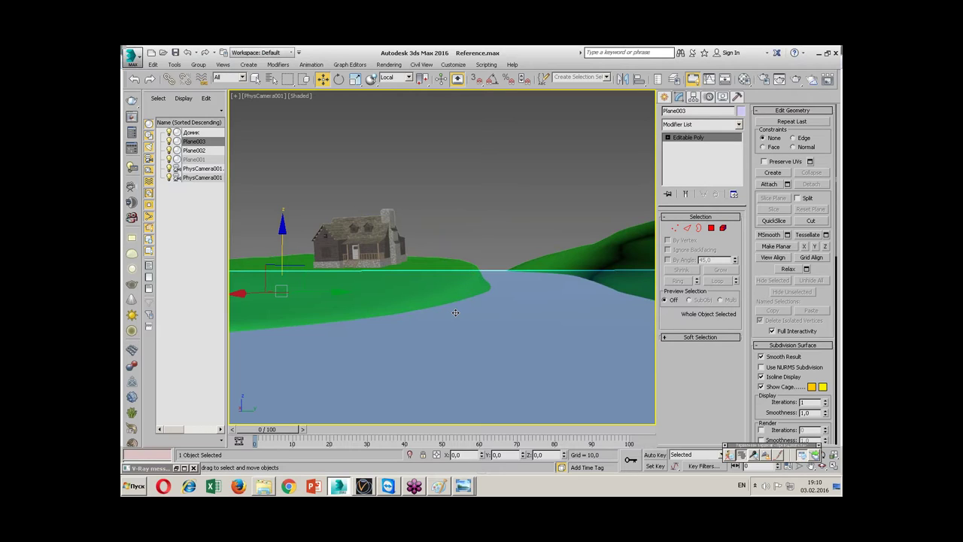
mouse_move(462, 486)
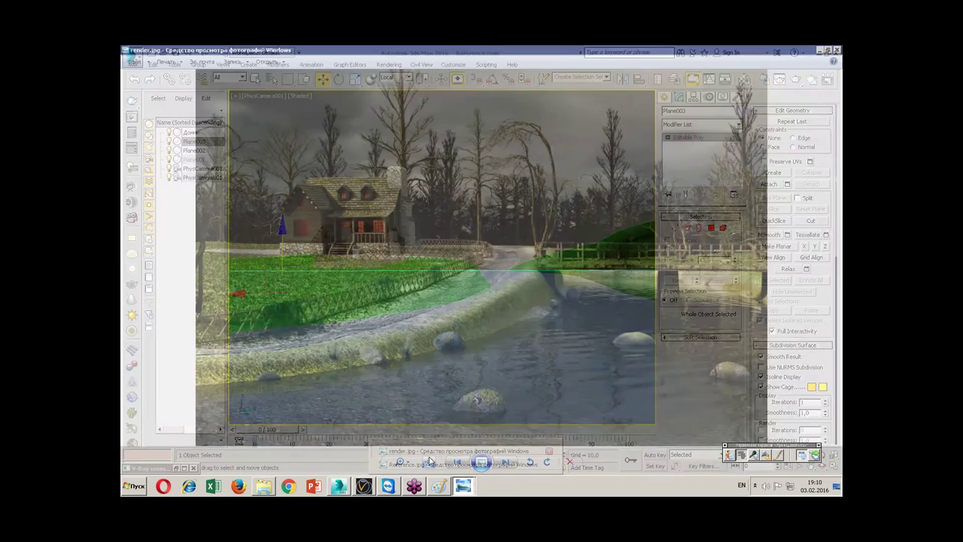
- Show the finished render.jpg riverside reference in Windows Photo Viewer
click(429, 453)
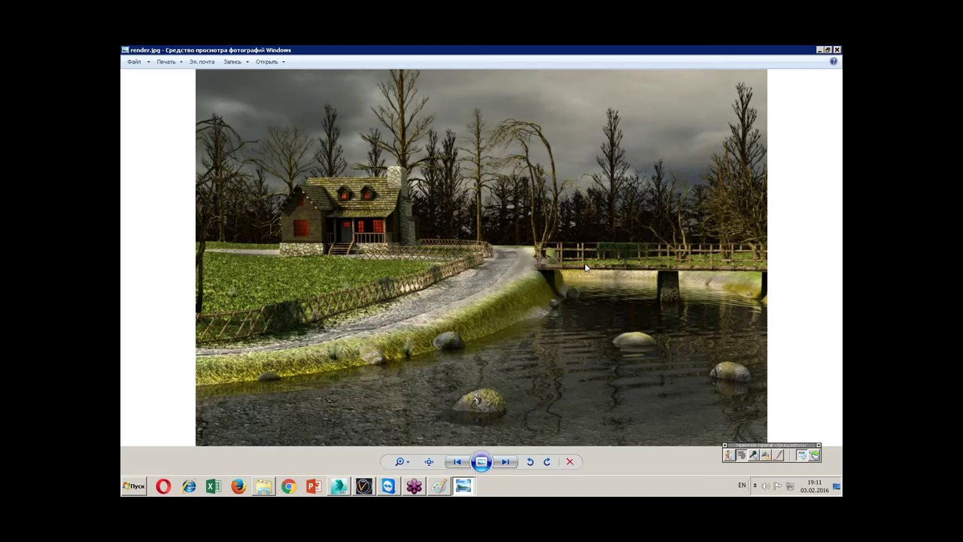
- Start a new blank Paint canvas without saving the old text
click(439, 486)
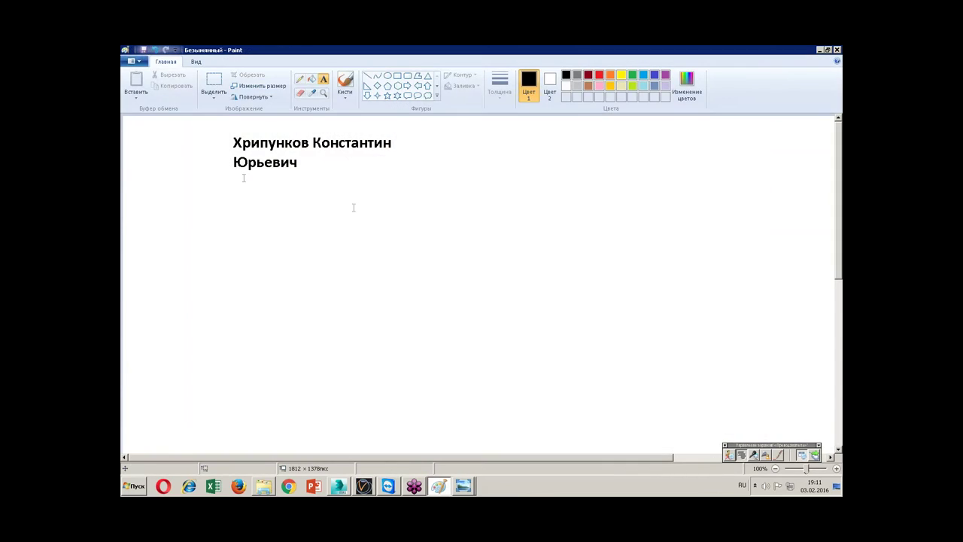
click(134, 61)
click(150, 303)
click(494, 270)
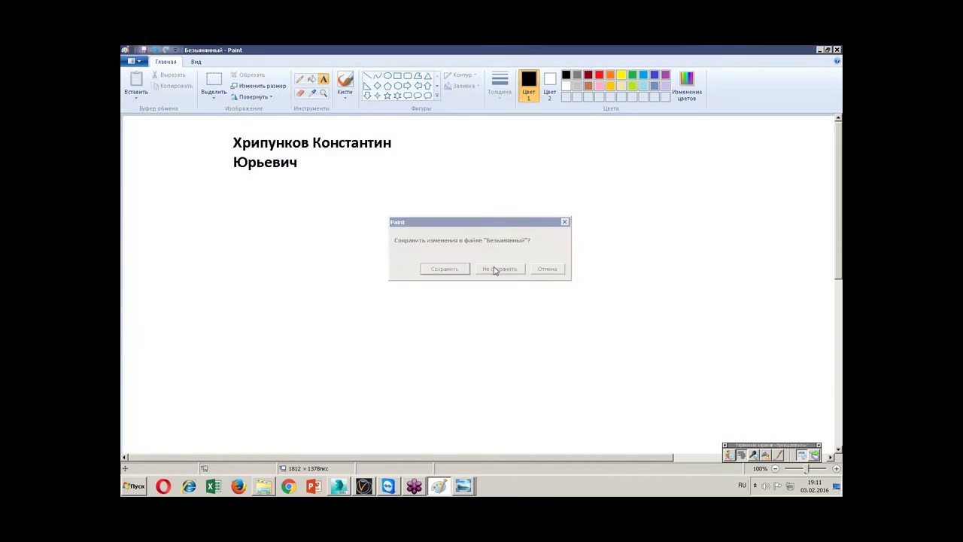
- Write the heading 'Object Paint' near the canvas's top-left corner
click(219, 135)
text(Щ)
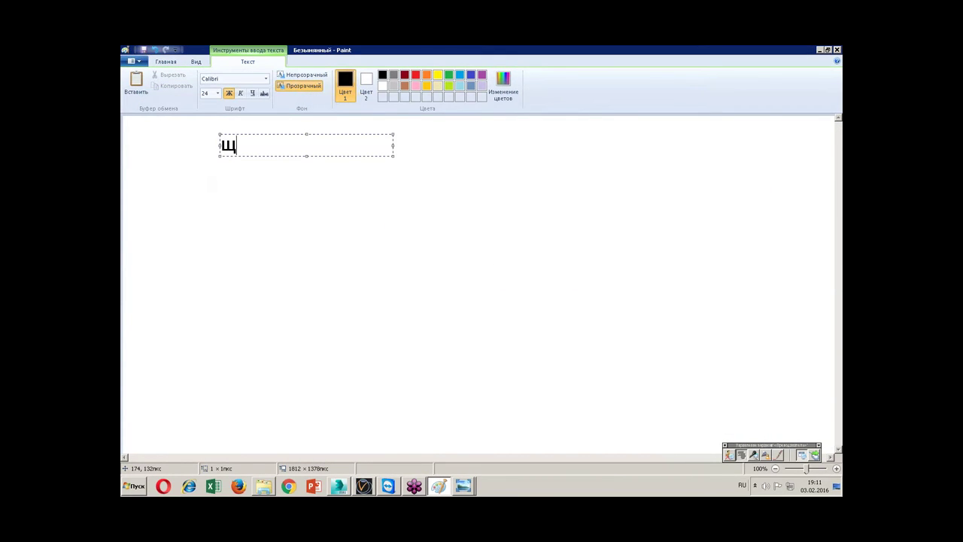
key(BackSpace)
key(alt+shift)
text(O)
text(bject Paint)
click(287, 198)
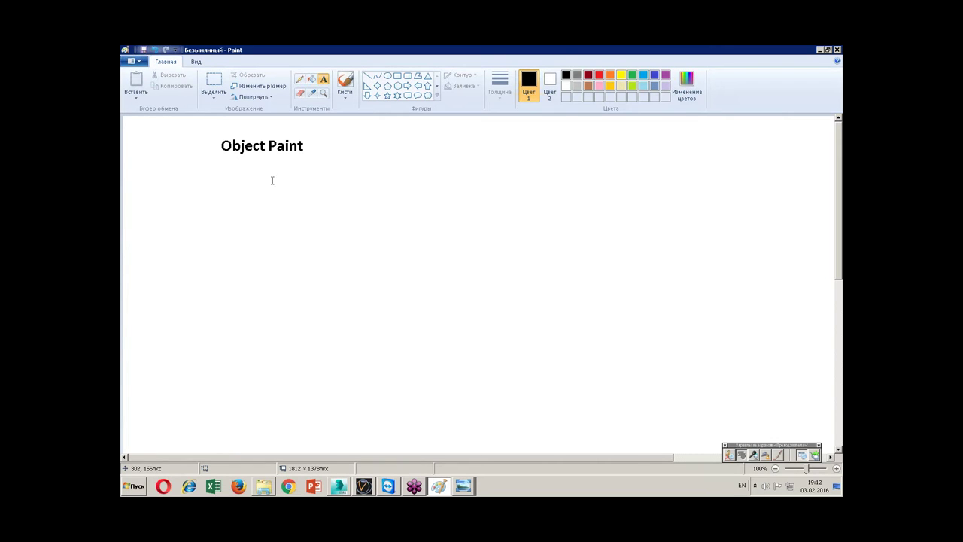
click(347, 487)
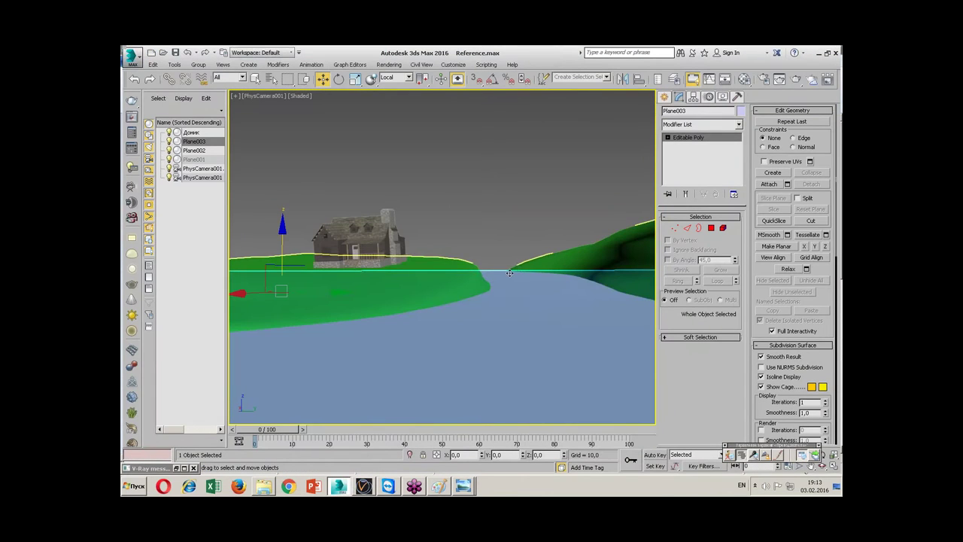
- Rename the green plane to 'Land' and the water plane to 'Water'
click(632, 229)
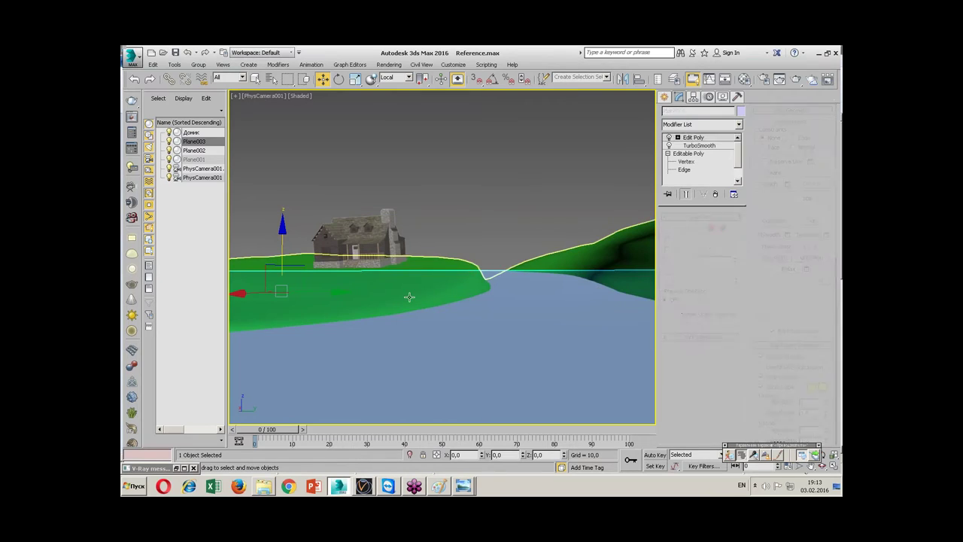
text(Land)
key(Return)
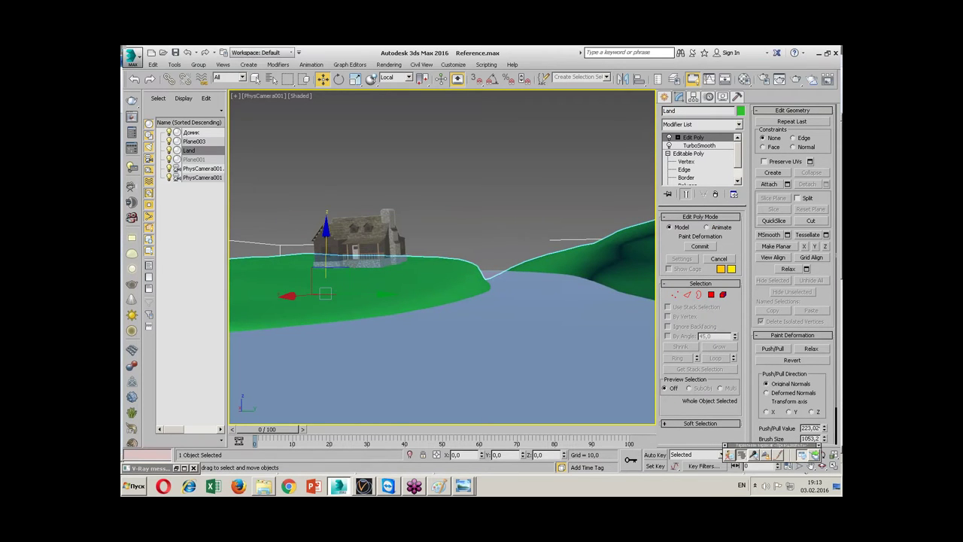
click(592, 291)
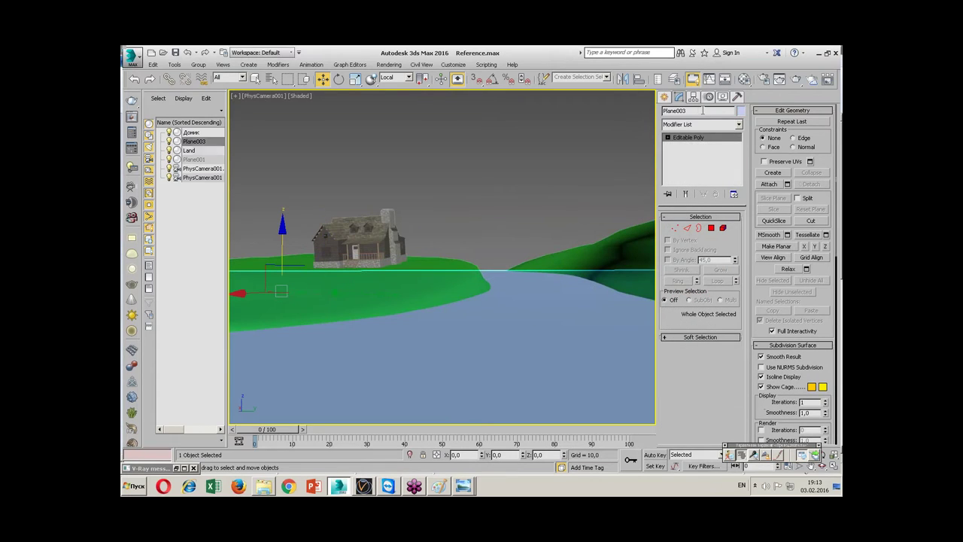
text(Water)
key(Return)
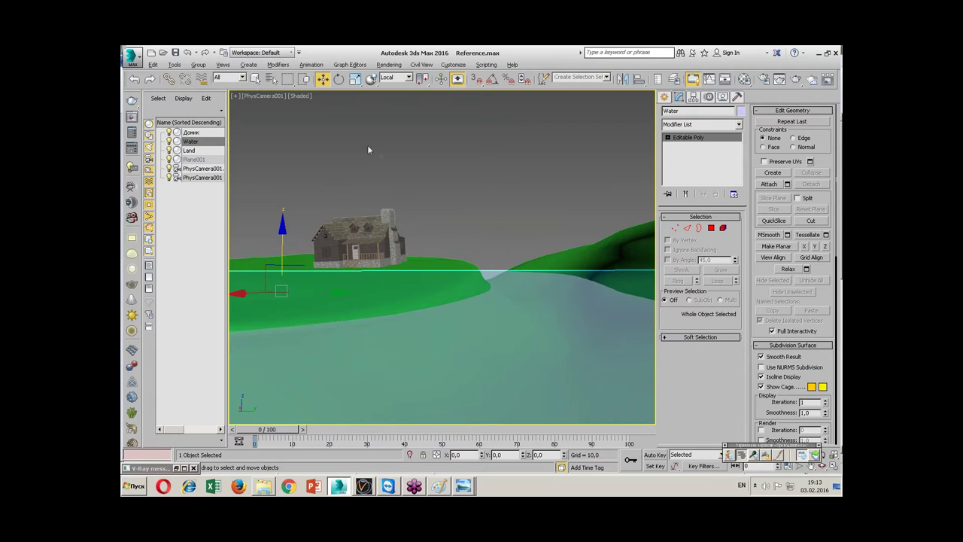
- Switch the viewport to Perspective and orbit to see more of the land
key(p)
alt+middle_drag(429, 240, 449, 250)
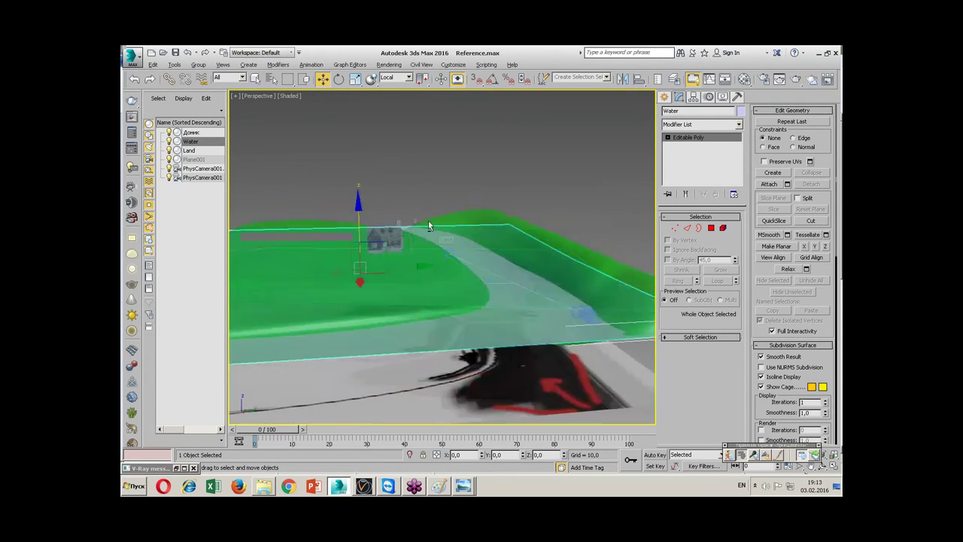
click(132, 57)
mouse_move(156, 189)
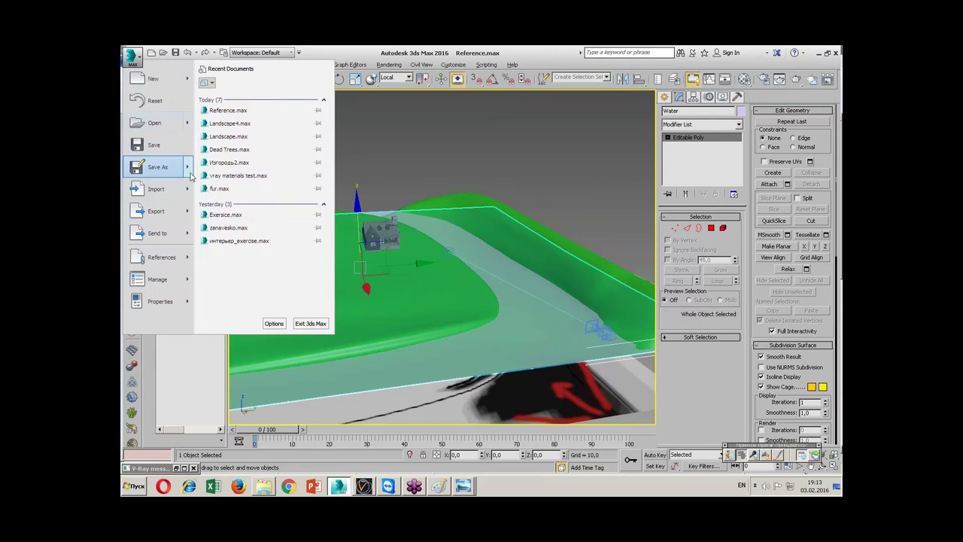
- Merge stone19 and stone17 from Камушки.max and select them in the scene
click(239, 126)
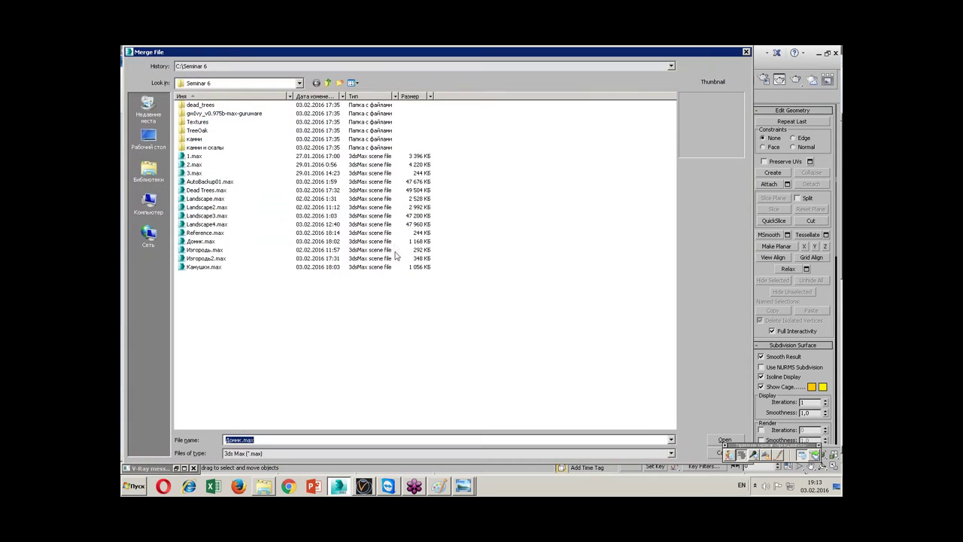
click(202, 269)
double_click(202, 268)
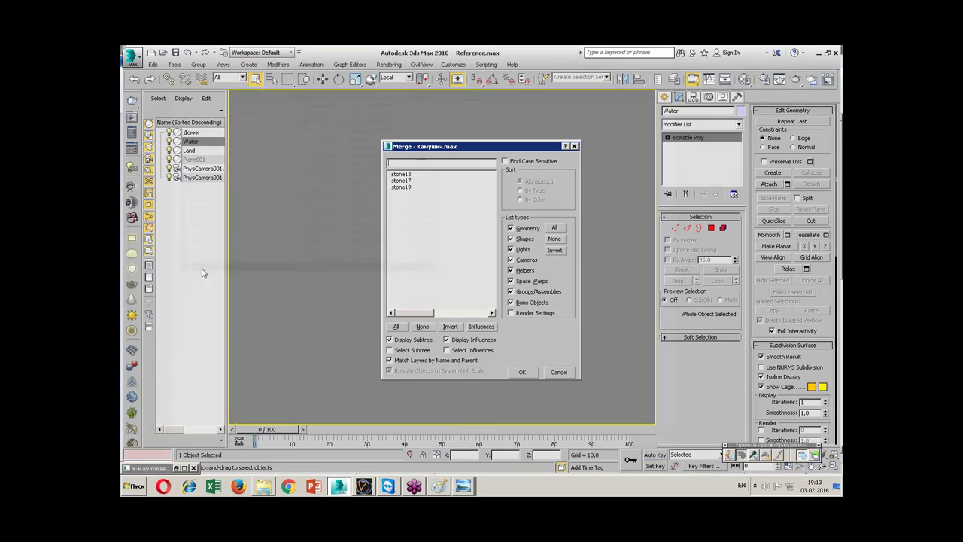
click(408, 187)
ctrl+click(414, 181)
key(Return)
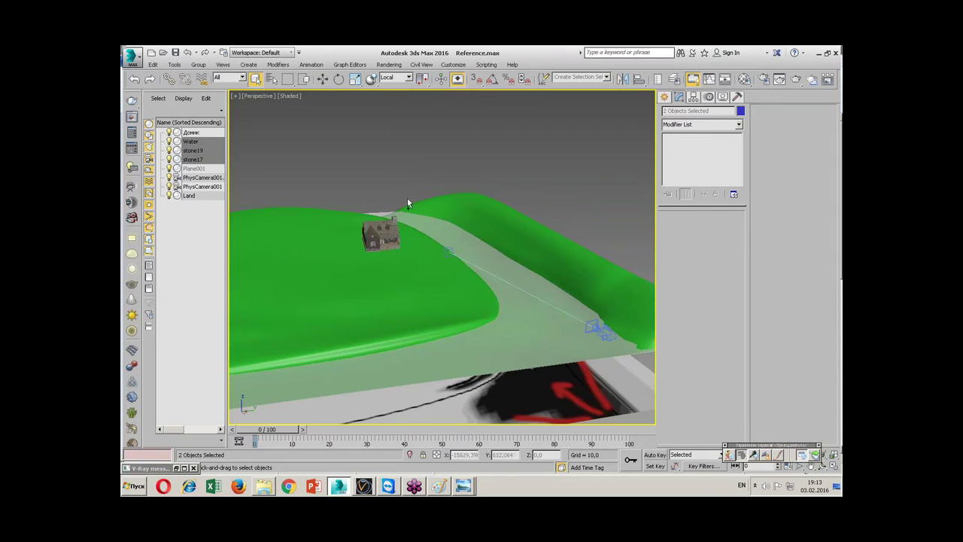
click(423, 236)
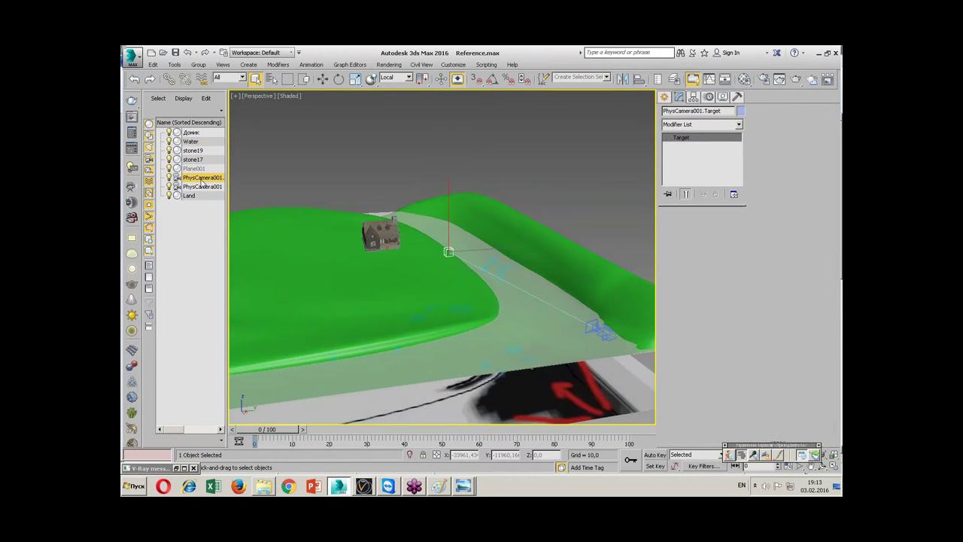
click(192, 150)
ctrl+click(207, 158)
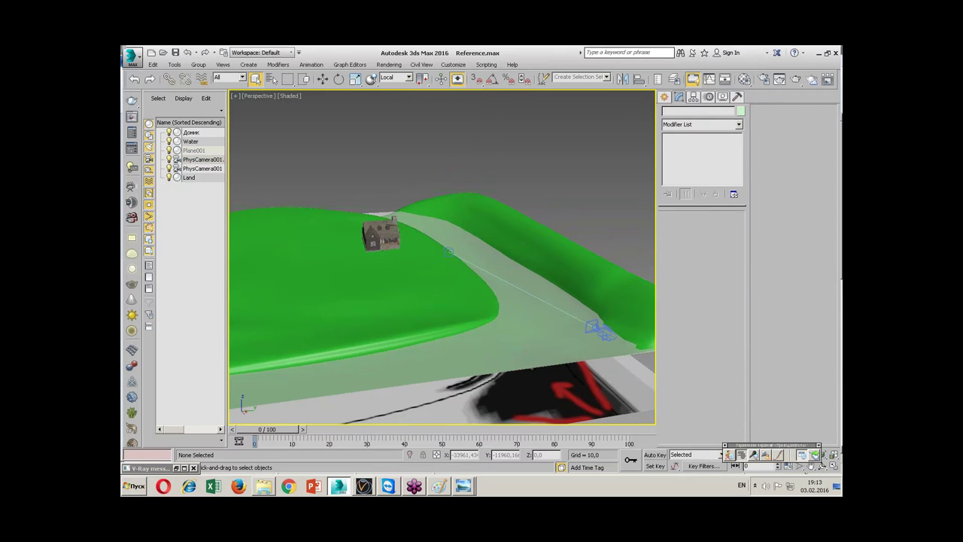
- Merge stone13 from Камушки.max as well, ready to move the stones
click(132, 57)
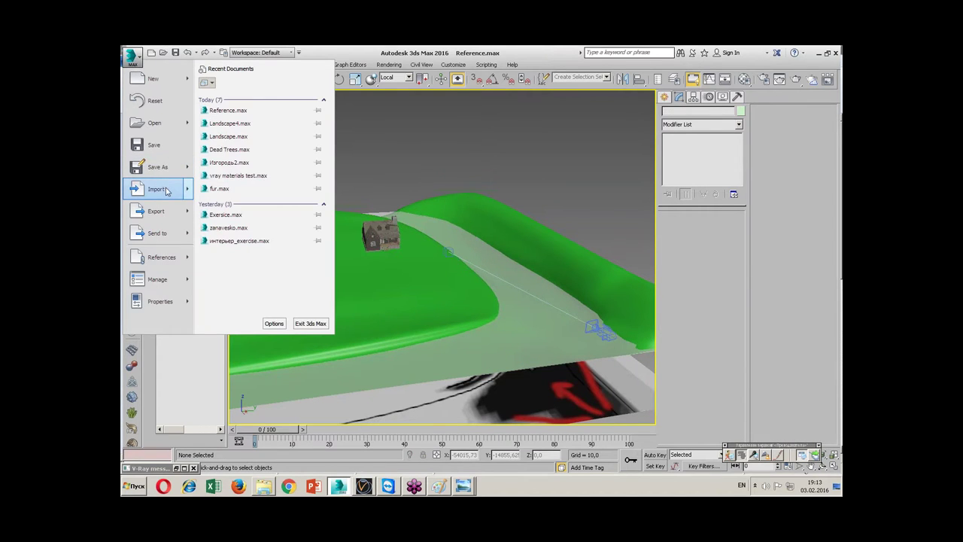
mouse_move(156, 189)
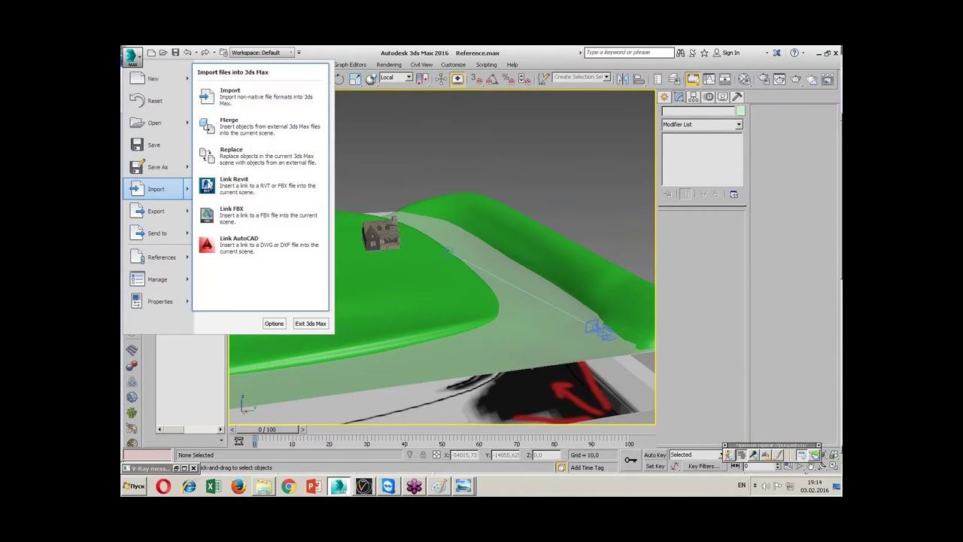
click(218, 120)
double_click(207, 268)
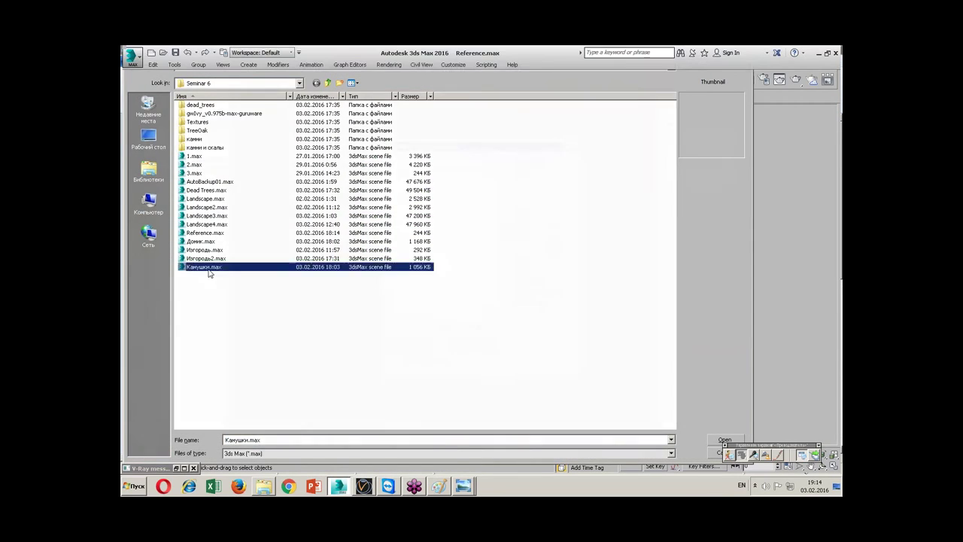
click(410, 176)
shift+click(414, 187)
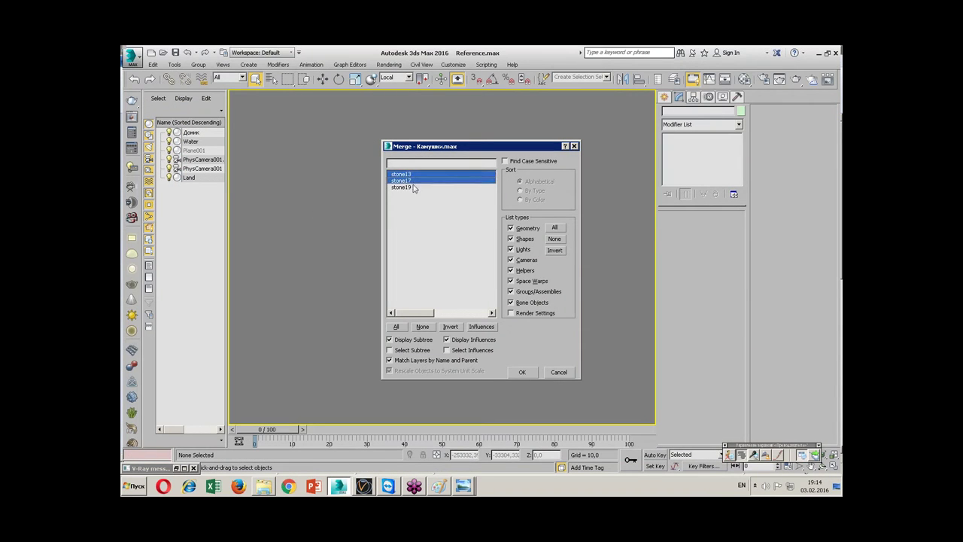
click(522, 371)
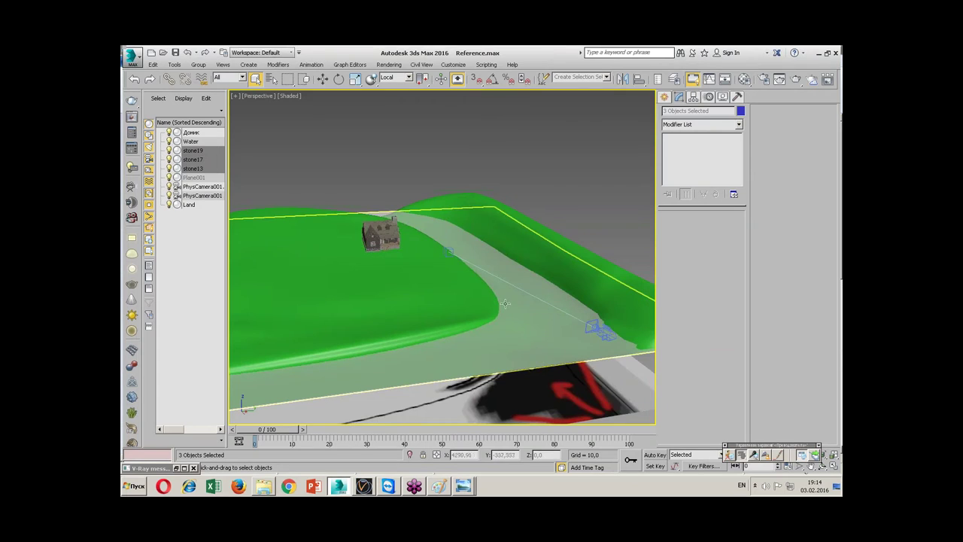
key(w)
scroll(448, 248, down, 5)
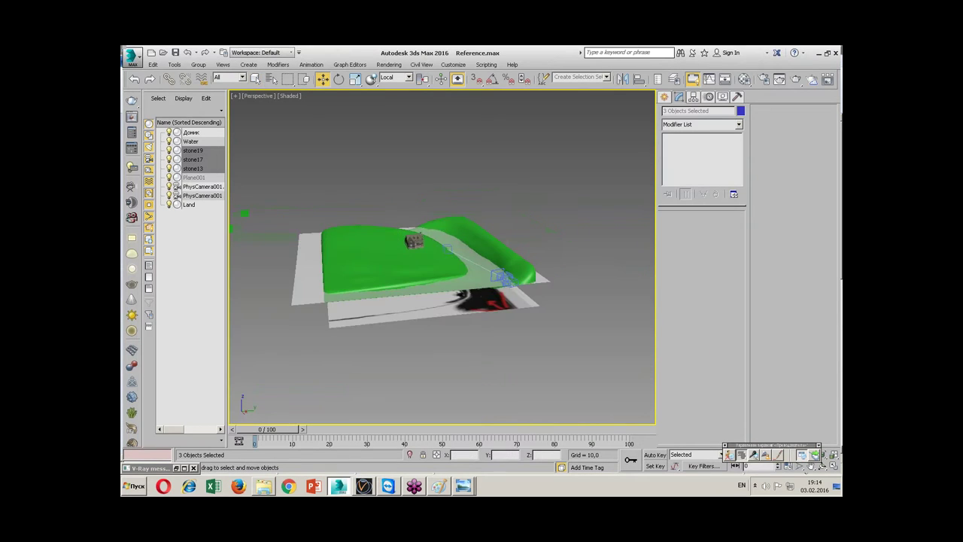
- Frame the three merged stones from a low angle and make a quick test render
scroll(466, 247, up, 3)
scroll(468, 247, up, 3)
mouse_move(468, 246)
alt+middle_down()
mouse_move(466, 255)
mouse_move(411, 259)
mouse_move(423, 243)
alt+middle_up()
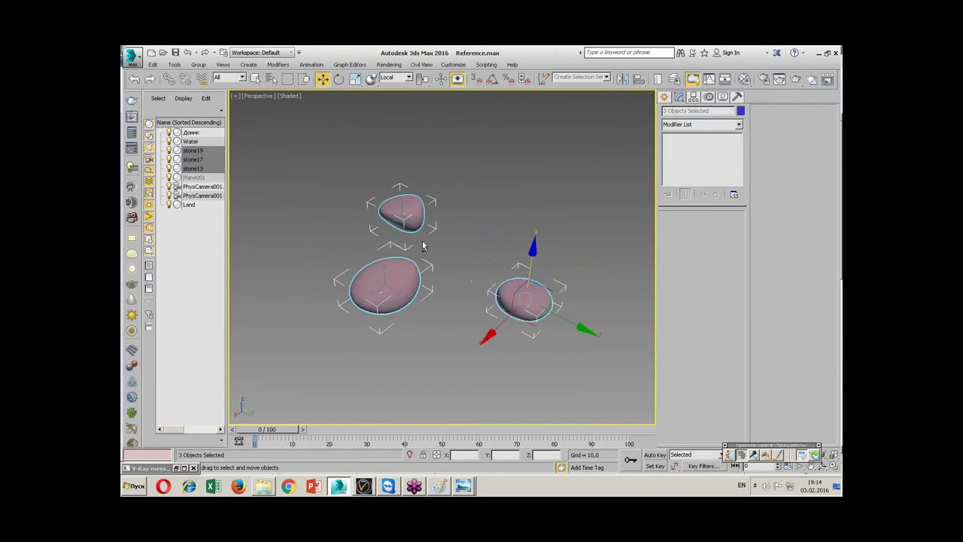
scroll(422, 246, up, 2)
mouse_move(450, 267)
alt+middle_down()
mouse_move(462, 249)
mouse_move(441, 253)
alt+middle_up()
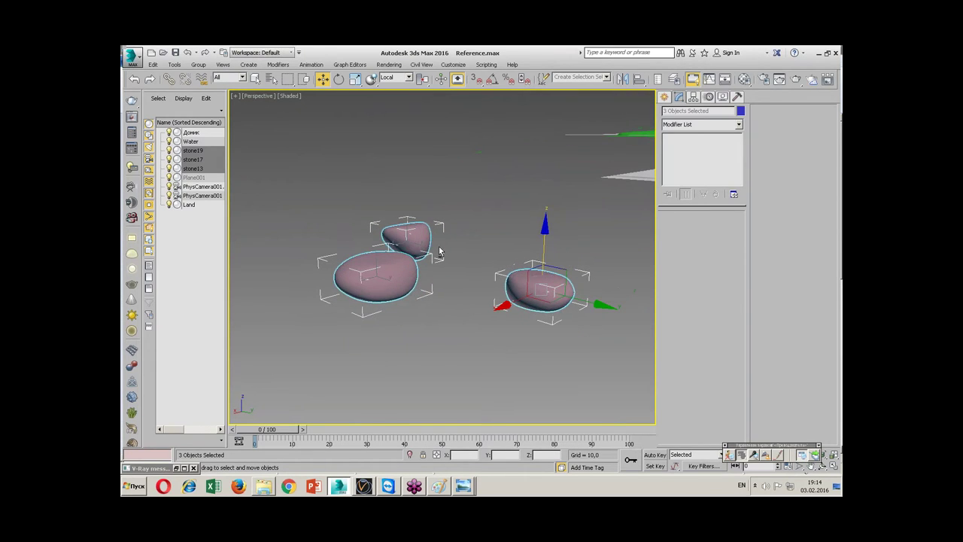
key(shift+q)
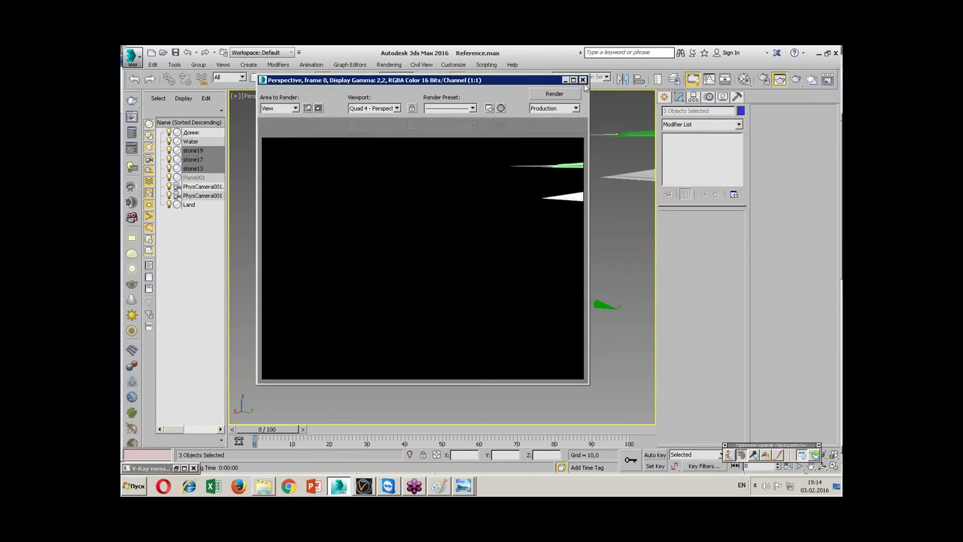
click(583, 79)
- Switch the renderer to V-Ray in Render Setup and render the stones
key(F10)
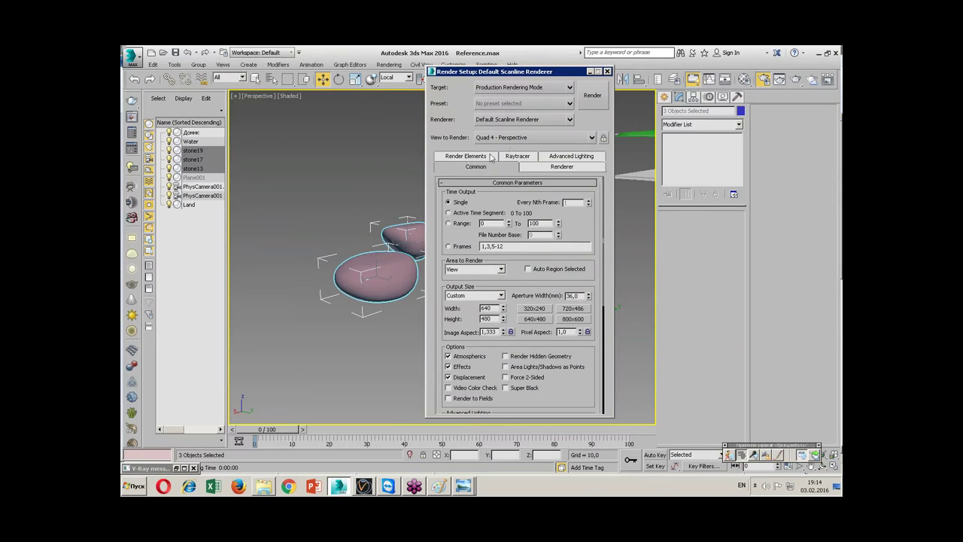
click(535, 120)
click(519, 182)
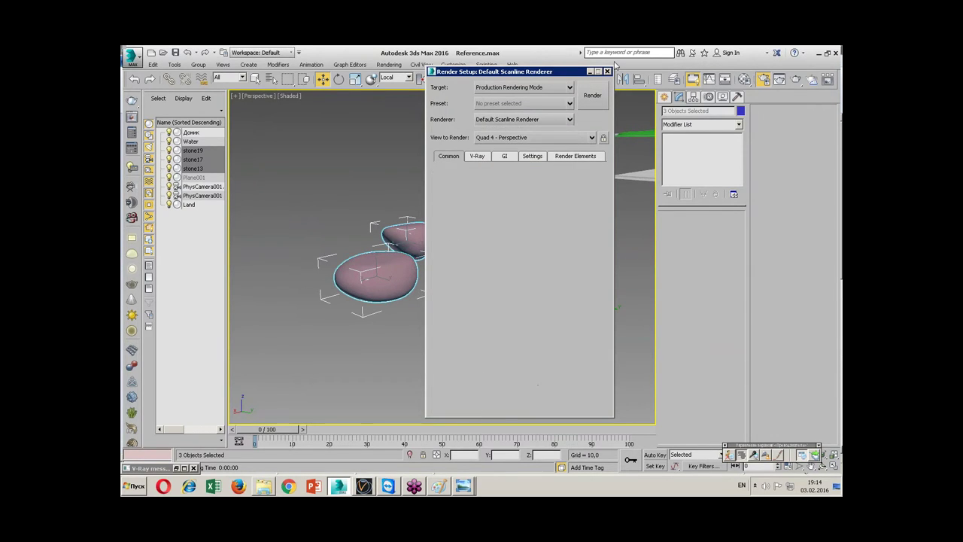
click(607, 71)
key(shift+q)
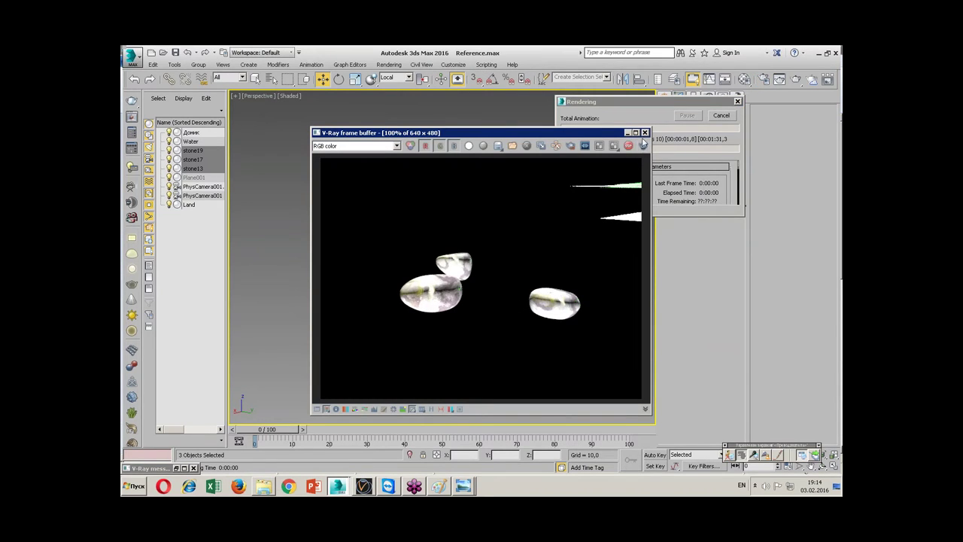
click(645, 133)
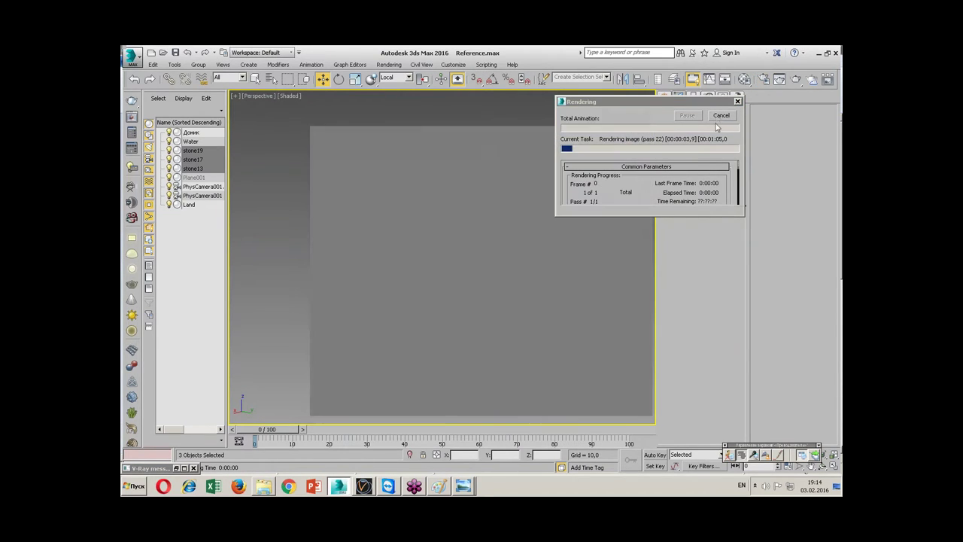
- Zoom out and orbit the view back toward the terrain
scroll(542, 263, down, 5)
scroll(547, 279, down, 3)
scroll(548, 279, down, 3)
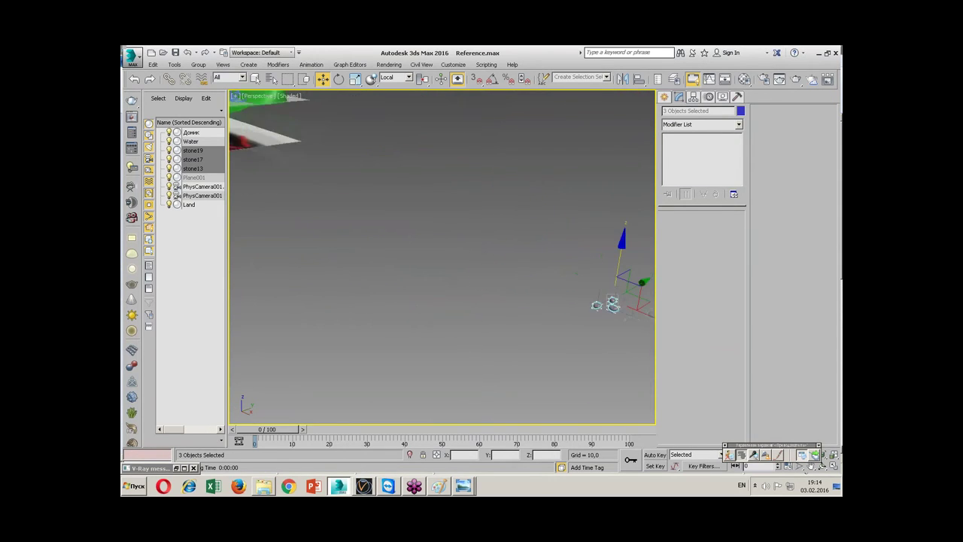
mouse_move(548, 279)
middle_down()
mouse_move(467, 173)
mouse_move(502, 213)
mouse_move(423, 206)
mouse_move(294, 226)
mouse_move(396, 241)
mouse_move(494, 225)
mouse_move(339, 342)
mouse_move(532, 256)
mouse_move(490, 269)
middle_up()
scroll(535, 257, up, 3)
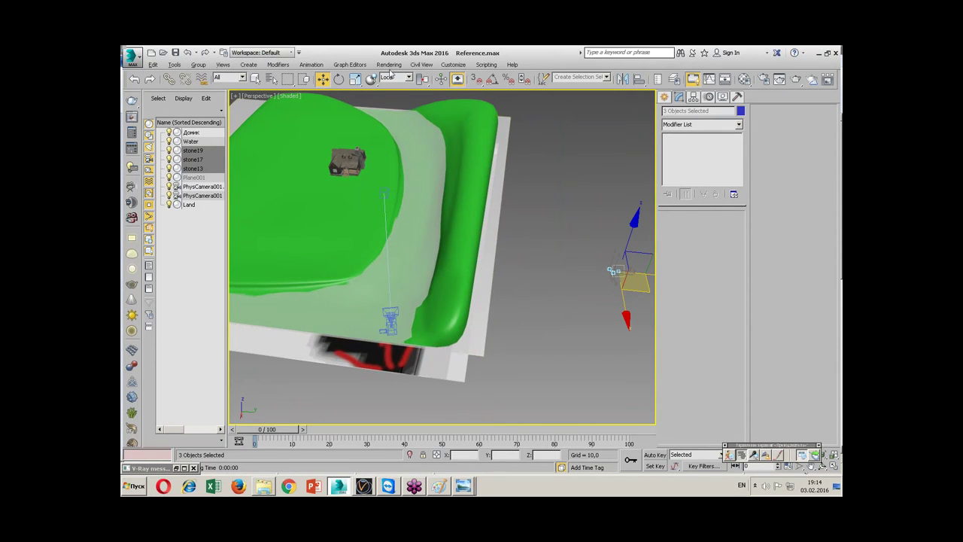
- Show the Ribbon using the toolbar right-click menu
click(453, 65)
mouse_move(457, 127)
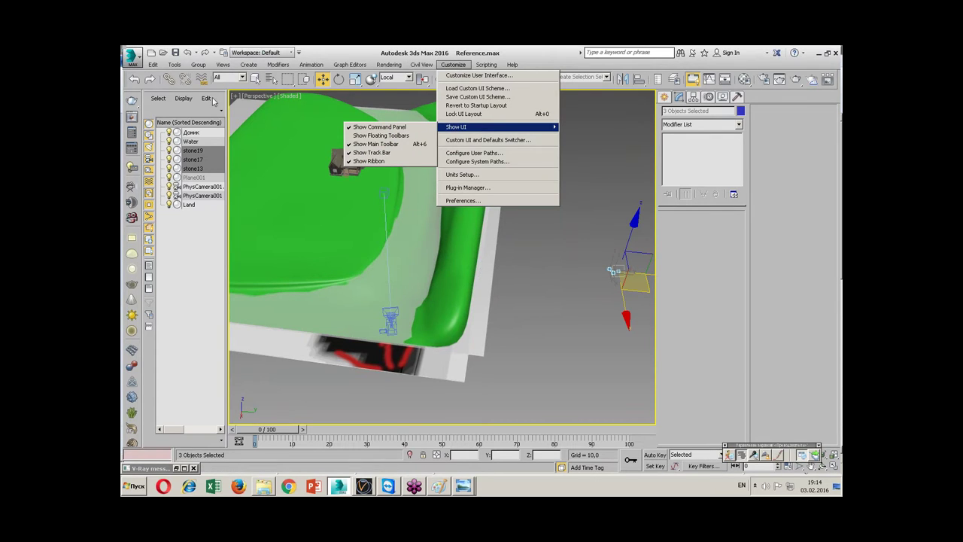
right_click(182, 92)
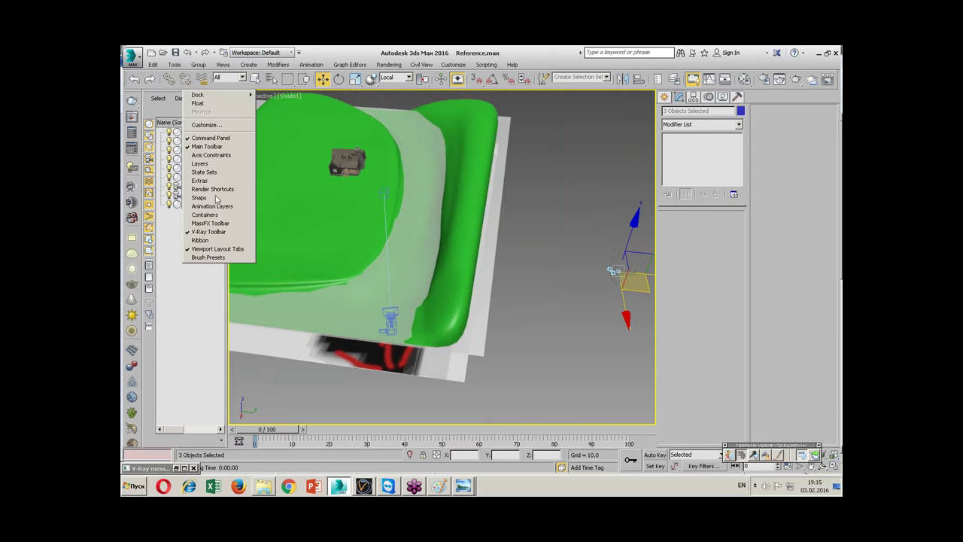
click(213, 241)
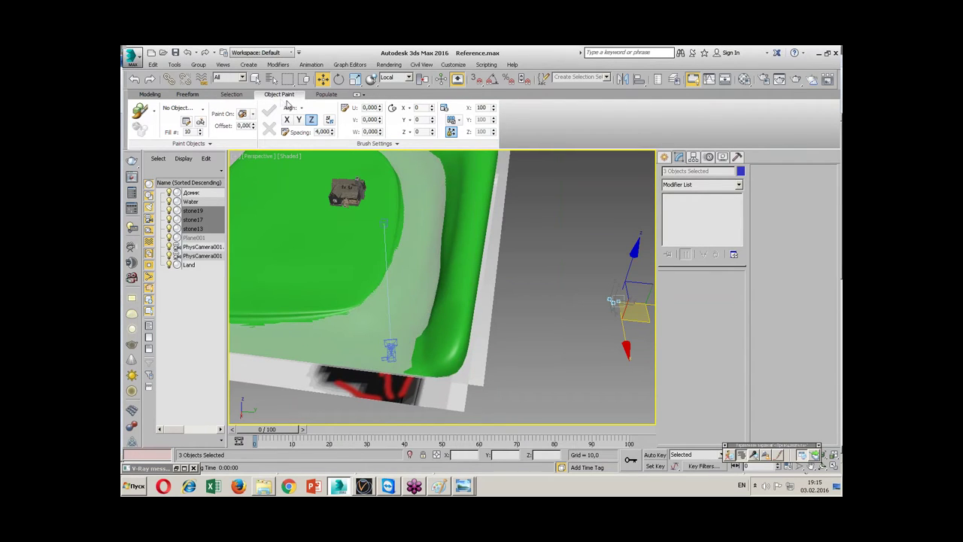
- Expand the Ribbon fully on Object Paint to show Paint Objects and Brush Settings
click(357, 95)
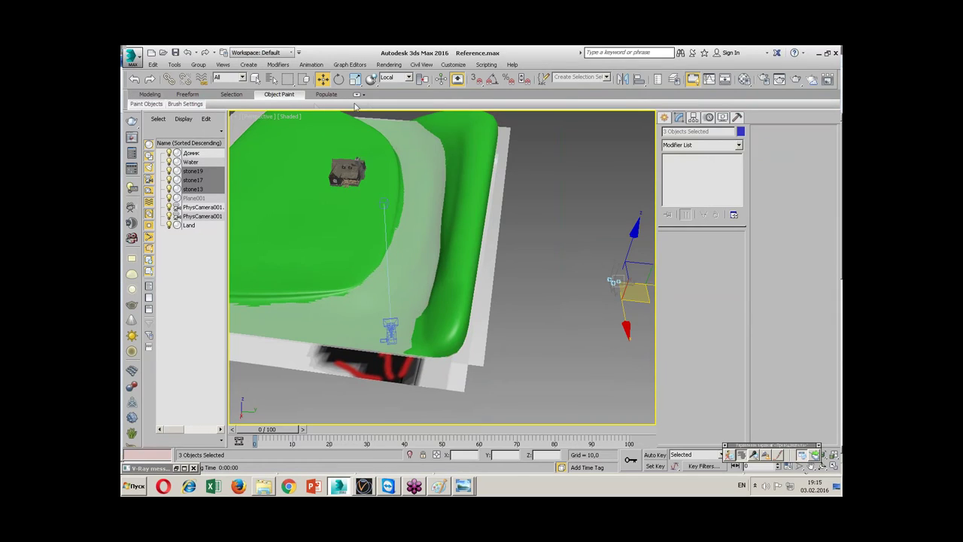
click(150, 94)
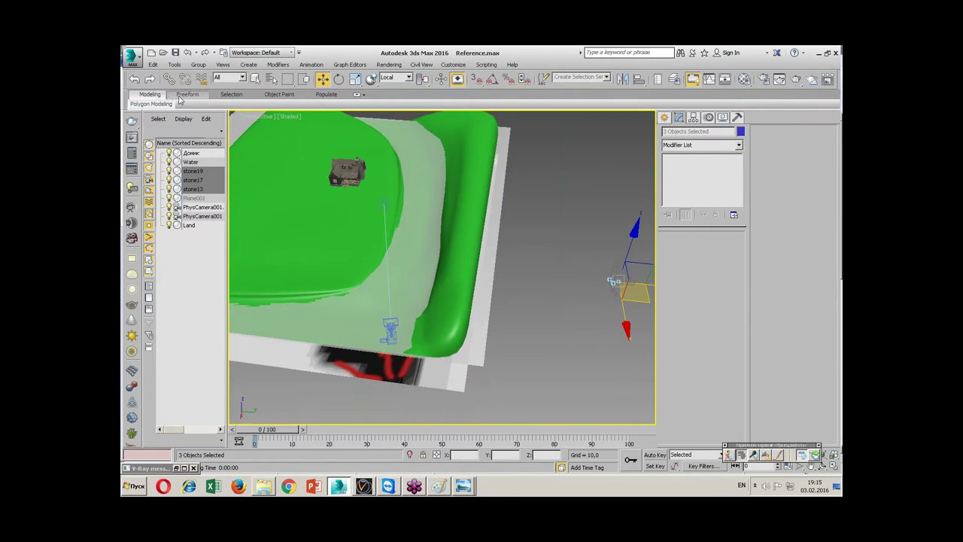
click(231, 94)
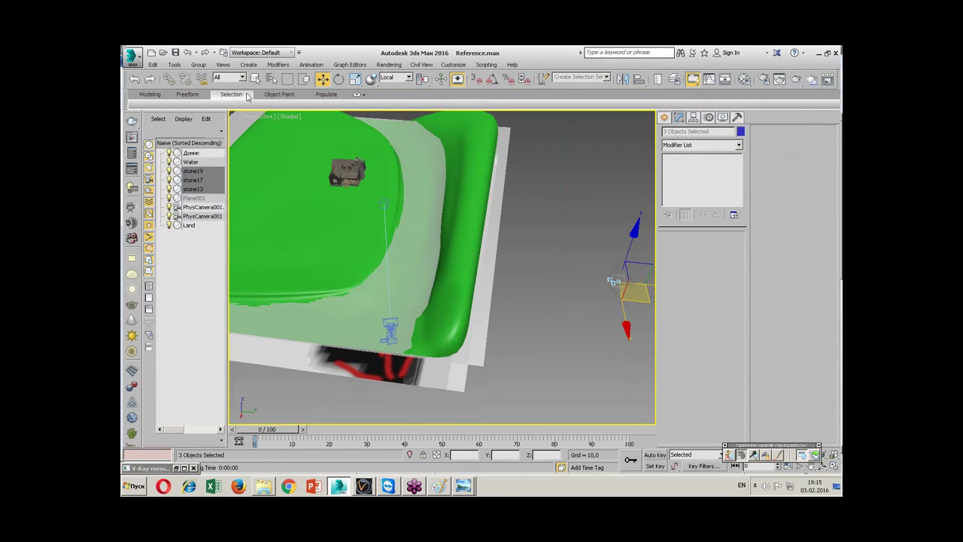
click(278, 94)
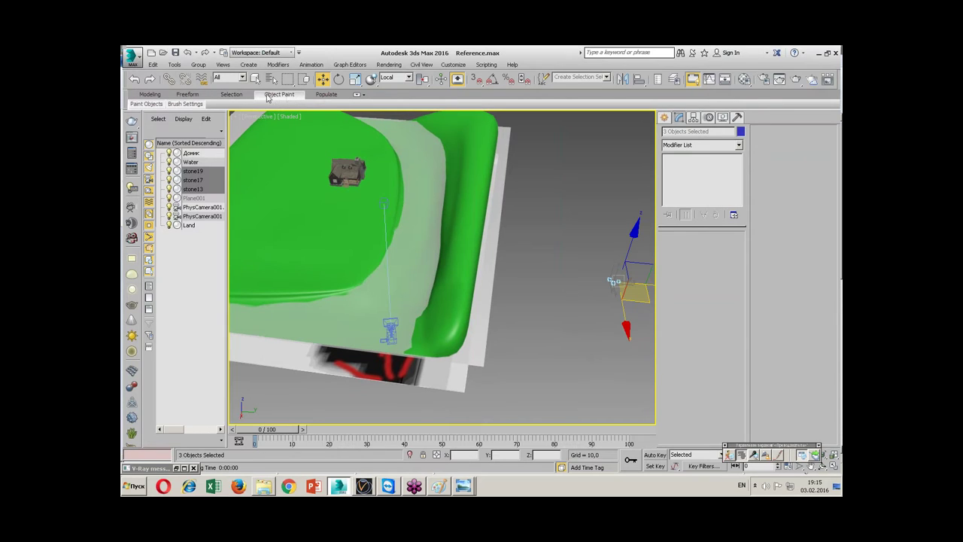
click(357, 96)
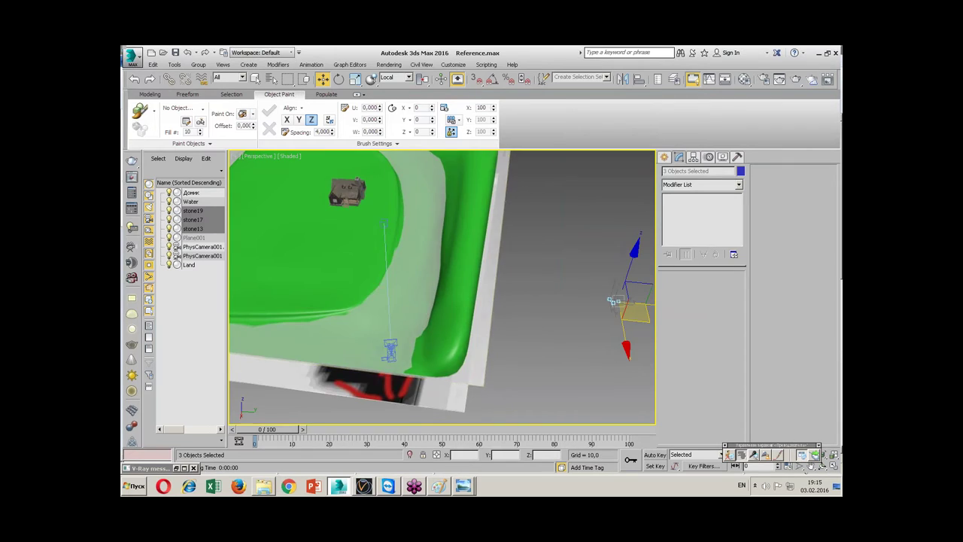
- Add stone19, stone17 and stone13 to the Paint With Object(s) list
alt+middle_drag(451, 300, 391, 286)
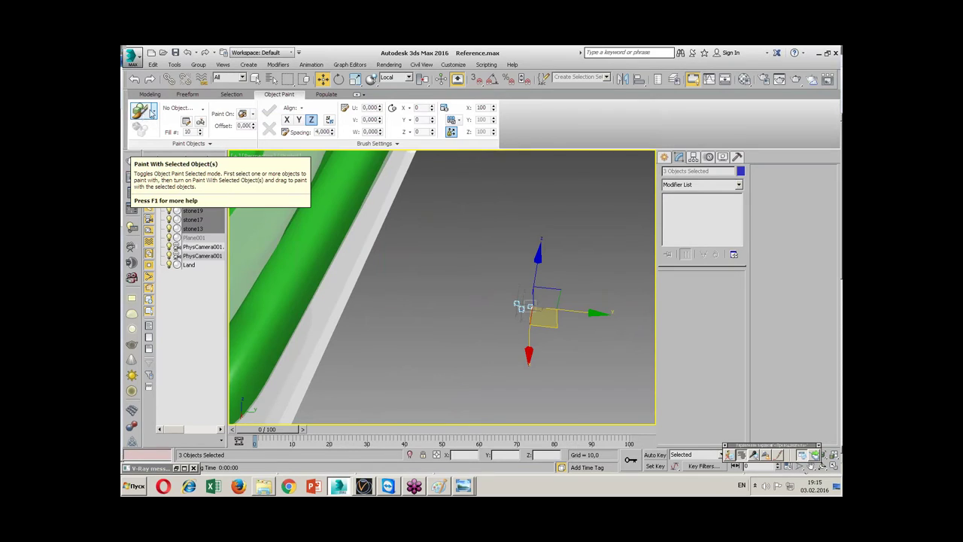
click(155, 111)
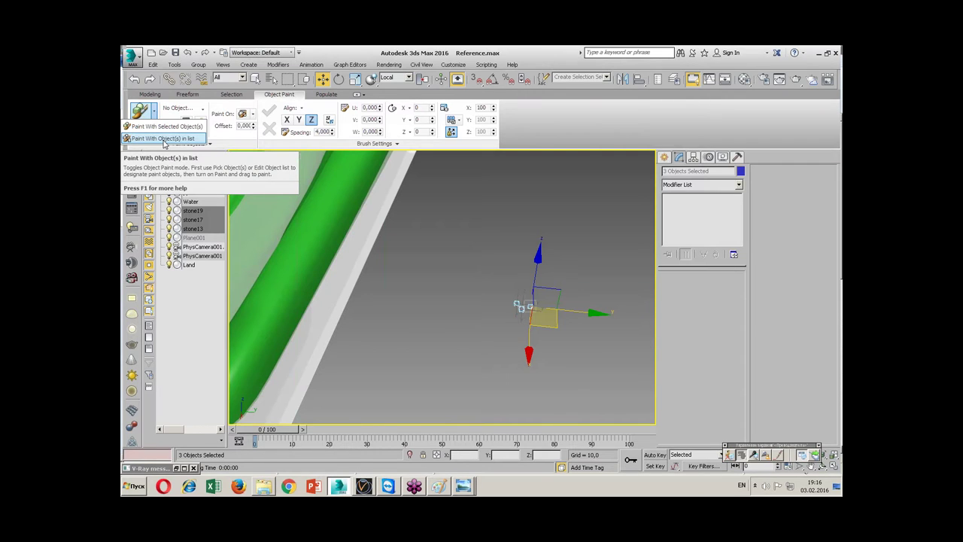
click(164, 140)
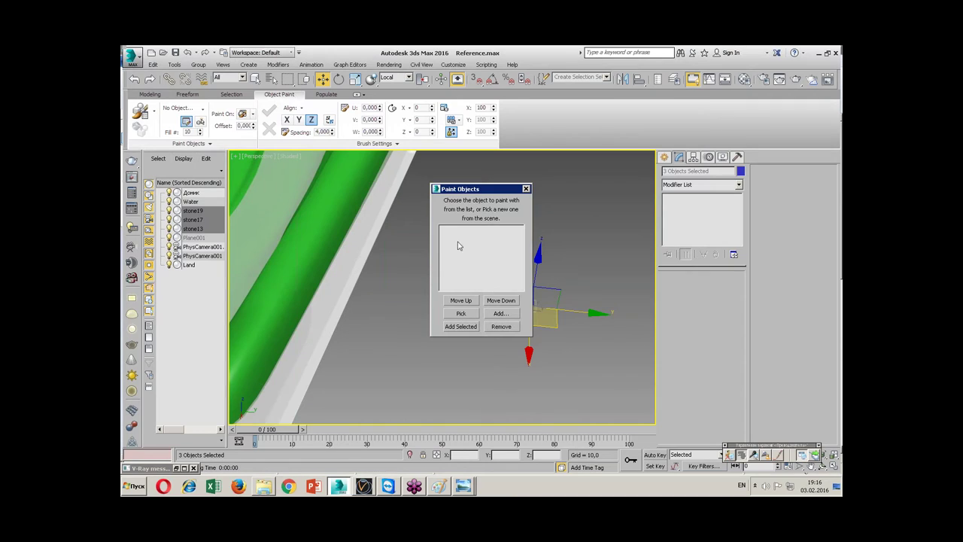
drag(466, 189, 408, 189)
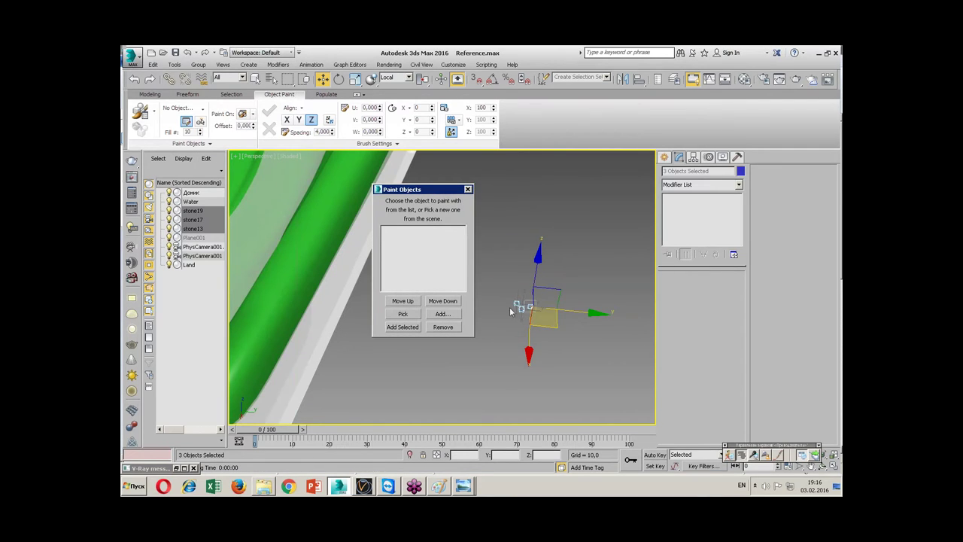
click(403, 326)
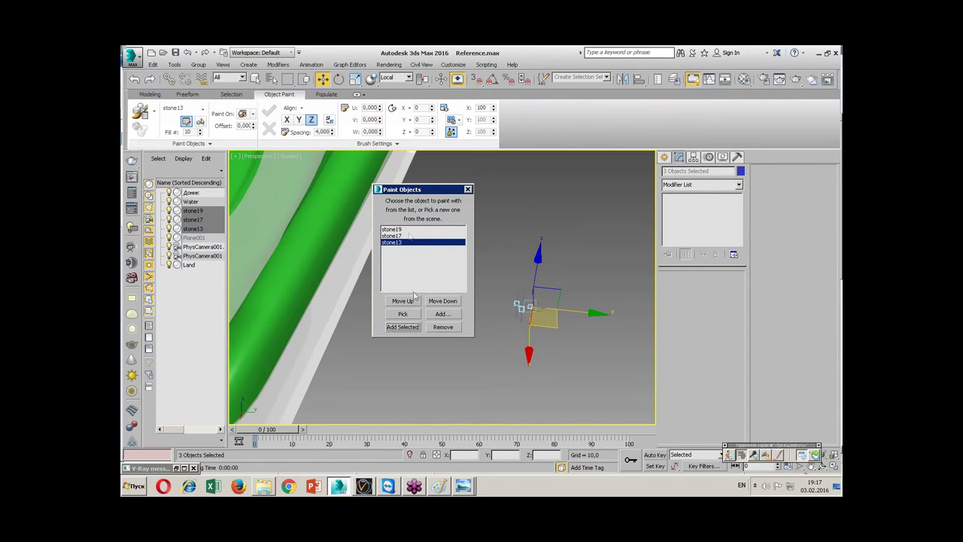
click(468, 189)
click(442, 302)
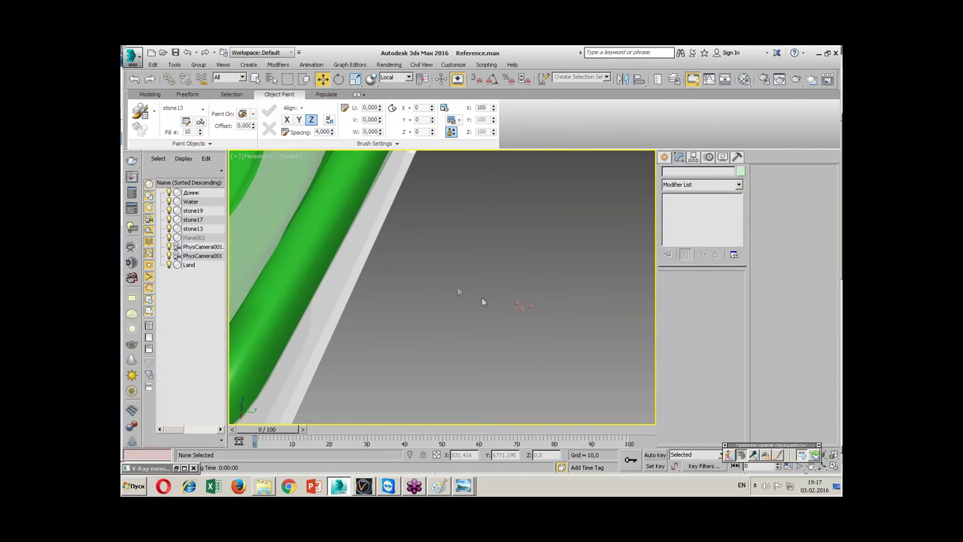
- Select Land, show edged faces, and paint only on Selected Objects with offset 1,000
middle_drag(379, 248, 560, 260)
click(455, 232)
mouse_move(421, 241)
alt+middle_down()
mouse_move(455, 233)
mouse_move(389, 261)
mouse_move(421, 248)
alt+middle_up()
key(F4)
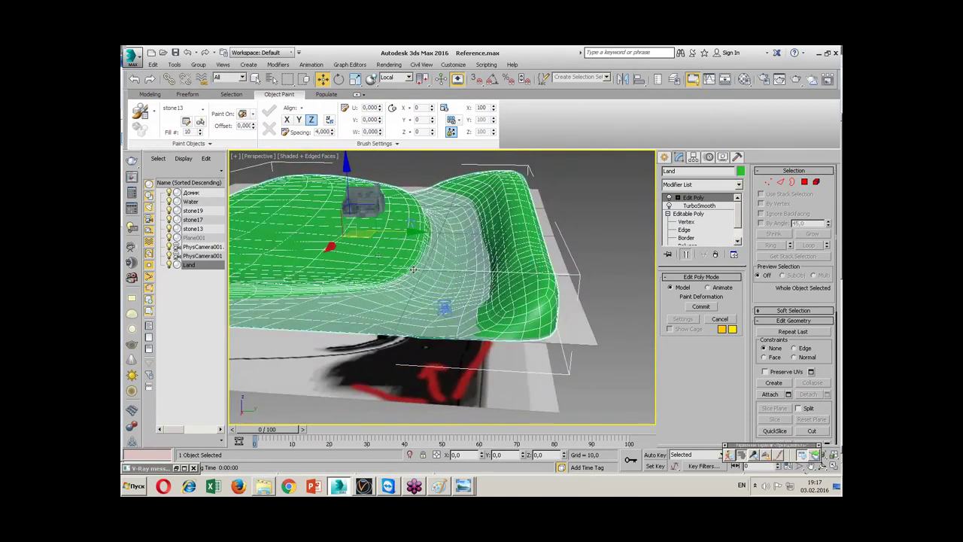
scroll(421, 248, up, 5)
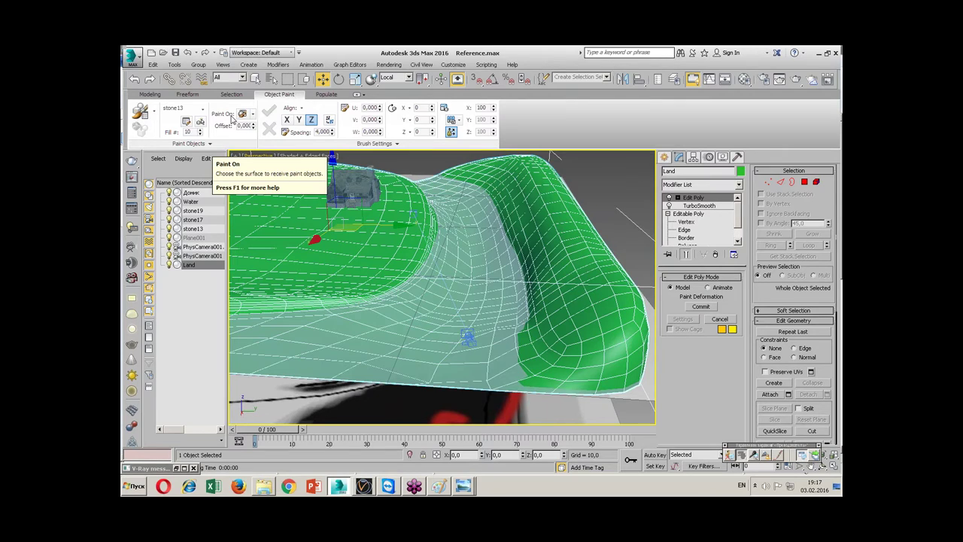
click(253, 113)
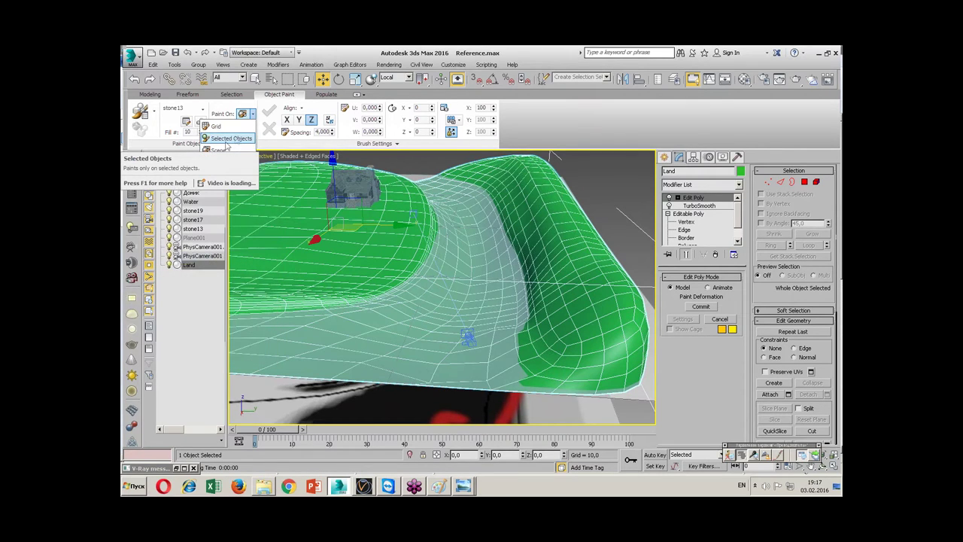
click(236, 142)
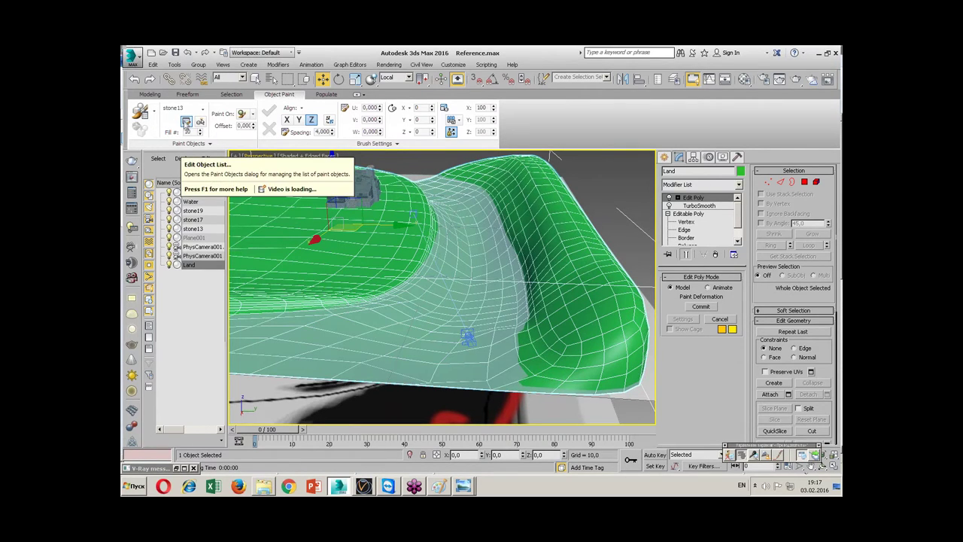
mouse_move(186, 121)
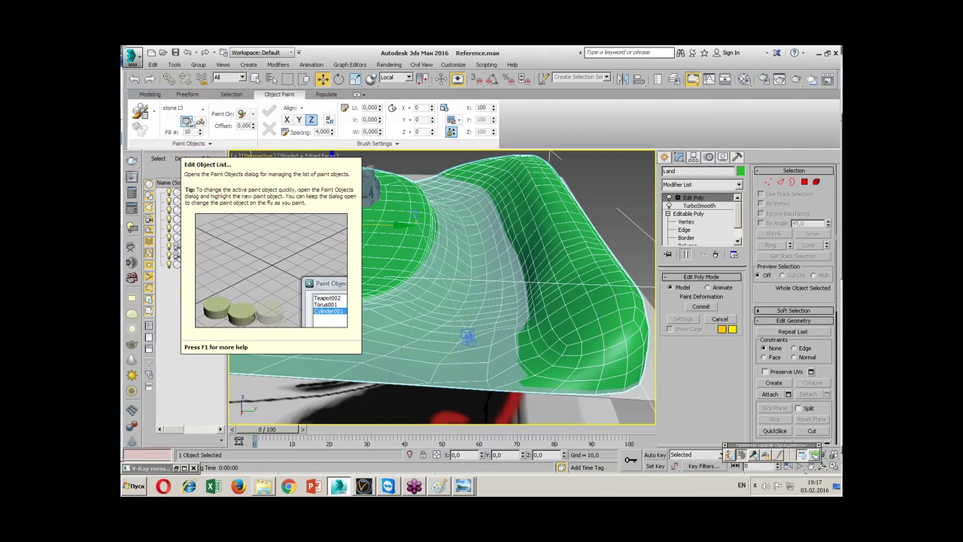
click(200, 122)
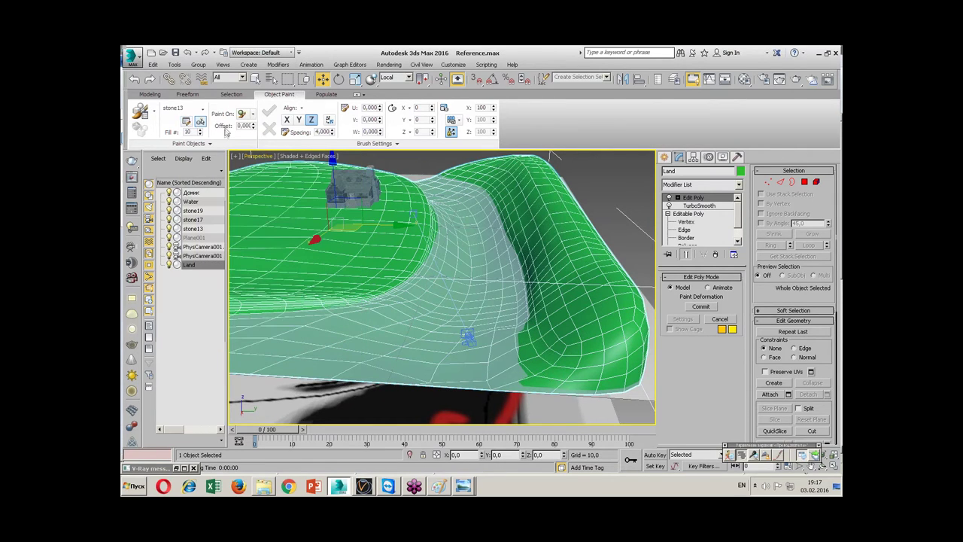
double_click(247, 125)
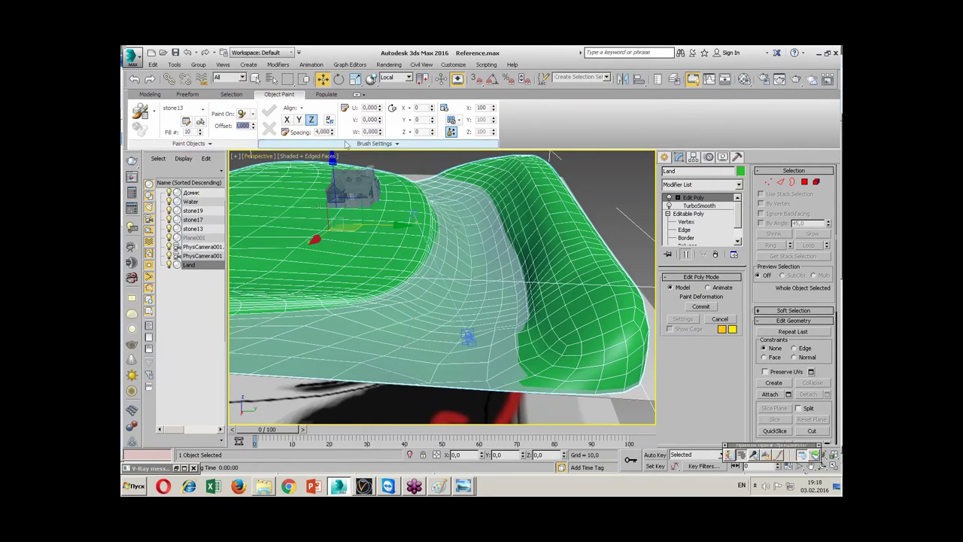
text(1,000)
- Show all four viewports and set the brush Spacing to 3,000
key(alt+w)
click(536, 236)
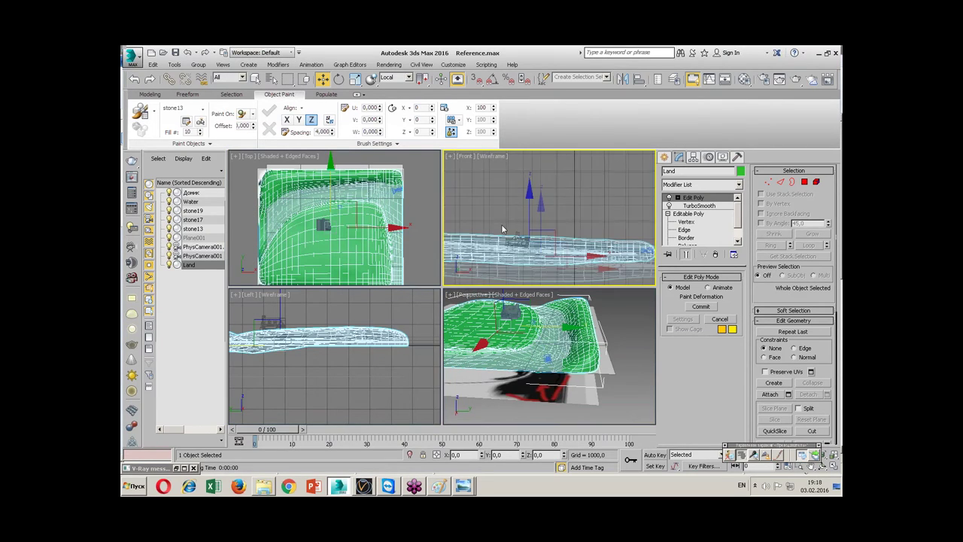
drag(536, 235, 562, 230)
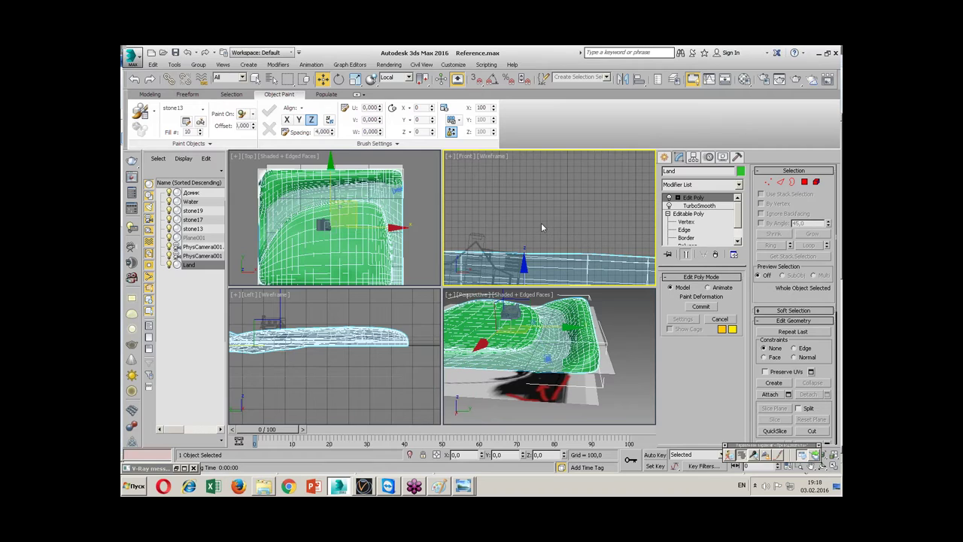
double_click(322, 132)
text(400)
key(Return)
click(349, 110)
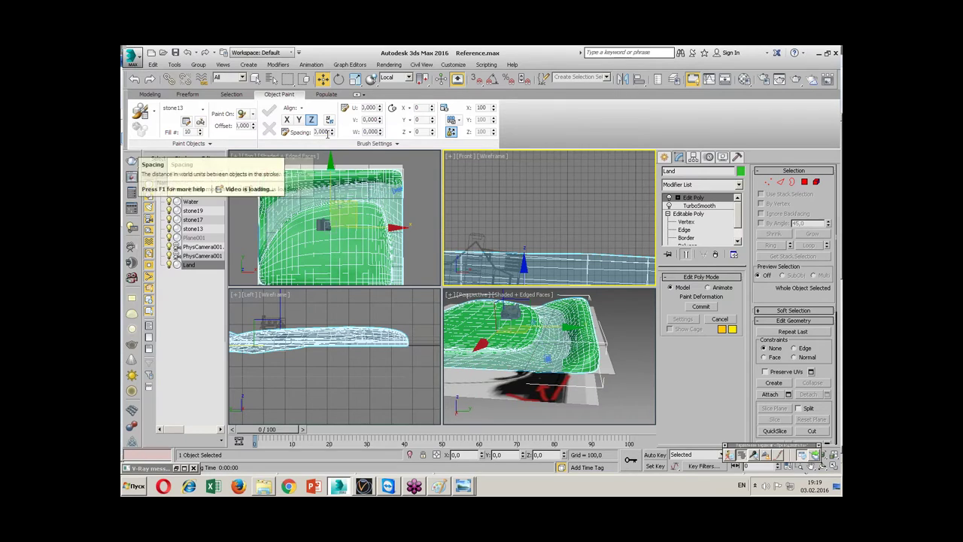
- Adjust the Scatter U value and enable Random Z rotation for painted stones
double_click(368, 108)
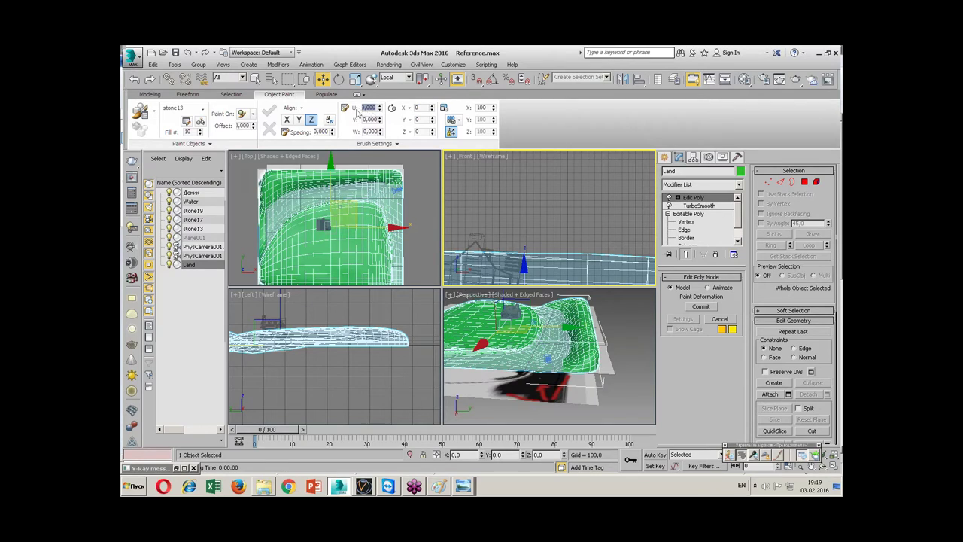
text(1)
key(Return)
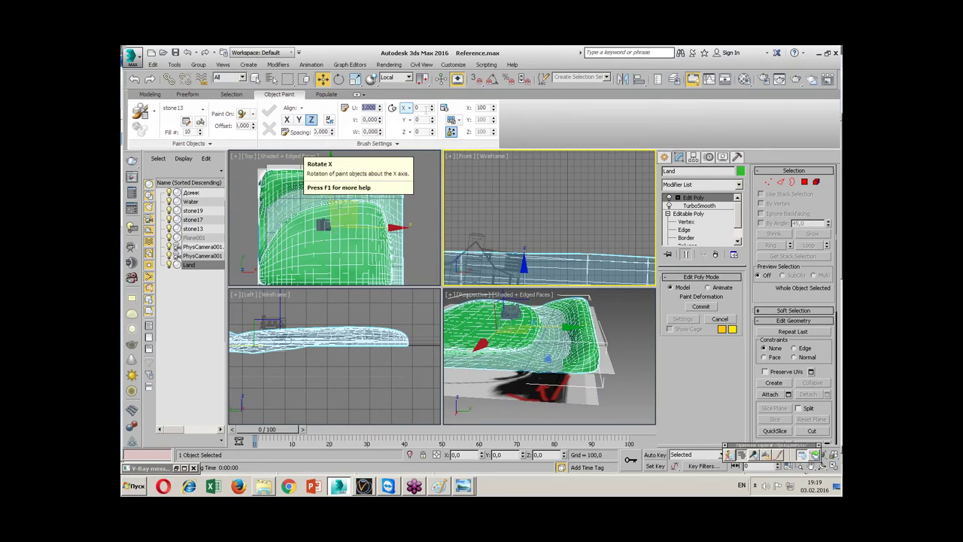
click(423, 108)
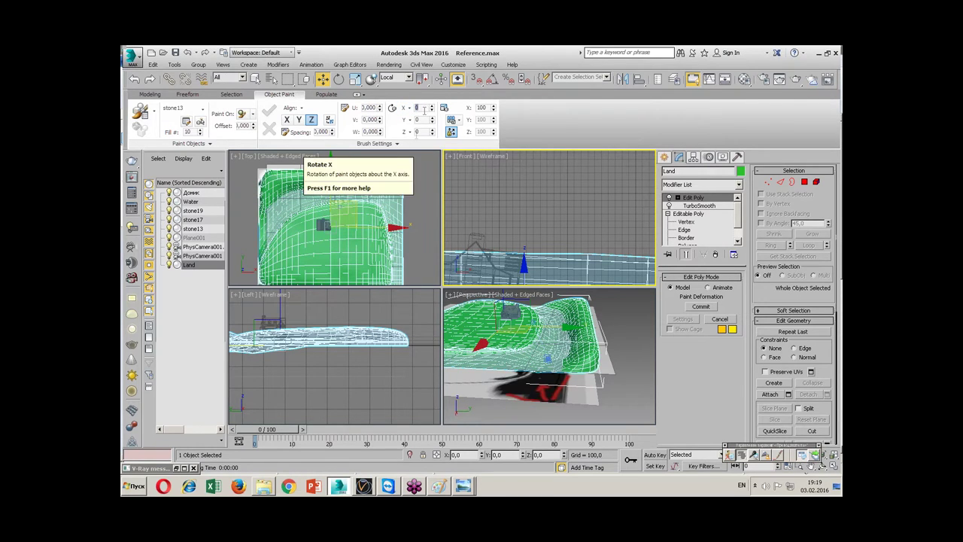
click(403, 146)
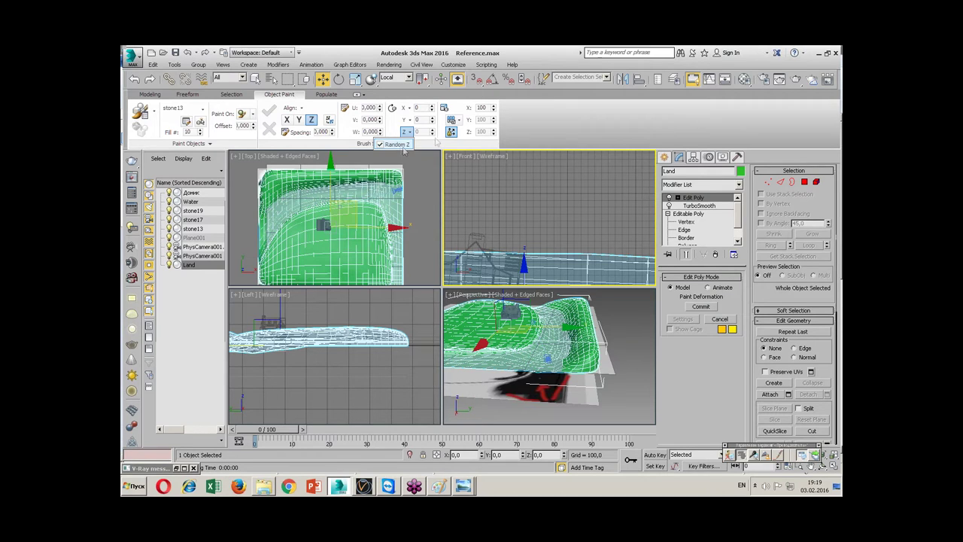
click(401, 134)
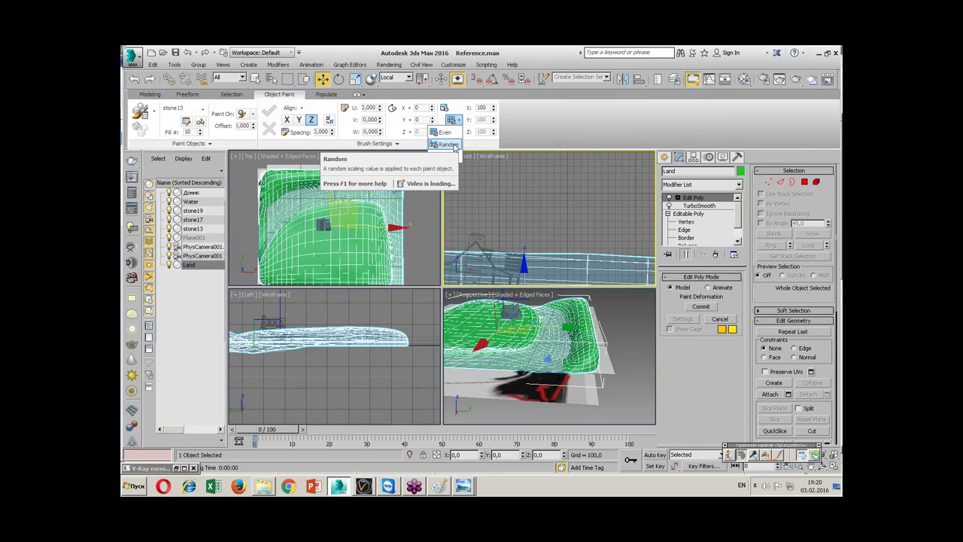
- Randomly scale painted stones between 20 and 200, locked across X, Y and Z
click(448, 144)
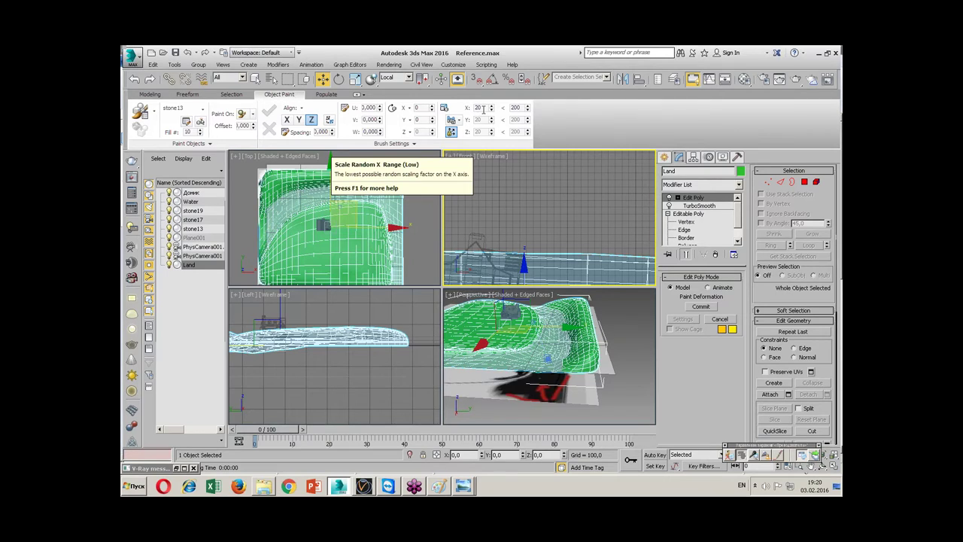
click(514, 107)
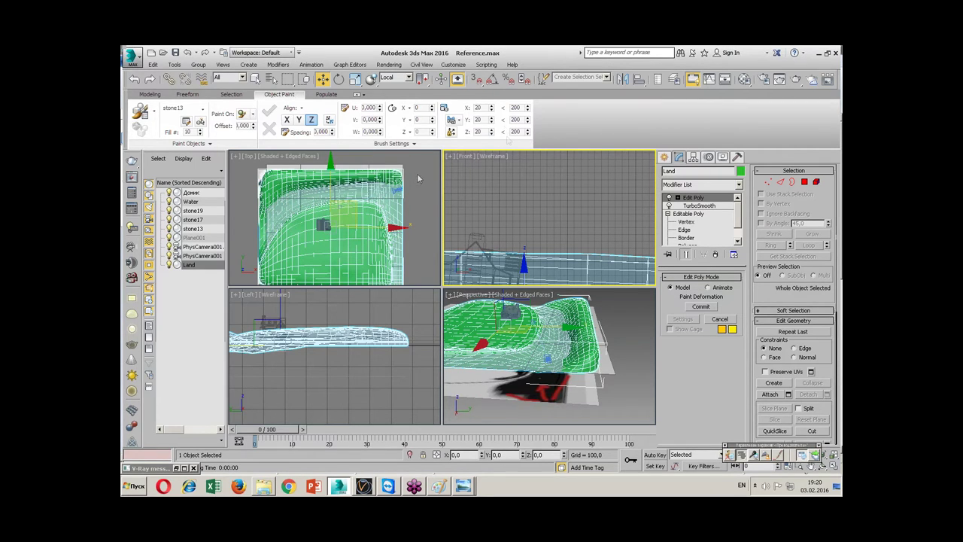
click(453, 134)
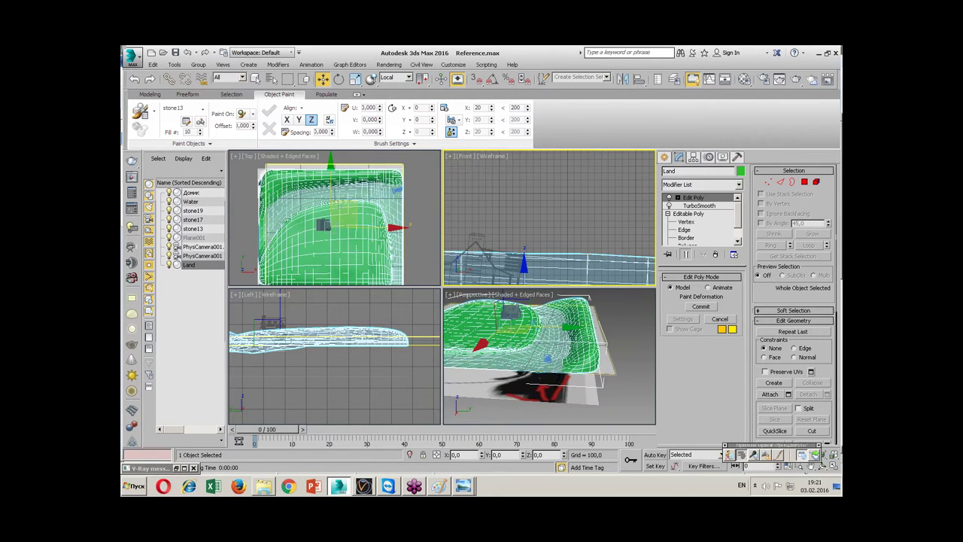
click(569, 351)
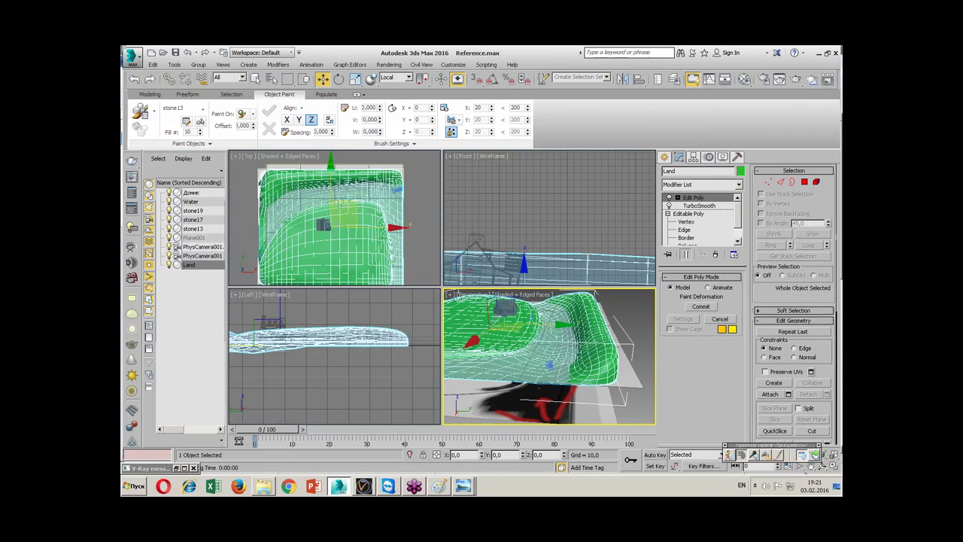
- Turn the lower-left view into a perspective view of the Land terrain with realistic shading
key(alt+w)
scroll(418, 313, up, 5)
scroll(418, 313, down, 5)
key(alt+w)
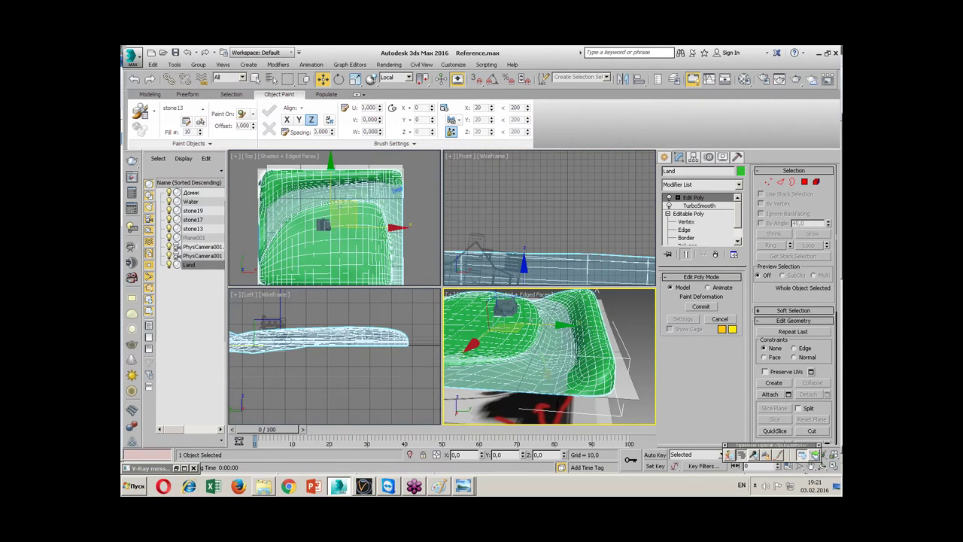
key(c)
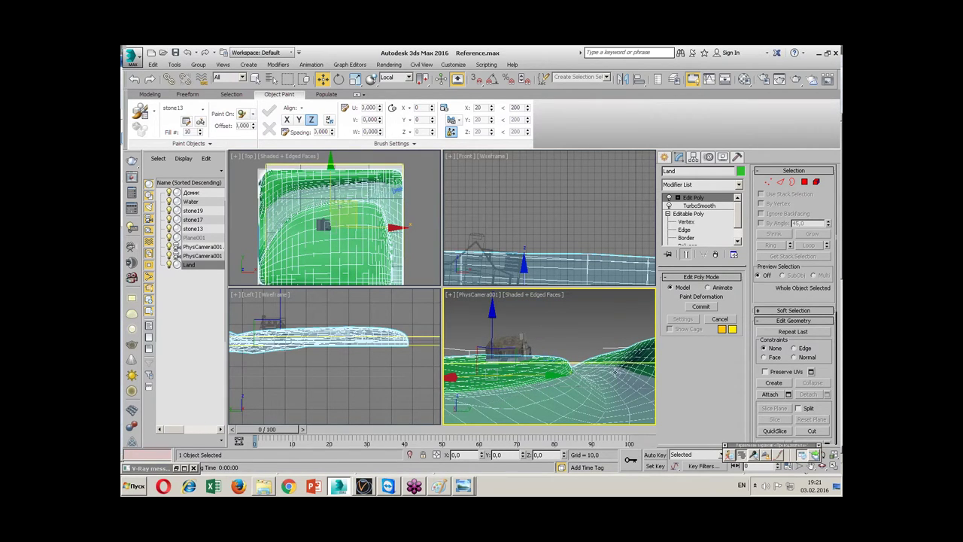
alt+middle_drag(353, 361, 343, 378)
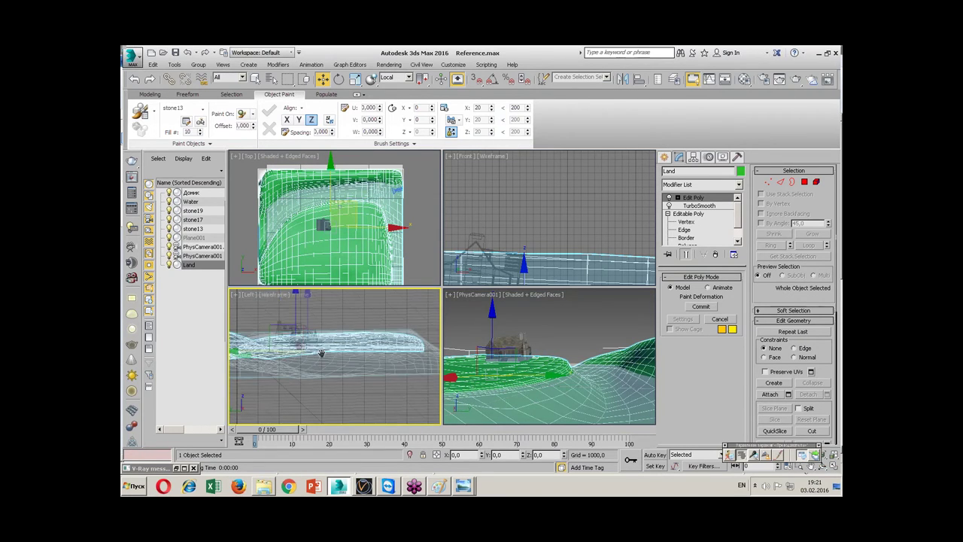
key(p)
scroll(347, 378, up, 3)
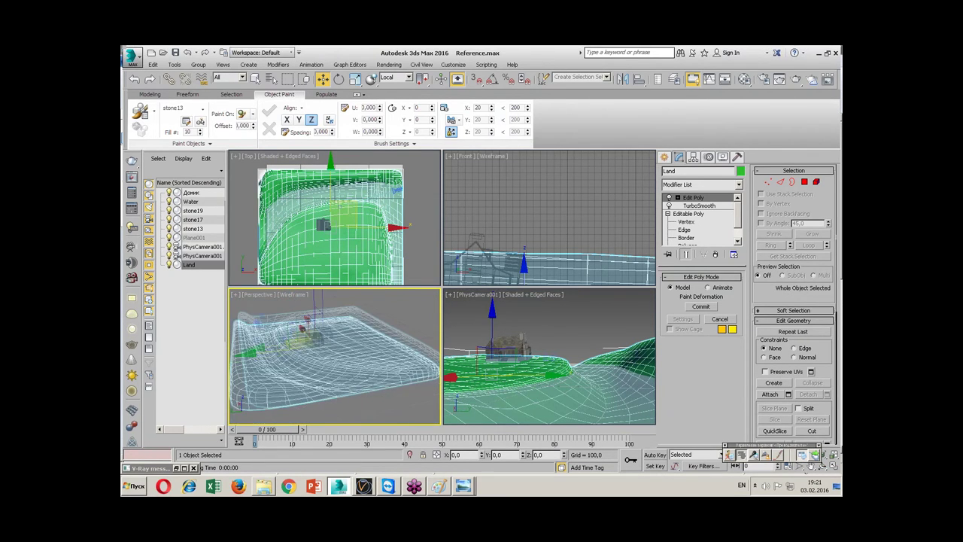
key(F3)
scroll(357, 344, up, 2)
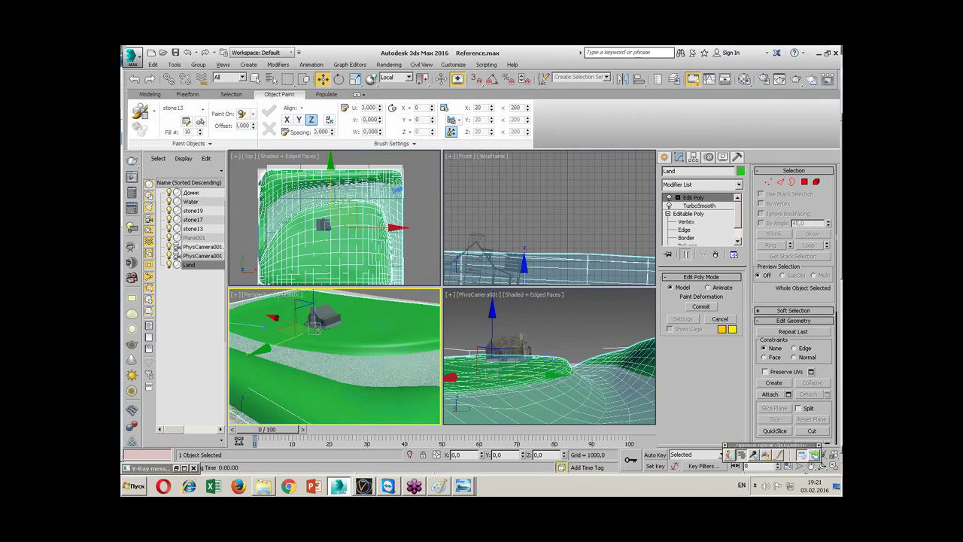
- Set that perspective view to opaque Shaded, zoom in on the riverbank, and enable Paint
right_click(293, 354)
click(331, 360)
alt+middle_drag(331, 359, 373, 347)
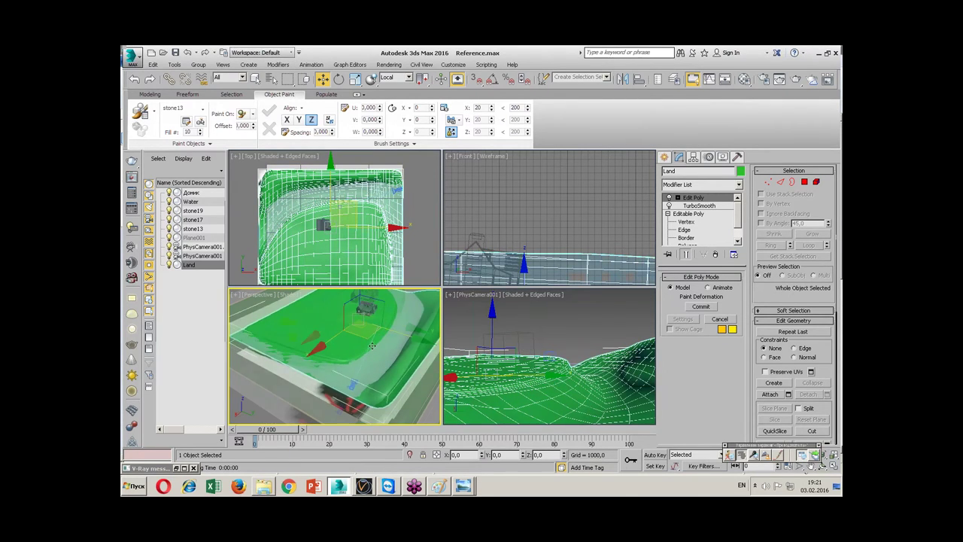
alt+middle_drag(373, 347, 422, 348)
right_click(569, 346)
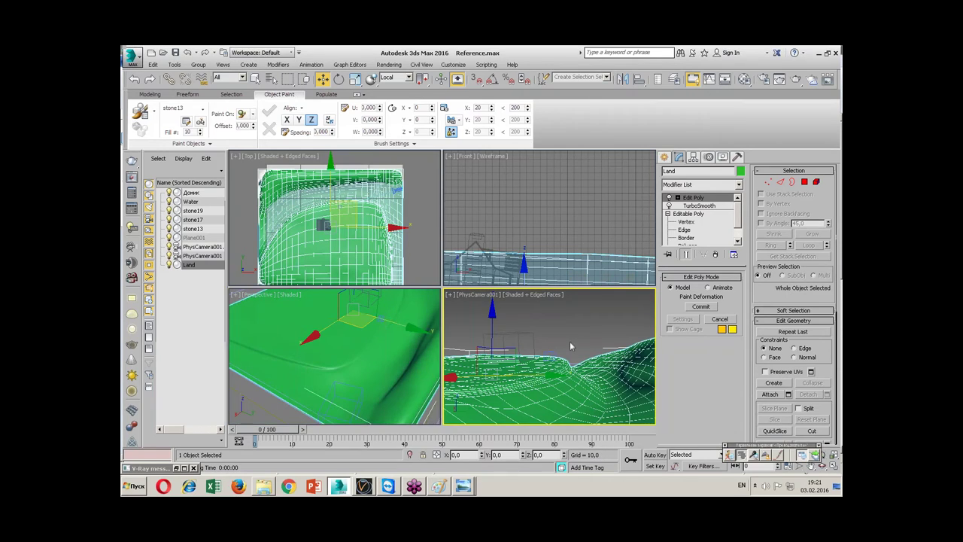
scroll(570, 340, up, 3)
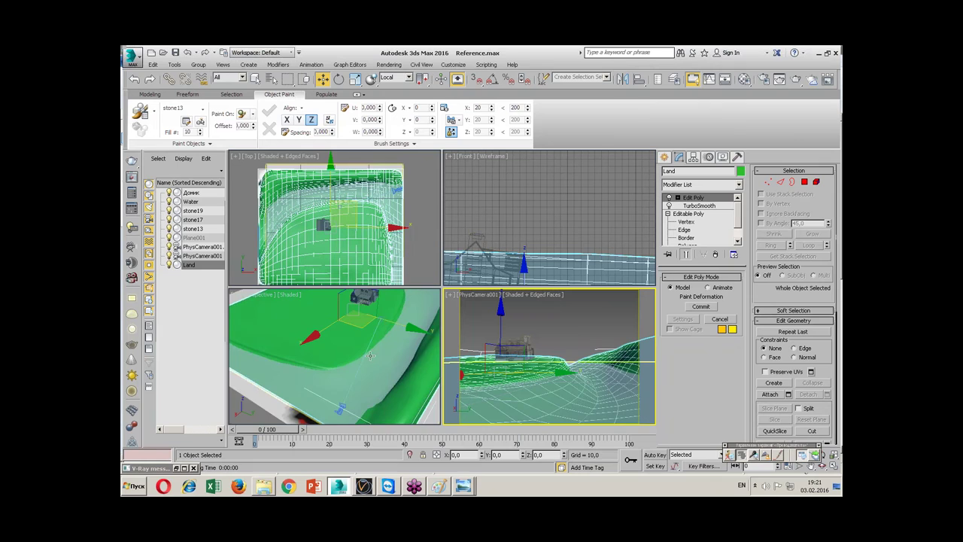
scroll(374, 356, up, 2)
scroll(374, 356, up, 2)
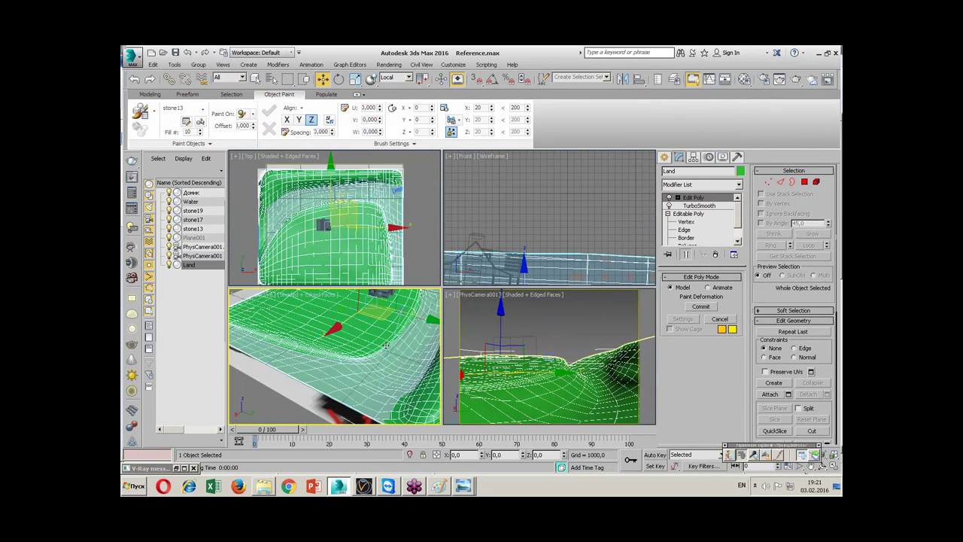
scroll(374, 355, up, 2)
scroll(374, 356, up, 2)
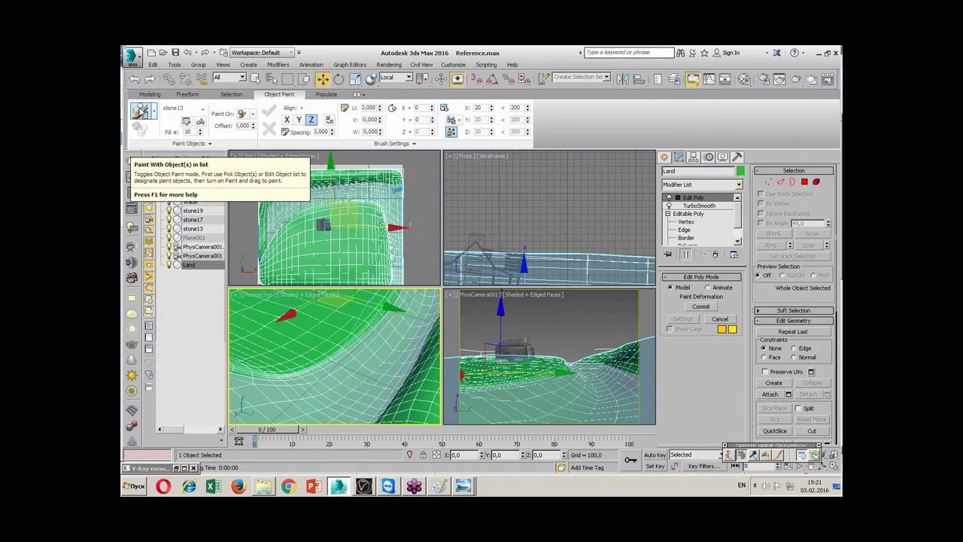
click(140, 111)
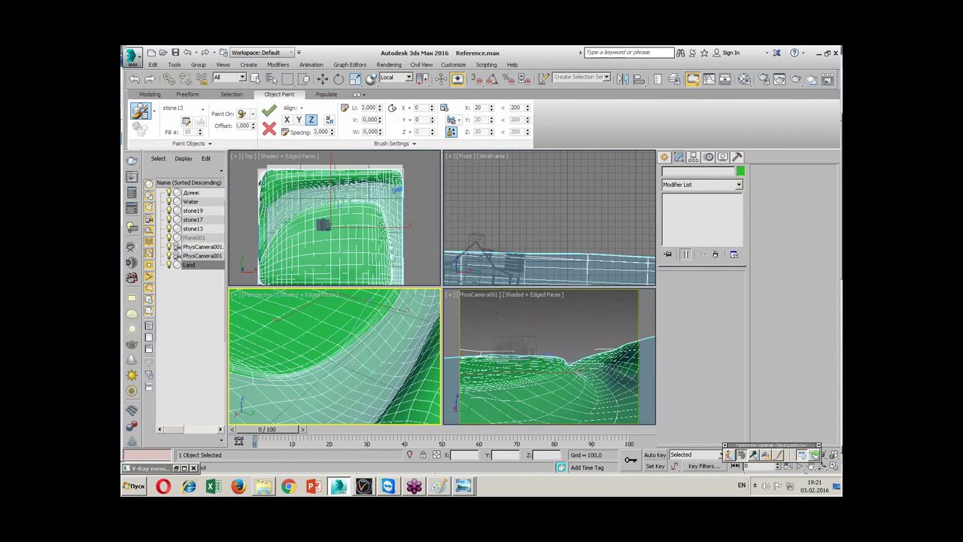
- Paint stone13 copies onto the riverbank, undoing and redoing strokes to refine them
scroll(337, 361, up, 1)
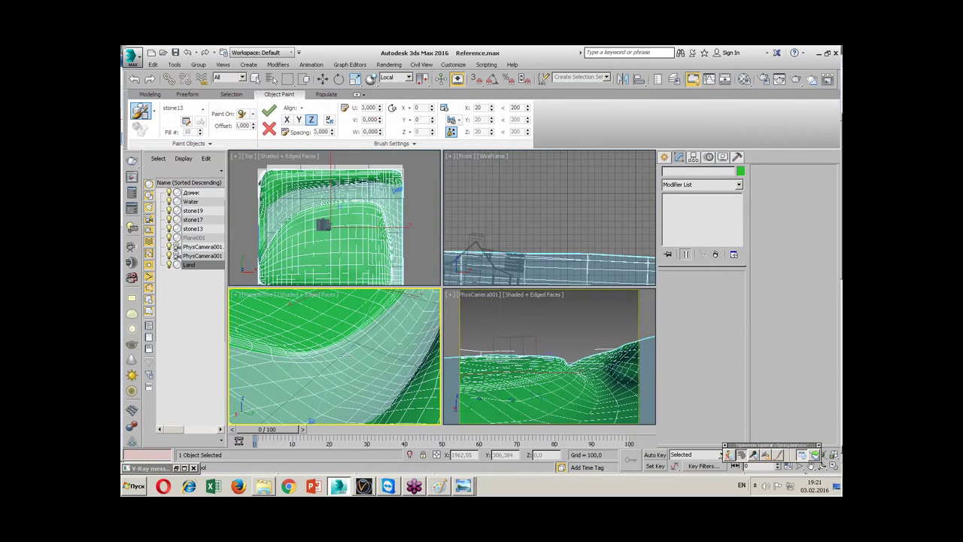
drag(371, 340, 368, 344)
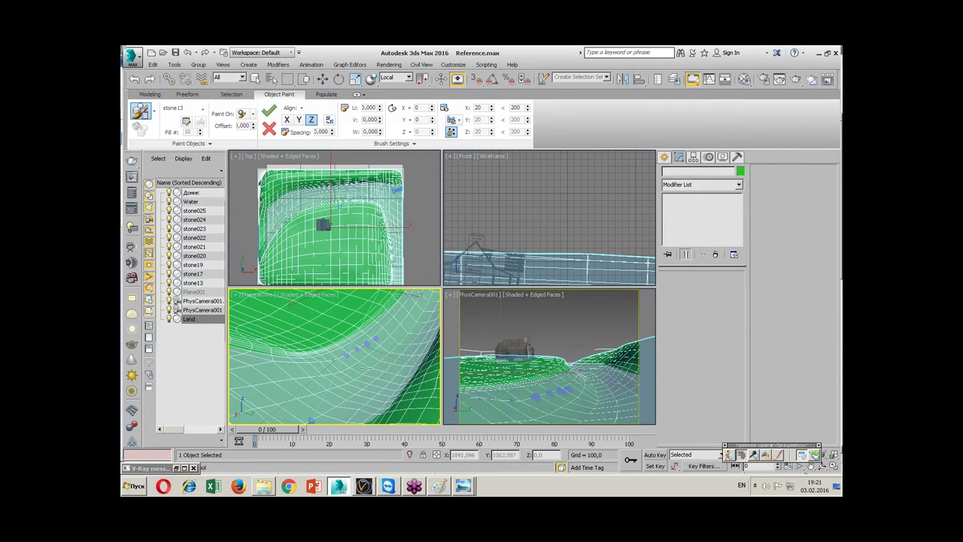
alt+middle_drag(334, 358, 295, 353)
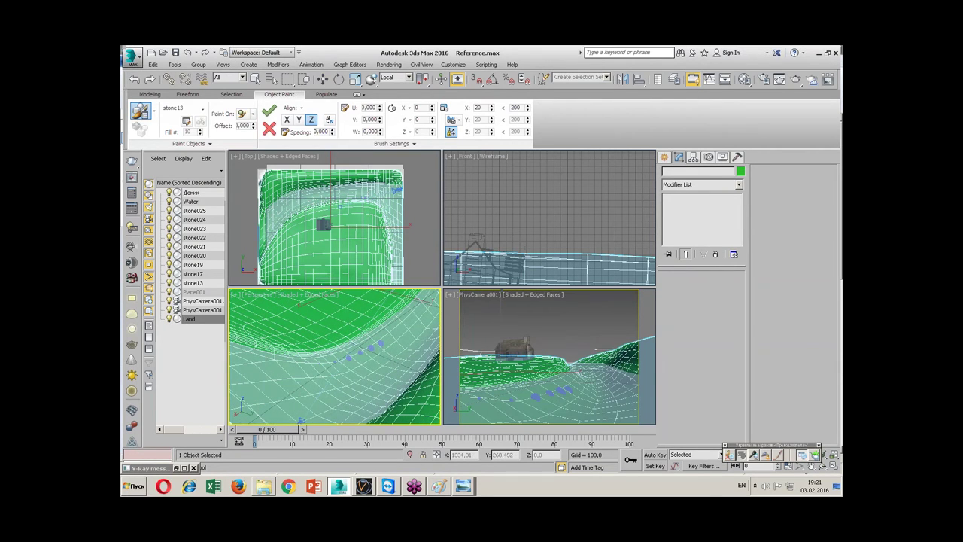
key(ctrl+z)
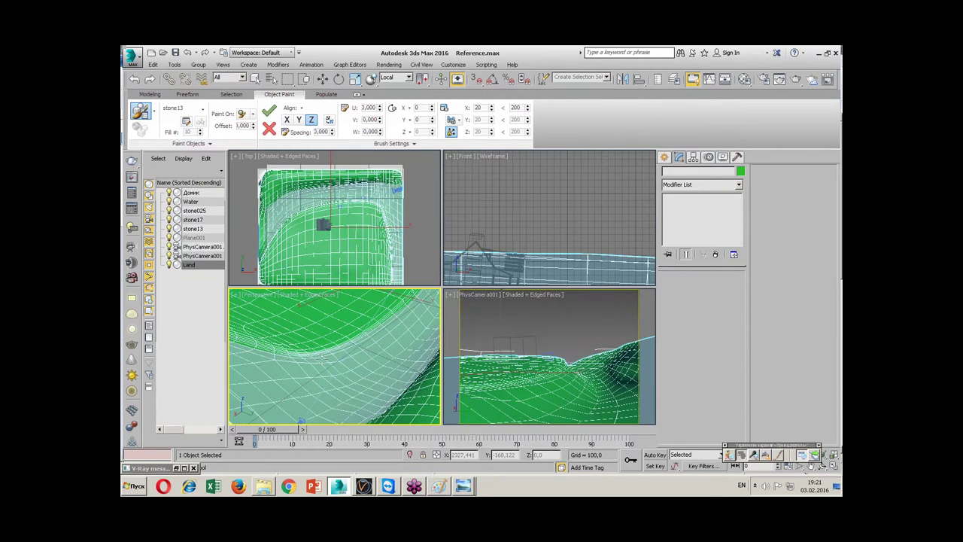
key(ctrl+y)
key(ctrl+z)
key(ctrl+y)
drag(364, 364, 416, 317)
key(ctrl+y)
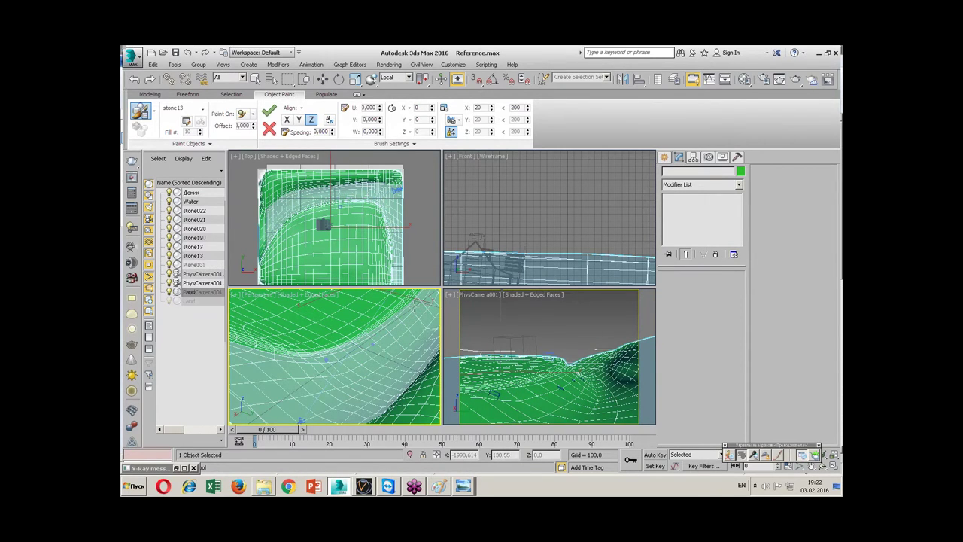
key(ctrl+z)
key(ctrl+z)
key(ctrl+z)
key(ctrl+z)
key(ctrl+y)
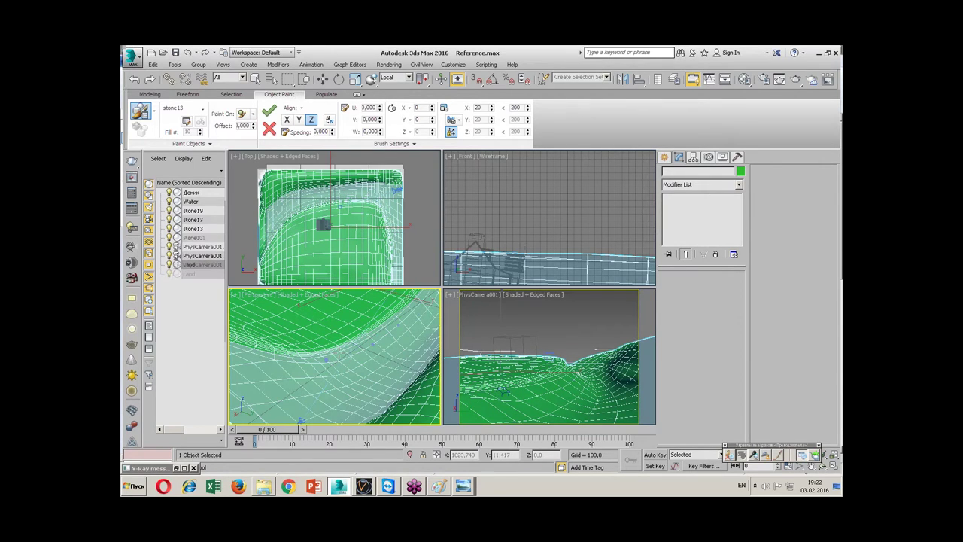
key(ctrl+y)
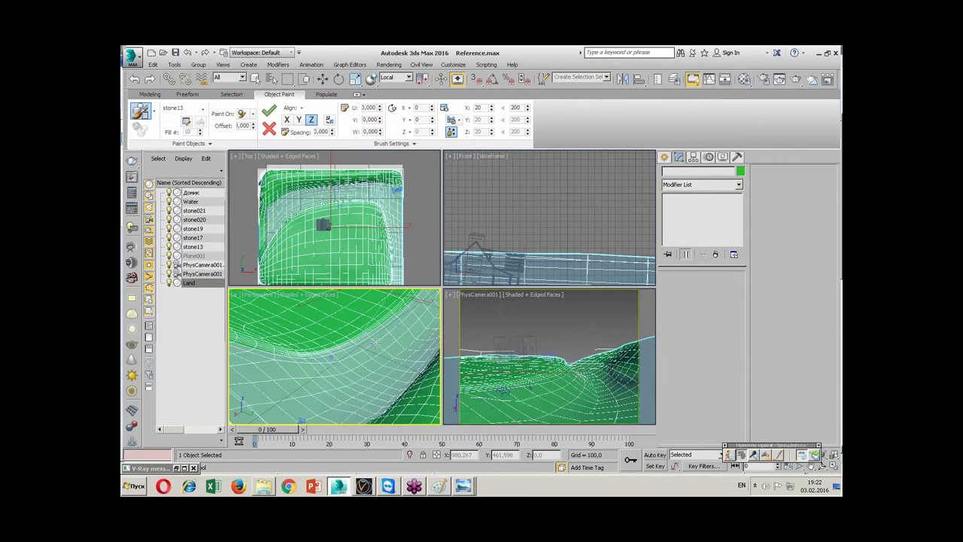
key(ctrl+y)
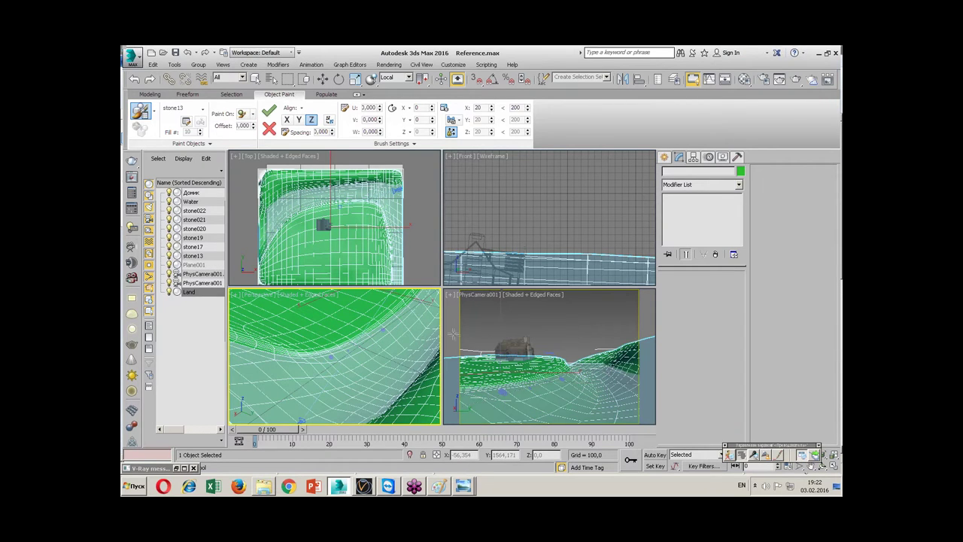
- Repaint a row of stones along the bank, then maximize the PhysCamera001 view
scroll(386, 358, down, 3)
scroll(386, 359, down, 1)
scroll(386, 358, down, 3)
scroll(385, 358, down, 3)
scroll(385, 358, up, 5)
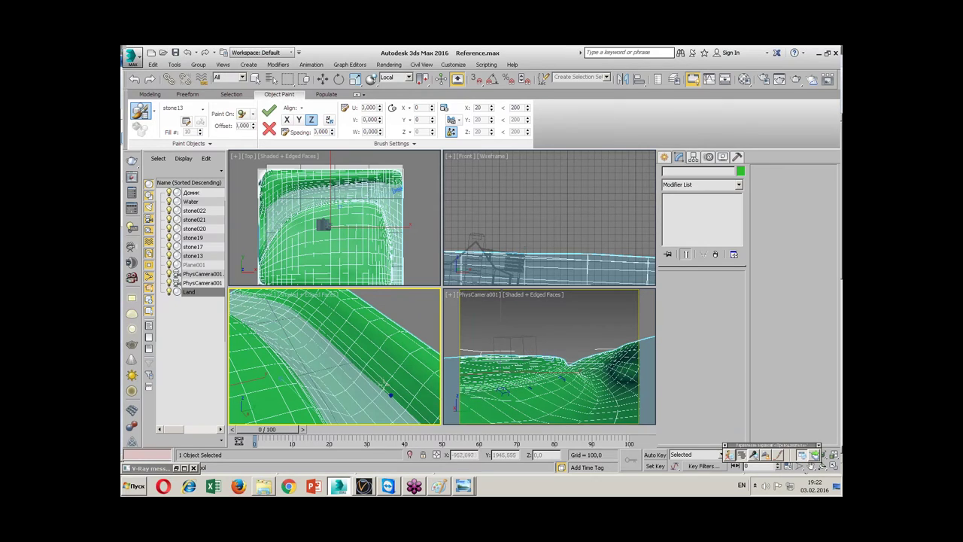
drag(380, 380, 307, 326)
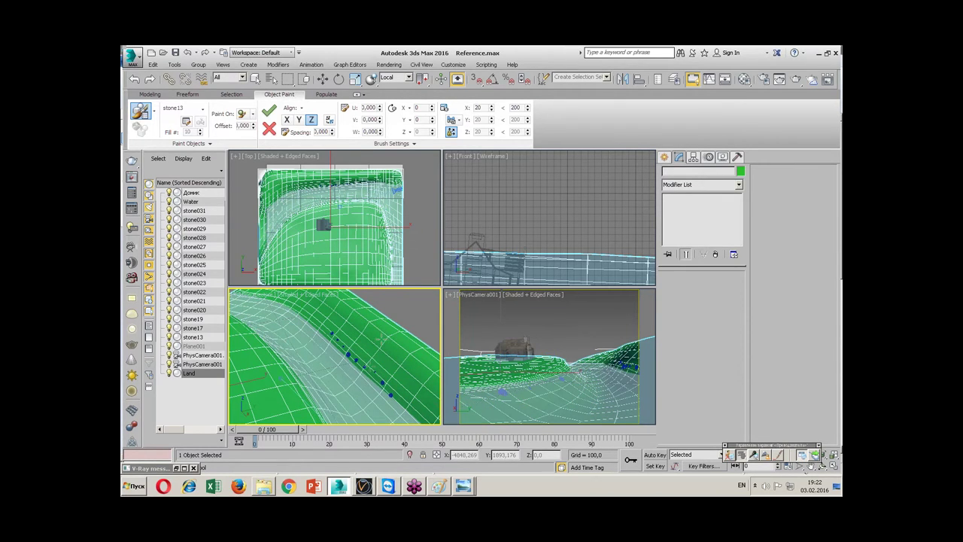
key(ctrl+z)
drag(352, 356, 290, 304)
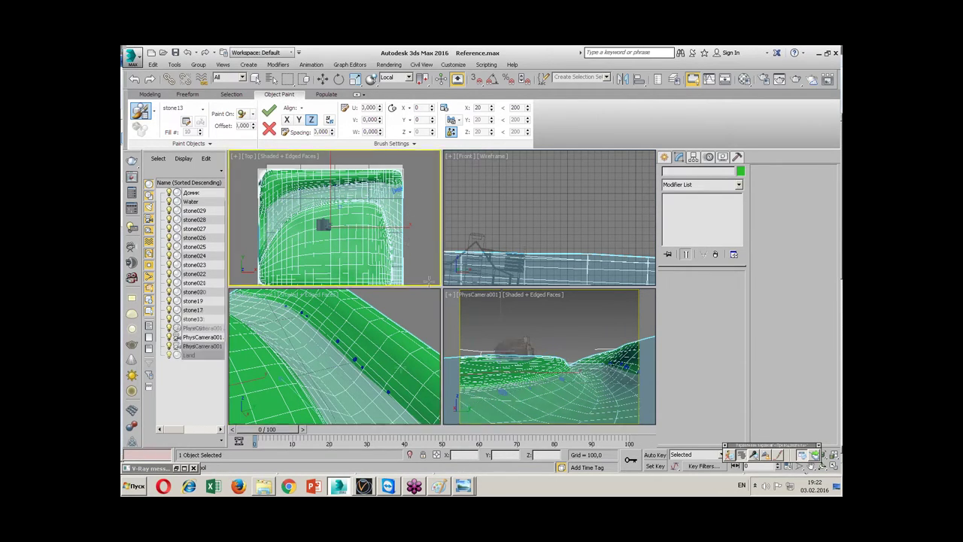
key(ctrl+z)
alt+middle_drag(339, 354, 354, 361)
right_click(451, 398)
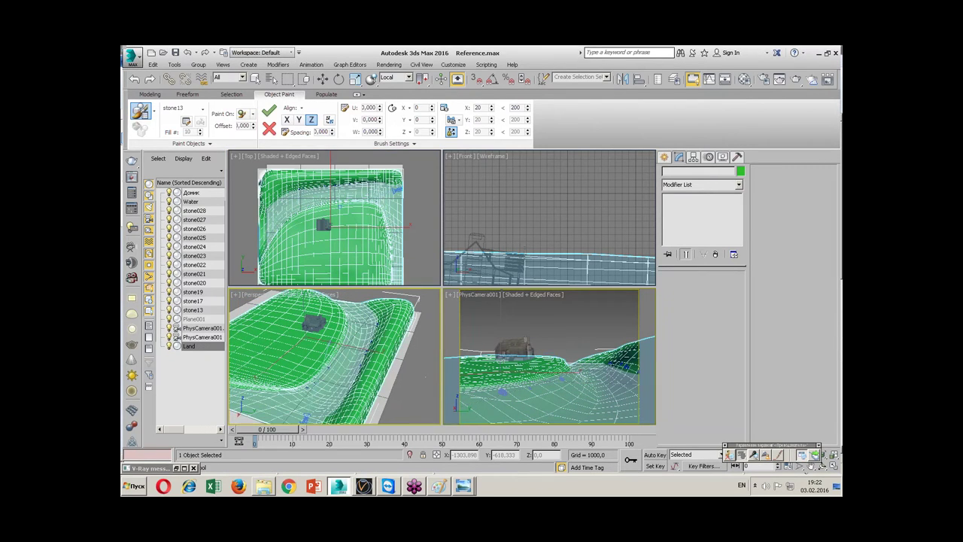
key(alt+w)
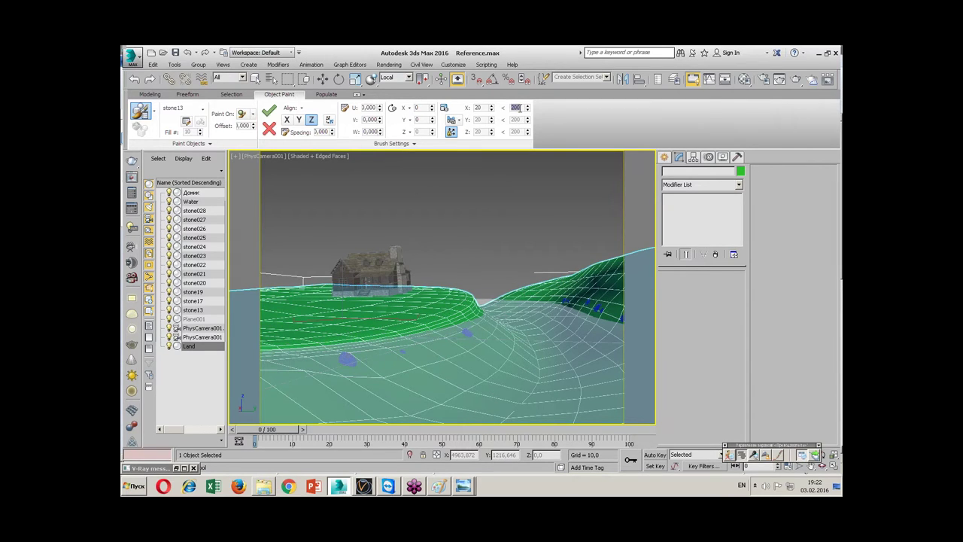
- Set the brush X scale to 50 with maximum 300, and undo the earlier painted stones
double_click(487, 108)
text(50)
key(Tab)
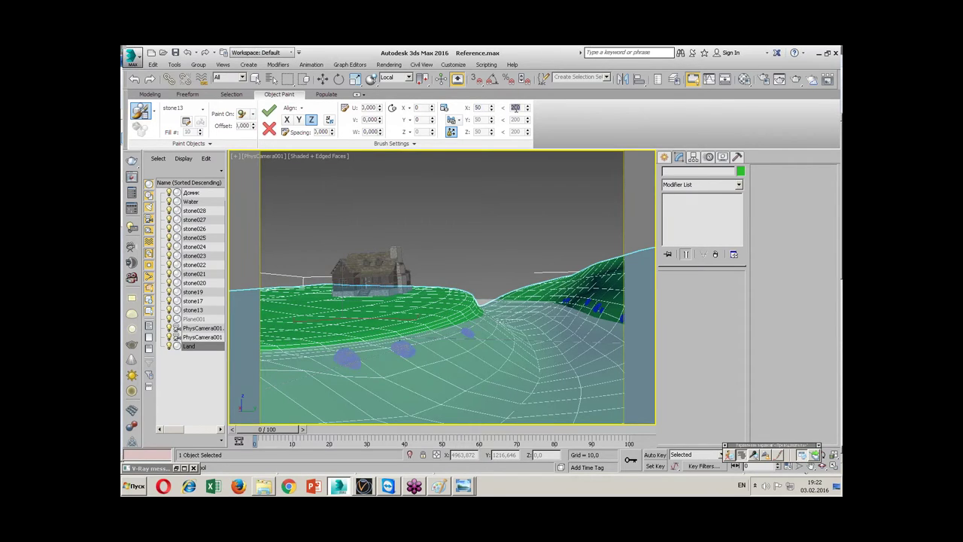
text(300)
key(Return)
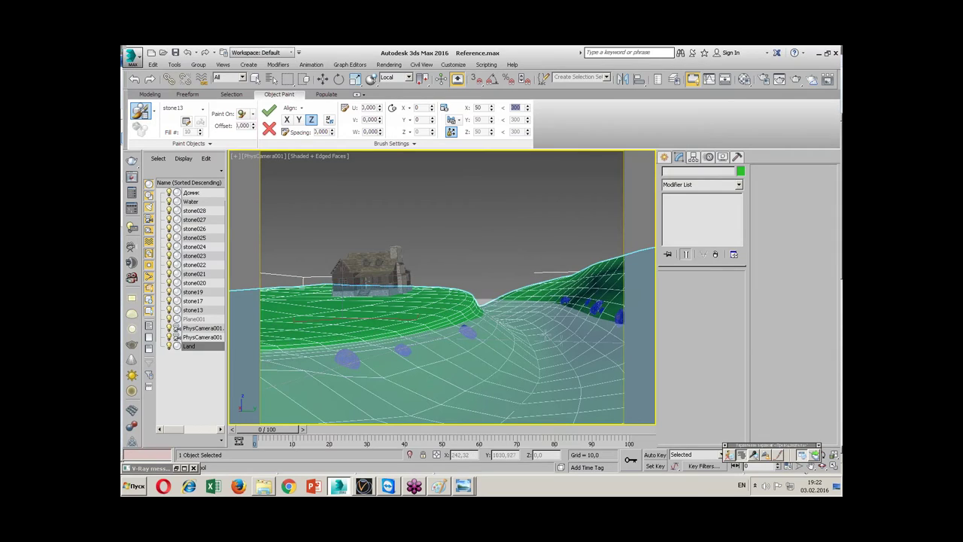
key(Return)
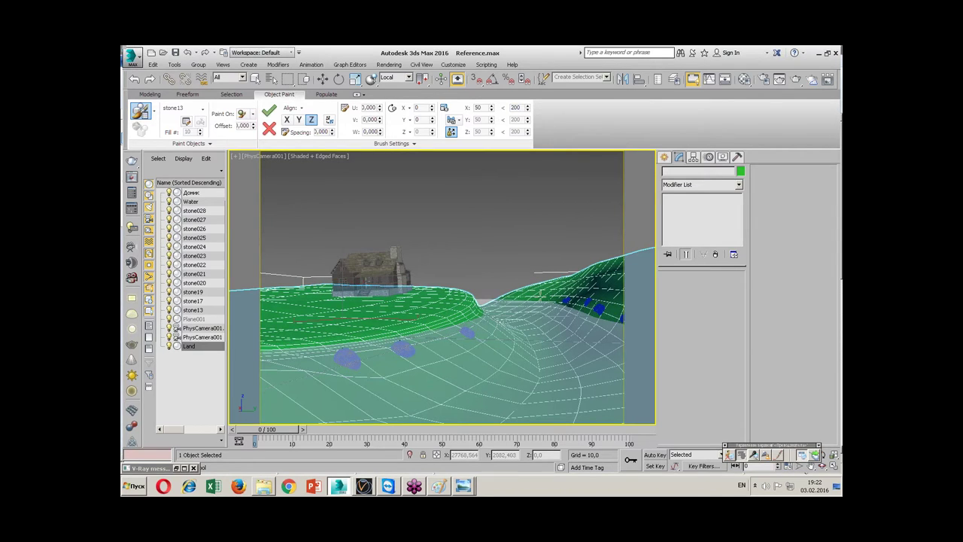
key(ctrl+z)
key(ctrl+z)
key(ctrl+z)
key(ctrl+z)
key(ctrl+z)
key(ctrl+z)
key(ctrl+z)
key(ctrl+z)
key(ctrl+z)
click(516, 107)
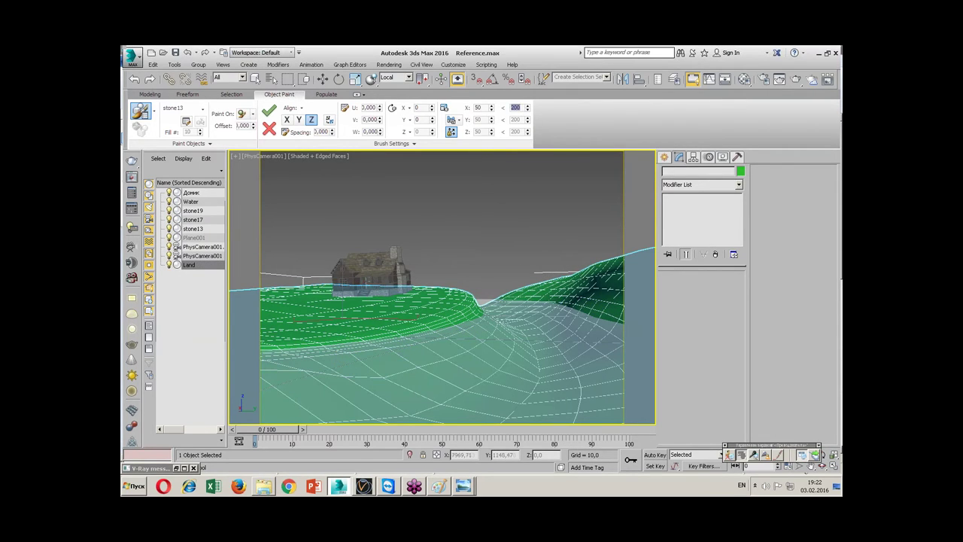
text(300)
key(Return)
- Place seven stones individually along the riverbank and green slopes, then bring up render.jpg
click(318, 347)
click(375, 343)
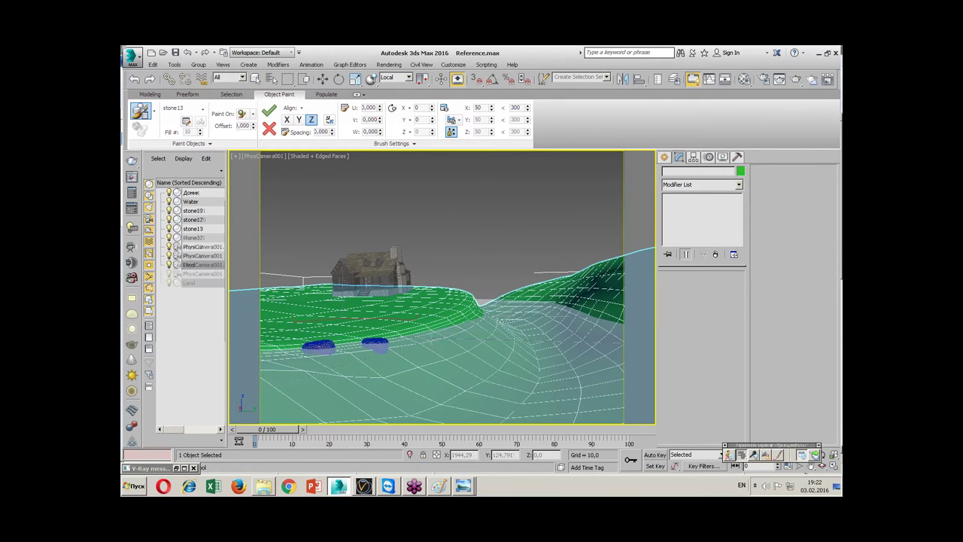
click(447, 325)
click(475, 318)
click(615, 322)
click(556, 305)
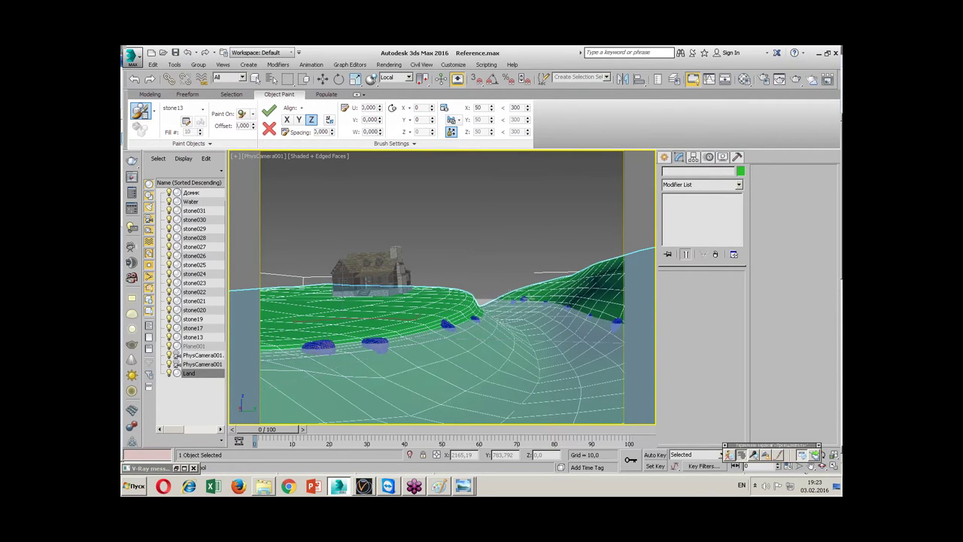
click(421, 339)
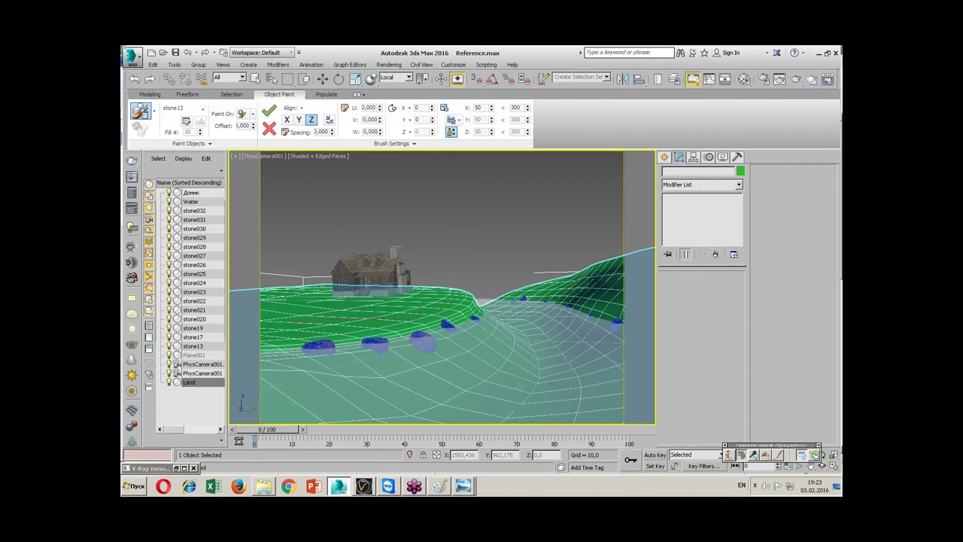
click(461, 485)
click(439, 451)
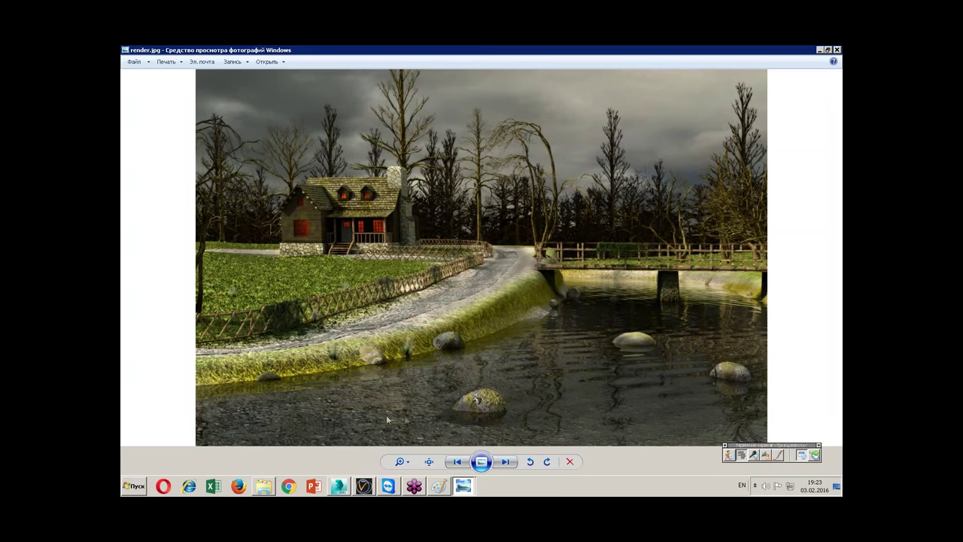
- Return to the 3ds Max scene and exit Object Paint mode
click(339, 486)
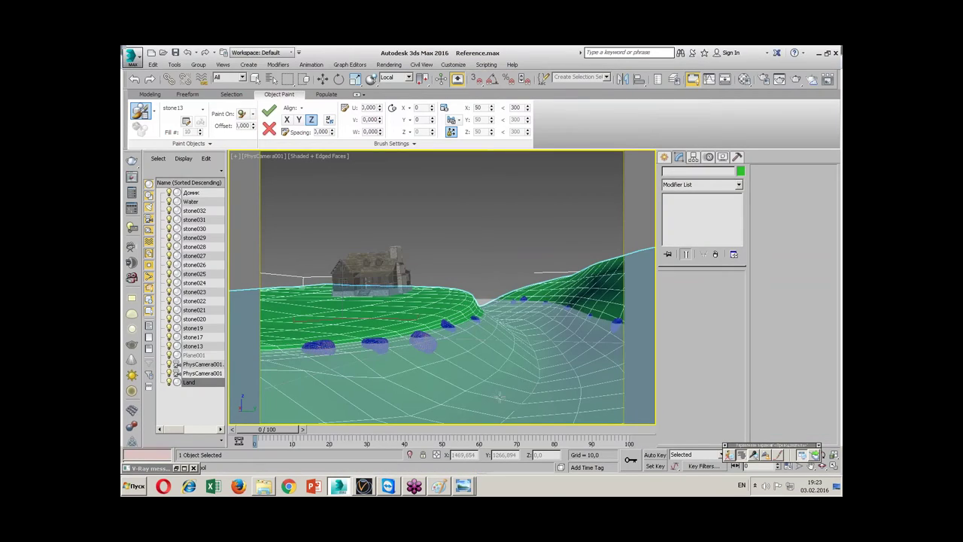
right_click(500, 397)
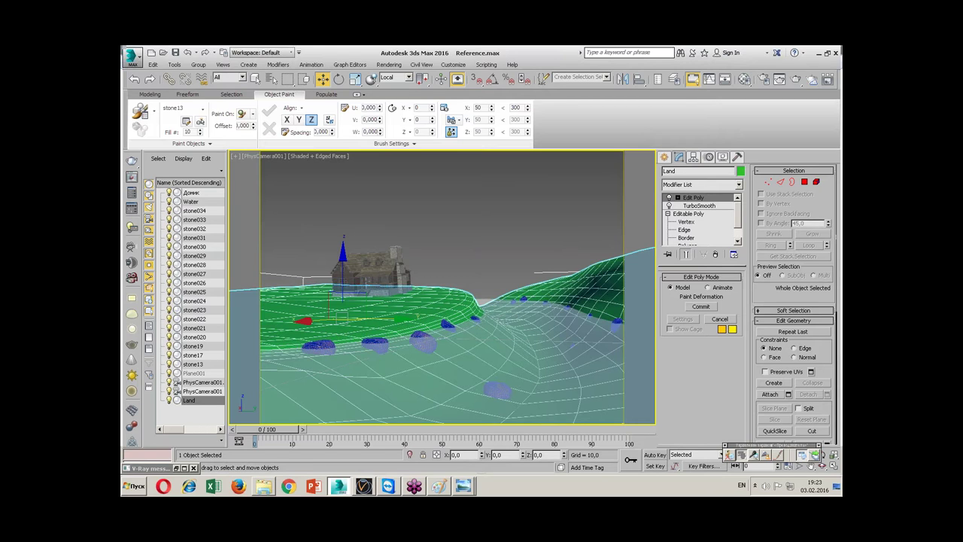
- View the render.jpg reference image in the photo viewer, then close it
click(263, 487)
click(551, 415)
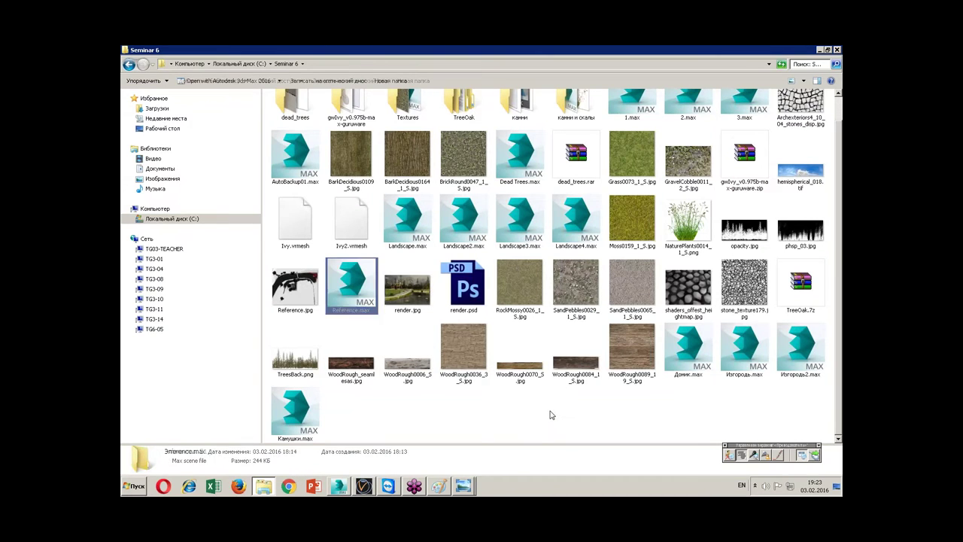
click(462, 485)
click(457, 450)
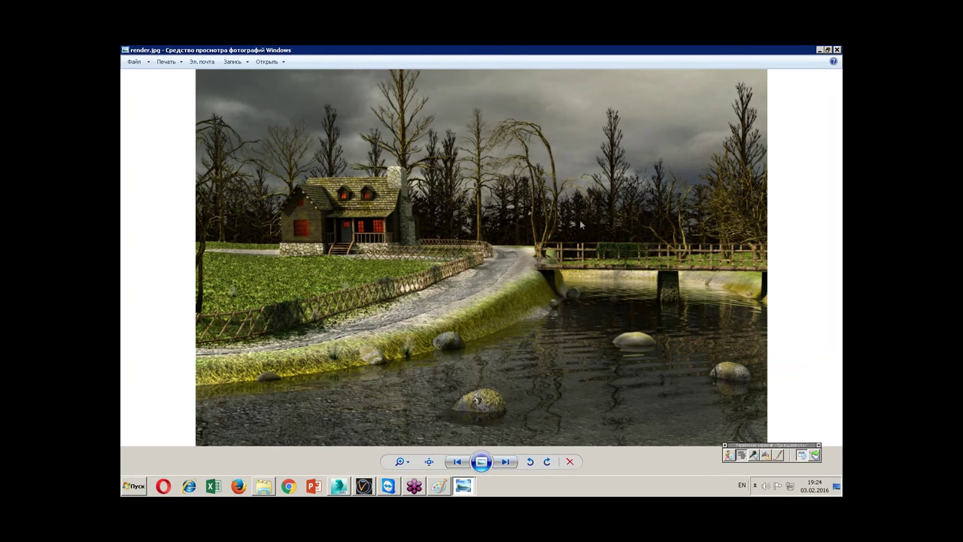
click(837, 50)
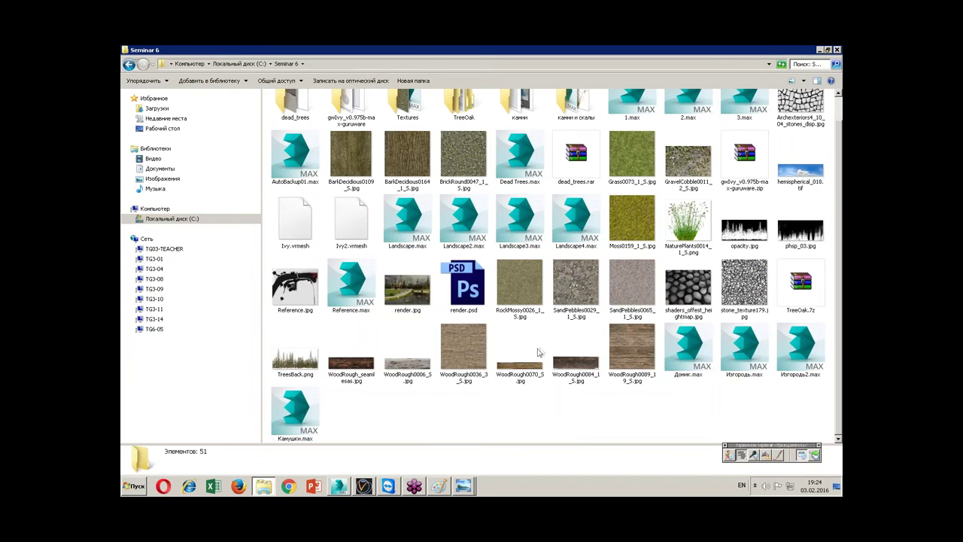
- Preview TreesBack.png, then return to 3ds Max and collapse the ribbon
right_click(298, 363)
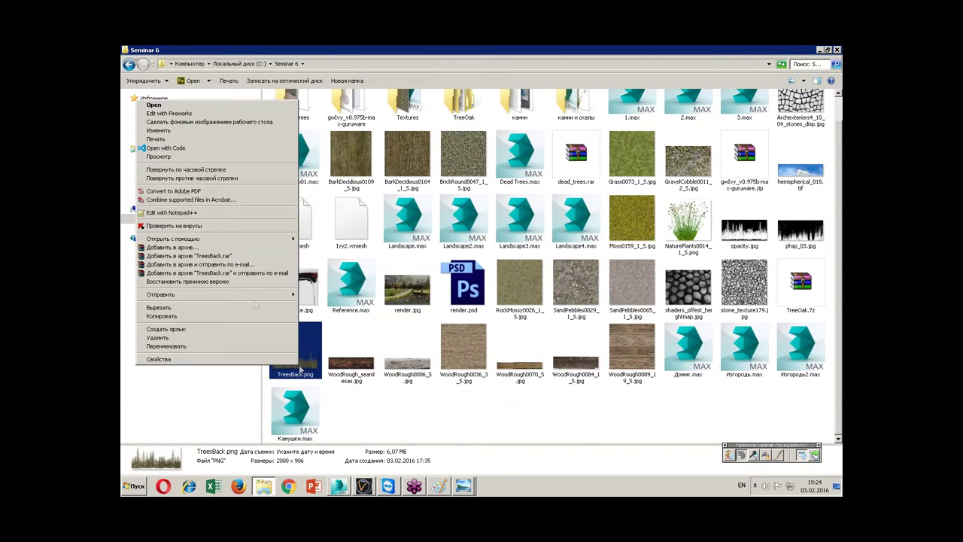
click(200, 157)
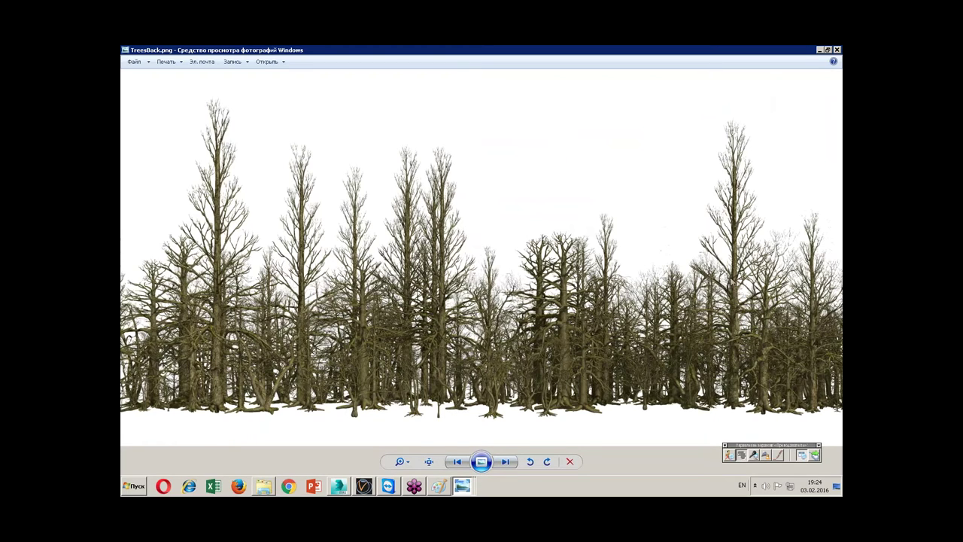
click(837, 50)
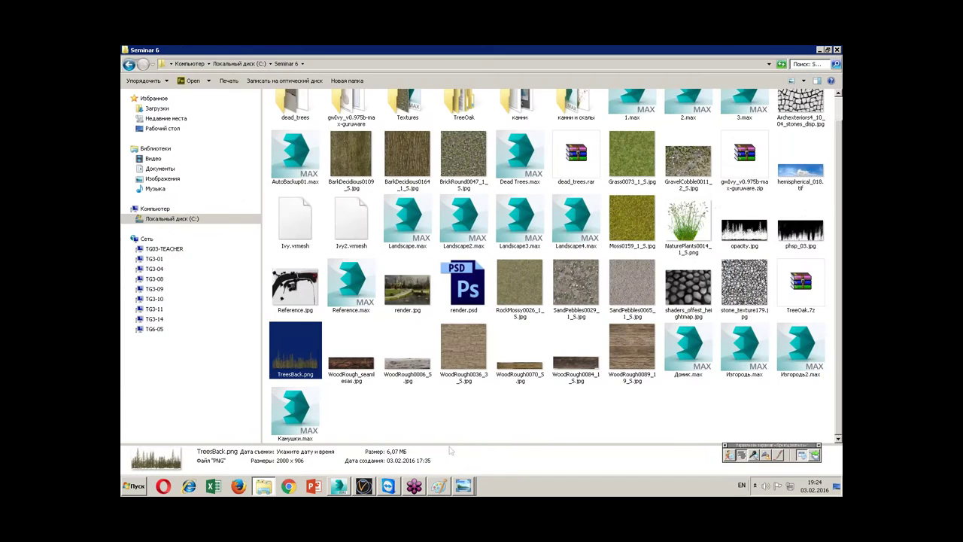
click(337, 486)
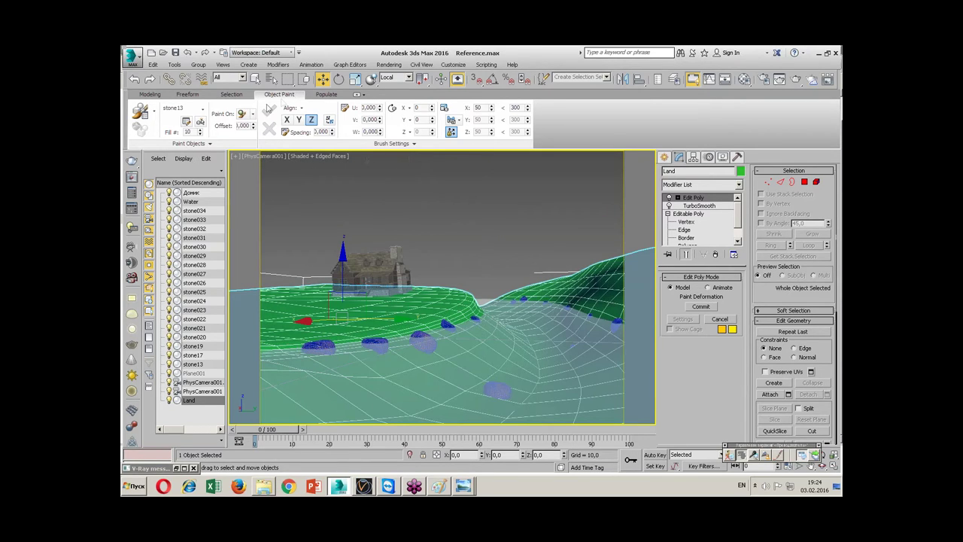
click(357, 94)
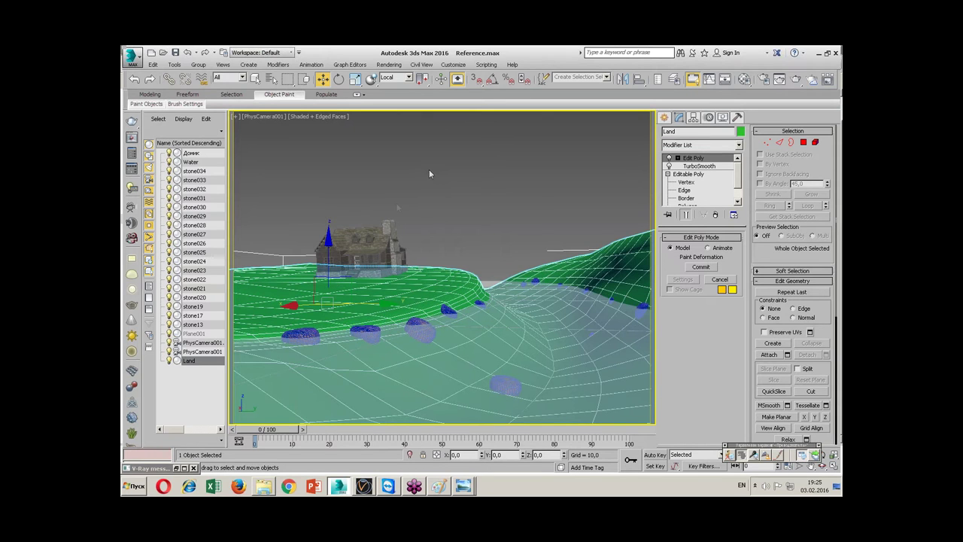
- Bring the render.jpg Photo Viewer window back to the front
click(471, 487)
click(457, 451)
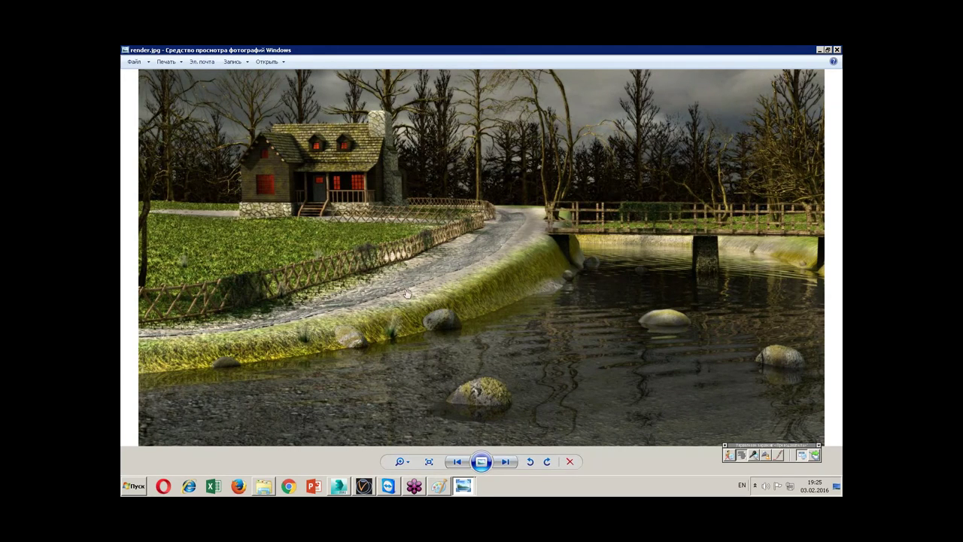
- Fit the whole render.jpg image in the viewer, then switch back to 3ds Max
scroll(478, 280, down, 1)
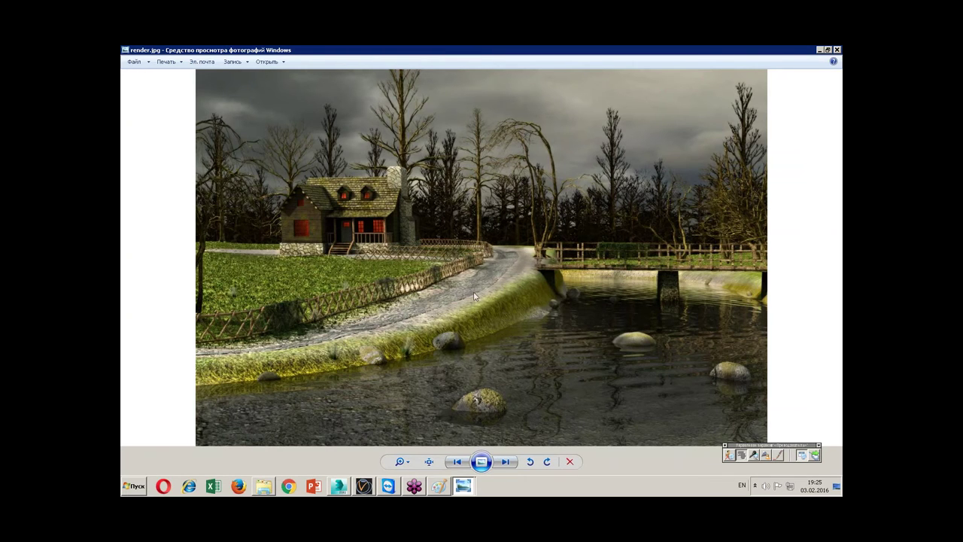
click(338, 486)
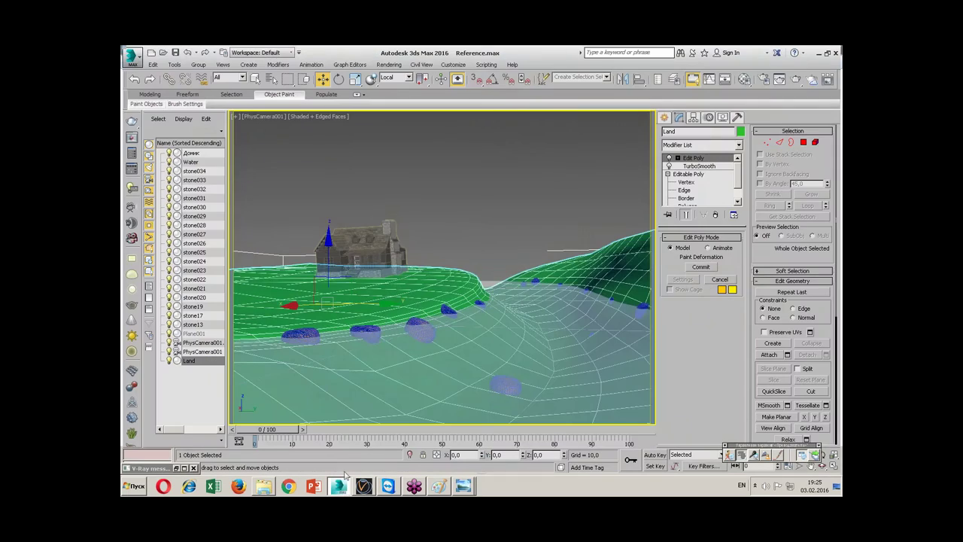
- Switch to four viewports, then maximize the Top view centred on the Land terrain
click(832, 465)
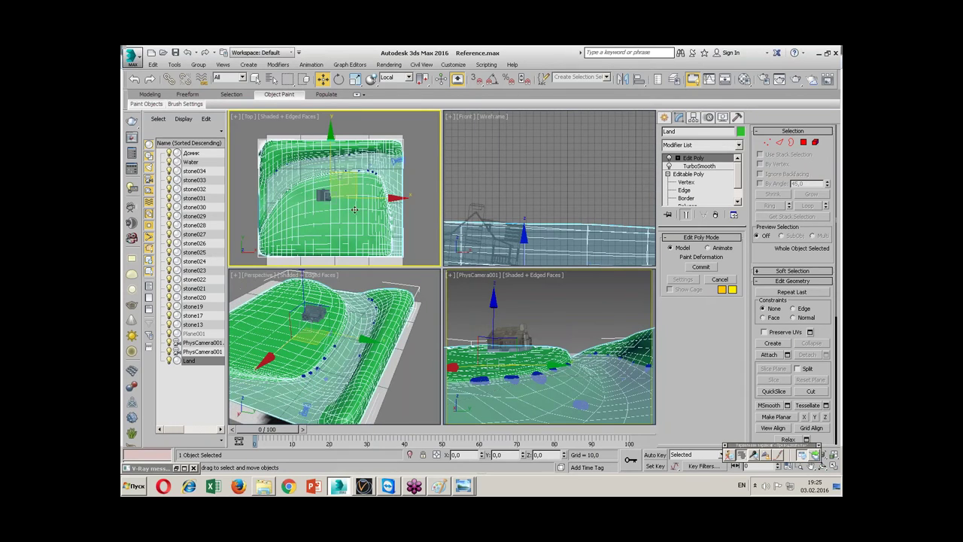
scroll(360, 130, up, 2)
scroll(362, 188, up, 2)
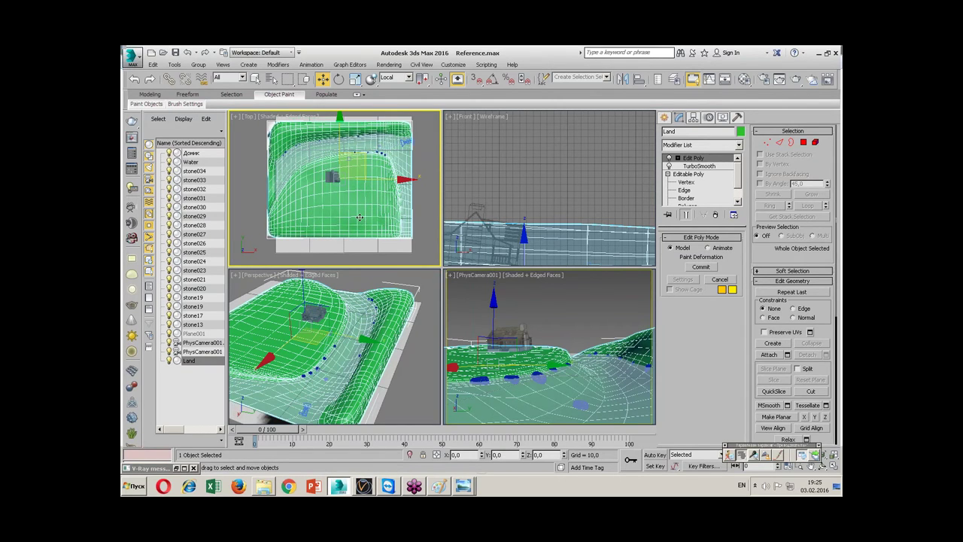
scroll(353, 207, up, 2)
scroll(352, 207, up, 1)
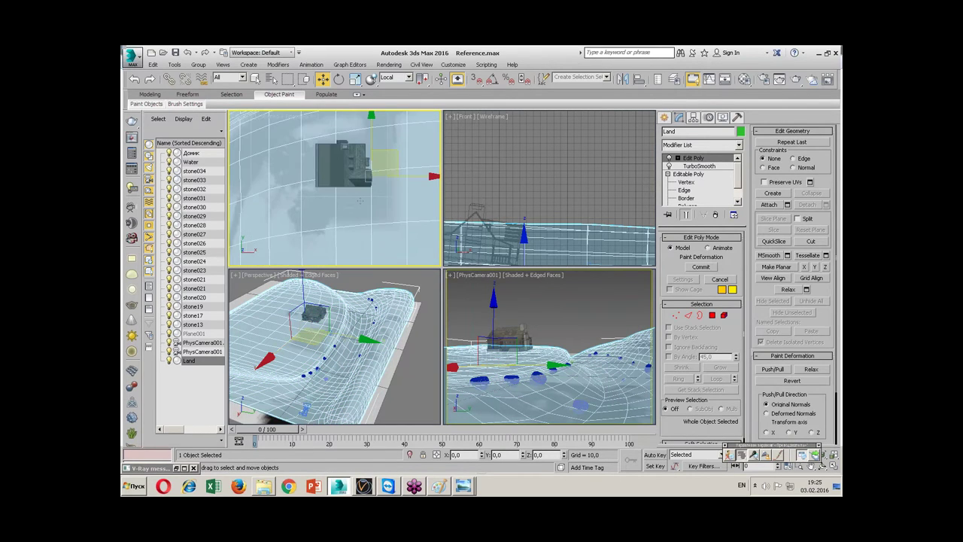
middle_drag(353, 207, 343, 205)
scroll(343, 205, down, 1)
key(alt+w)
scroll(455, 263, up, 3)
scroll(455, 263, up, 1)
scroll(457, 259, down, 5)
scroll(469, 248, up, 1)
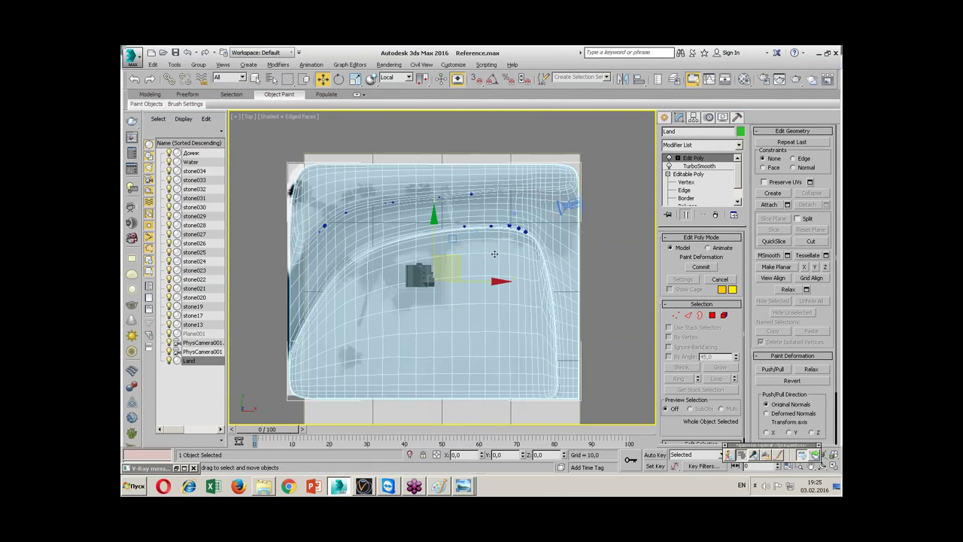
key(alt+x)
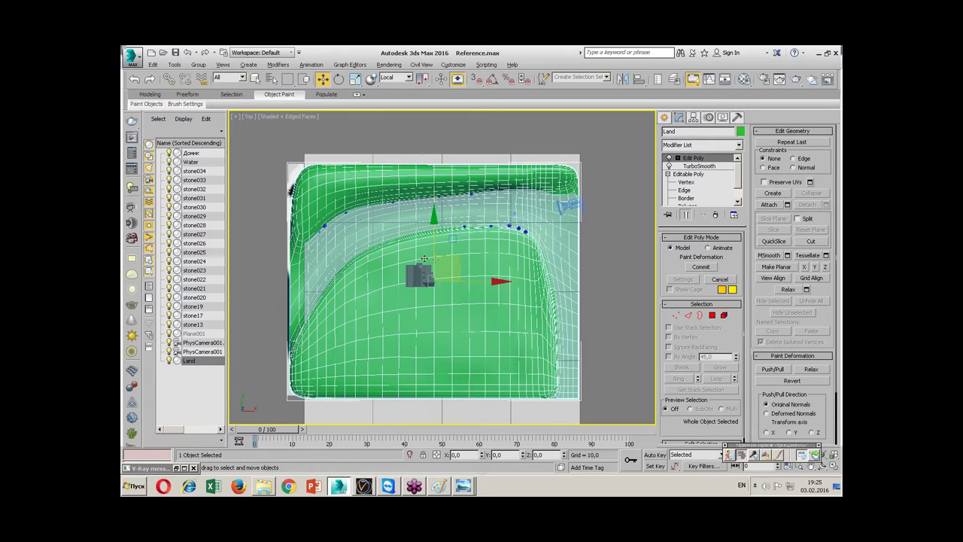
middle_drag(446, 256, 449, 243)
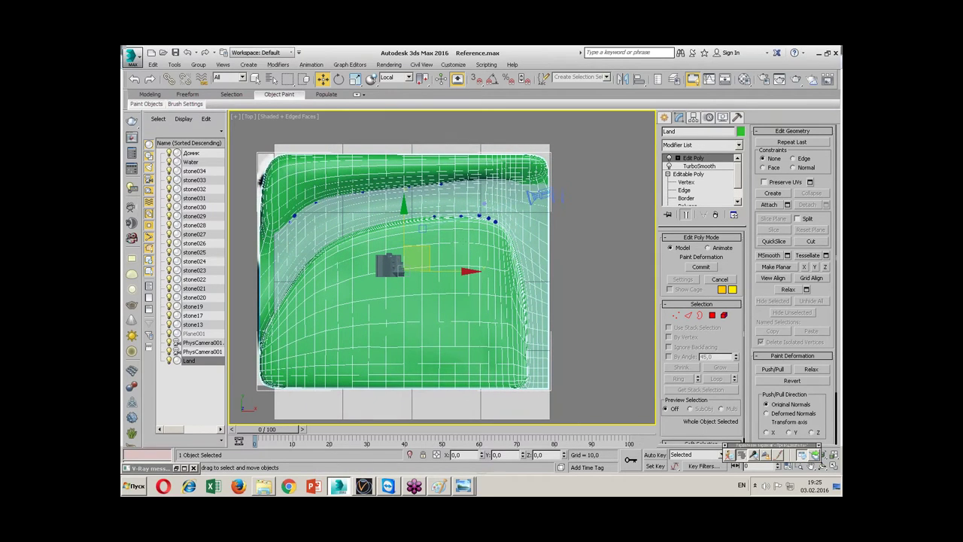
- Hide the Water plane, reselect Land, and bring up the Create panel's spline shape types
click(542, 212)
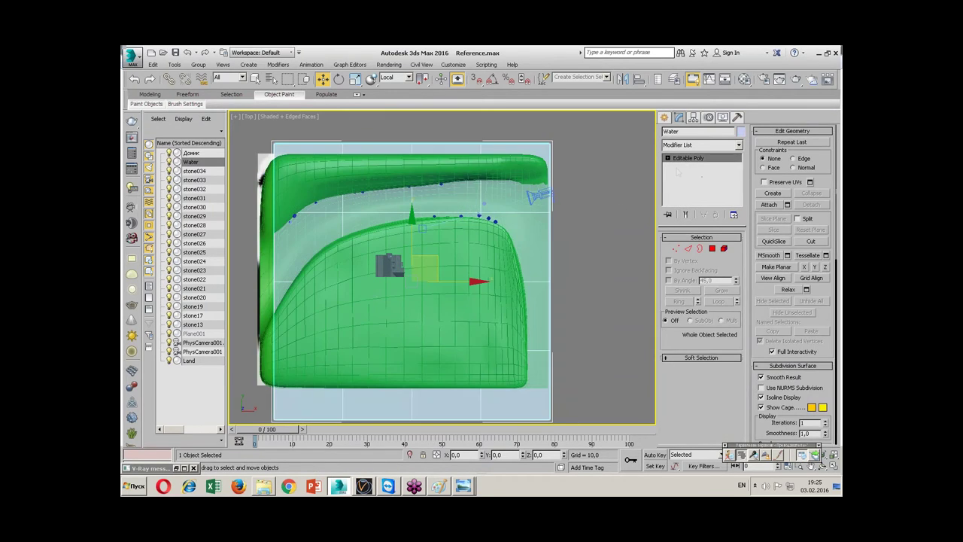
click(169, 162)
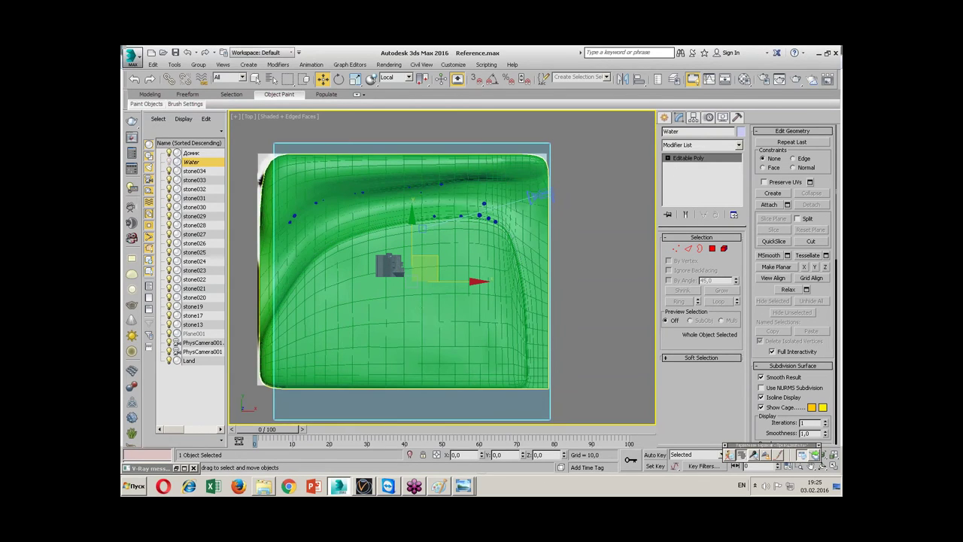
click(189, 360)
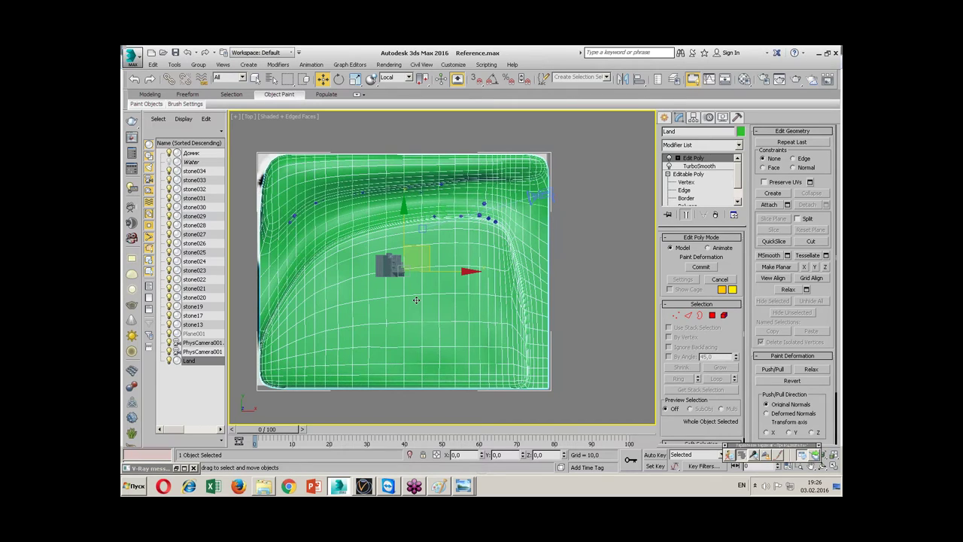
scroll(413, 259, up, 2)
scroll(413, 260, up, 2)
middle_drag(518, 200, 444, 236)
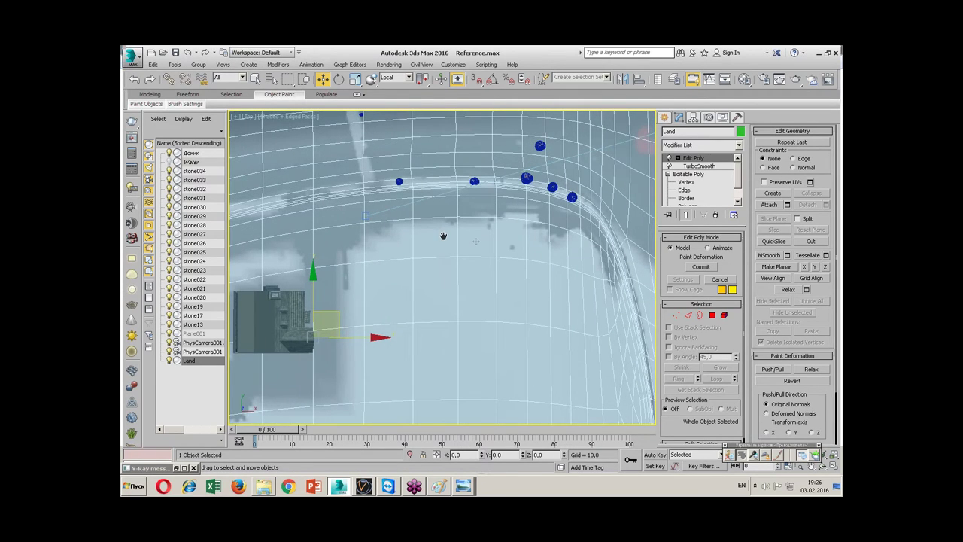
scroll(380, 239, down, 2)
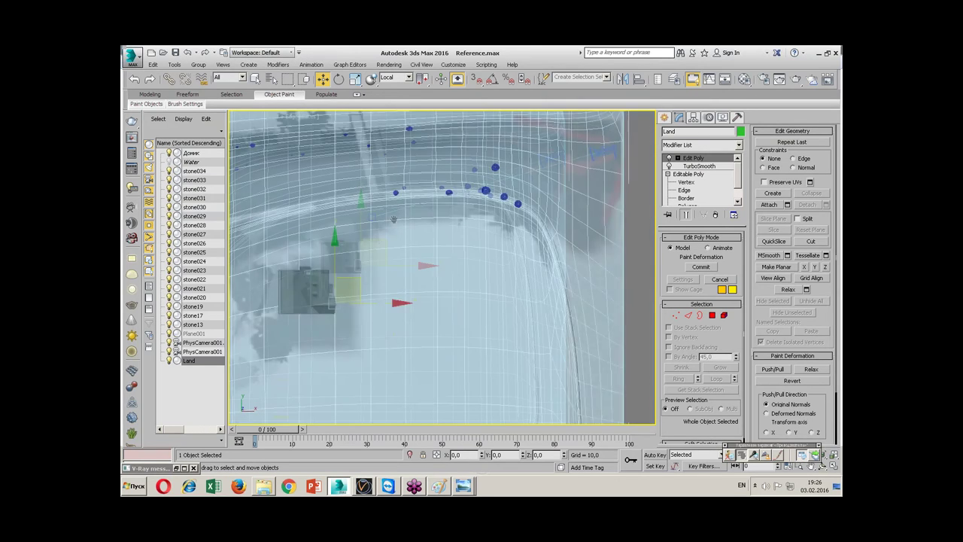
middle_drag(380, 240, 445, 228)
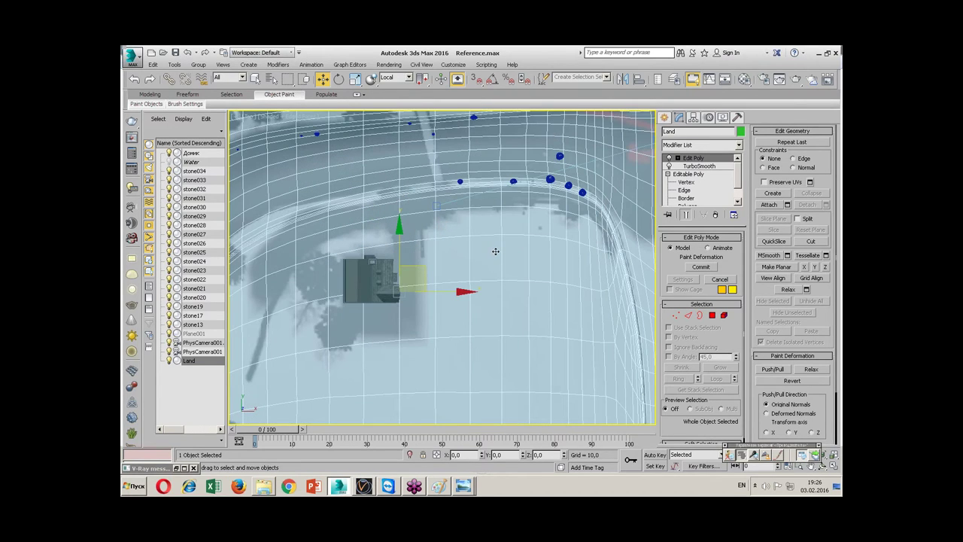
click(665, 117)
click(679, 134)
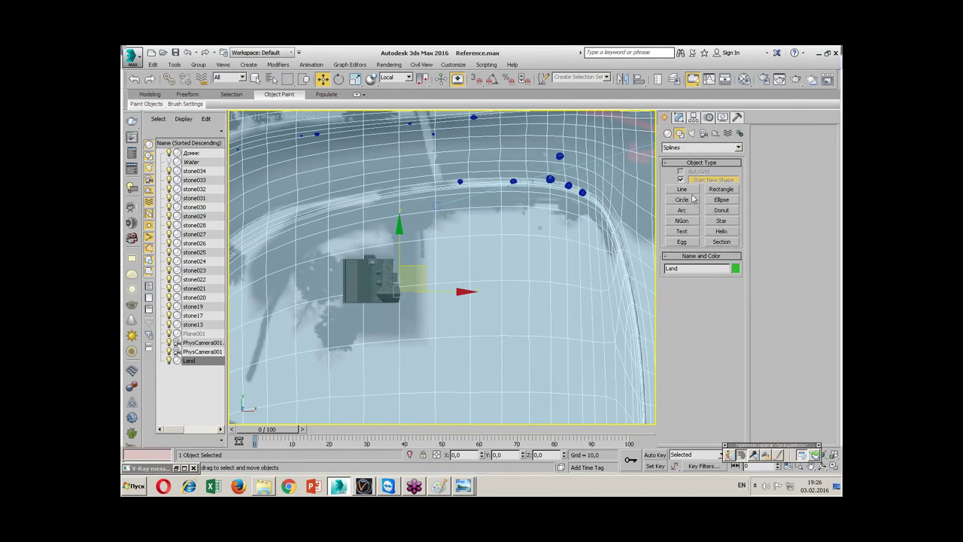
- Draw a first two-point Line spline along the riverbank
click(686, 192)
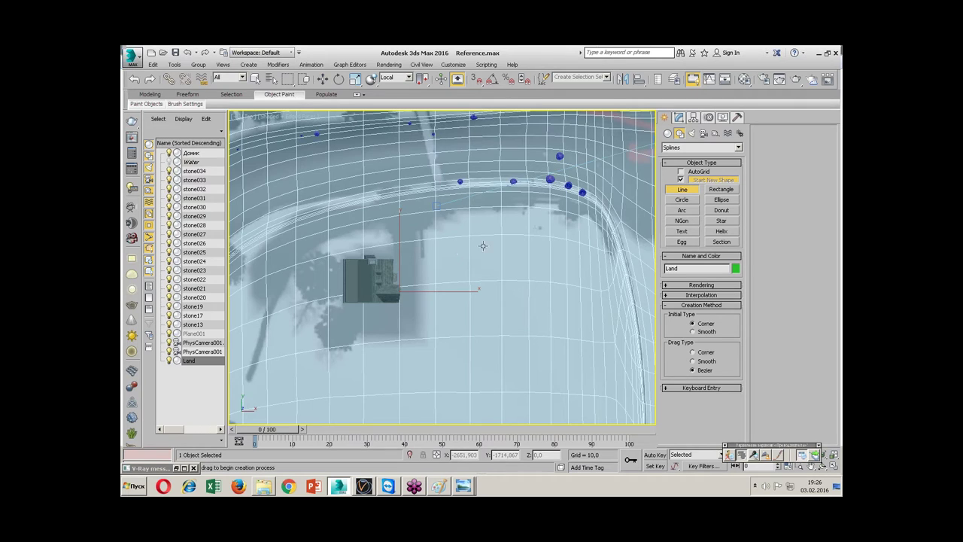
middle_drag(601, 245, 584, 249)
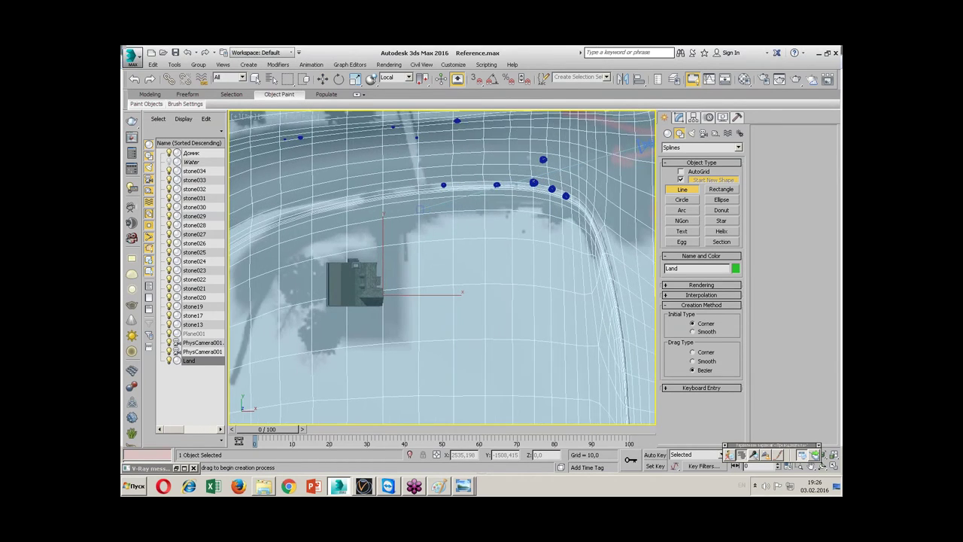
click(595, 256)
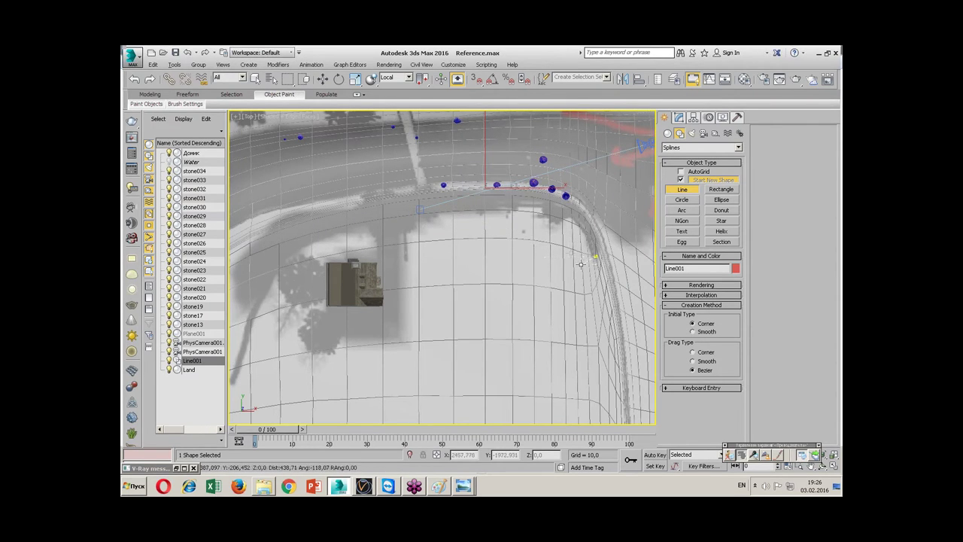
click(543, 260)
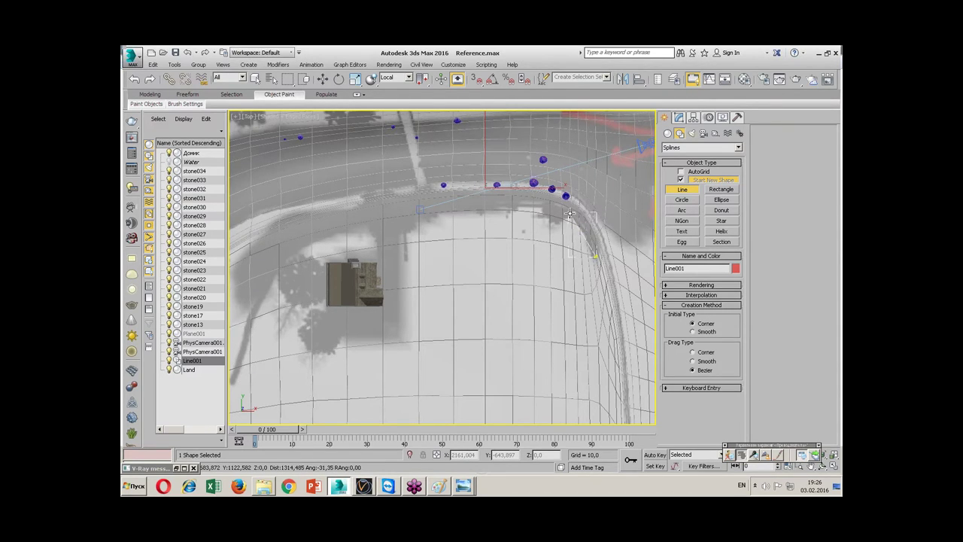
right_click(580, 222)
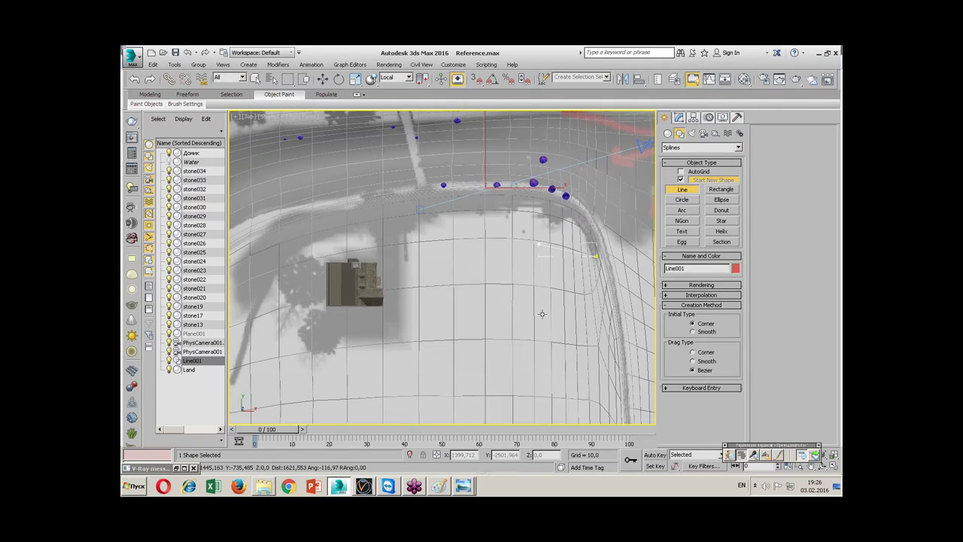
- Return to four viewports and start the path at the bank's lower right in wireframe Top view
key(alt+w)
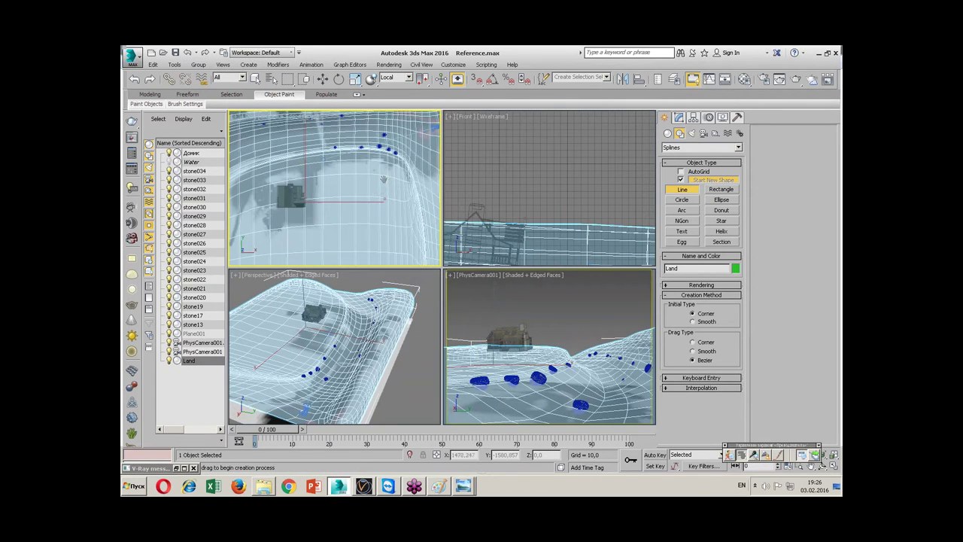
middle_drag(418, 194, 383, 179)
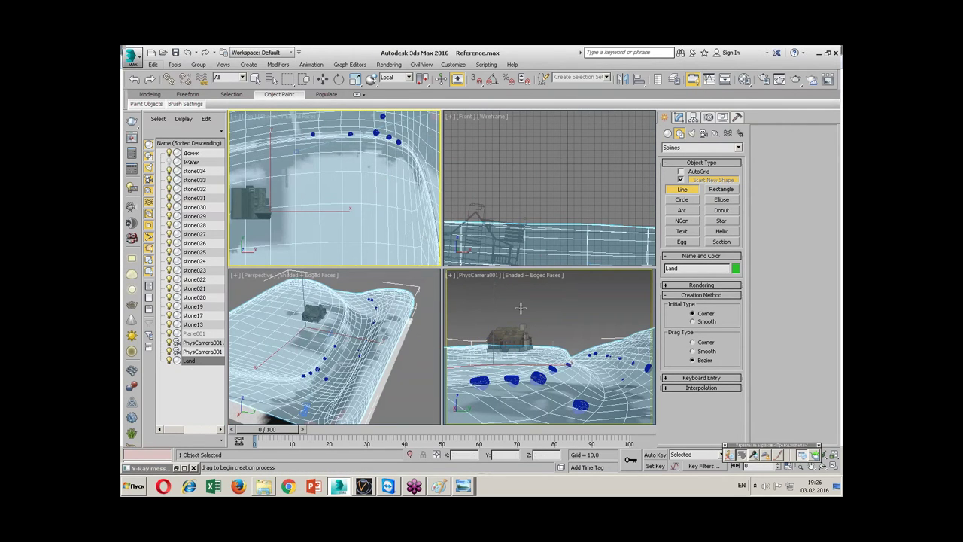
right_click(521, 308)
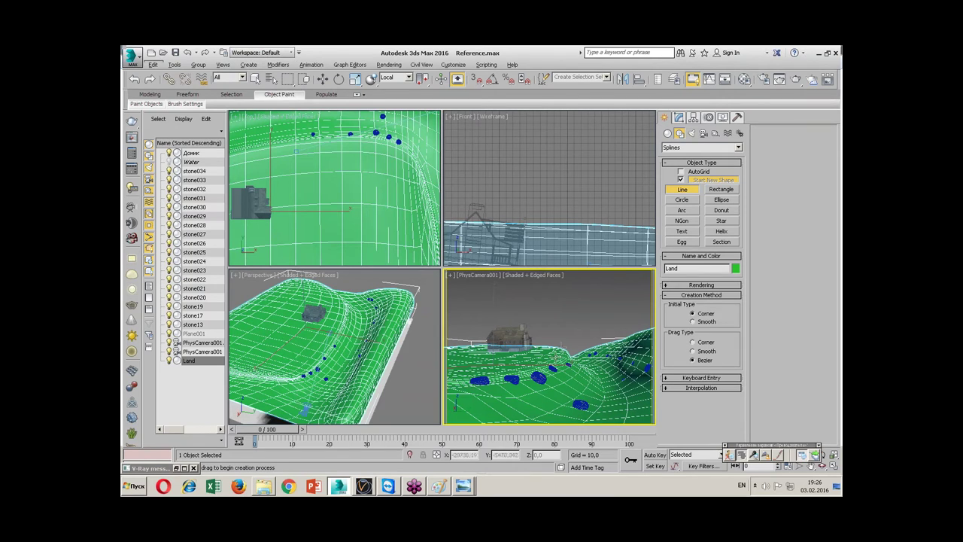
middle_drag(406, 178, 411, 188)
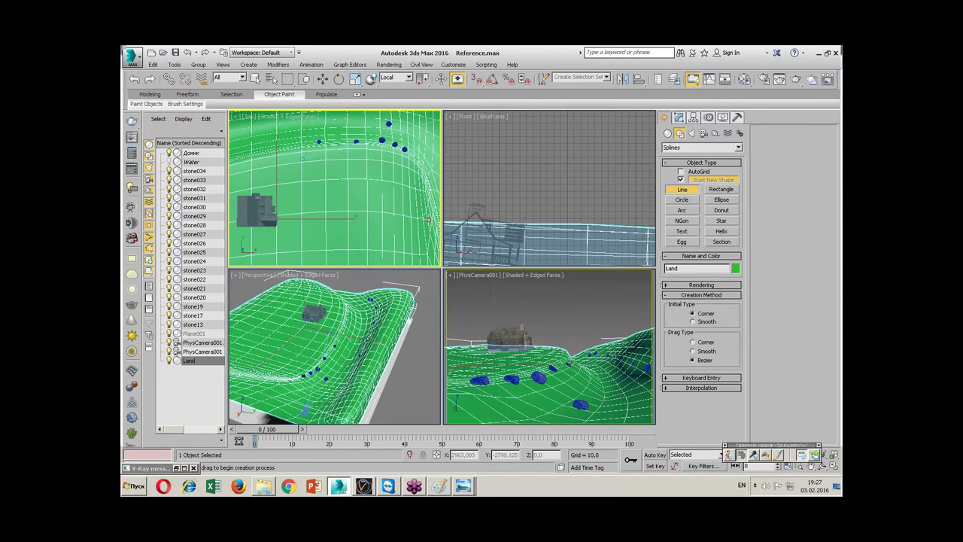
key(F3)
click(432, 225)
key(F3)
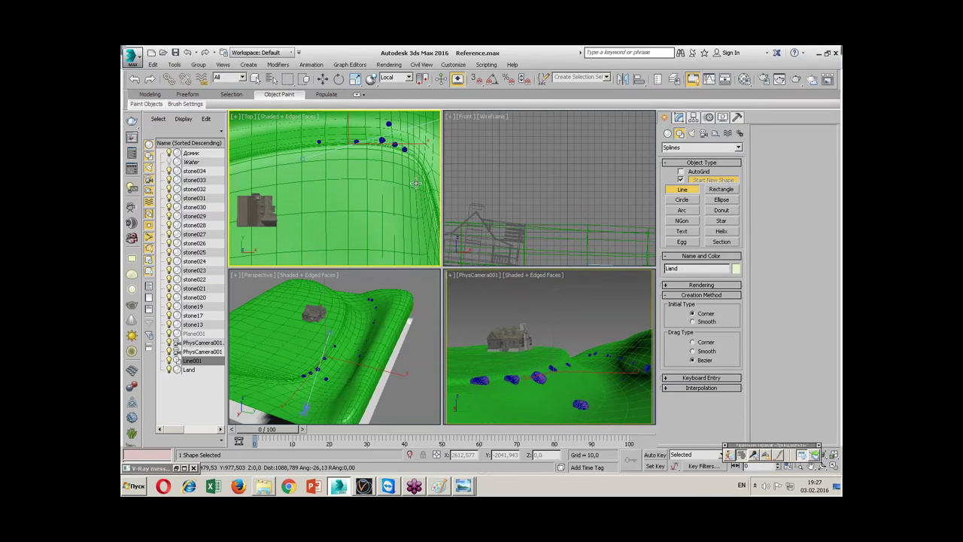
key(F3)
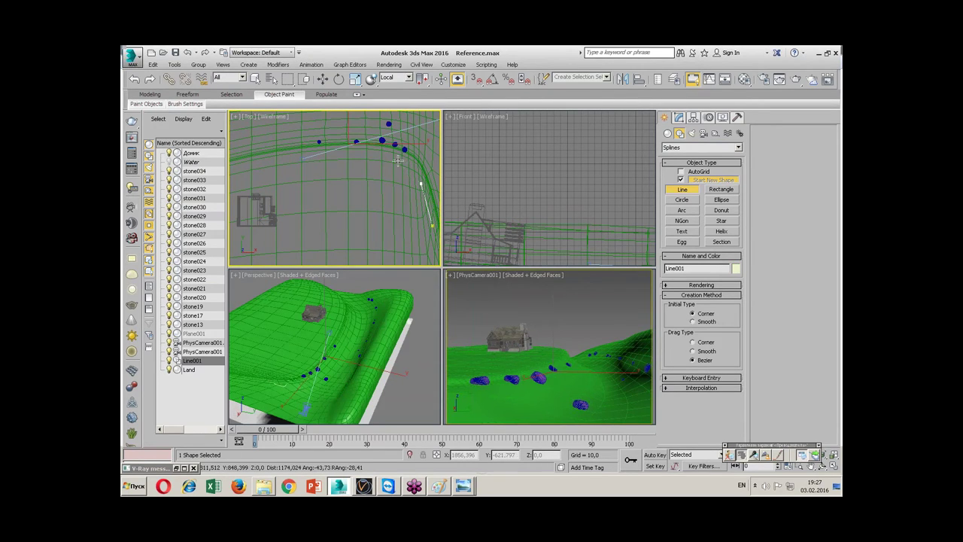
- Add four more points following the bank's curve and finish the Line001 path
middle_drag(343, 154, 341, 170)
key(F3)
key(alt)
key(F3)
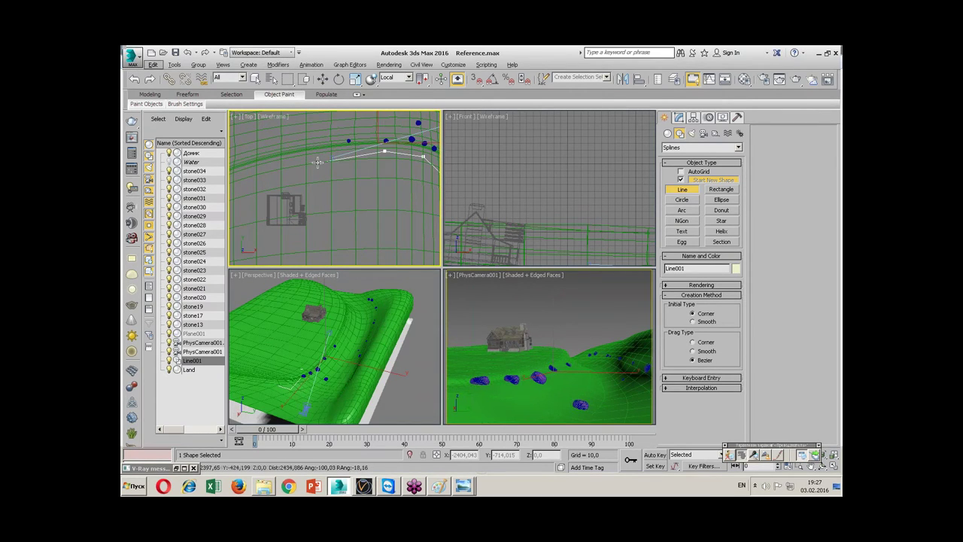
middle_drag(319, 157, 383, 131)
scroll(331, 158, down, 2)
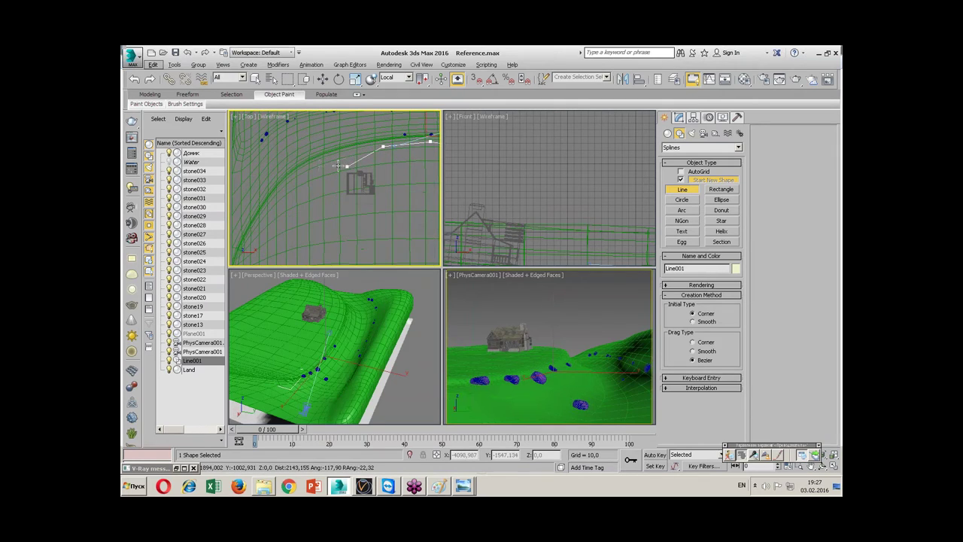
click(331, 158)
click(288, 182)
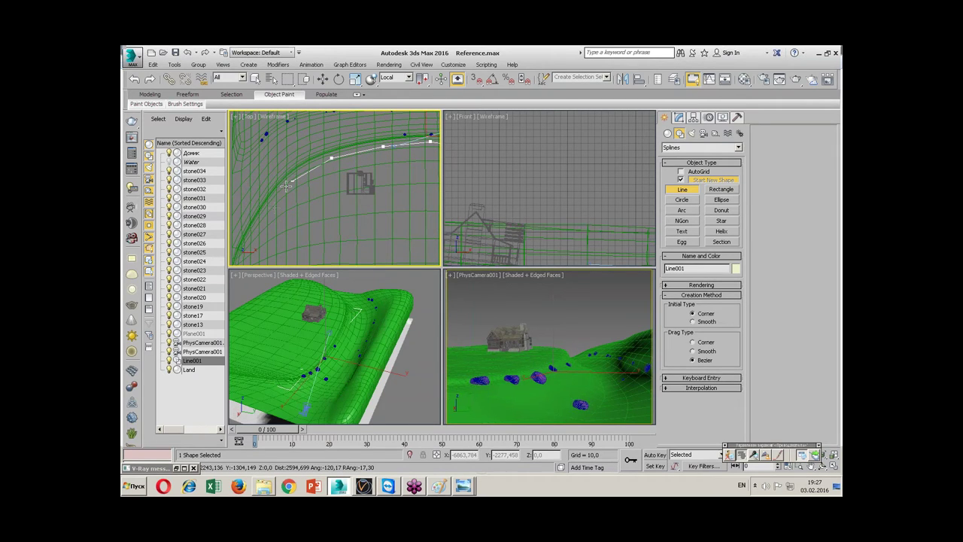
click(256, 231)
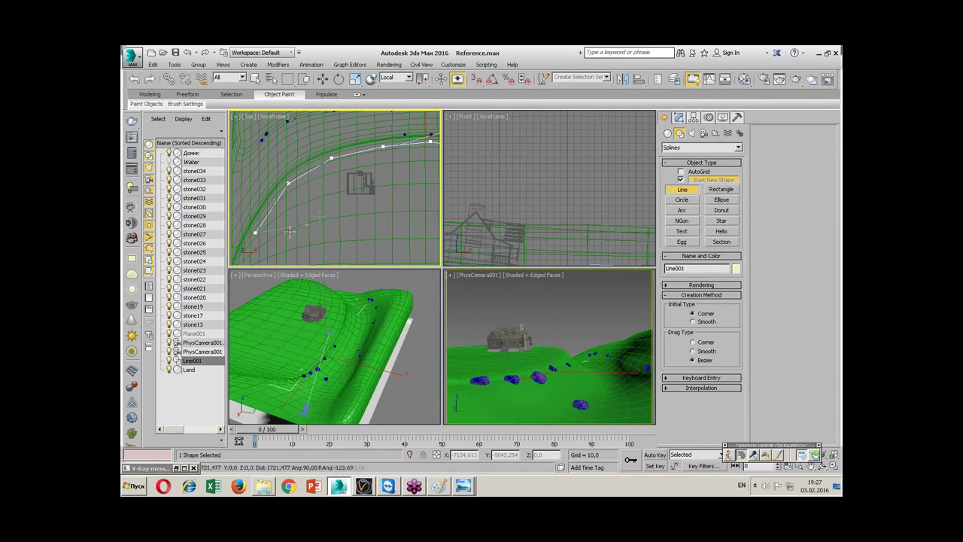
click(377, 200)
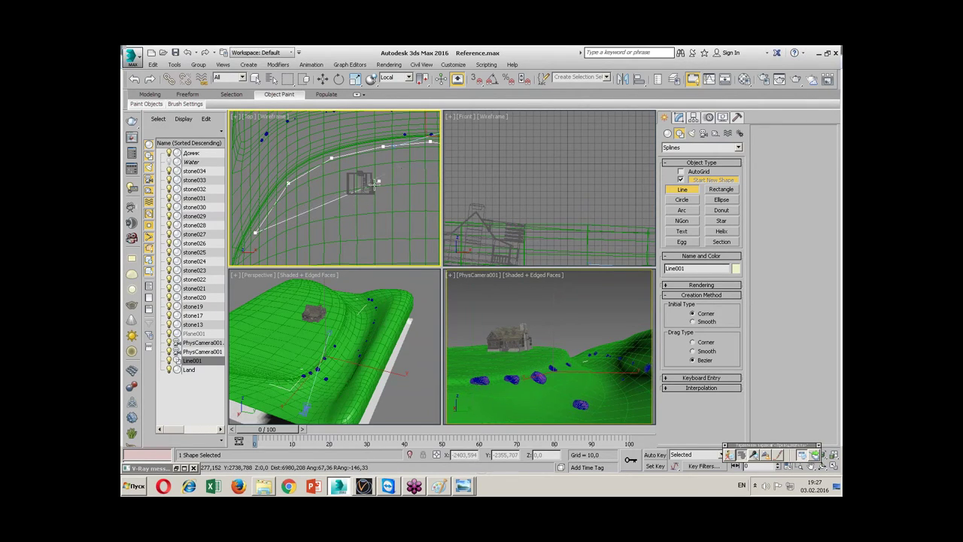
right_click(393, 162)
mouse_move(393, 162)
middle_down()
mouse_move(351, 145)
mouse_move(340, 211)
middle_up()
- Open Line001 in the Modify panel and select all its vertices
key(w)
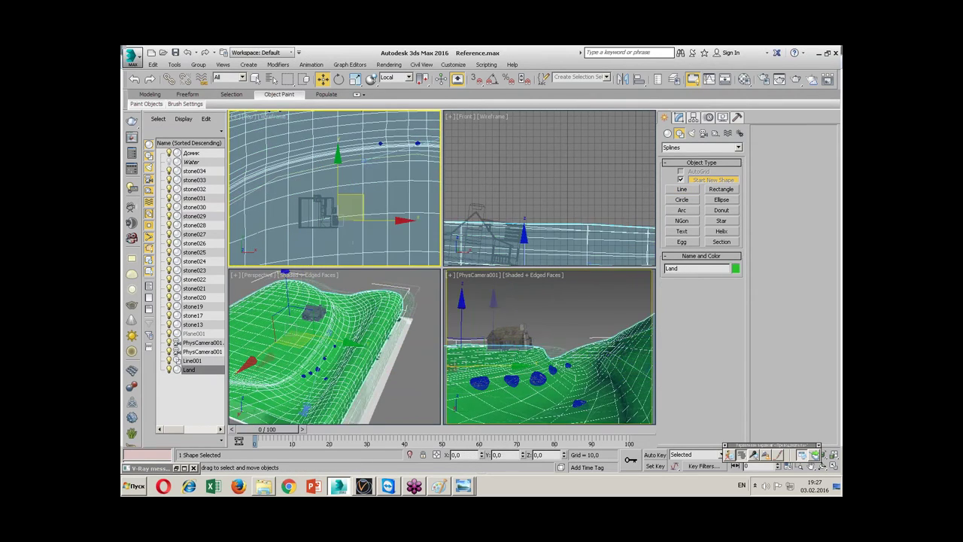
click(679, 118)
key(1)
click(370, 148)
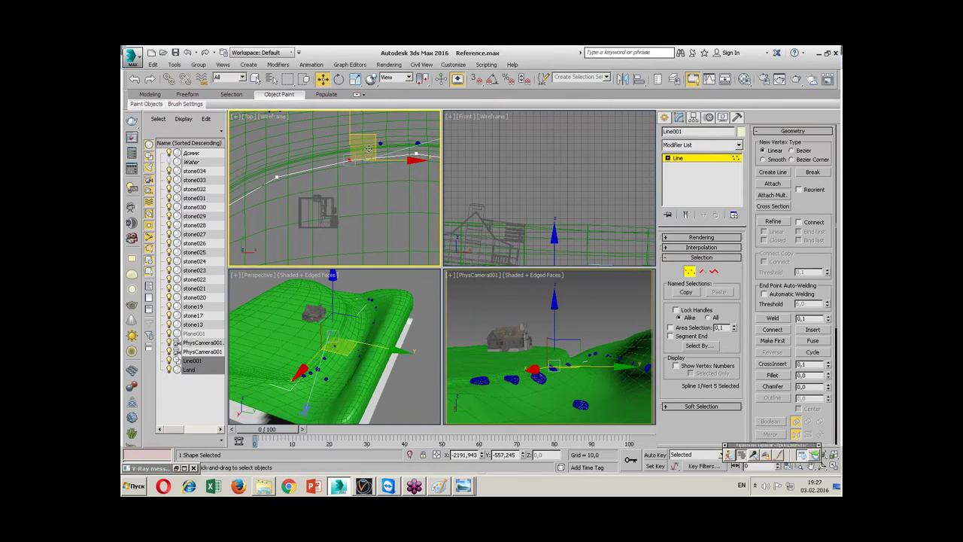
scroll(363, 151, down, 3)
middle_drag(363, 150, 370, 194)
key(ctrl+a)
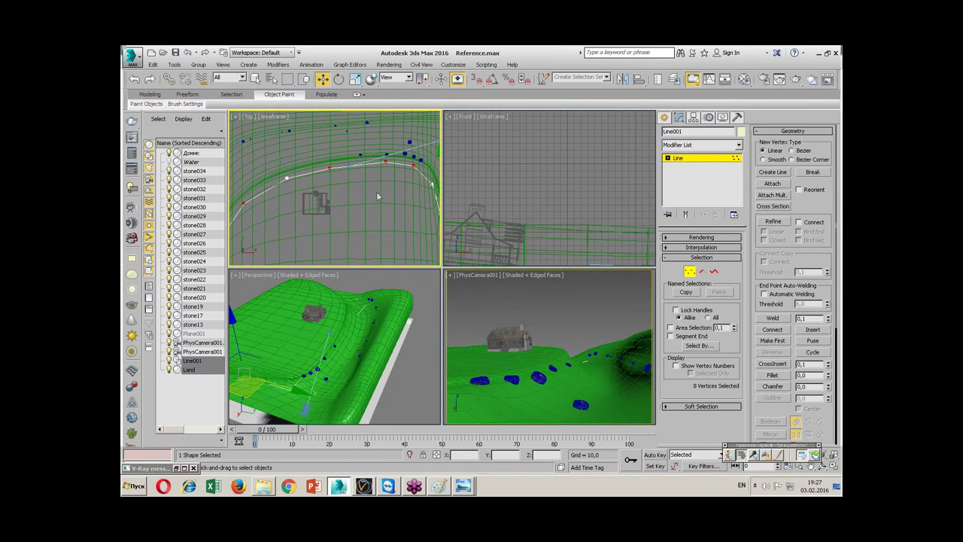
click(697, 159)
- Move Line001 down to ground level (Z 0) in the camera view
right_click(536, 316)
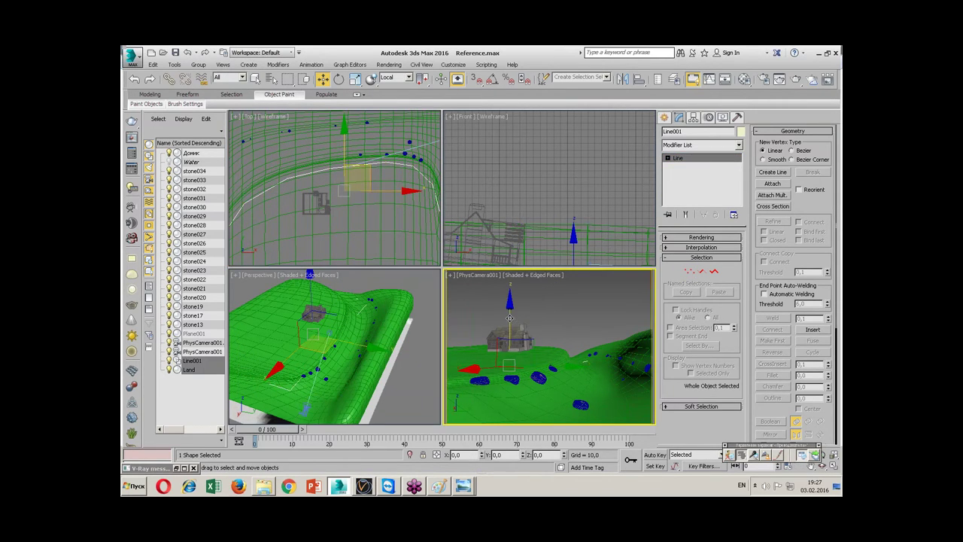
drag(509, 304, 521, 315)
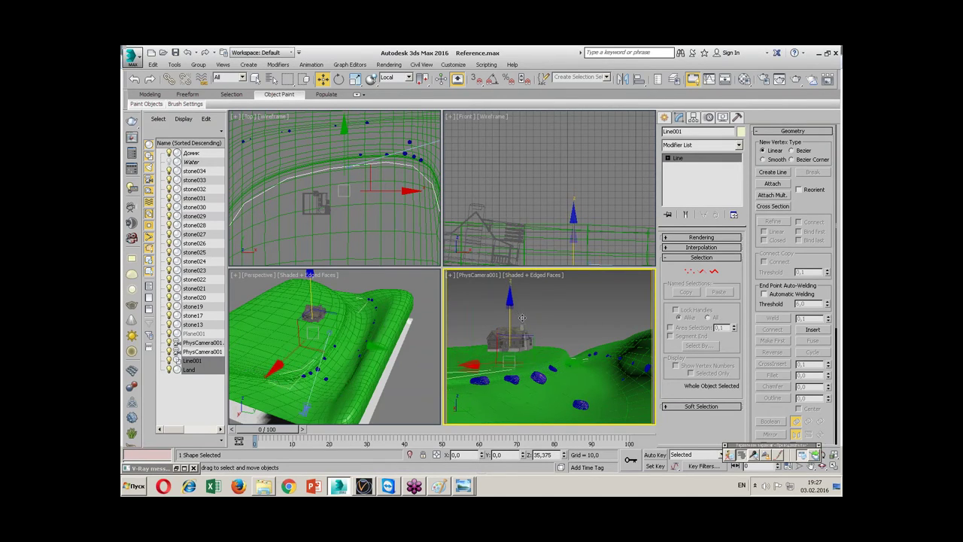
drag(522, 315, 521, 325)
right_click(380, 190)
- Apply a new vertex type to Line001's vertices from the right-click menu
key(1)
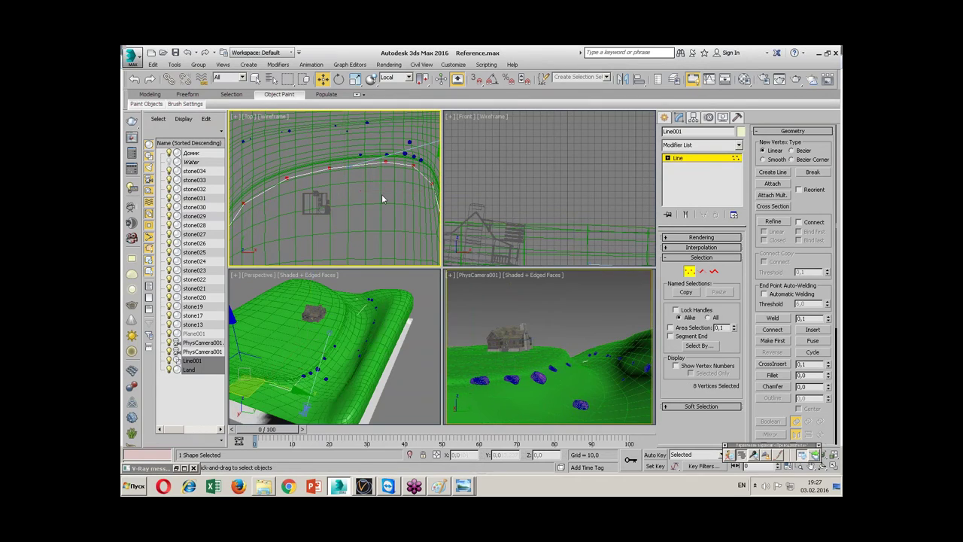
middle_drag(346, 177, 347, 189)
right_click(347, 190)
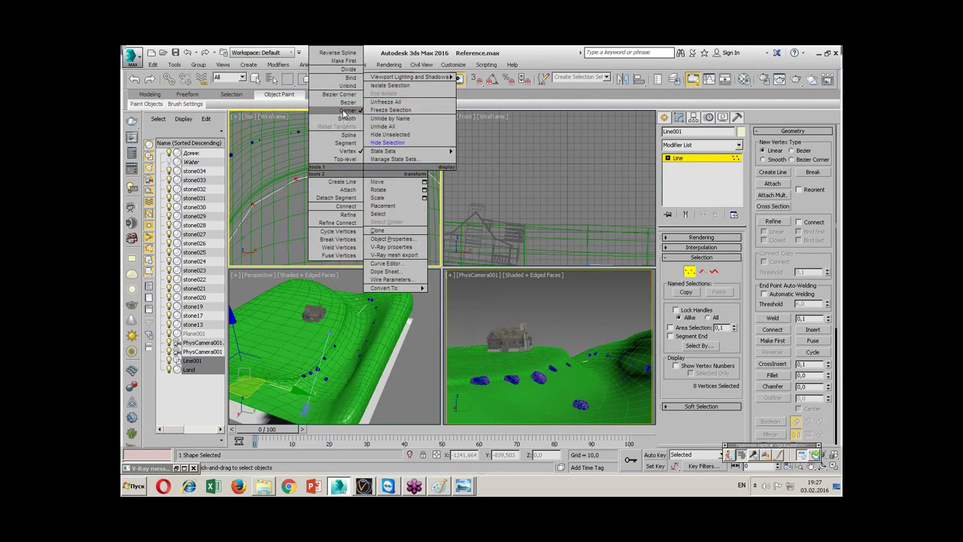
click(362, 202)
right_click(382, 198)
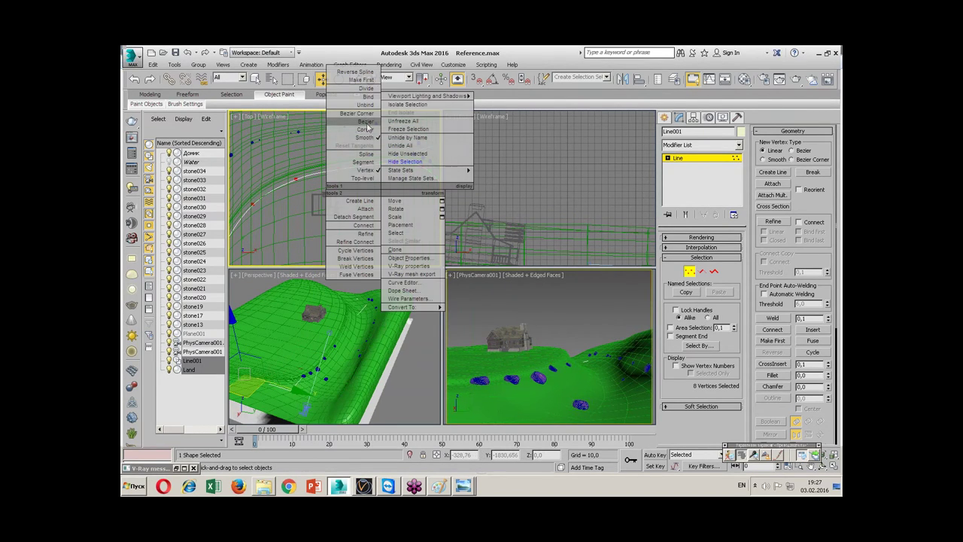
click(365, 135)
middle_drag(365, 136, 358, 187)
click(328, 172)
- Exit vertex editing and select the Land terrain
middle_drag(348, 186, 350, 185)
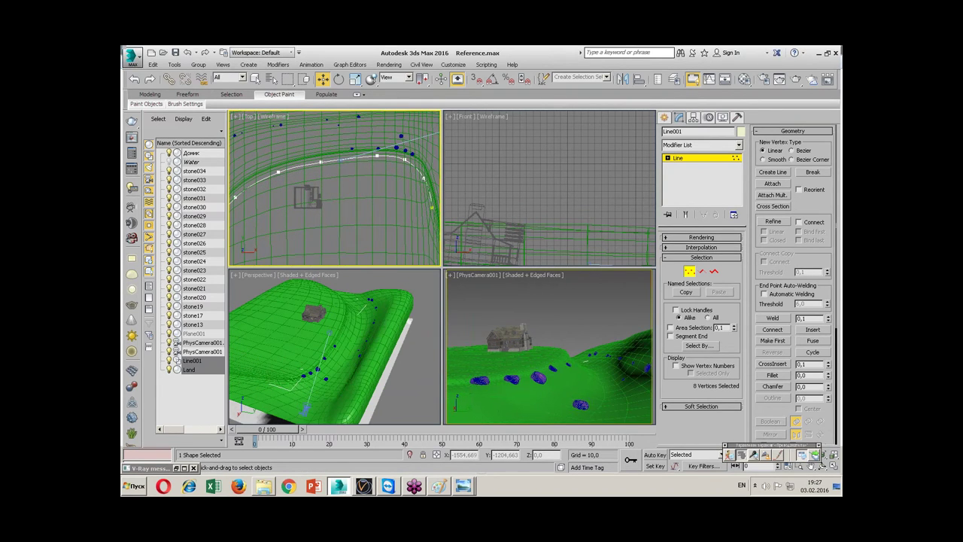
key(alt+w)
scroll(455, 254, up, 1)
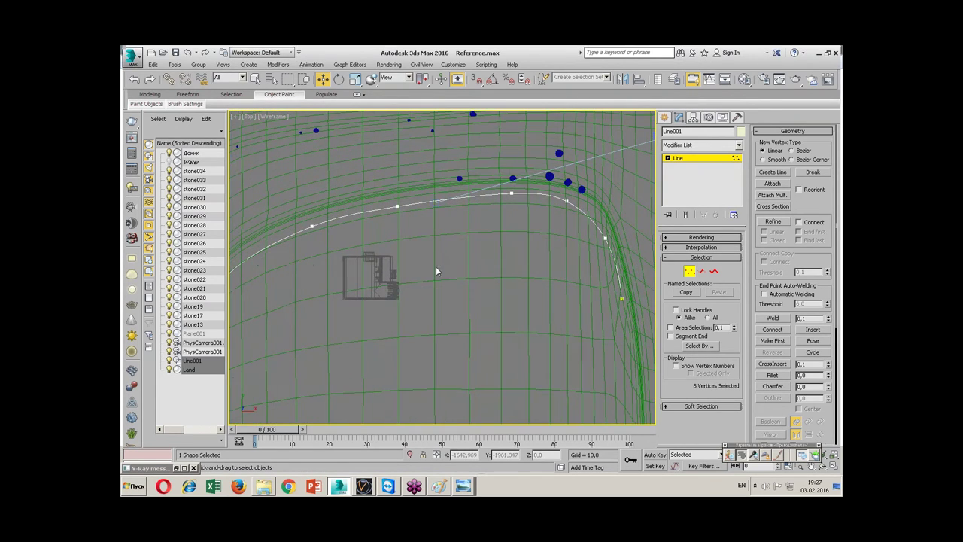
key(alt+w)
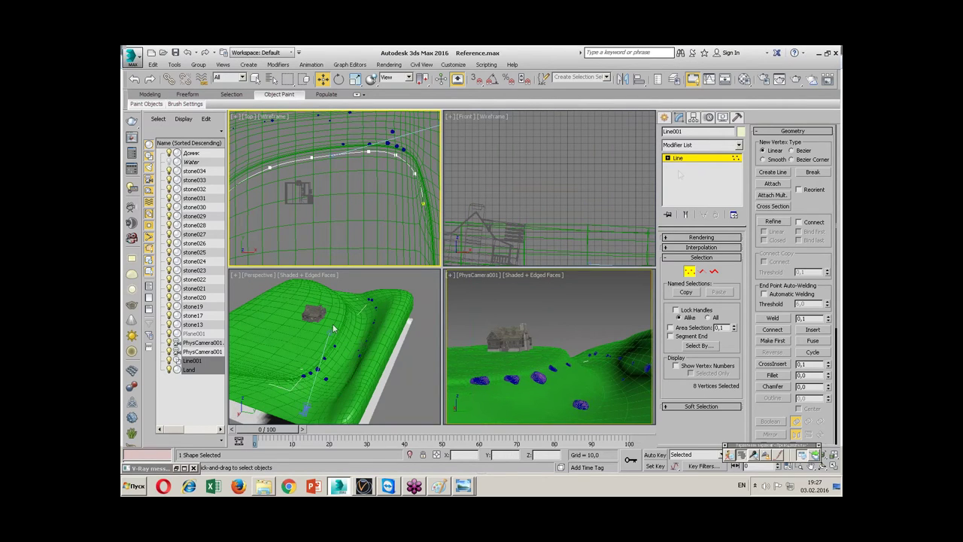
key(1)
click(362, 228)
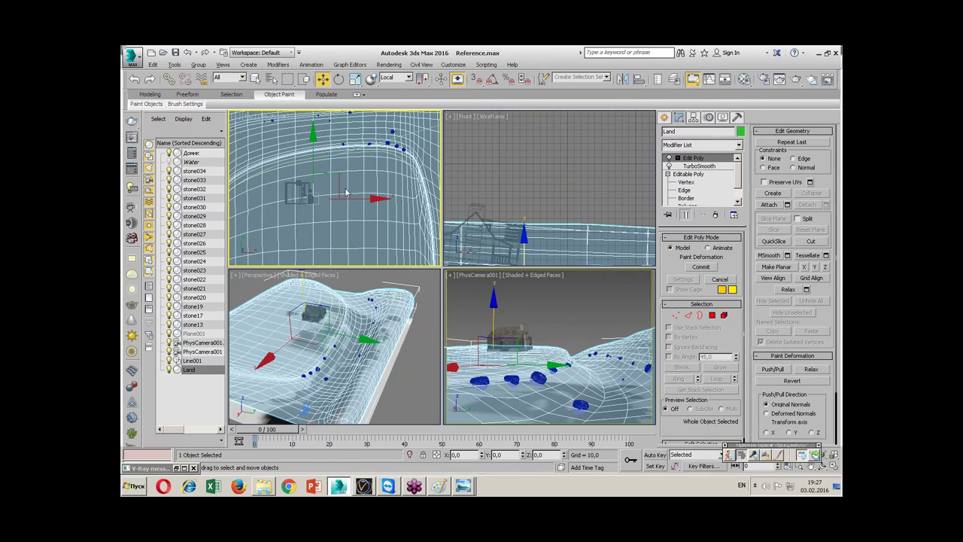
- Toggle wireframe in the Top view to compare the path against the Land terrain
scroll(345, 193, up, 3)
scroll(346, 193, up, 2)
scroll(346, 193, up, 2)
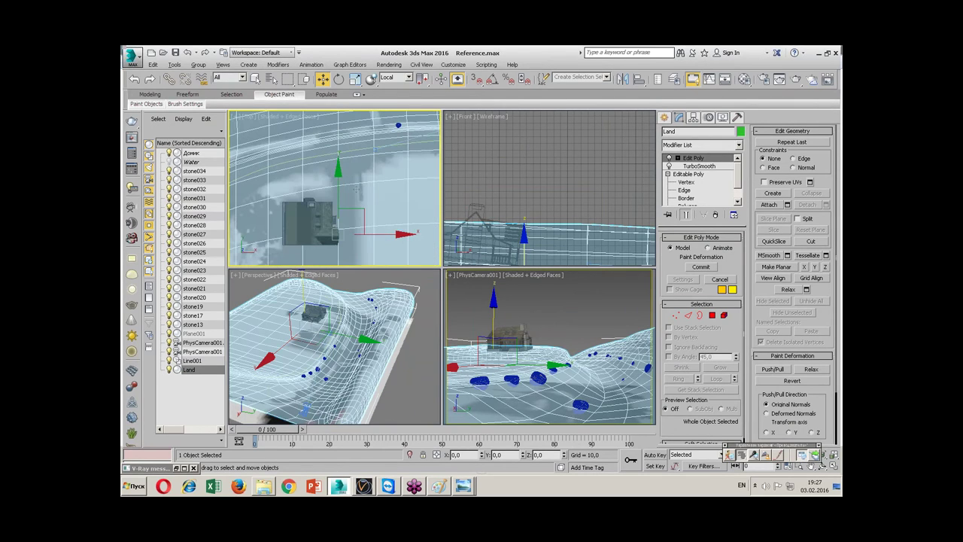
scroll(372, 159, down, 2)
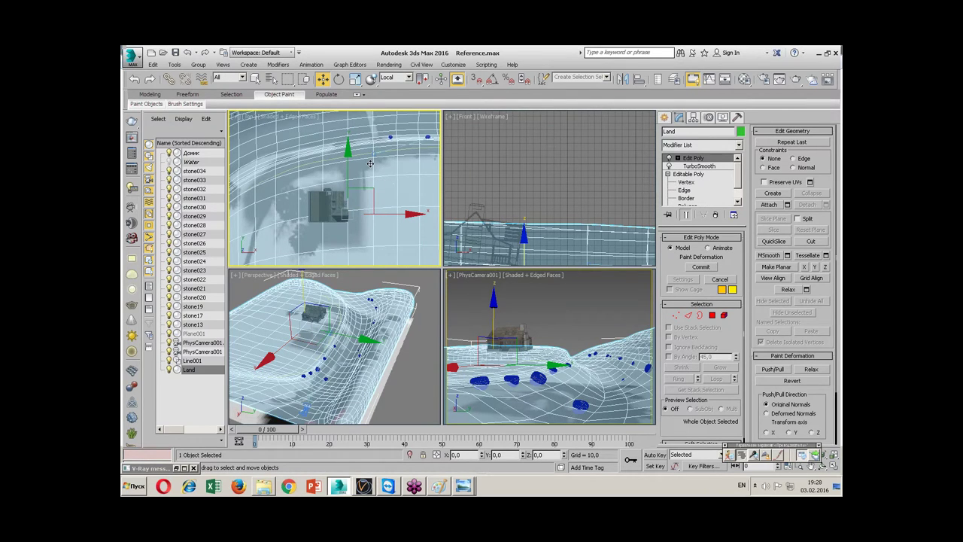
key(F3)
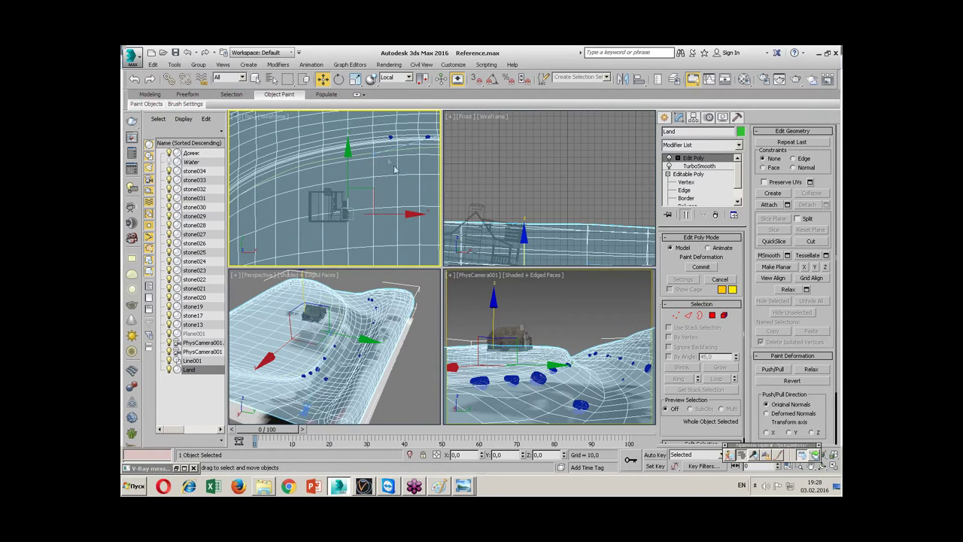
key(F3)
- Select Line001 and maximize the Top view over the riverbank
click(368, 182)
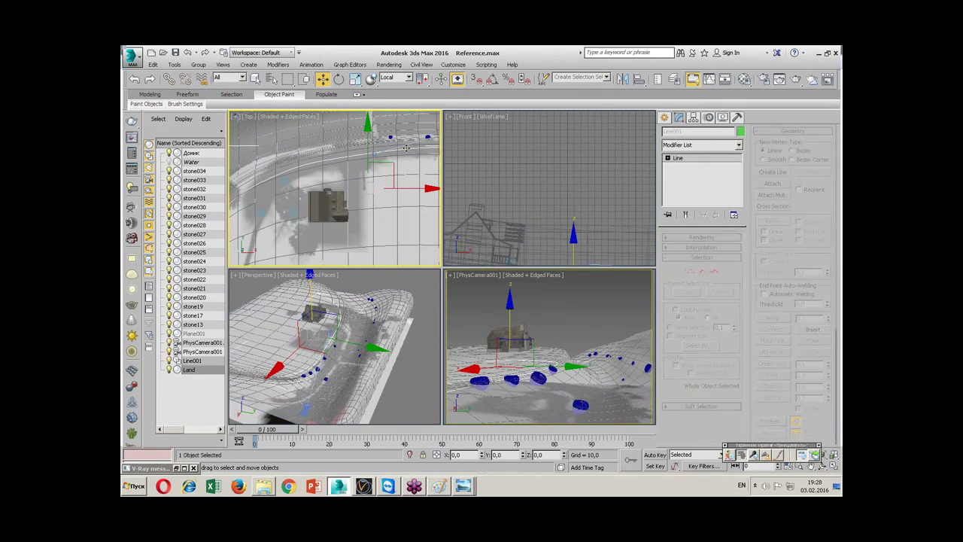
key(alt+w)
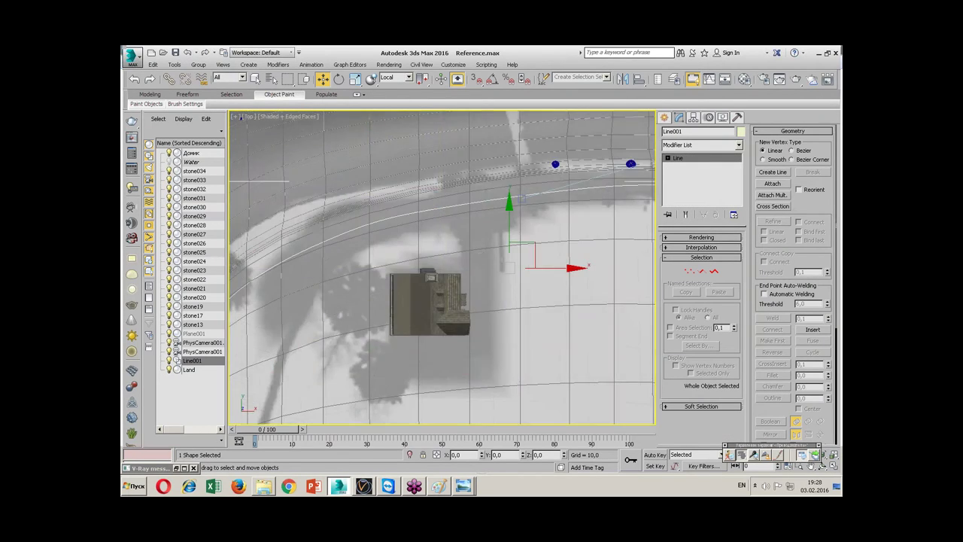
scroll(422, 240, down, 3)
middle_drag(430, 238, 422, 235)
scroll(423, 236, up, 2)
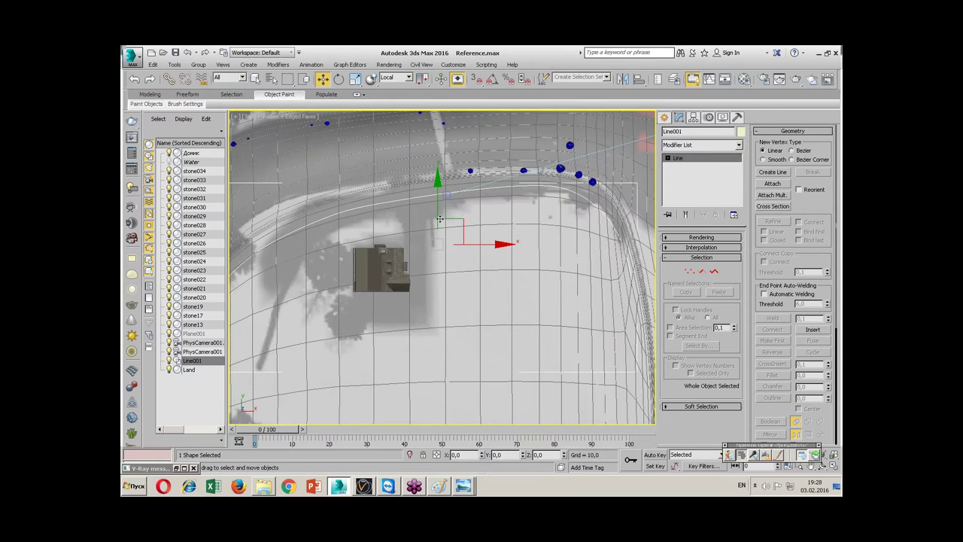
scroll(437, 213, up, 2)
scroll(453, 217, down, 2)
middle_drag(453, 217, 431, 209)
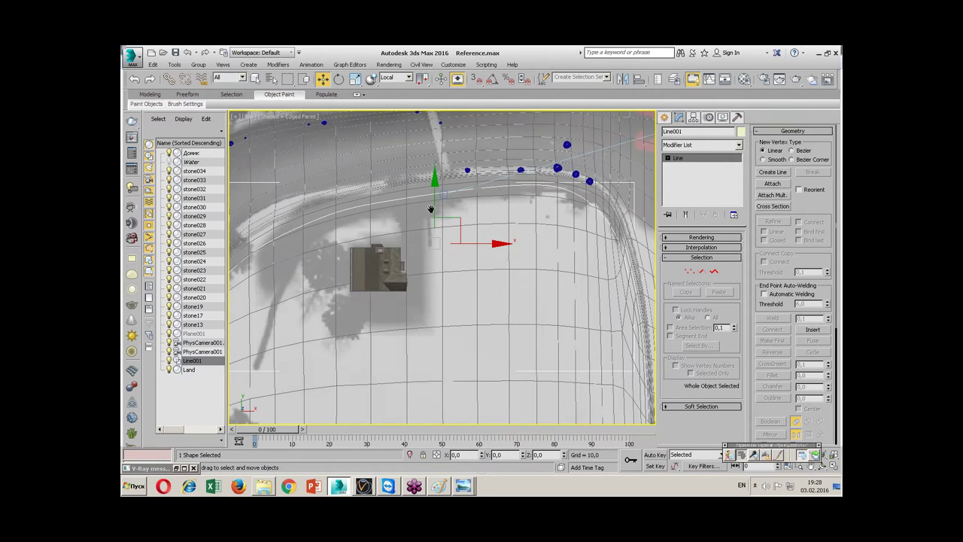
- Nudge one Line001 vertex slightly upward, then switch to Spline level and select the first spline
key(1)
click(404, 198)
drag(404, 163, 404, 157)
click(320, 219)
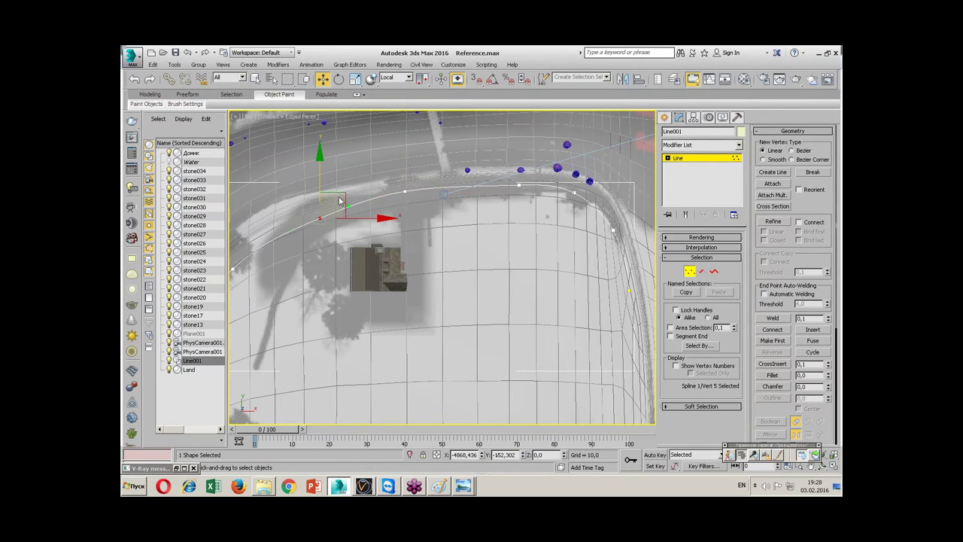
click(510, 180)
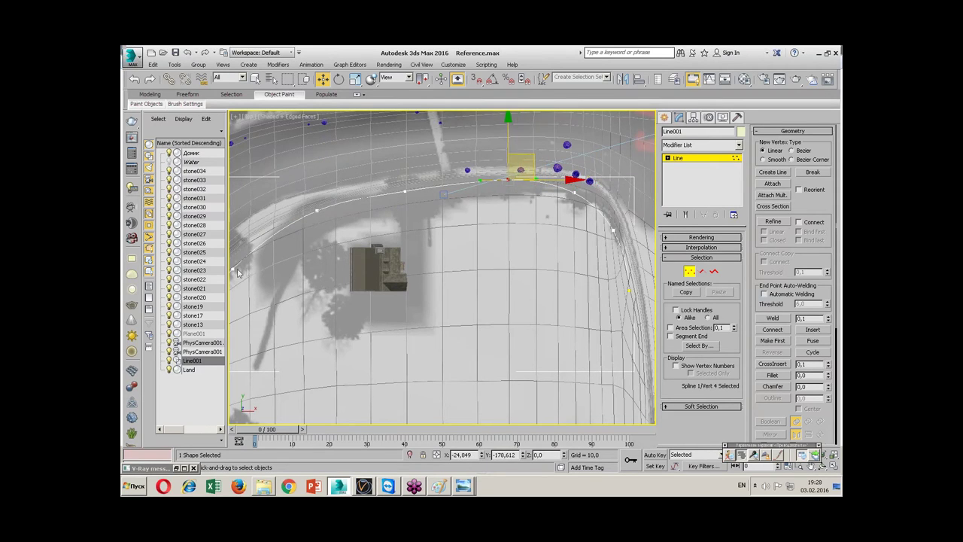
alt+middle_drag(533, 169, 297, 271)
click(298, 271)
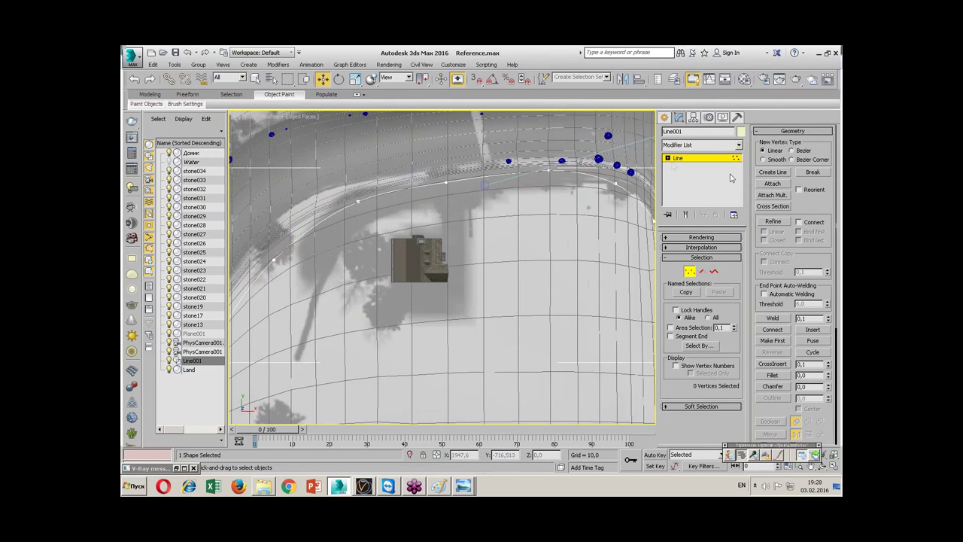
click(667, 158)
click(685, 182)
click(444, 185)
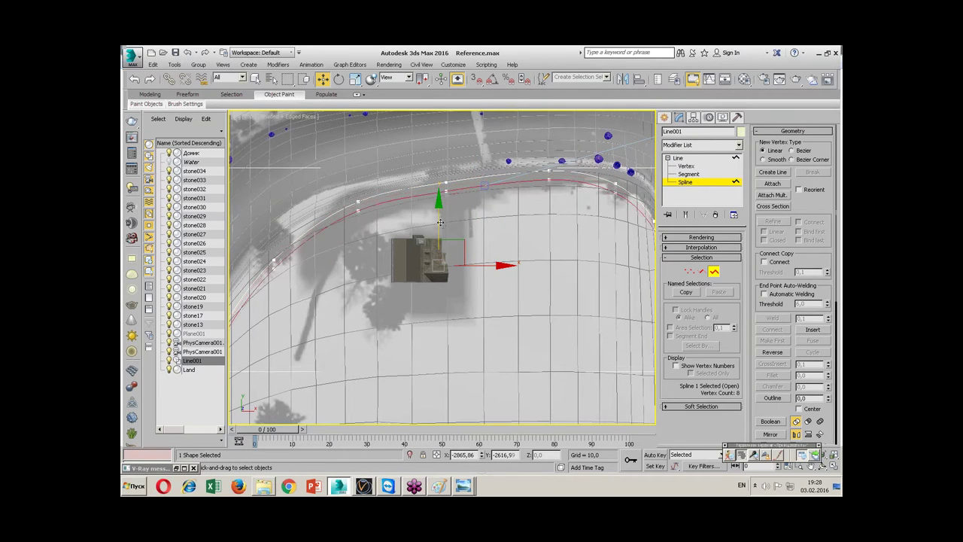
- Move Line001 vertices along the bend, pulling one upward to follow the road
click(444, 198)
middle_drag(444, 198, 412, 200)
middle_drag(645, 231, 557, 221)
key(1)
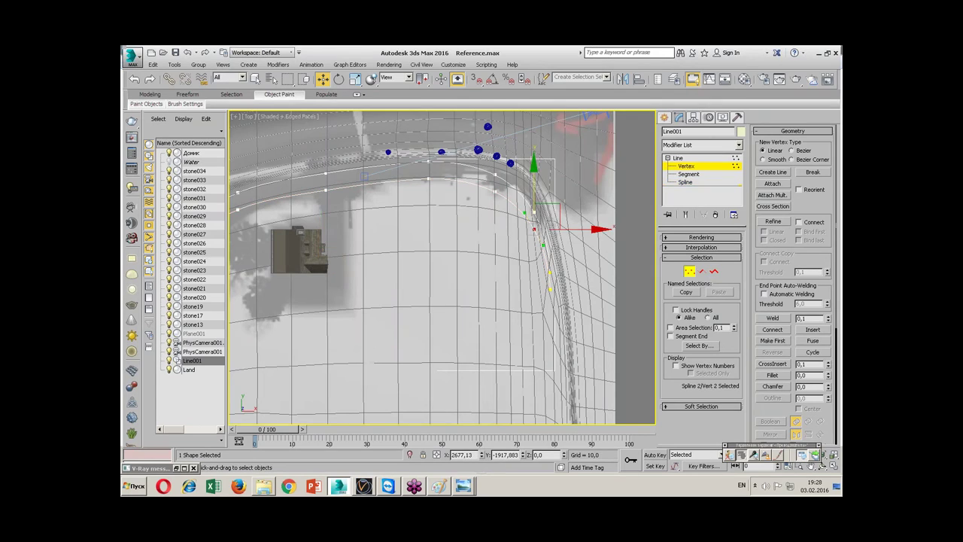
drag(549, 213, 542, 210)
click(496, 177)
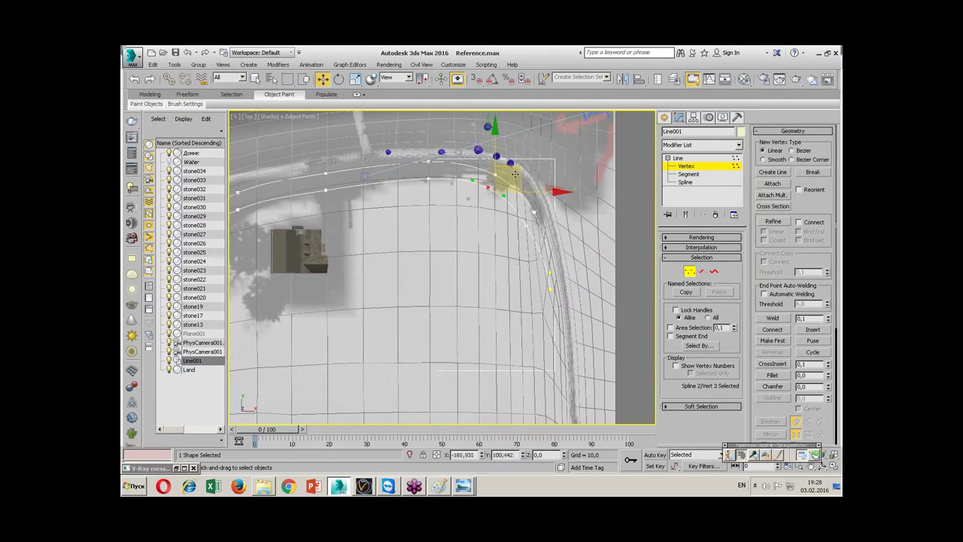
click(548, 288)
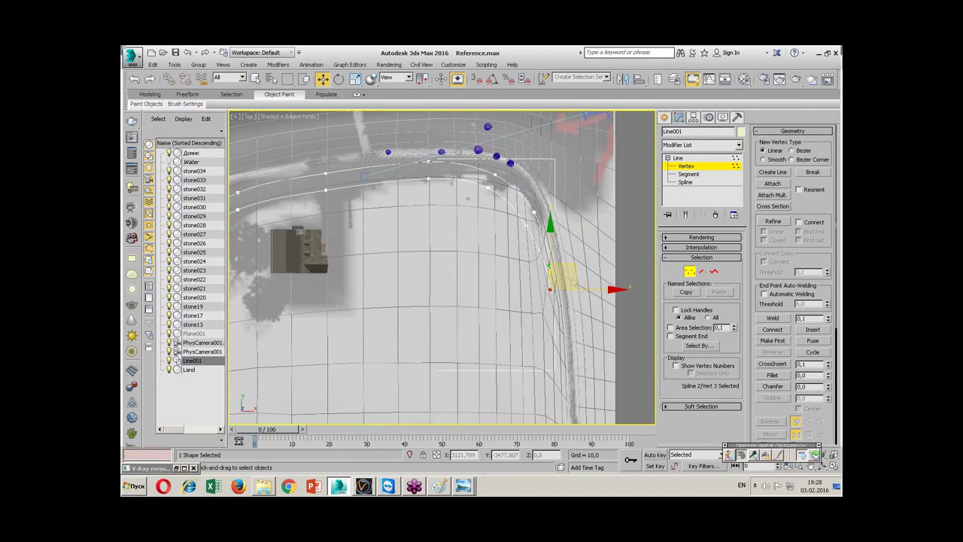
drag(561, 270, 561, 255)
click(436, 232)
- Shift the two vertices above the house left to reshape the curve
alt+middle_drag(499, 288, 452, 271)
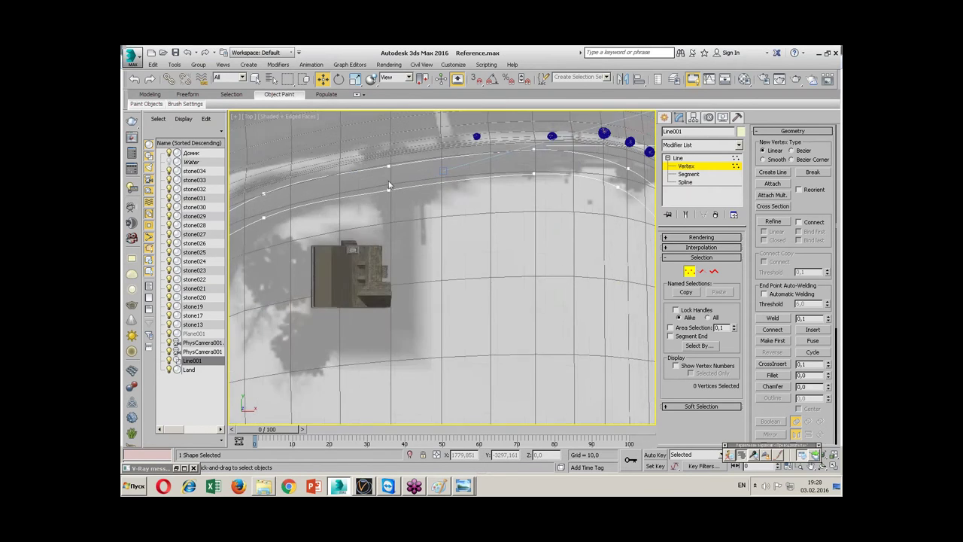
scroll(356, 252, up, 3)
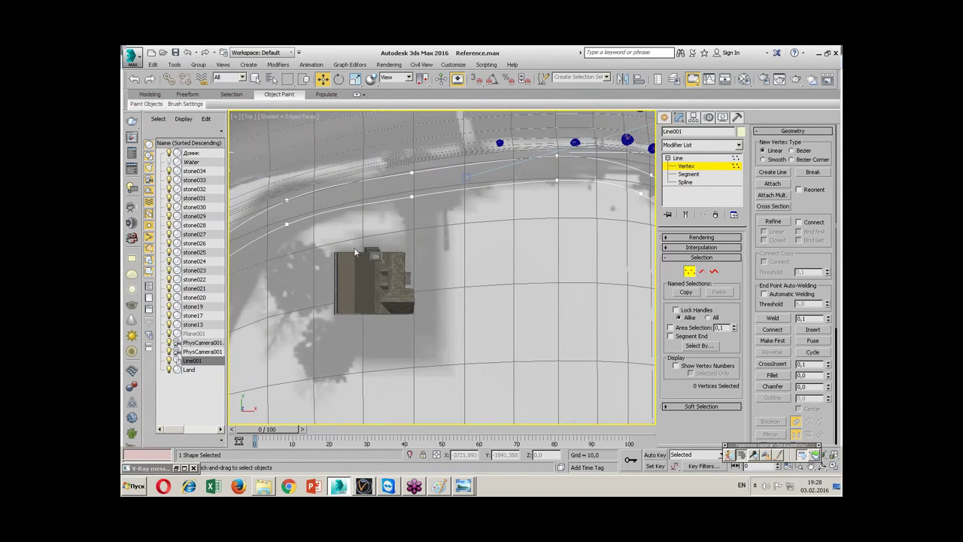
scroll(401, 170, up, 2)
drag(399, 159, 434, 219)
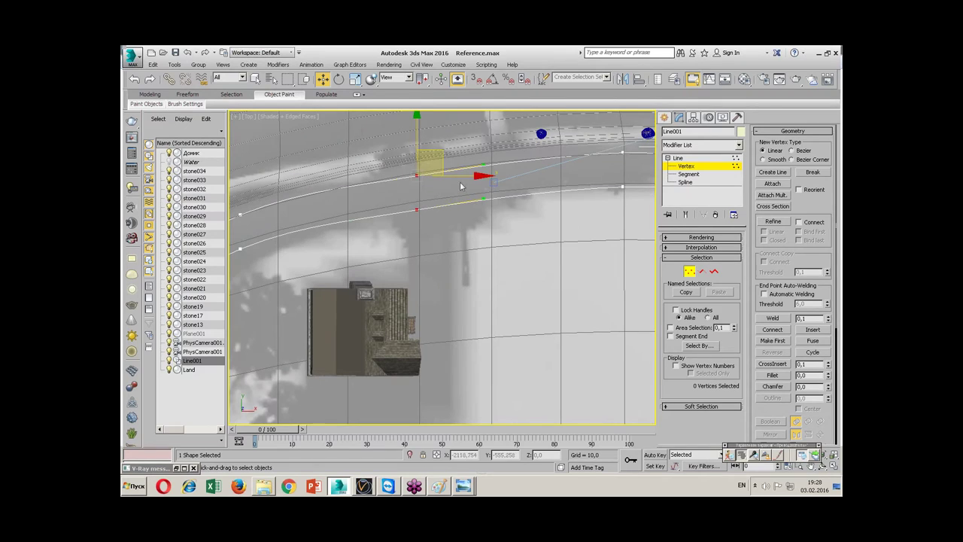
drag(444, 163, 427, 161)
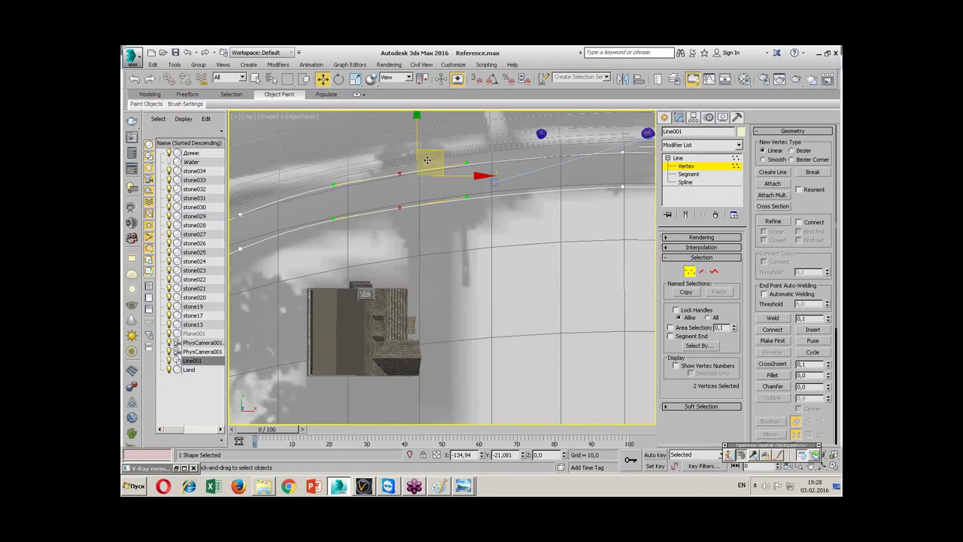
click(443, 231)
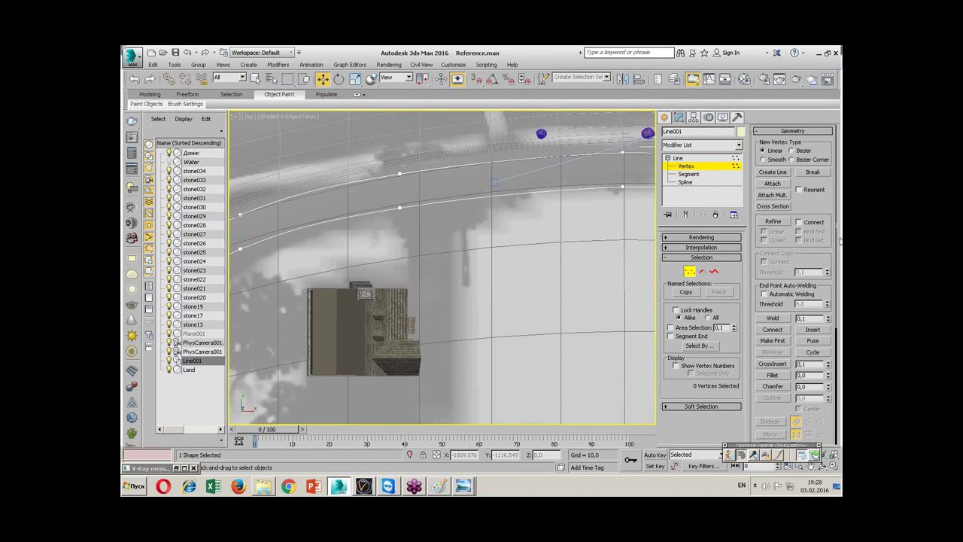
- Refine the lower path line with one extra vertex
click(769, 224)
click(452, 200)
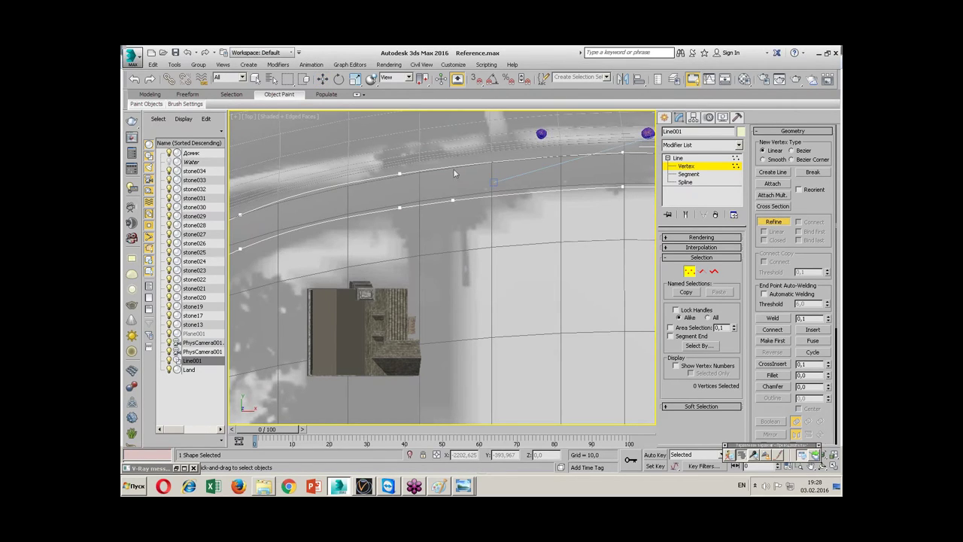
right_click(463, 200)
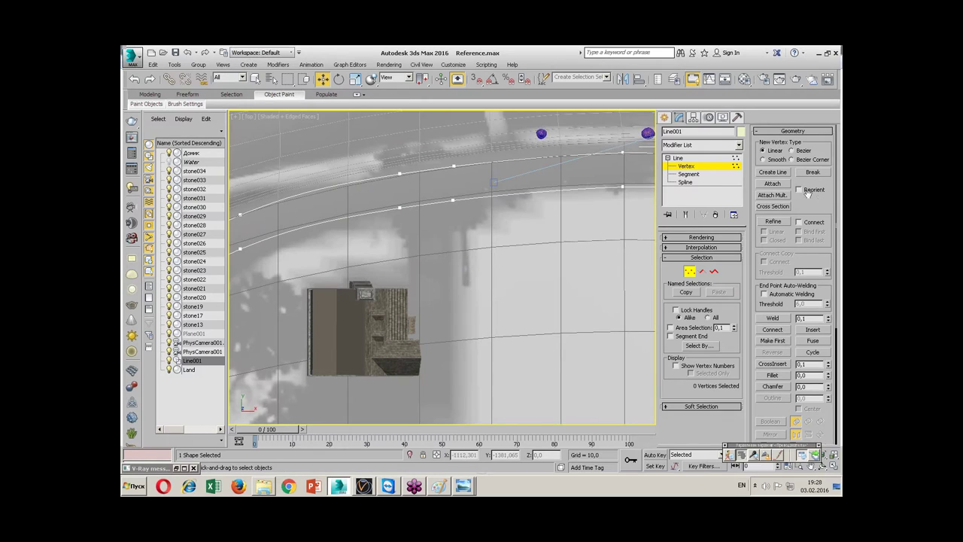
click(772, 172)
scroll(467, 163, down, 3)
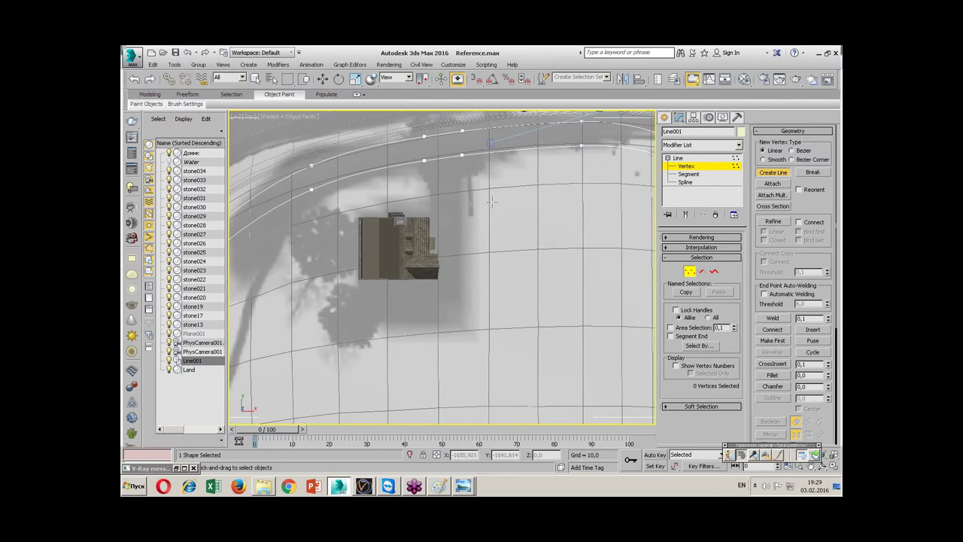
- Adjust snap settings and draw a vertical line from a path vertex down past the house
right_click(476, 78)
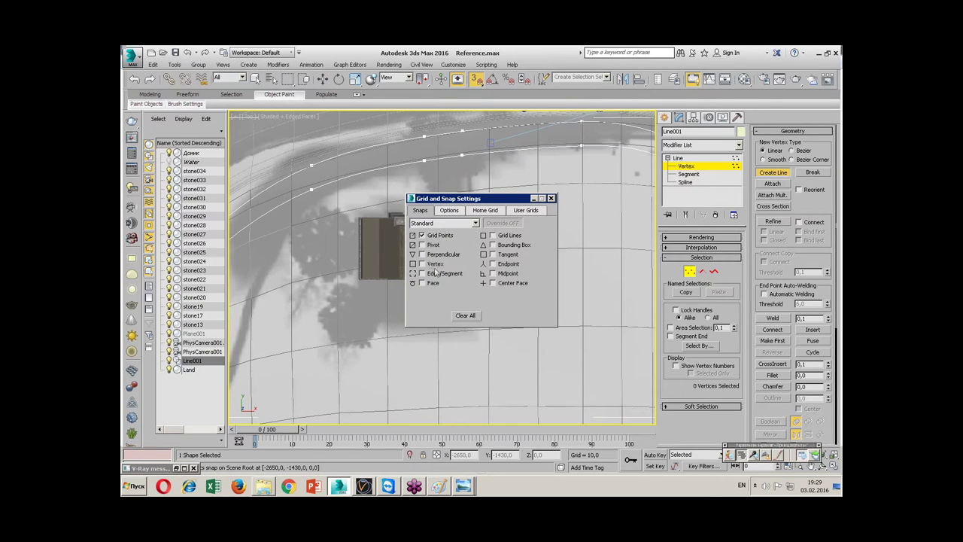
click(550, 199)
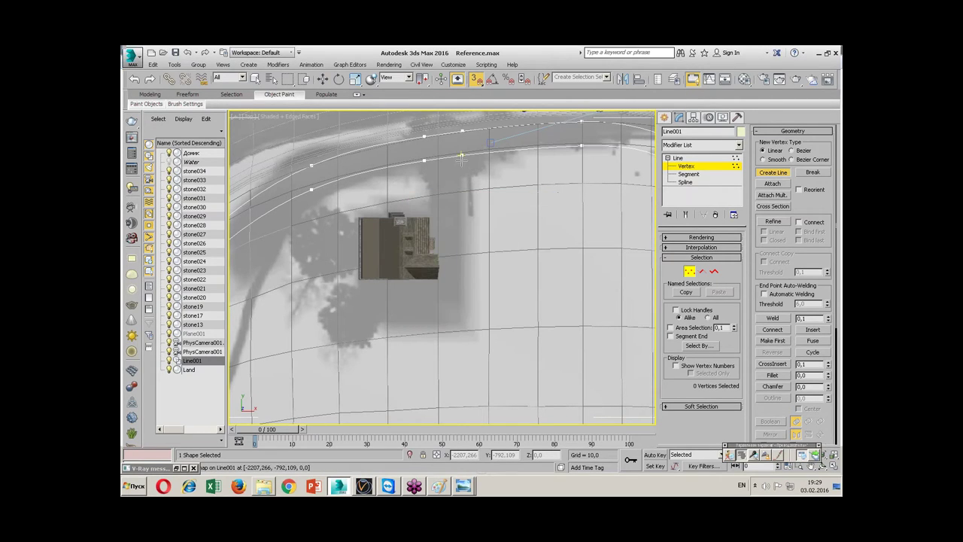
click(462, 155)
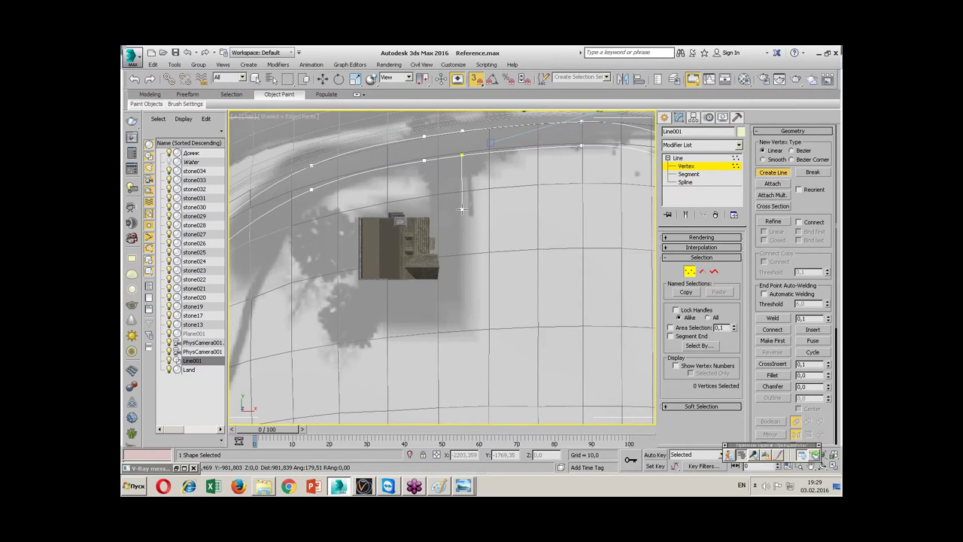
click(462, 208)
click(462, 265)
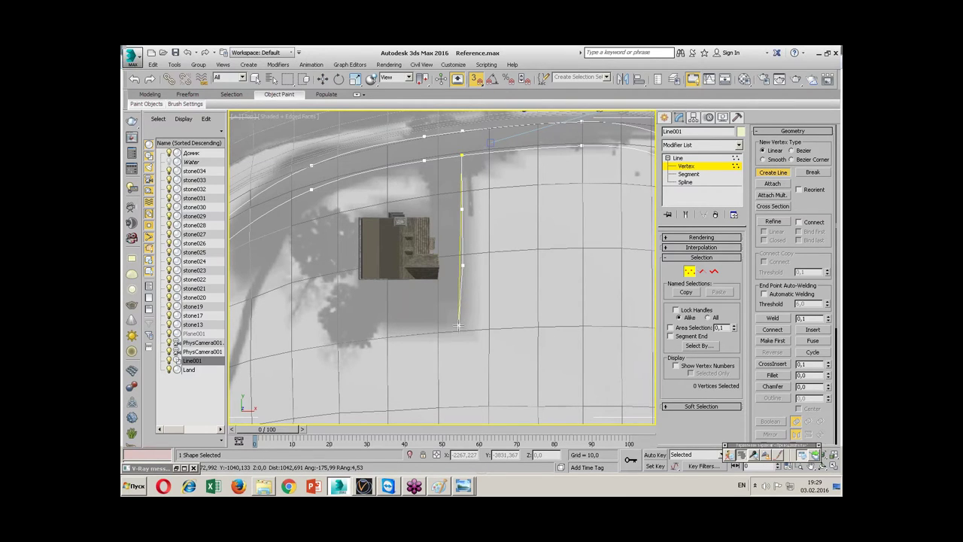
click(462, 328)
right_click(461, 328)
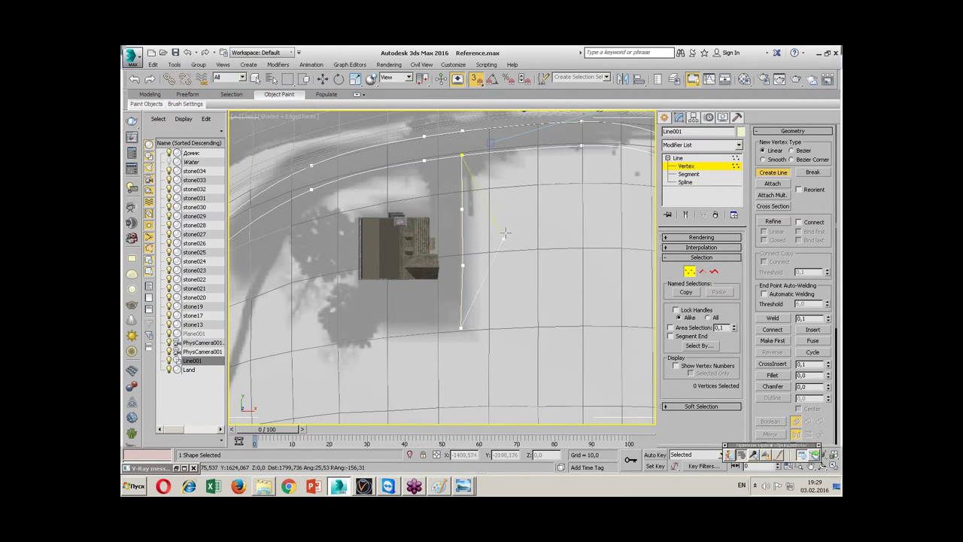
- Select the new line, then begin a second line from another path vertex with snapping off
click(685, 182)
click(461, 210)
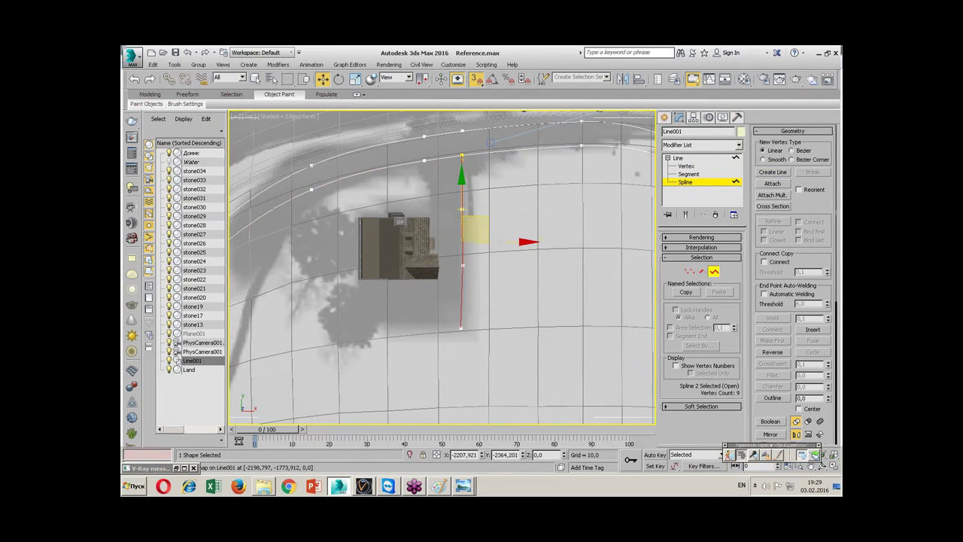
click(772, 173)
click(425, 160)
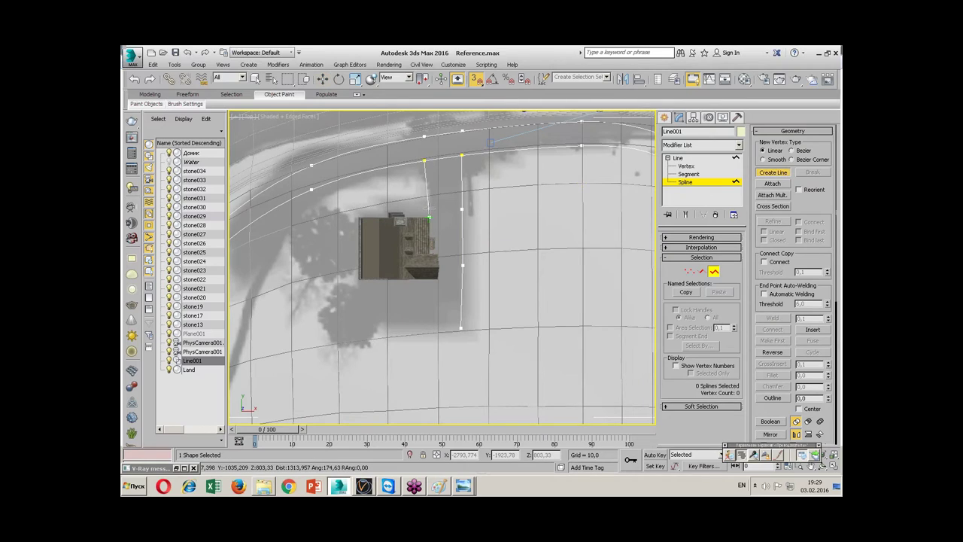
click(420, 188)
key(s)
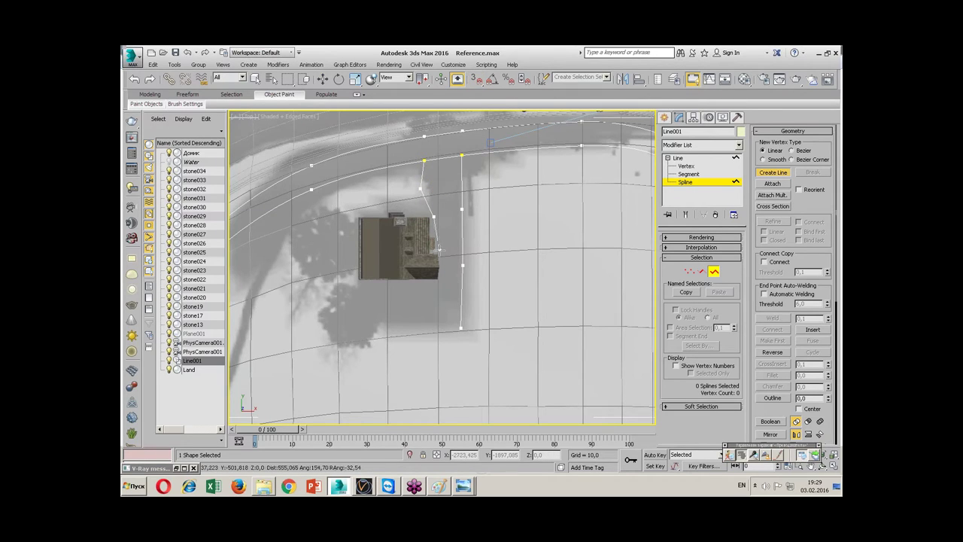
click(436, 250)
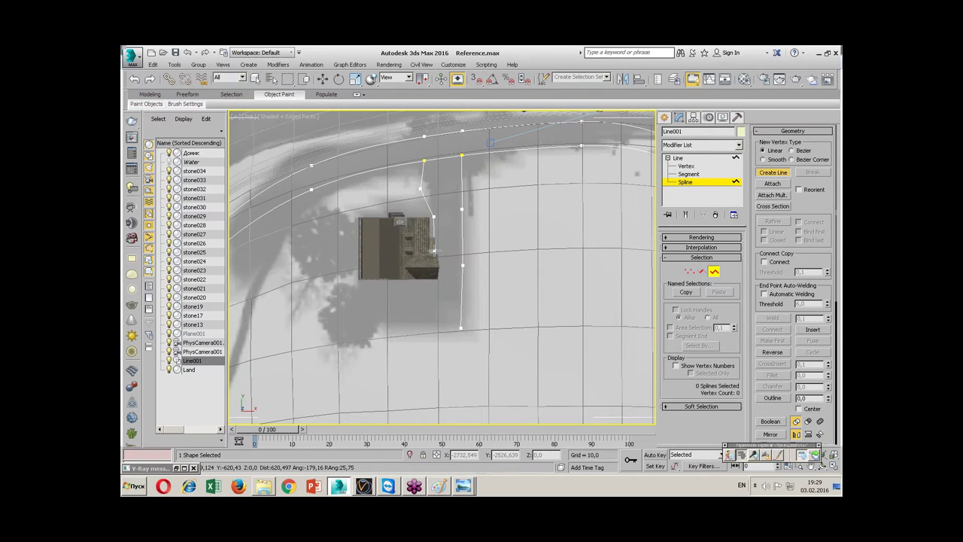
- Finish the second line and delete the extra bend vertices so both lines run straight
right_click(434, 324)
key(1)
click(420, 188)
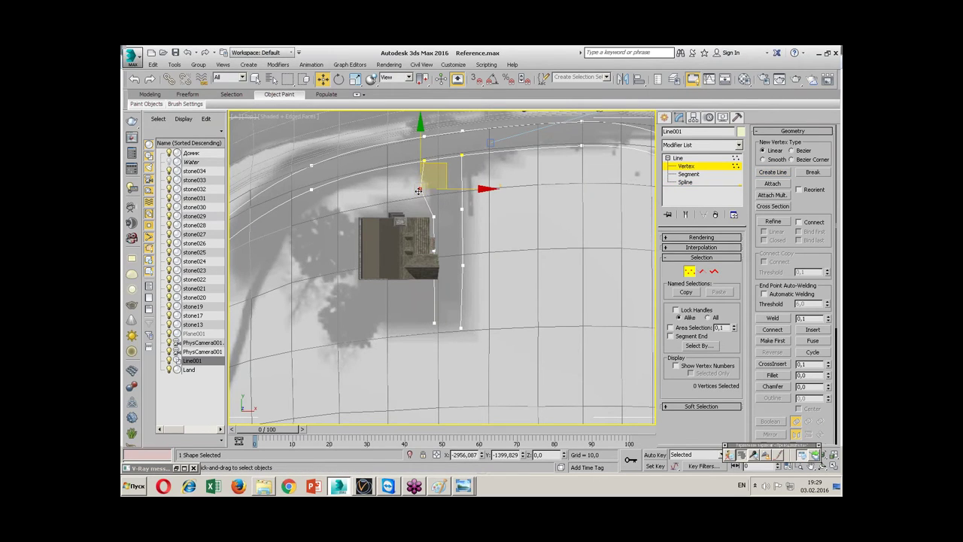
key(Delete)
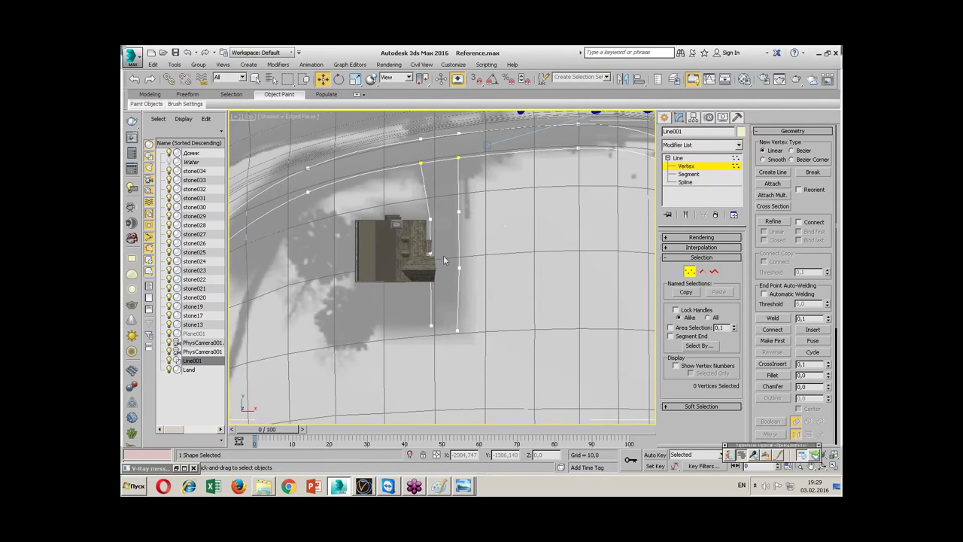
click(430, 255)
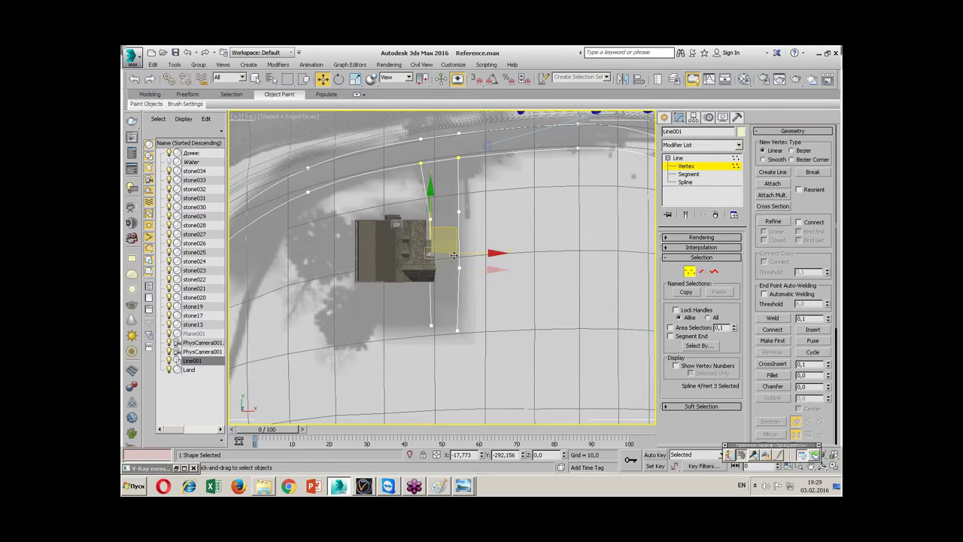
key(Delete)
- Inspect the path's bend vertices and test-move the two left-end vertices, then undo the move
scroll(522, 217, down, 3)
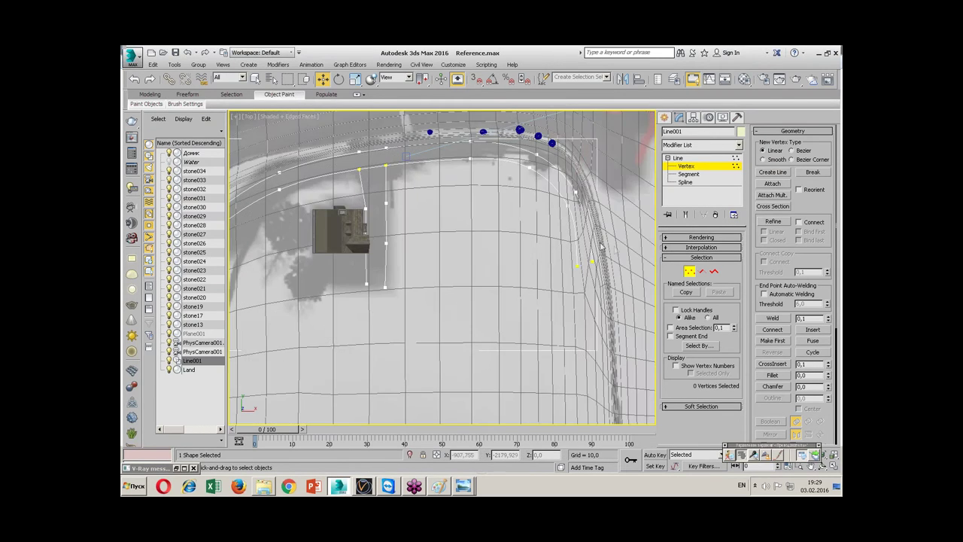
middle_drag(506, 148, 507, 161)
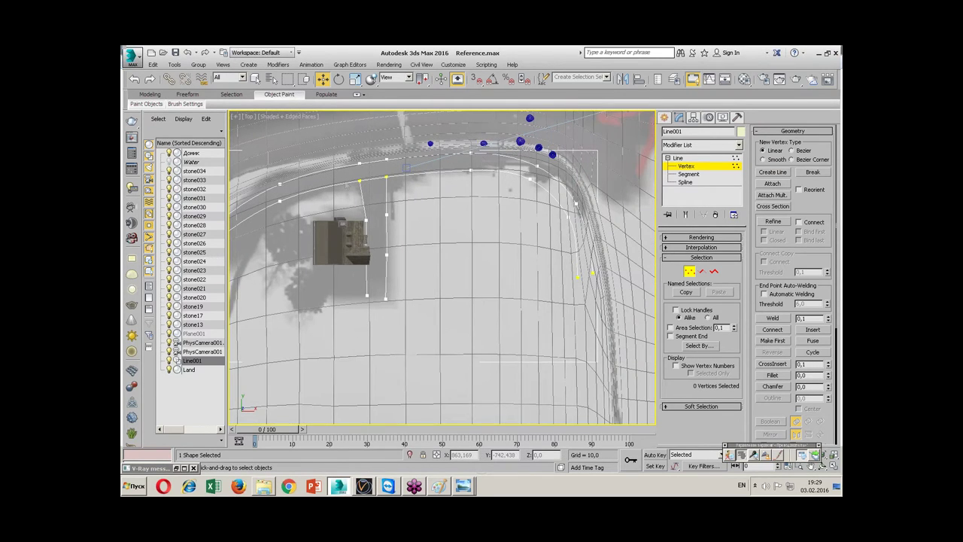
click(574, 204)
click(530, 178)
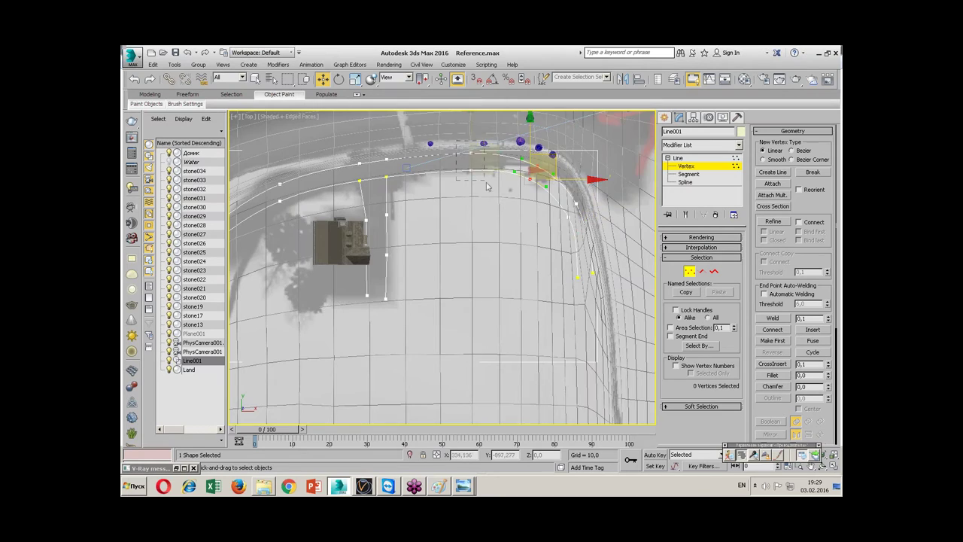
middle_drag(486, 186, 547, 186)
drag(363, 165, 332, 204)
middle_drag(332, 204, 384, 200)
drag(402, 191, 316, 291)
key(ctrl+z)
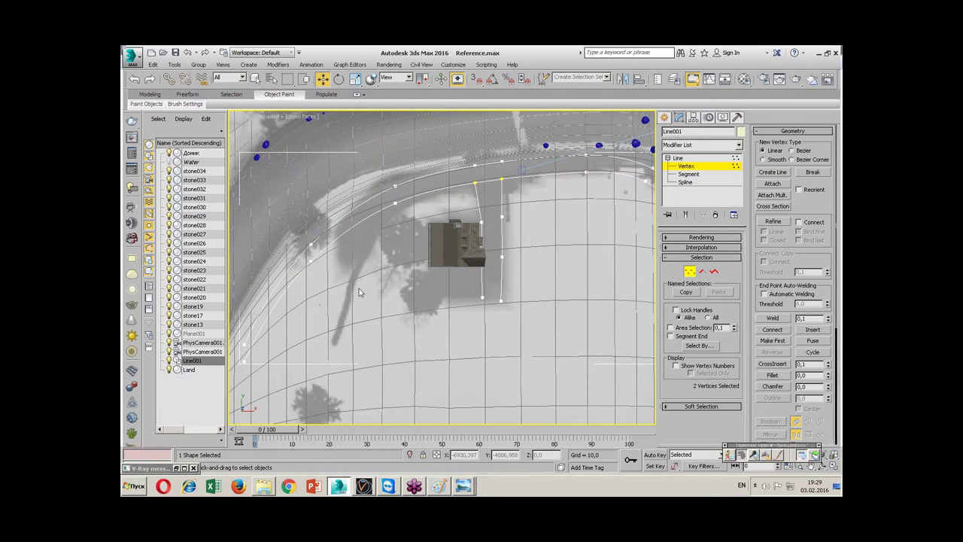
- Bring the whole path into view and clear the vertex selection
scroll(549, 221, down, 3)
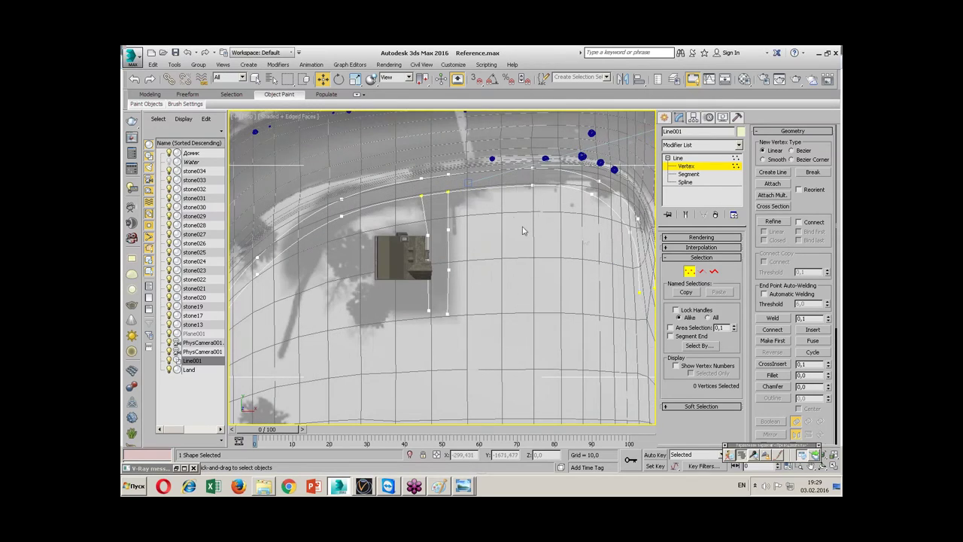
middle_drag(519, 225, 531, 262)
click(531, 262)
click(773, 207)
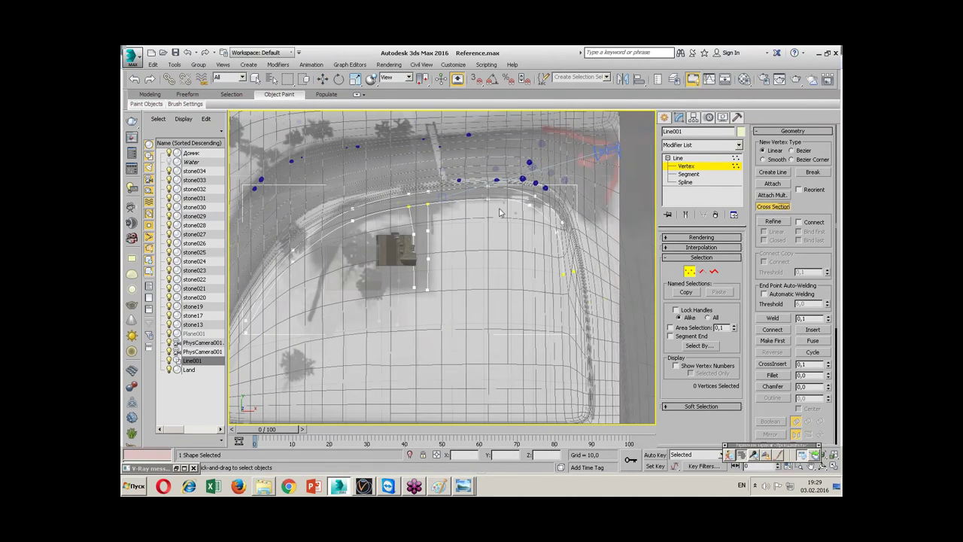
- Connect Line001's two parallel lines with cross-section rungs and nudge the six new vertices slightly right
scroll(493, 222, up, 3)
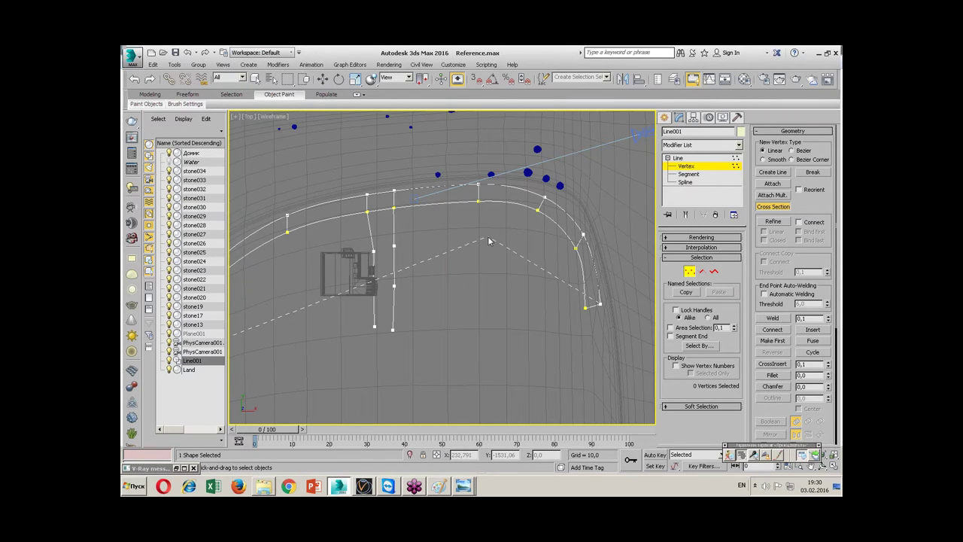
right_click(453, 240)
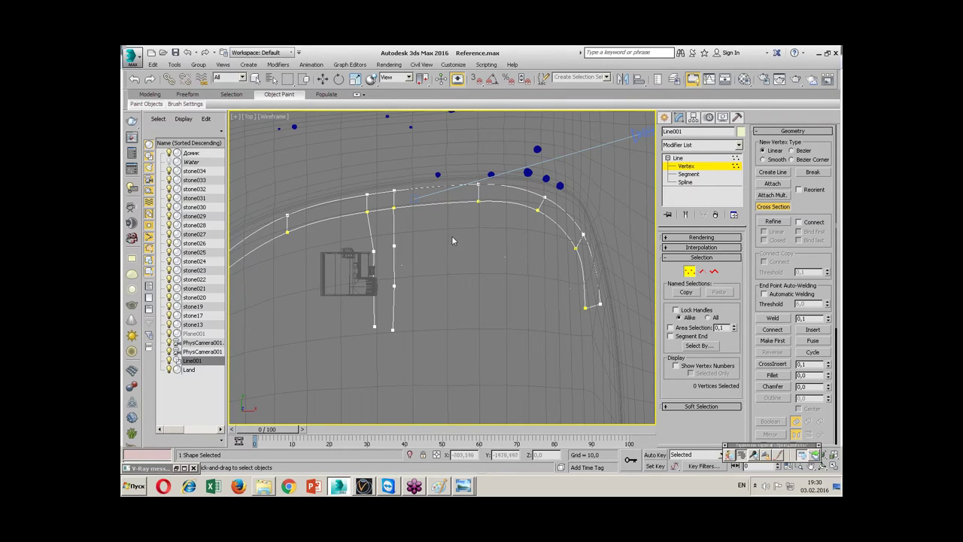
click(393, 235)
key(w)
right_click(391, 179)
drag(390, 179, 399, 178)
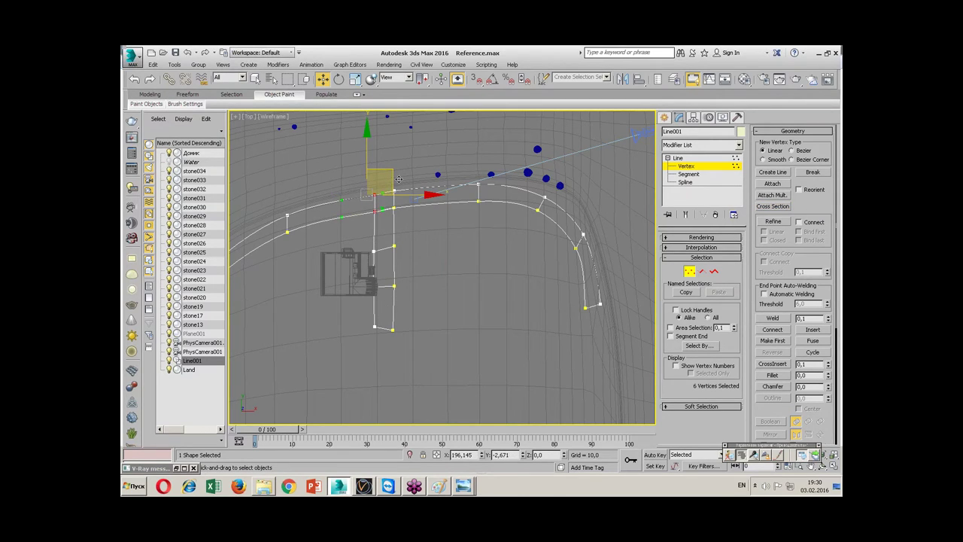
scroll(522, 248, down, 2)
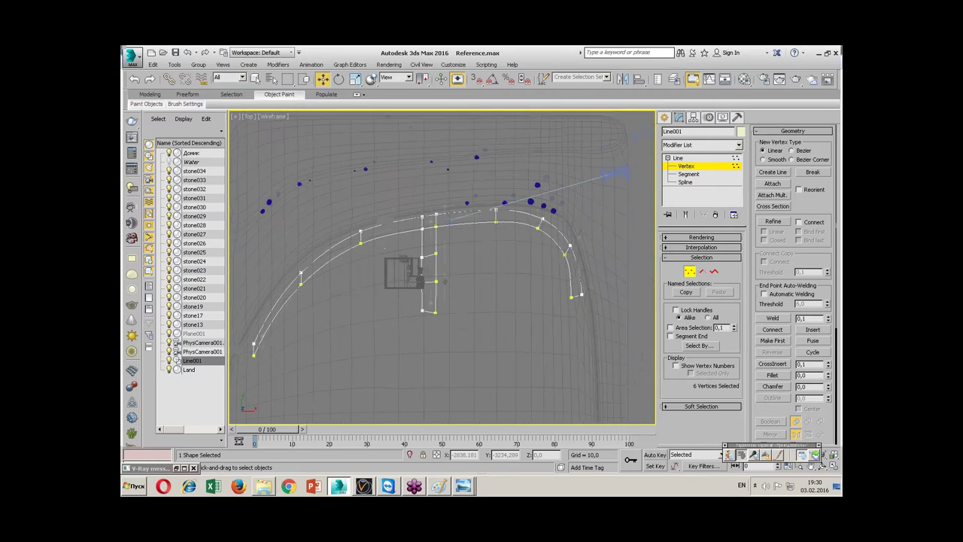
middle_drag(443, 305, 451, 297)
click(678, 157)
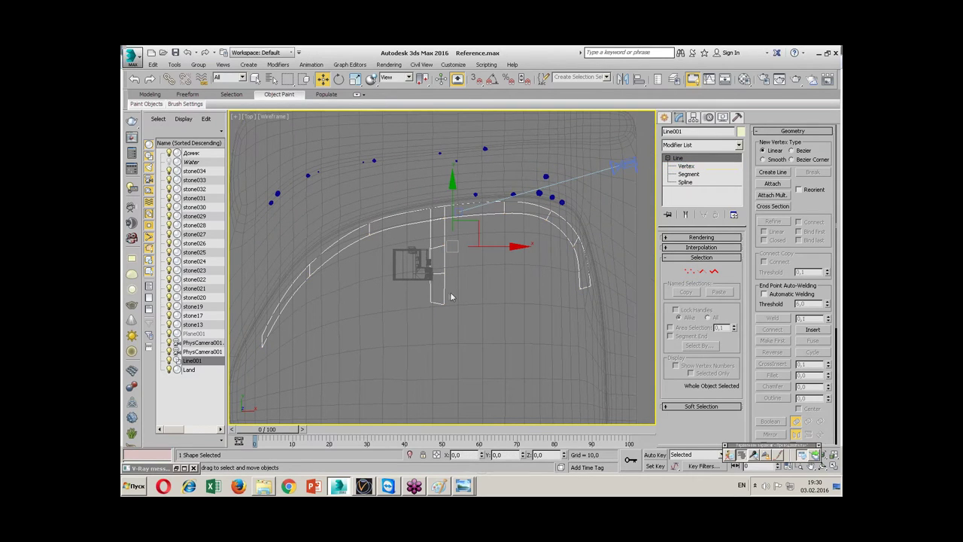
- In the maximized camera view, lift Line001 along Z above the house and terrain
scroll(453, 223, up, 2)
scroll(454, 223, up, 2)
scroll(453, 223, up, 2)
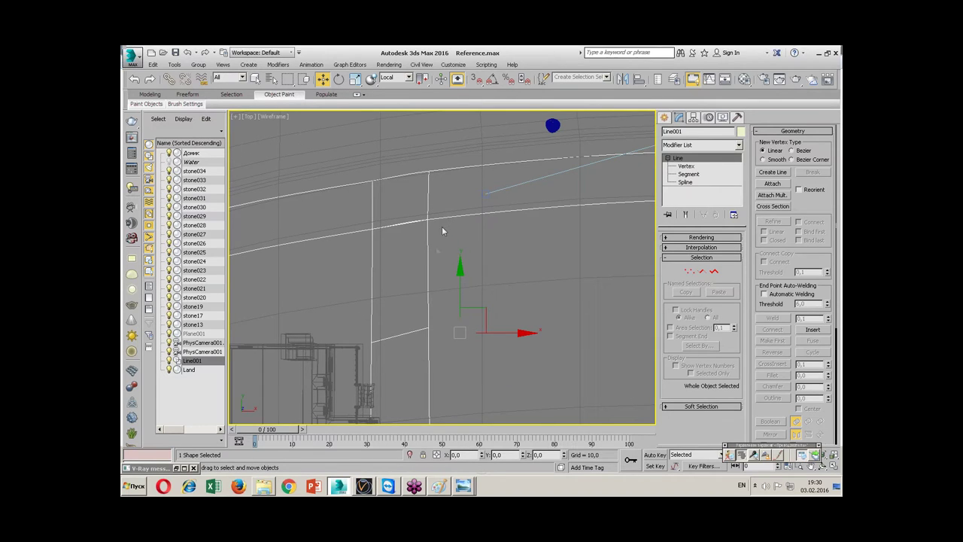
scroll(437, 327, down, 3)
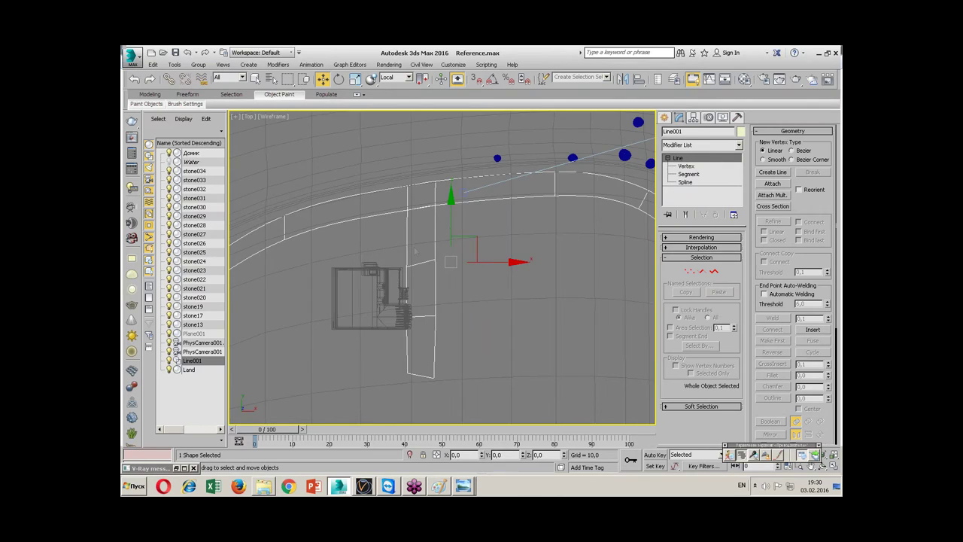
scroll(415, 251, down, 2)
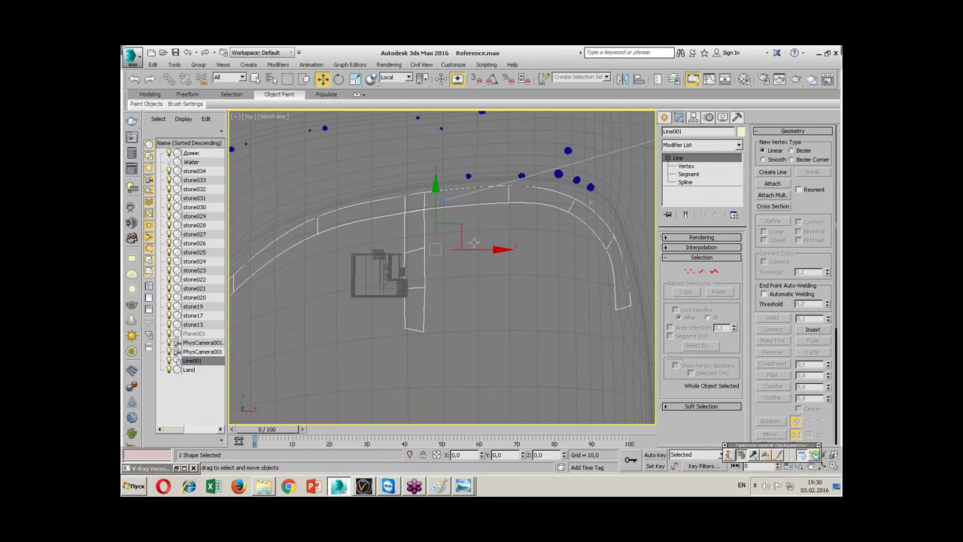
key(alt+w)
right_click(526, 338)
key(alt+w)
mouse_move(363, 254)
mouse_down()
mouse_move(369, 179)
mouse_move(396, 118)
mouse_up()
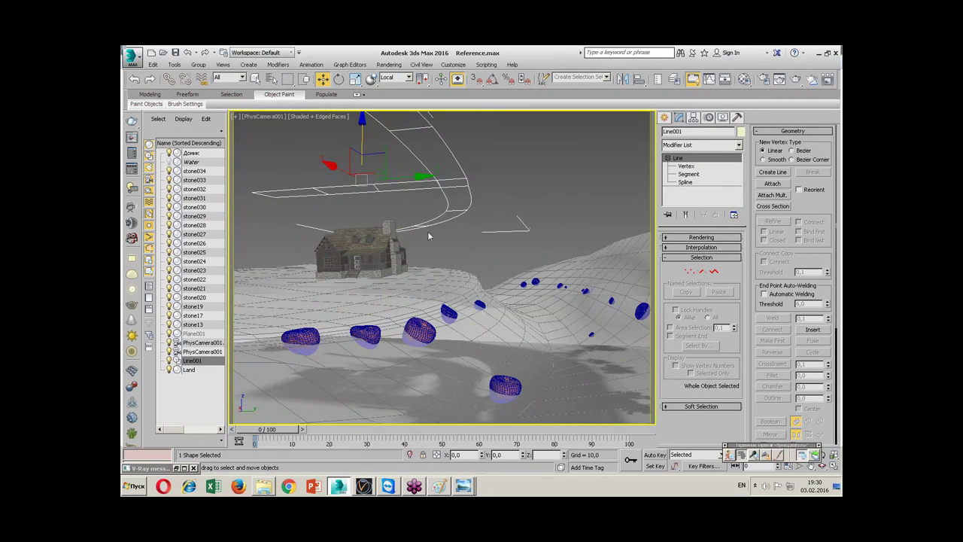
key(alt+w)
key(alt+w)
- Orbit the Perspective view and select the path spline Line001
mouse_move(397, 328)
alt+middle_down()
mouse_move(487, 224)
mouse_move(506, 222)
alt+middle_up()
click(508, 222)
click(489, 210)
alt+middle_drag(489, 211, 562, 246)
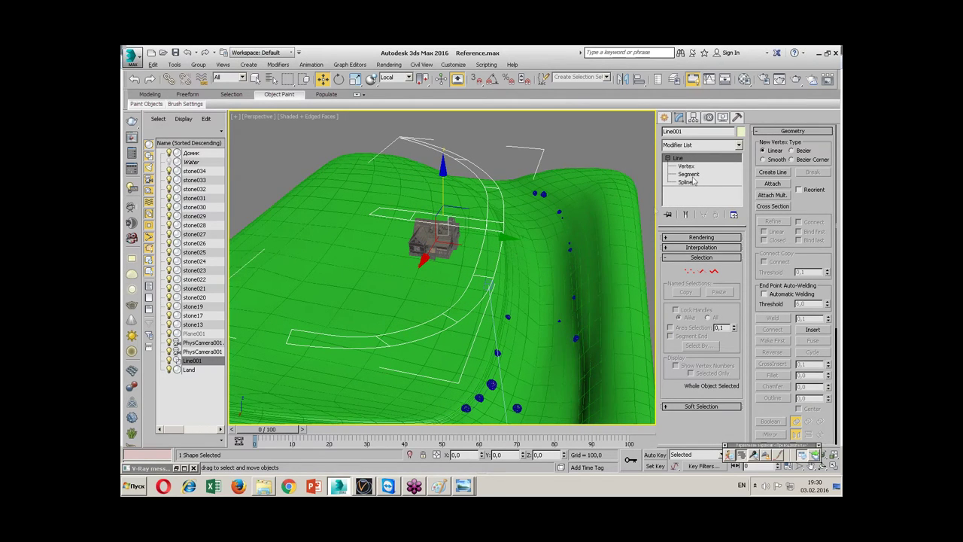
click(738, 144)
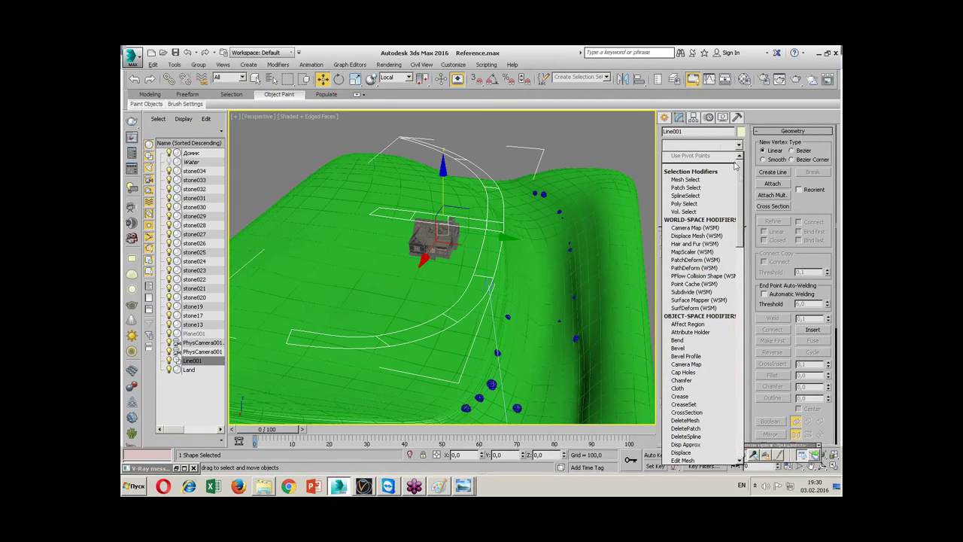
- Apply a Surface modifier to Line001 from the Object-Space Modifiers list
drag(742, 178, 741, 197)
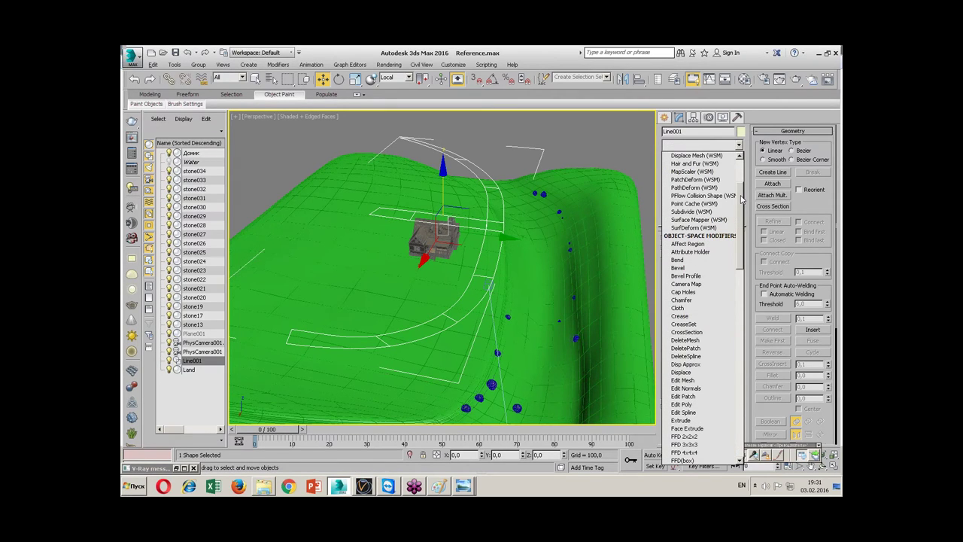
drag(741, 199, 741, 435)
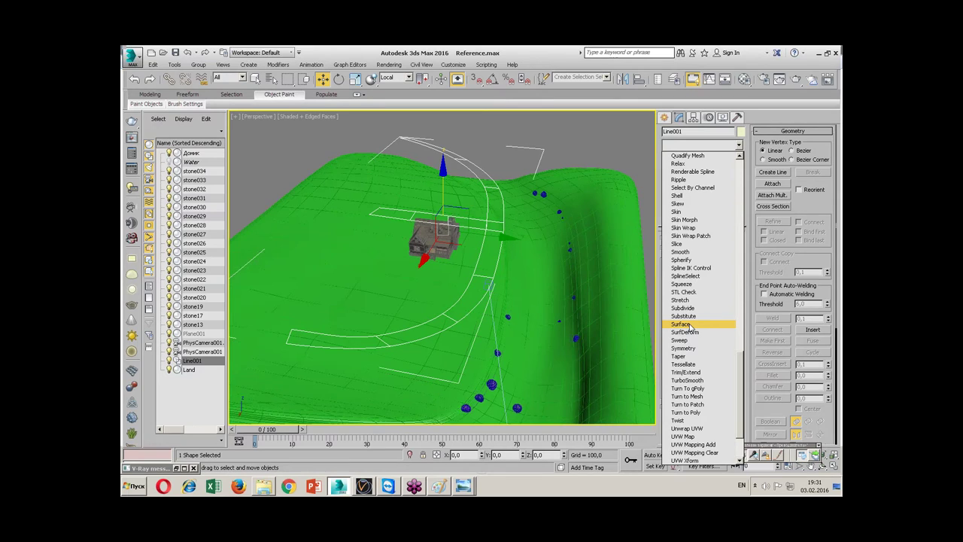
click(689, 325)
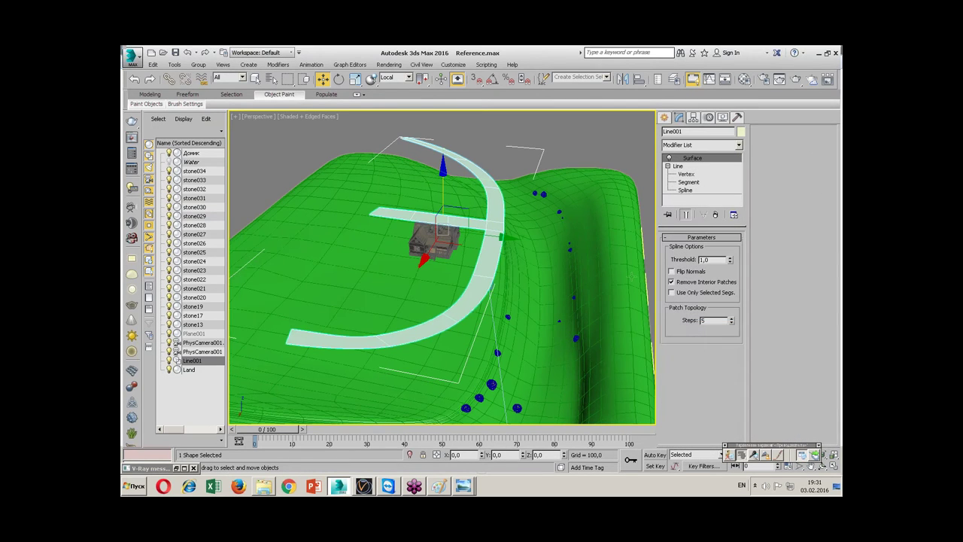
- Set Line001's object colour to dark blue from Basic Colors
mouse_move(520, 219)
alt+middle_down()
mouse_move(495, 224)
mouse_move(539, 225)
alt+middle_up()
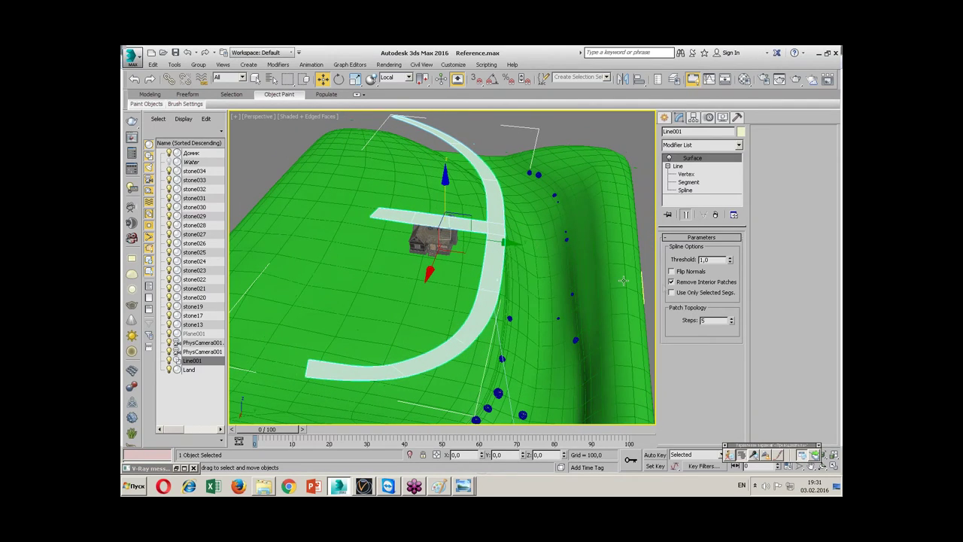
scroll(539, 225, up, 3)
scroll(490, 236, up, 3)
click(741, 132)
click(418, 225)
click(426, 285)
scroll(452, 286, down, 5)
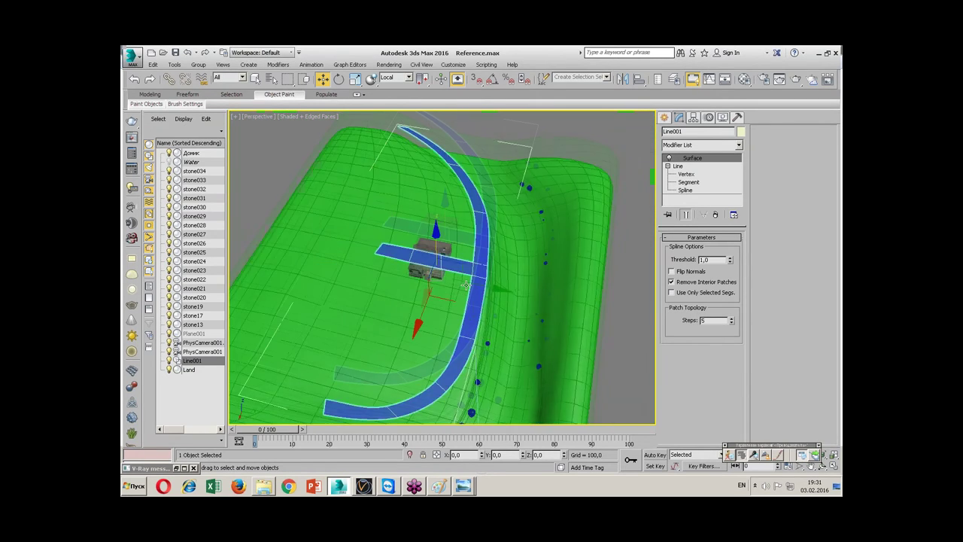
alt+middle_drag(451, 286, 545, 284)
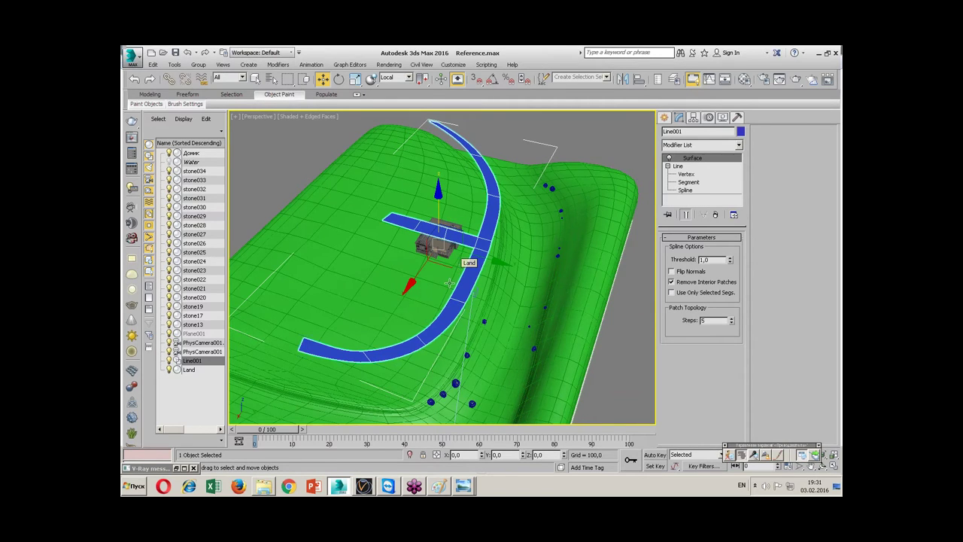
alt+middle_drag(460, 263, 466, 250)
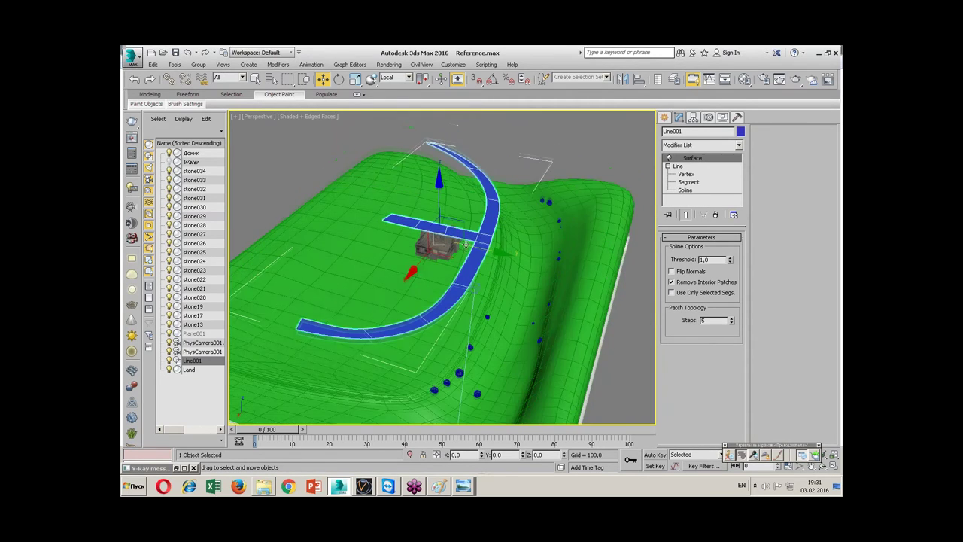
- Stack an Edit Poly modifier on top of the walkway's Surface modifier
click(700, 145)
scroll(716, 292, down, 3)
scroll(717, 316, down, 2)
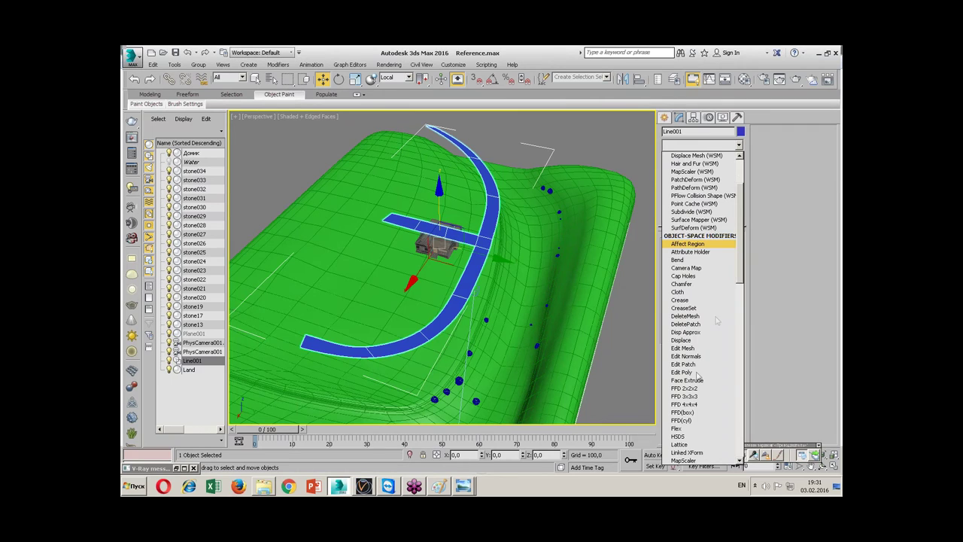
click(685, 372)
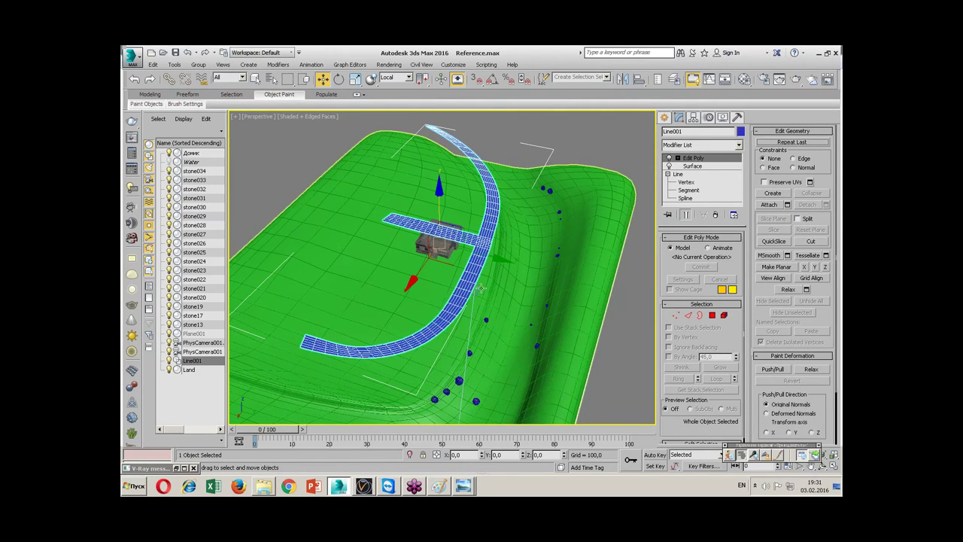
alt+middle_drag(481, 288, 497, 286)
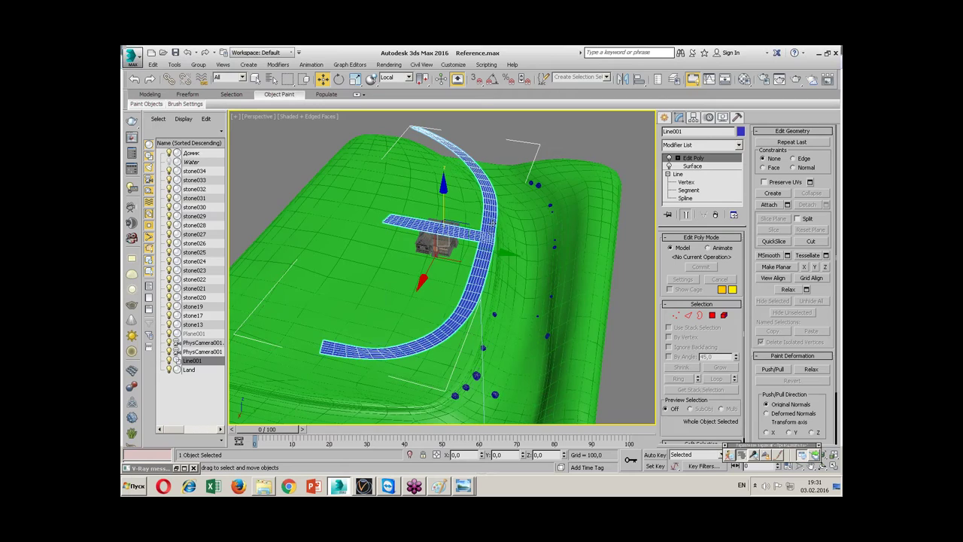
- Try higher Surface Steps values, return Steps to 5, and reselect Edit Poly
click(698, 166)
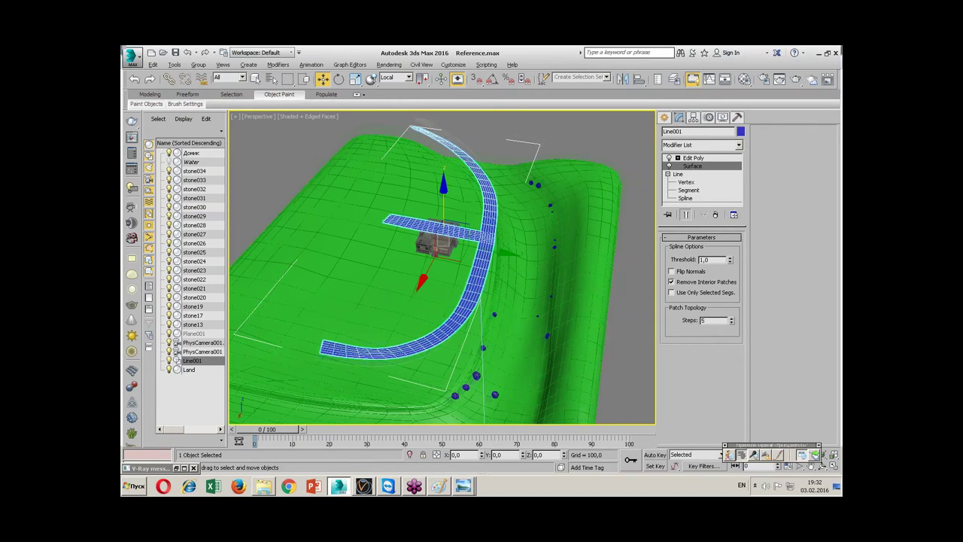
scroll(491, 231, up, 5)
scroll(491, 231, up, 5)
scroll(492, 231, down, 3)
scroll(491, 231, down, 3)
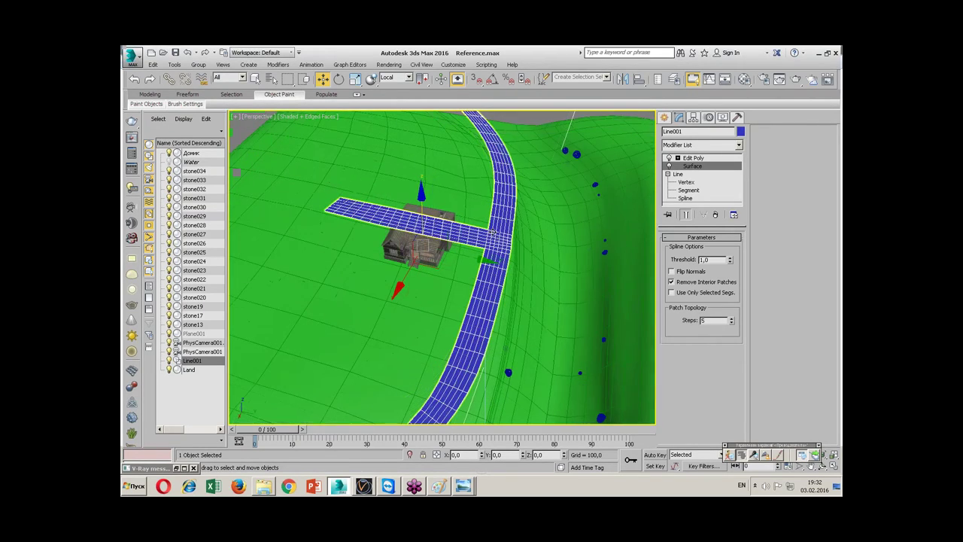
click(730, 317)
click(731, 317)
click(731, 317)
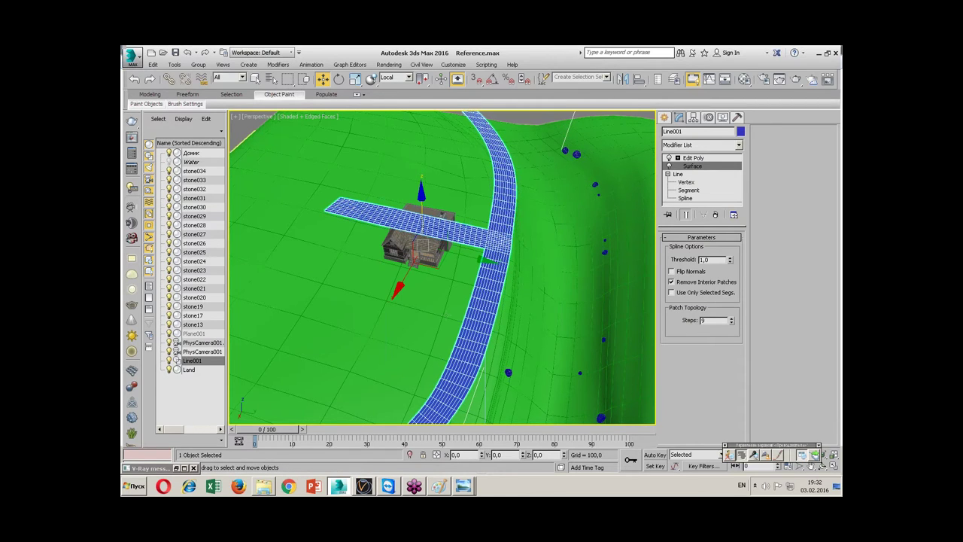
click(731, 324)
click(731, 323)
click(730, 323)
click(730, 323)
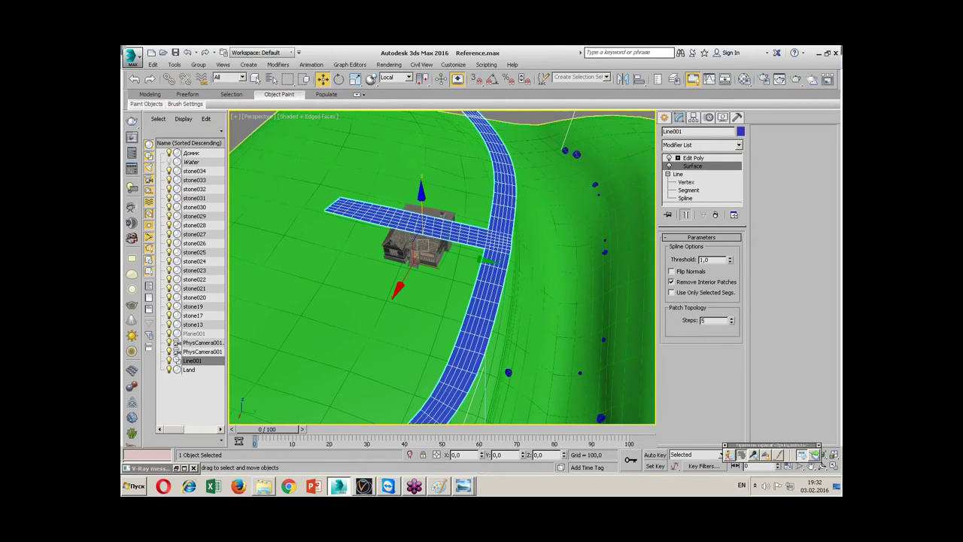
alt+middle_drag(489, 301, 451, 286)
click(693, 157)
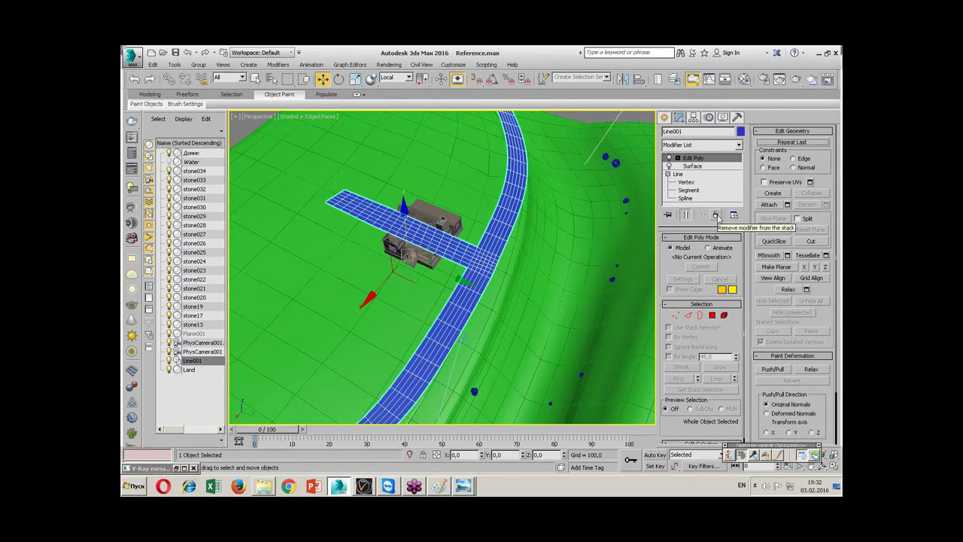
- Remove the Edit Poly modifier and convert the walkway to an Editable Poly
click(716, 216)
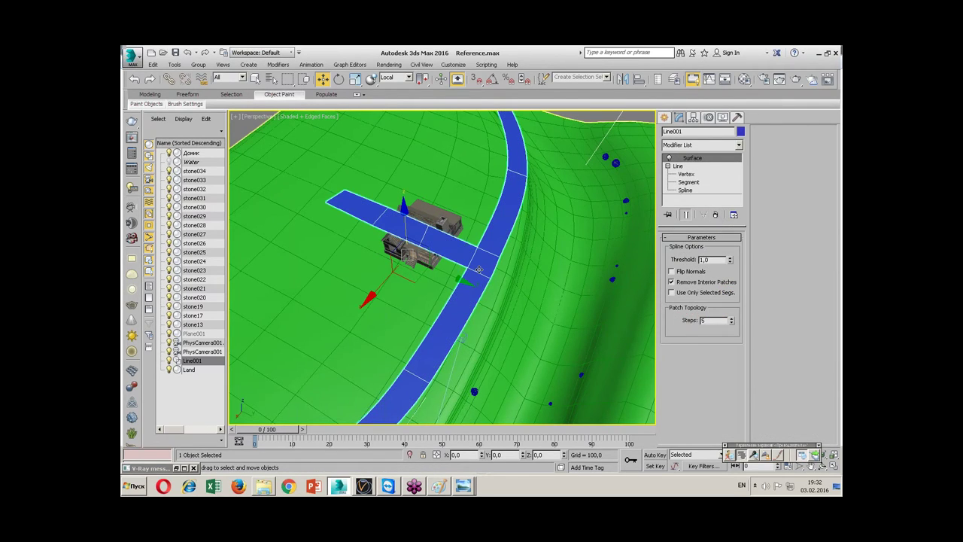
mouse_move(519, 241)
alt+middle_down()
mouse_move(542, 226)
mouse_move(527, 214)
mouse_move(494, 224)
alt+middle_up()
right_click(494, 224)
mouse_move(518, 353)
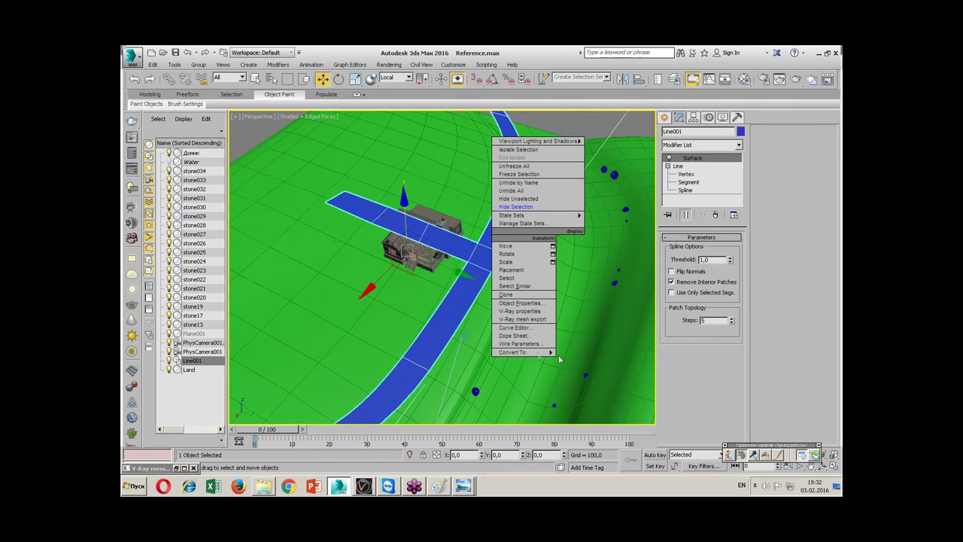
click(602, 366)
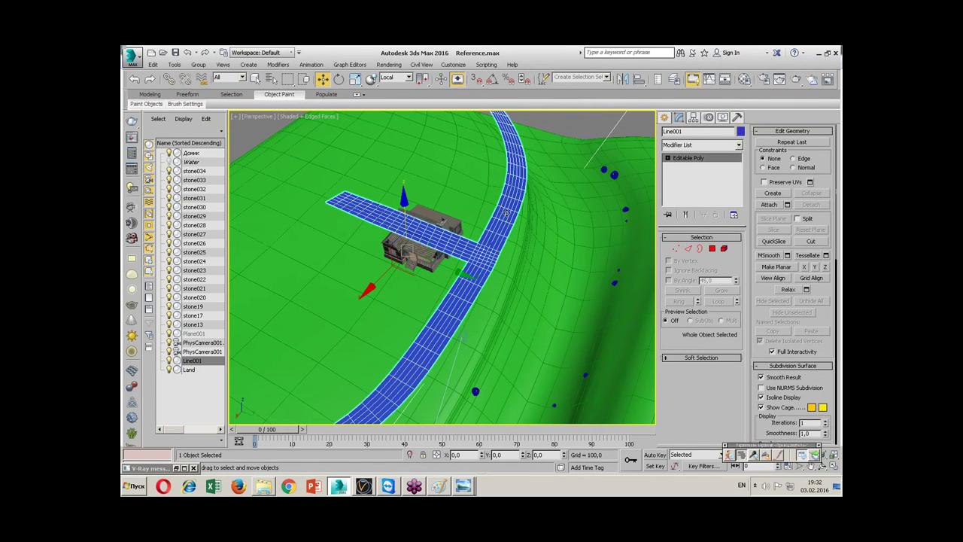
- Move the Editable Poly walkway up on Z so it sits off the terrain
mouse_move(493, 256)
alt+middle_down()
mouse_move(474, 188)
mouse_move(345, 185)
alt+middle_up()
scroll(482, 225, down, 3)
scroll(482, 226, up, 2)
key(alt+w)
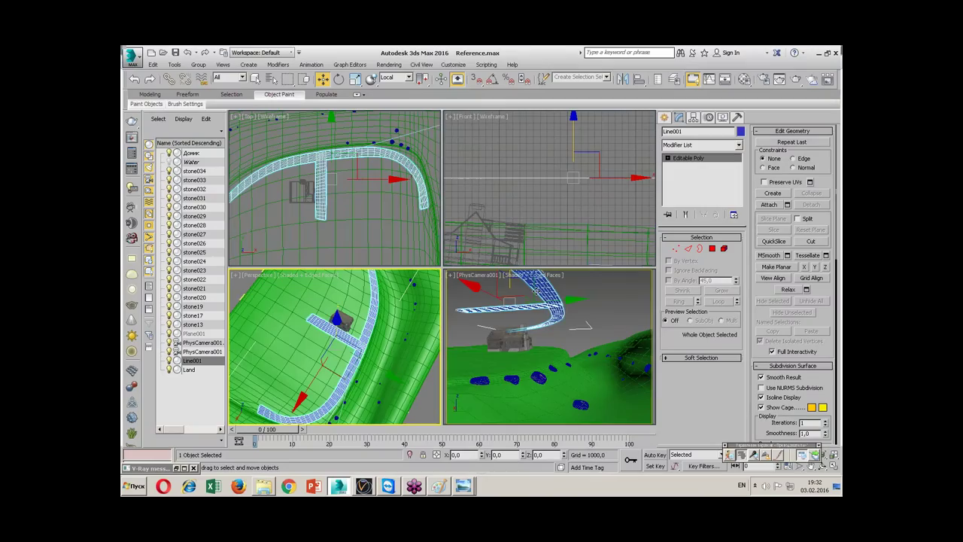
key(alt+w)
mouse_move(405, 300)
alt+middle_down()
mouse_move(529, 238)
mouse_move(465, 187)
mouse_move(352, 234)
mouse_move(369, 262)
alt+middle_up()
drag(369, 262, 461, 272)
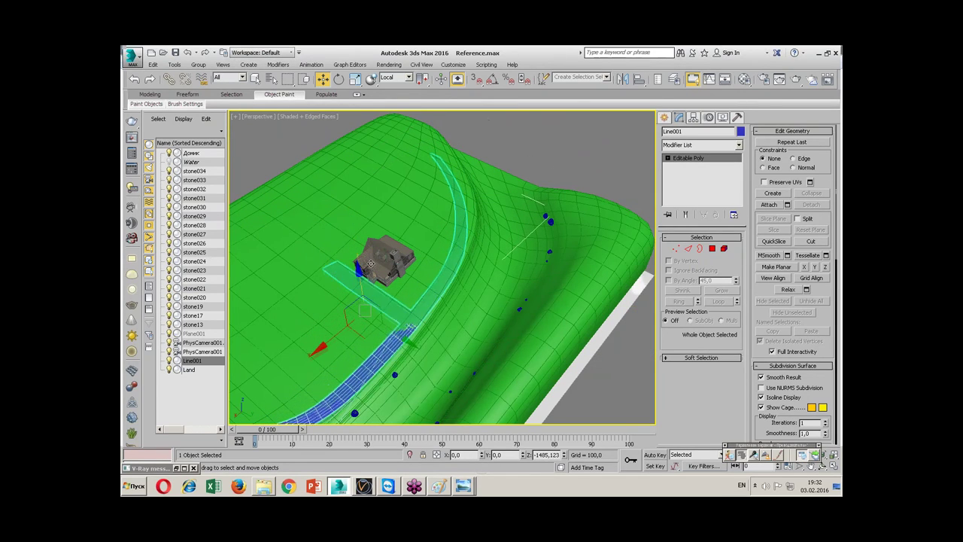
scroll(461, 271, down, 5)
alt+middle_drag(461, 272, 514, 241)
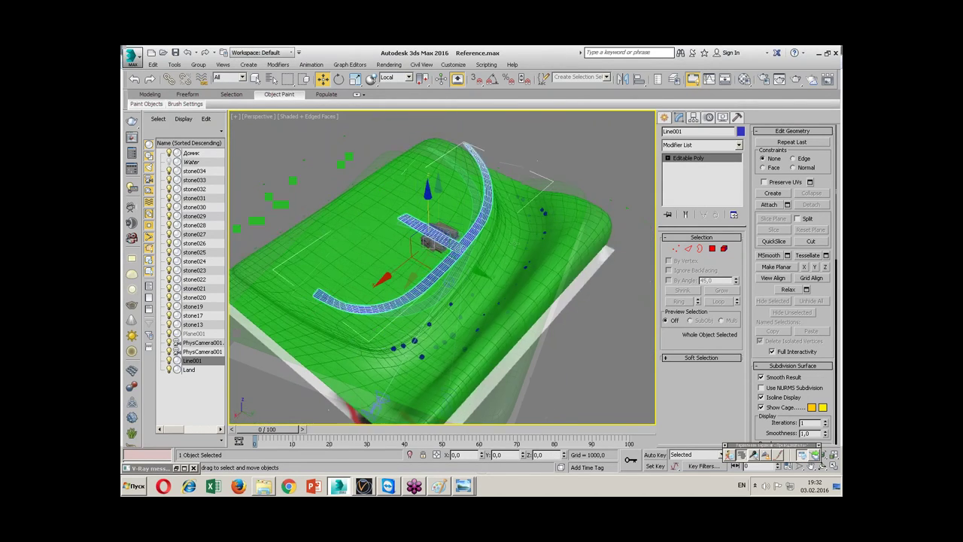
scroll(514, 241, up, 3)
mouse_move(556, 151)
alt+middle_down()
mouse_move(482, 211)
mouse_move(506, 212)
alt+middle_up()
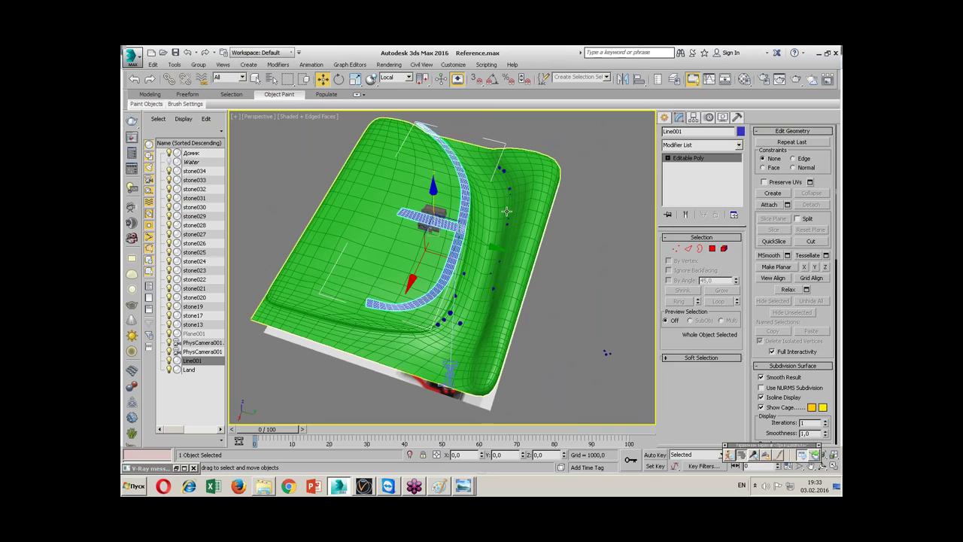
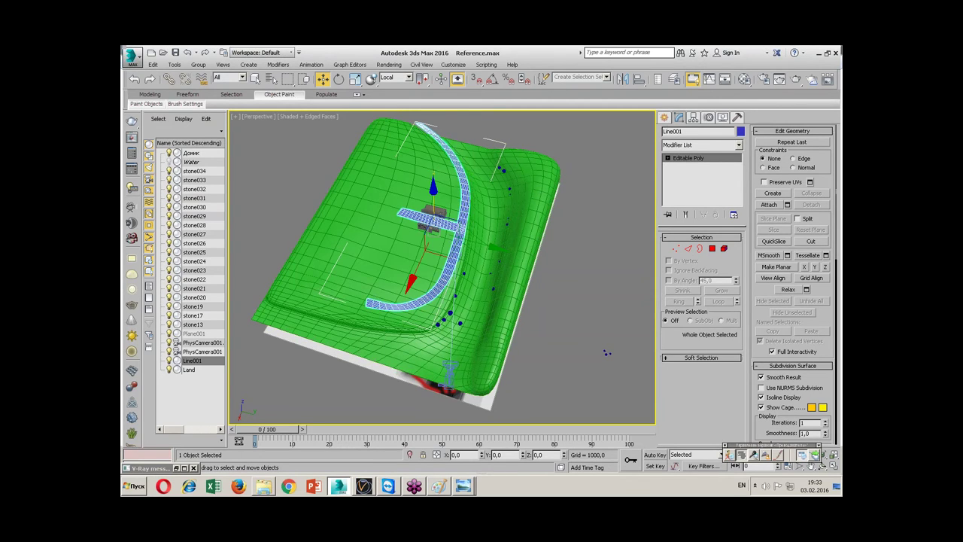
- Set the Create panel category to Compound Objects, orbit the Perspective view, and switch to four viewports
click(664, 118)
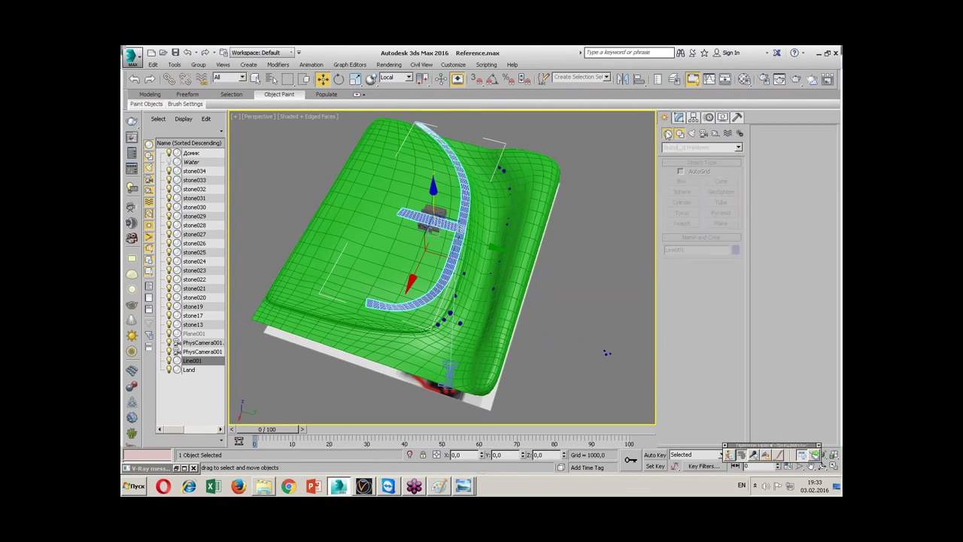
click(682, 148)
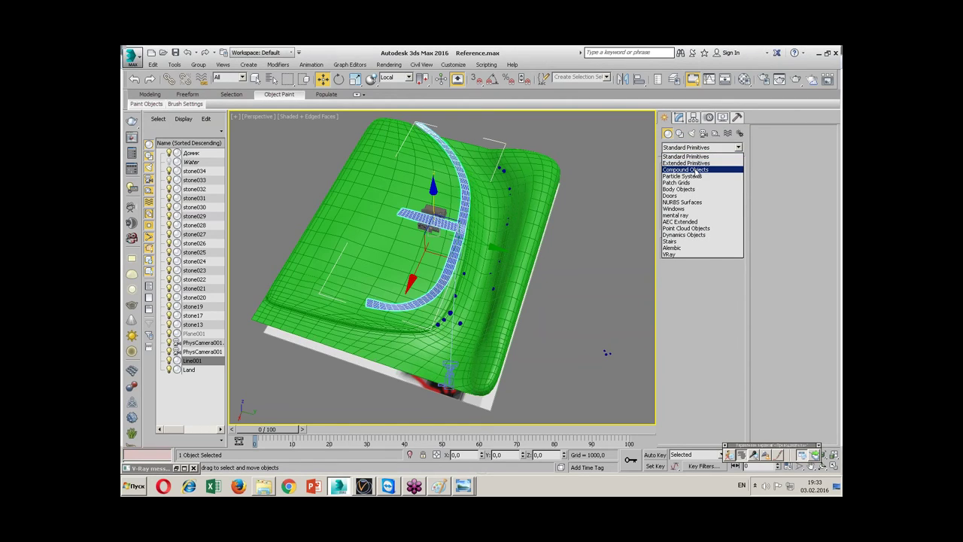
click(696, 171)
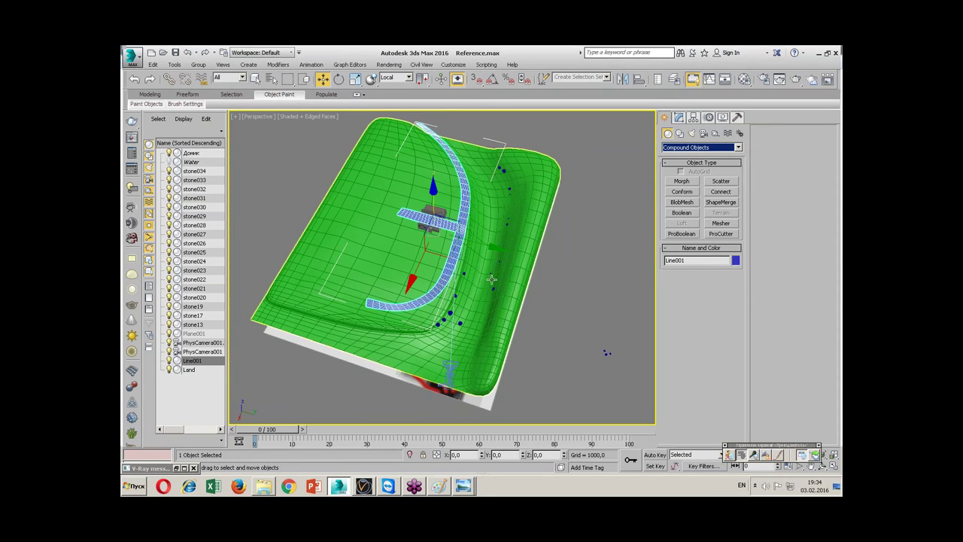
alt+middle_drag(493, 277, 501, 269)
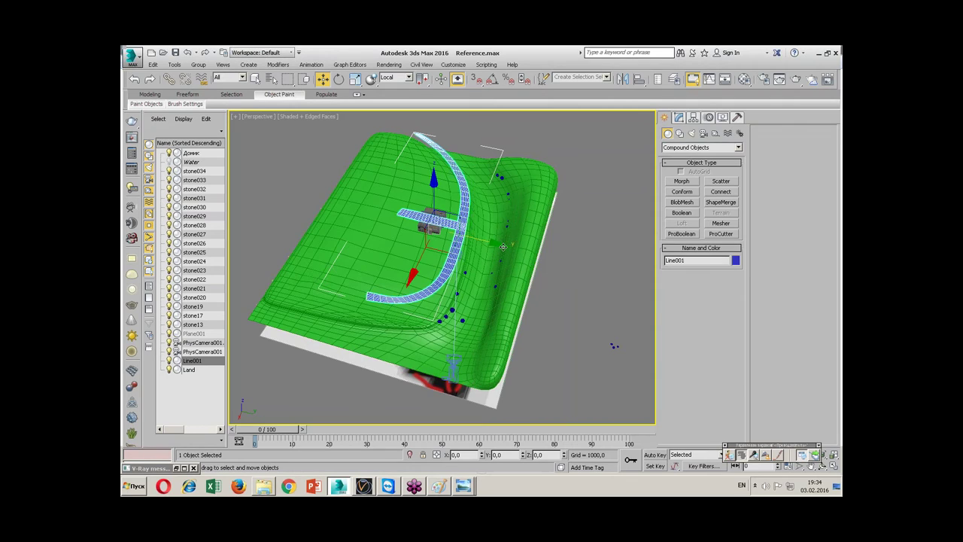
key(alt+w)
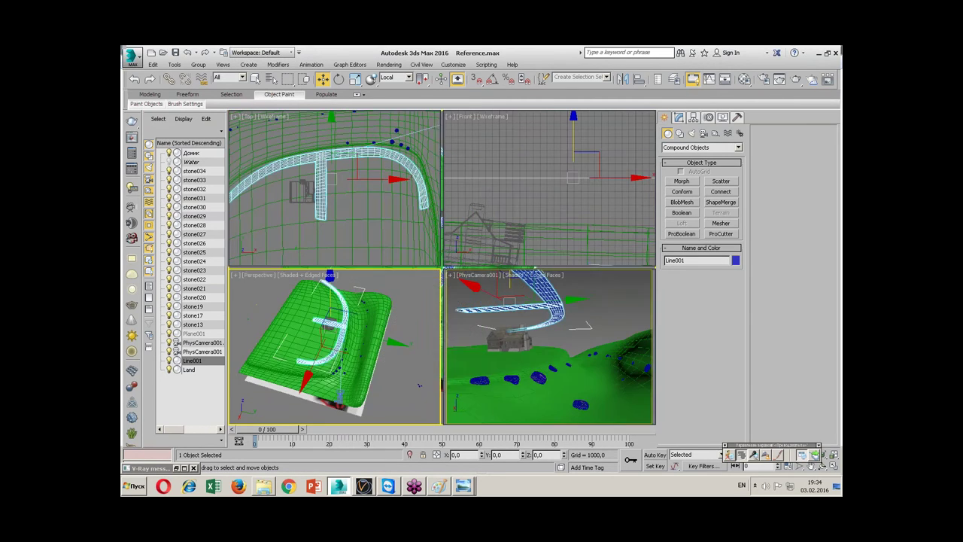
- Maximize the Top view in Shaded mode over the terrain and start a Conform compound from the road
scroll(372, 198, up, 2)
mouse_move(371, 197)
middle_down()
mouse_move(338, 188)
mouse_move(354, 185)
middle_up()
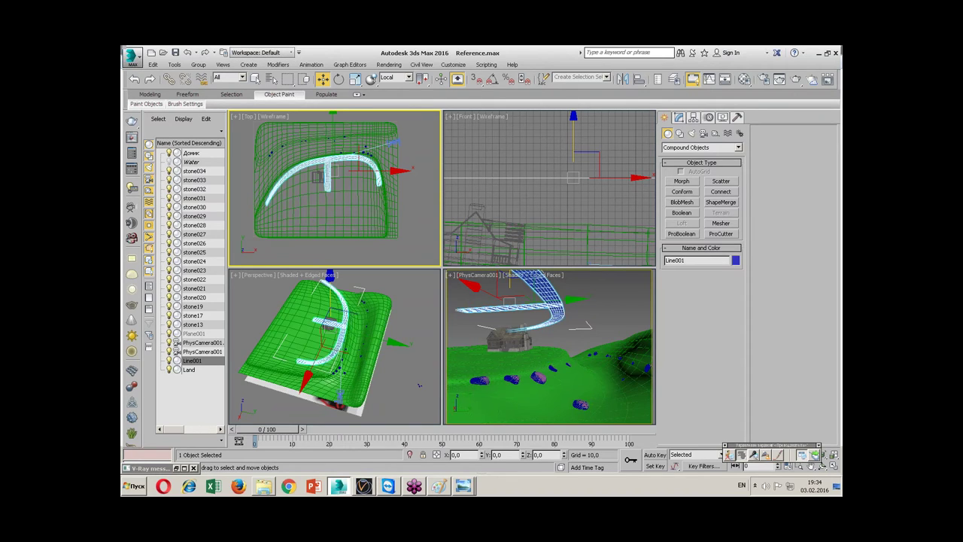
scroll(566, 240, down, 2)
scroll(566, 240, down, 3)
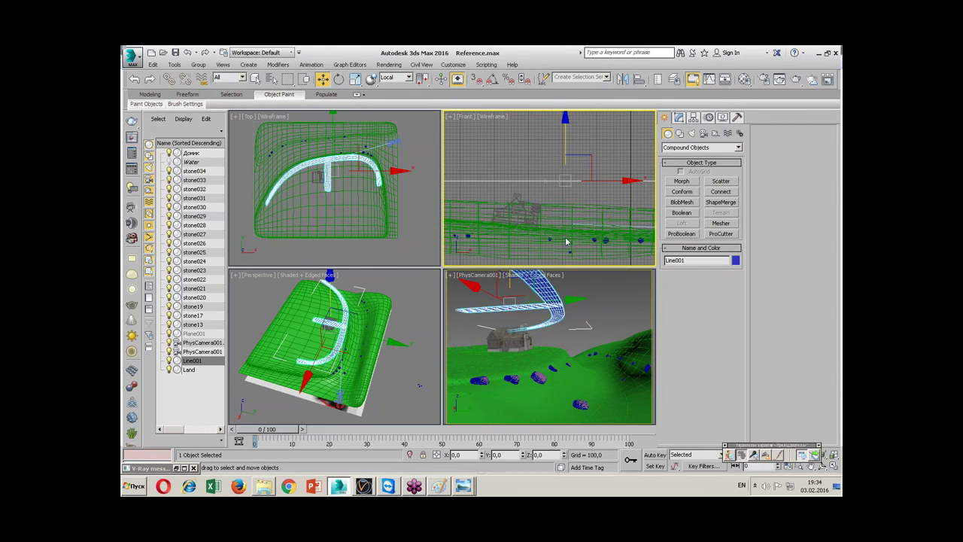
click(340, 156)
key(alt+w)
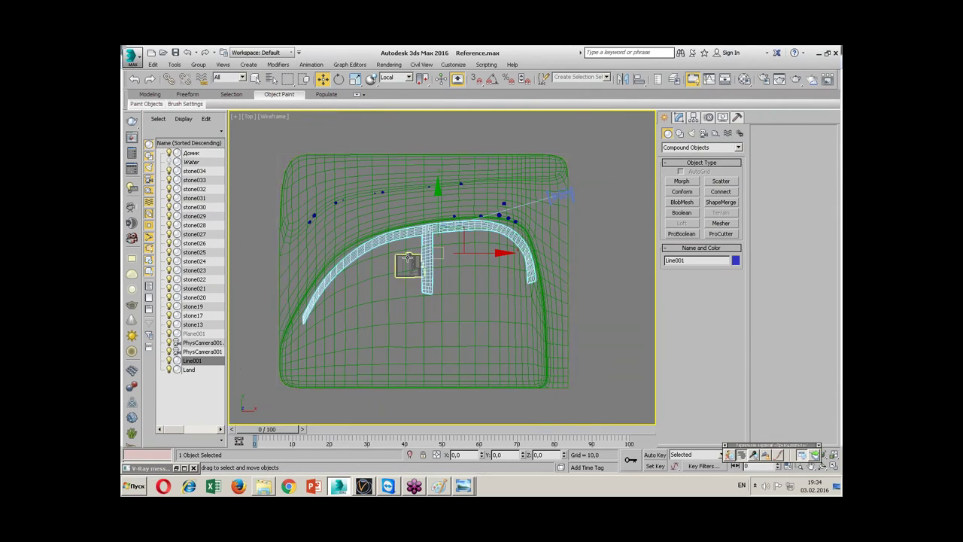
key(F3)
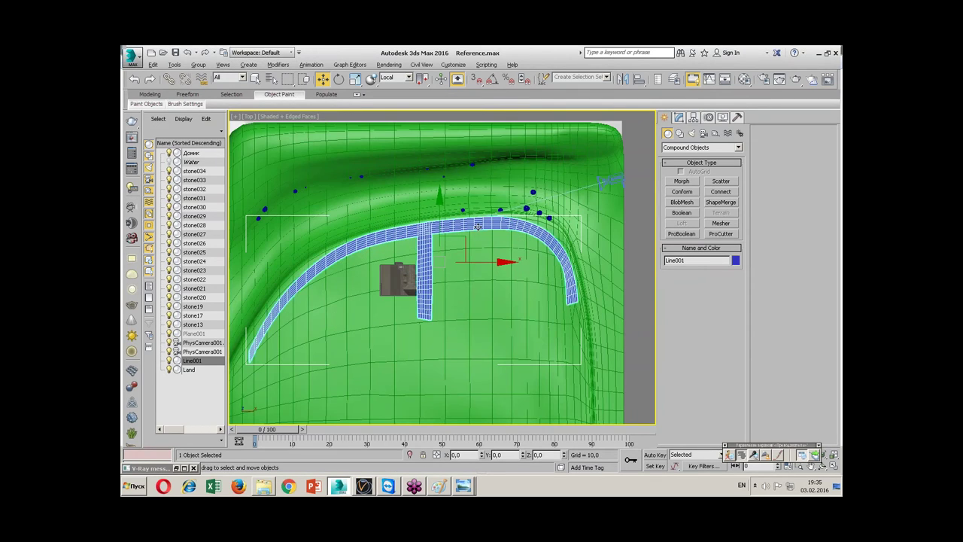
click(682, 192)
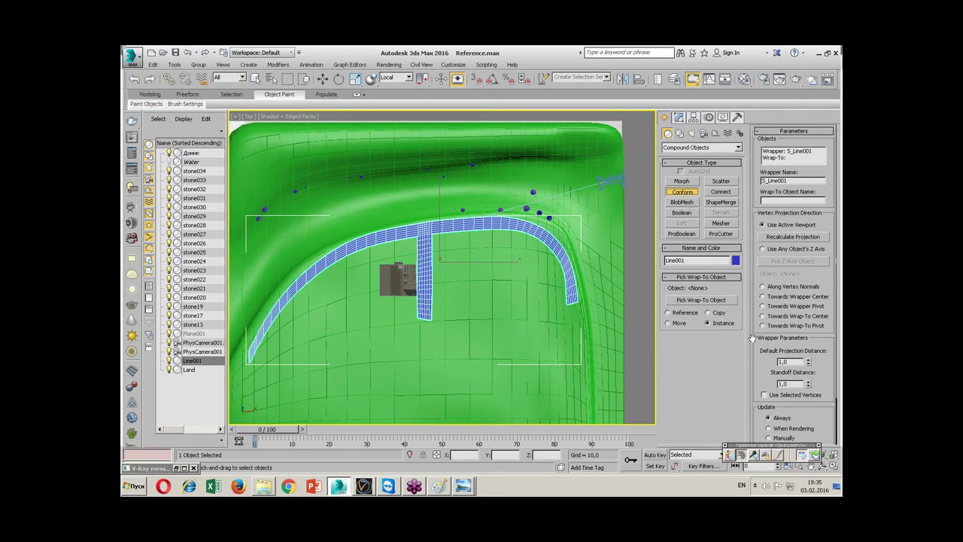
- Enable Hide Wrap-To Object and pick Land as the wrap-to surface
drag(763, 362, 764, 280)
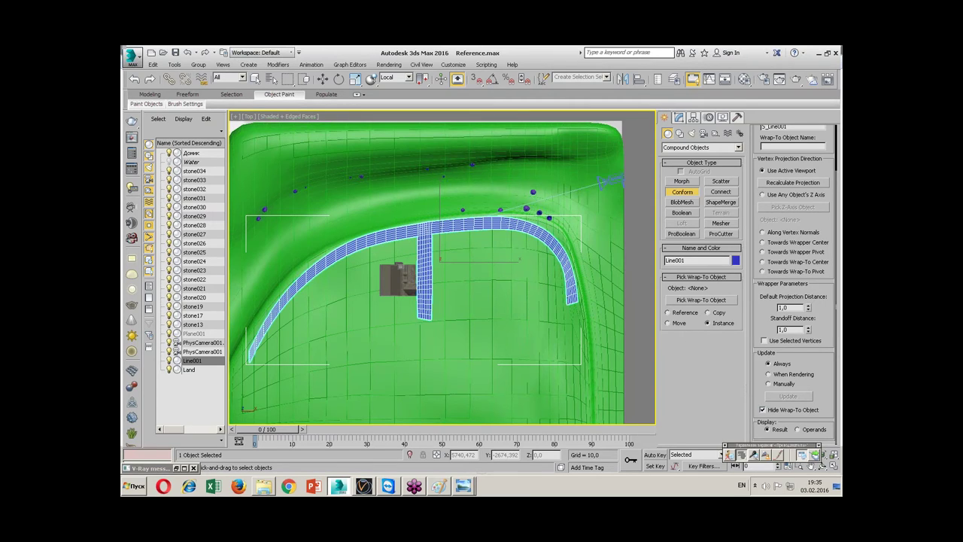
click(761, 408)
click(699, 301)
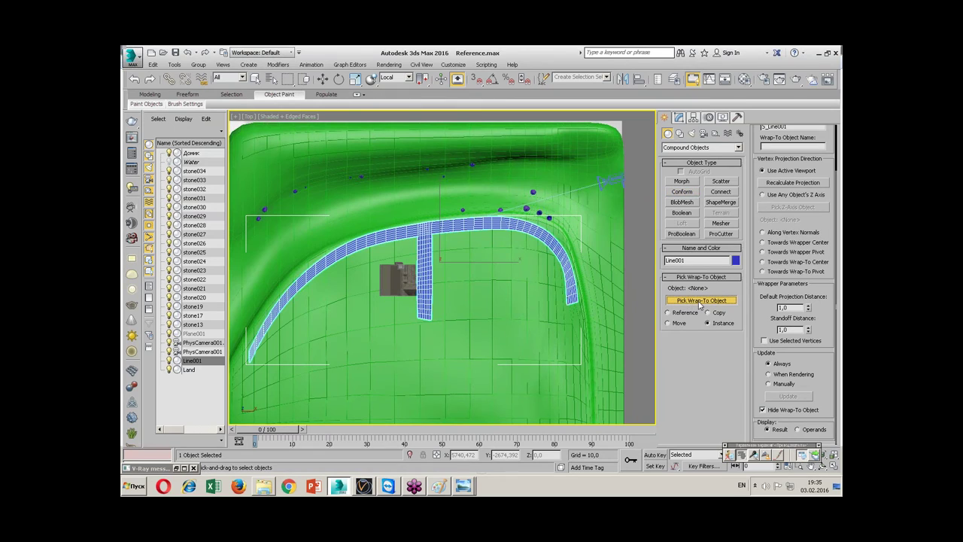
click(487, 269)
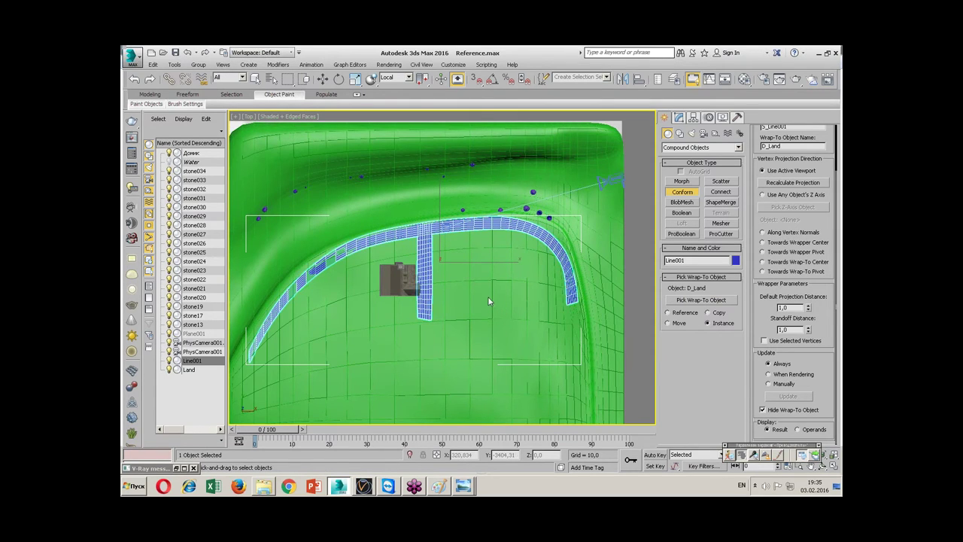
- Inspect the conformed road in the camera and Perspective views and render a test image
key(alt+w)
middle_click(562, 332)
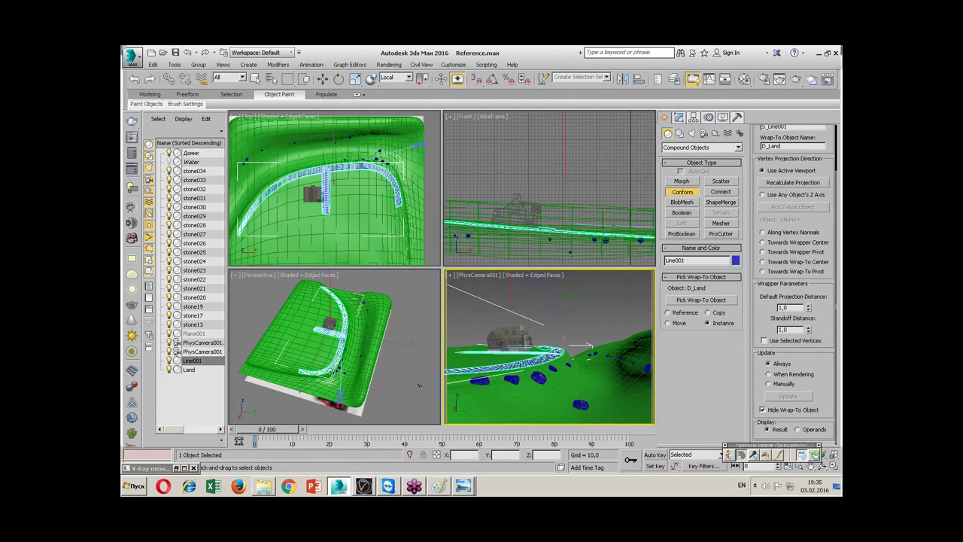
key(alt+w)
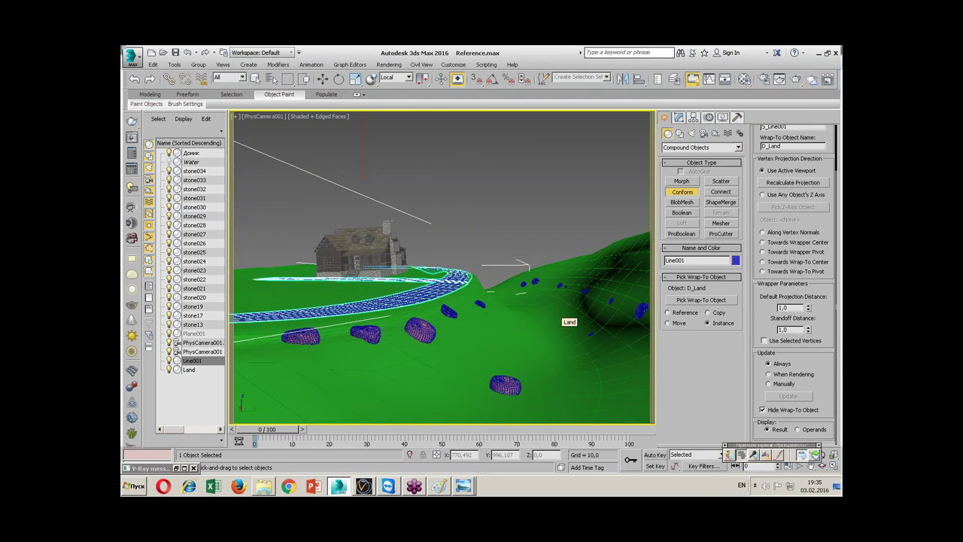
key(w)
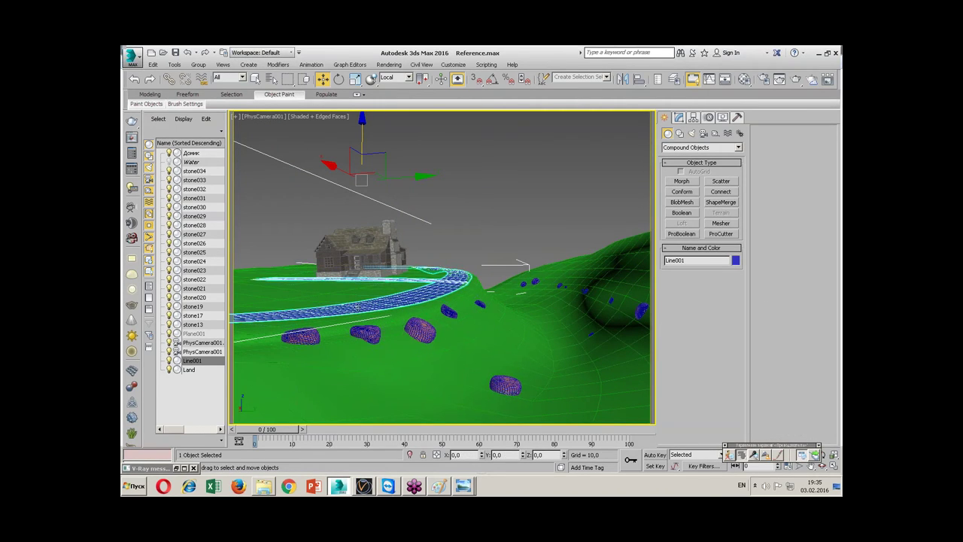
key(alt+w)
middle_click(419, 386)
key(alt+w)
mouse_move(419, 386)
alt+middle_down()
mouse_move(452, 354)
mouse_move(393, 380)
mouse_move(375, 416)
mouse_move(301, 410)
mouse_move(484, 286)
alt+middle_up()
scroll(301, 410, up, 5)
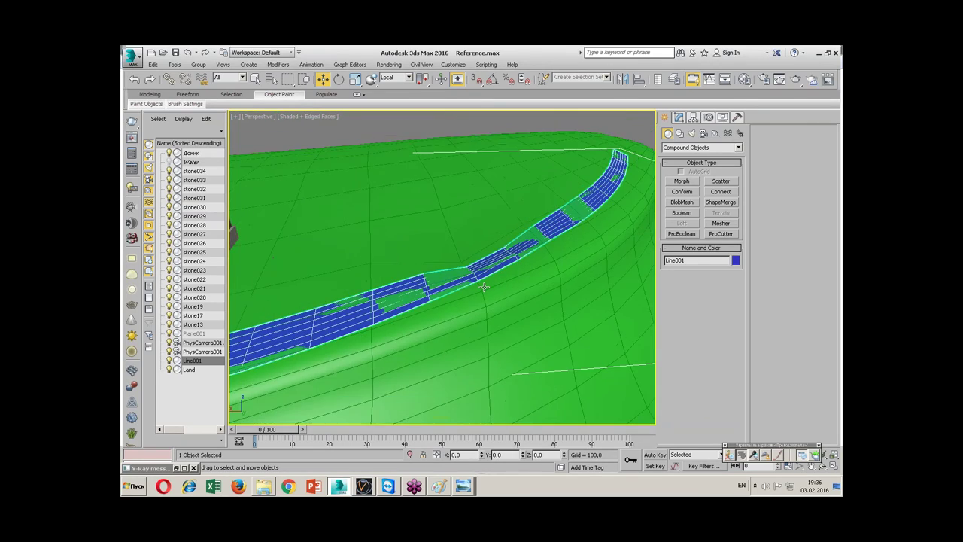
key(shift+q)
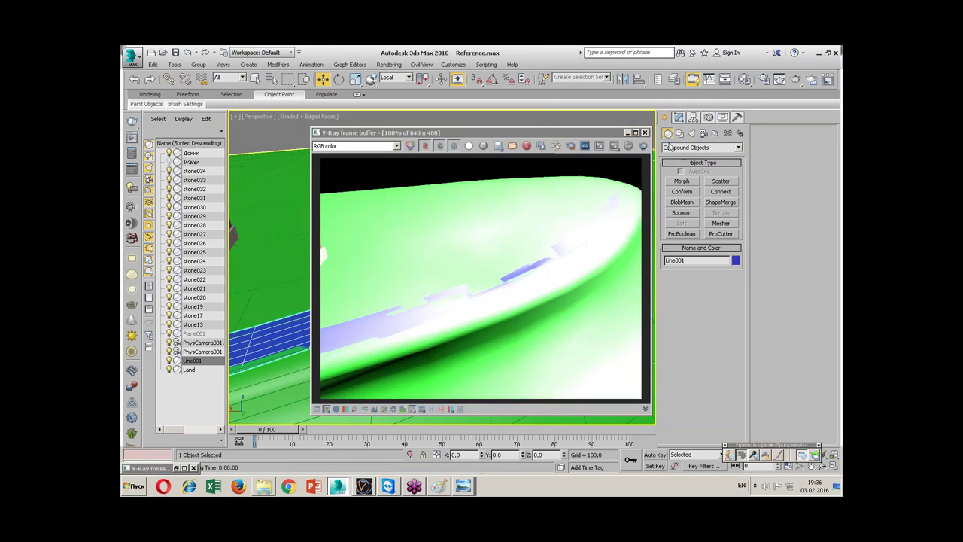
- Switch the renderer to Default Scanline Renderer and render the perspective view
click(512, 245)
key(F10)
click(514, 121)
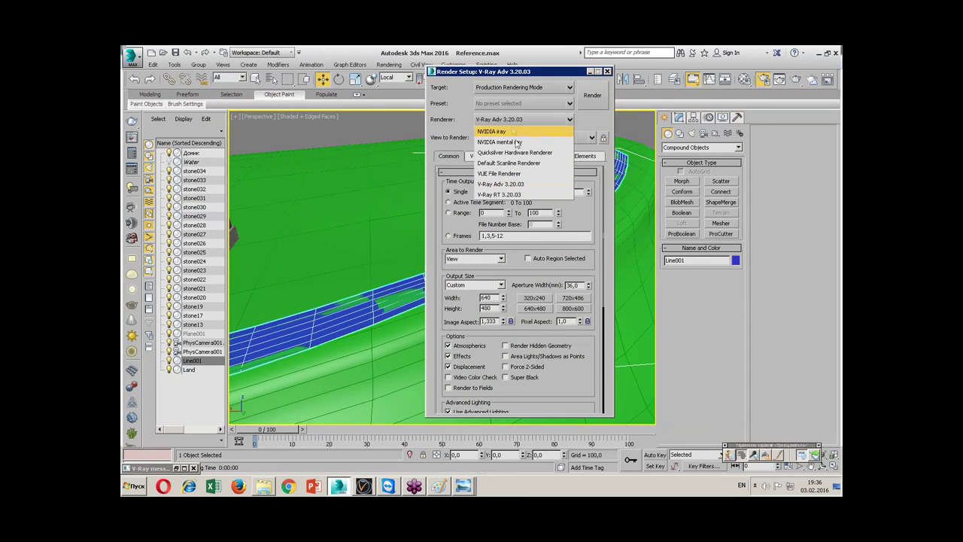
click(509, 162)
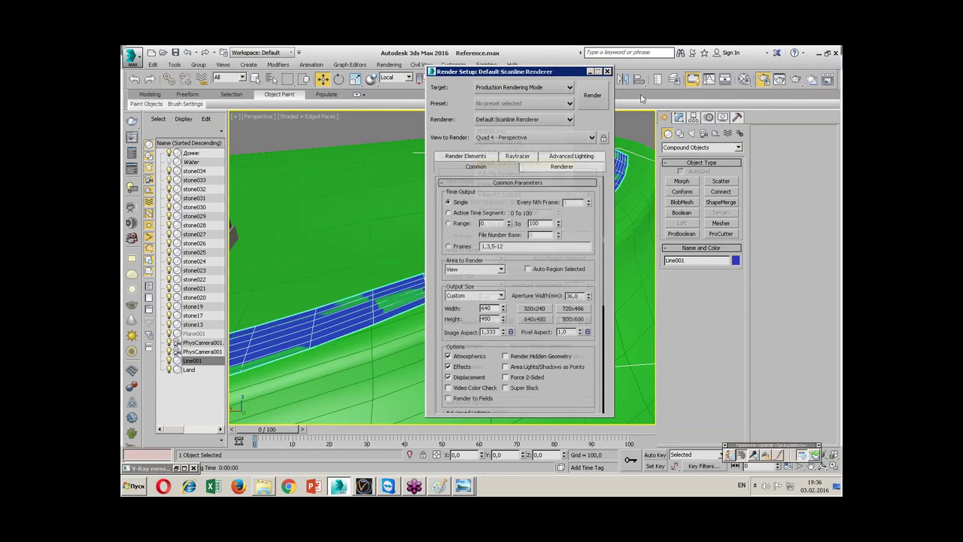
click(607, 71)
key(shift+q)
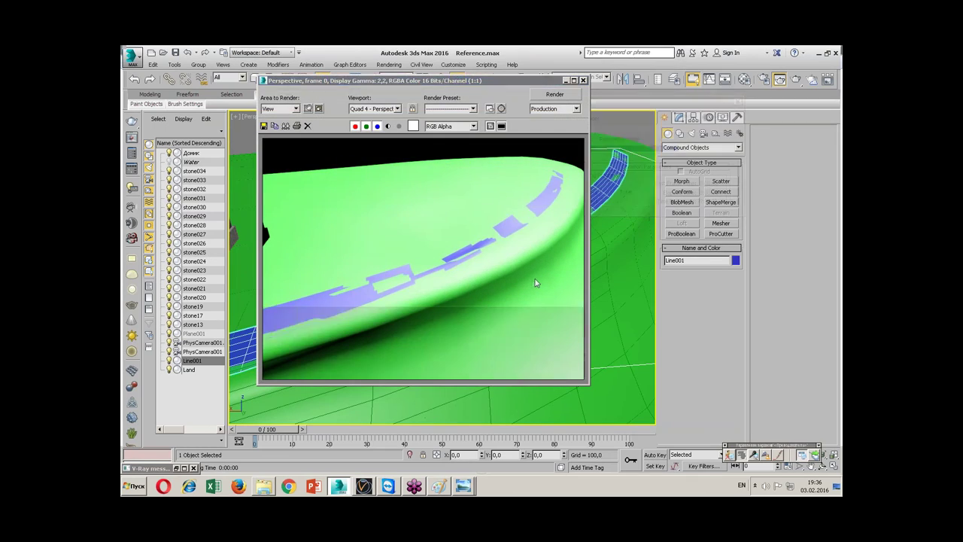
click(573, 80)
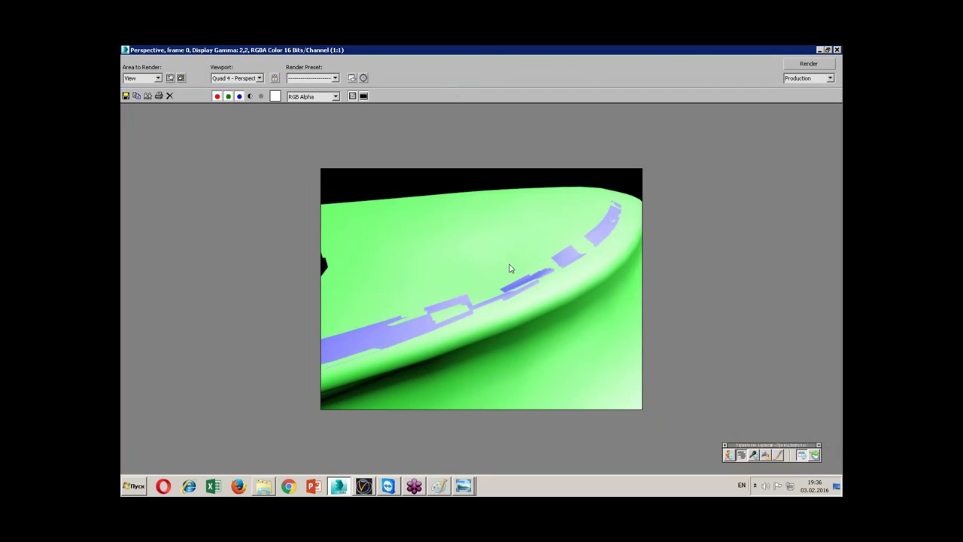
click(837, 50)
- Re-render from a new angle, then turn off exposure control in Environment and Effects and render again
scroll(549, 218, down, 2)
alt+middle_drag(346, 353, 375, 353)
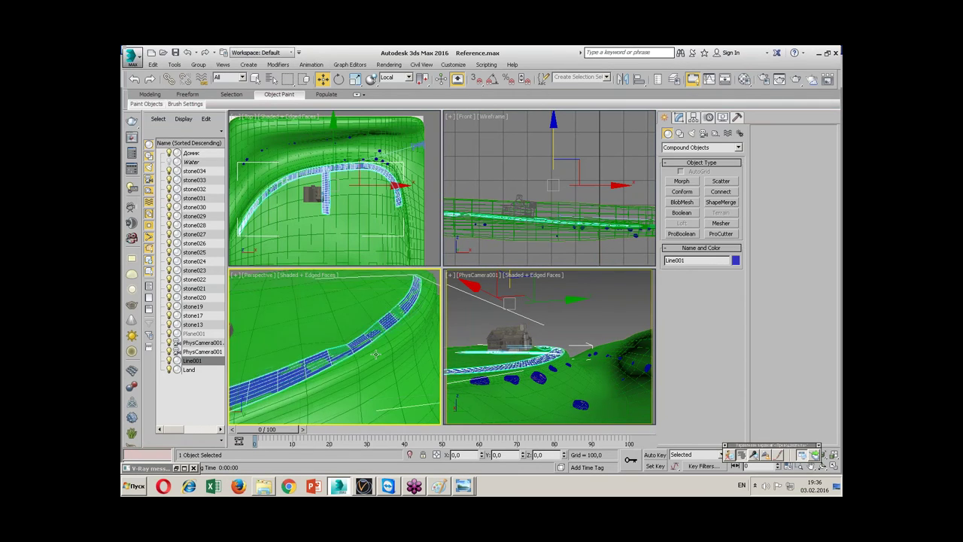
key(shift+q)
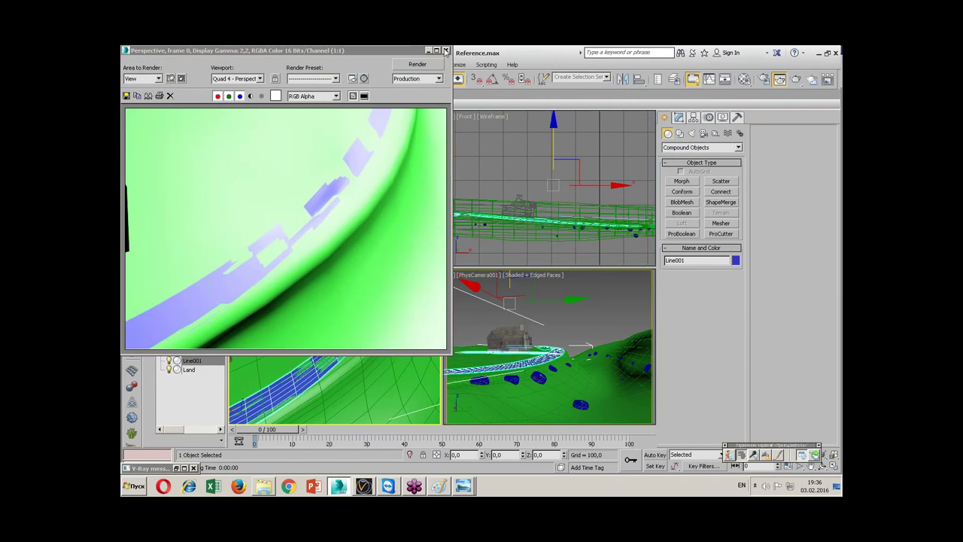
click(446, 50)
click(509, 309)
key(8)
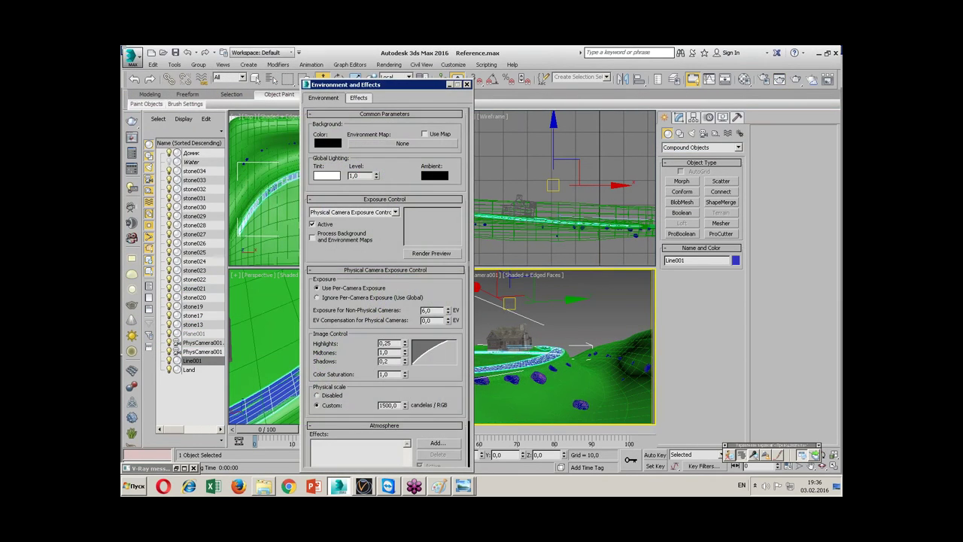
click(394, 213)
click(390, 218)
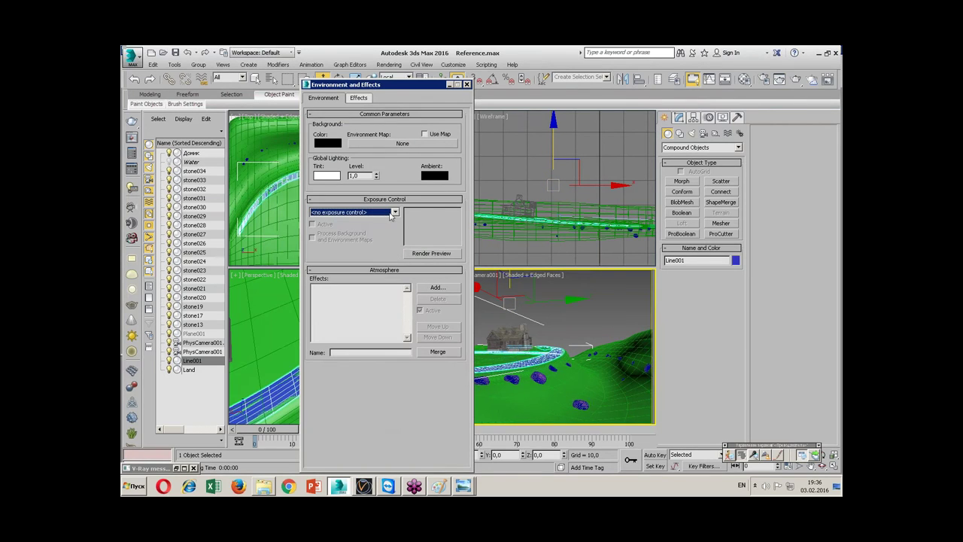
click(466, 84)
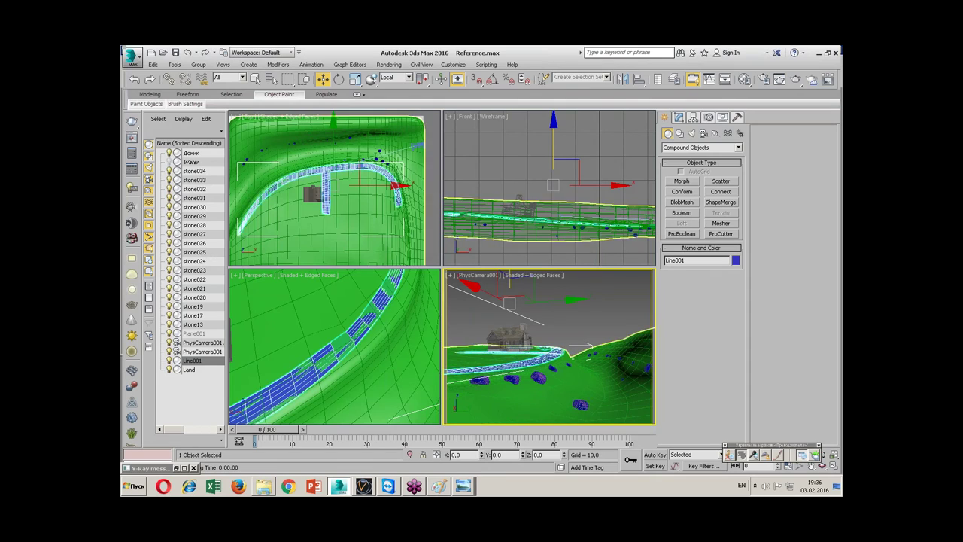
key(shift+q)
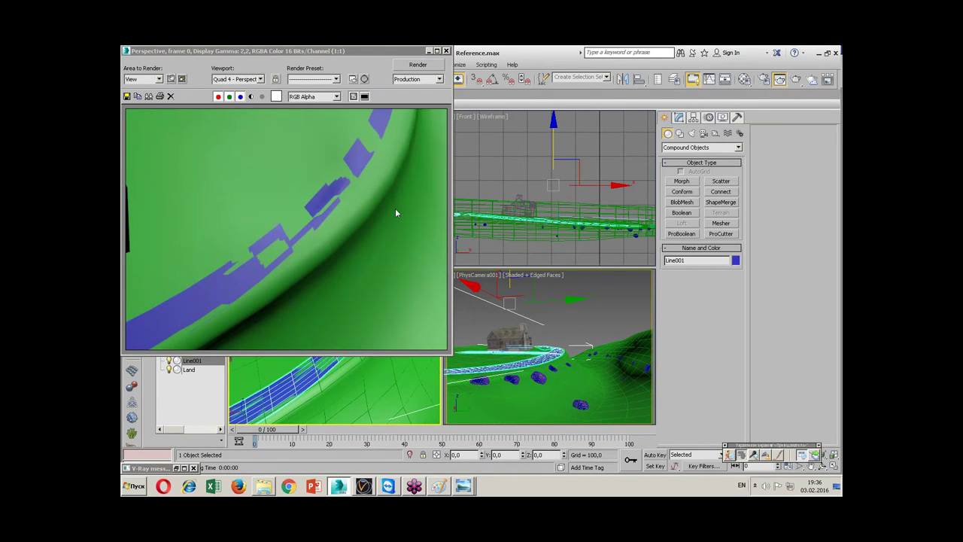
click(446, 51)
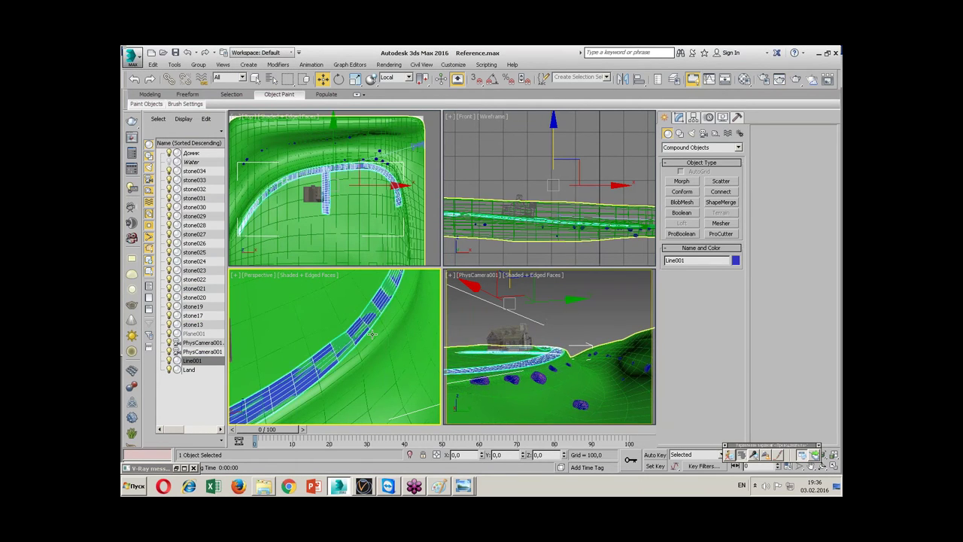
- Maximize the Perspective view and orbit down to look along the road
key(alt+w)
mouse_move(372, 334)
alt+middle_down()
mouse_move(388, 257)
mouse_move(387, 185)
alt+middle_up()
scroll(387, 185, up, 3)
- Test a Z offset in Move Transform Type-In, then reset it to 0
key(F12)
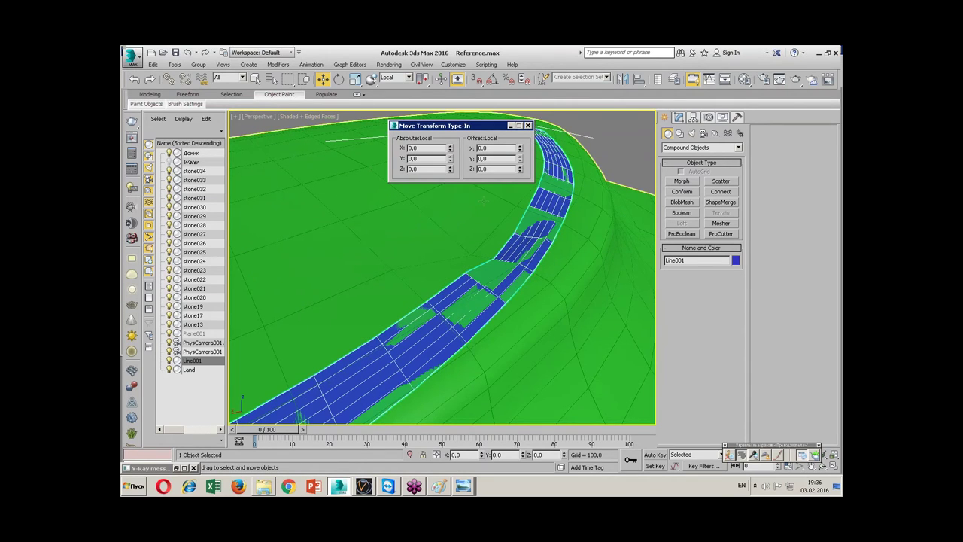
drag(450, 170, 450, 172)
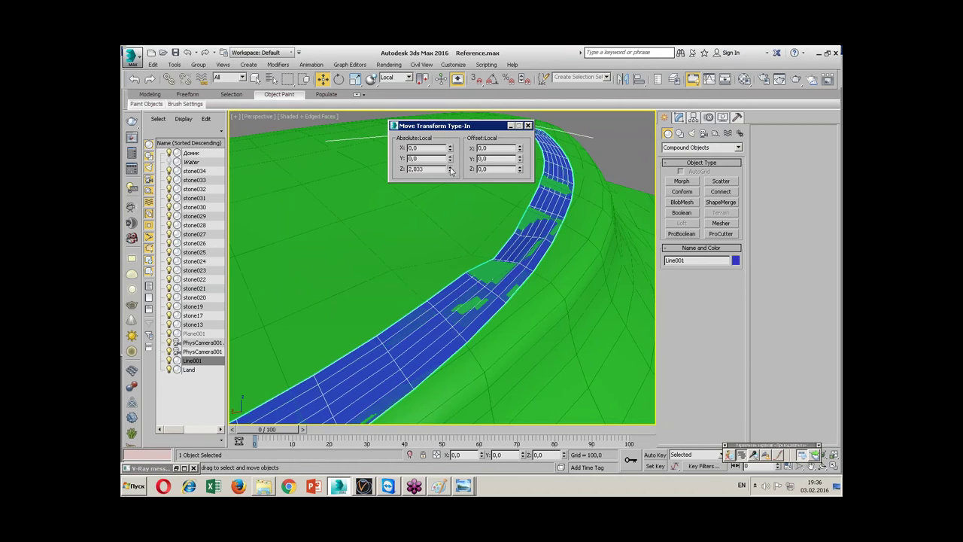
right_click(451, 170)
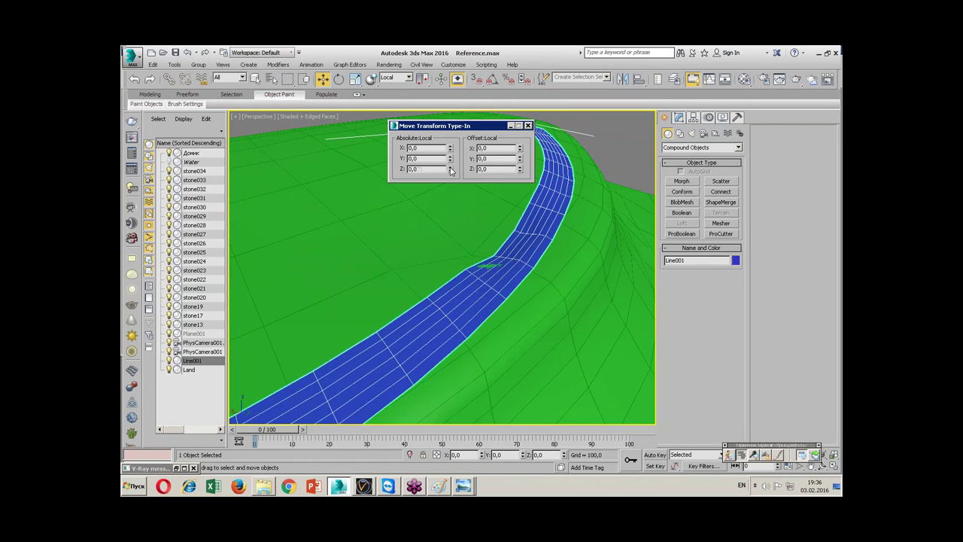
click(528, 125)
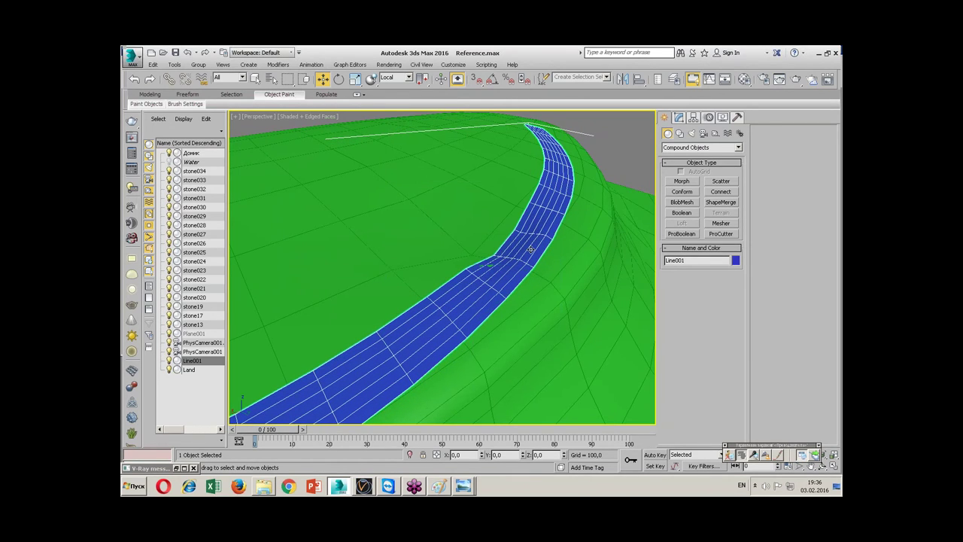
- Convert the conformed road to an Editable Poly and check its edges
click(678, 117)
right_click(548, 178)
mouse_move(579, 314)
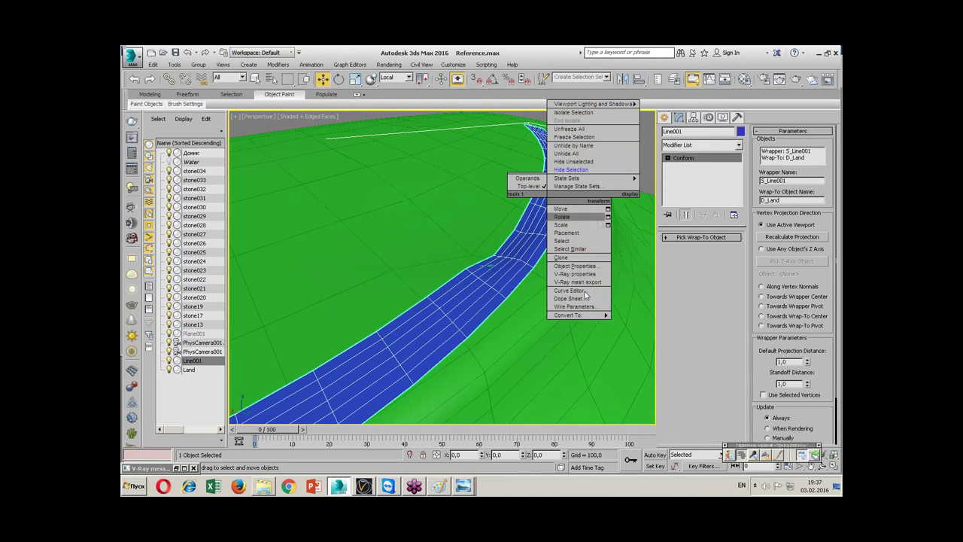
click(647, 325)
key(2)
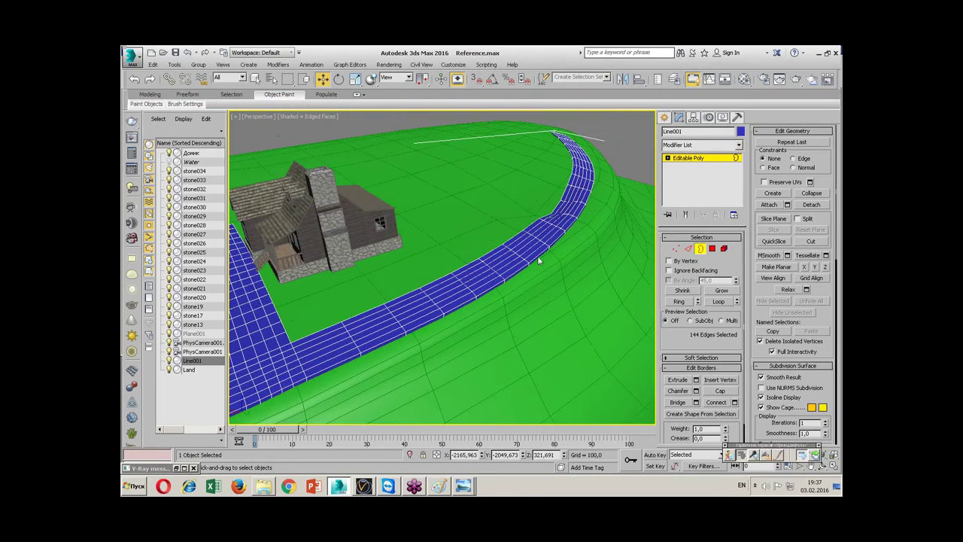
scroll(525, 265, up, 5)
scroll(519, 262, up, 3)
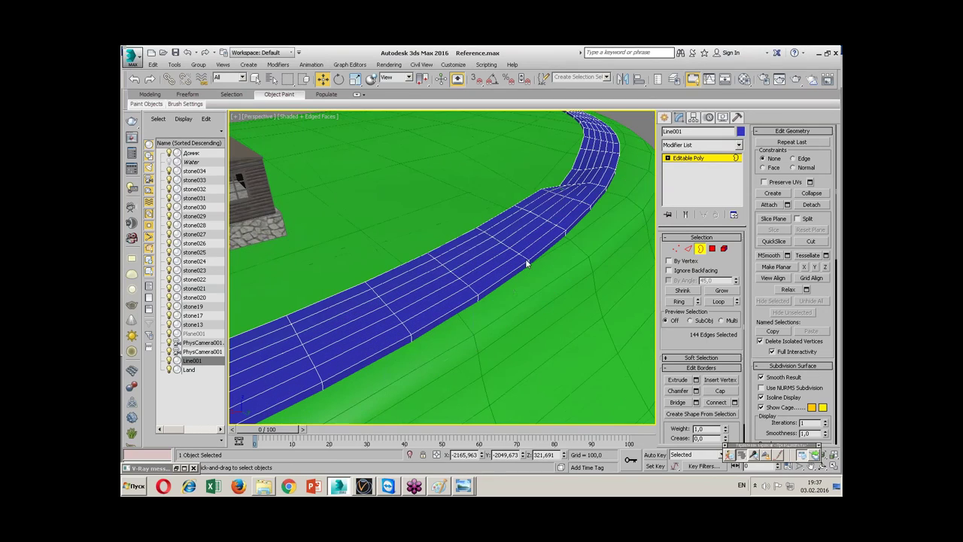
click(718, 160)
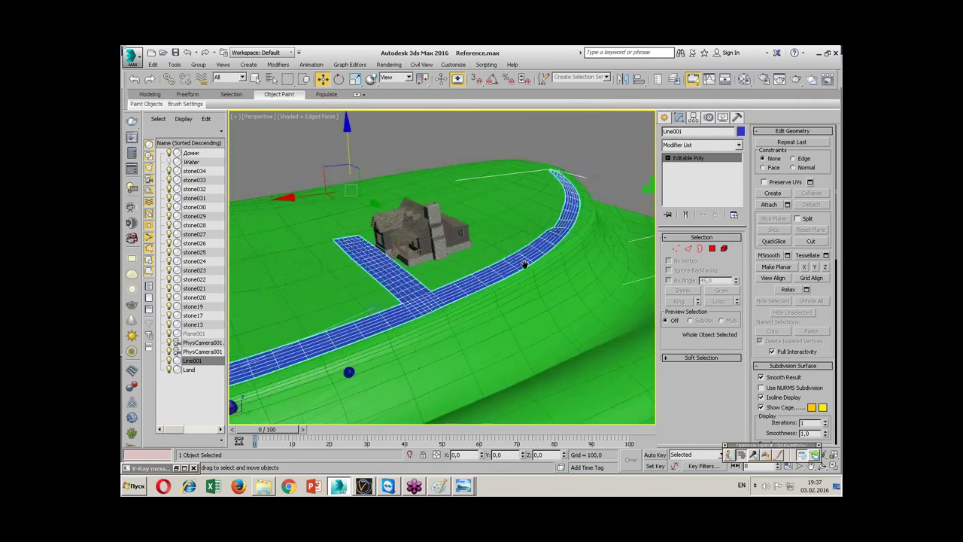
click(464, 485)
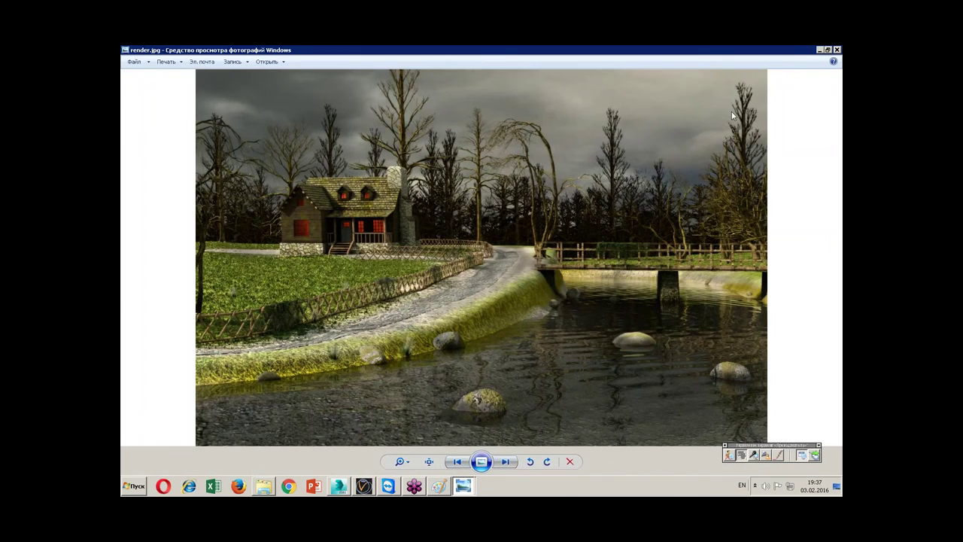
click(819, 50)
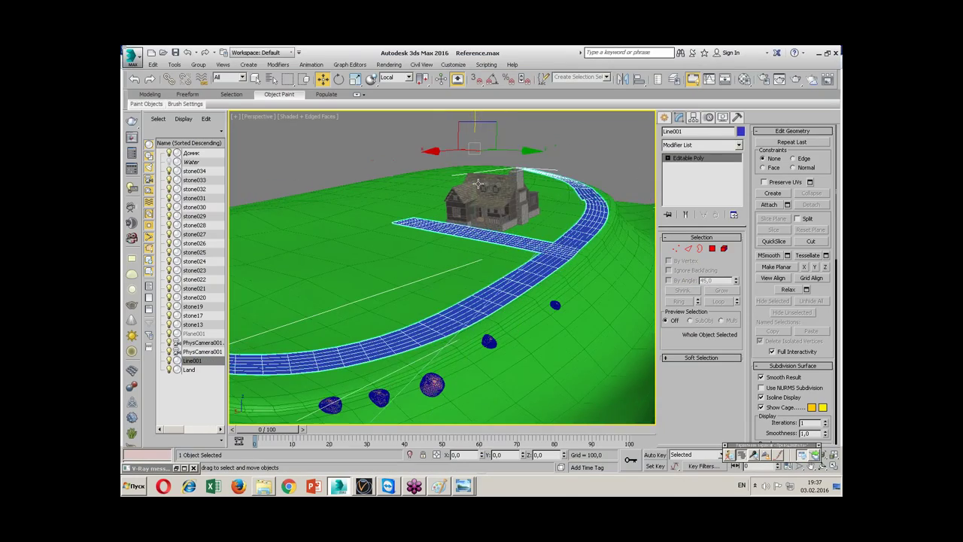
right_click(324, 80)
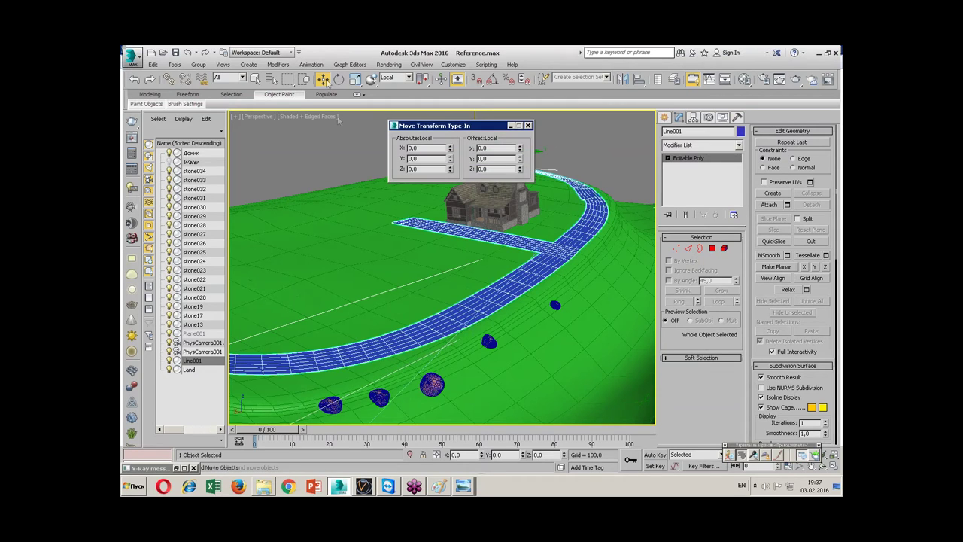
drag(450, 171, 452, 175)
right_click(450, 172)
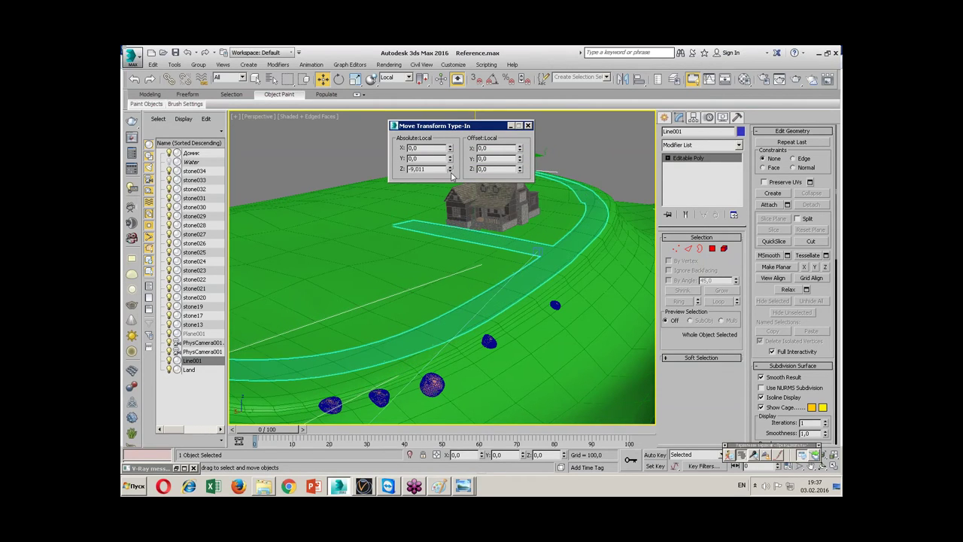
click(529, 125)
alt+middle_drag(527, 151, 510, 225)
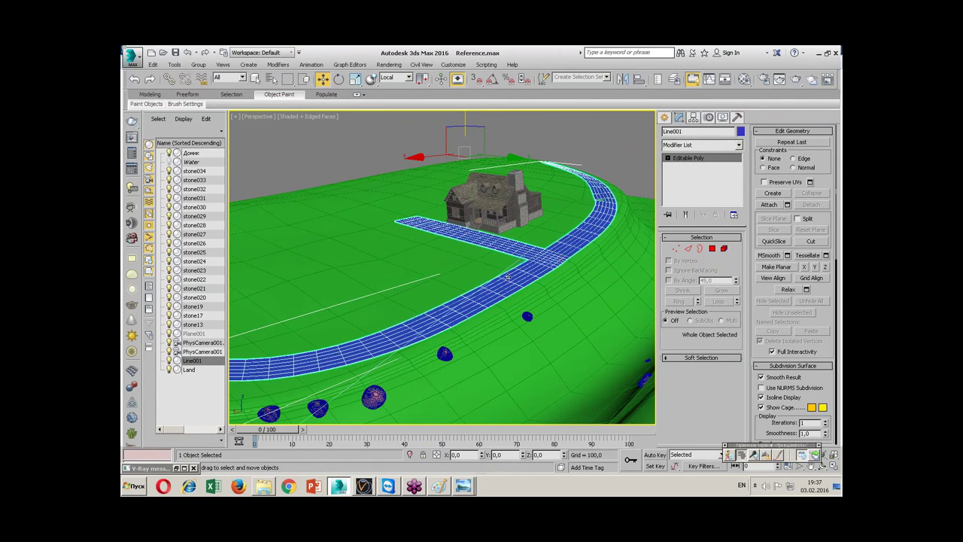
alt+middle_drag(507, 276, 512, 267)
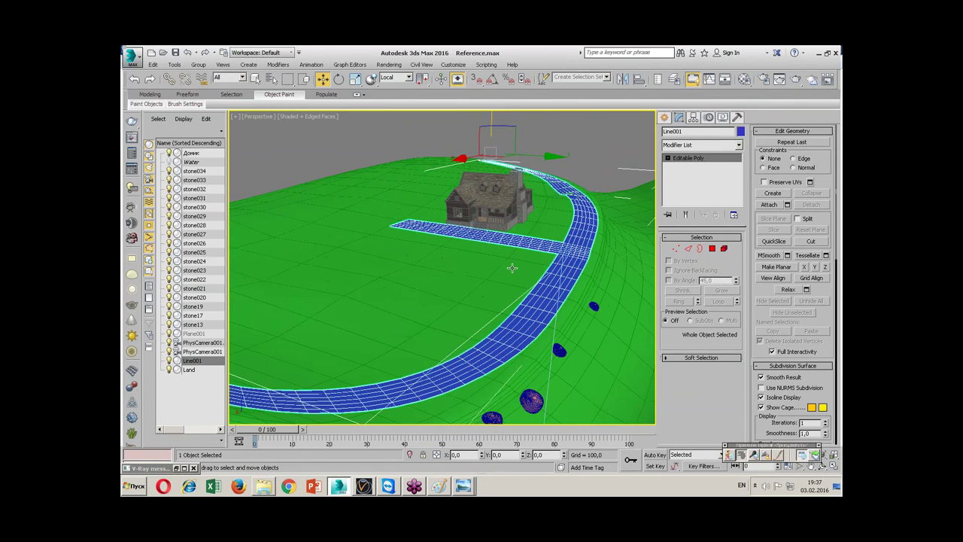
- Turn off Edged Faces, orbit close along the road, and select the road mesh for Paint Deformation
mouse_move(512, 268)
alt+middle_down()
mouse_move(527, 248)
mouse_move(490, 243)
mouse_move(538, 158)
mouse_move(519, 226)
mouse_move(533, 276)
mouse_move(516, 258)
mouse_move(520, 245)
alt+middle_up()
click(536, 169)
key(F4)
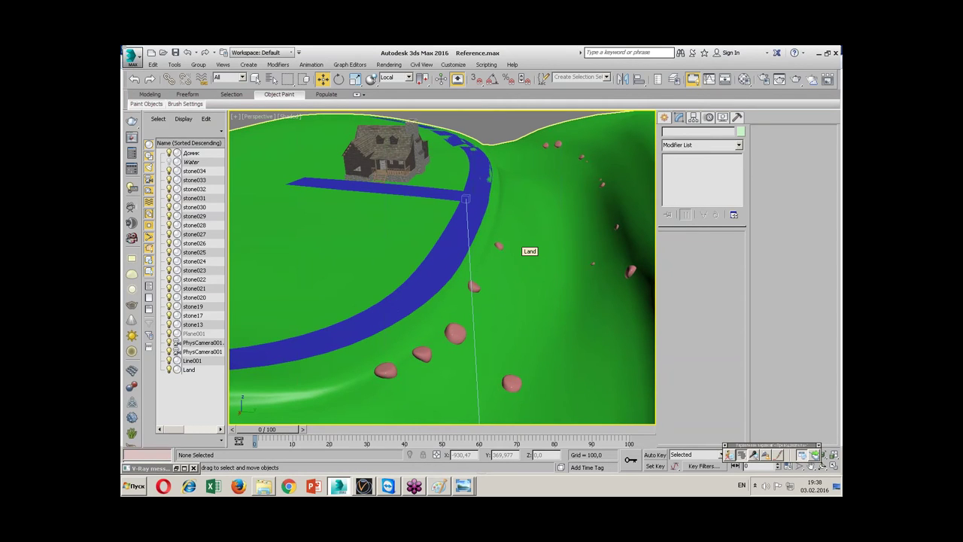
mouse_move(512, 226)
alt+middle_down()
mouse_move(508, 154)
mouse_move(500, 154)
alt+middle_up()
click(497, 154)
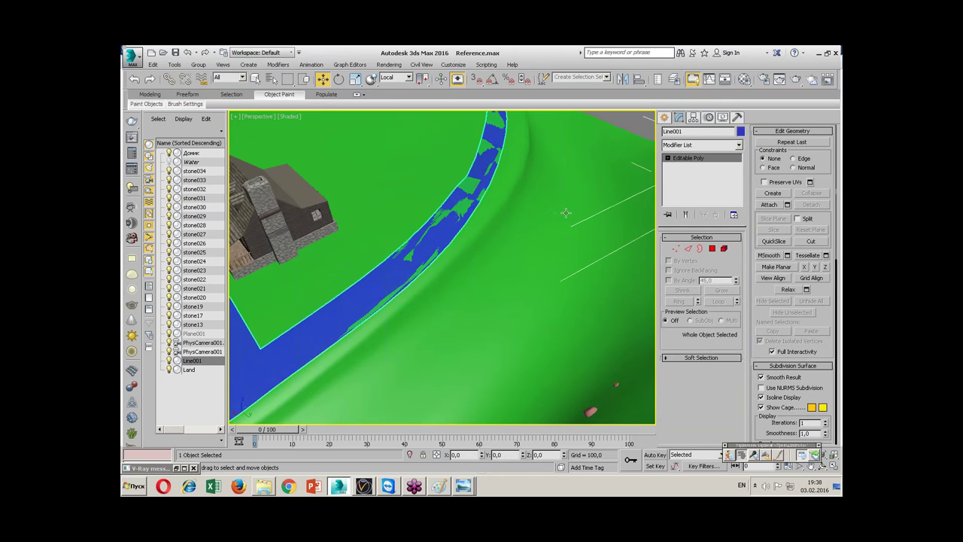
scroll(826, 365, down, 5)
scroll(826, 365, down, 5)
scroll(825, 364, down, 5)
- Paint Push/Pull along the road with brush size 189 and value 0,01, restoring edged faces
click(773, 308)
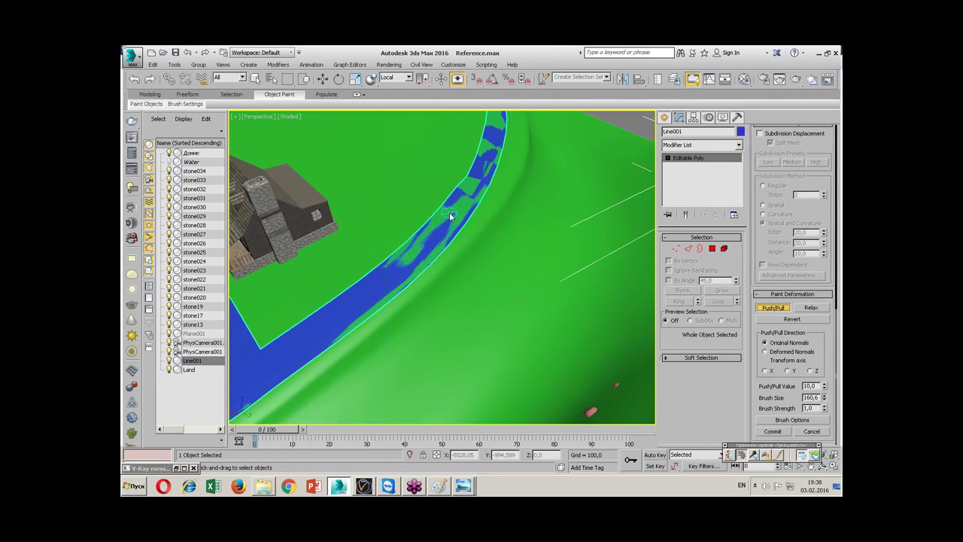
drag(825, 396, 827, 400)
click(826, 384)
mouse_move(427, 268)
mouse_down()
mouse_move(423, 248)
mouse_move(470, 191)
mouse_up()
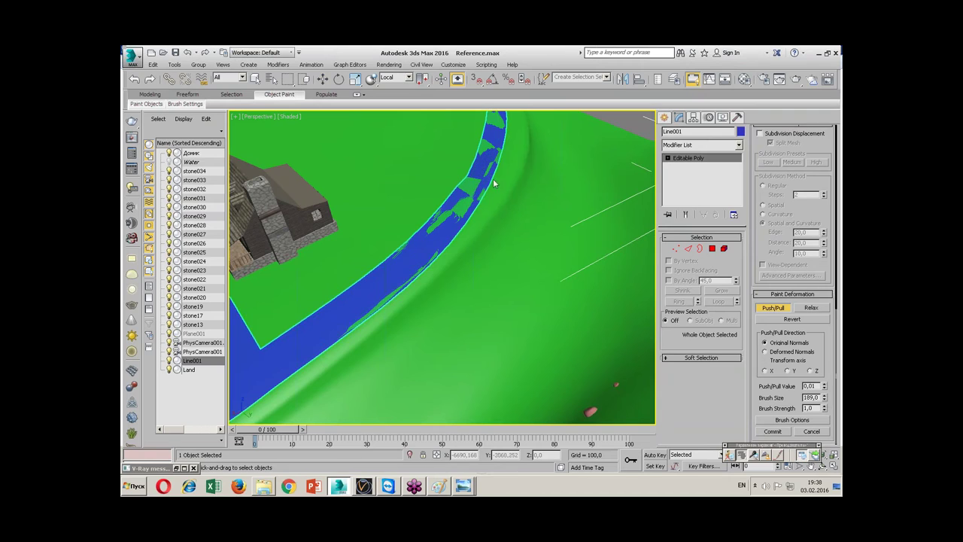
drag(470, 191, 487, 185)
scroll(486, 185, up, 3)
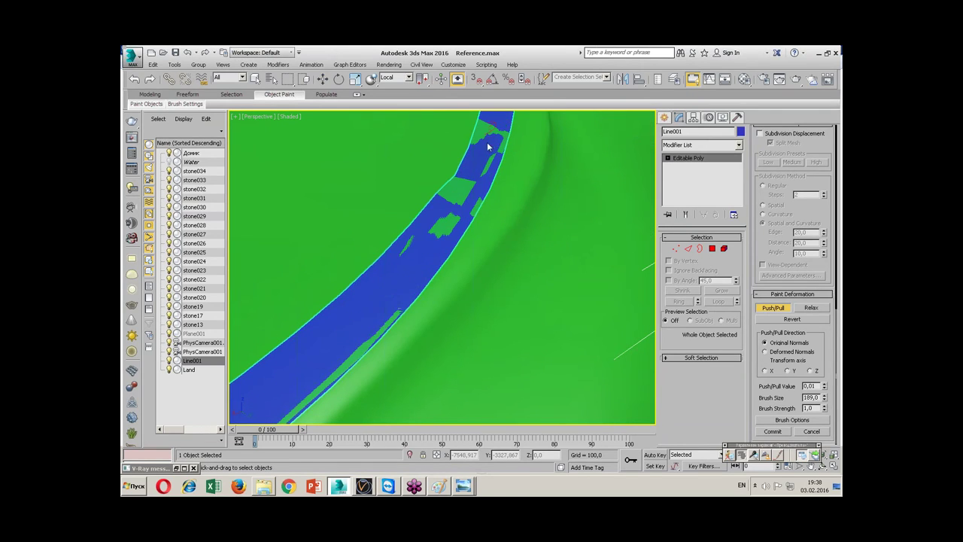
mouse_move(495, 143)
mouse_down()
mouse_move(446, 224)
mouse_move(400, 258)
mouse_up()
scroll(365, 339, down, 3)
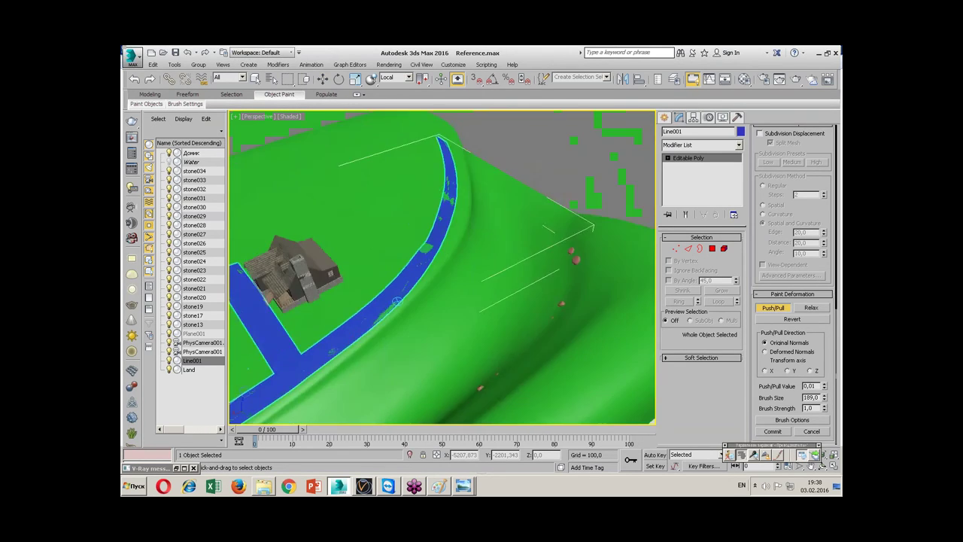
key(F4)
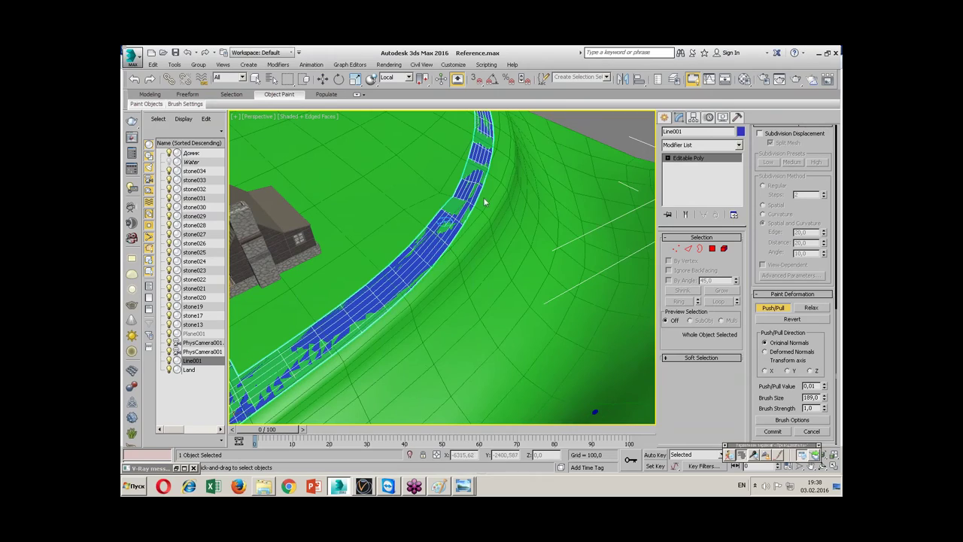
click(773, 306)
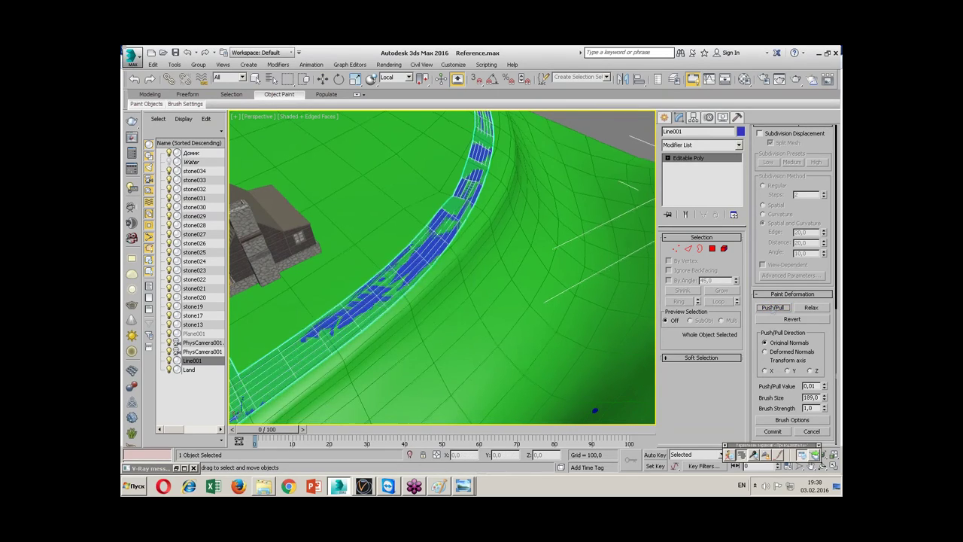
- Orbit out to view the house and road, then bring up render.jpg in Photo Viewer
alt+middle_drag(489, 301, 419, 248)
right_click(487, 236)
mouse_move(488, 236)
alt+middle_down()
mouse_move(427, 273)
mouse_move(485, 233)
alt+middle_up()
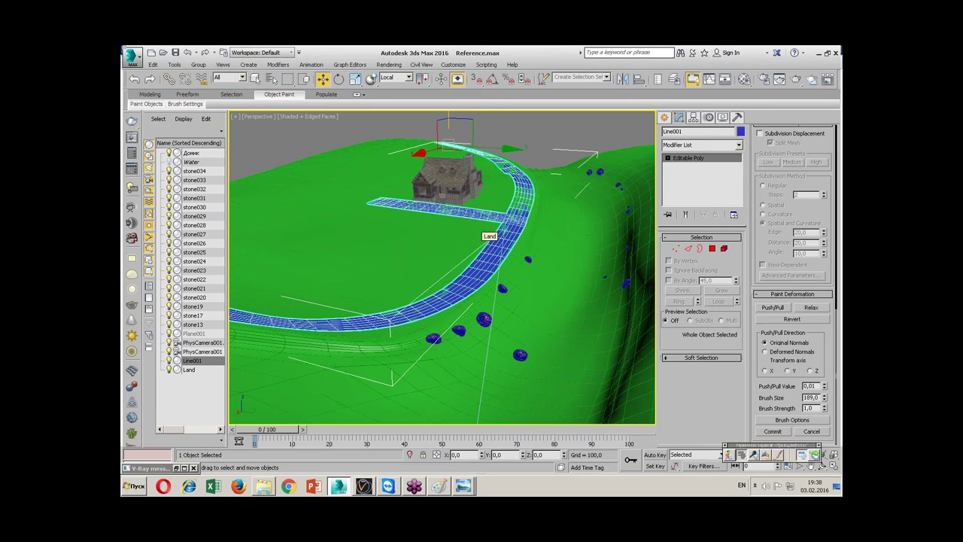
click(464, 486)
click(405, 451)
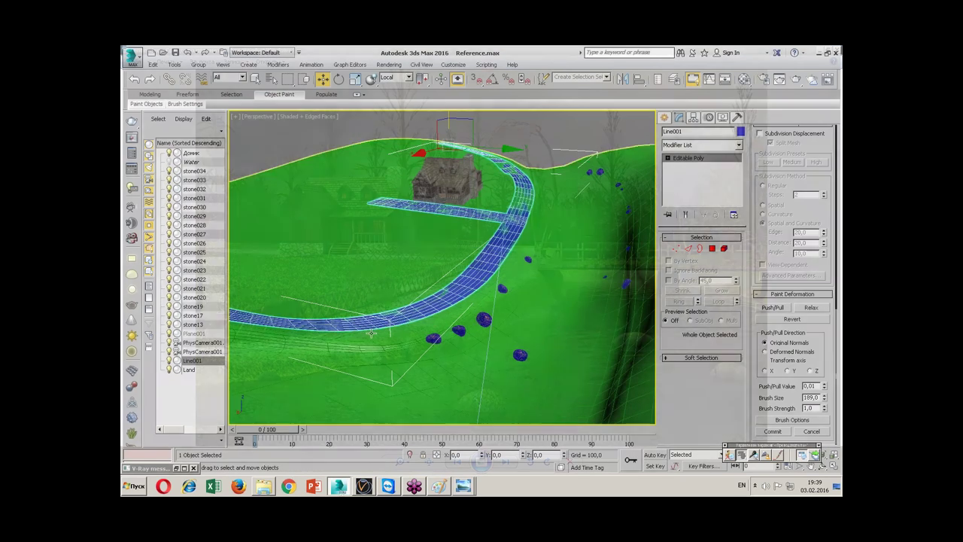
- Compare render.jpg against the 3ds Max scene, ending back in 3ds Max
click(339, 485)
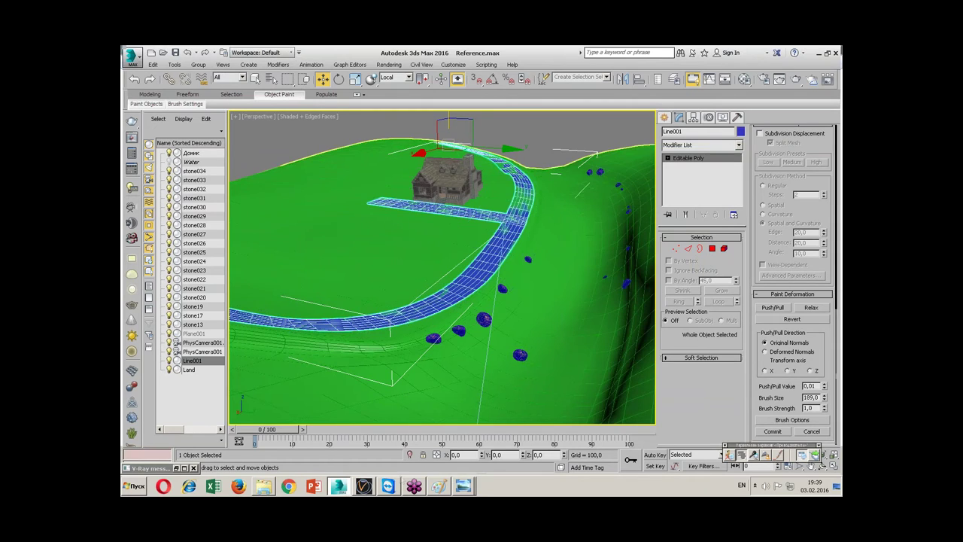
click(466, 488)
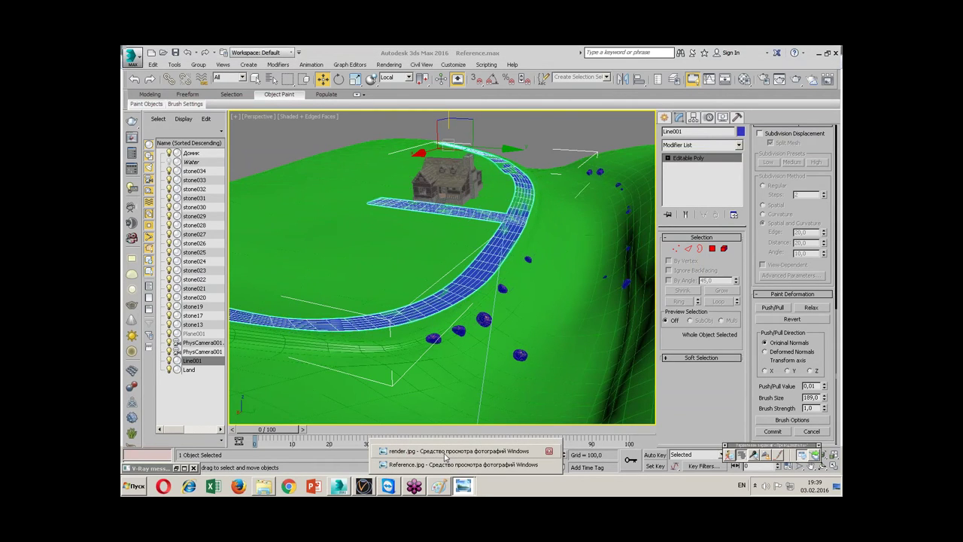
click(445, 453)
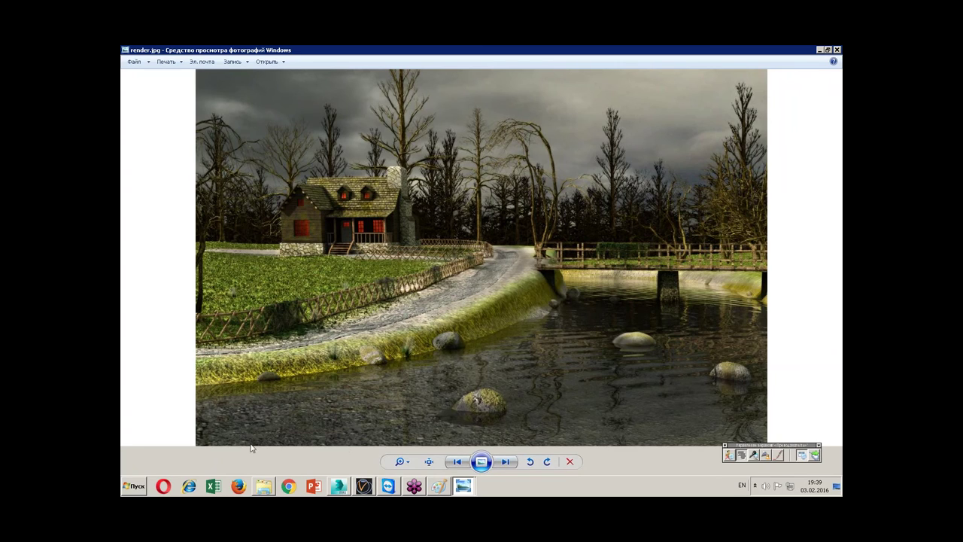
click(339, 485)
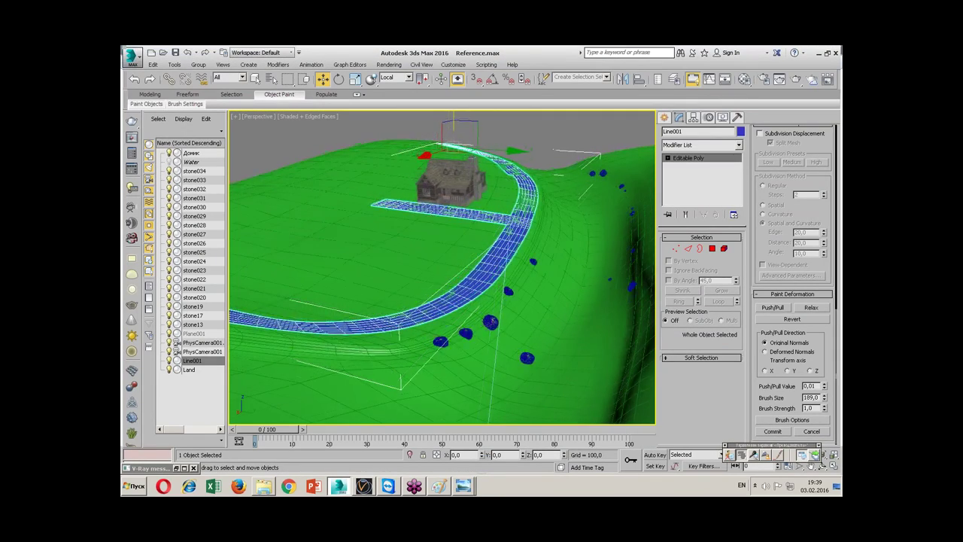
- Save the scene as Reference2.max in the Seminar 6 folder
click(132, 55)
click(156, 167)
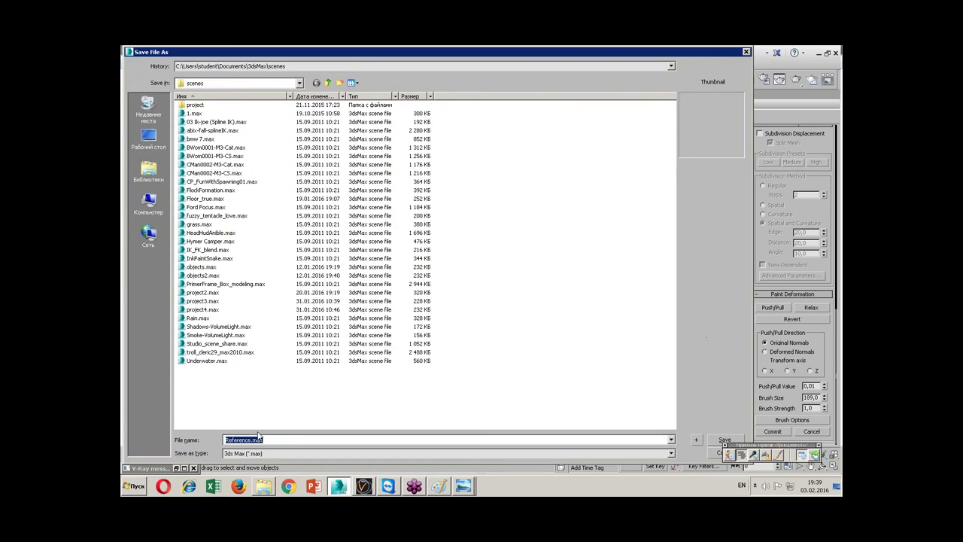
drag(250, 441, 263, 441)
text(2)
click(225, 66)
click(258, 155)
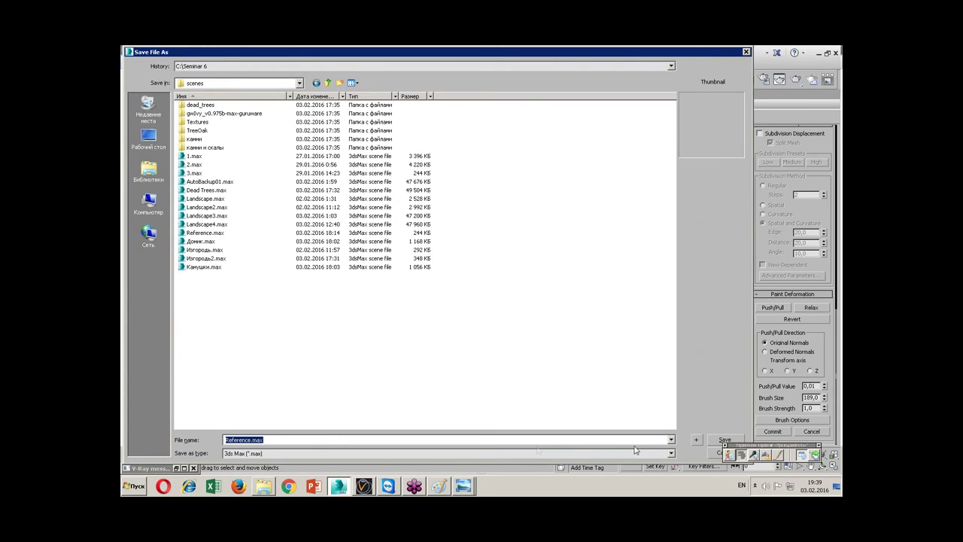
drag(250, 441, 263, 441)
text(2)
click(724, 439)
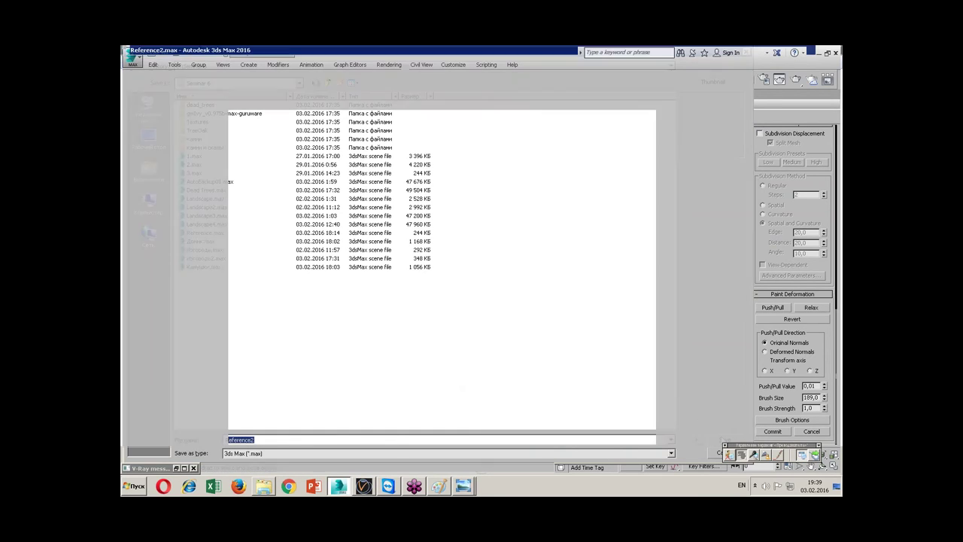
- Reset 3ds Max to an empty scene and bring up the Seminar 6 folder
click(132, 54)
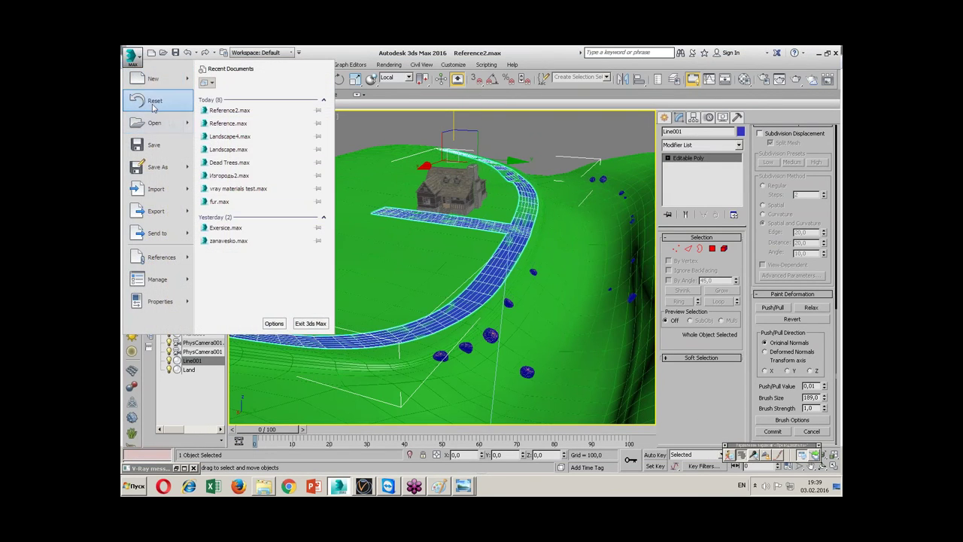
click(154, 100)
click(451, 280)
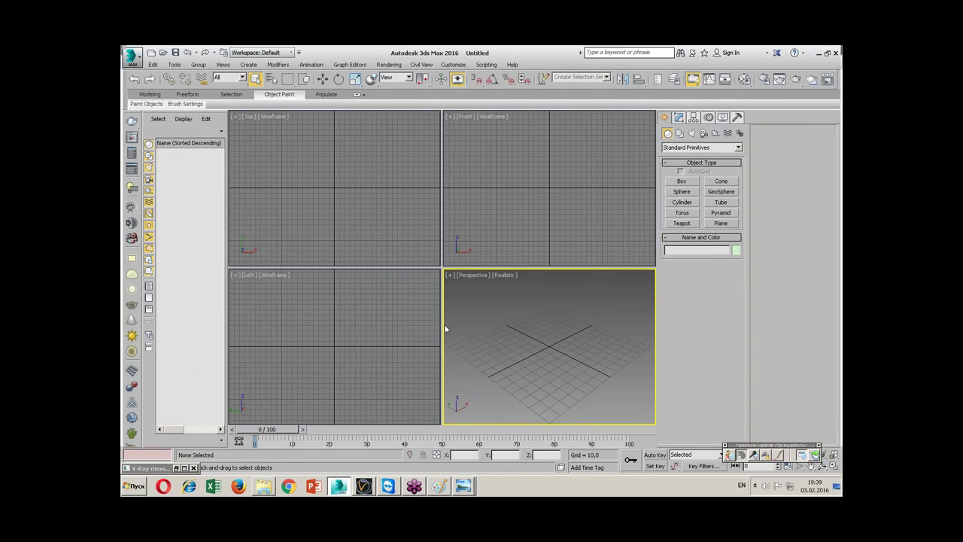
click(263, 488)
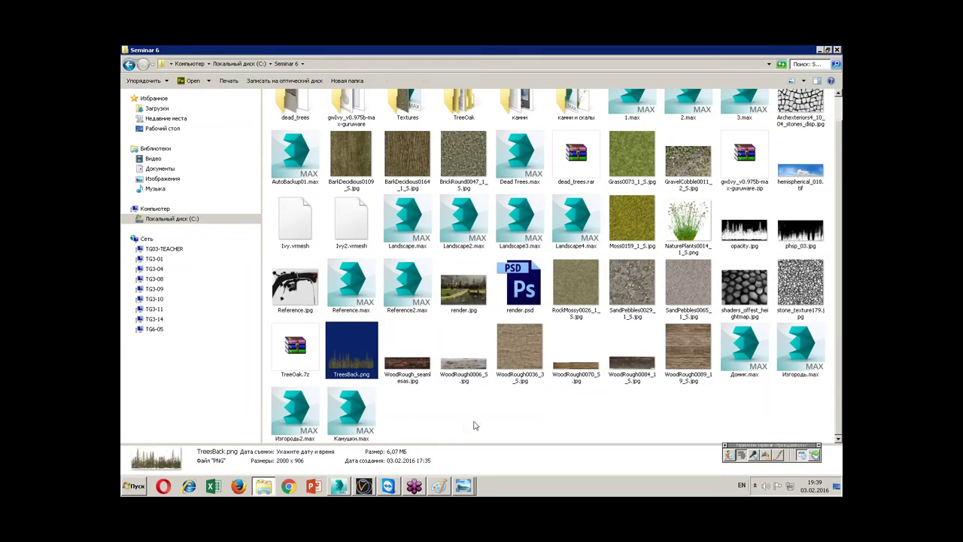
- Scroll to Изгородь2.max in the Seminar 6 folder and open it in 3ds Max
click(476, 422)
scroll(527, 376, up, 1)
scroll(417, 416, down, 1)
scroll(392, 439, up, 1)
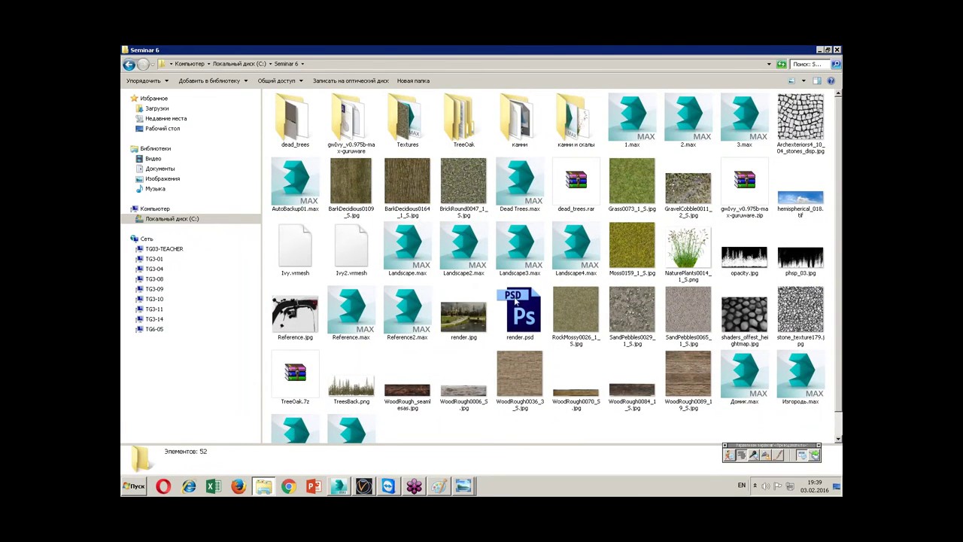
scroll(556, 338, down, 1)
double_click(323, 410)
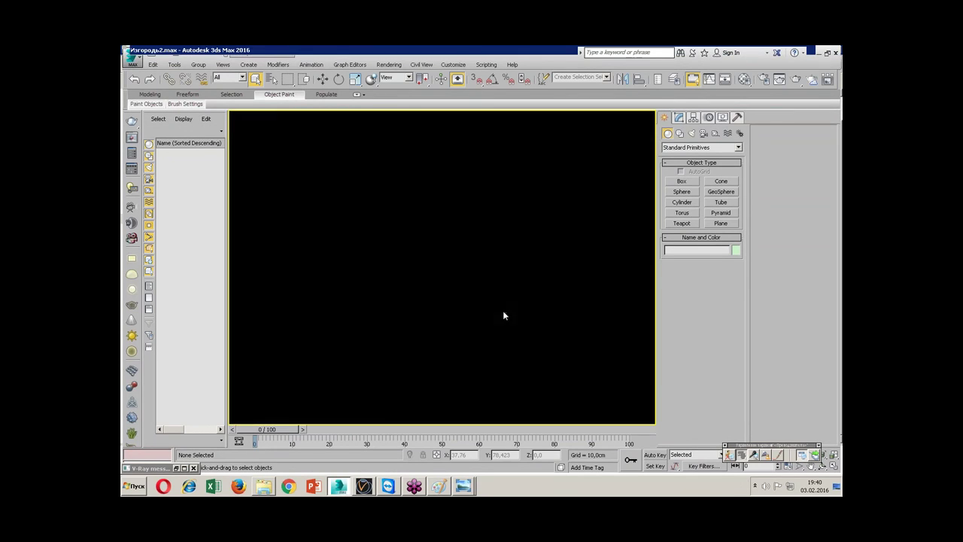
- Select the Изгородь fence and orbit the Perspective view to see it at an angle
click(410, 249)
scroll(451, 226, up, 3)
scroll(451, 226, up, 3)
scroll(452, 227, up, 2)
scroll(452, 226, up, 2)
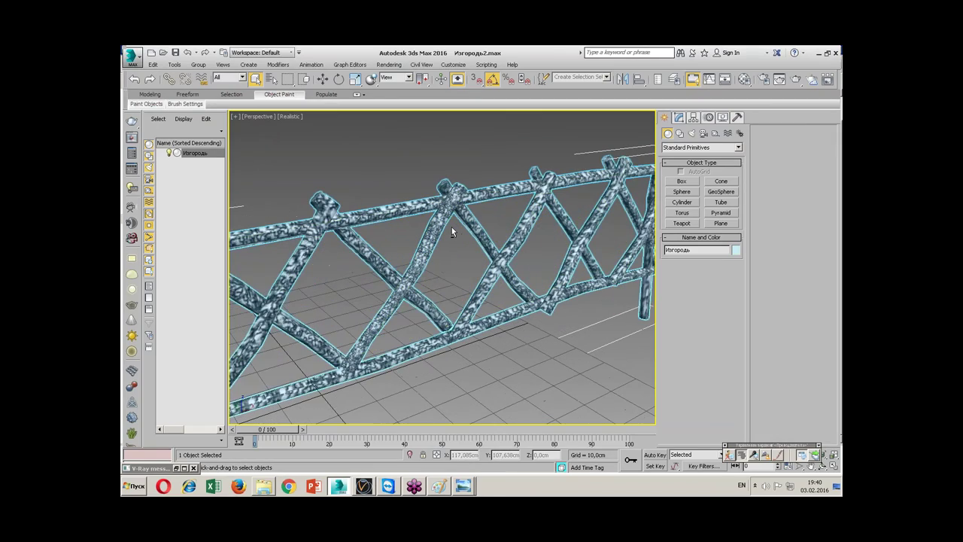
scroll(451, 227, down, 3)
mouse_move(452, 227)
alt+middle_down()
mouse_move(508, 244)
mouse_move(295, 243)
mouse_move(323, 244)
alt+middle_up()
scroll(508, 245, down, 2)
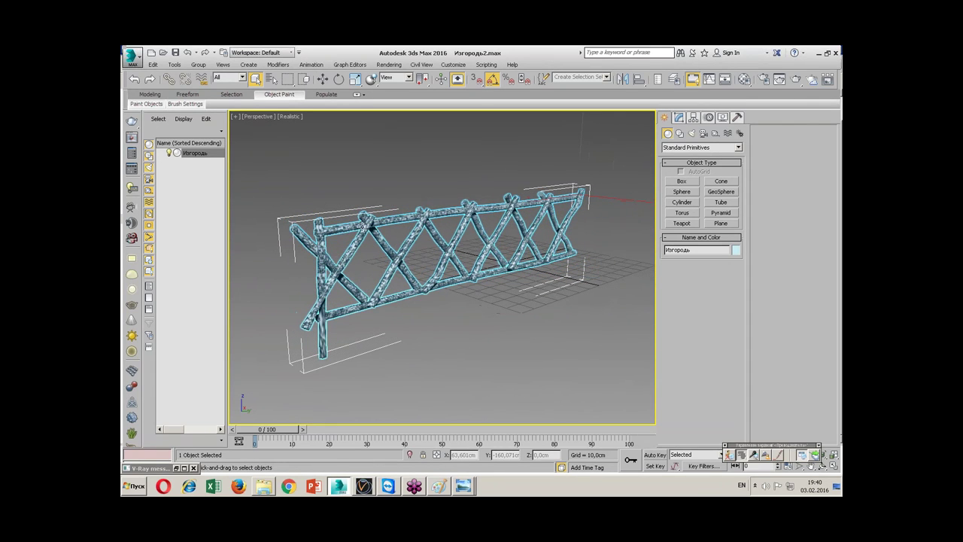
alt+middle_drag(380, 242, 421, 248)
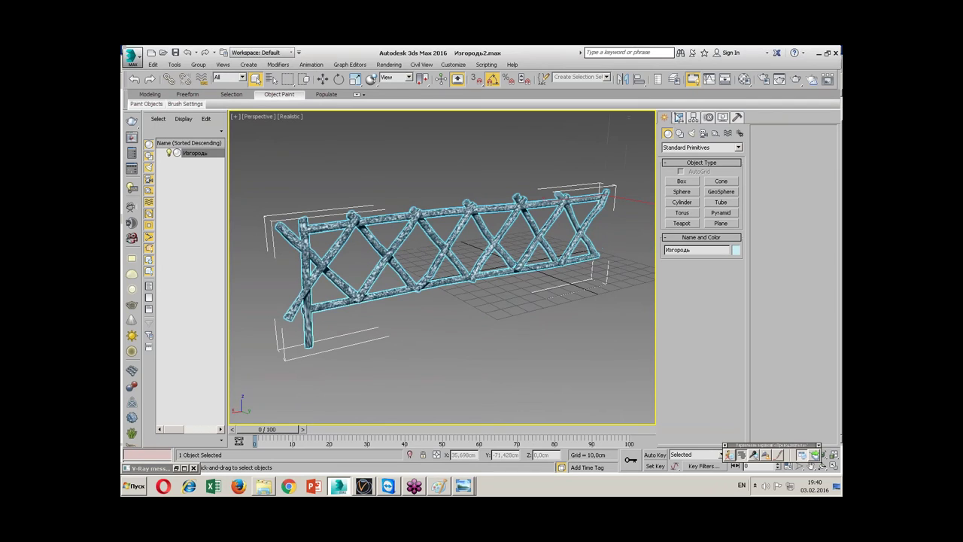
- Inspect the fence across the four viewports, then bring up its Editable Poly modifier settings
click(682, 202)
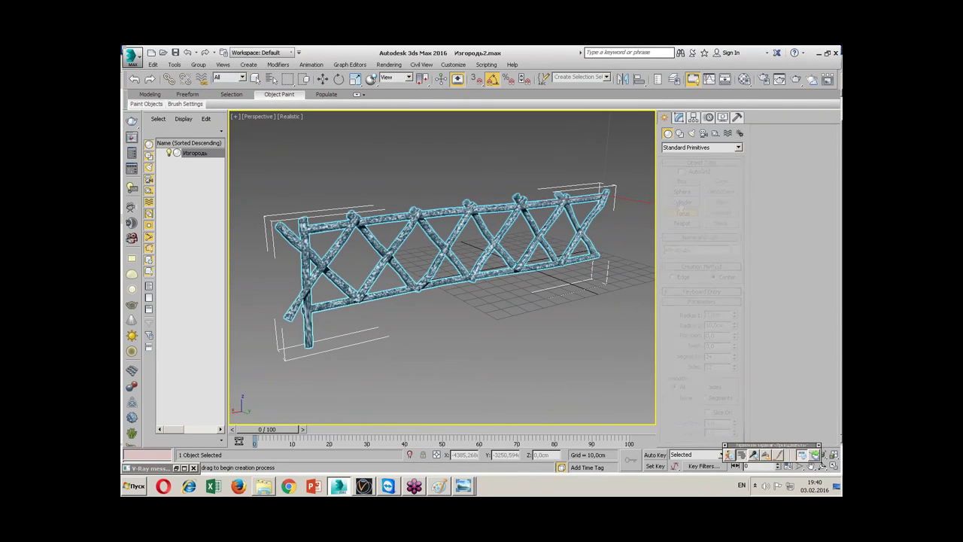
key(alt+w)
middle_drag(389, 208, 389, 176)
scroll(389, 176, up, 2)
click(297, 207)
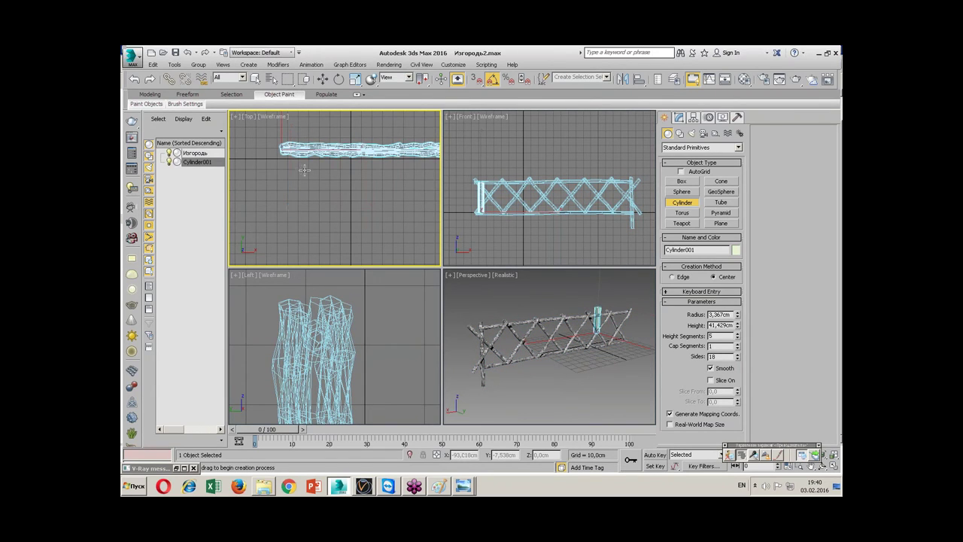
key(alt+w)
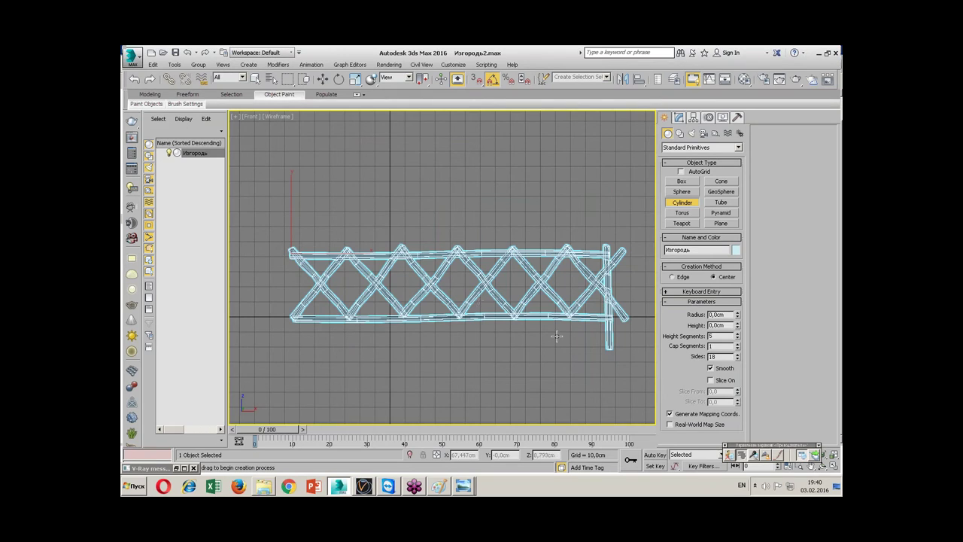
key(alt+w)
click(479, 278)
key(alt+w)
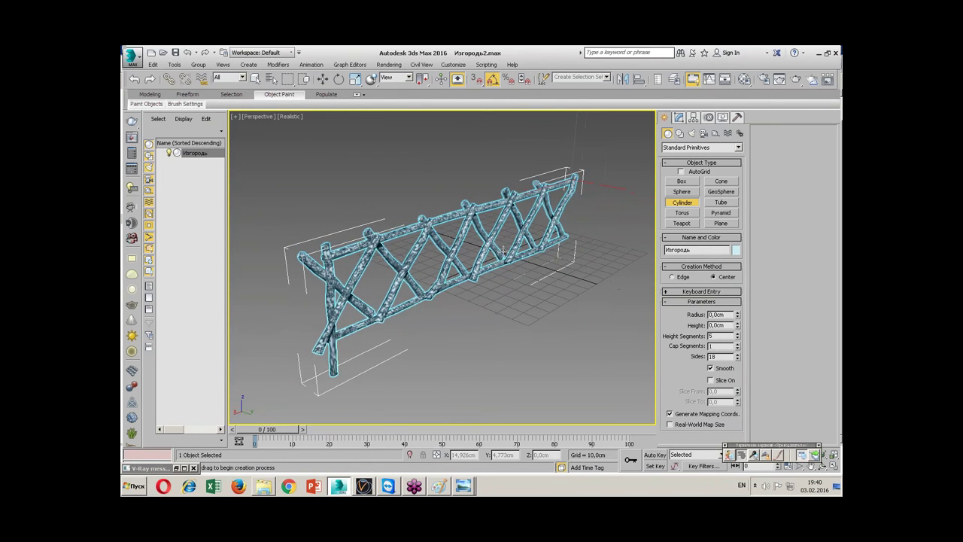
click(679, 117)
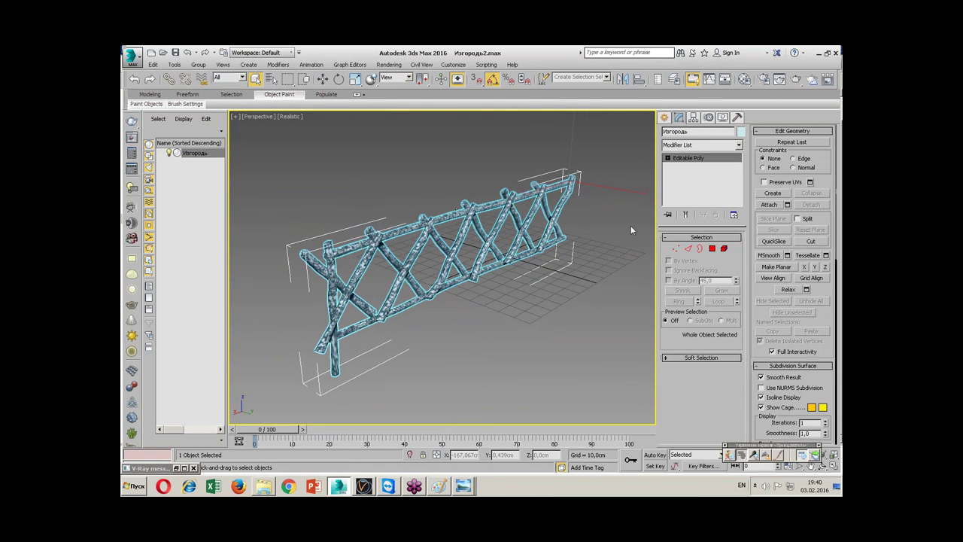
alt+middle_drag(501, 280, 420, 273)
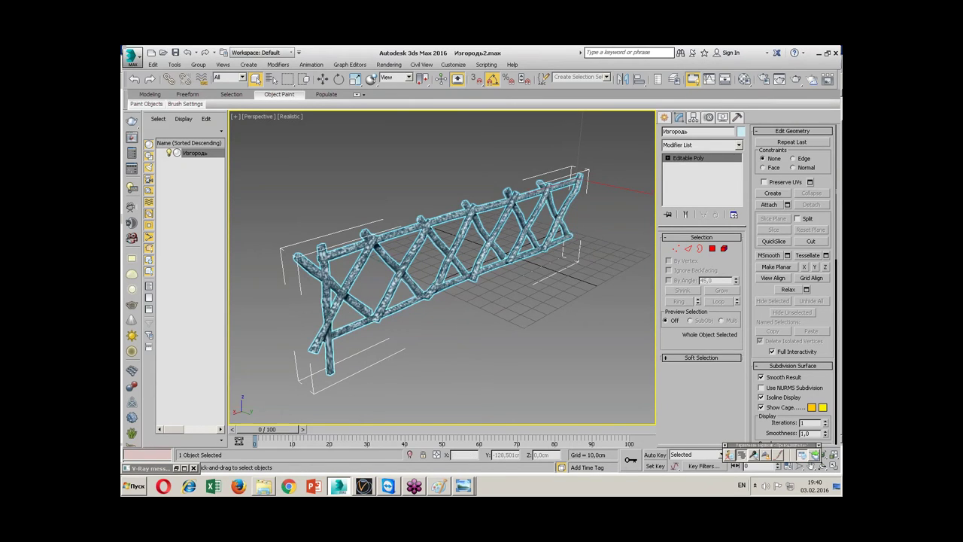
click(738, 144)
- Add a Noise modifier to the fence with Strength 20 on X, Y and Z
scroll(689, 263, down, 4)
scroll(688, 263, down, 4)
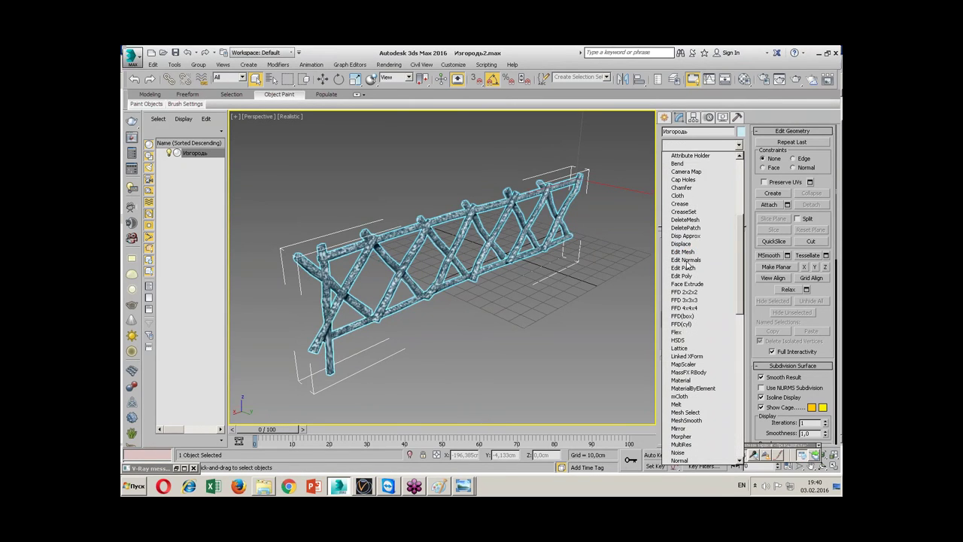
scroll(689, 264, down, 3)
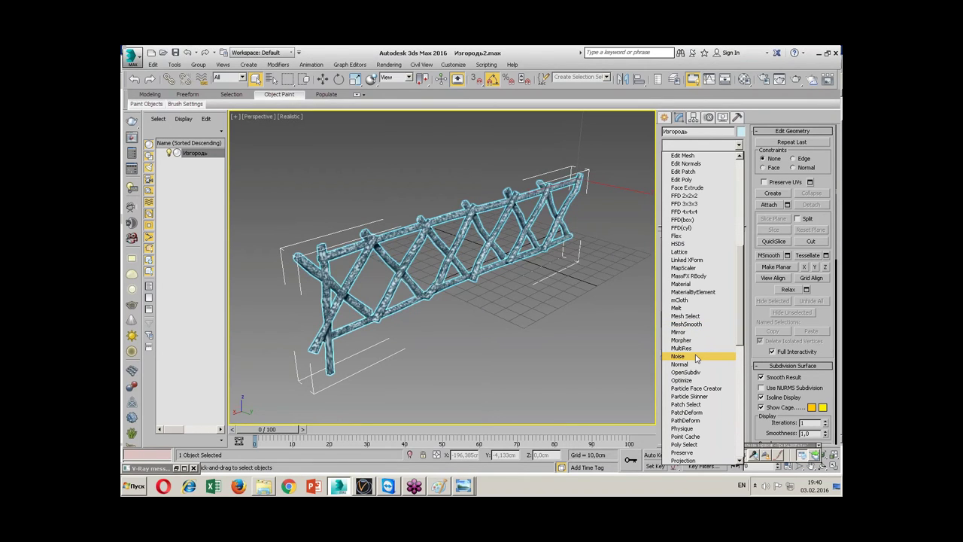
click(696, 358)
double_click(710, 329)
text(20)
key(Return)
text(20)
key(Tab)
text(20)
key(Return)
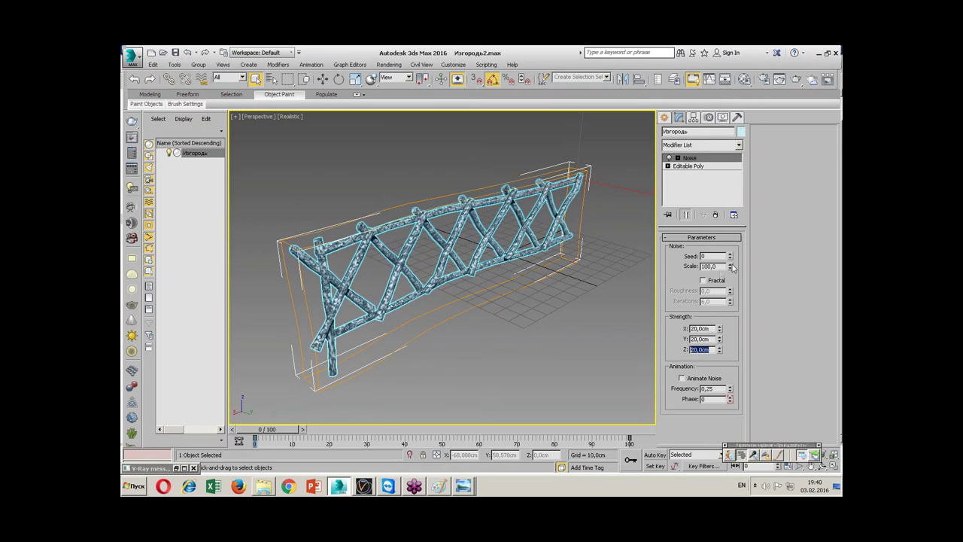
- Reduce the noise Scale to 32 and set X, Y, Z Strength to 5 cm
drag(730, 268, 757, 301)
double_click(701, 328)
text(5)
key(Tab)
text(5)
key(Tab)
text(5)
key(Return)
alt+middle_drag(555, 257, 520, 266)
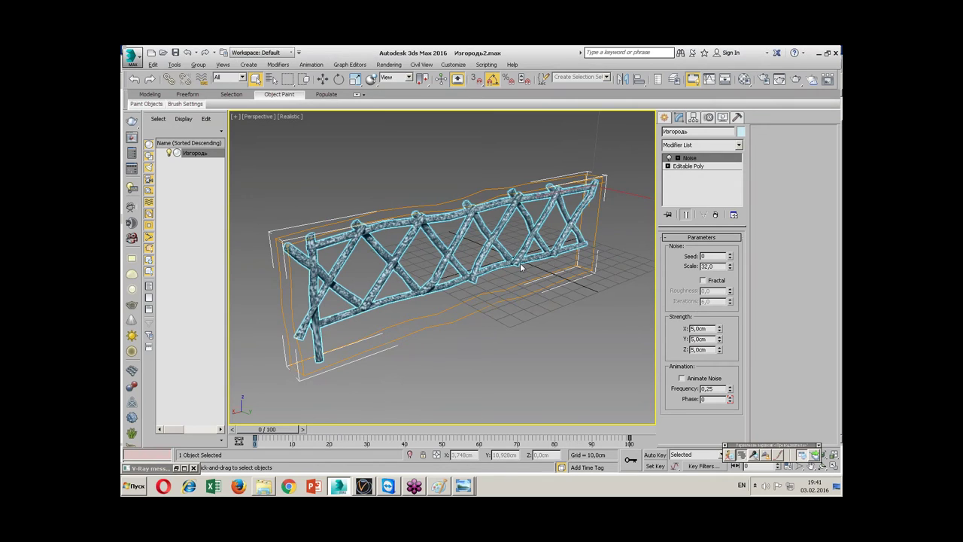
- Delete the Noise modifier, then reopen Reference2.max from Recent Documents without saving the fence scene
click(716, 215)
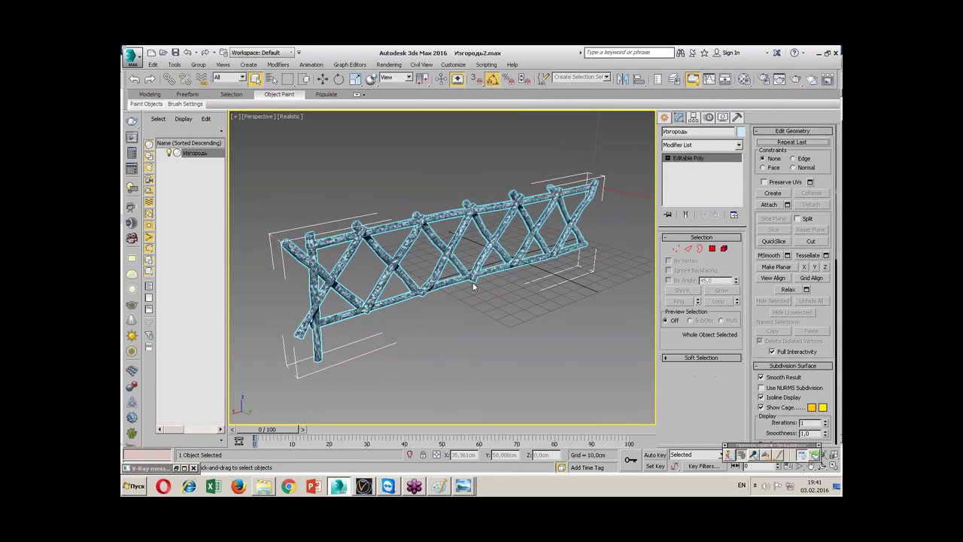
mouse_move(333, 239)
alt+middle_down()
mouse_move(483, 191)
mouse_move(602, 218)
alt+middle_up()
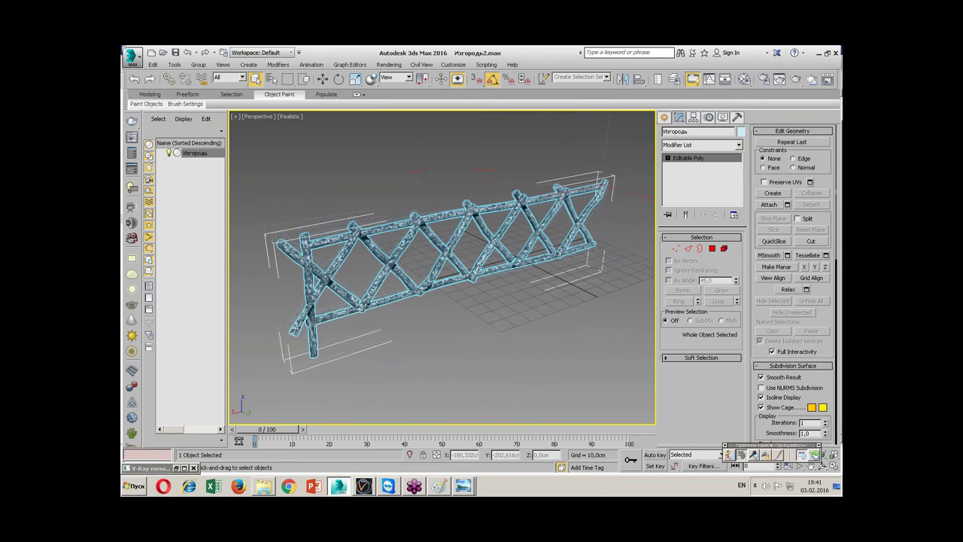
click(133, 57)
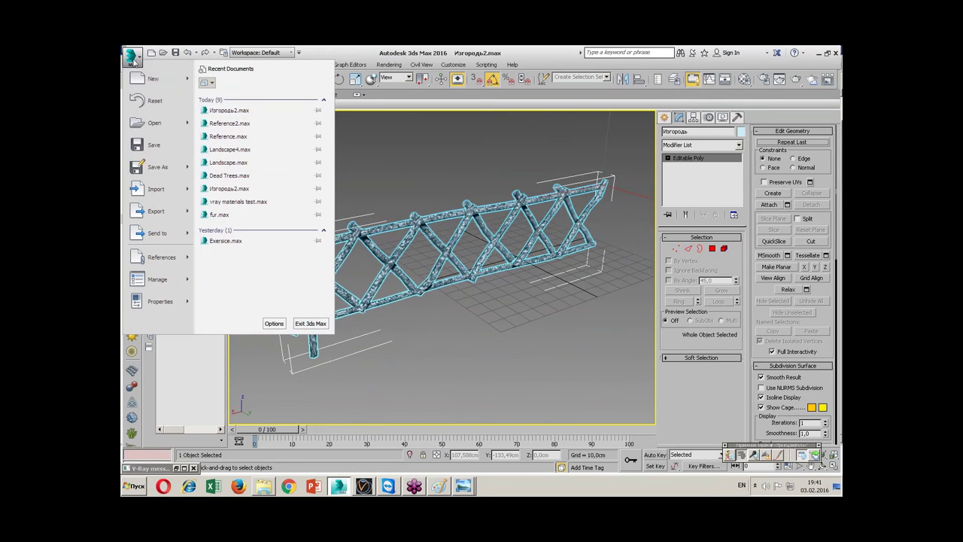
click(234, 121)
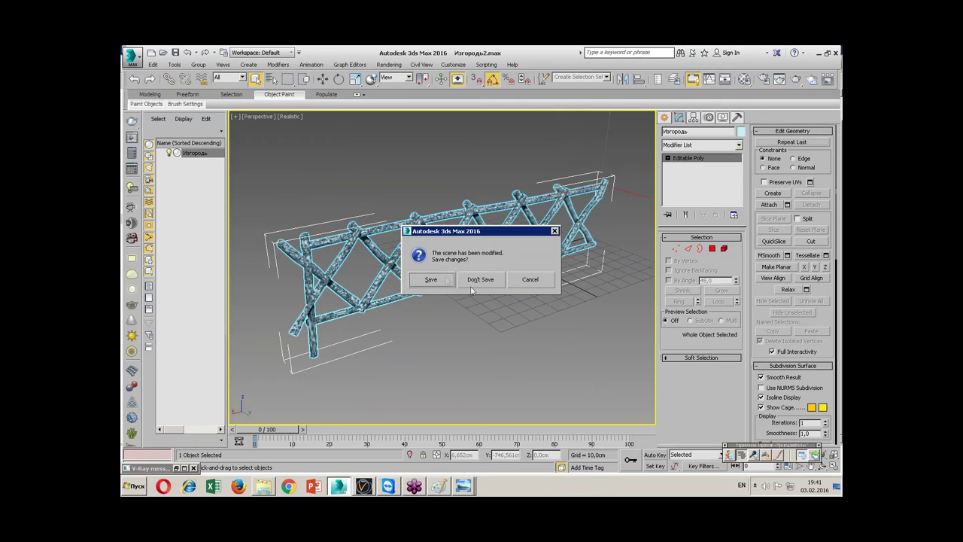
click(480, 280)
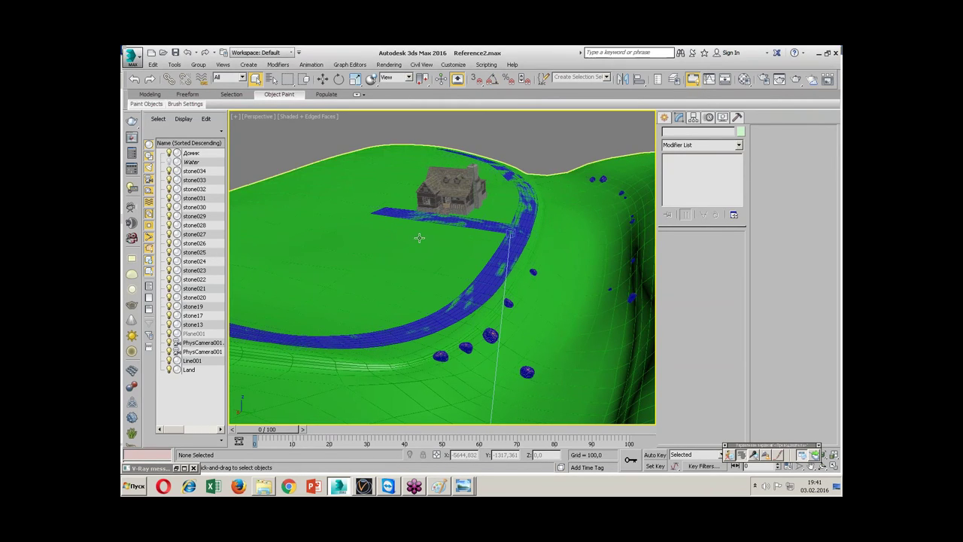
mouse_move(441, 248)
alt+middle_down()
mouse_move(456, 266)
mouse_move(537, 265)
alt+middle_up()
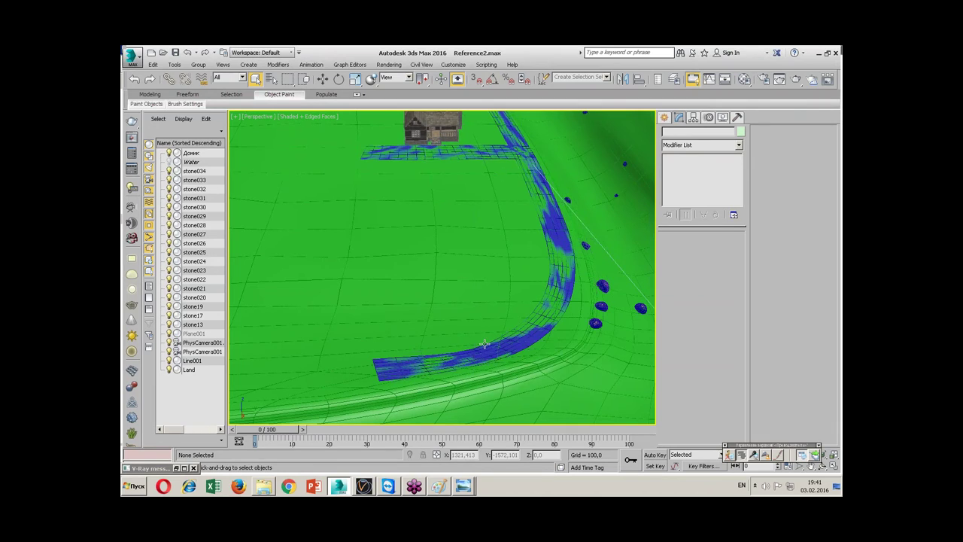
click(439, 486)
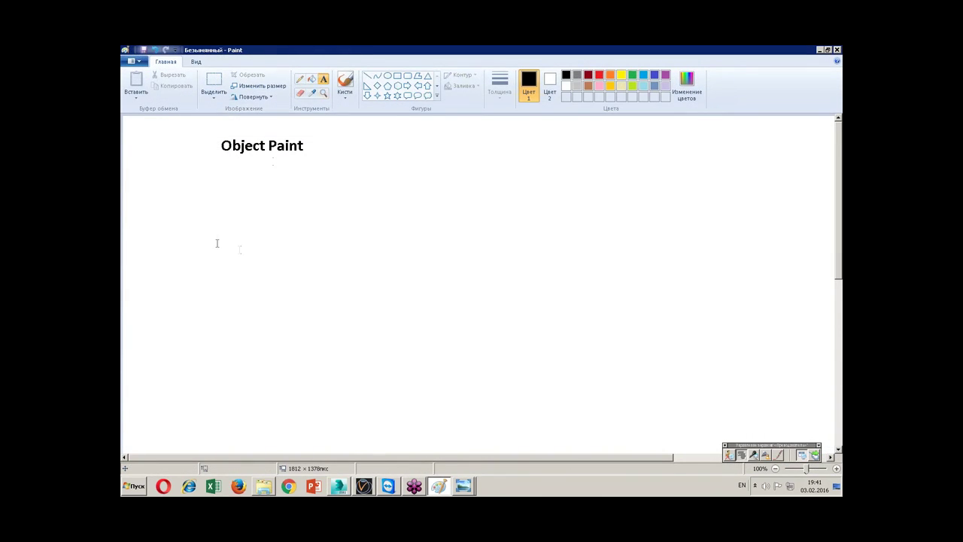
- Type the heading 'Path Deform' below 'Object Paint' on the Paint notes canvas
click(216, 243)
text(ath Deform)
click(254, 278)
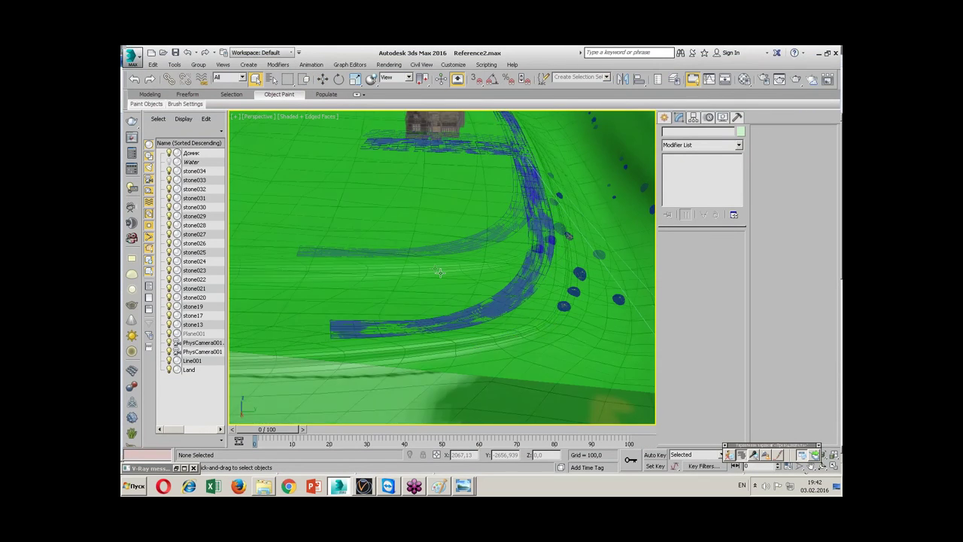
- Arm Line spline creation and open Grid and Snap Settings with Face snapping enabled
alt+middle_drag(440, 273, 538, 306)
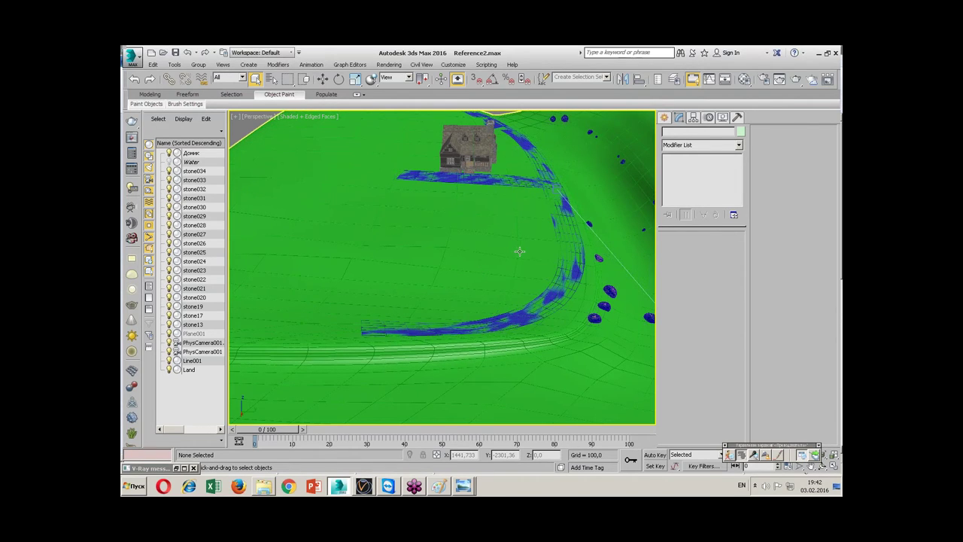
click(665, 118)
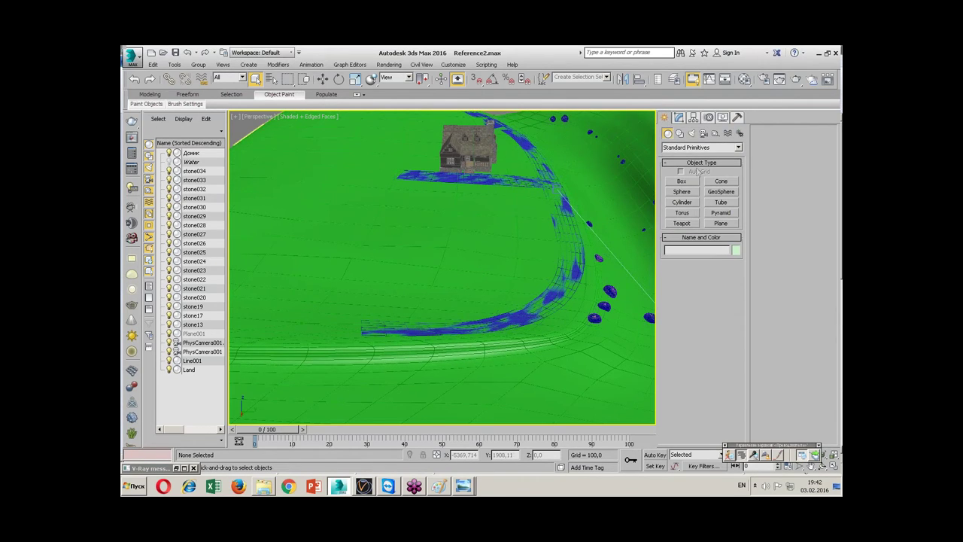
click(679, 133)
click(681, 189)
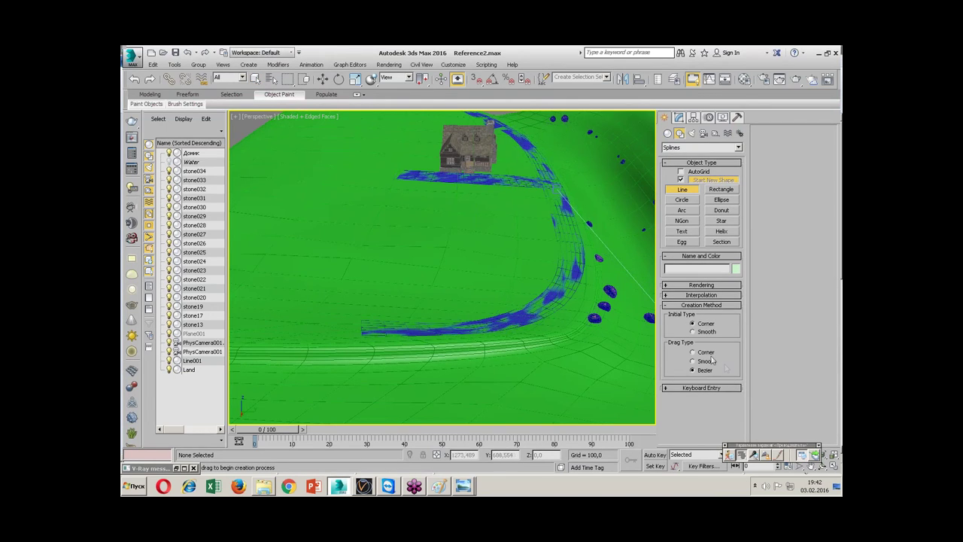
right_click(479, 83)
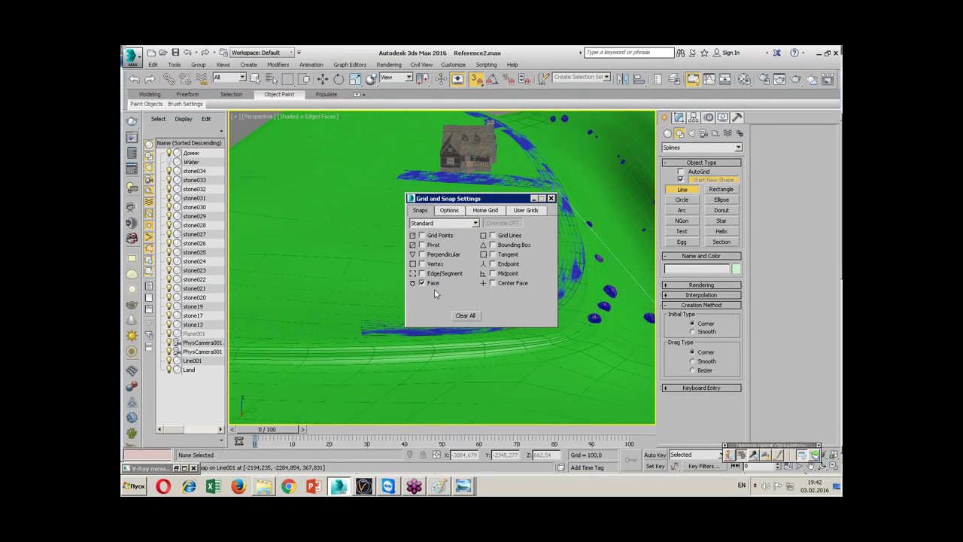
- Close the snap settings and zoom into a maximized Top view of the road
click(551, 198)
key(alt+w)
key(alt+w)
scroll(485, 268, up, 4)
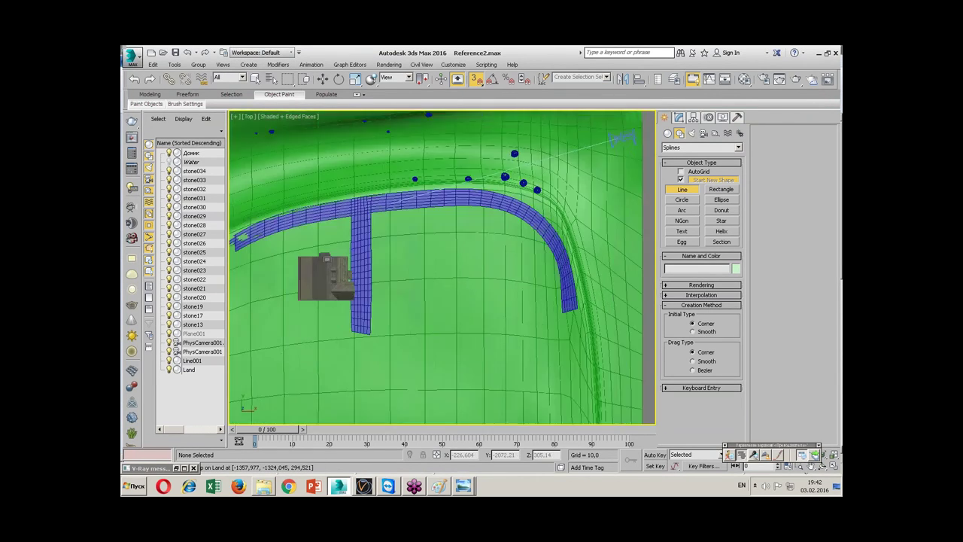
right_click(607, 316)
- Trace Line002 along the road's inner curve, turning down beside the side road
click(601, 300)
click(600, 282)
click(583, 242)
click(557, 215)
click(533, 201)
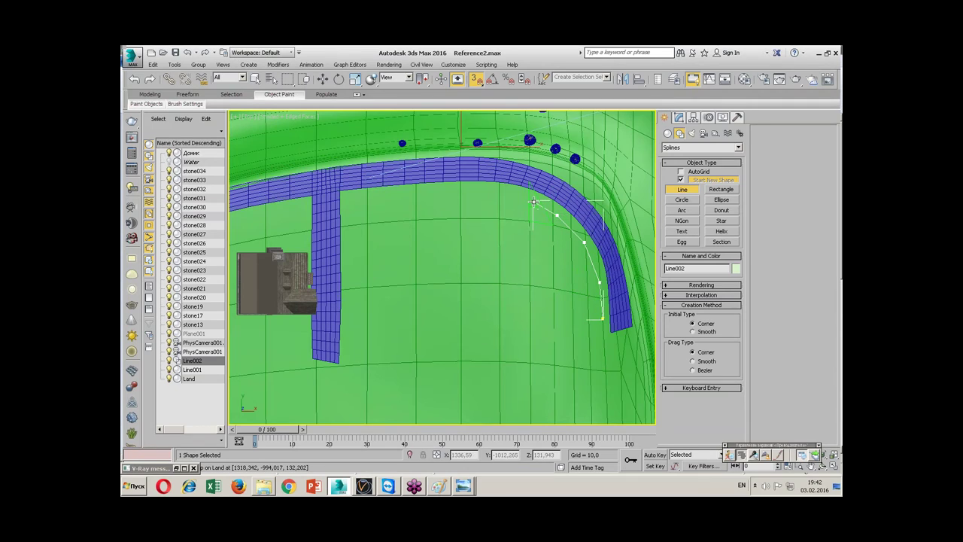
click(475, 193)
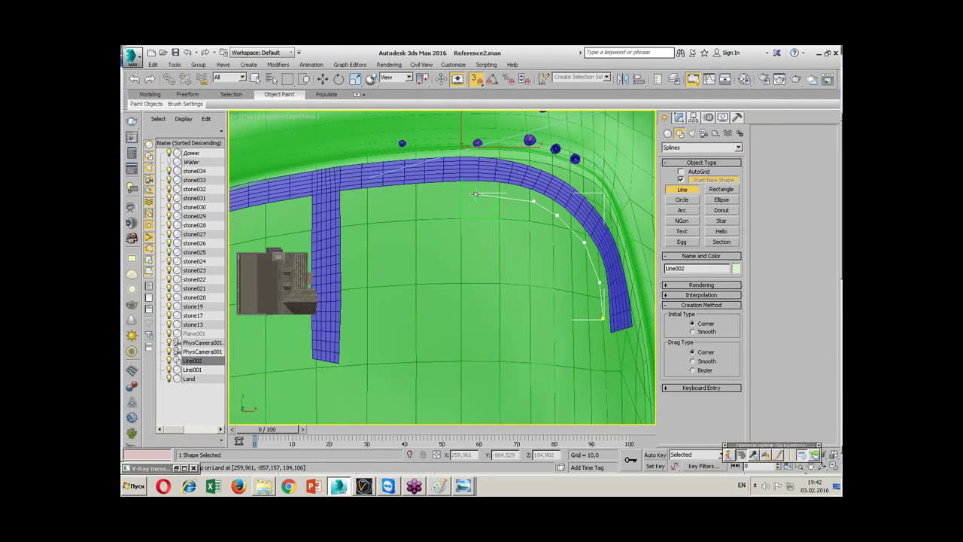
click(435, 189)
click(406, 191)
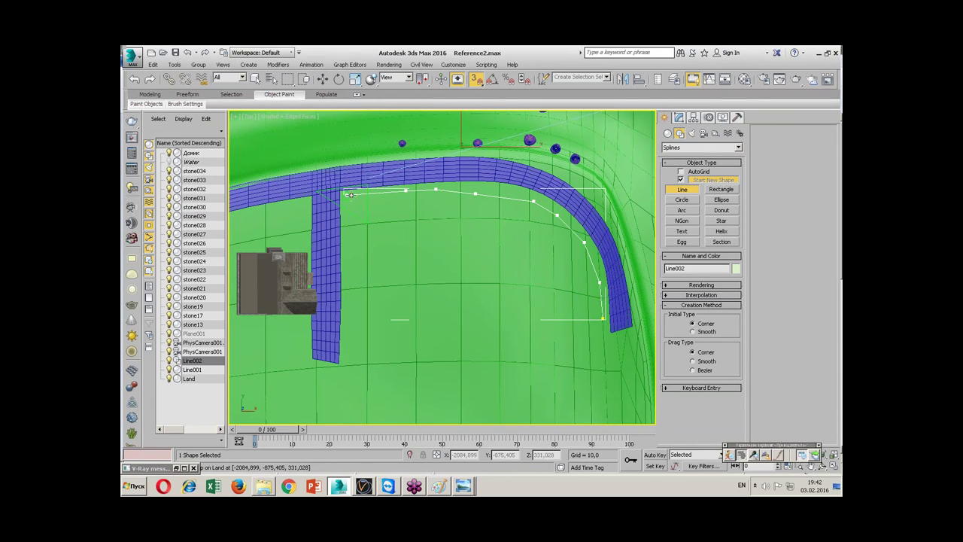
click(345, 197)
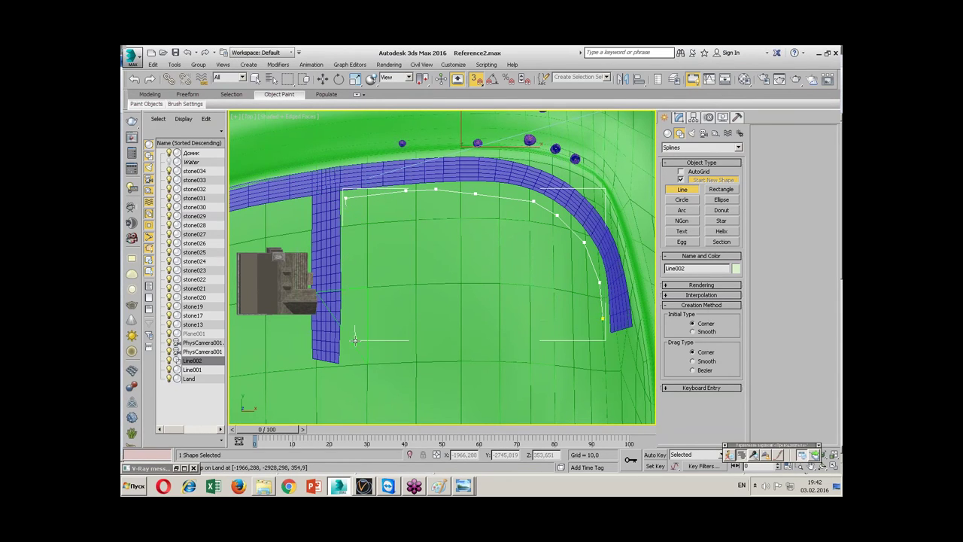
click(345, 220)
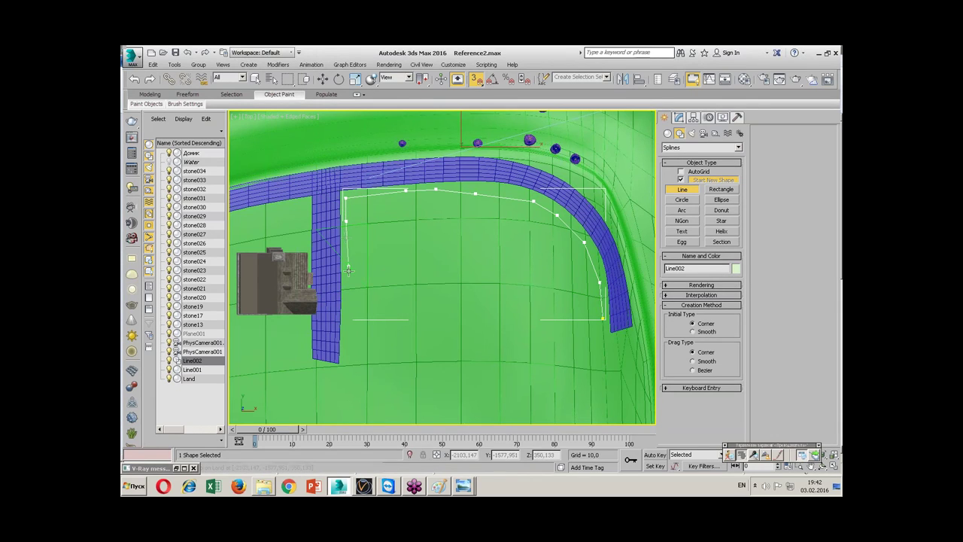
click(345, 285)
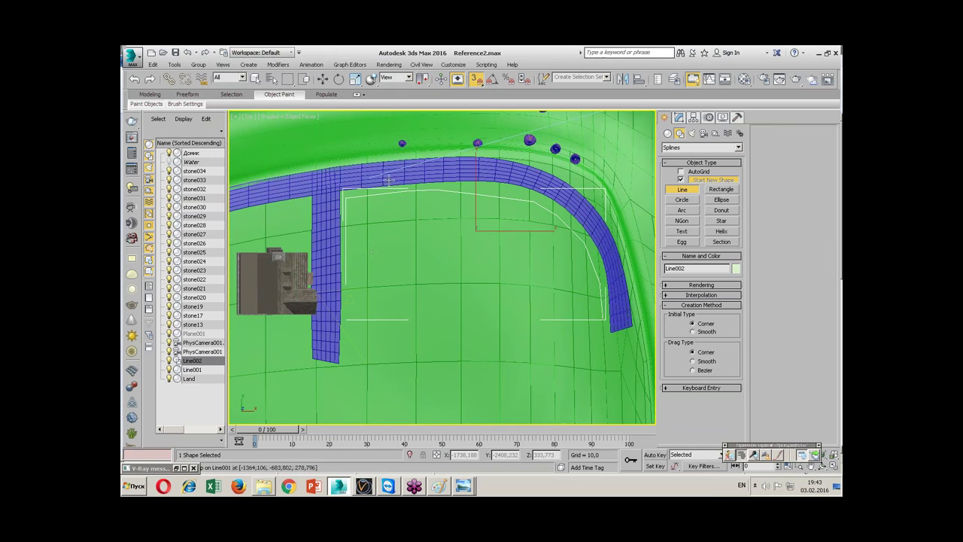
- Draw Line003 from the road junction along the upper road edge near the house
middle_drag(347, 298, 467, 282)
right_click(423, 228)
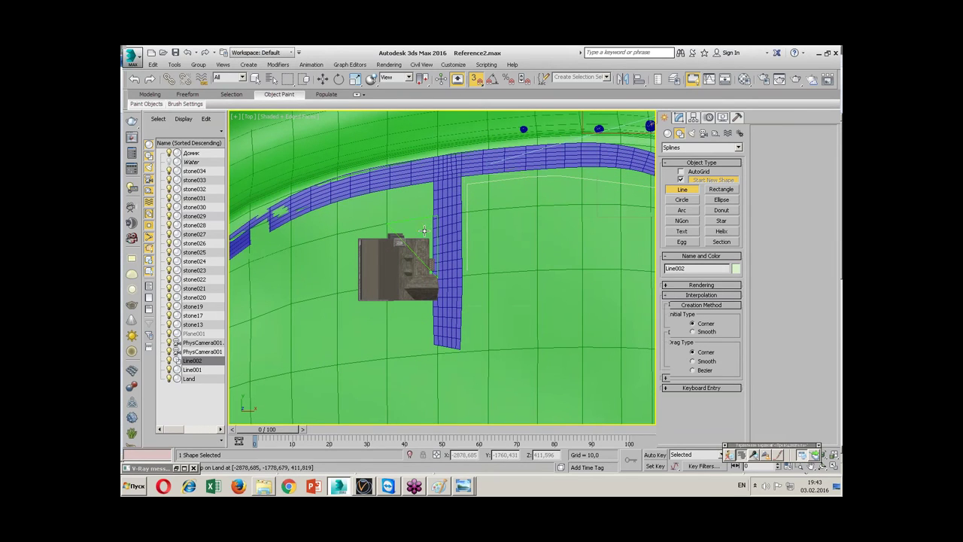
click(423, 225)
click(421, 188)
click(384, 194)
click(336, 210)
click(287, 234)
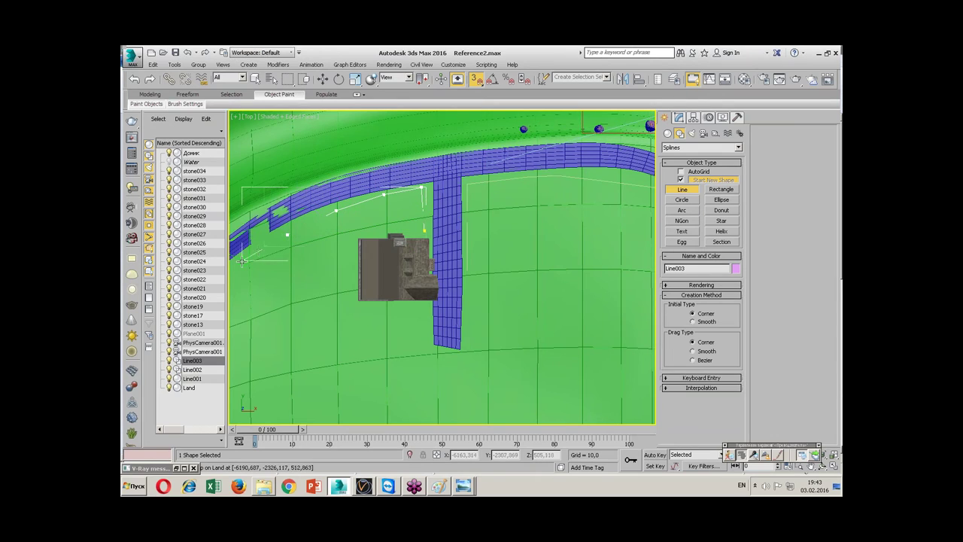
middle_drag(243, 262, 341, 223)
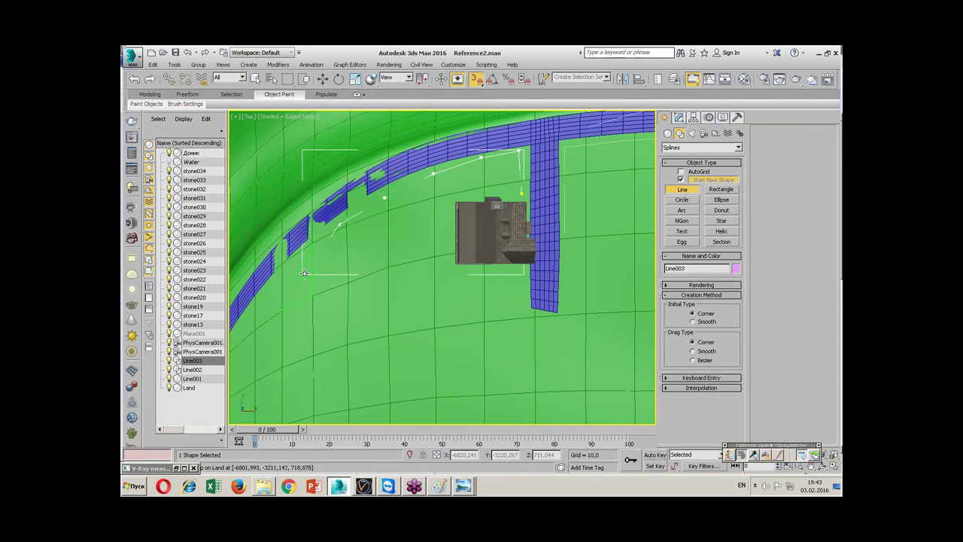
click(316, 252)
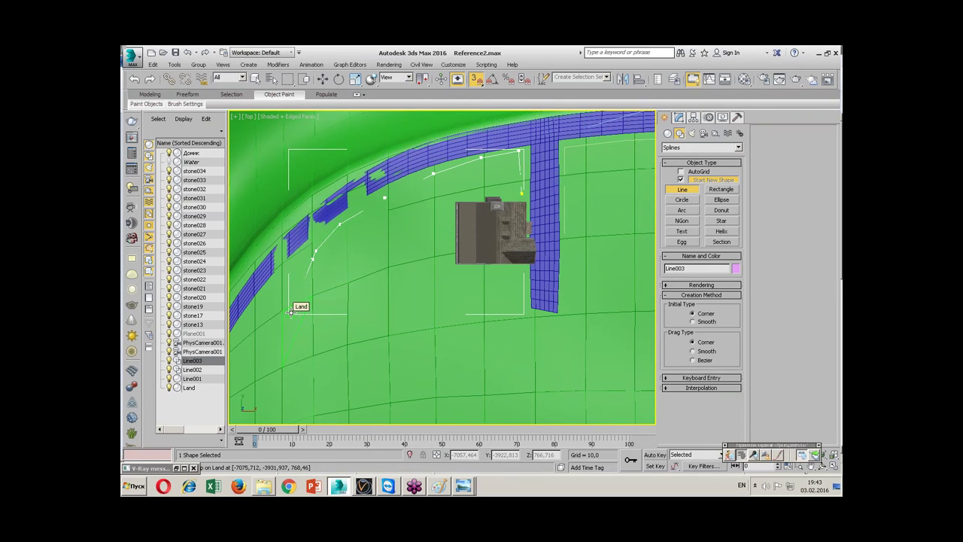
click(295, 301)
right_click(306, 346)
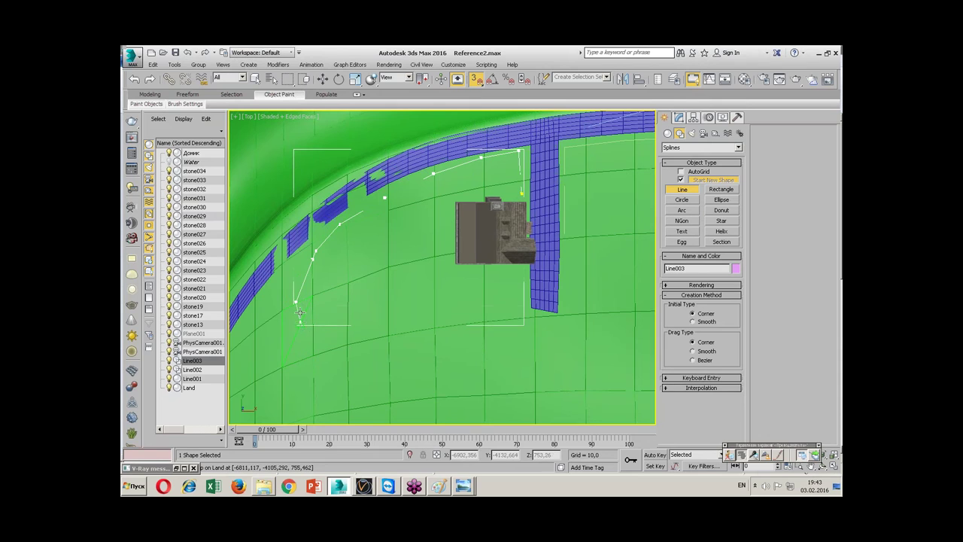
- Stop drawing lines and return to an angled Perspective view of the terrain
click(394, 270)
click(434, 258)
click(434, 327)
scroll(397, 272, down, 5)
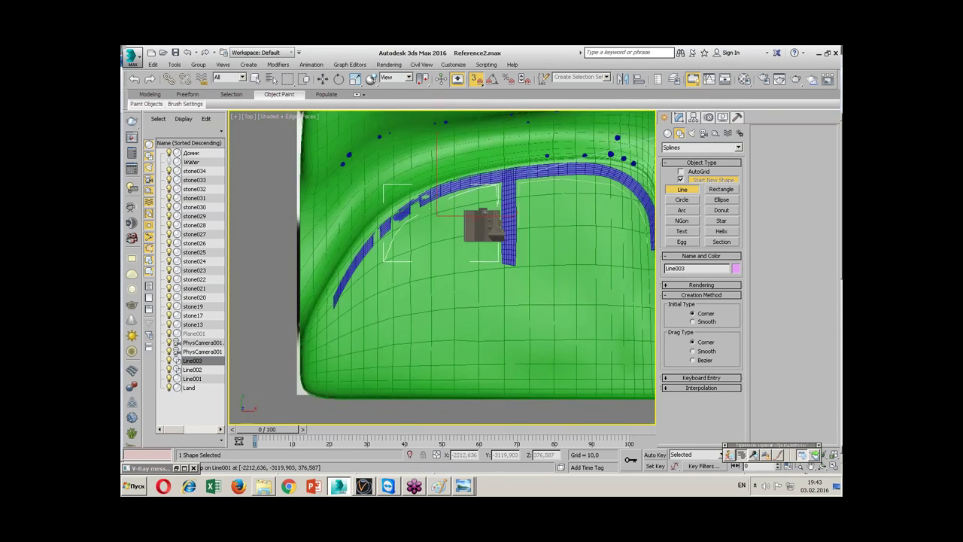
scroll(575, 227, up, 5)
right_click(576, 228)
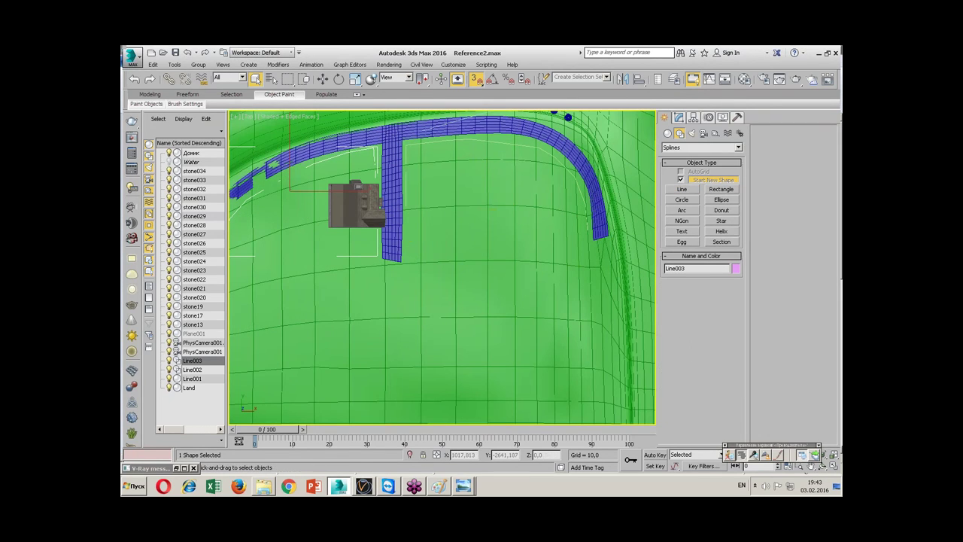
key(alt+w)
key(alt+w)
key(alt+w)
key(alt+w)
alt+middle_drag(476, 238, 124, 54)
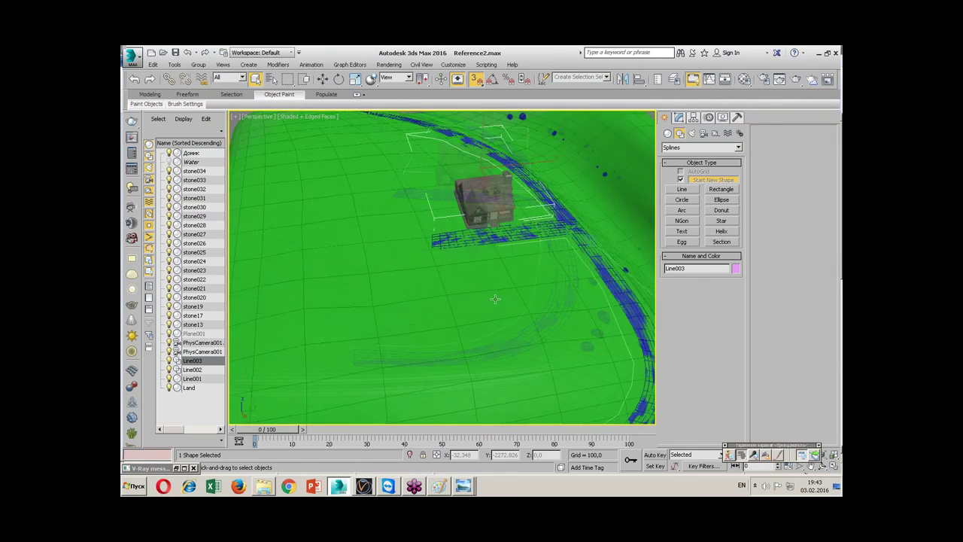
click(128, 56)
mouse_move(157, 189)
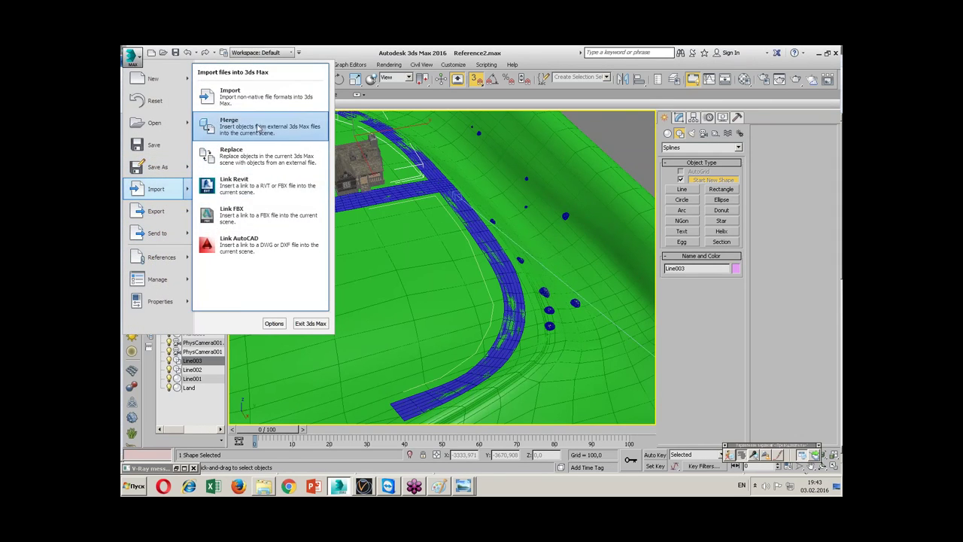
- Merge the Изгородь object from C:\Seminar 6\Изгородь2.max into the road scene
click(256, 127)
click(218, 67)
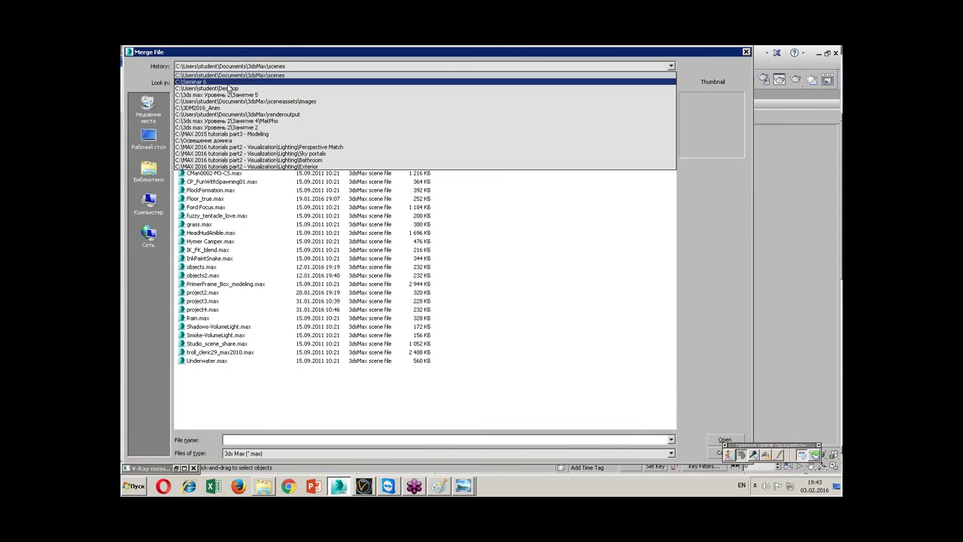
click(229, 82)
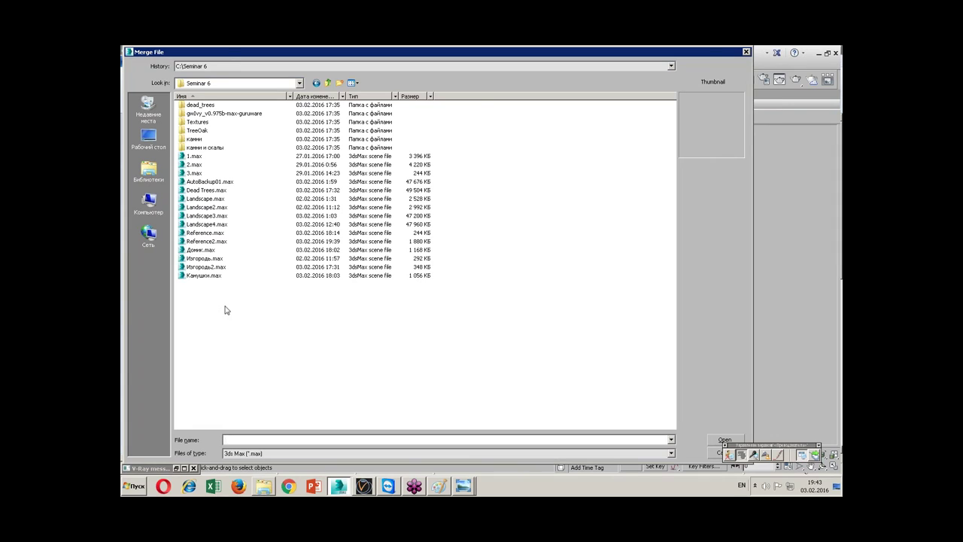
click(206, 267)
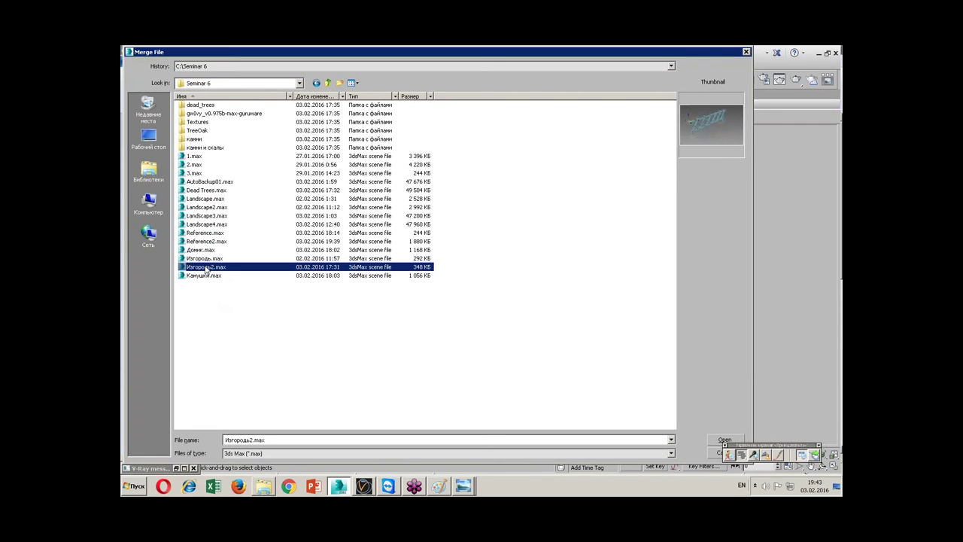
mouse_move(206, 267)
double_click(218, 270)
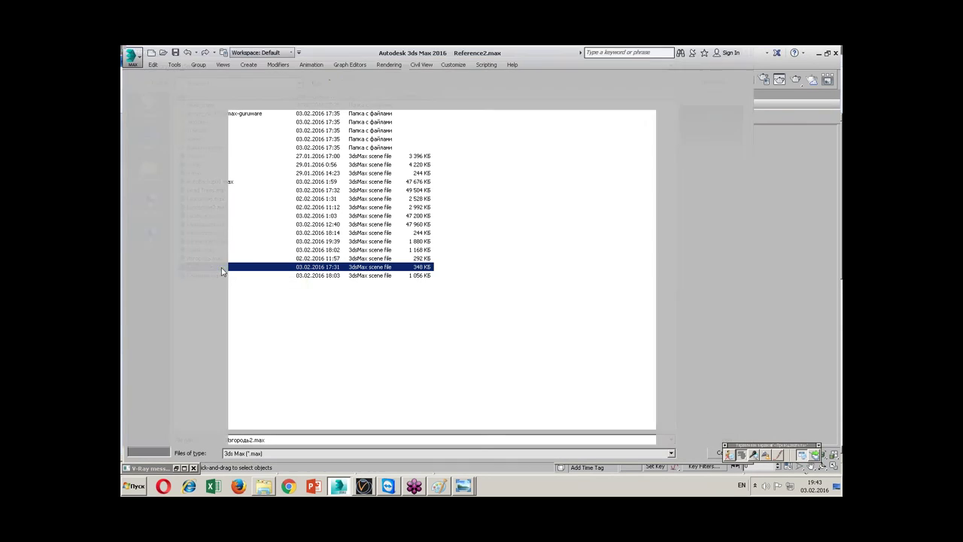
click(404, 176)
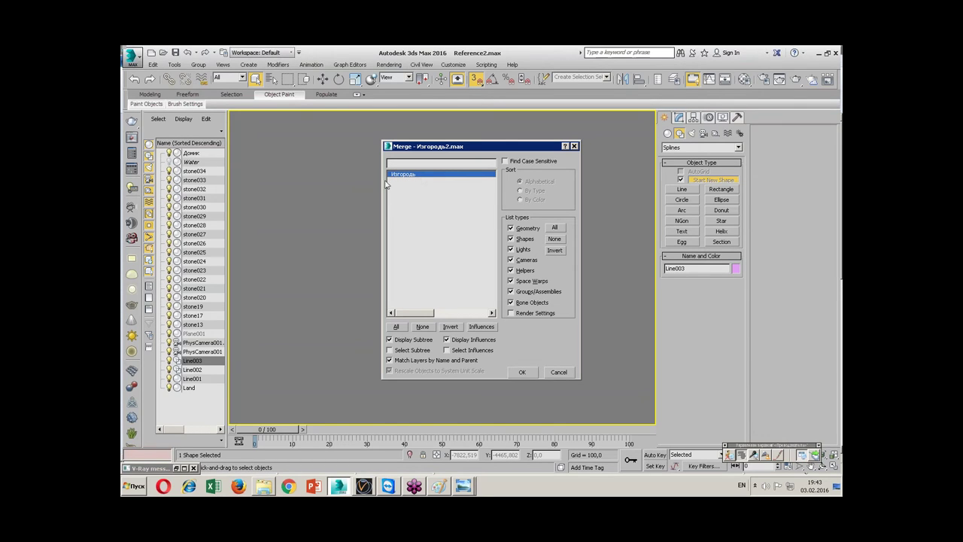
click(524, 370)
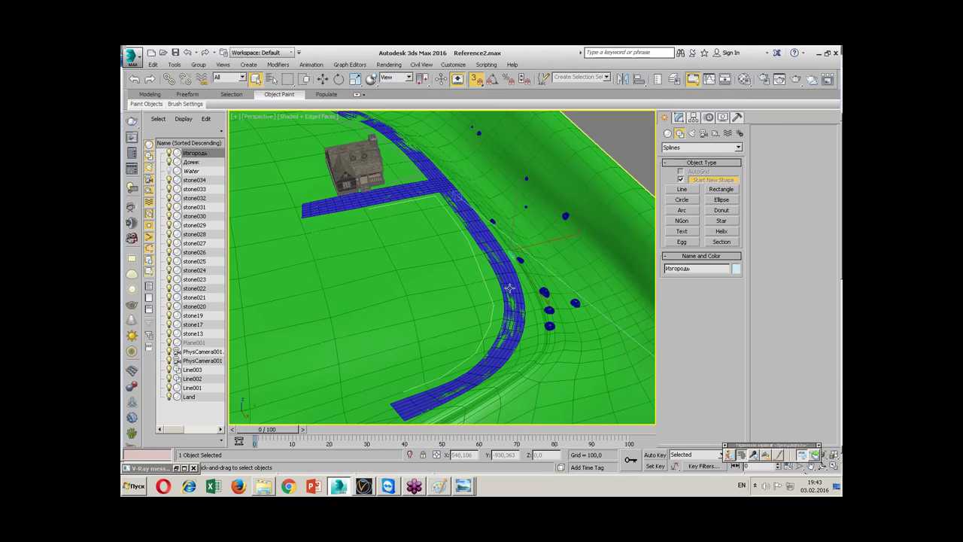
- With snapping off, slide the fence across the ground toward the house
alt+middle_drag(524, 280, 519, 217)
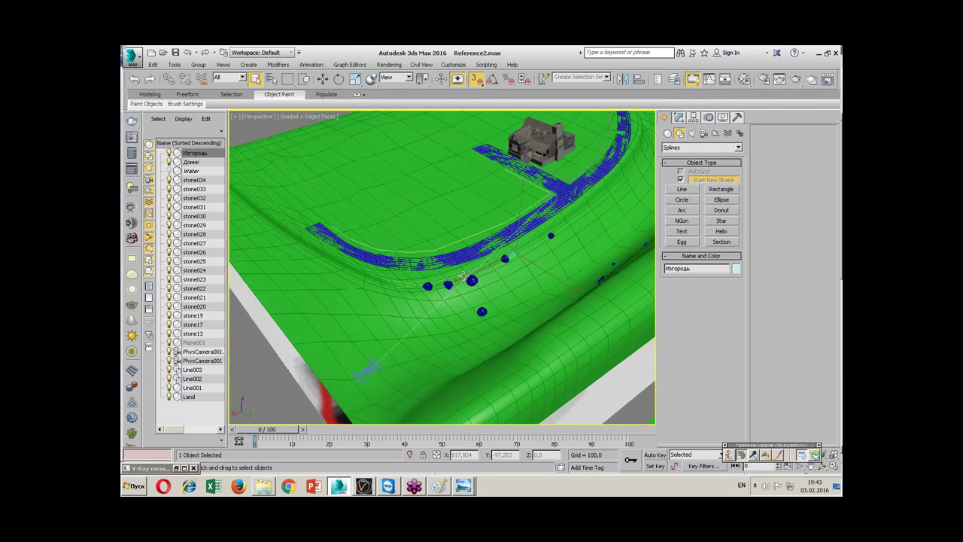
key(w)
drag(519, 217, 517, 217)
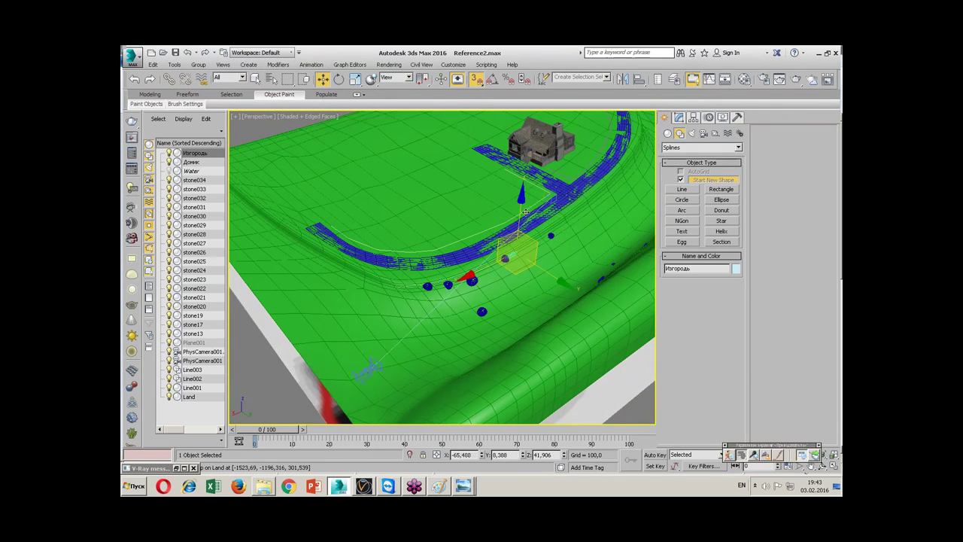
key(s)
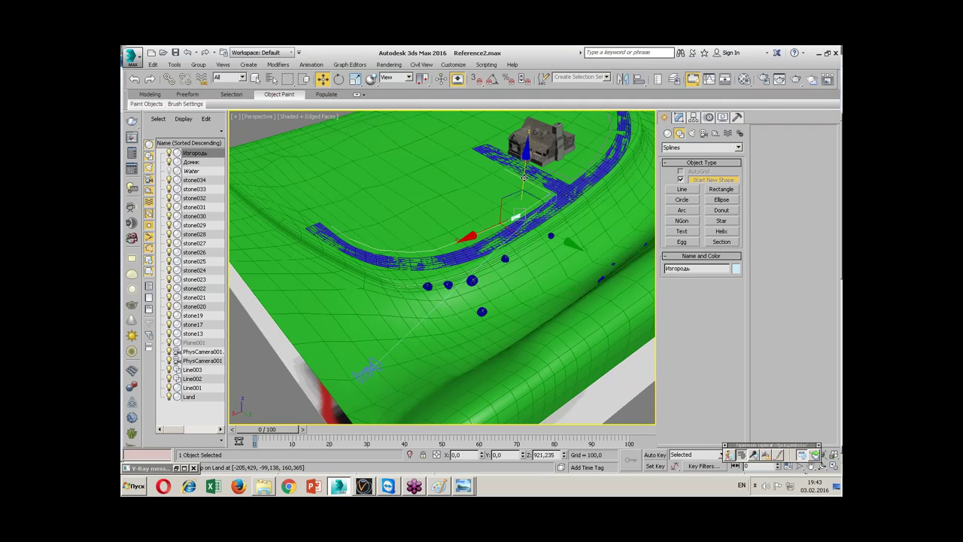
alt+middle_drag(517, 217, 516, 212)
scroll(519, 213, up, 5)
scroll(469, 264, up, 2)
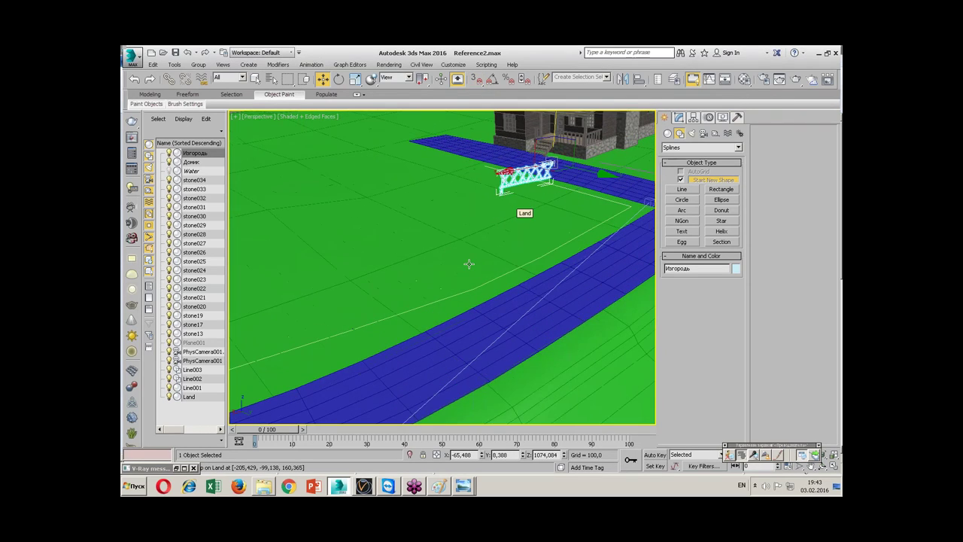
scroll(472, 264, down, 5)
scroll(451, 264, down, 3)
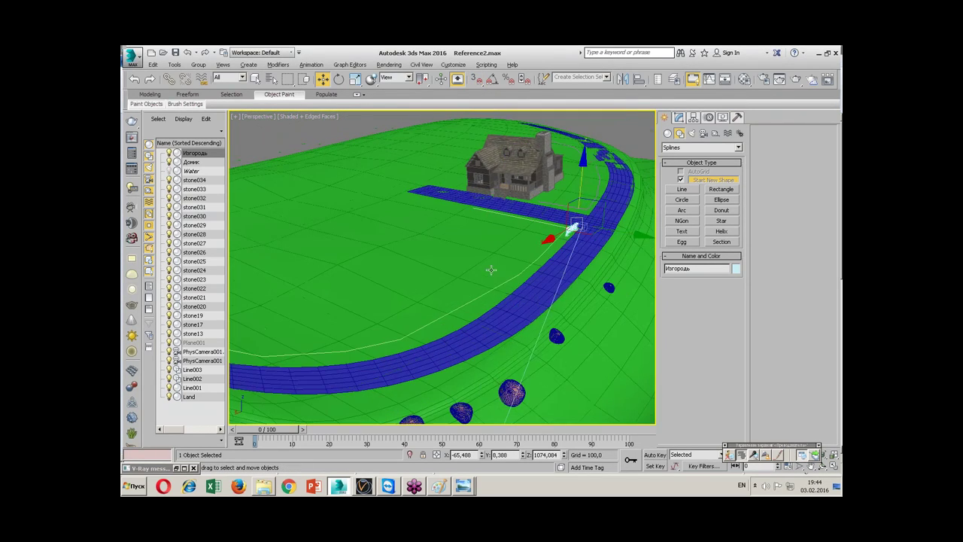
drag(432, 262, 334, 203)
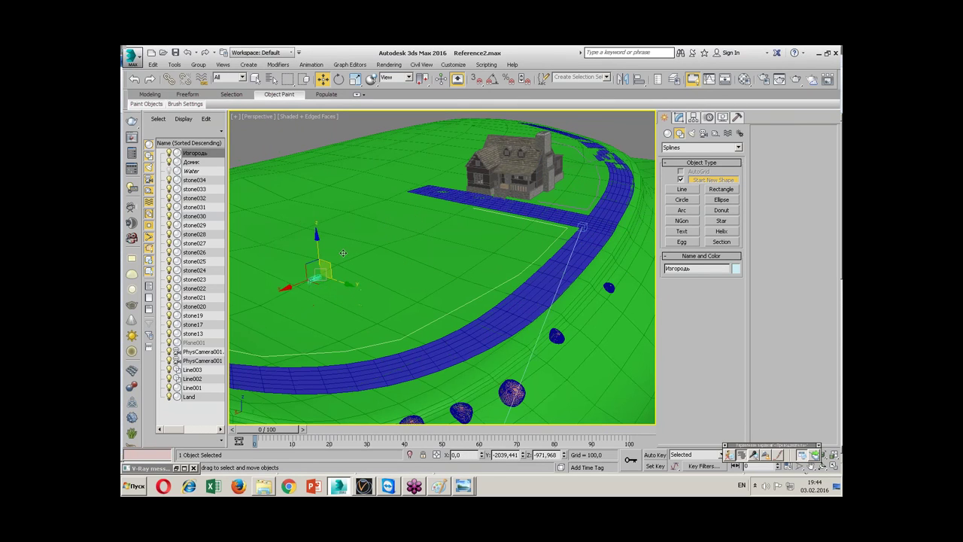
scroll(334, 203, up, 3)
middle_drag(334, 203, 414, 231)
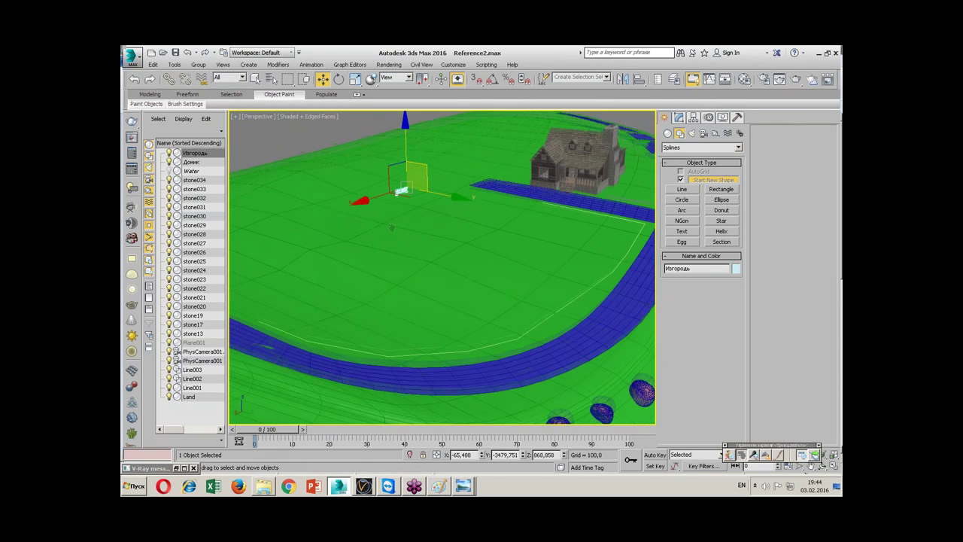
mouse_move(460, 269)
alt+middle_down()
mouse_move(477, 225)
mouse_move(484, 238)
alt+middle_up()
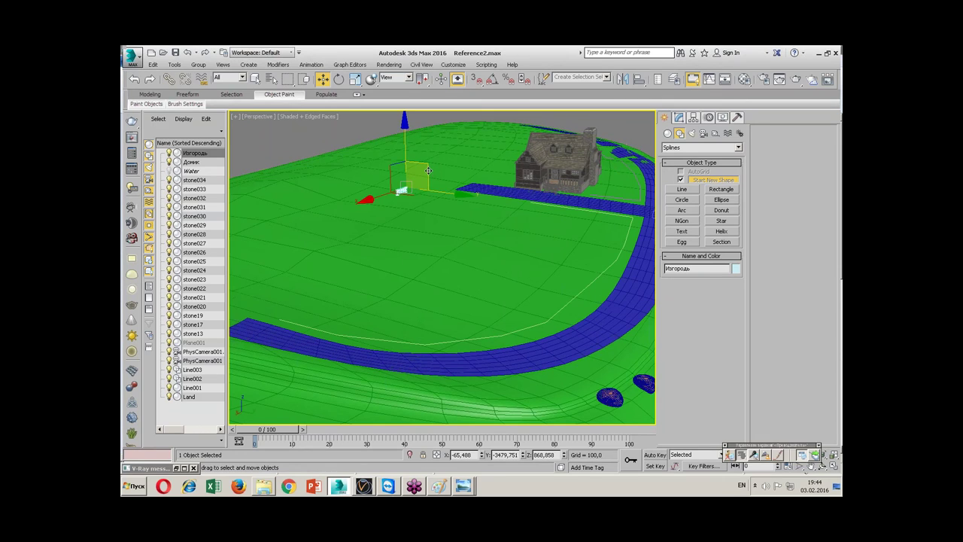
drag(428, 171, 562, 185)
scroll(563, 185, up, 3)
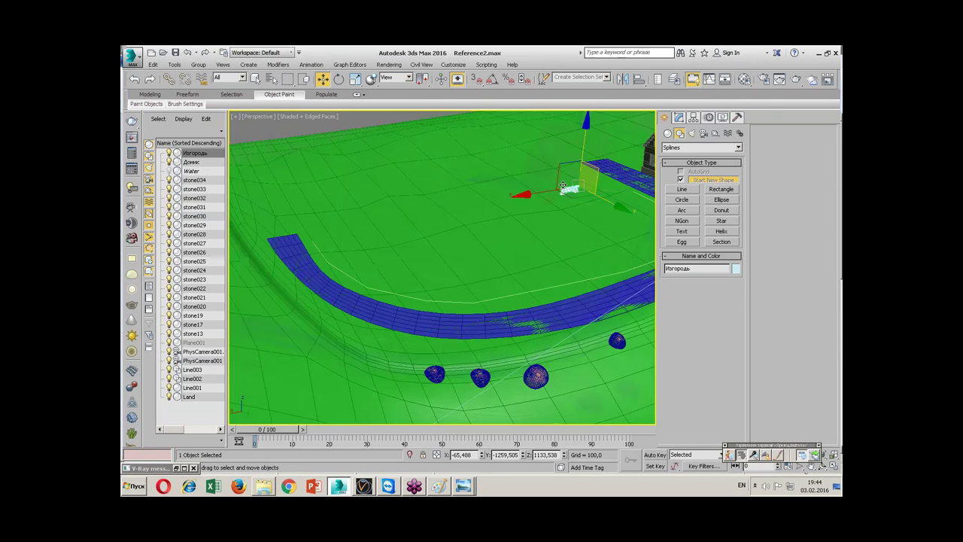
alt+middle_drag(563, 185, 553, 197)
- Position the fence beside the porch in wireframe Top view, then lower it to the ground
key(alt+w)
key(alt+w)
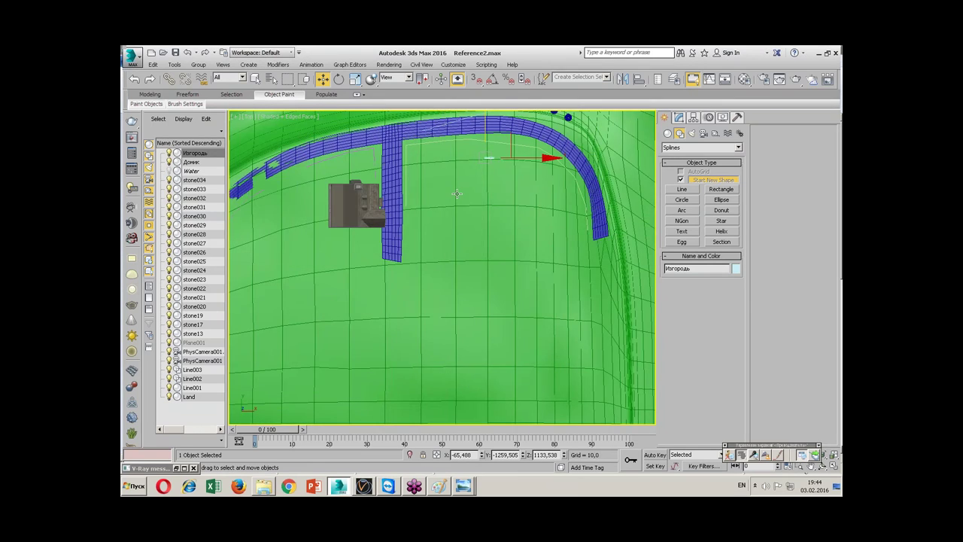
key(F3)
drag(519, 142, 398, 155)
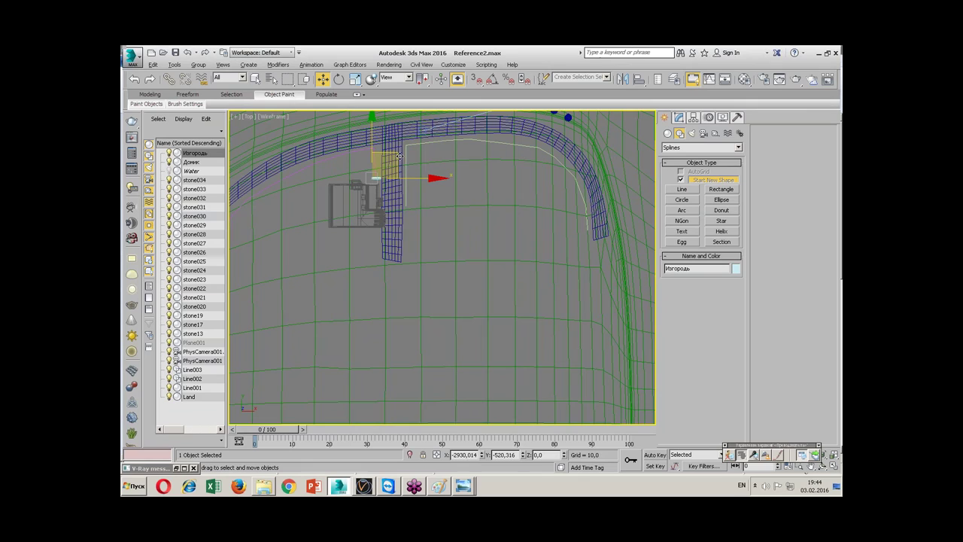
key(alt+w)
right_click(339, 346)
key(alt+w)
alt+middle_drag(451, 263, 516, 209)
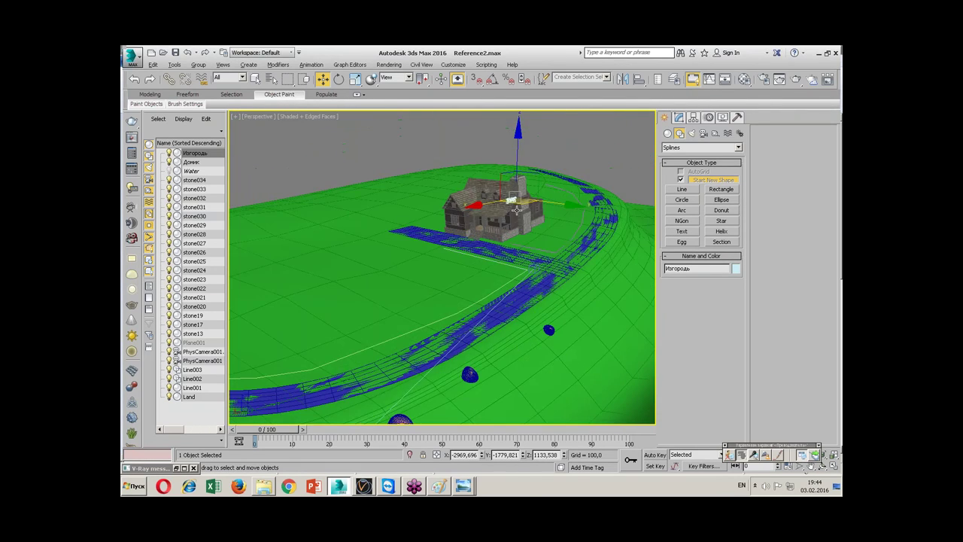
scroll(516, 209, up, 3)
scroll(517, 180, up, 3)
scroll(519, 150, up, 2)
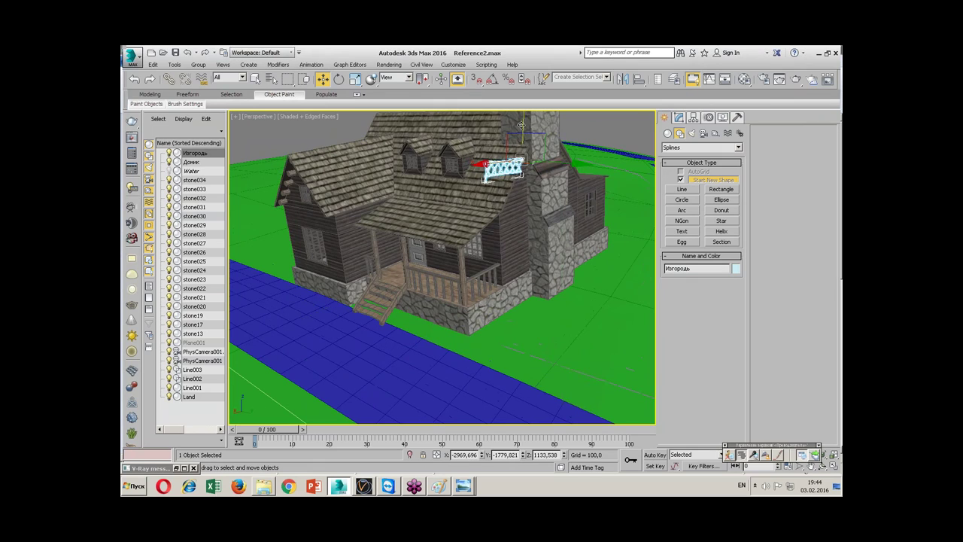
drag(521, 124, 531, 301)
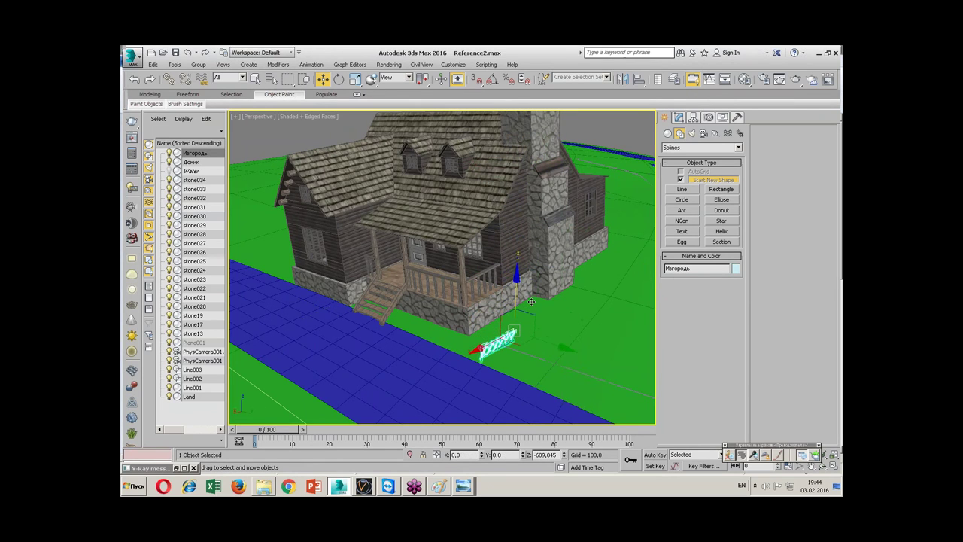
alt+middle_drag(531, 301, 351, 88)
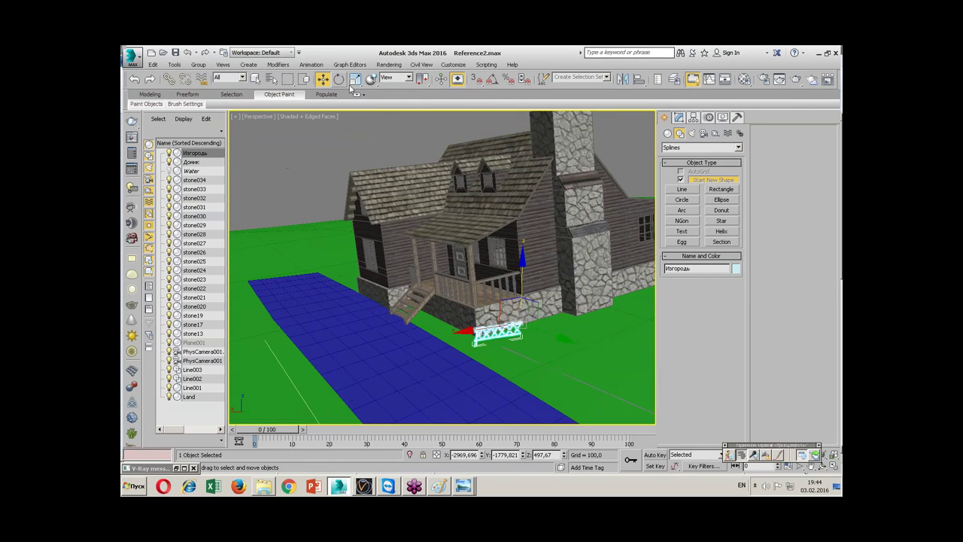
- Scale the fence to 200% and 300%, then return it to 100%
right_click(354, 79)
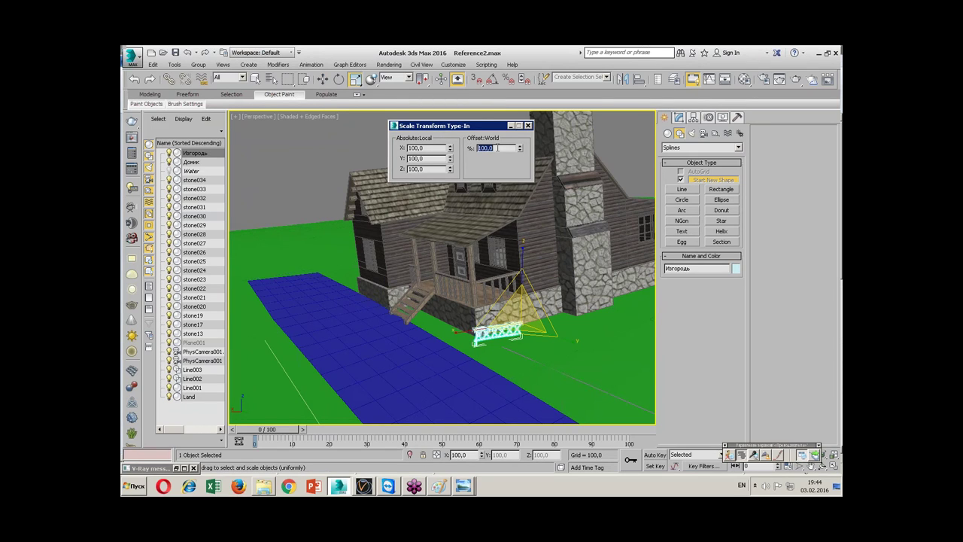
key(Return)
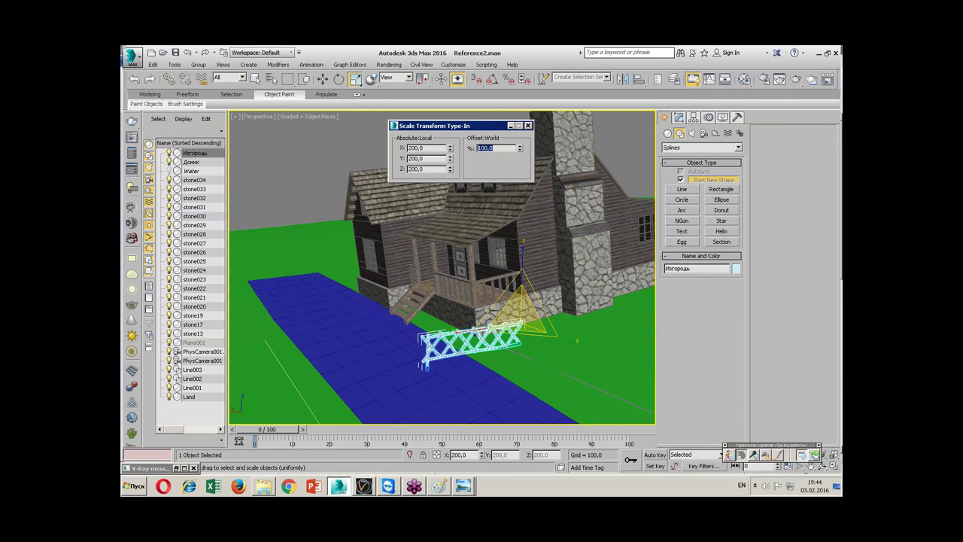
drag(425, 364, 432, 335)
mouse_move(433, 335)
alt+middle_down()
mouse_move(449, 316)
mouse_move(447, 324)
mouse_move(438, 305)
alt+middle_up()
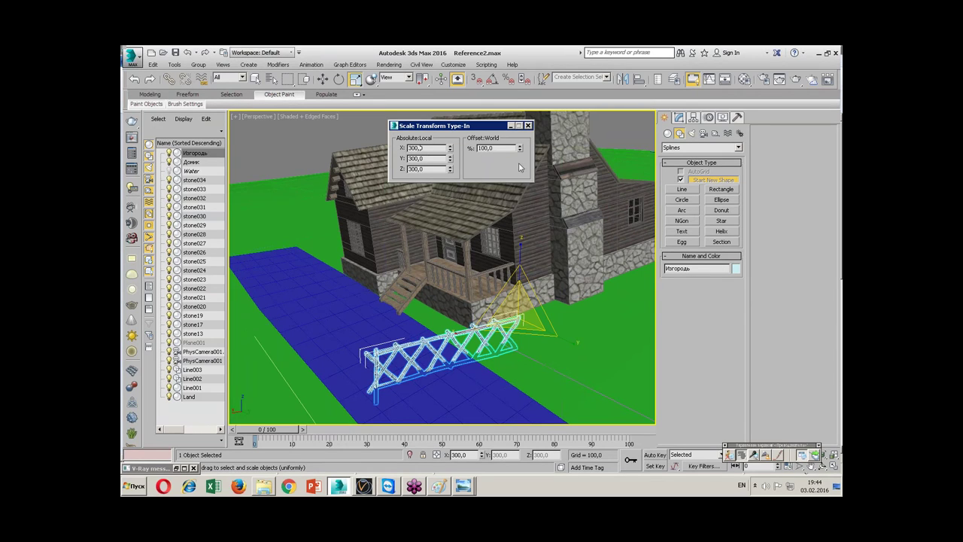
drag(516, 279, 510, 306)
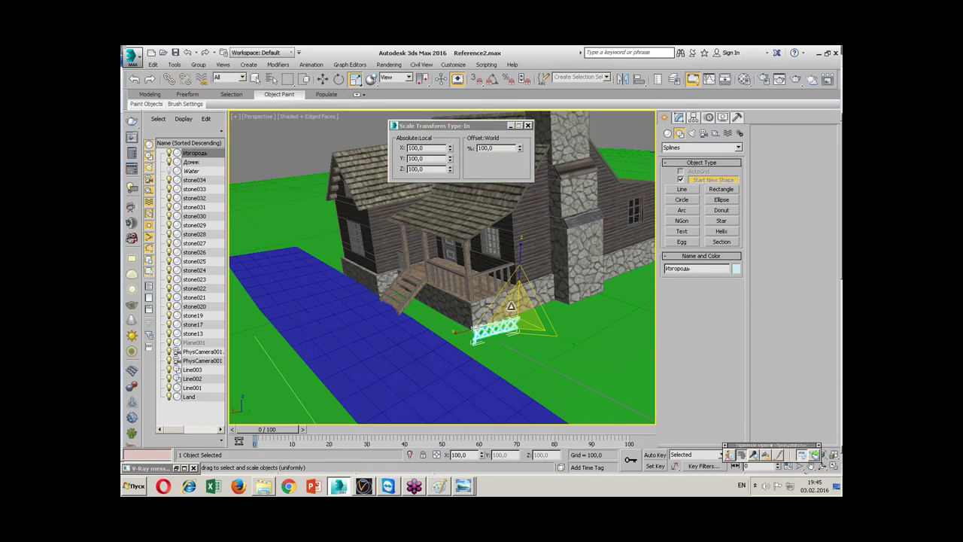
click(679, 118)
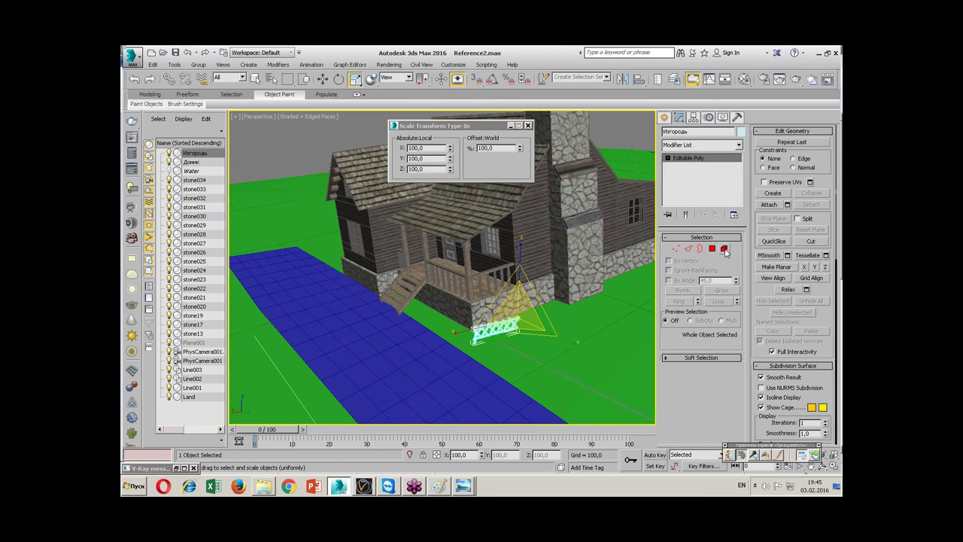
- Test-scale the fence element in Element mode, undo it, close the Scale type-in and exit Element mode
click(724, 249)
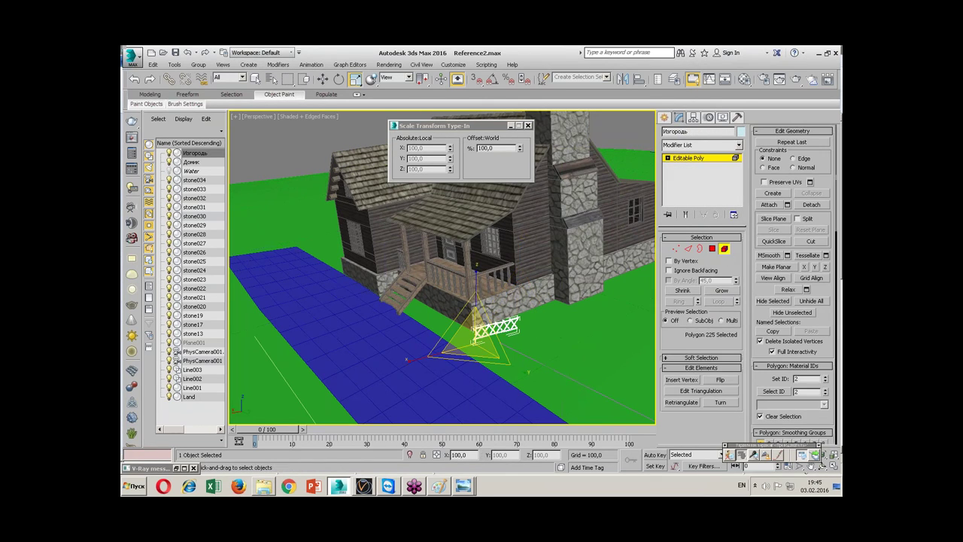
click(497, 329)
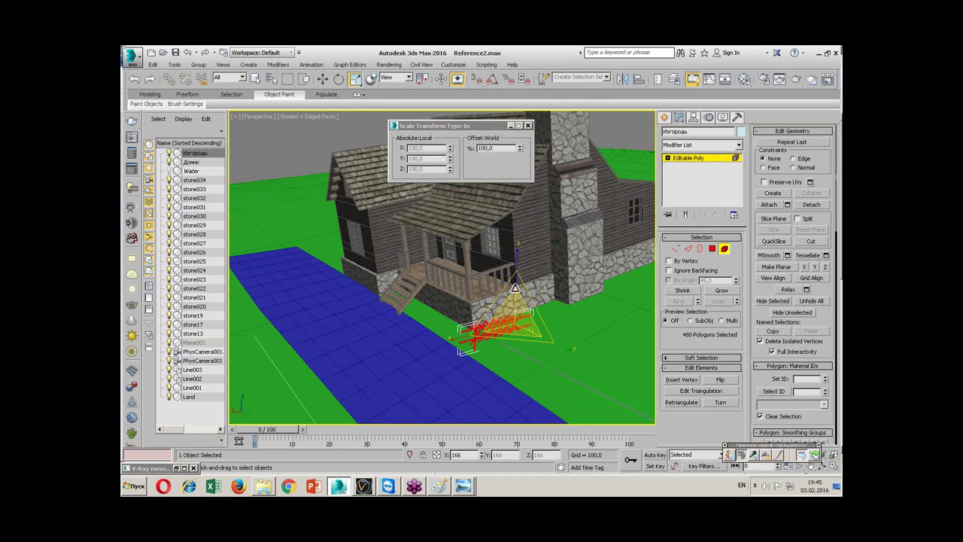
drag(421, 79, 422, 110)
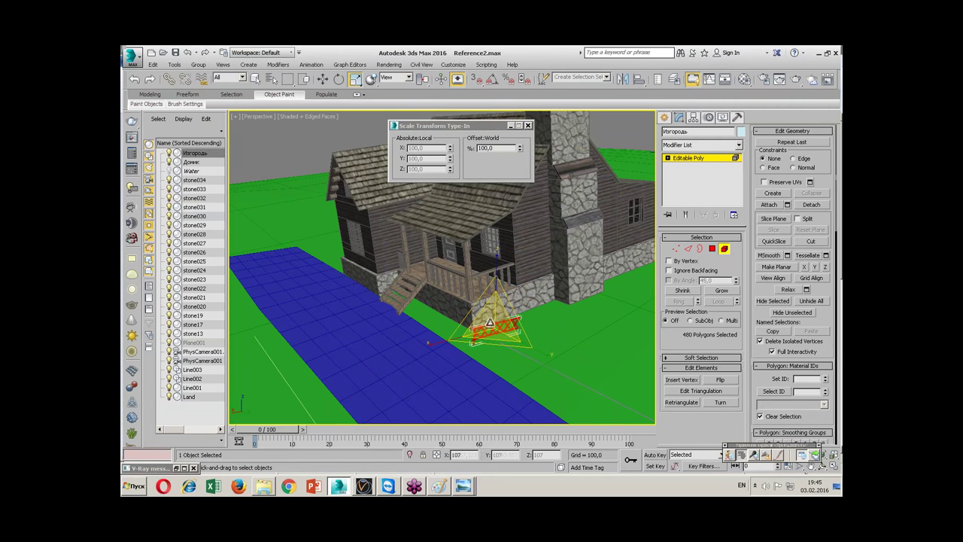
drag(491, 314, 492, 288)
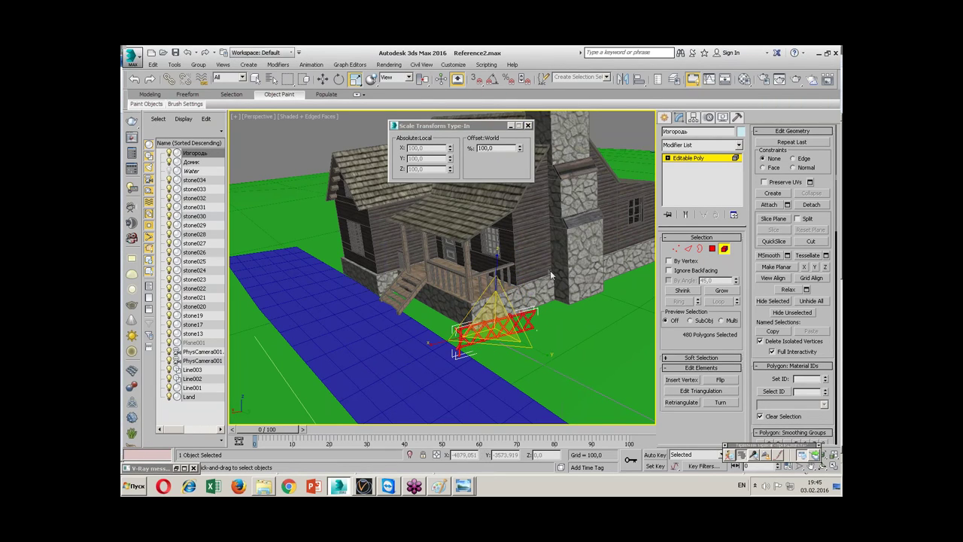
key(ctrl+z)
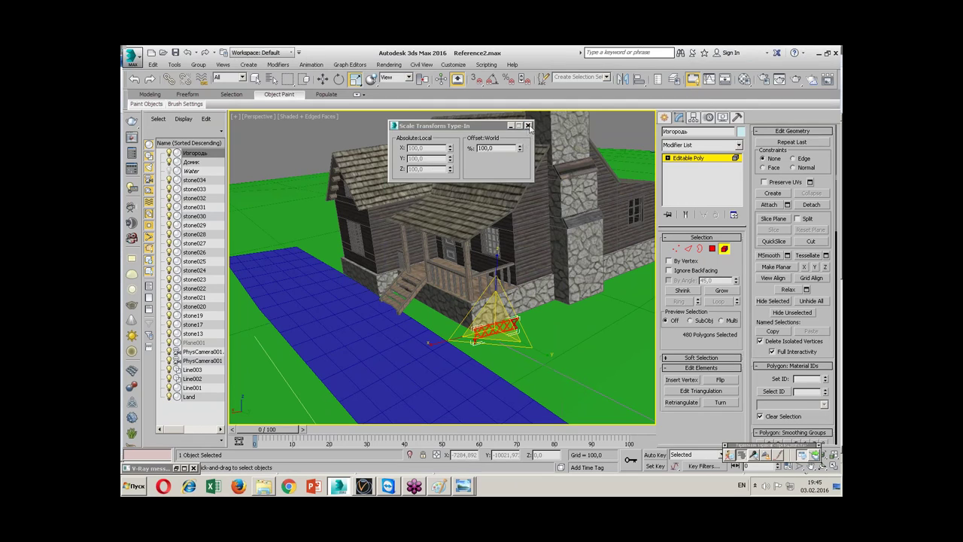
click(529, 126)
alt+middle_drag(526, 188, 496, 211)
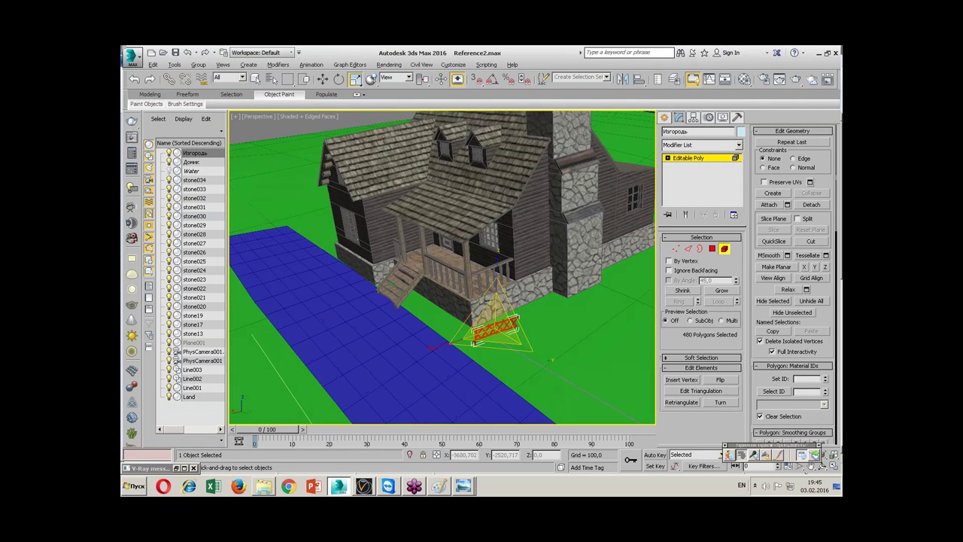
click(723, 249)
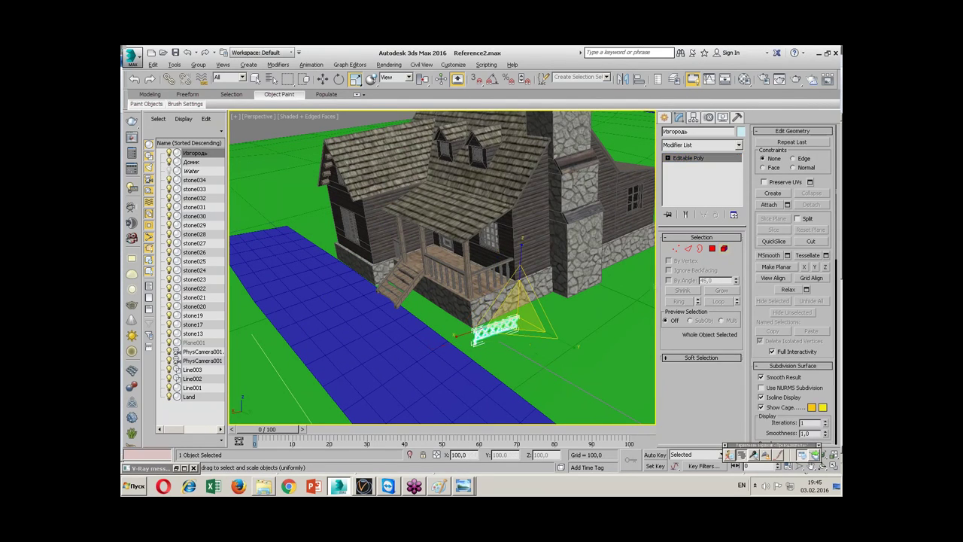
key(ctrl+z)
key(ctrl+z)
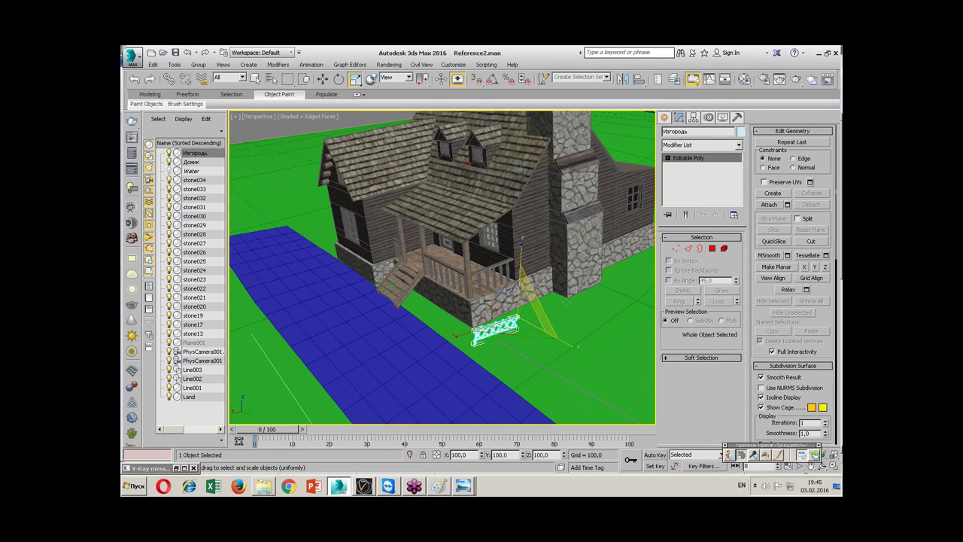
- Scale the whole Изгородь fence uniformly to 300% with the Scale Transform Type-In
key(ctrl+e)
key(F12)
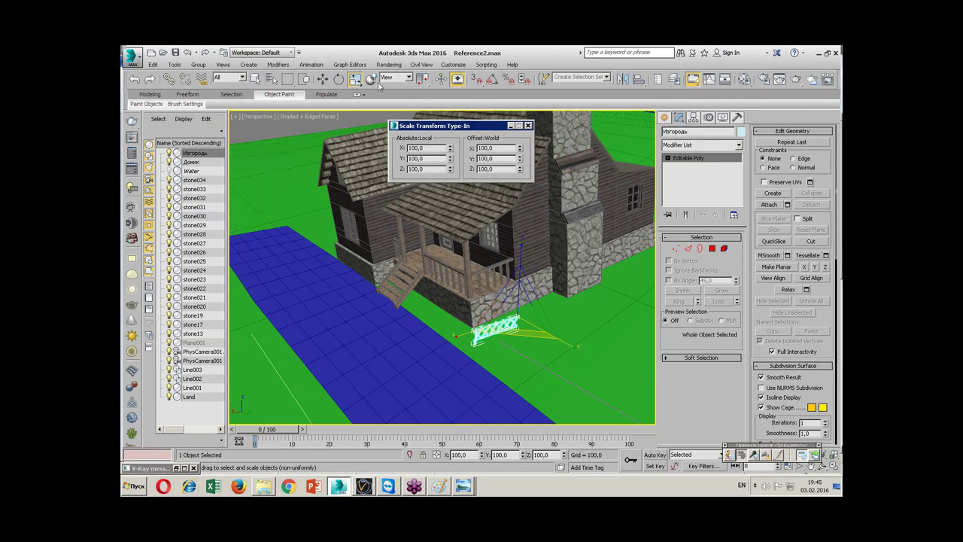
key(ctrl+e)
text(300)
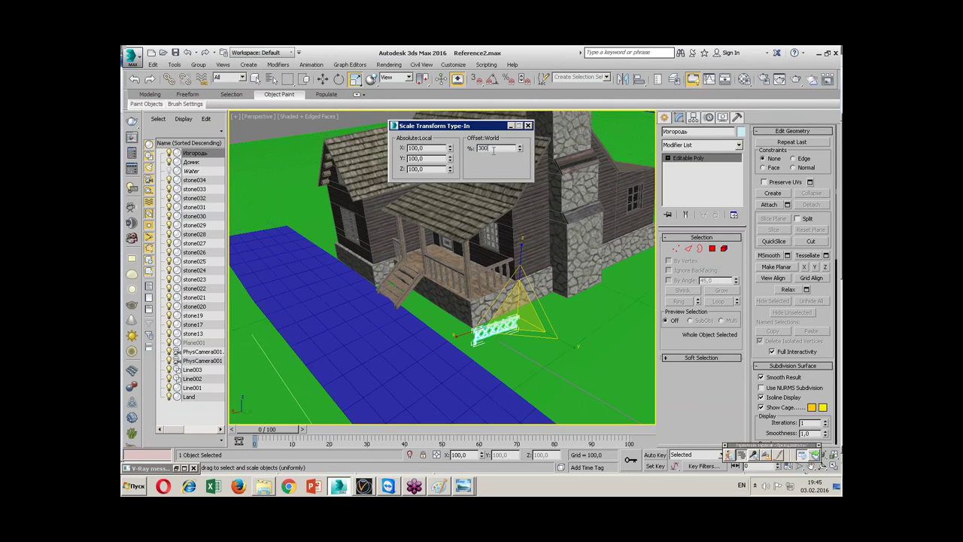
key(Return)
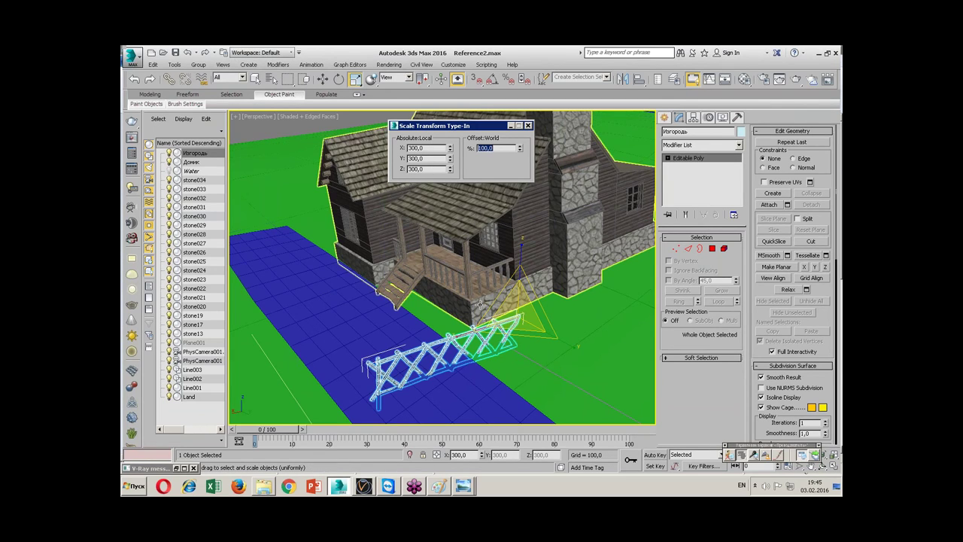
click(528, 126)
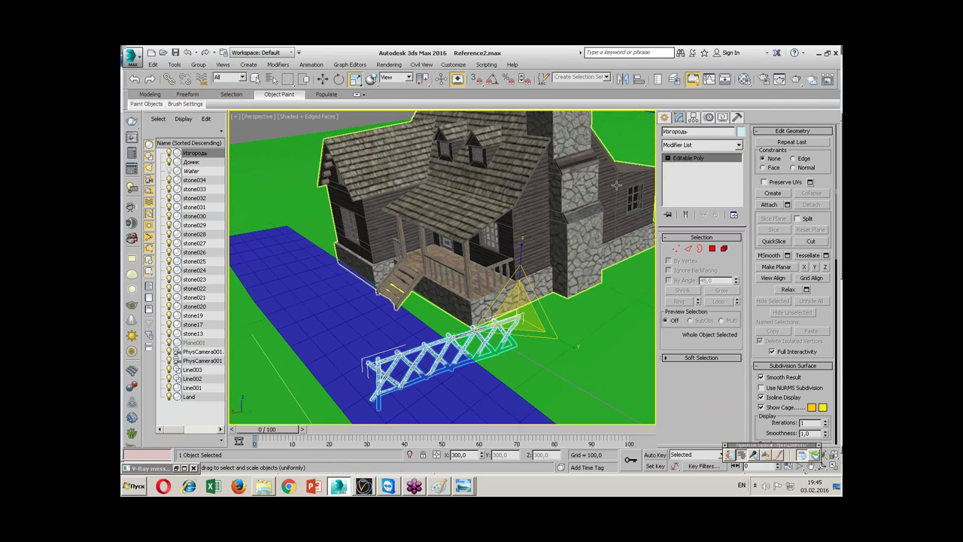
- Apply Reset XForm to bake in the fence's scale, then confirm its scale reads 100 on every axis
click(737, 118)
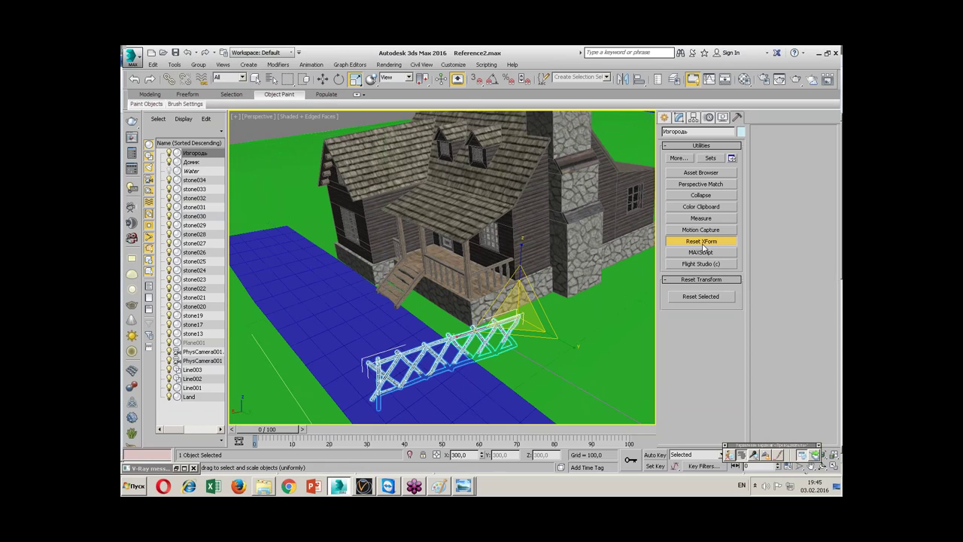
click(700, 298)
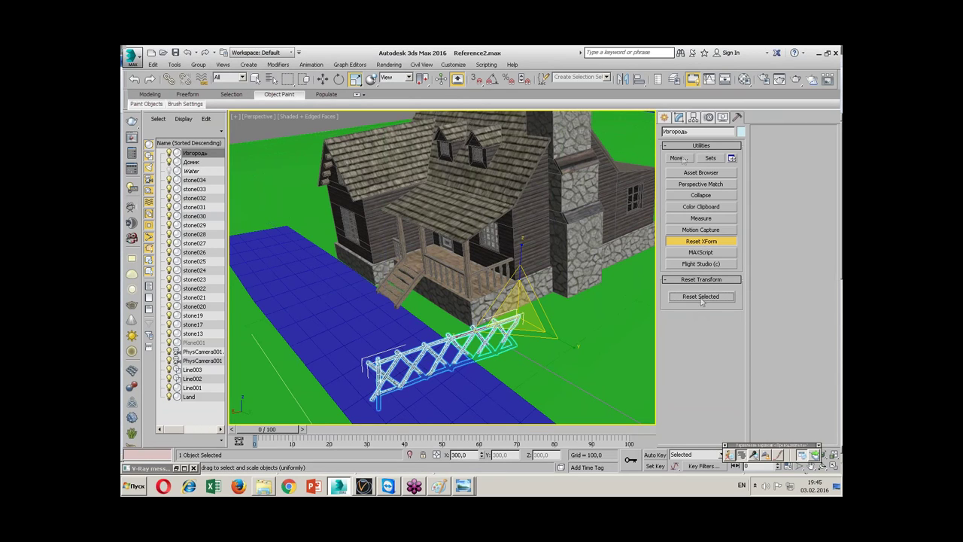
click(679, 118)
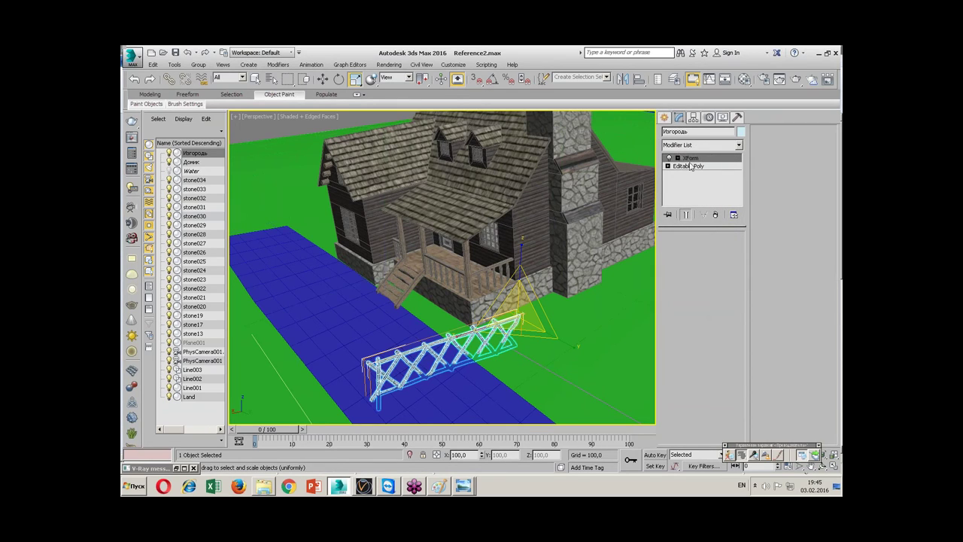
right_click(423, 331)
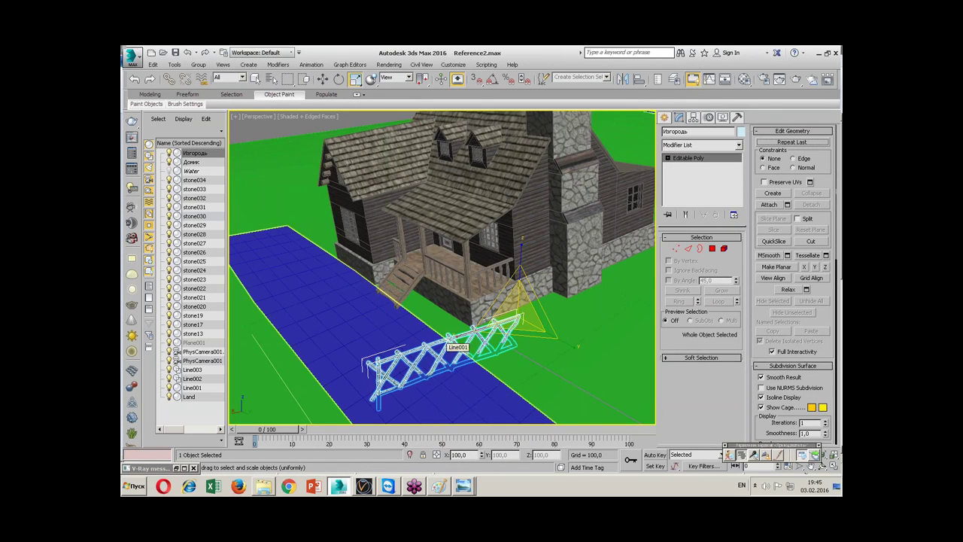
right_click(356, 80)
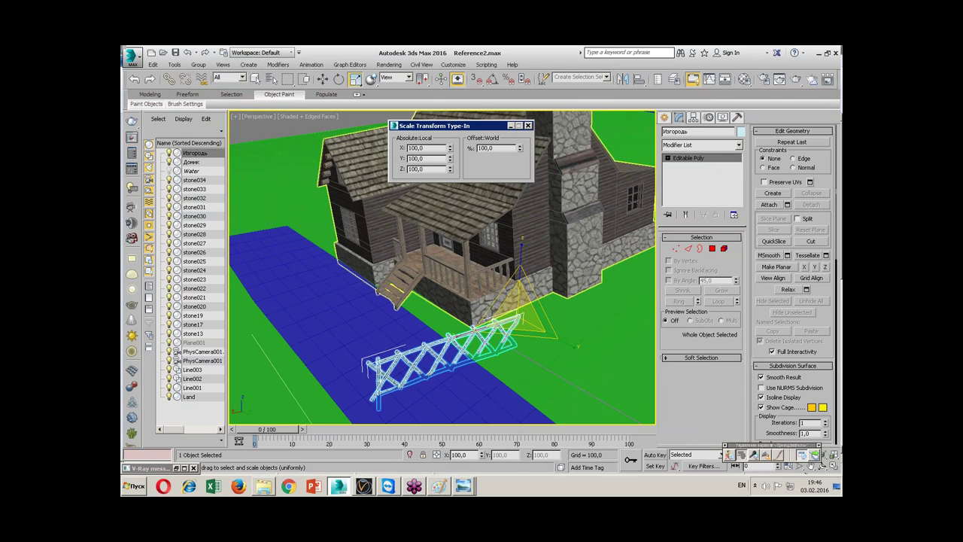
- Close the scale values window and raise the fence upward along Z
click(529, 125)
key(w)
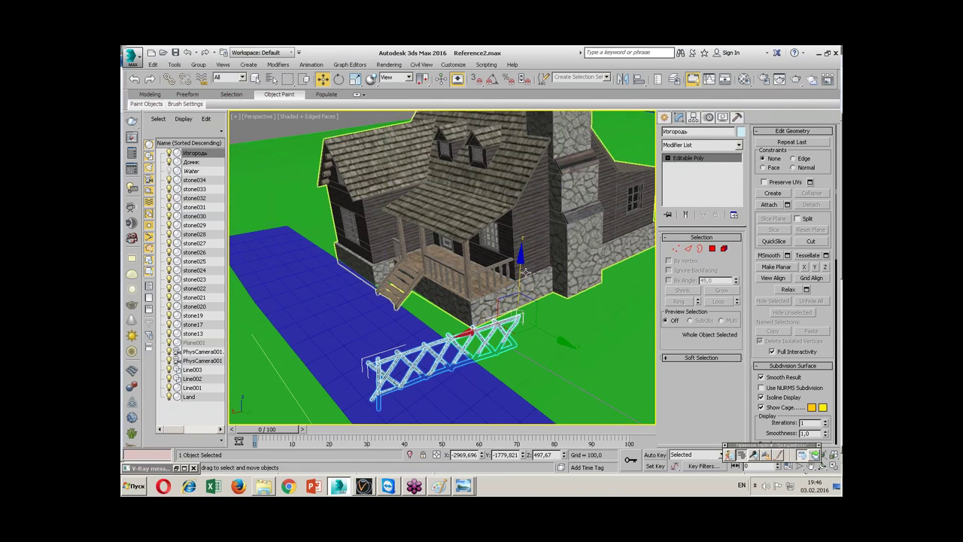
drag(522, 273, 517, 240)
- Bring the curved road edge into view and open the Modifier List
scroll(518, 240, down, 3)
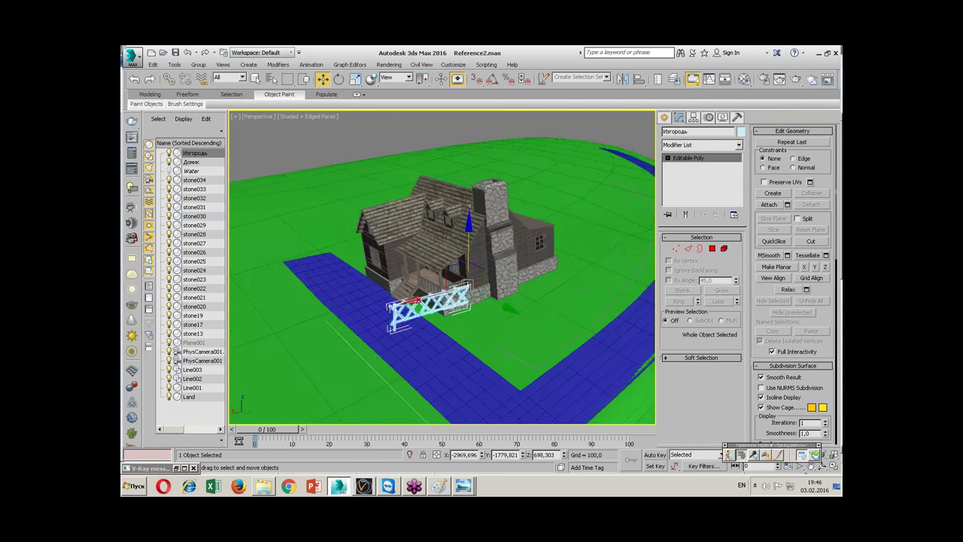
scroll(518, 240, down, 4)
scroll(518, 240, down, 3)
scroll(517, 239, up, 2)
mouse_move(518, 240)
alt+middle_down()
mouse_move(537, 202)
mouse_move(560, 189)
alt+middle_up()
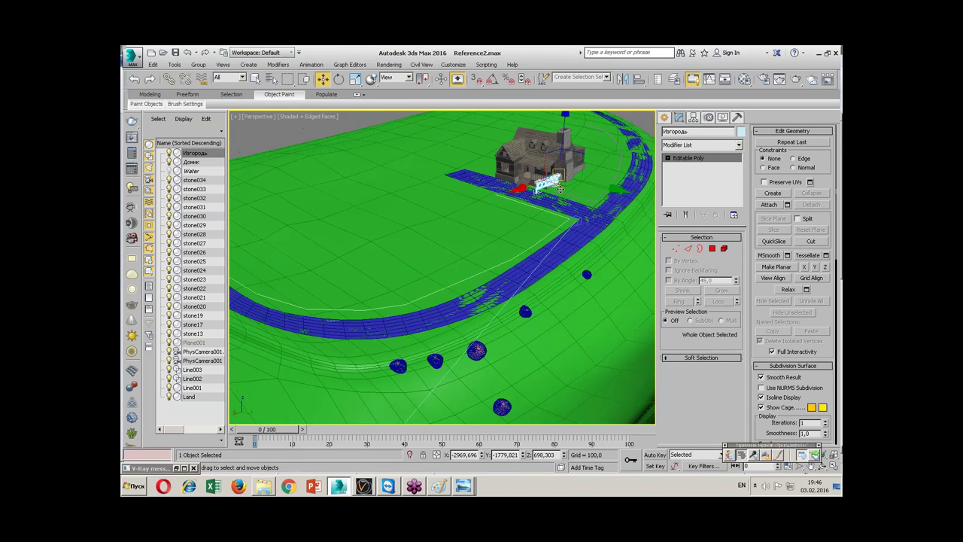
scroll(399, 296, up, 3)
scroll(417, 306, up, 2)
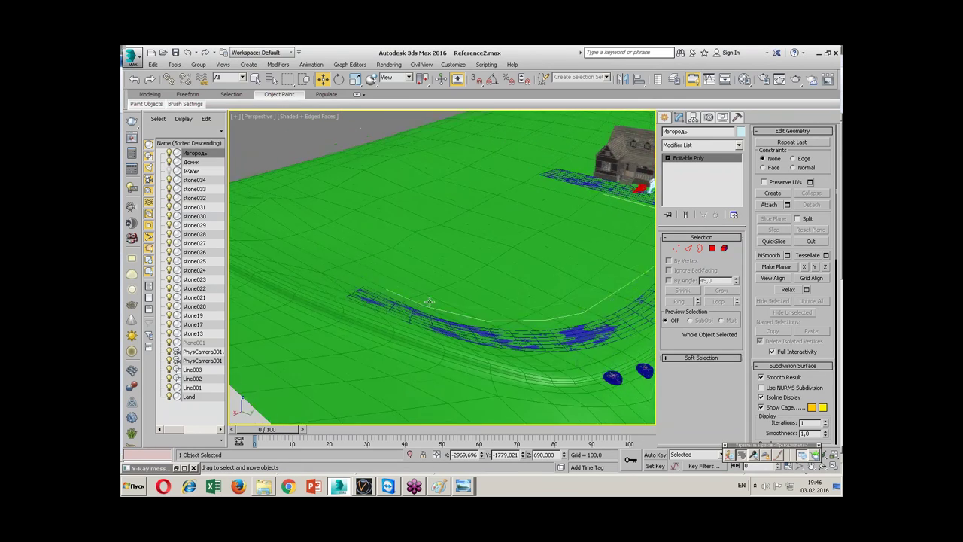
alt+middle_drag(417, 306, 473, 293)
scroll(473, 292, up, 2)
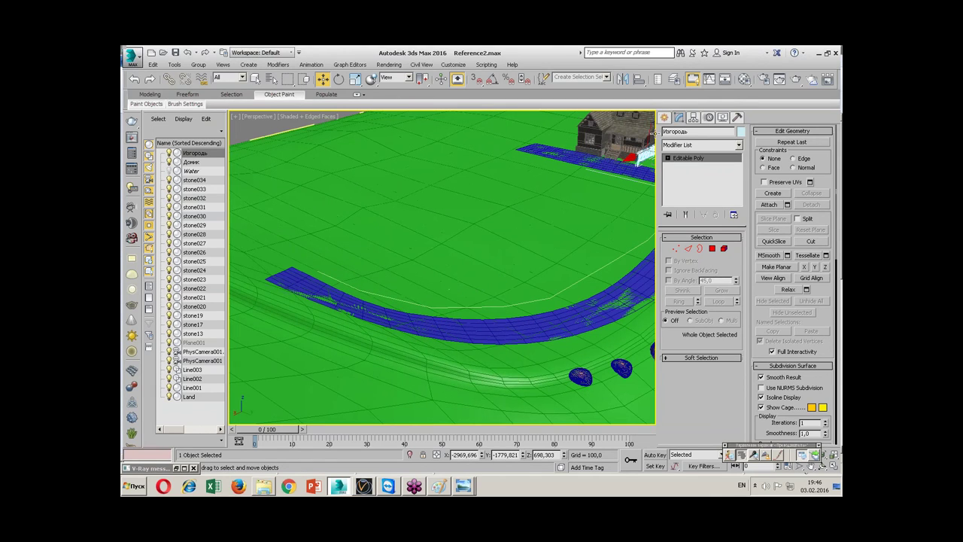
click(685, 144)
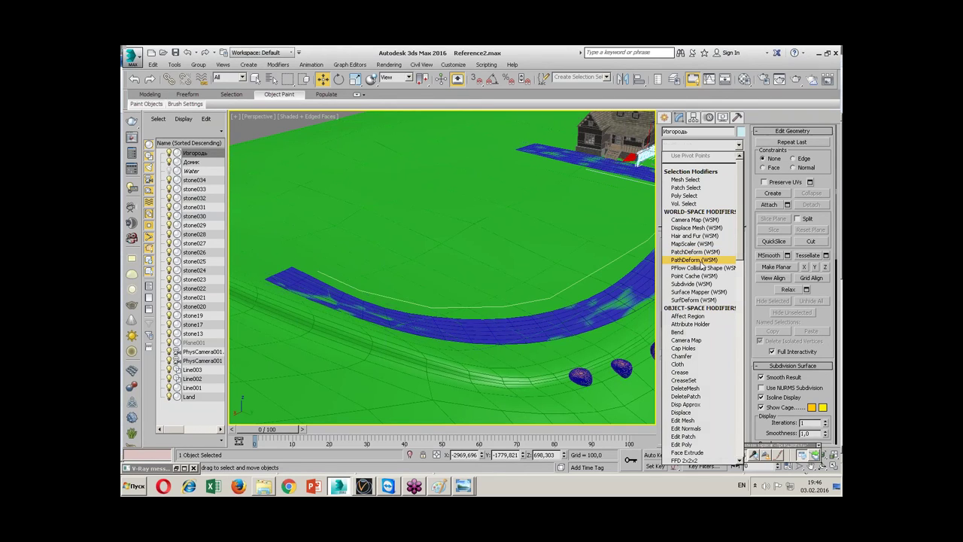
- Add PathDeform (WSM) to the fence, pick Line002 as its path and move the fence onto it
click(694, 260)
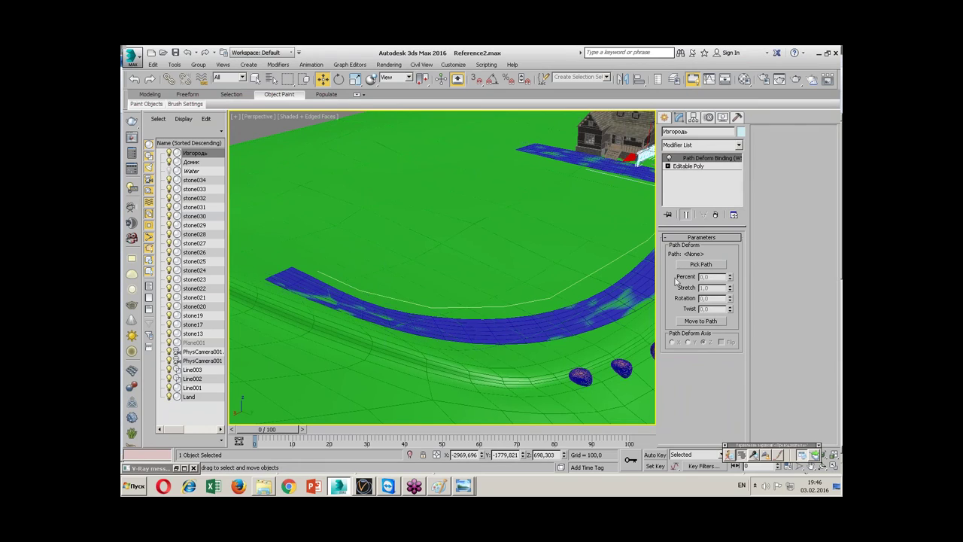
click(698, 265)
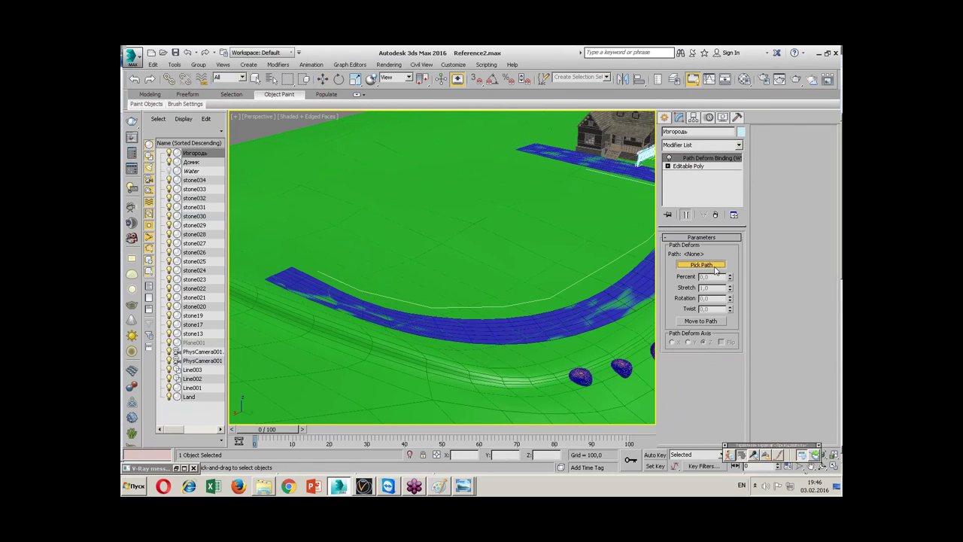
key(F3)
click(359, 290)
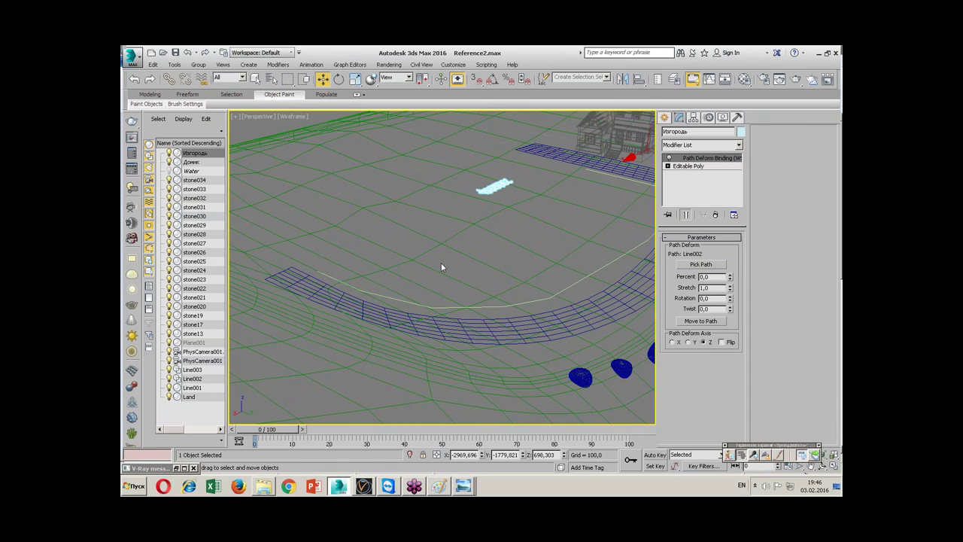
click(690, 321)
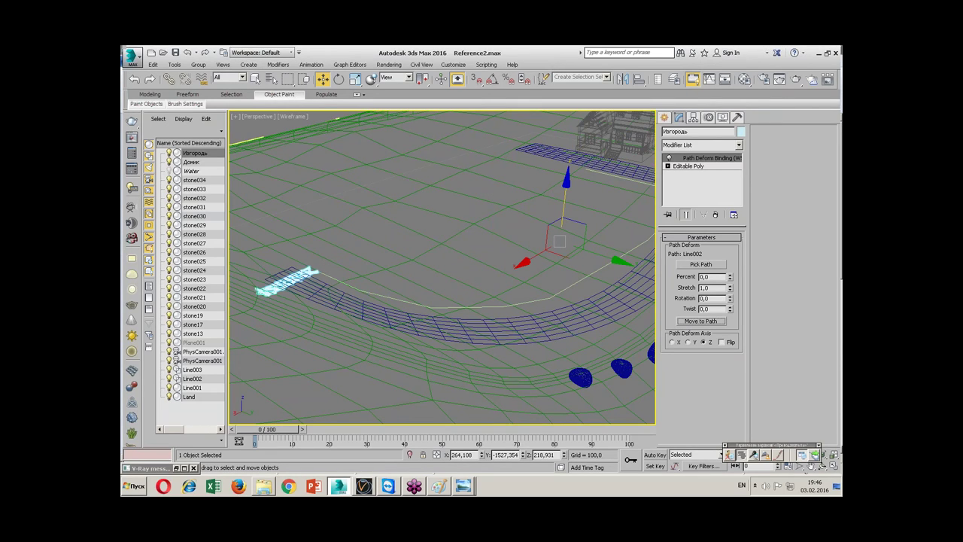
- Set the Path Deform axis to X with Flip turned on
click(673, 344)
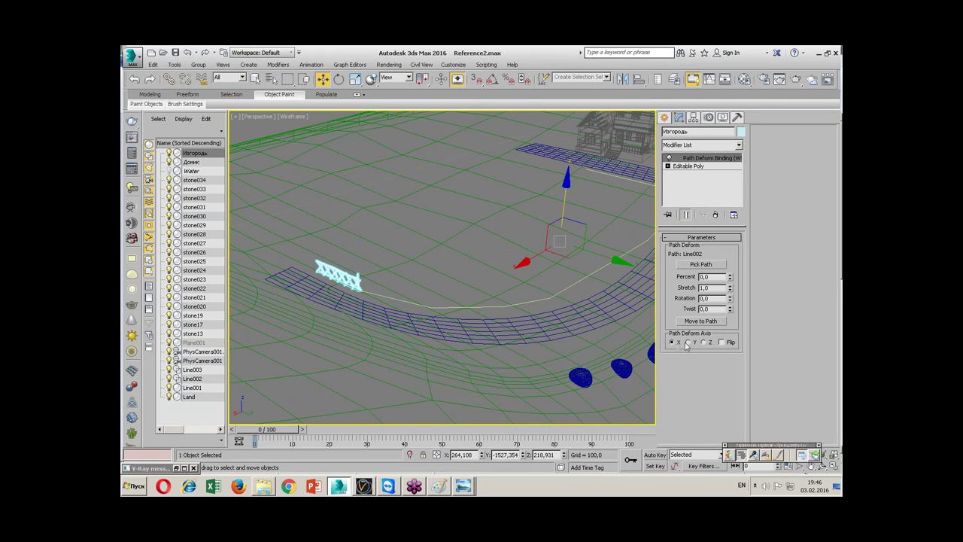
click(686, 343)
click(673, 343)
scroll(441, 318, up, 3)
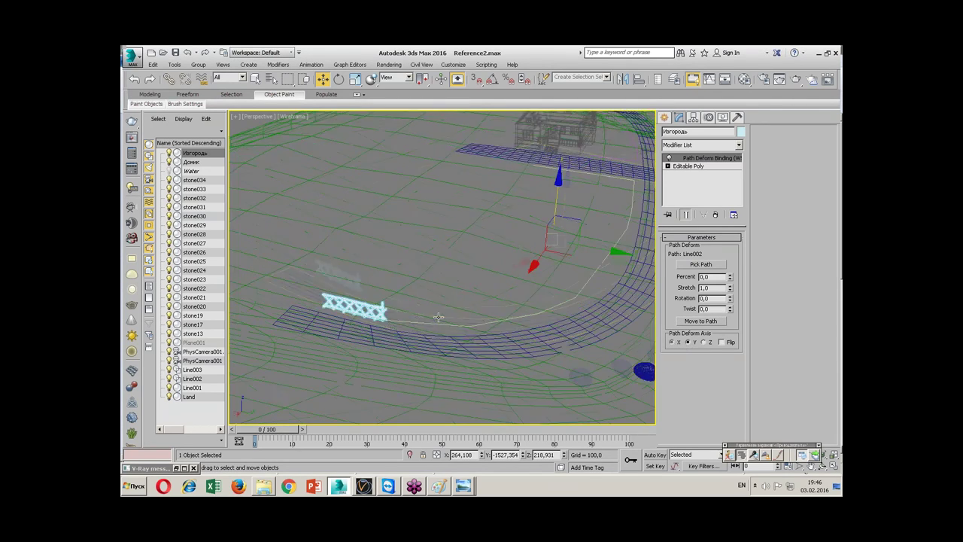
scroll(440, 318, up, 3)
scroll(441, 319, up, 3)
scroll(384, 367, down, 2)
scroll(384, 366, down, 3)
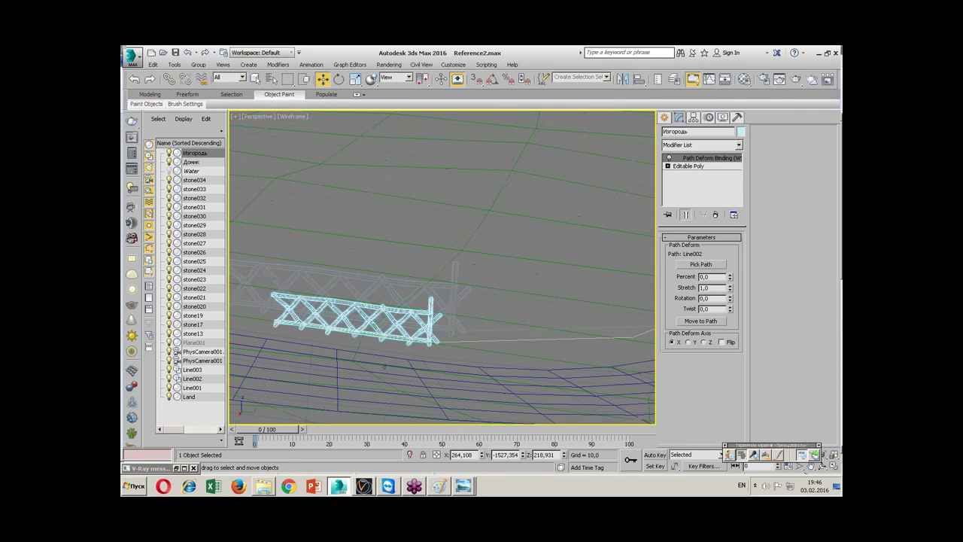
click(721, 342)
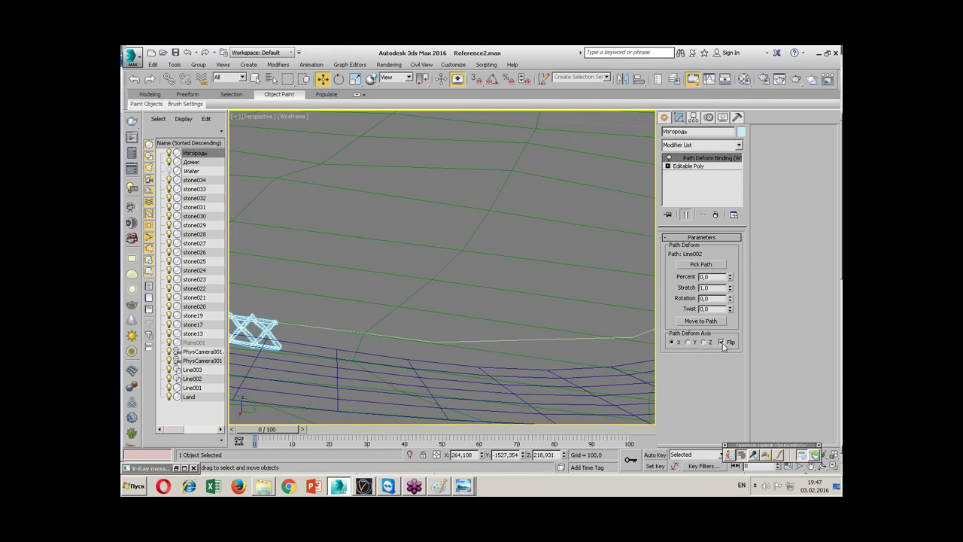
scroll(407, 313, down, 3)
scroll(407, 313, down, 2)
alt+middle_drag(407, 287, 420, 288)
mouse_move(508, 274)
middle_down()
mouse_move(452, 259)
mouse_move(450, 270)
middle_up()
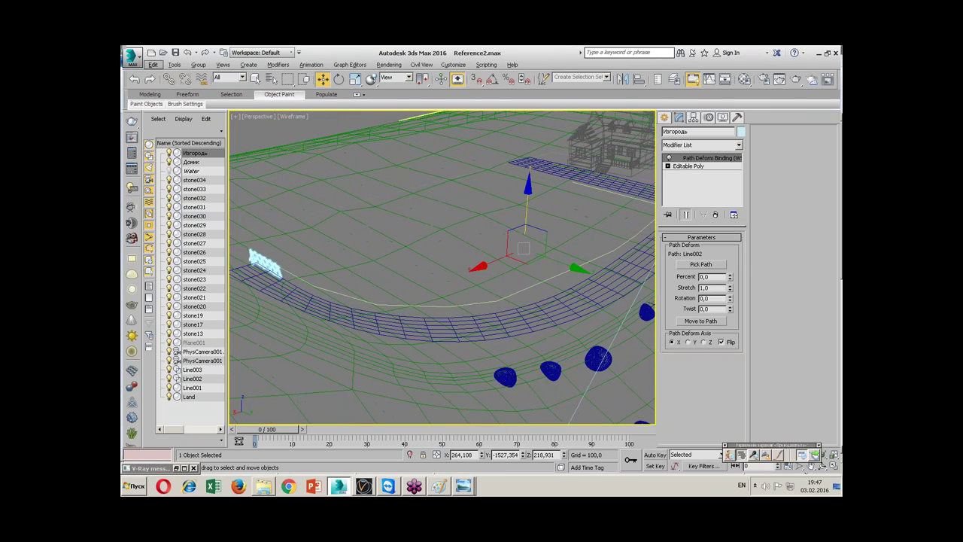
scroll(399, 269, down, 3)
scroll(398, 269, up, 3)
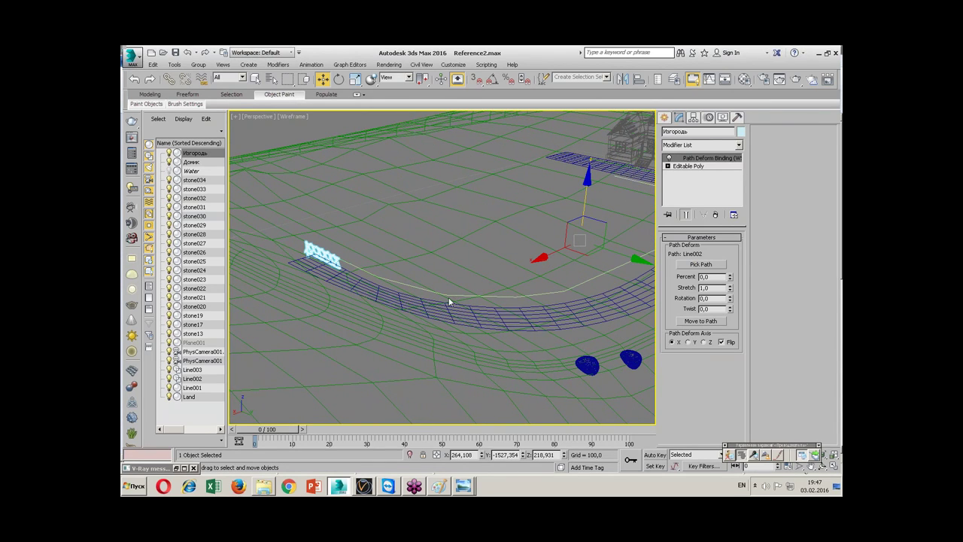
middle_drag(404, 278, 402, 282)
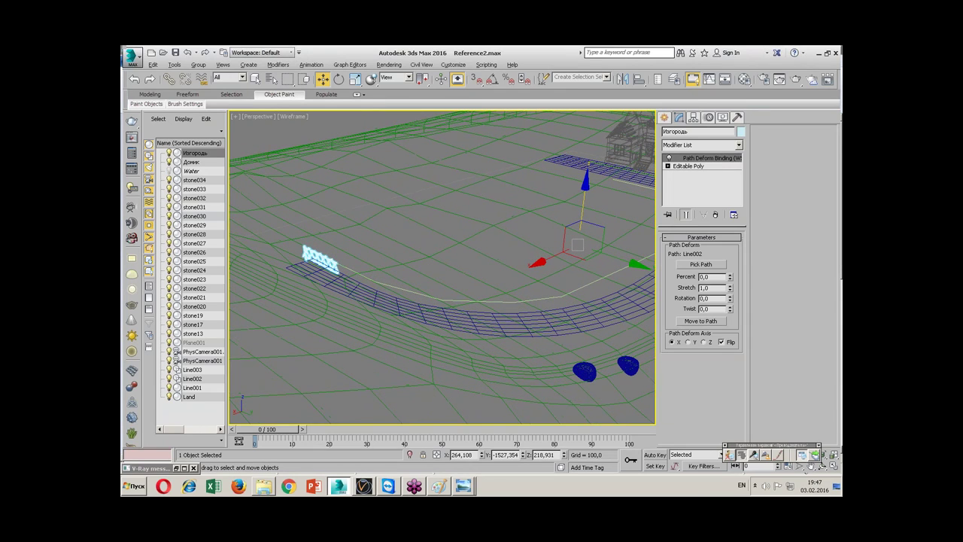
- Delete the Path Deform Binding so the fence is straight, then show its Hierarchy Pivot settings
click(701, 170)
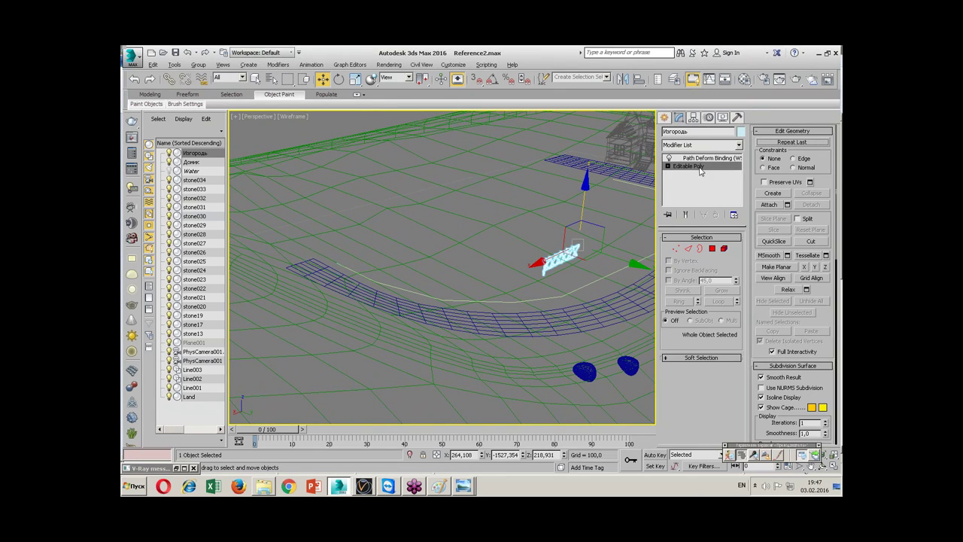
mouse_move(571, 256)
alt+middle_down()
mouse_move(525, 260)
mouse_move(552, 267)
mouse_move(559, 234)
alt+middle_up()
scroll(578, 269, up, 4)
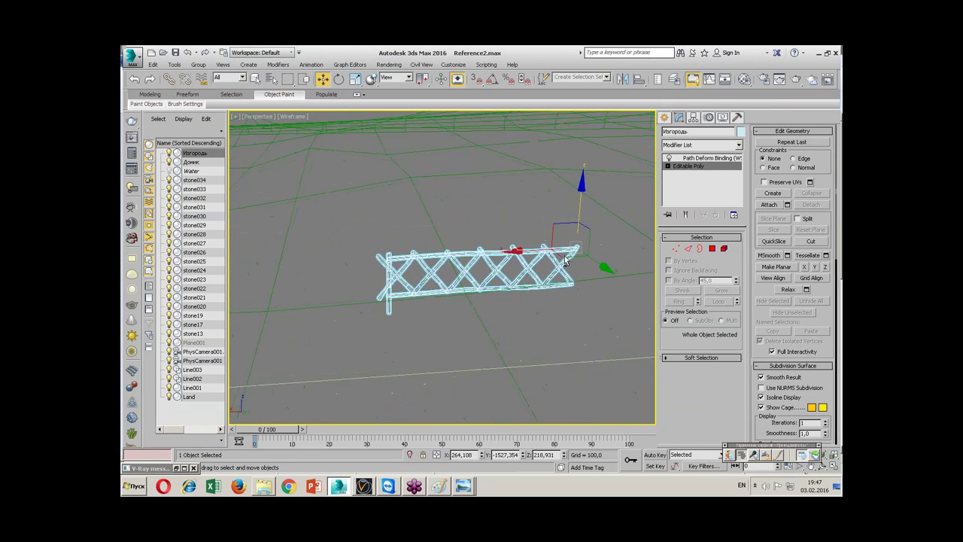
mouse_move(559, 234)
alt+middle_down()
mouse_move(583, 252)
mouse_move(578, 261)
alt+middle_up()
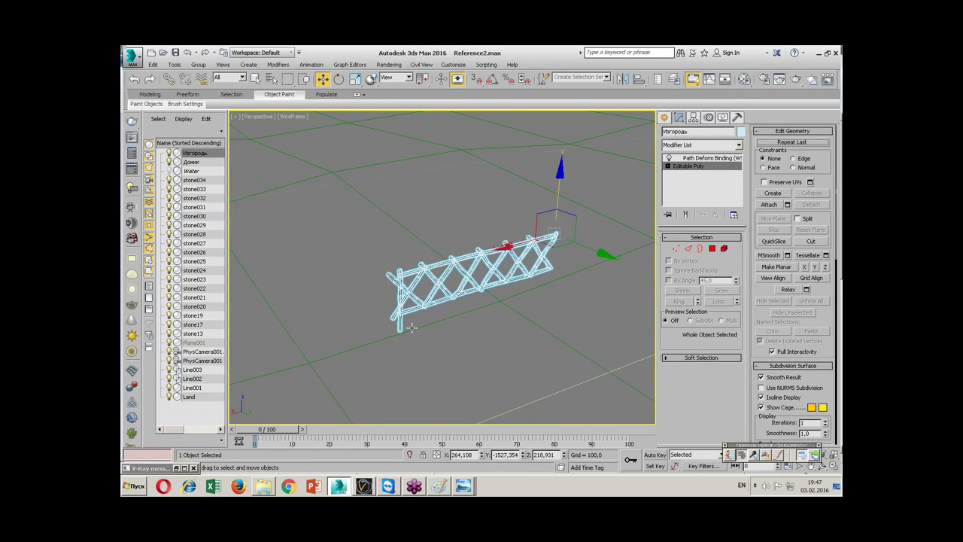
click(696, 158)
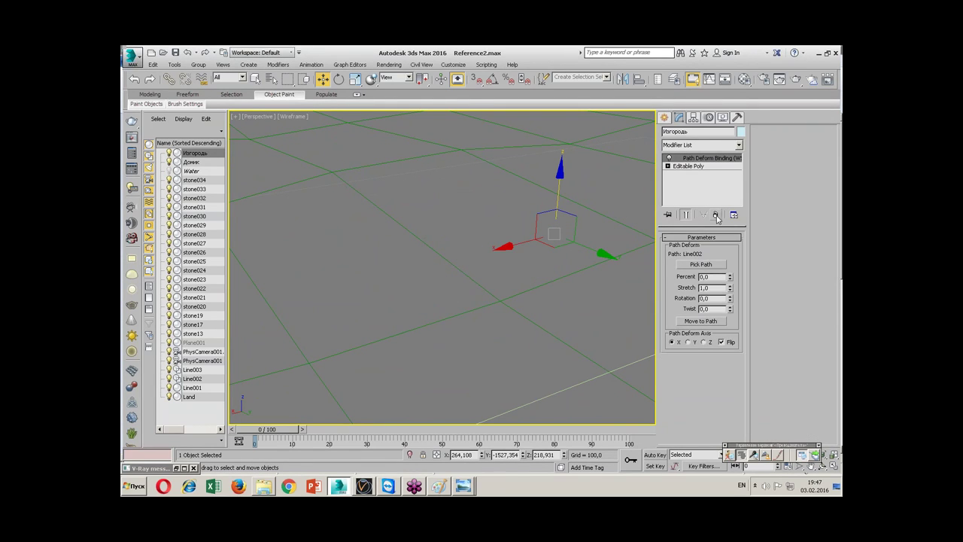
click(716, 215)
mouse_move(553, 271)
alt+middle_down()
mouse_move(445, 279)
mouse_move(483, 285)
alt+middle_up()
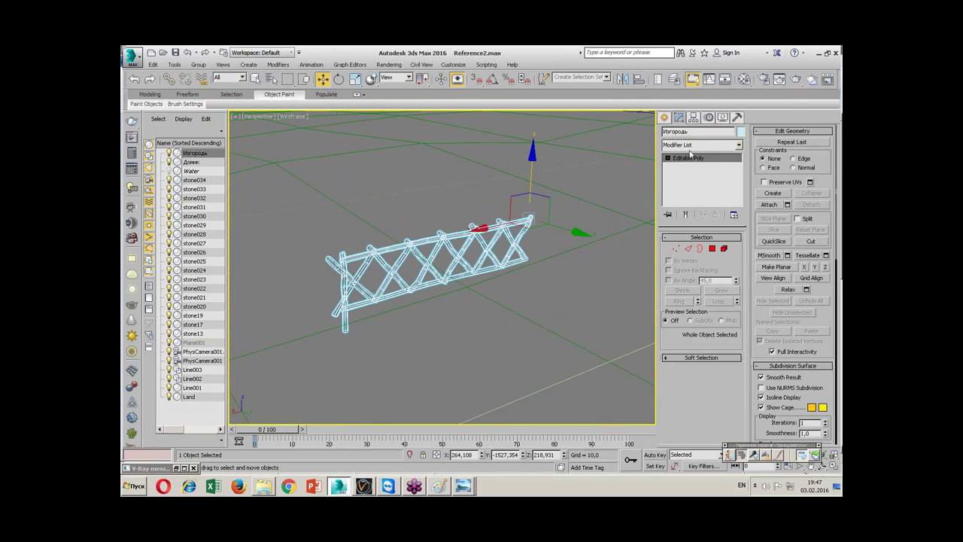
click(693, 118)
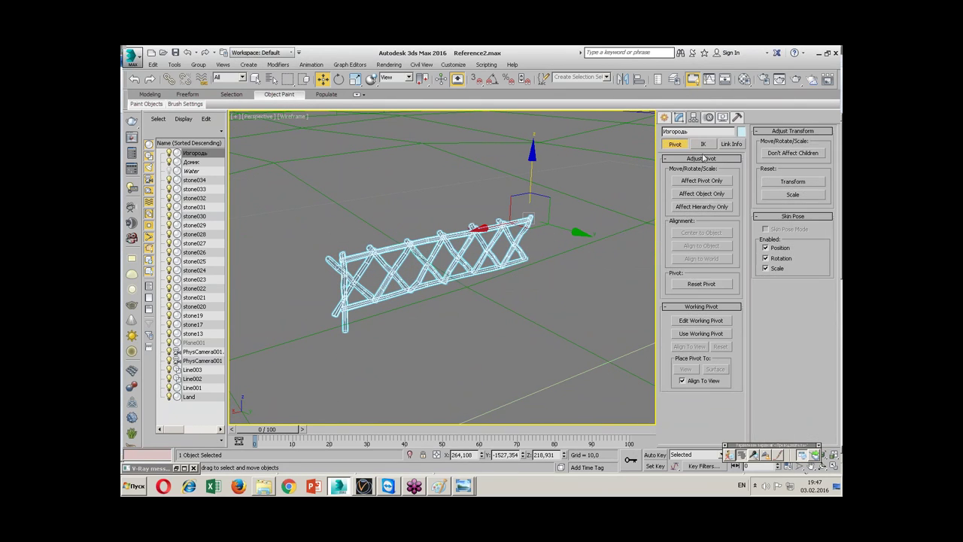
- Turn on Affect Pivot Only, center the pivot, and zoom in on the fence in the Front viewport
click(701, 181)
click(701, 232)
alt+middle_drag(582, 256, 542, 260)
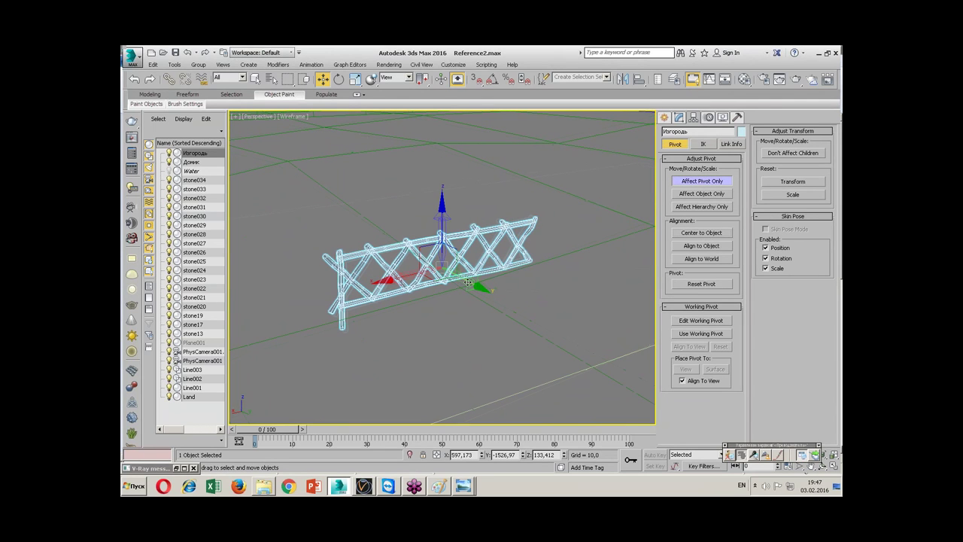
key(alt+w)
click(552, 201)
scroll(552, 202, up, 2)
scroll(555, 197, up, 2)
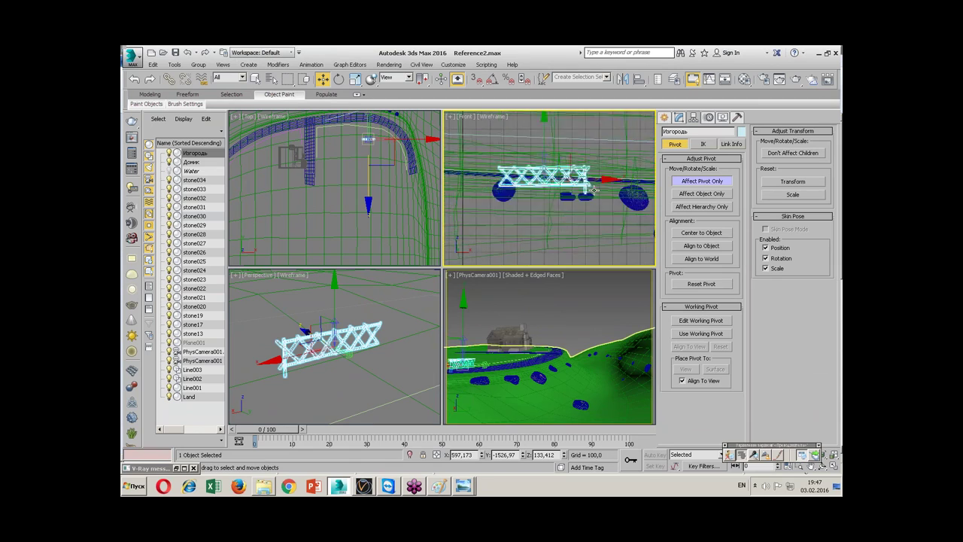
scroll(560, 193, up, 2)
scroll(565, 191, up, 2)
scroll(557, 189, up, 3)
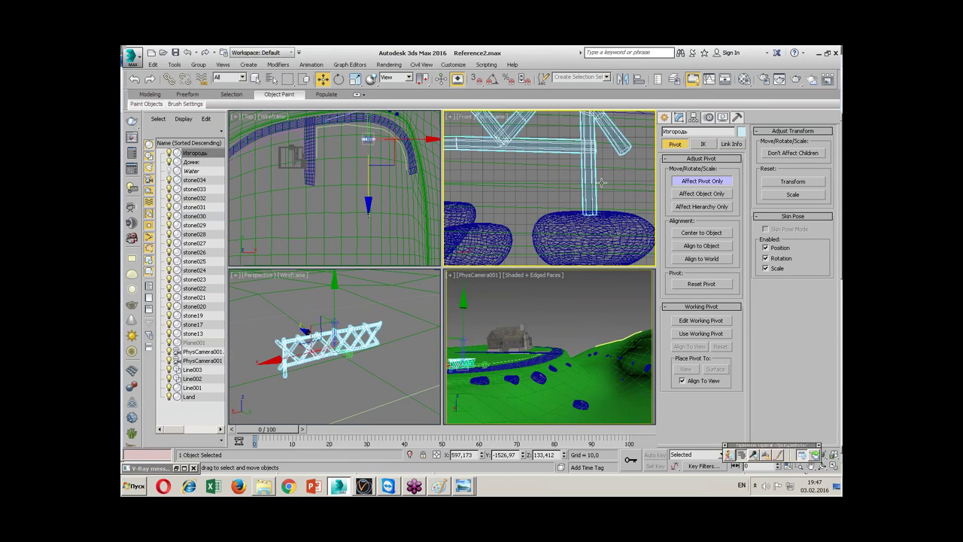
scroll(597, 184, down, 4)
middle_drag(587, 184, 599, 199)
- Move the pivot down to the fence's base at Z 52,689 and turn Affect Pivot Only off
drag(499, 134, 504, 160)
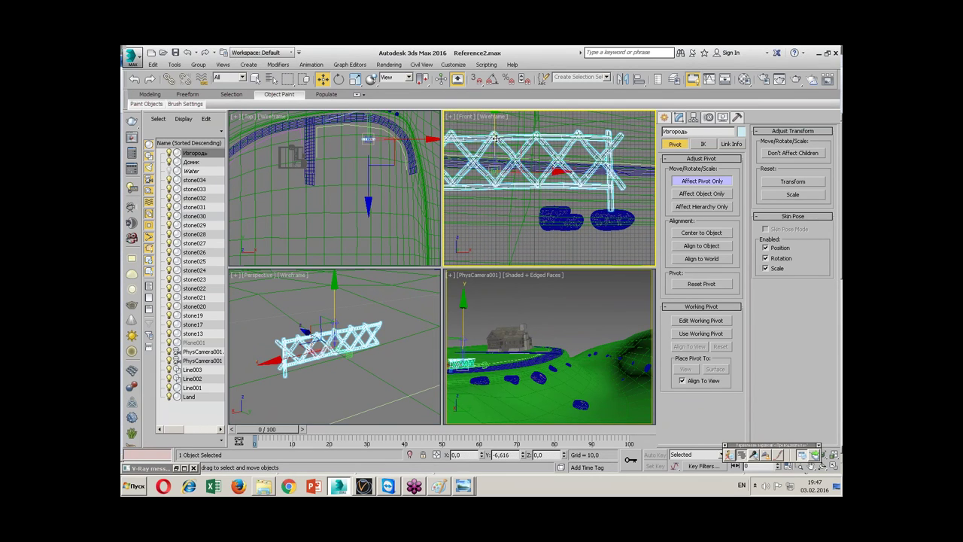
drag(505, 159, 505, 161)
click(696, 181)
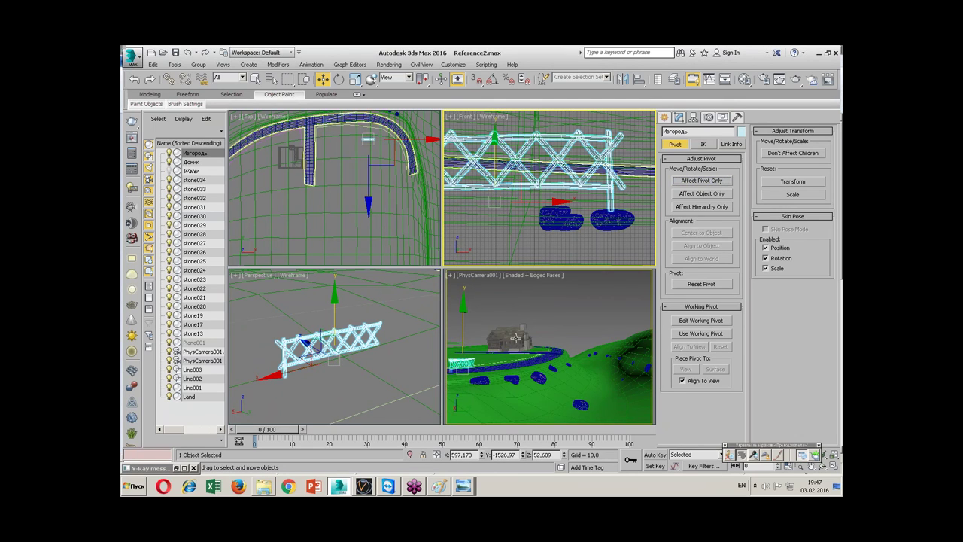
click(679, 118)
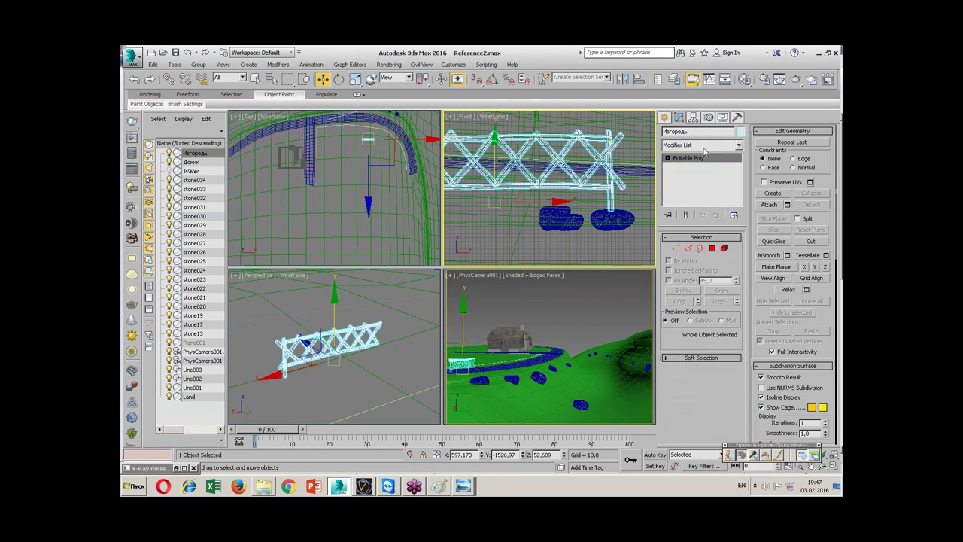
- Try PatchDeform (WSM) on the road spline, dismiss the Illegal Patch error, and undo the modifier
click(705, 145)
click(717, 252)
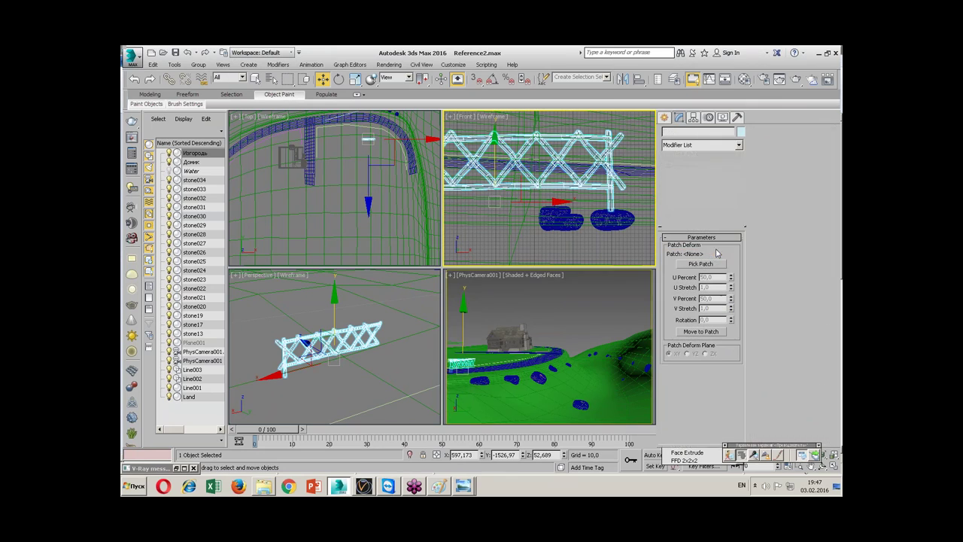
click(701, 264)
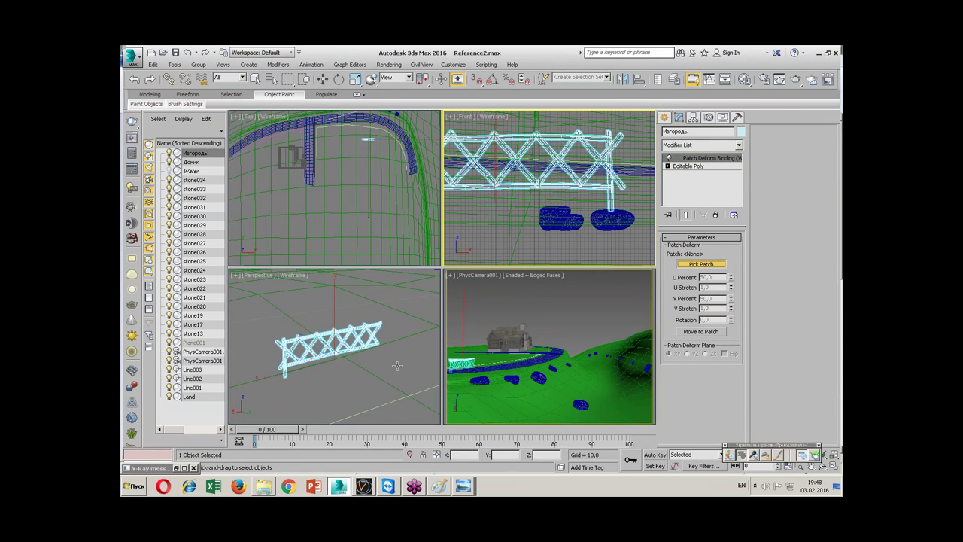
scroll(362, 364, down, 5)
key(F3)
scroll(355, 374, up, 3)
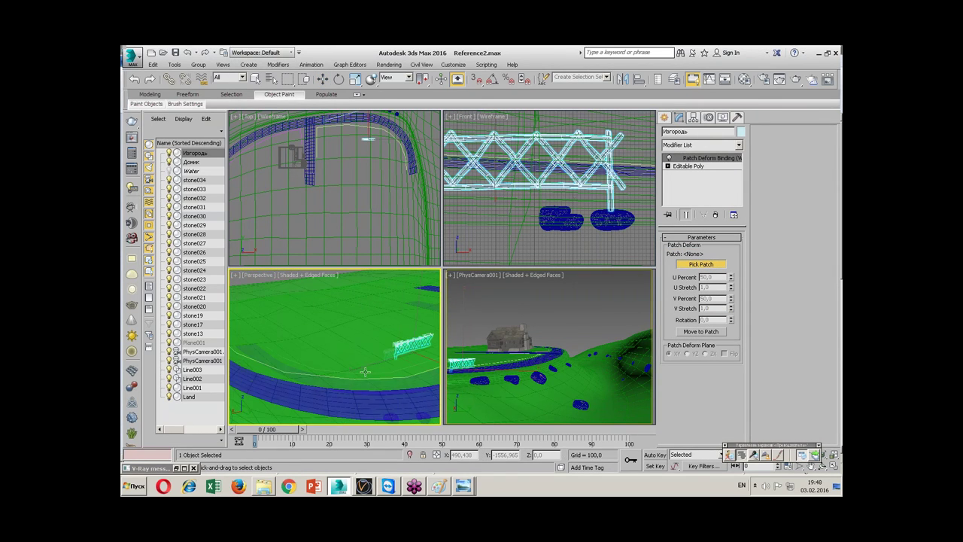
click(349, 378)
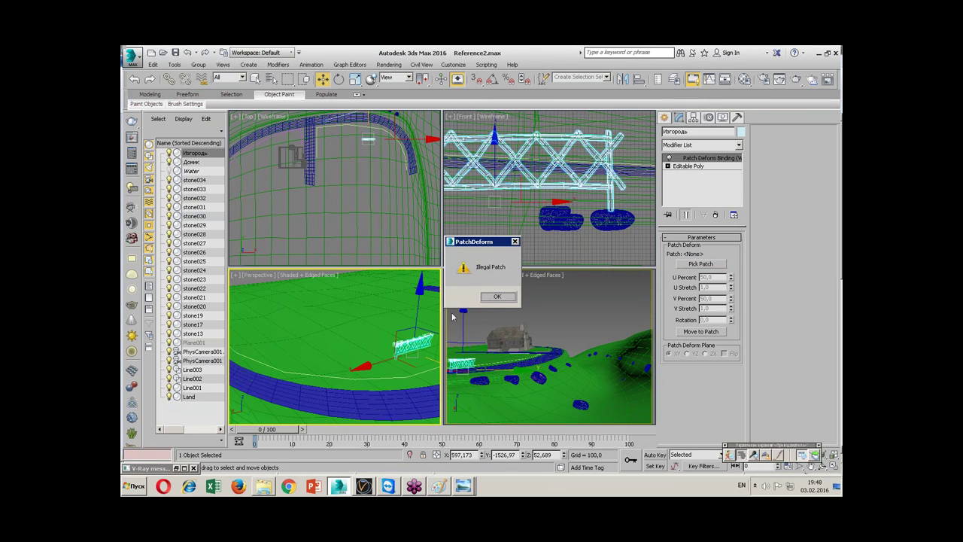
click(496, 297)
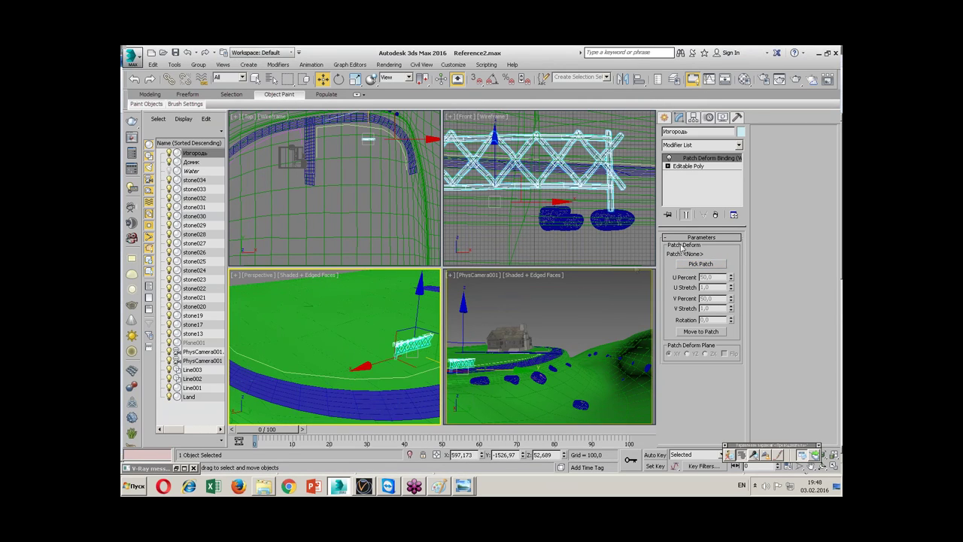
key(ctrl+z)
- Add PathDeform (WSM) to the fence and pick Line002 as its path
click(698, 145)
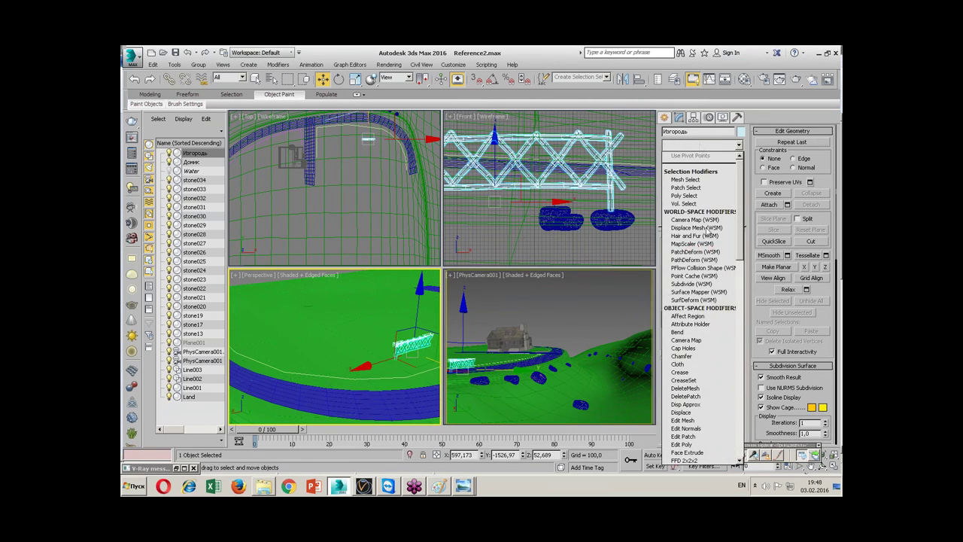
click(689, 261)
click(700, 264)
click(368, 384)
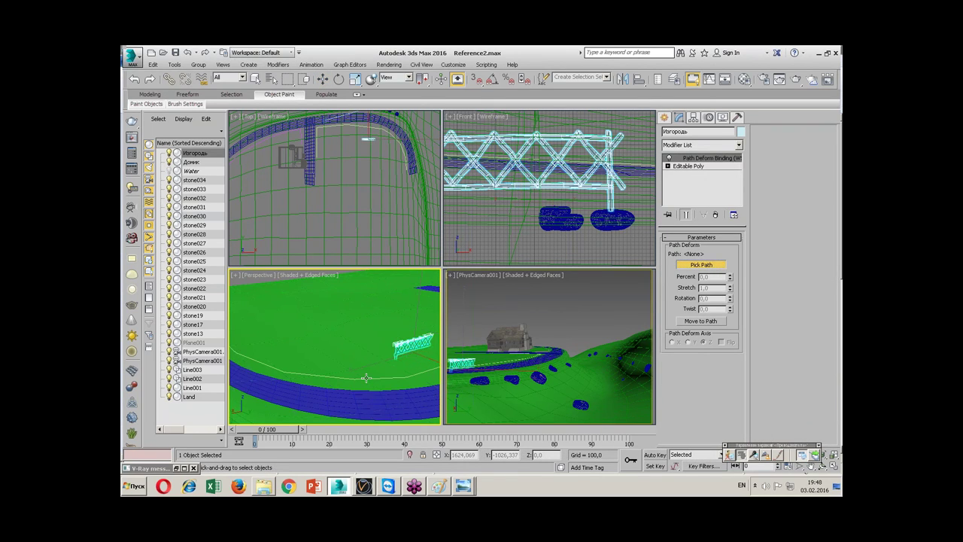
- Move the fence onto the Line002 path, deforming along X with Flip on
key(w)
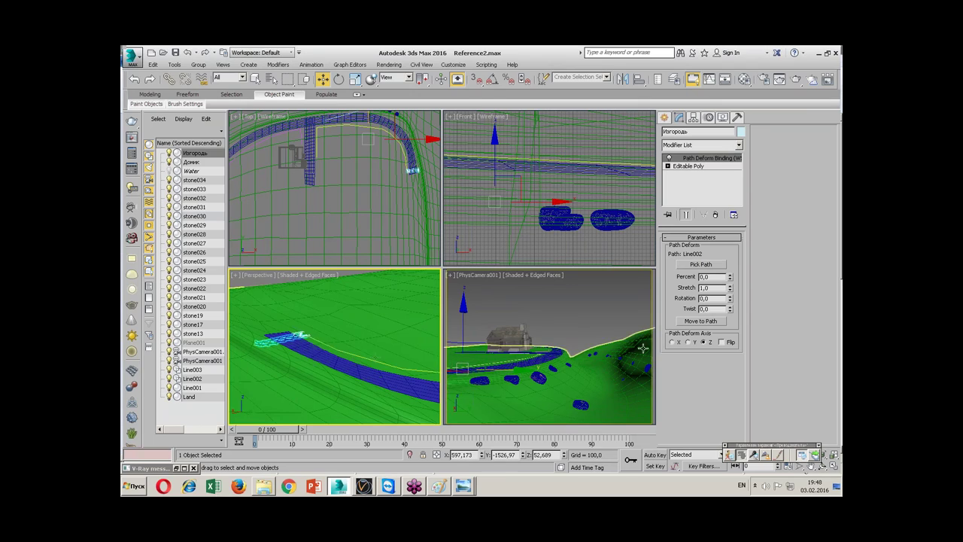
click(689, 322)
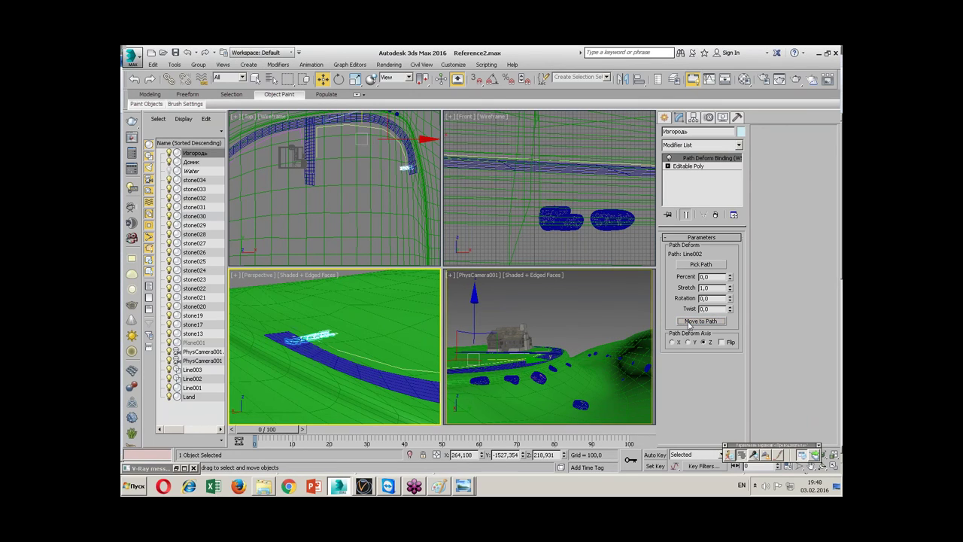
click(673, 343)
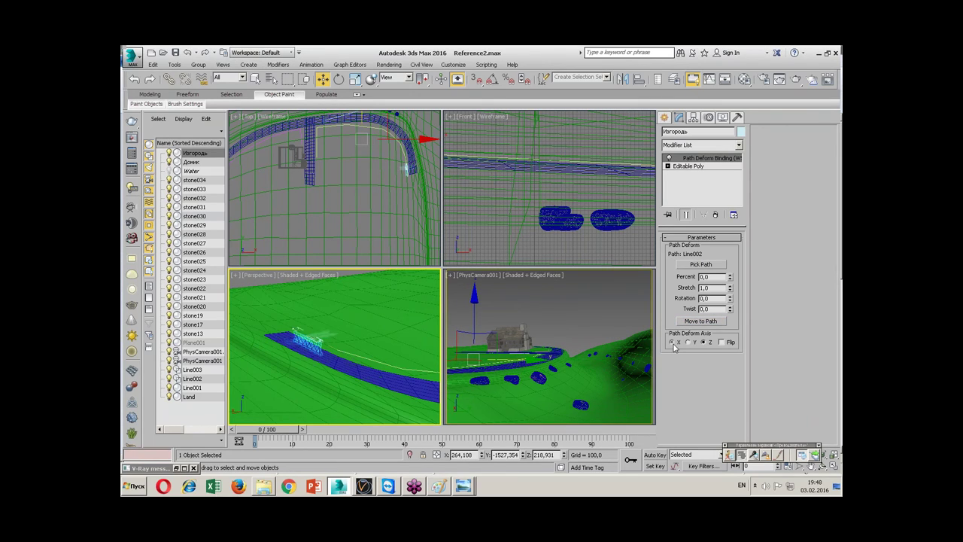
key(F3)
click(722, 342)
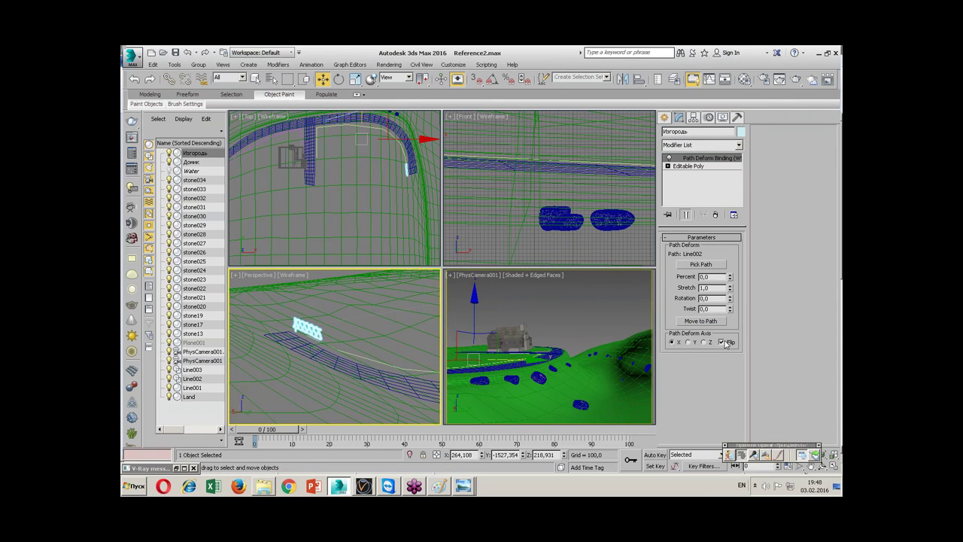
scroll(336, 367, up, 2)
scroll(335, 367, up, 2)
key(F3)
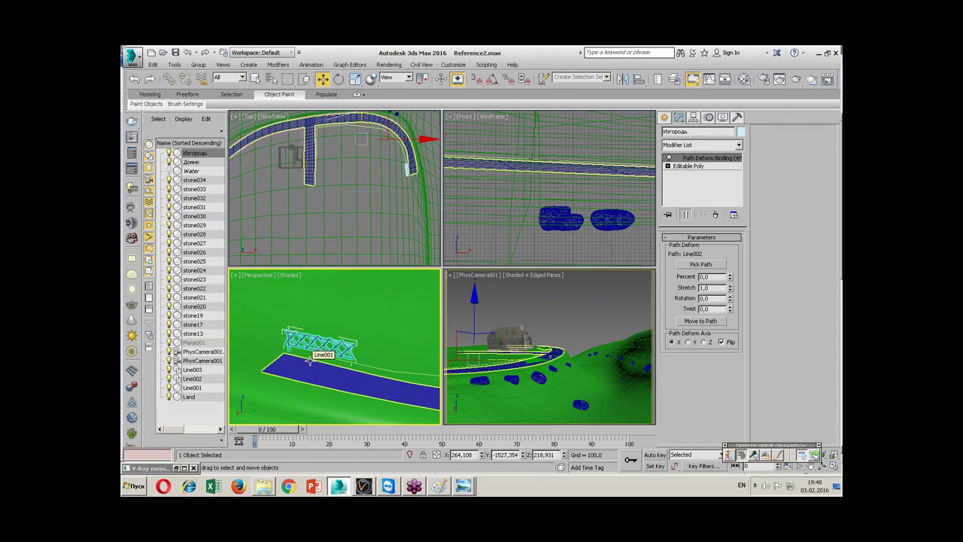
- Orbit out to view the road and house, then select the blue road strip
mouse_move(340, 334)
alt+middle_down()
mouse_move(273, 342)
mouse_move(326, 343)
alt+middle_up()
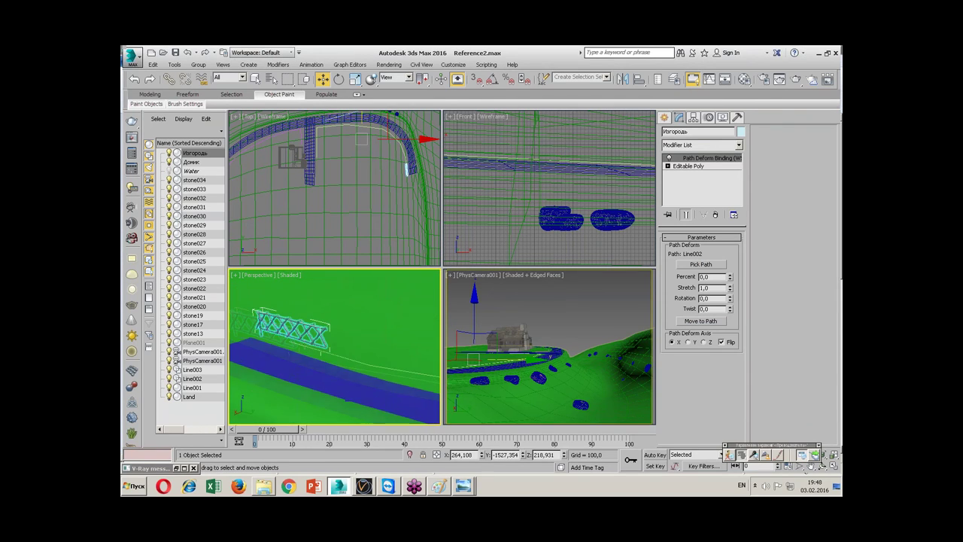
scroll(348, 346, down, 2)
scroll(350, 346, down, 2)
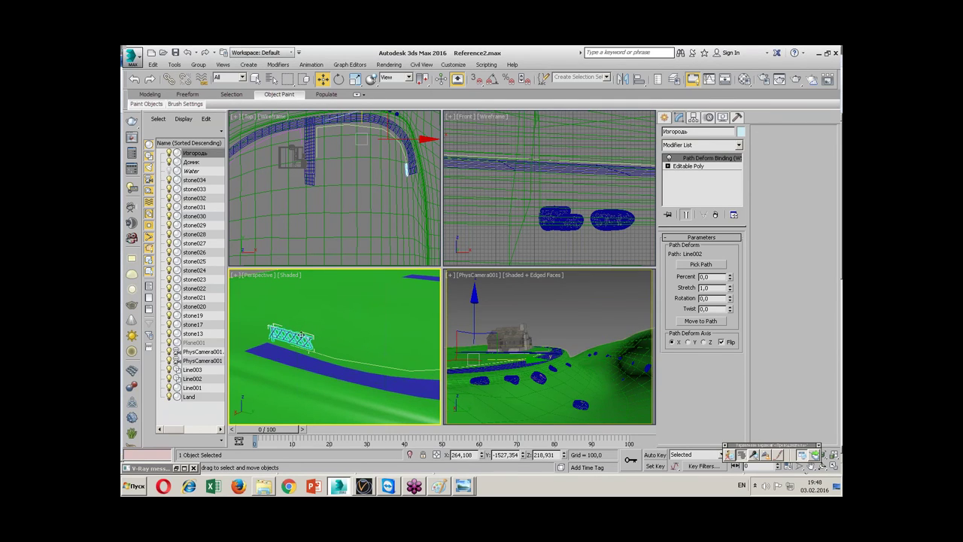
click(450, 371)
mouse_move(376, 354)
alt+middle_down()
mouse_move(343, 362)
mouse_move(354, 352)
alt+middle_up()
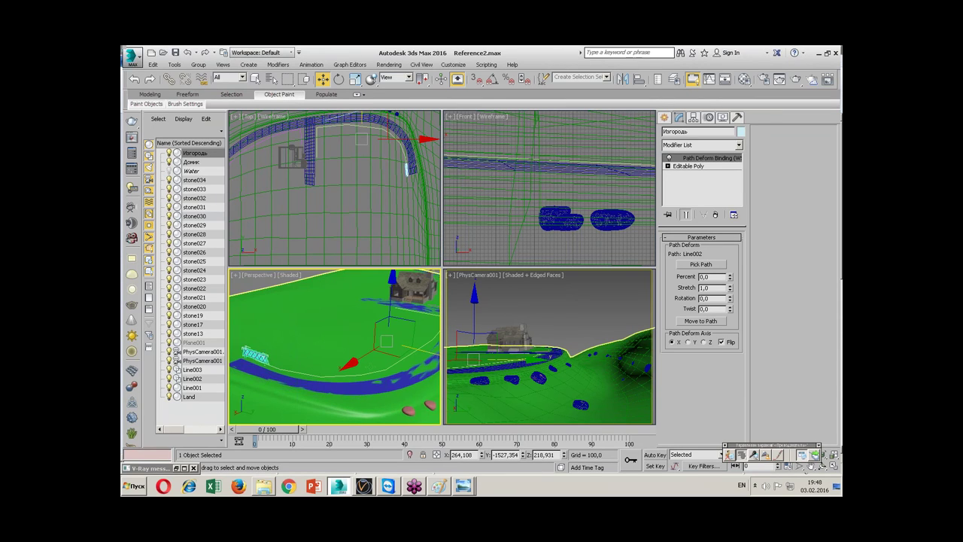
scroll(397, 183, up, 3)
middle_drag(397, 183, 394, 215)
scroll(395, 218, up, 1)
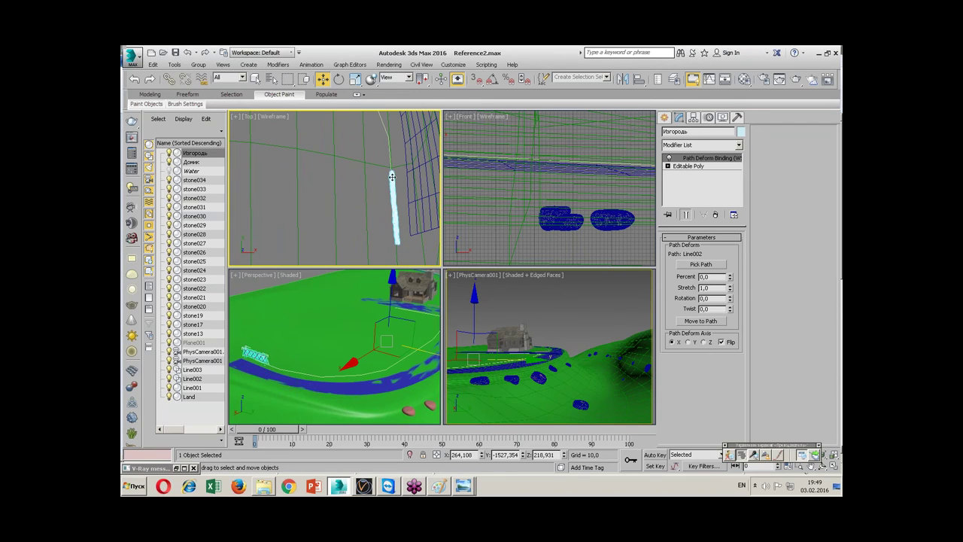
click(738, 119)
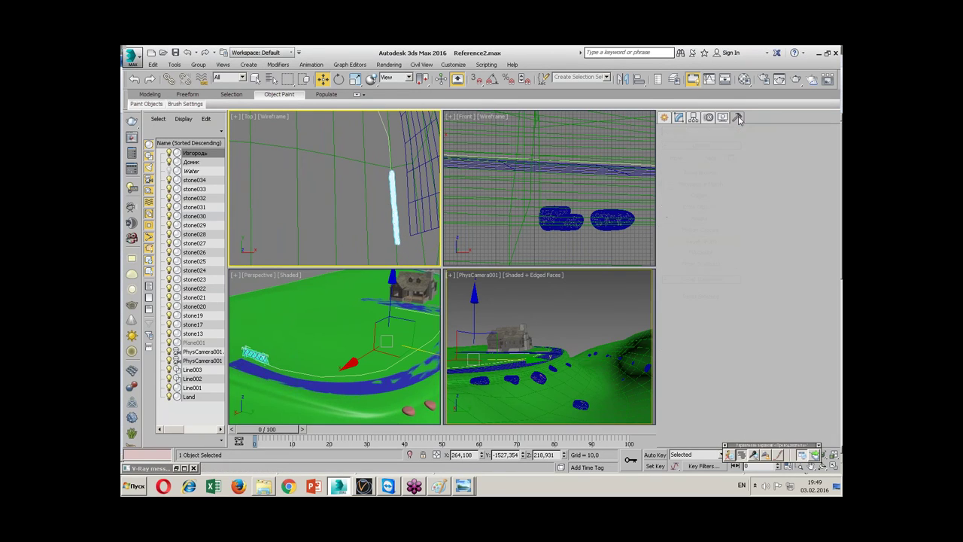
click(700, 218)
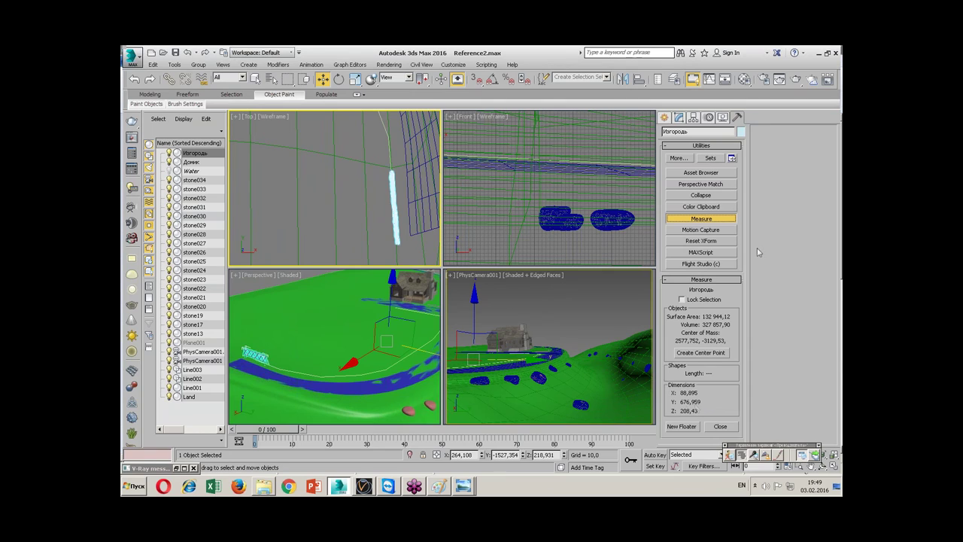
click(679, 118)
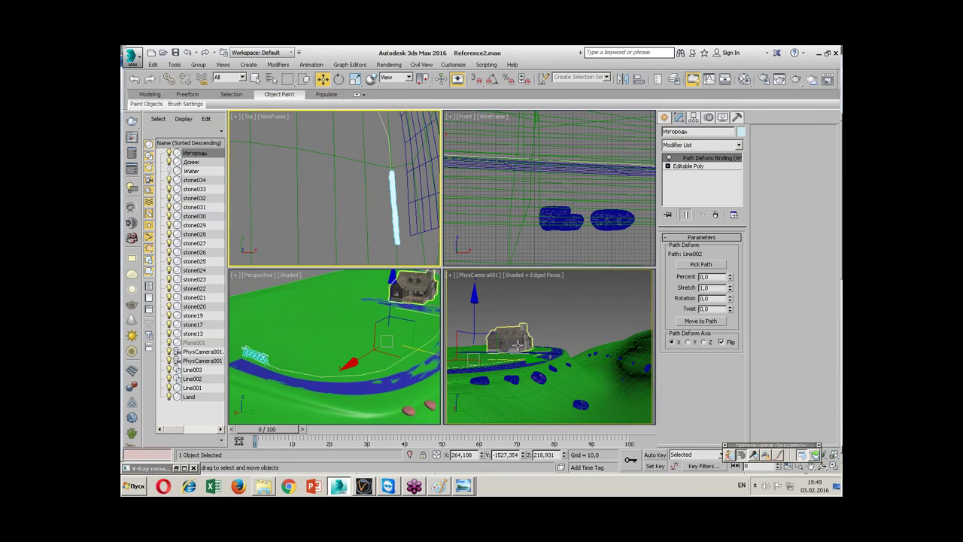
right_click(316, 288)
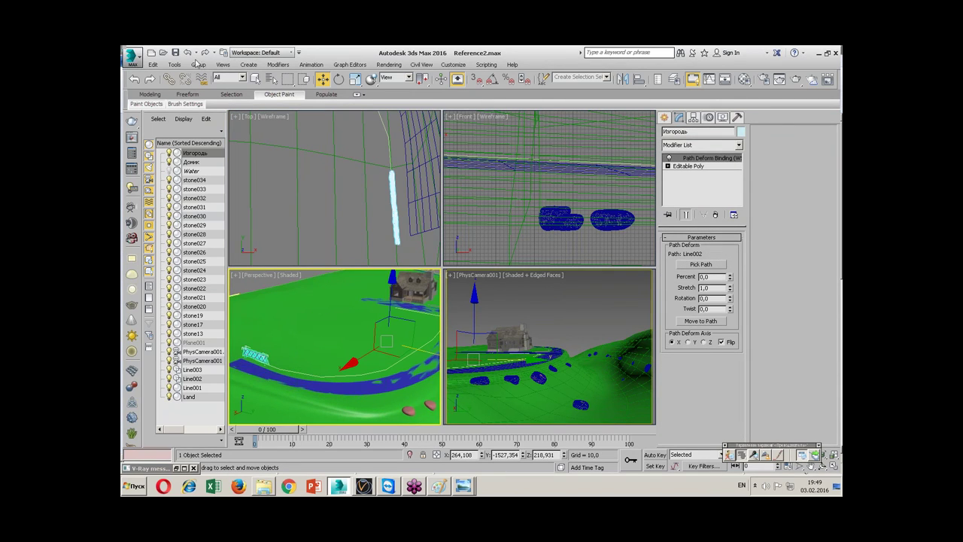
click(175, 64)
click(200, 219)
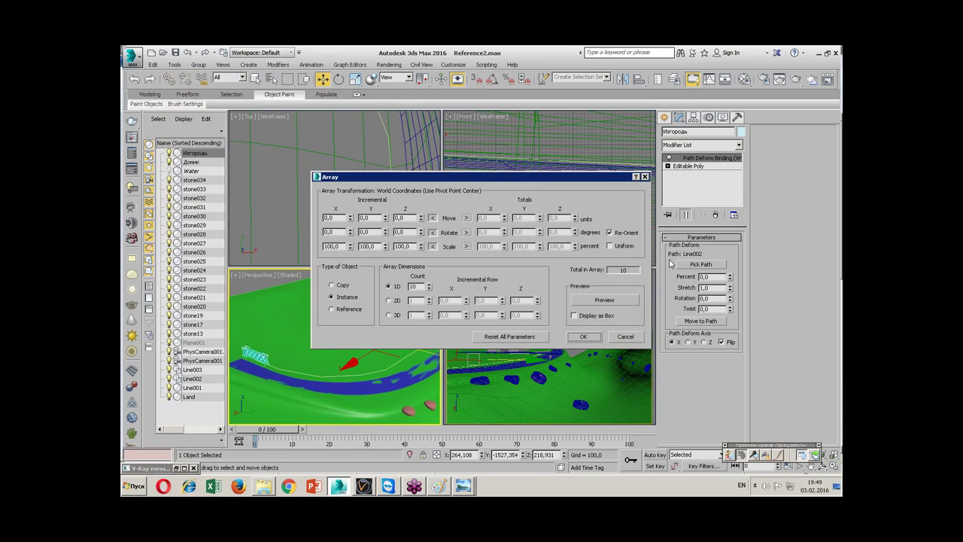
click(591, 300)
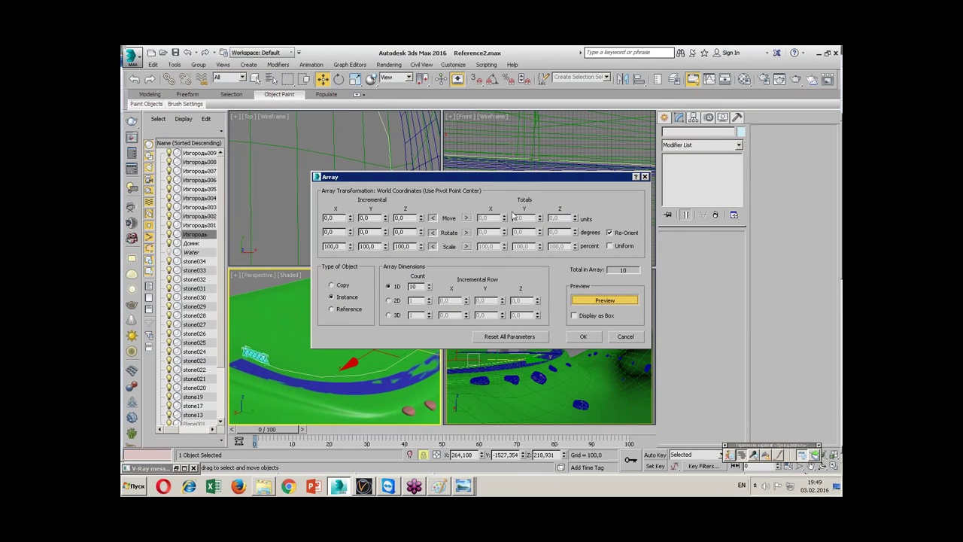
drag(510, 180, 400, 79)
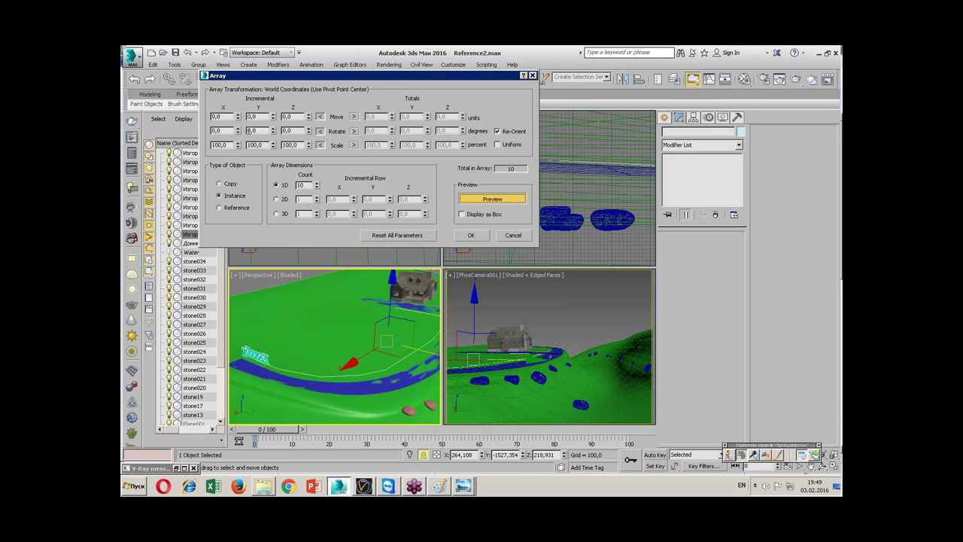
drag(273, 118, 275, 109)
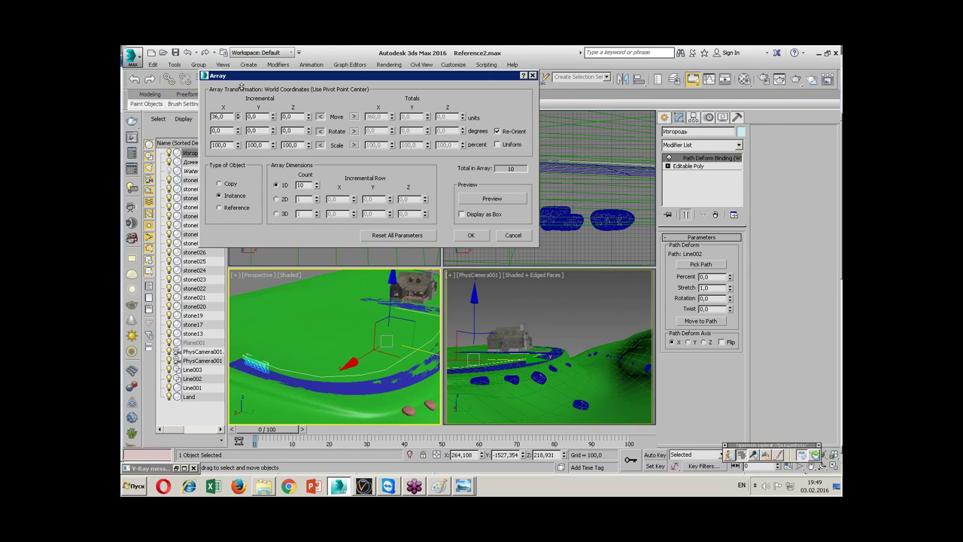
click(513, 235)
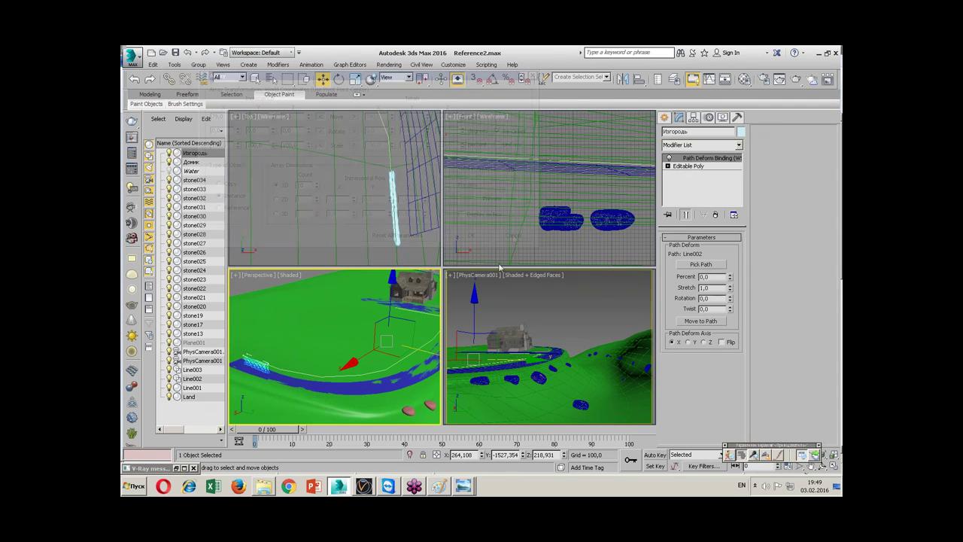
- Turn Flip back on so the fence stands upright, frame it, and open Tools > Array
middle_drag(298, 372, 328, 363)
scroll(328, 362, up, 5)
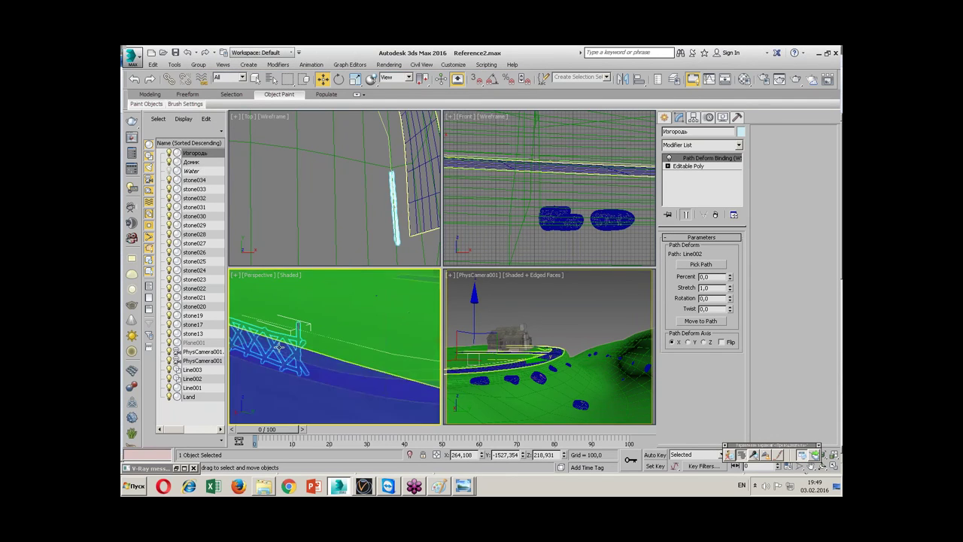
scroll(338, 354, up, 3)
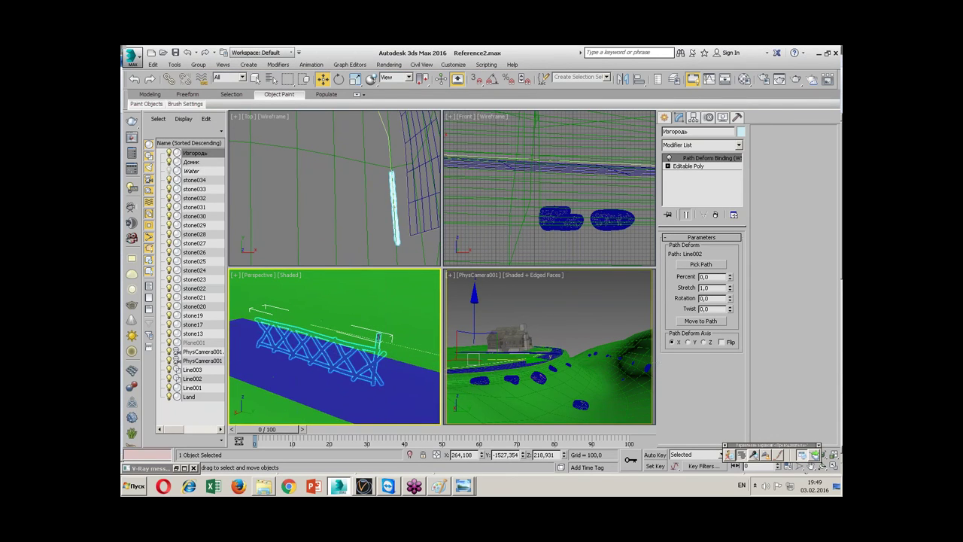
click(722, 342)
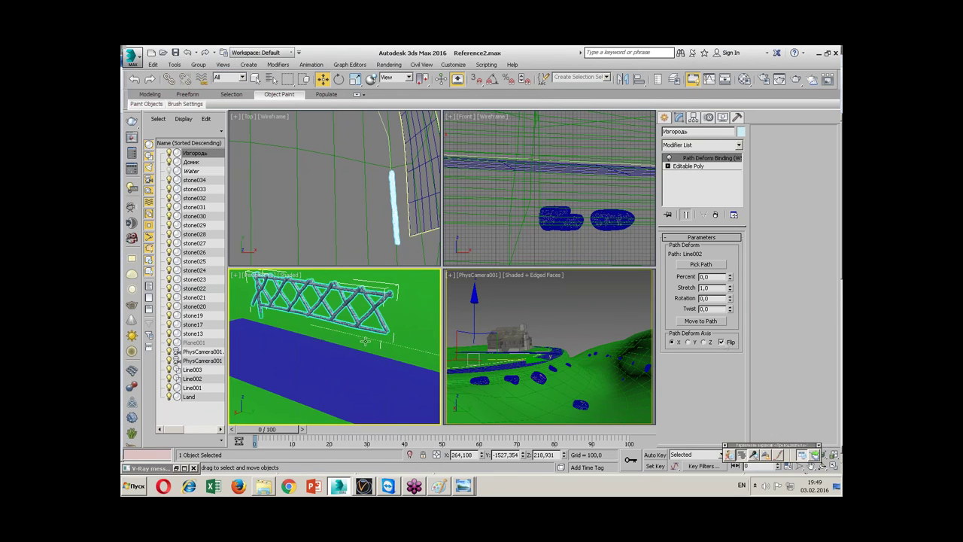
click(823, 455)
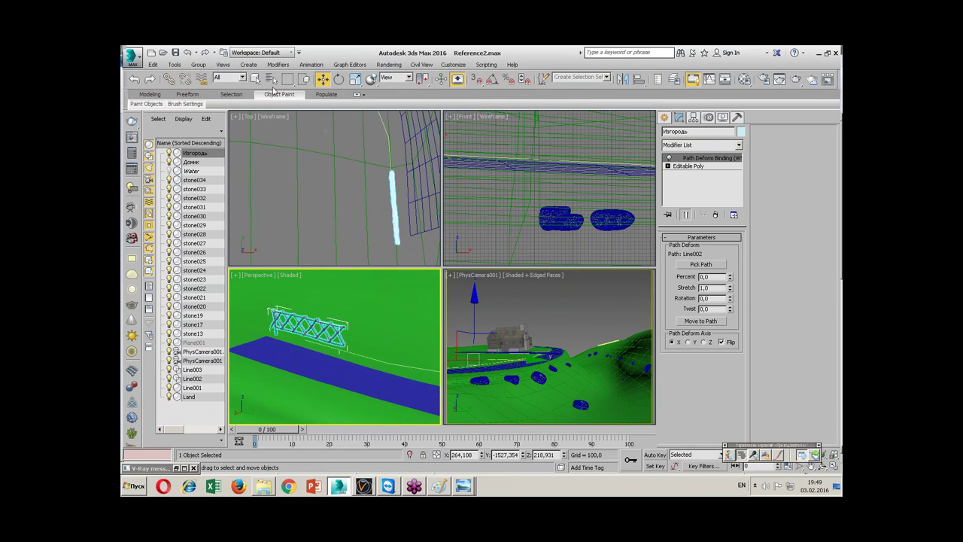
click(174, 65)
click(195, 215)
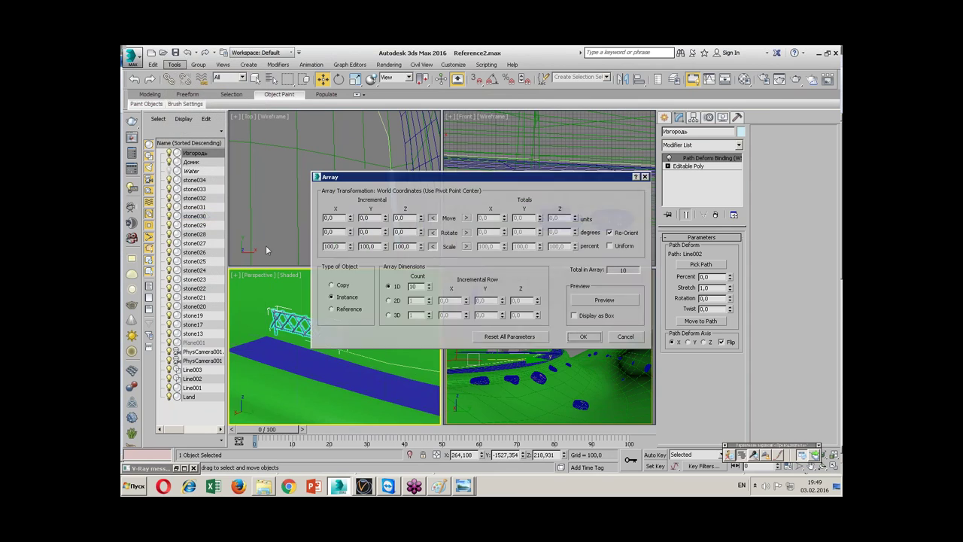
- Preview the array and set the incremental X move to -639
click(604, 300)
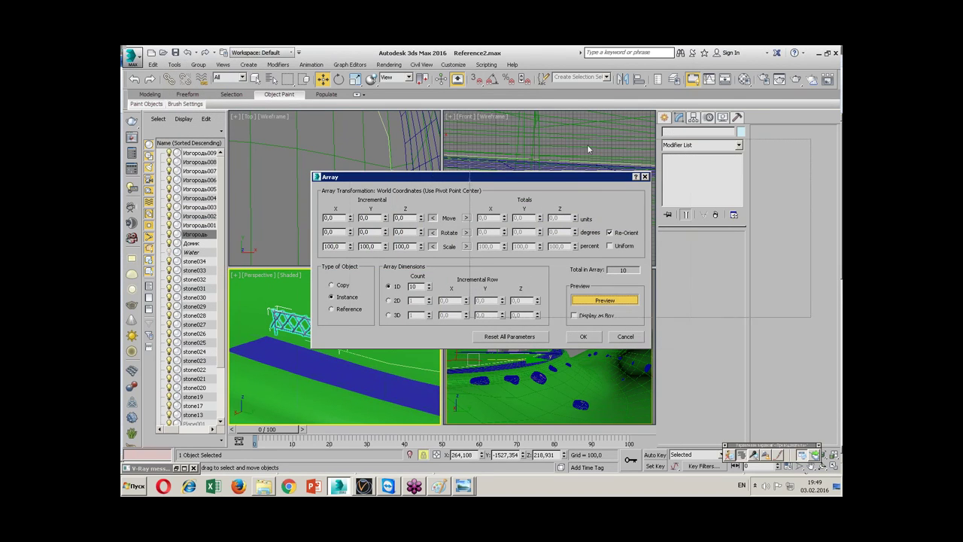
mouse_move(512, 148)
mouse_down()
mouse_move(515, 134)
mouse_move(534, 203)
mouse_move(507, 153)
mouse_up()
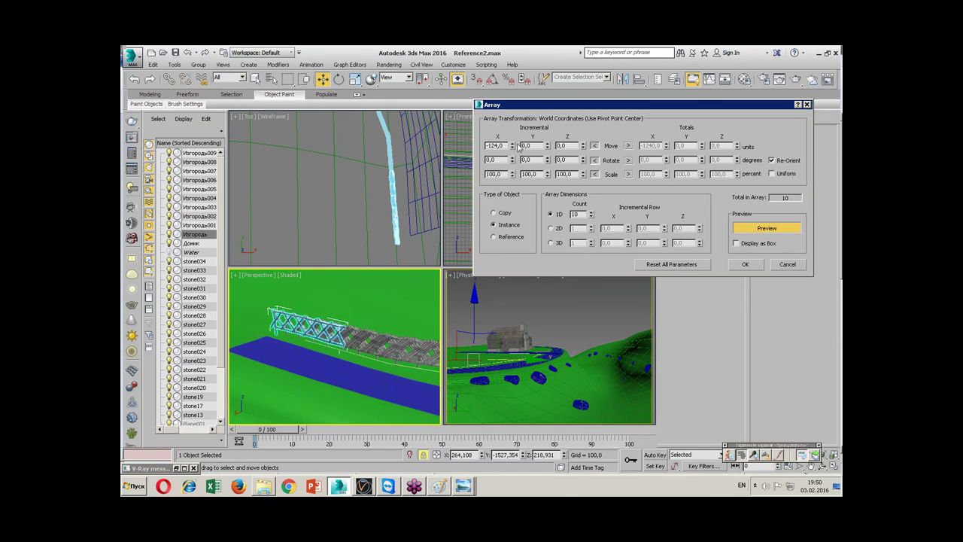
drag(512, 147, 547, 273)
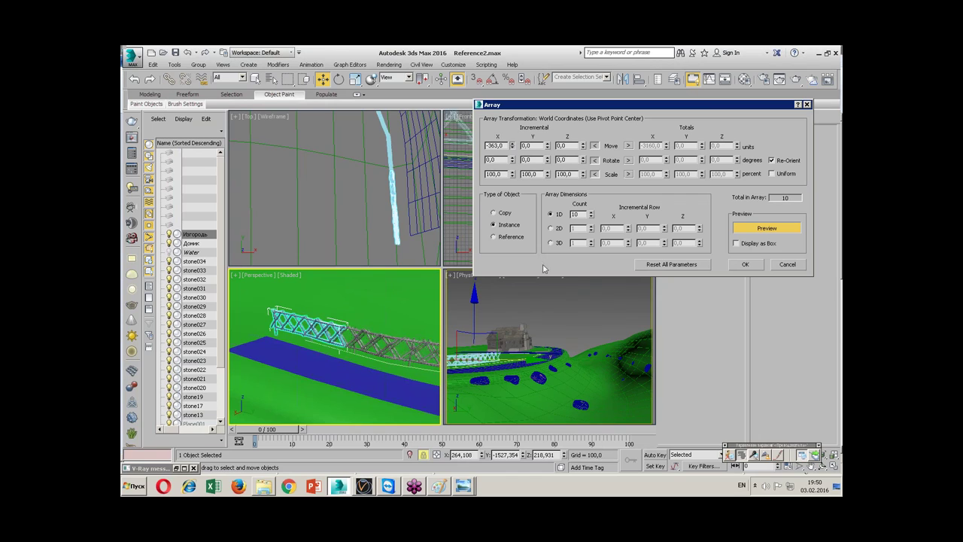
drag(547, 273, 609, 403)
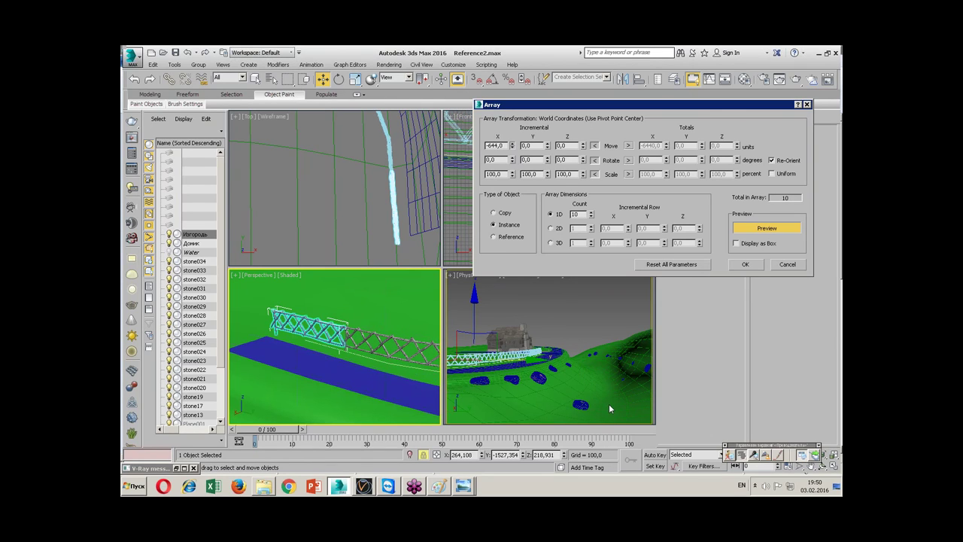
drag(608, 404, 608, 401)
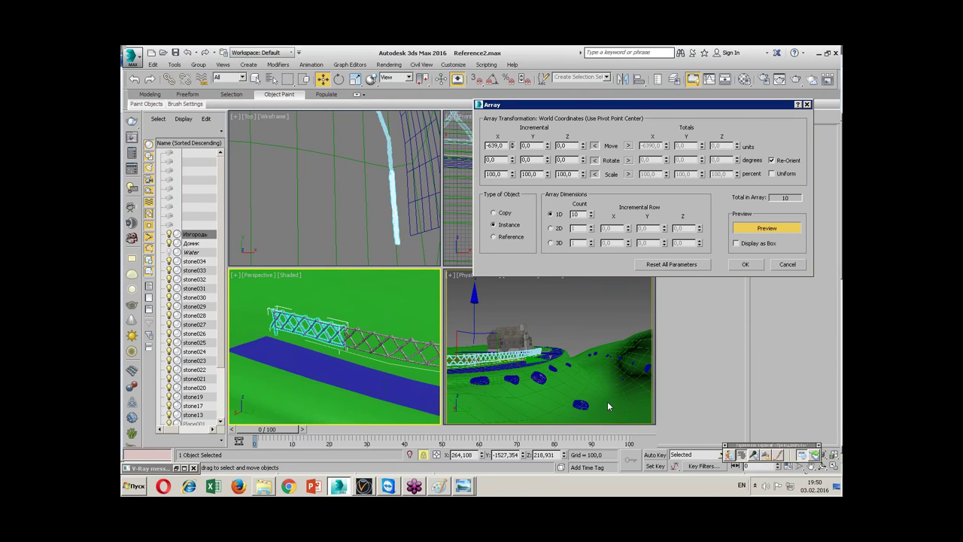
- Set the count to 12 instanced fences and create the array
alt+middle_drag(324, 350, 340, 321)
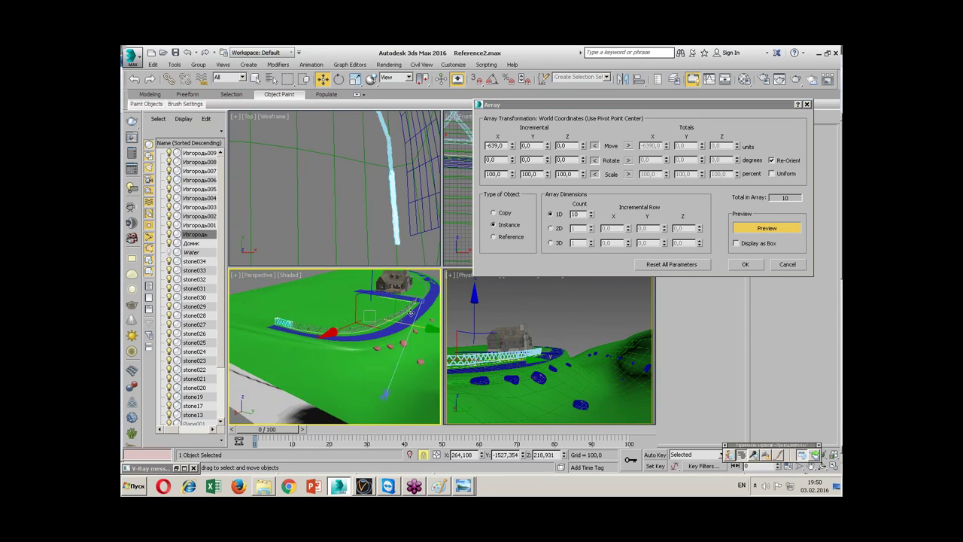
alt+middle_drag(368, 316, 370, 317)
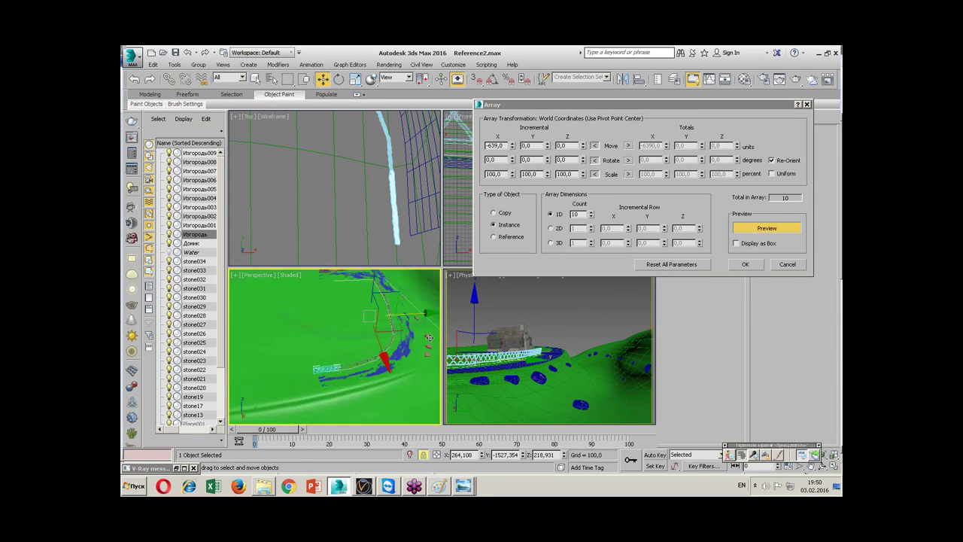
scroll(353, 285, up, 3)
scroll(369, 301, up, 2)
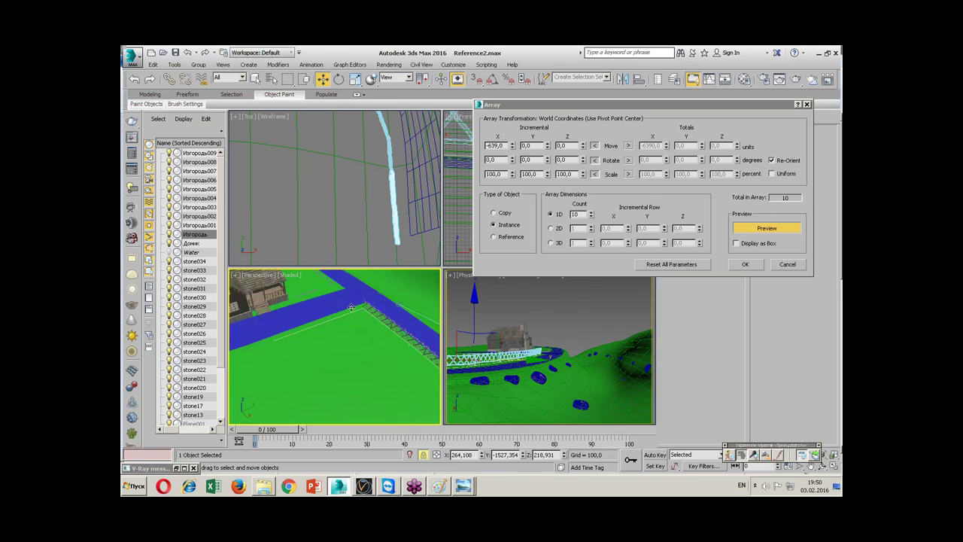
scroll(376, 308, up, 2)
alt+middle_drag(379, 310, 383, 335)
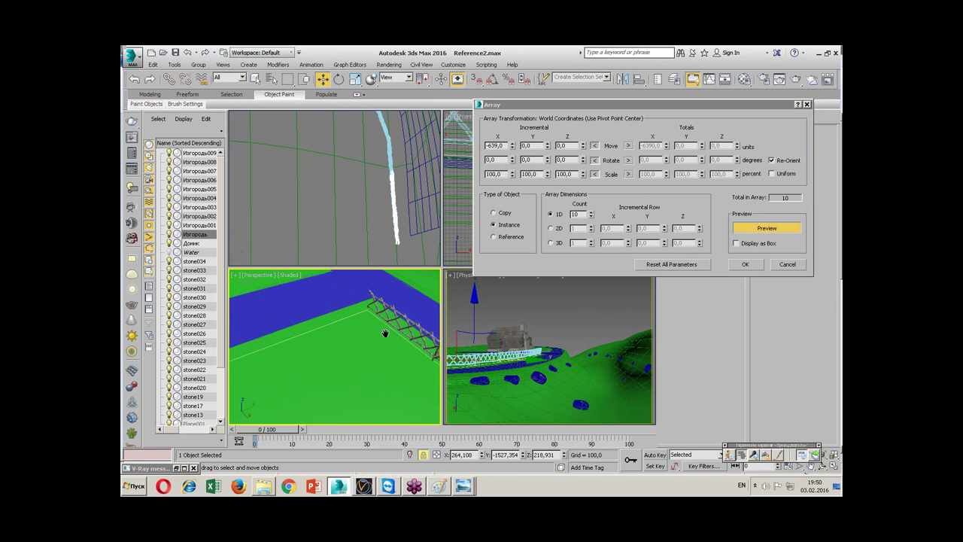
scroll(367, 326, down, 2)
scroll(367, 326, down, 2)
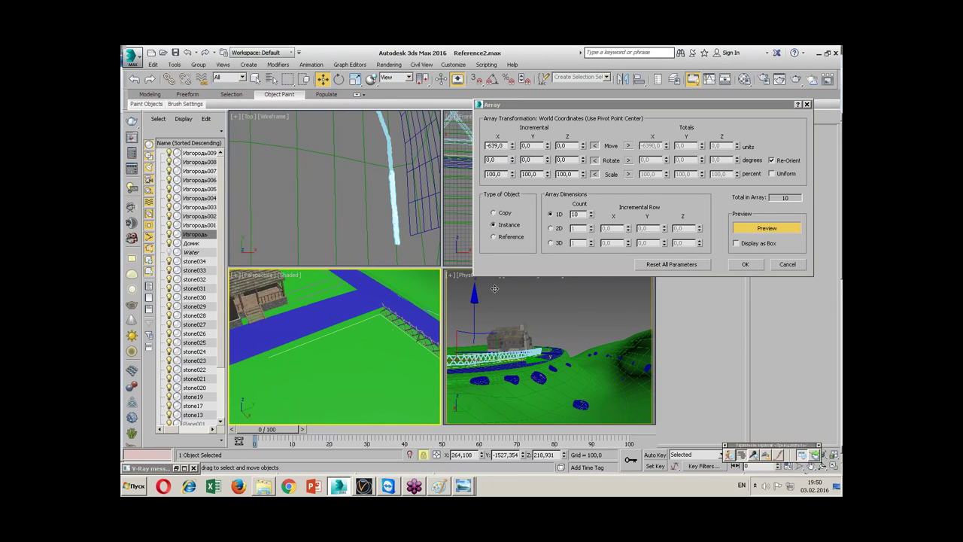
click(591, 213)
click(592, 213)
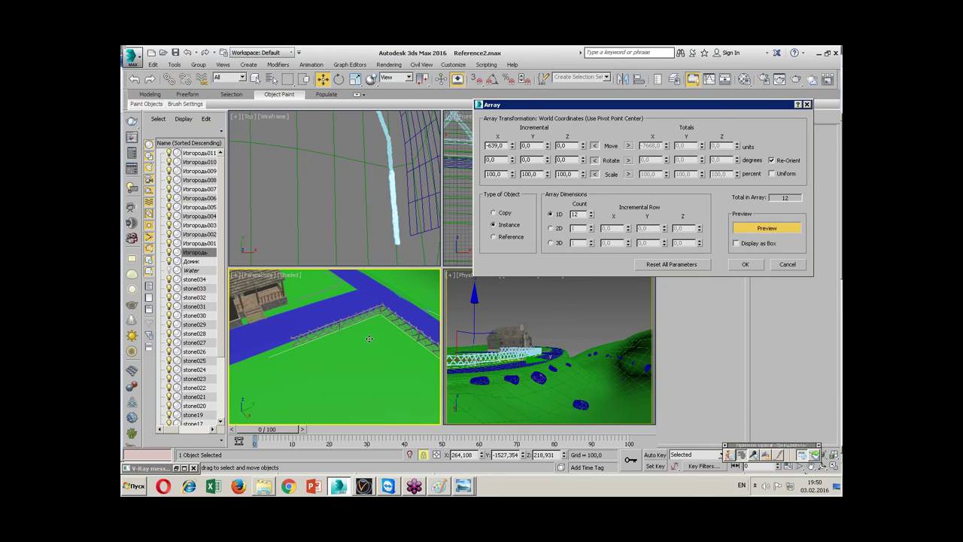
click(745, 264)
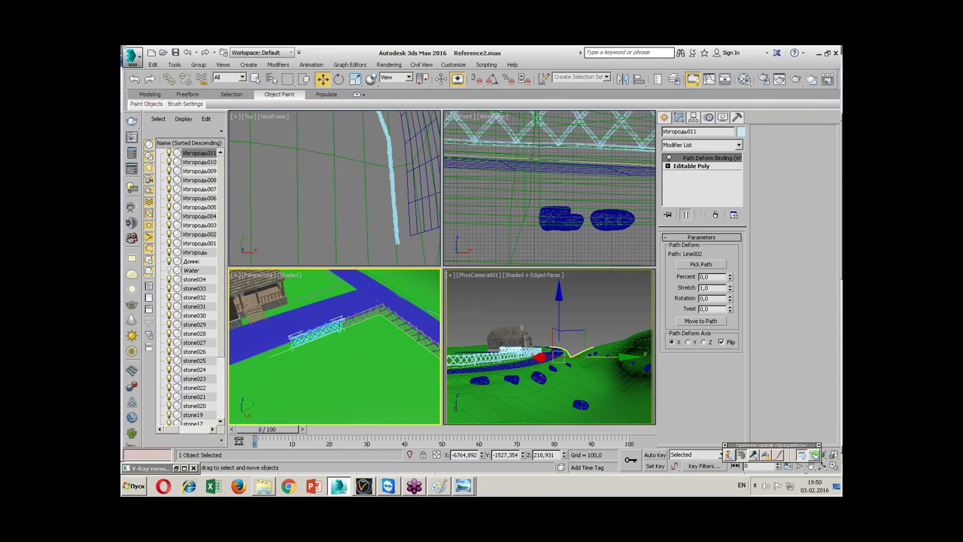
- Inspect the fence array in the maximized camera view, shaded without edges
right_click(536, 328)
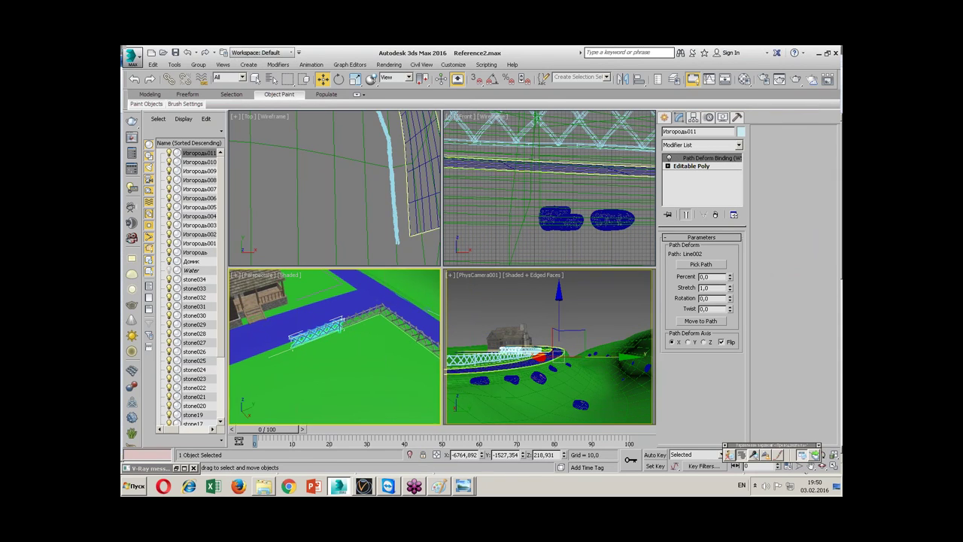
click(585, 318)
key(alt+w)
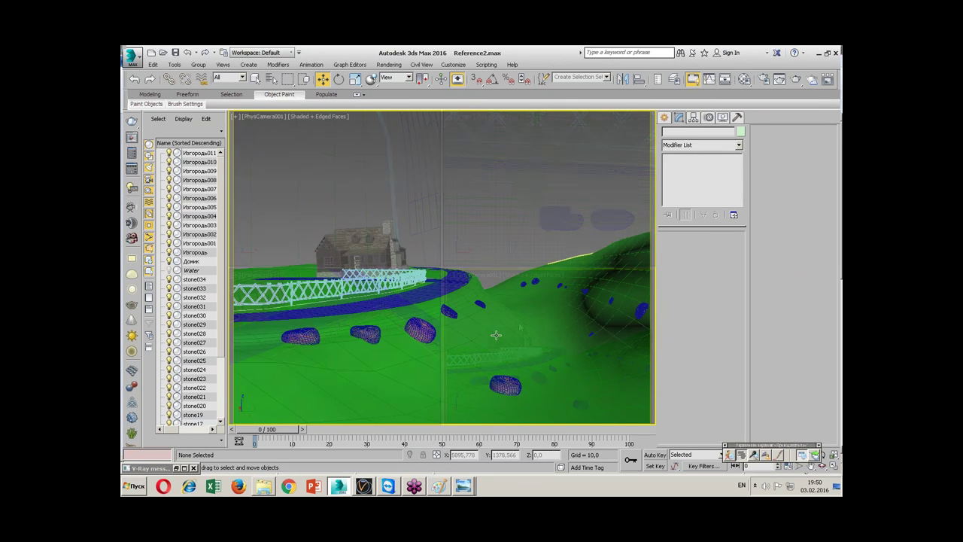
key(F4)
key(F4)
key(alt+w)
- Maximize the Perspective view and navigate to the fence and house
click(334, 346)
key(alt+w)
alt+middle_drag(391, 286, 432, 318)
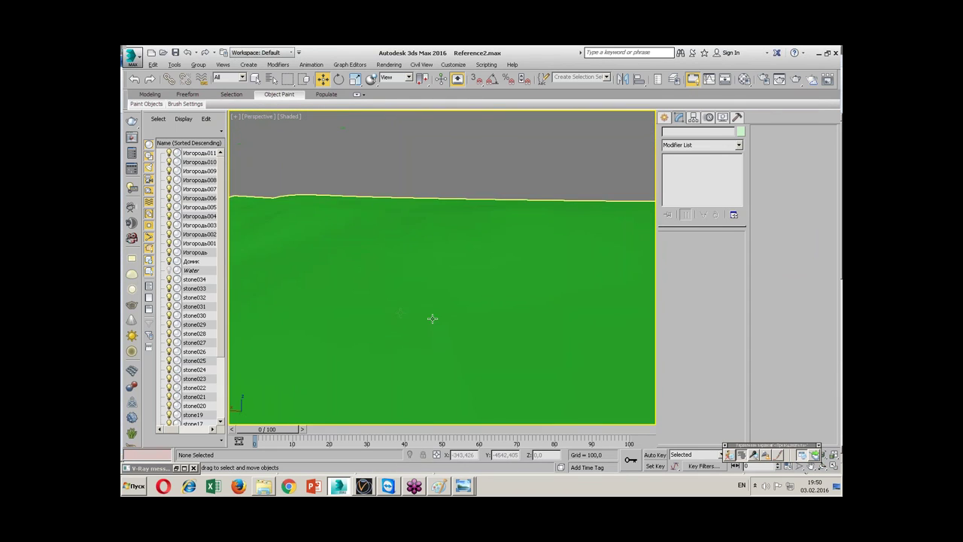
scroll(432, 318, down, 5)
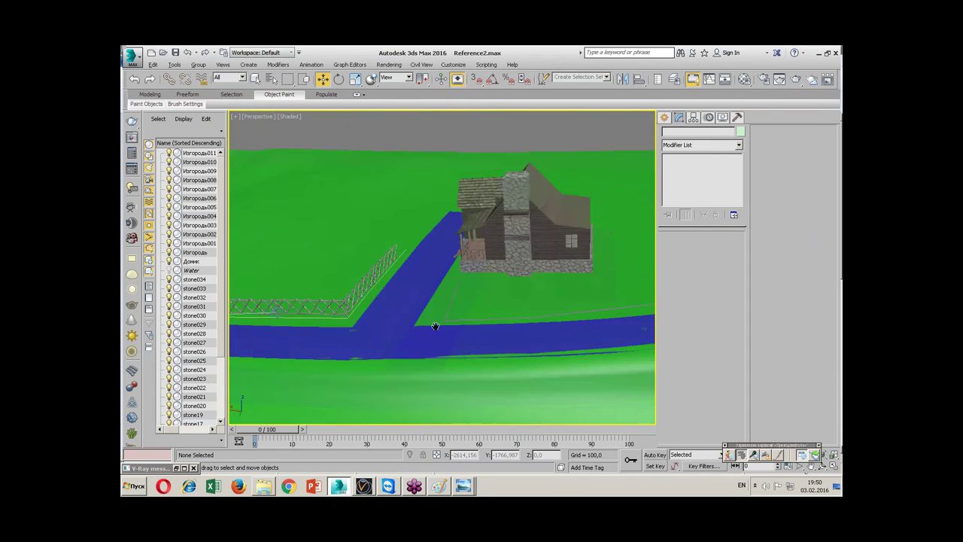
alt+middle_drag(435, 326, 433, 338)
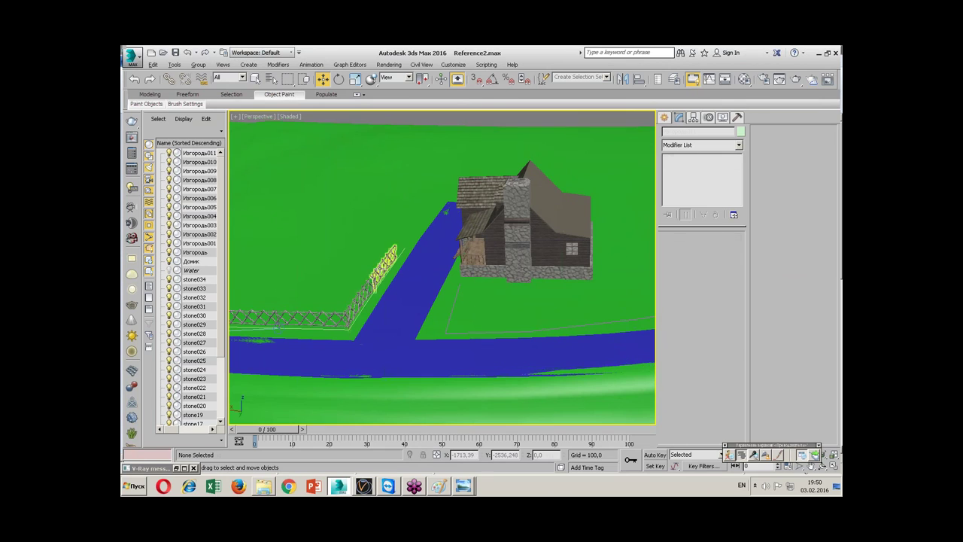
- Select Изгородь011 and Shift-drag a copy along X for Clone Options
click(382, 268)
mouse_move(382, 268)
alt+middle_down()
mouse_move(415, 309)
mouse_move(472, 293)
mouse_move(459, 259)
alt+middle_up()
scroll(415, 309, down, 5)
scroll(456, 256, down, 5)
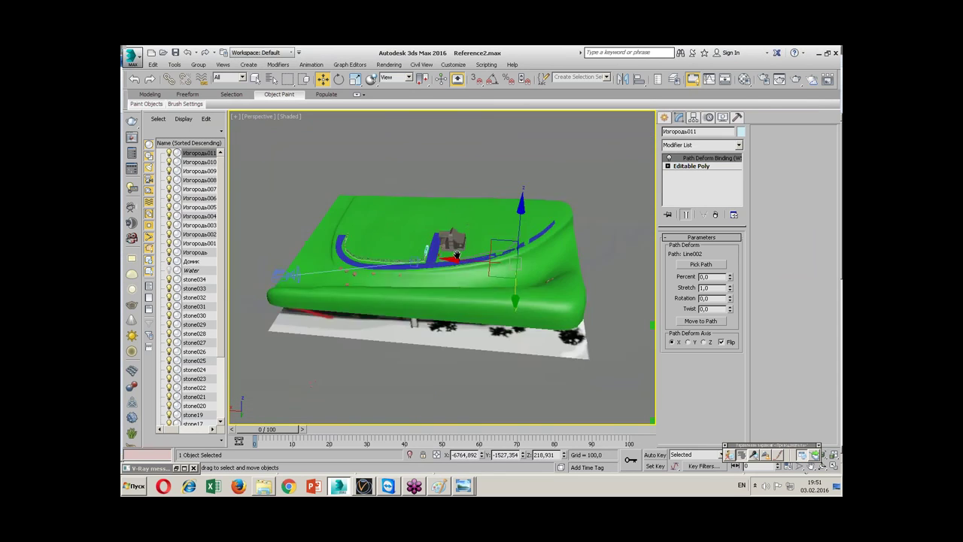
scroll(457, 256, up, 5)
scroll(457, 256, up, 5)
scroll(424, 296, down, 3)
scroll(424, 296, down, 3)
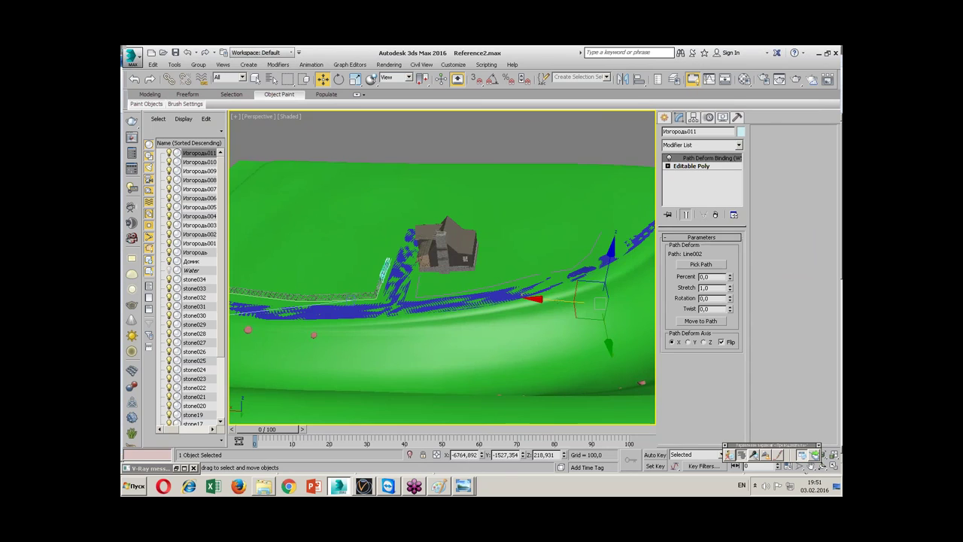
shift+drag(561, 300, 641, 304)
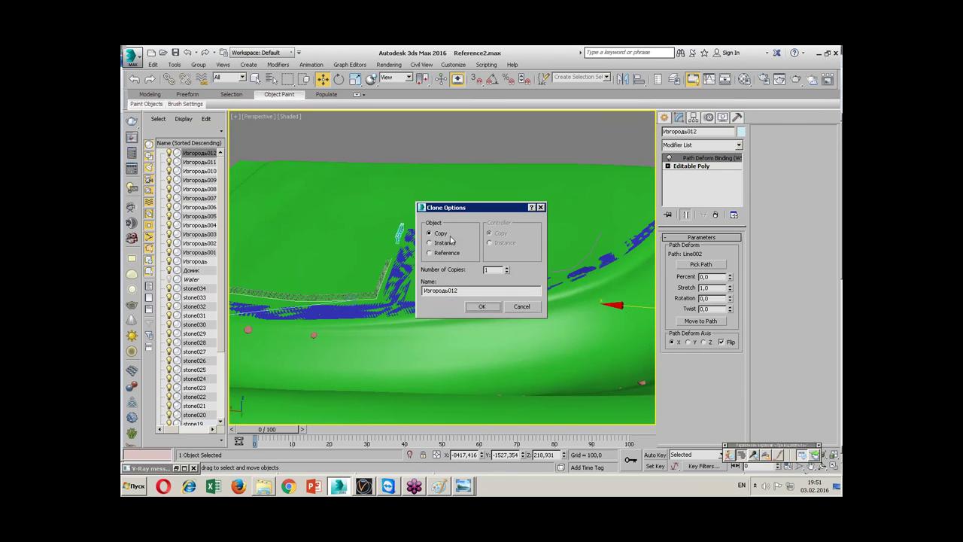
- Create the Изгородь012 copy and remove its existing Path Deform modifier
click(481, 306)
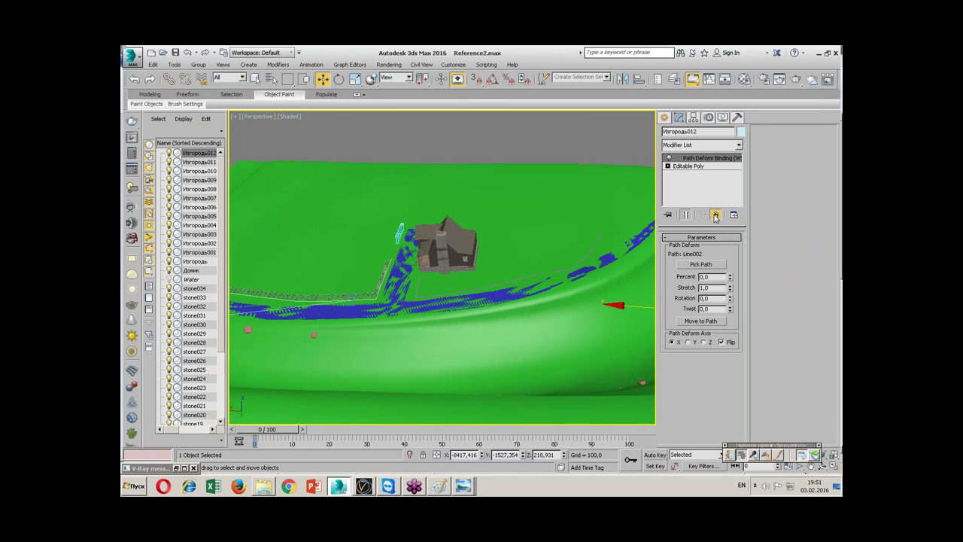
click(715, 217)
click(821, 464)
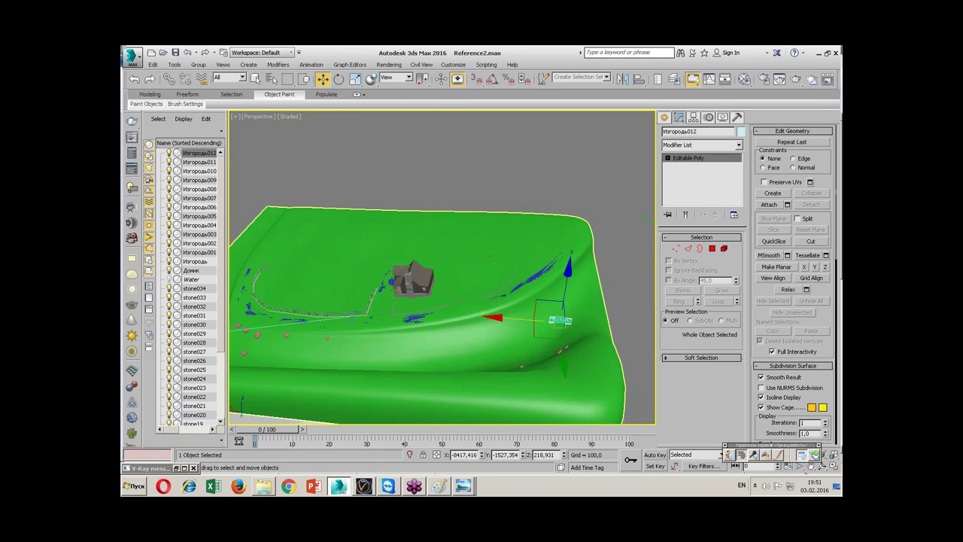
alt+middle_drag(482, 316, 433, 312)
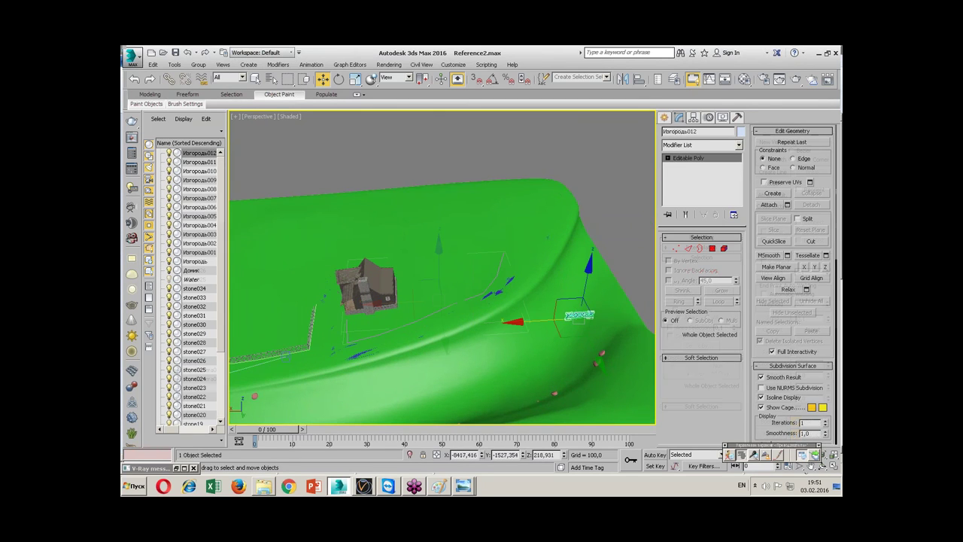
- Apply PathDeform bound to Line003, moved onto the path, X axis, Flip on
click(689, 145)
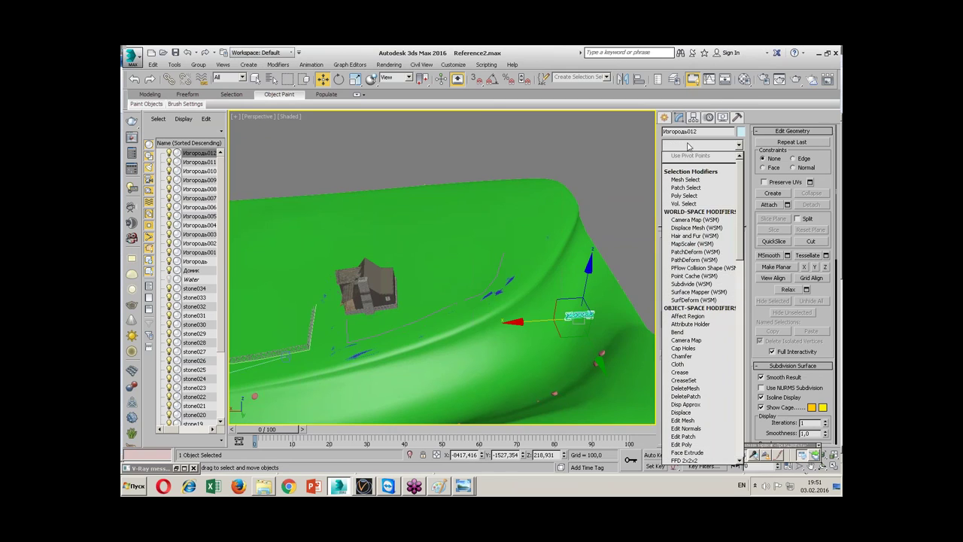
click(675, 258)
click(527, 319)
click(685, 321)
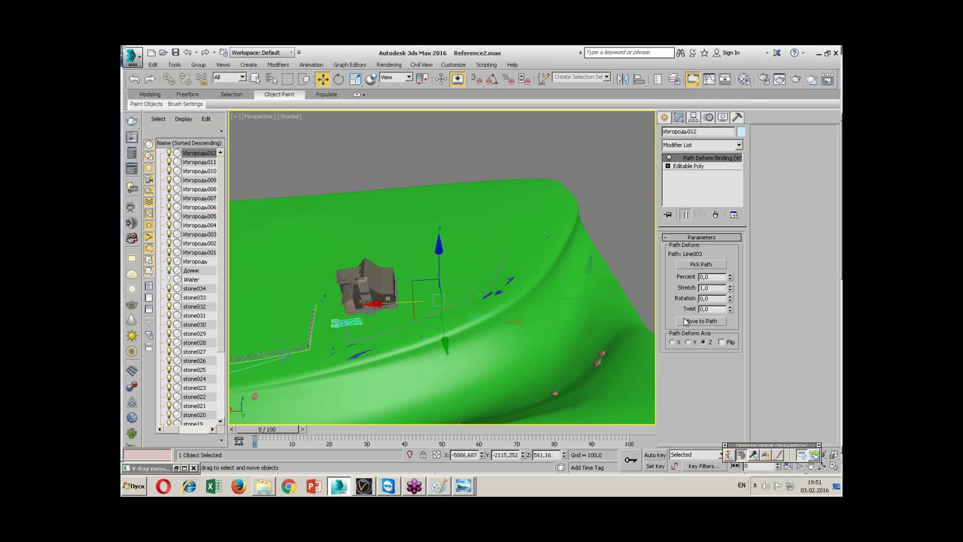
click(671, 341)
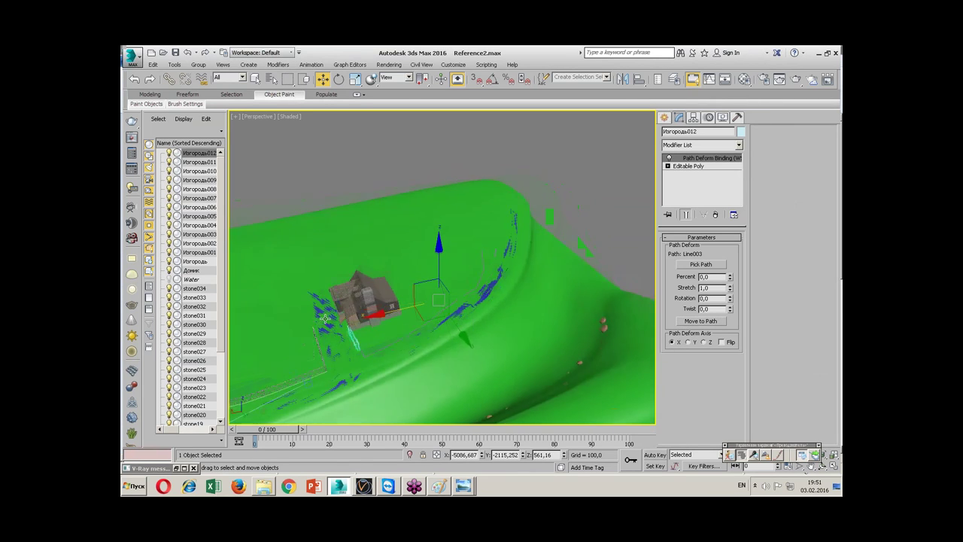
alt+middle_drag(325, 319, 391, 316)
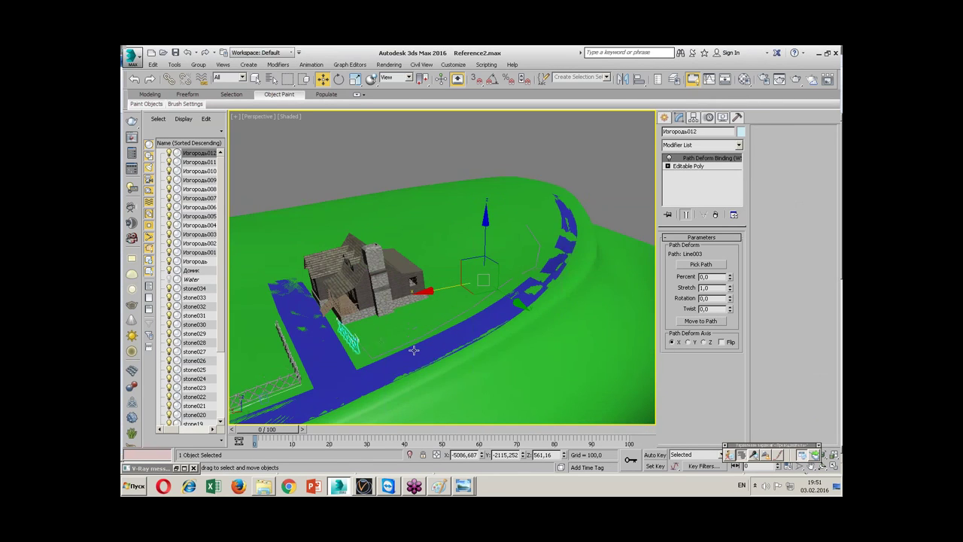
click(722, 342)
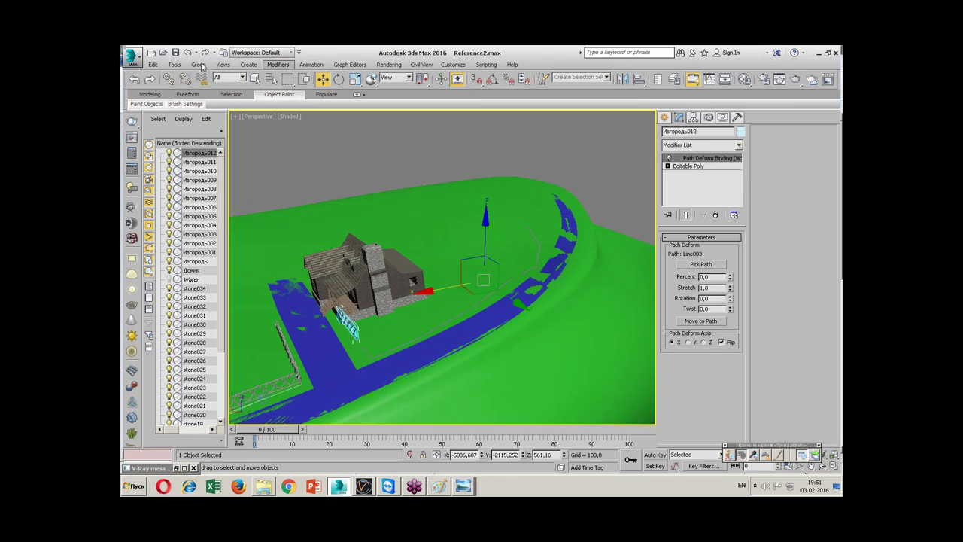
click(174, 65)
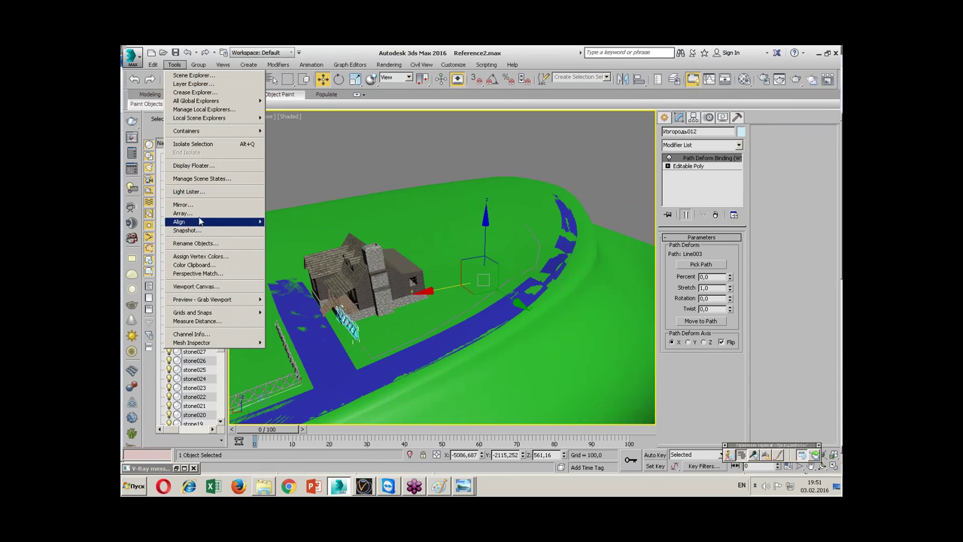
- Preview an instanced array of Изгородь012 spaced -639 along X
click(182, 213)
drag(451, 172, 576, 89)
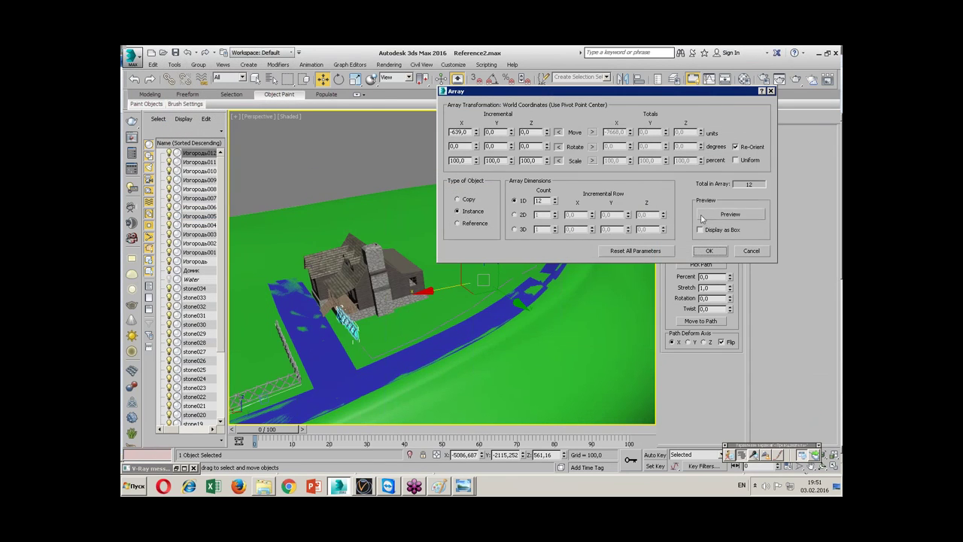
click(703, 216)
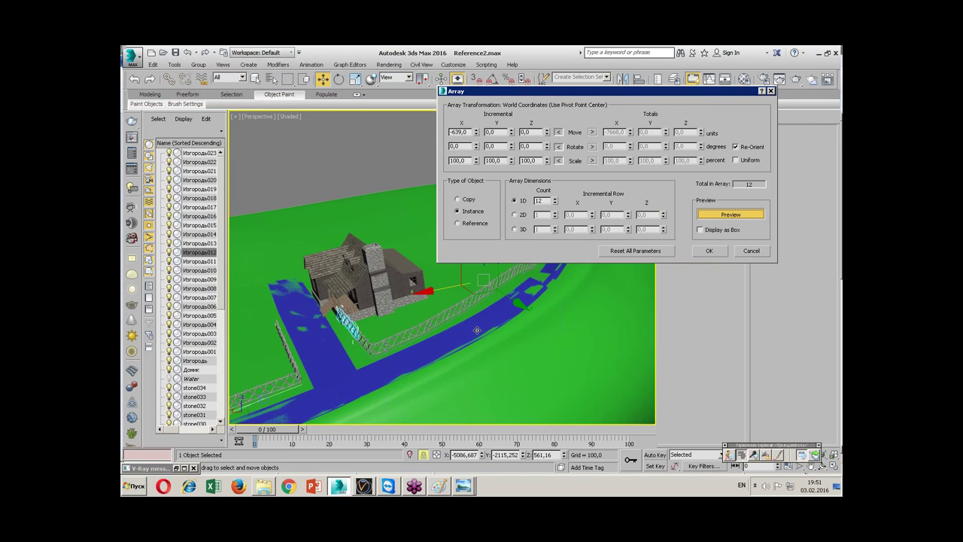
alt+middle_drag(571, 207, 547, 262)
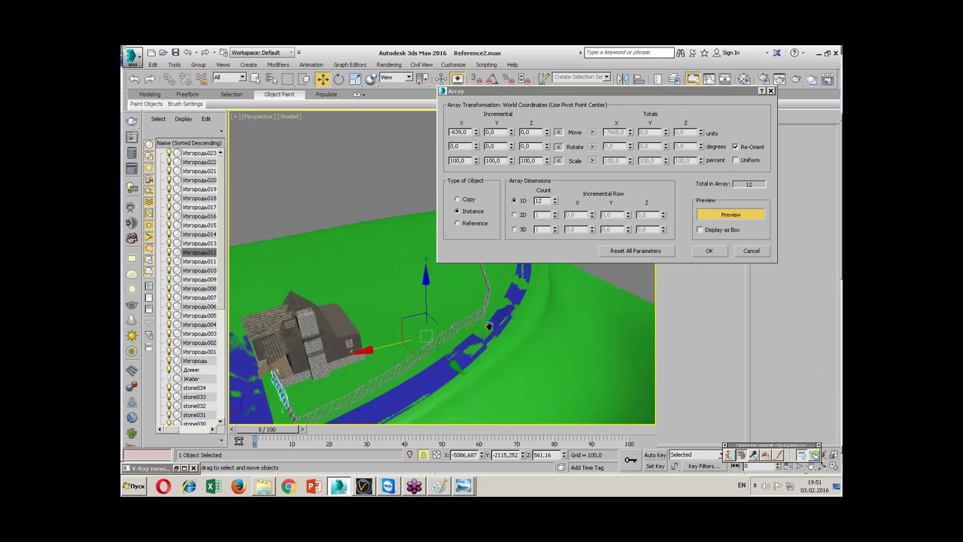
- Settle on a count of 10 fence instances and create the array
click(554, 203)
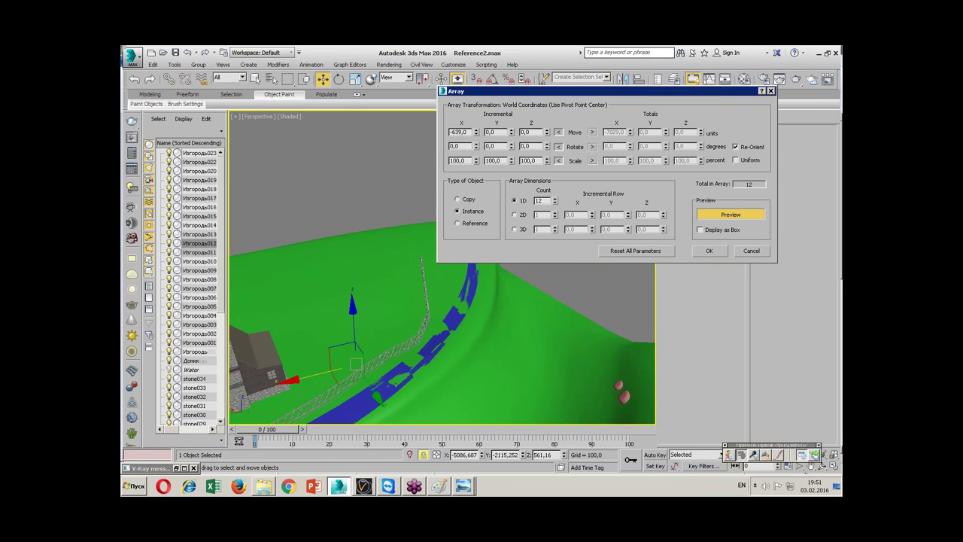
click(556, 204)
click(556, 204)
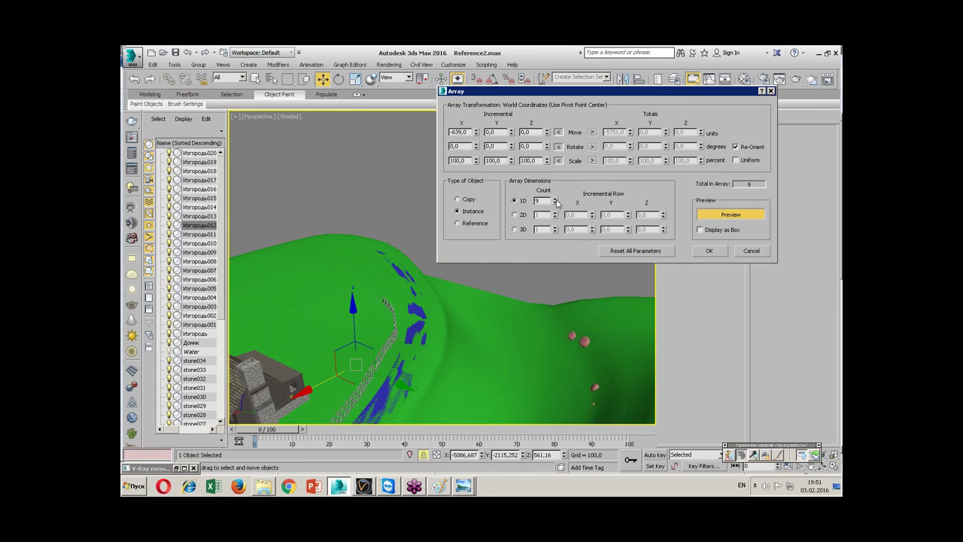
click(556, 200)
alt+middle_drag(519, 256, 484, 291)
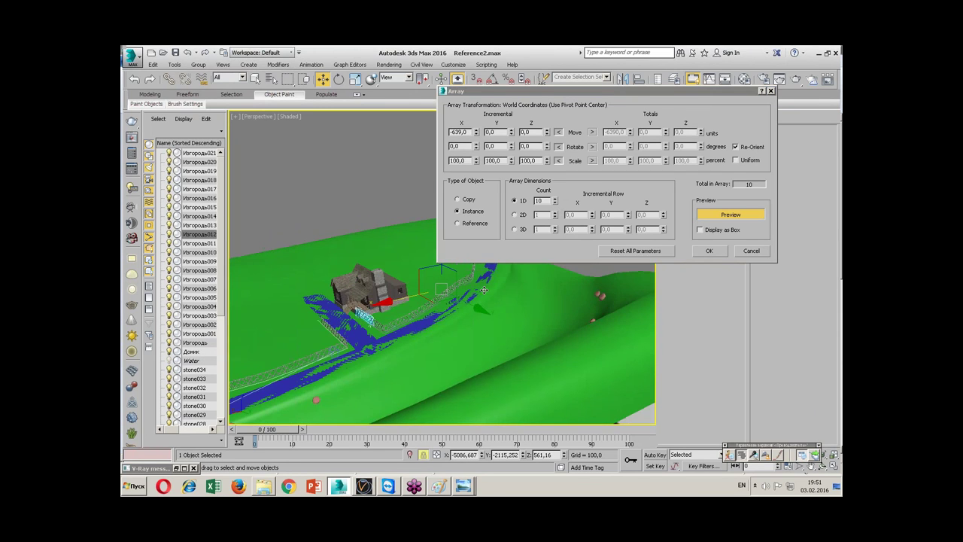
click(707, 251)
click(529, 179)
mouse_move(529, 179)
alt+middle_down()
mouse_move(484, 325)
mouse_move(459, 338)
alt+middle_up()
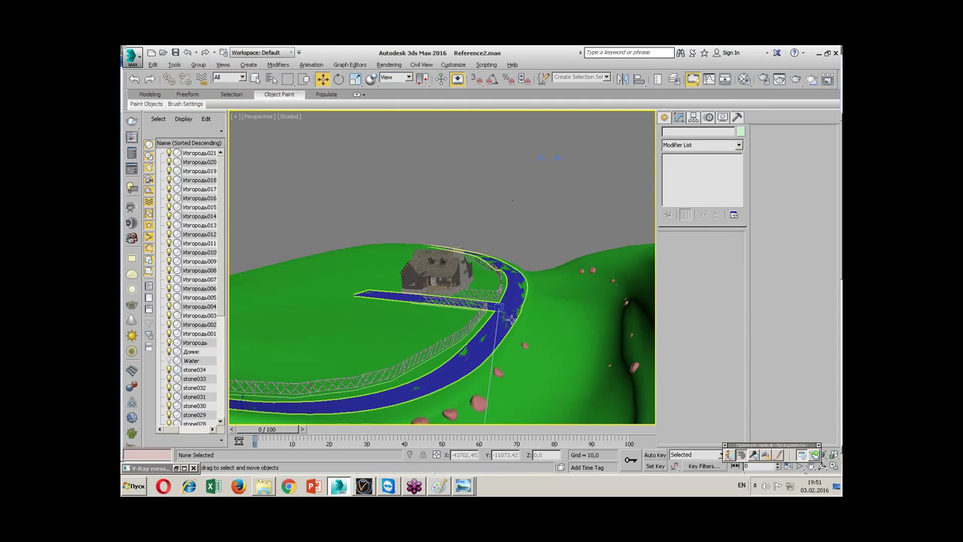
- Maximize the PhysCamera001 view in shaded mode and unhide the Water object
key(alt+w)
click(539, 313)
key(alt+w)
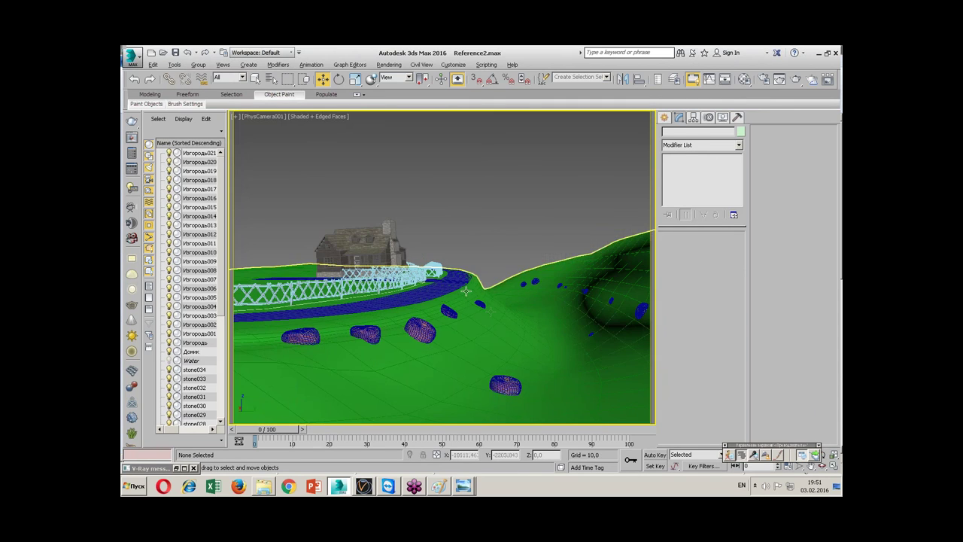
key(F4)
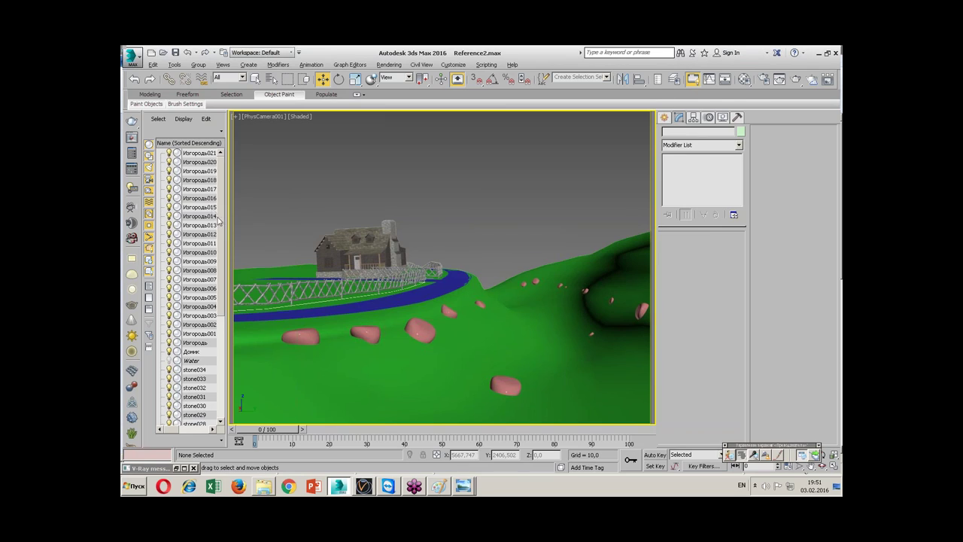
click(169, 360)
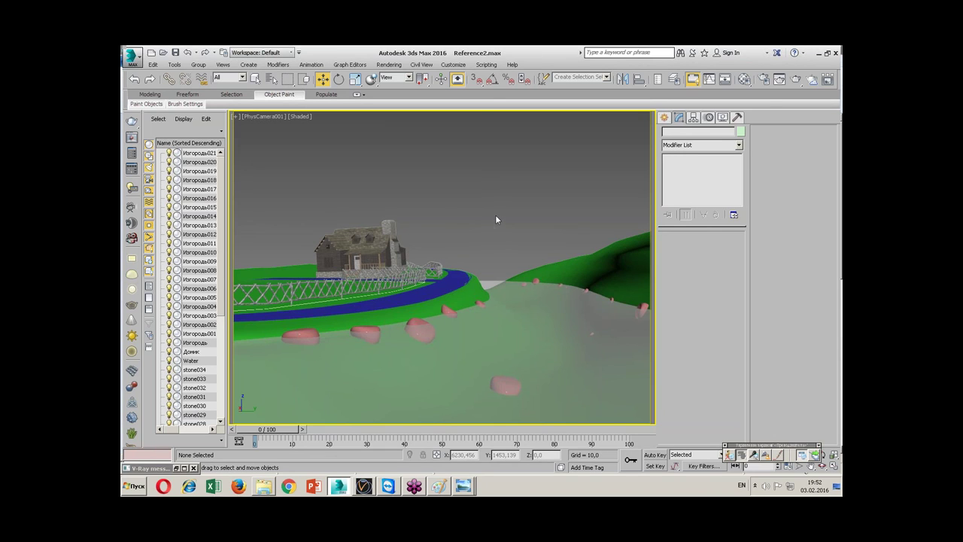
- Restore the four-view layout and orbit Perspective to a top-down angle on the house
key(alt+w)
scroll(335, 346, up, 3)
alt+middle_drag(335, 346, 406, 363)
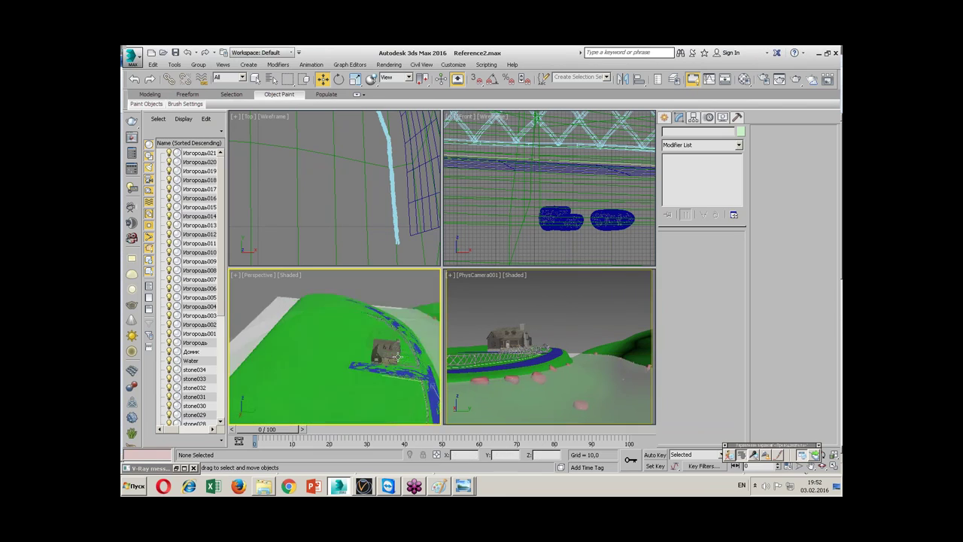
scroll(318, 342, up, 2)
mouse_move(317, 343)
alt+middle_down()
mouse_move(412, 323)
mouse_move(340, 322)
alt+middle_up()
scroll(356, 323, up, 2)
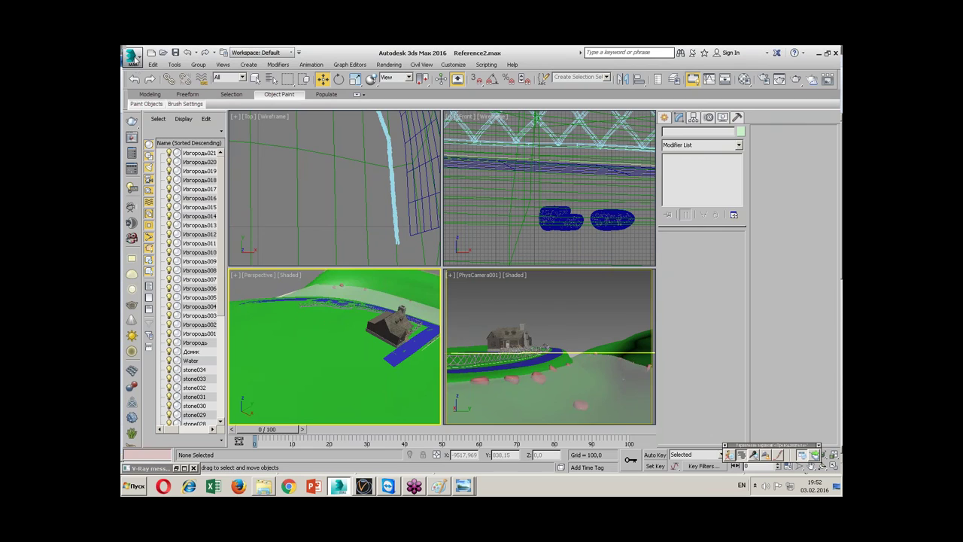
click(133, 57)
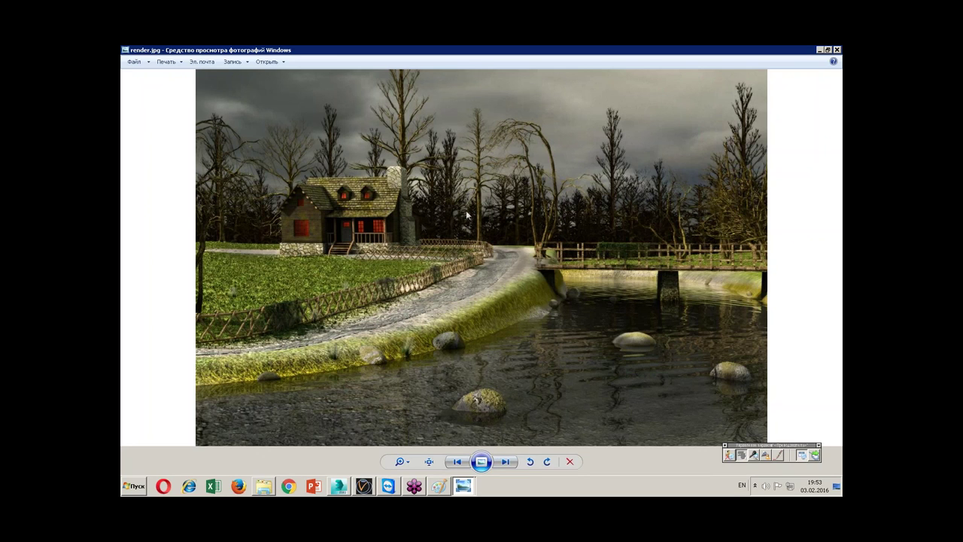
- Back in 3ds Max, frame the curved road and fence in the Top view
click(338, 485)
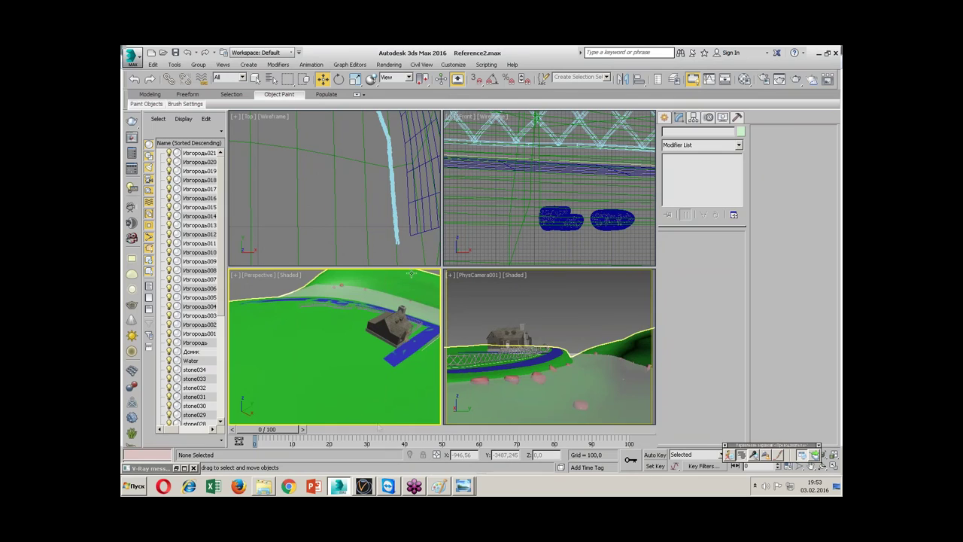
scroll(357, 157, down, 2)
scroll(357, 157, down, 2)
scroll(357, 157, down, 2)
scroll(357, 158, up, 2)
middle_drag(357, 157, 346, 153)
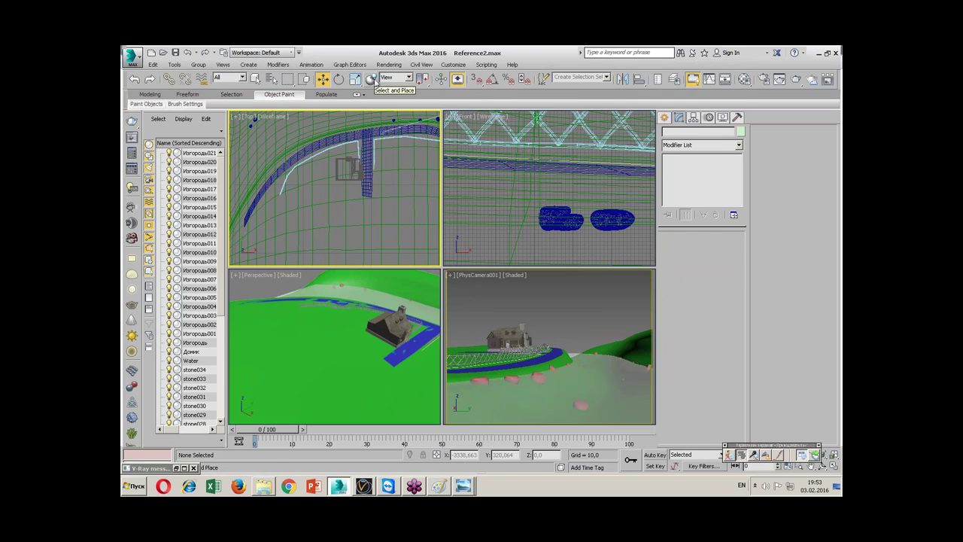
- Compare against render.jpg, then minimize Photo Viewer and activate the camera view
mouse_move(463, 486)
click(457, 452)
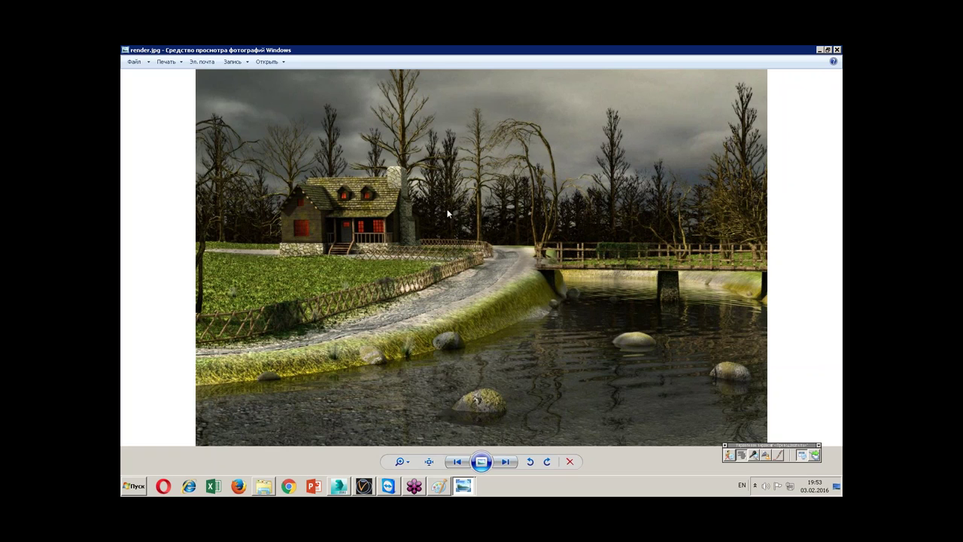
click(820, 49)
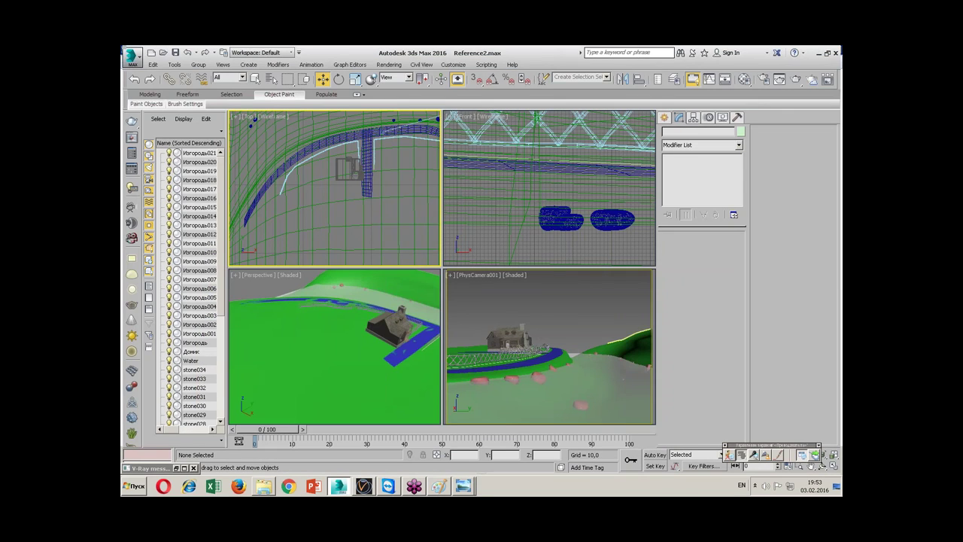
click(484, 296)
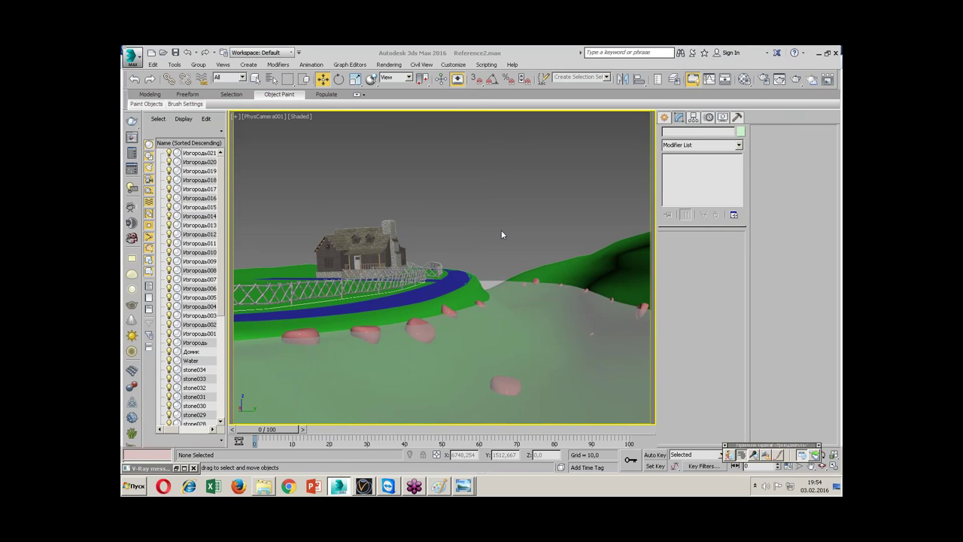
- Bring render.jpg back to the front from the Photo Viewer taskbar list
click(463, 485)
click(437, 451)
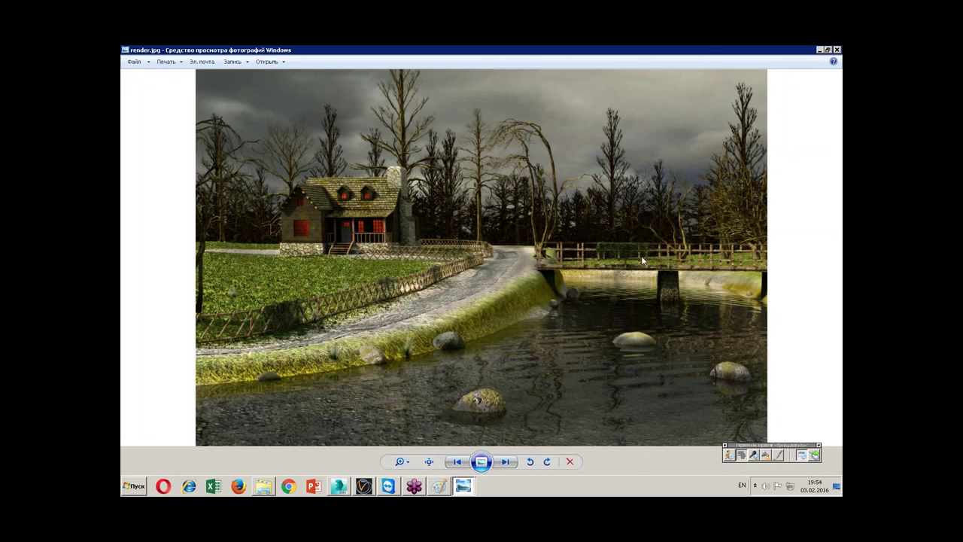
scroll(628, 258, up, 3)
scroll(628, 258, down, 3)
scroll(303, 346, up, 1)
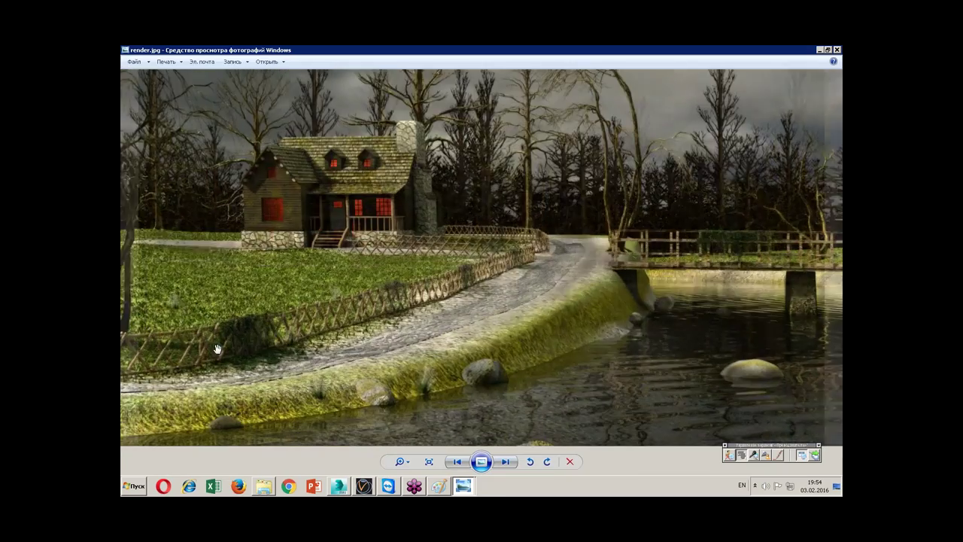
scroll(304, 346, up, 2)
scroll(343, 320, up, 2)
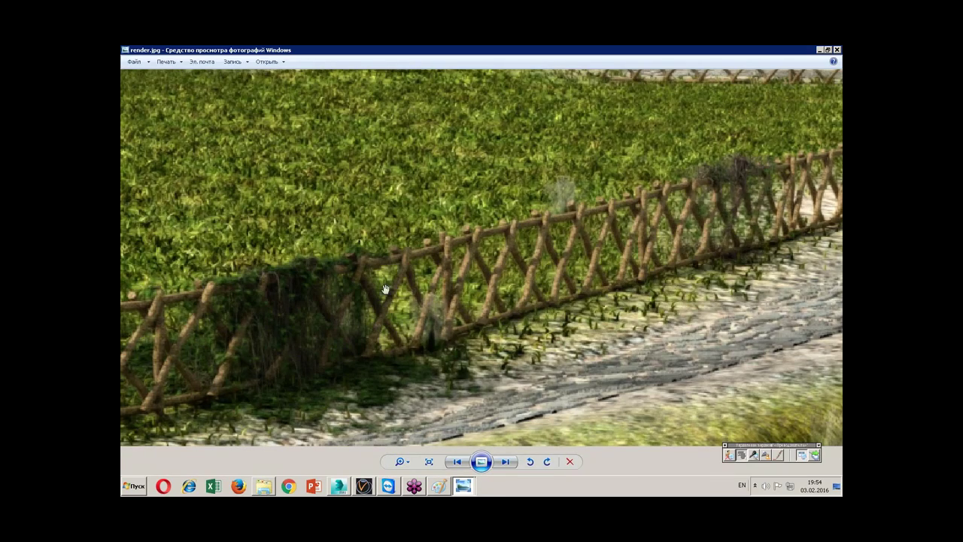
scroll(353, 306, down, 3)
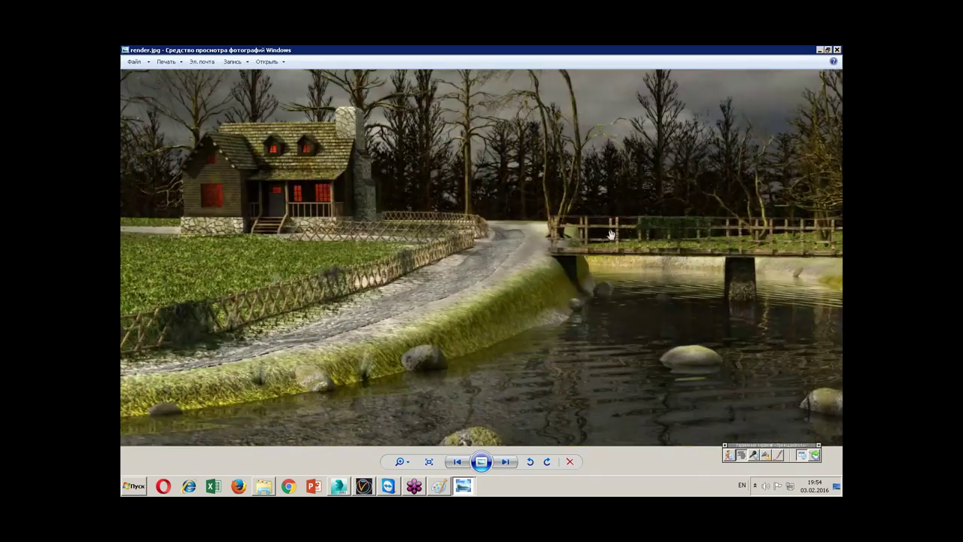